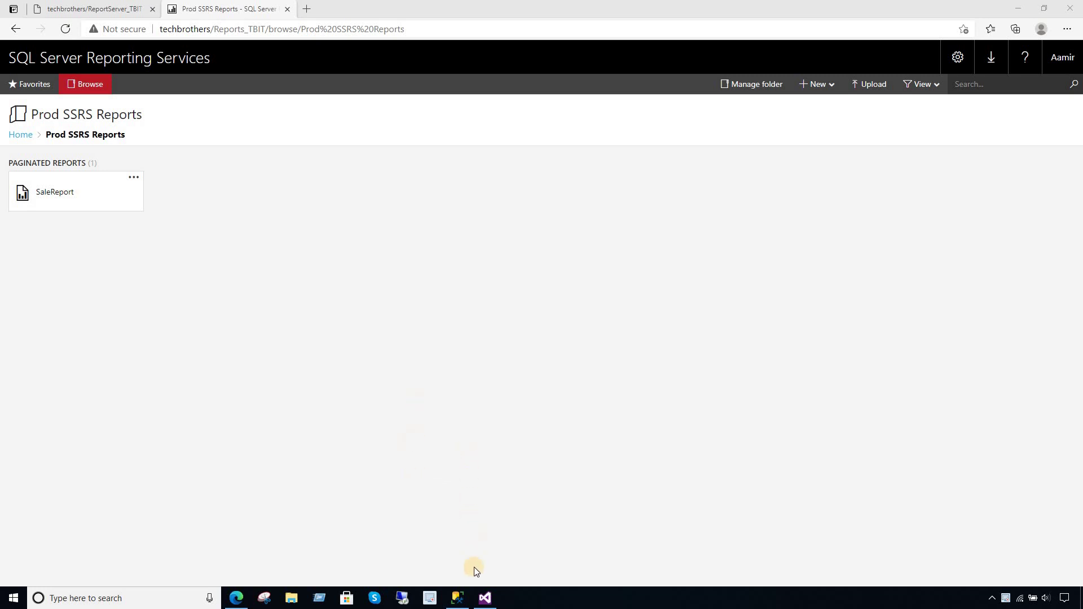
- Switch from the SSRS web portal in Edge to Visual Studio 2015
{"action": "left_click", "coordinate": [485, 598]}
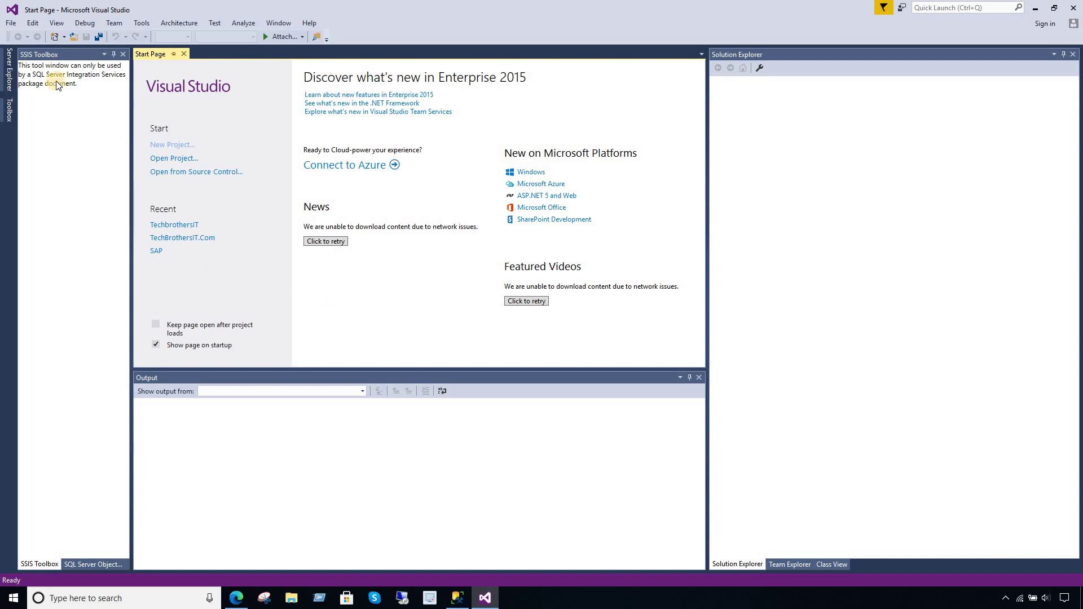
- Open TechbrothersIT_SSRS.sln from the TechbrothersIT_SSRS folder via File > Open > Project/Solution
{"action": "left_click", "coordinate": [11, 23]}
{"action": "key", "text": "Right"}
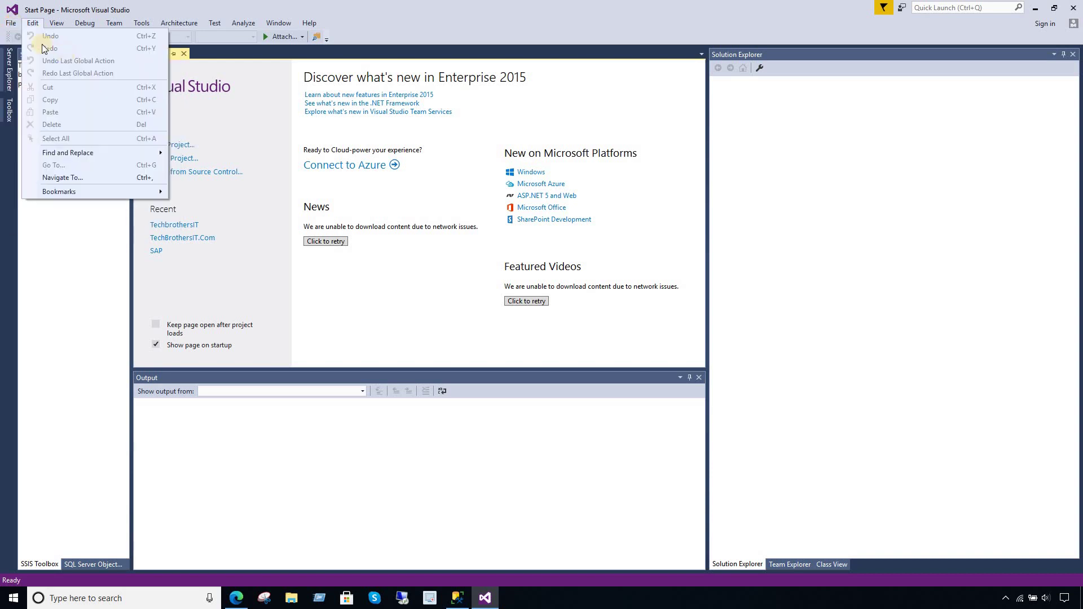
{"action": "left_click", "coordinate": [12, 25]}
{"action": "left_click", "coordinate": [12, 24]}
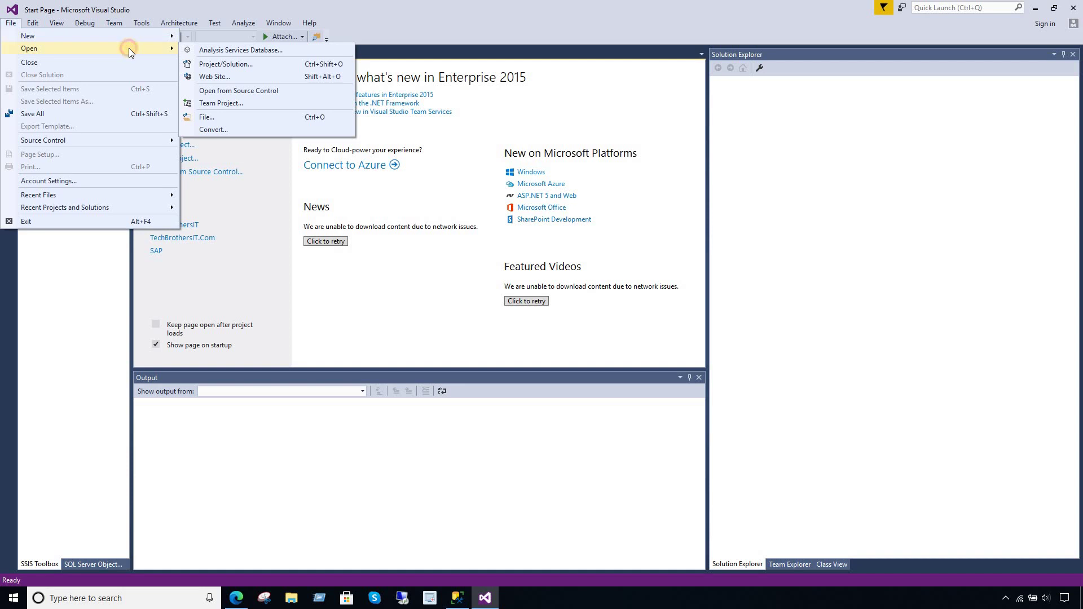
{"action": "mouse_move", "coordinate": [171, 48]}
{"action": "left_click", "coordinate": [242, 65]}
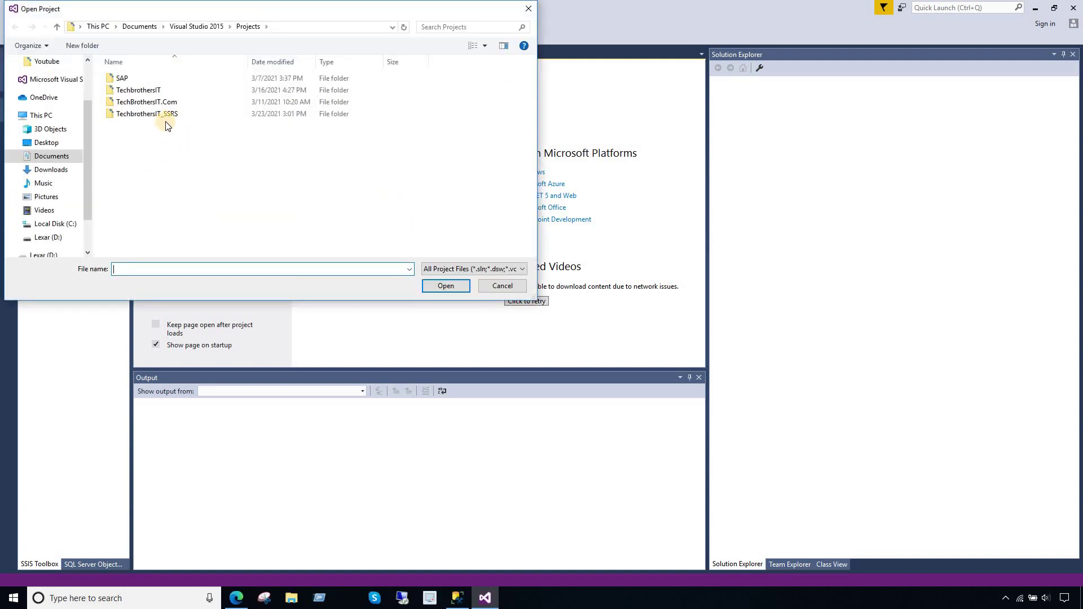
{"action": "double_click", "coordinate": [161, 114]}
{"action": "left_click", "coordinate": [197, 105]}
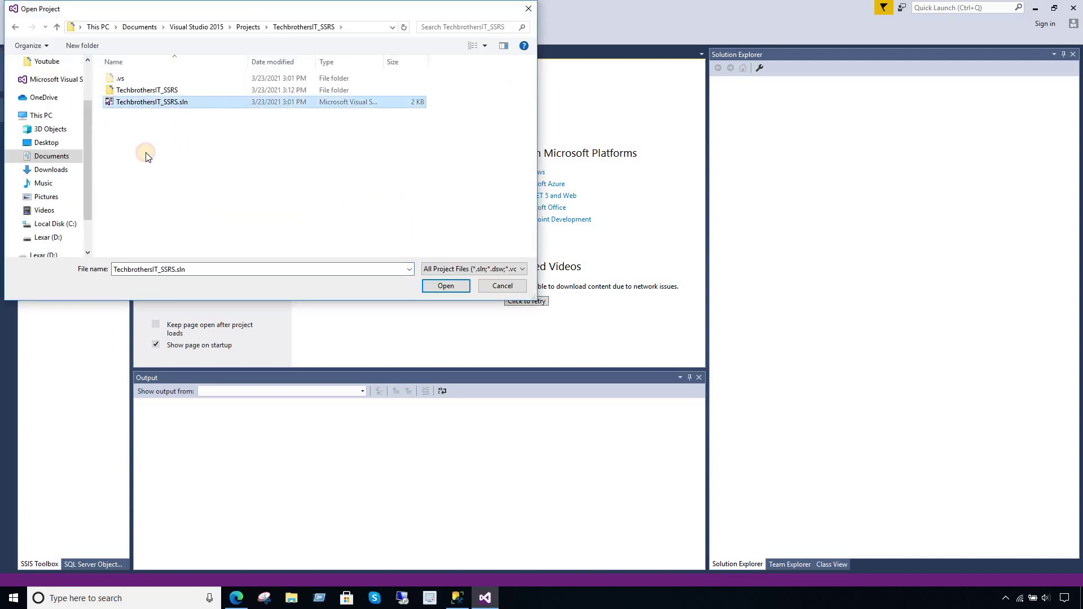
{"action": "left_click", "coordinate": [446, 285]}
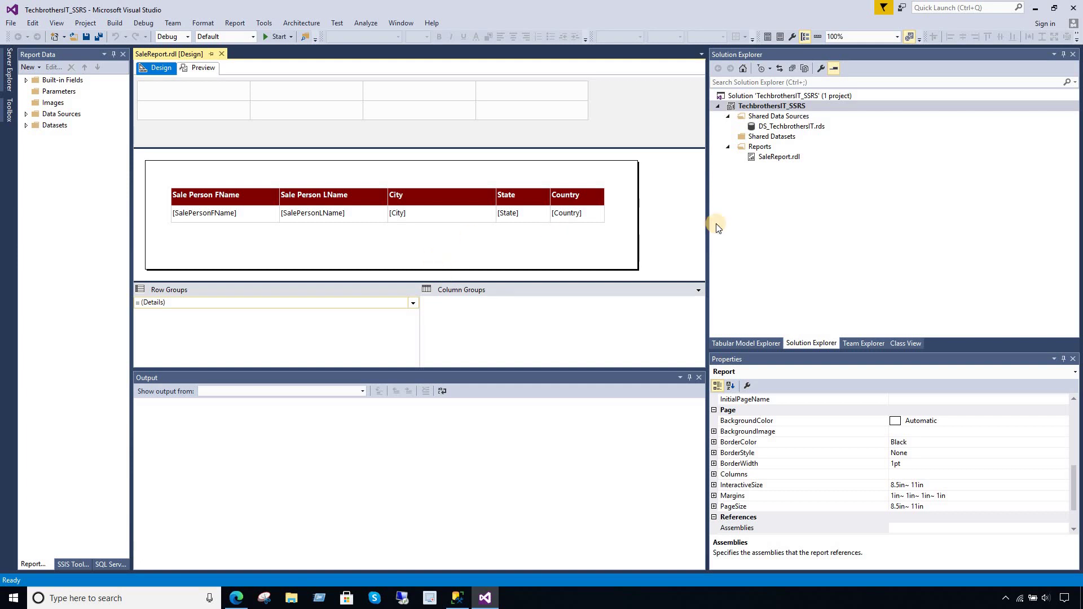
- Check that DS_TechbrothersIT's connection string targets TechBrothersIT, then switch to SSMS
{"action": "left_click", "coordinate": [763, 147]}
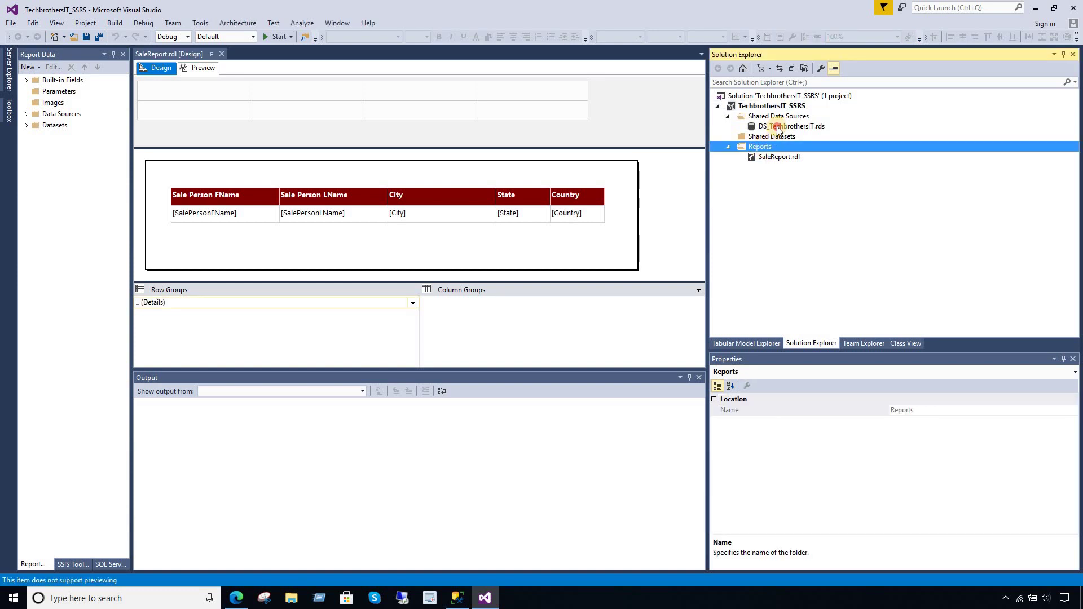
{"action": "double_click", "coordinate": [776, 126]}
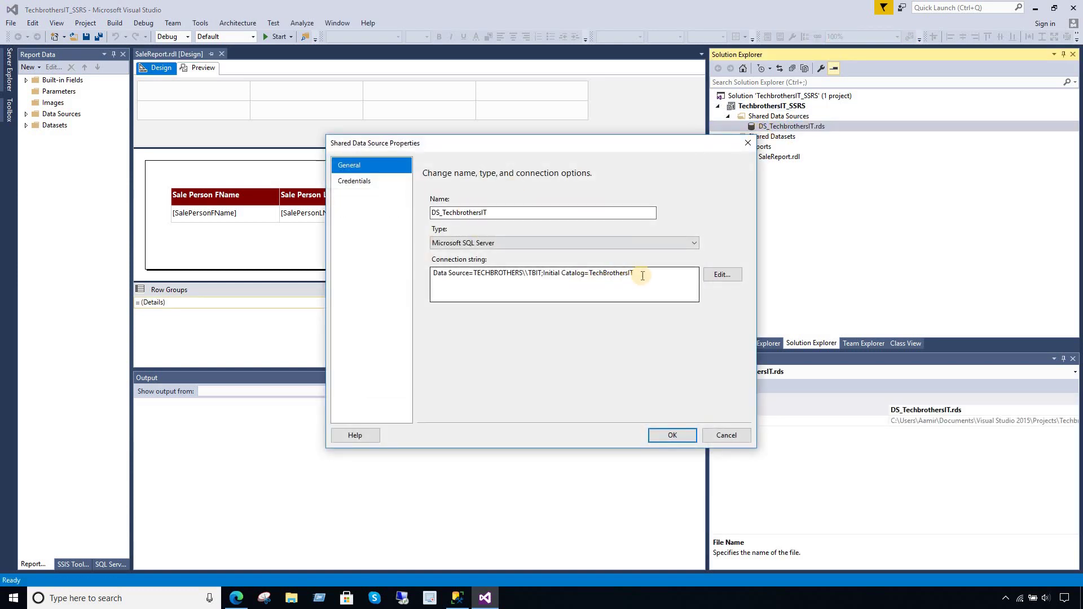
{"action": "left_click", "coordinate": [643, 273]}
{"action": "left_click_drag", "start_coordinate": [643, 273], "coordinate": [585, 273]}
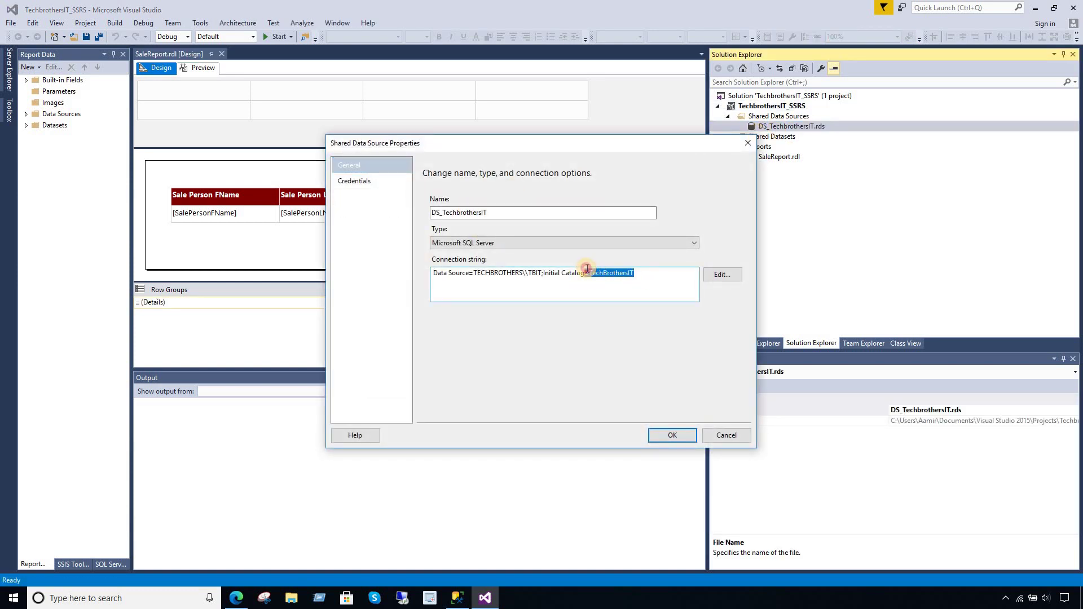
{"action": "left_click", "coordinate": [669, 435]}
{"action": "left_click", "coordinate": [453, 593]}
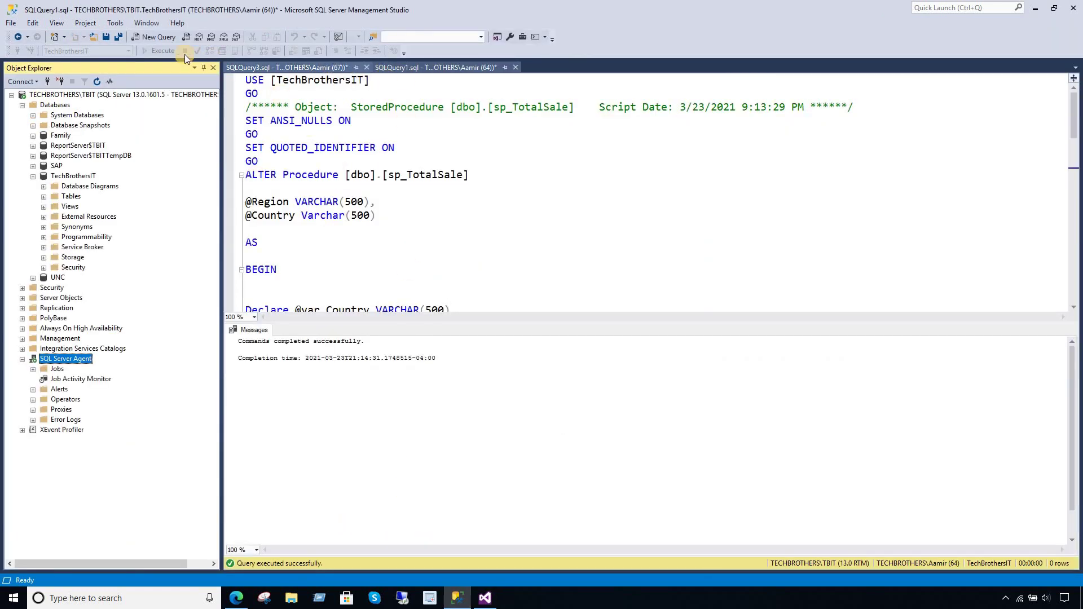
- Run 'use TechBrothersIT; go; Select * From dbo.TotalSale' in a new query window
{"action": "left_click", "coordinate": [153, 36]}
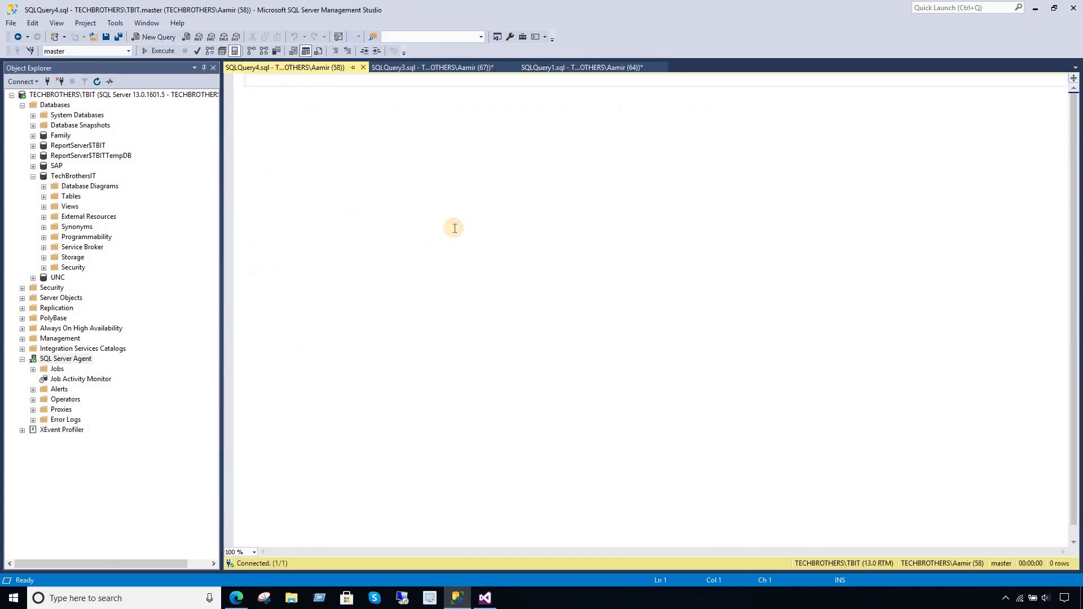
{"action": "type", "text": "Select * from"}
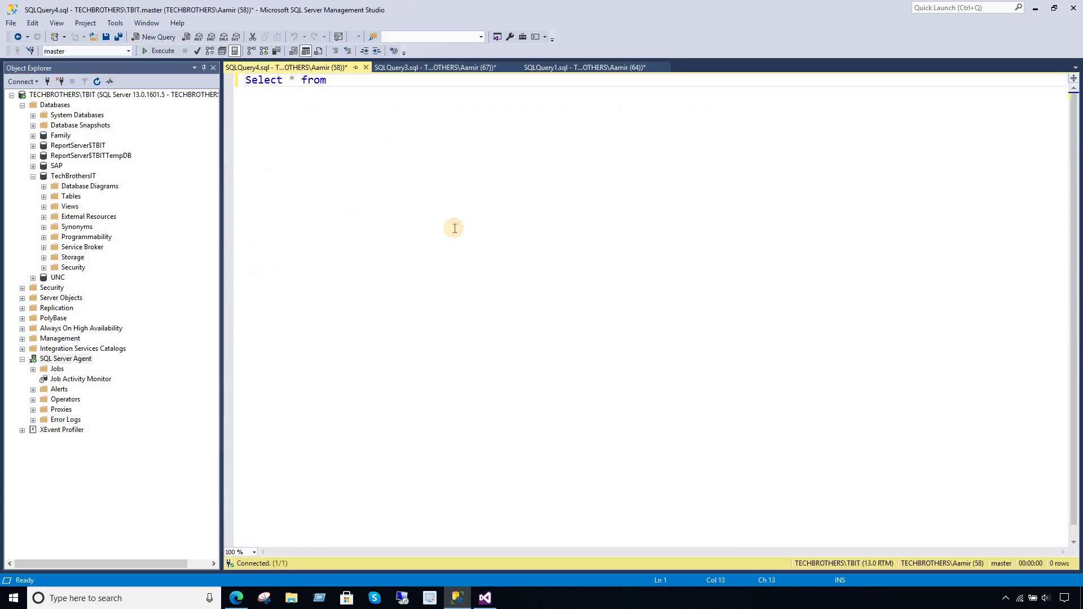
{"action": "type", "text": " total"}
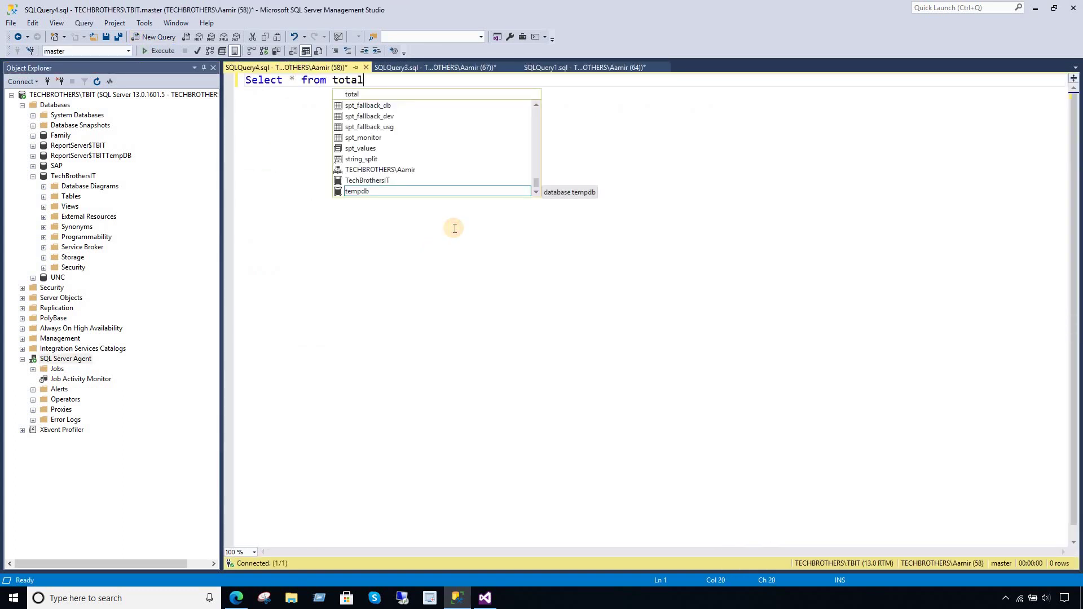
{"action": "key", "text": "BackSpace"}
{"action": "key", "text": "ctrl+a"}
{"action": "type", "text": "use"}
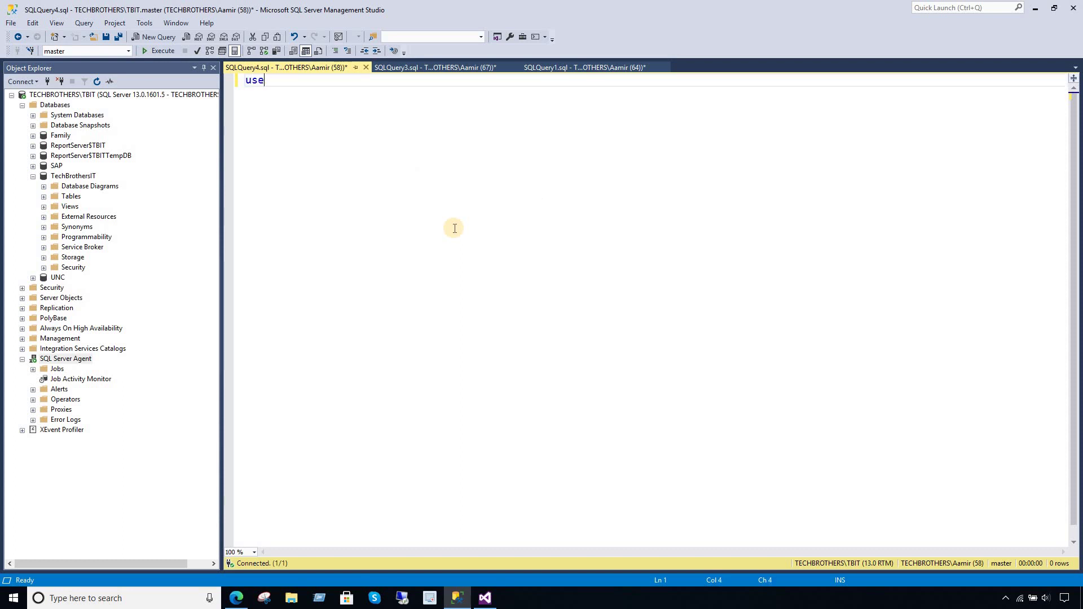
{"action": "type", "text": " tech"}
{"action": "key", "text": "Tab"}
{"action": "key", "text": "Return"}
{"action": "type", "text": "go"}
{"action": "key", "text": "Return"}
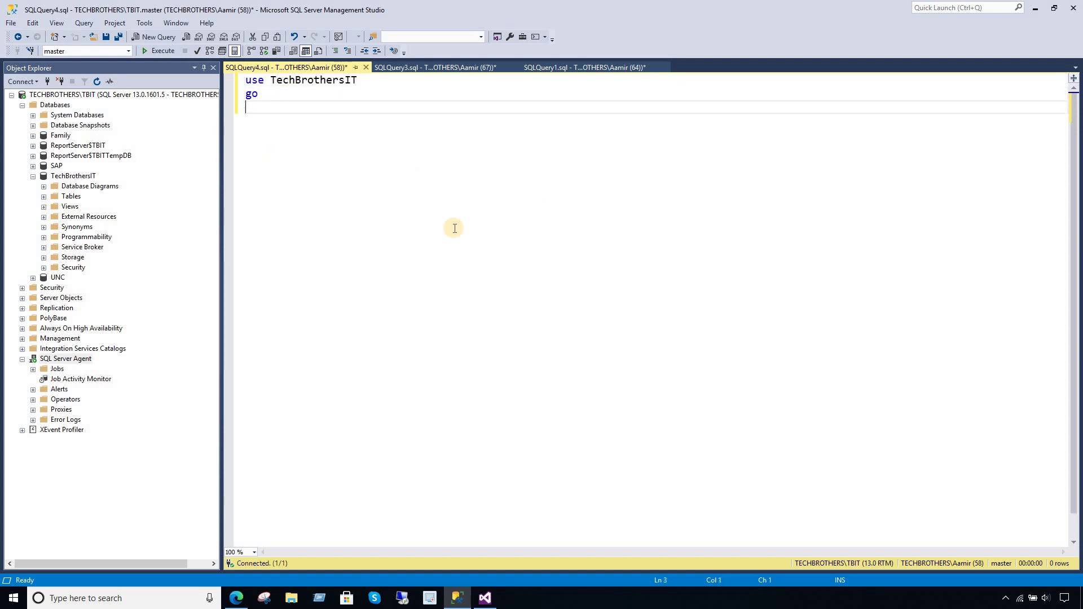
{"action": "type", "text": "Select * From dbo.tal"}
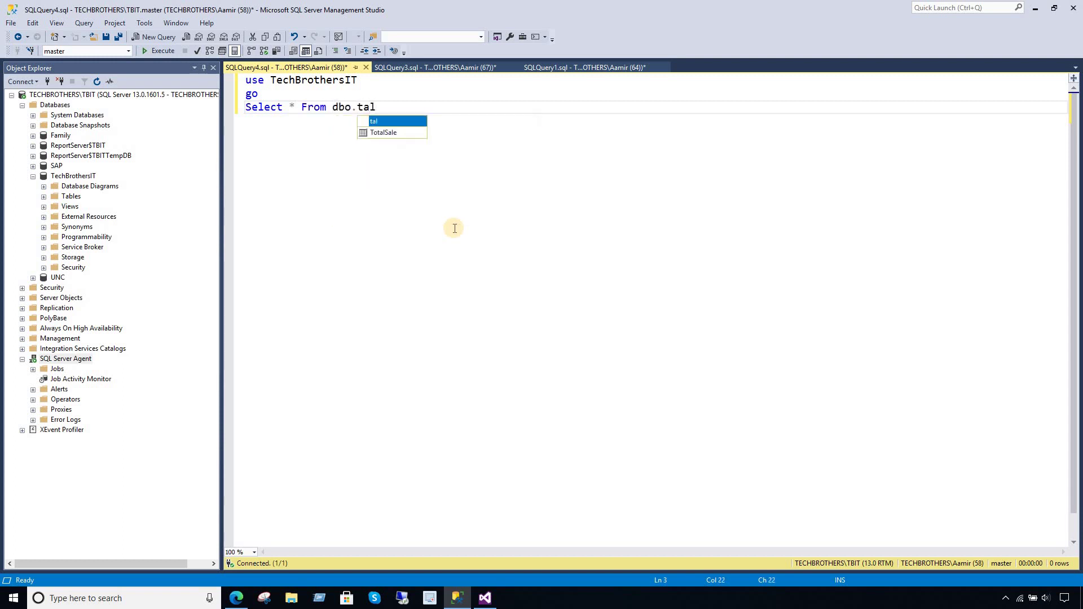
{"action": "double_click", "coordinate": [414, 133]}
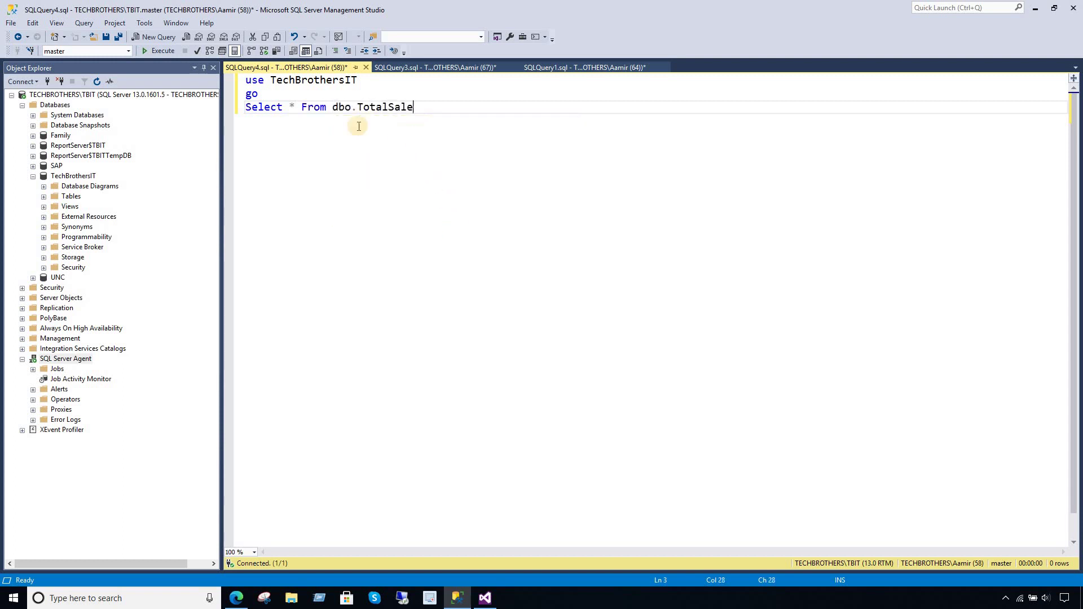
{"action": "key", "text": "F5"}
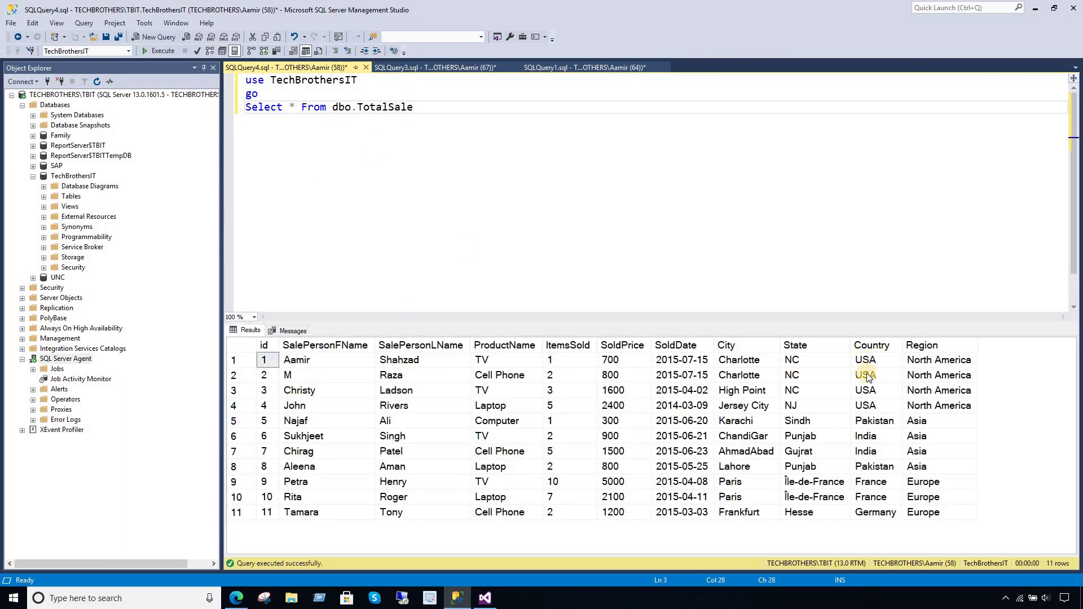
- Point out the North America/USA, Asia/Pakistan and Europe/France region-country pairs in the results
{"action": "left_click", "coordinate": [914, 361]}
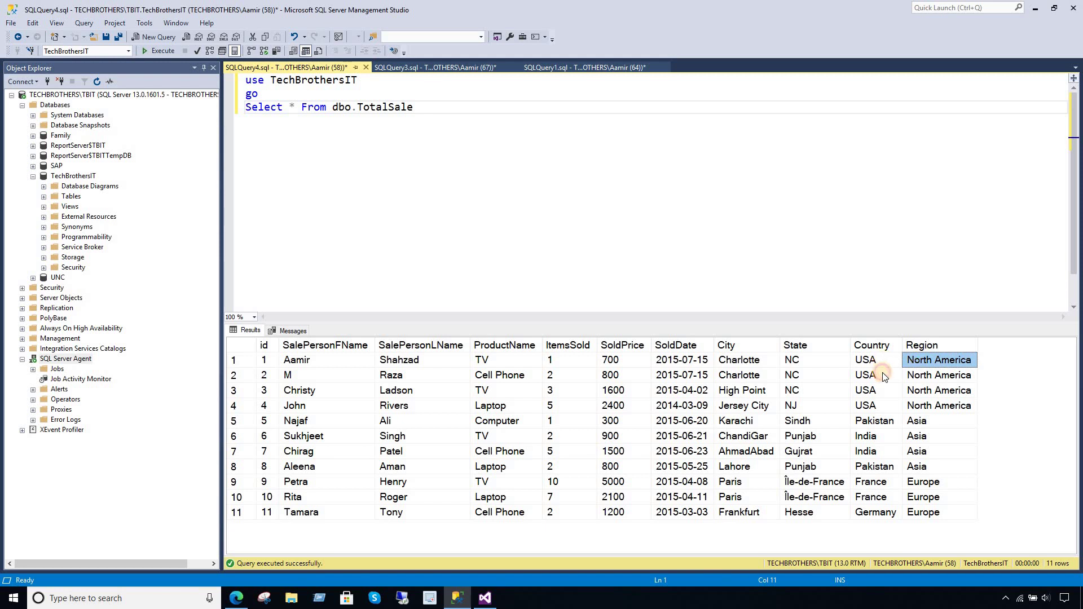
{"action": "left_click_drag", "start_coordinate": [884, 376], "coordinate": [878, 407]}
{"action": "left_click", "coordinate": [875, 406]}
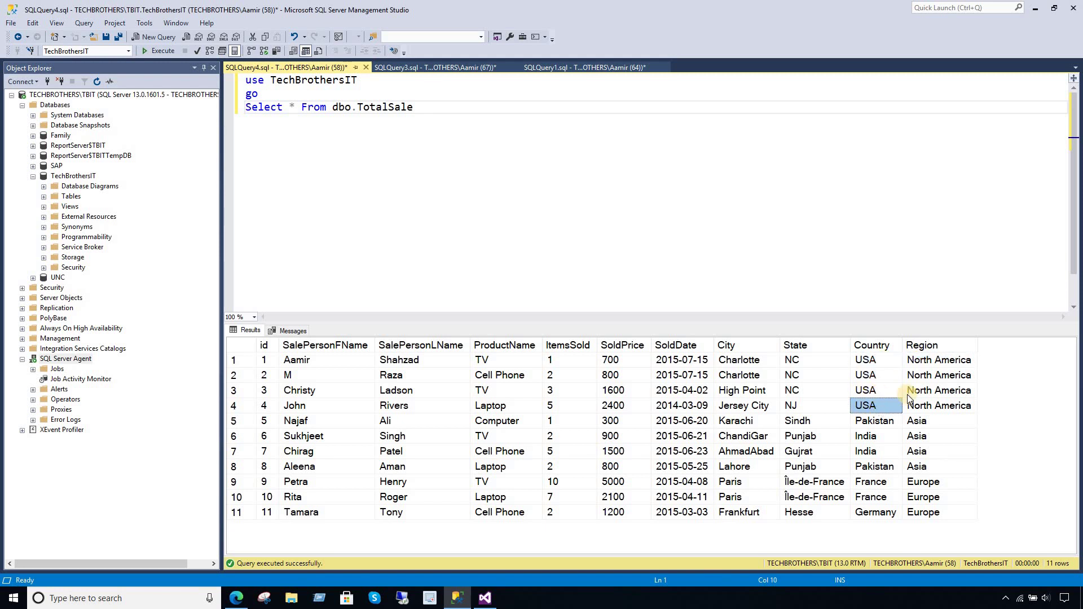
{"action": "left_click", "coordinate": [905, 429]}
{"action": "left_click", "coordinate": [884, 425]}
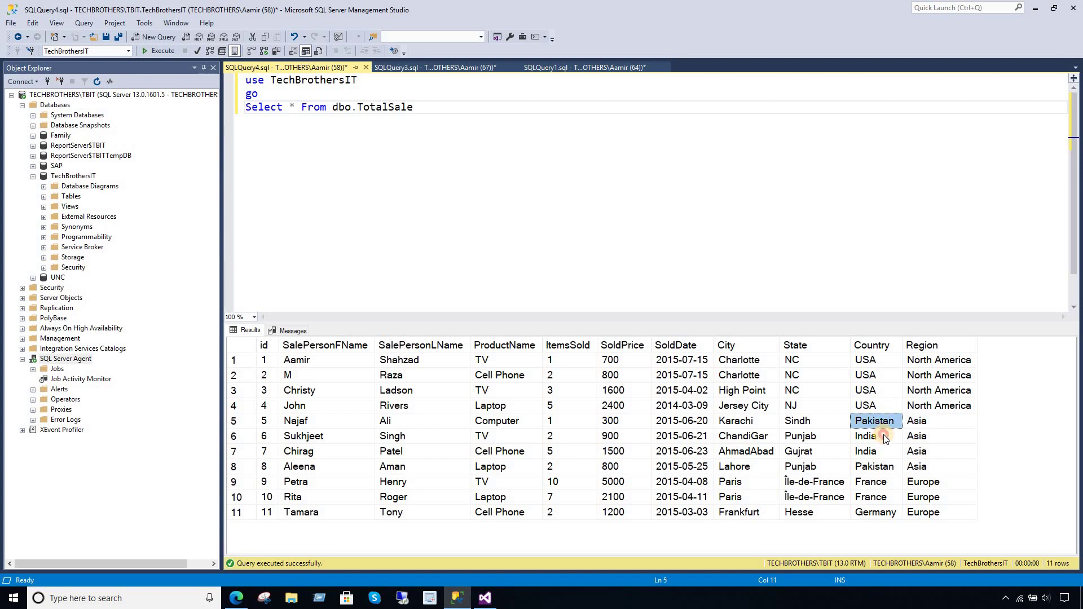
{"action": "left_click", "coordinate": [915, 483]}
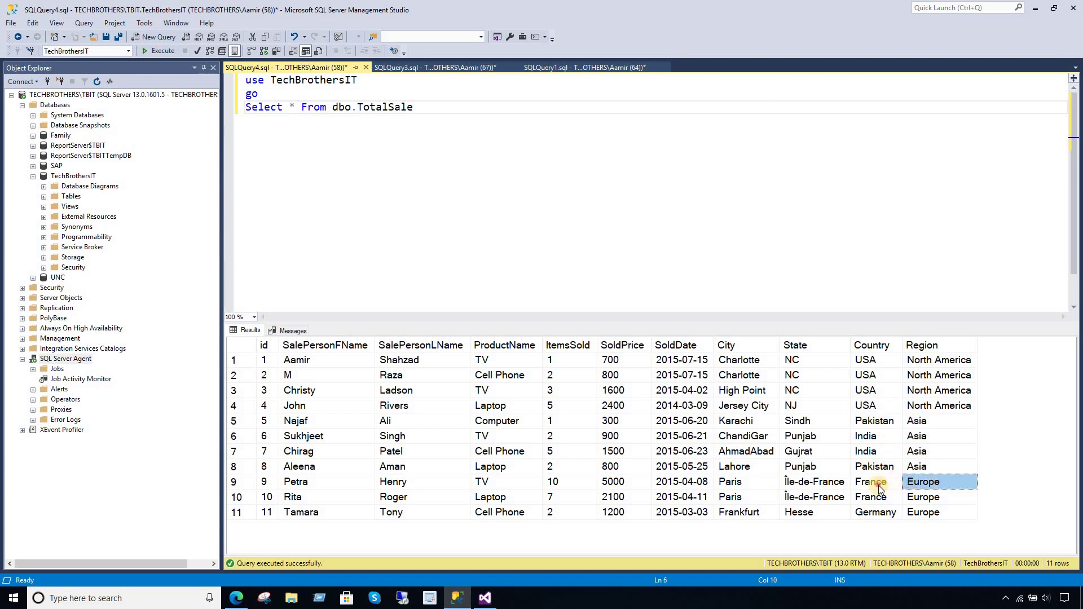
{"action": "left_click_drag", "start_coordinate": [879, 485], "coordinate": [879, 512]}
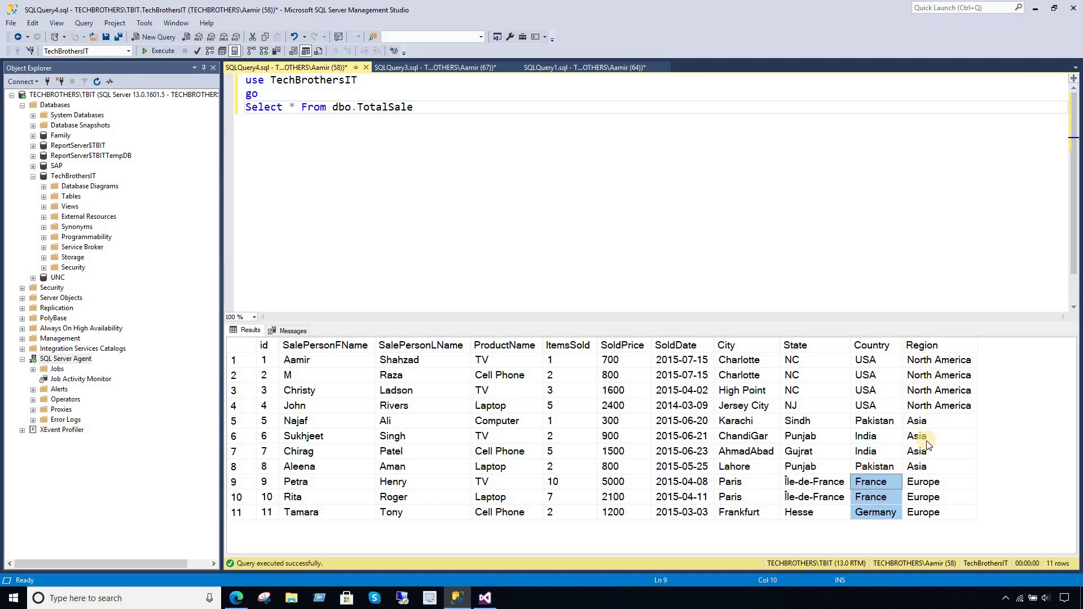
{"action": "left_click_drag", "start_coordinate": [938, 483], "coordinate": [936, 509]}
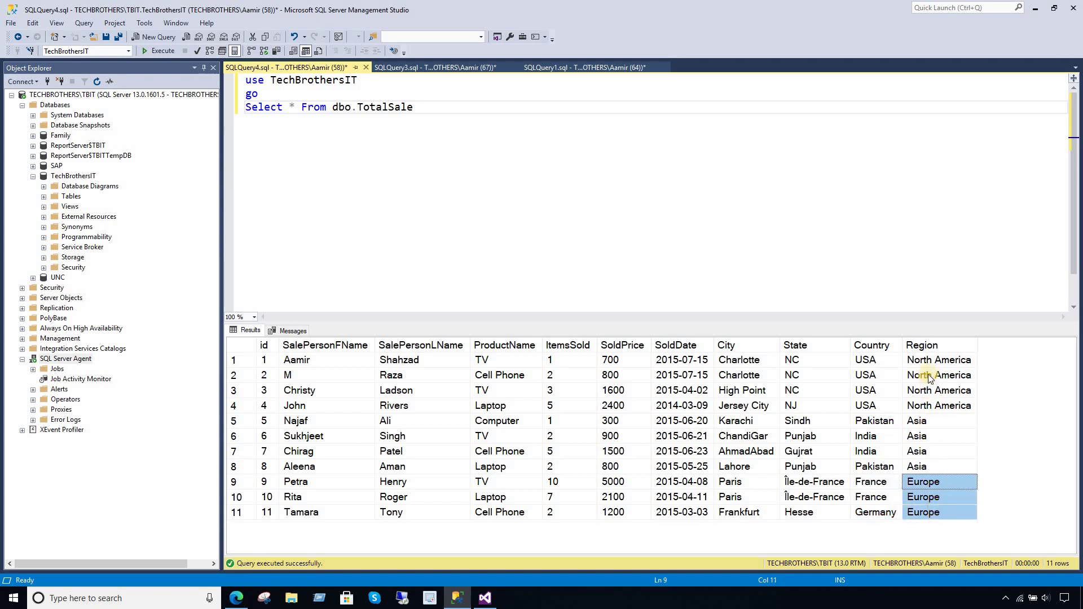
{"action": "left_click_drag", "start_coordinate": [932, 388], "coordinate": [930, 513]}
- Highlight India, Pakistan and France in rows 7–10, then return to Visual Studio
{"action": "left_click", "coordinate": [872, 451]}
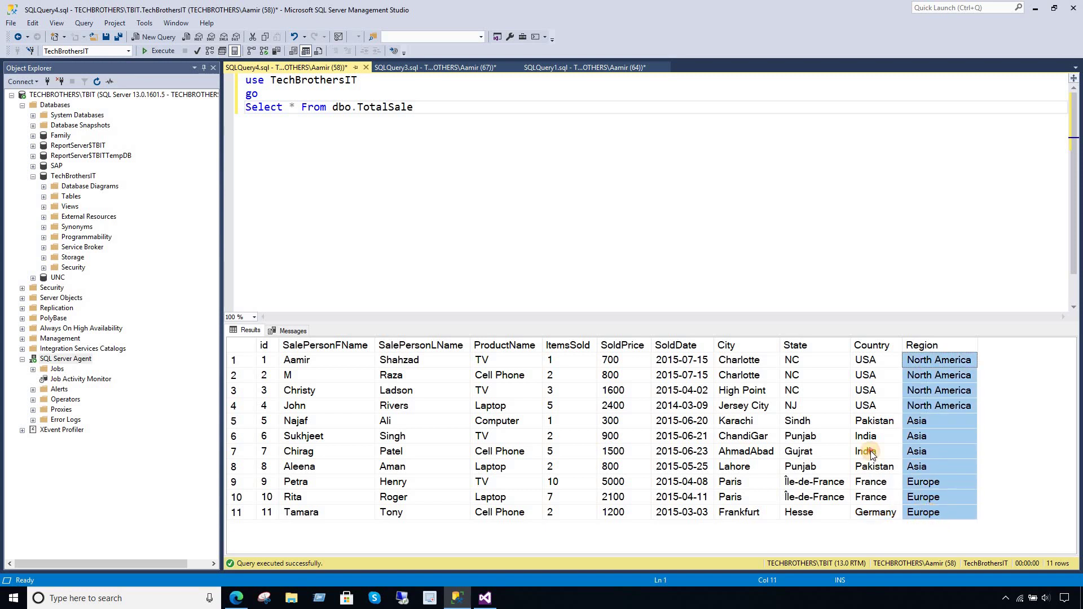
{"action": "left_click", "coordinate": [878, 469]}
{"action": "left_click", "coordinate": [876, 483]}
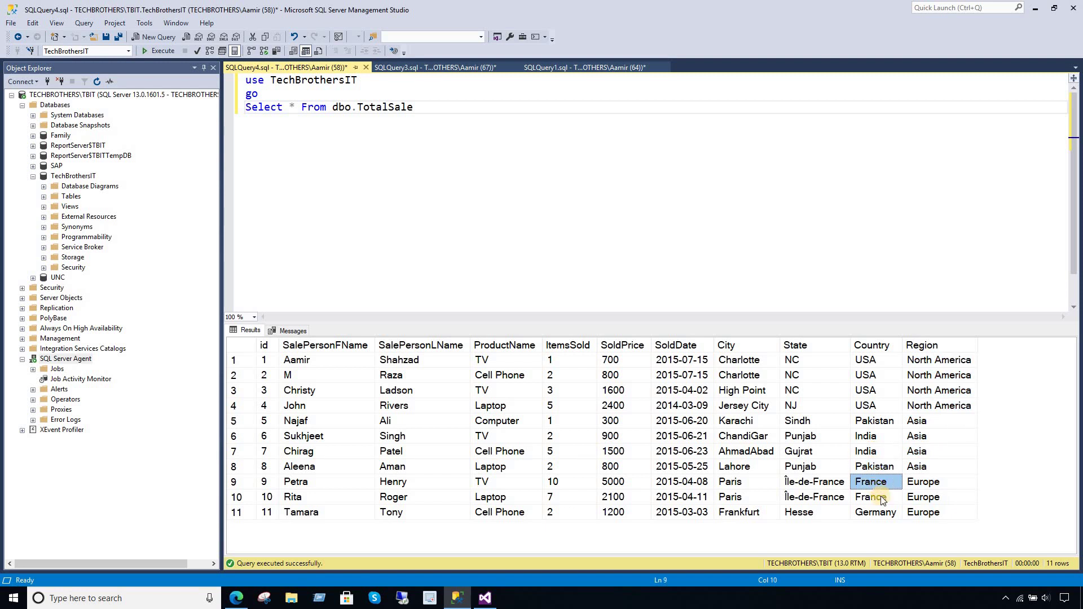
{"action": "left_click", "coordinate": [882, 500]}
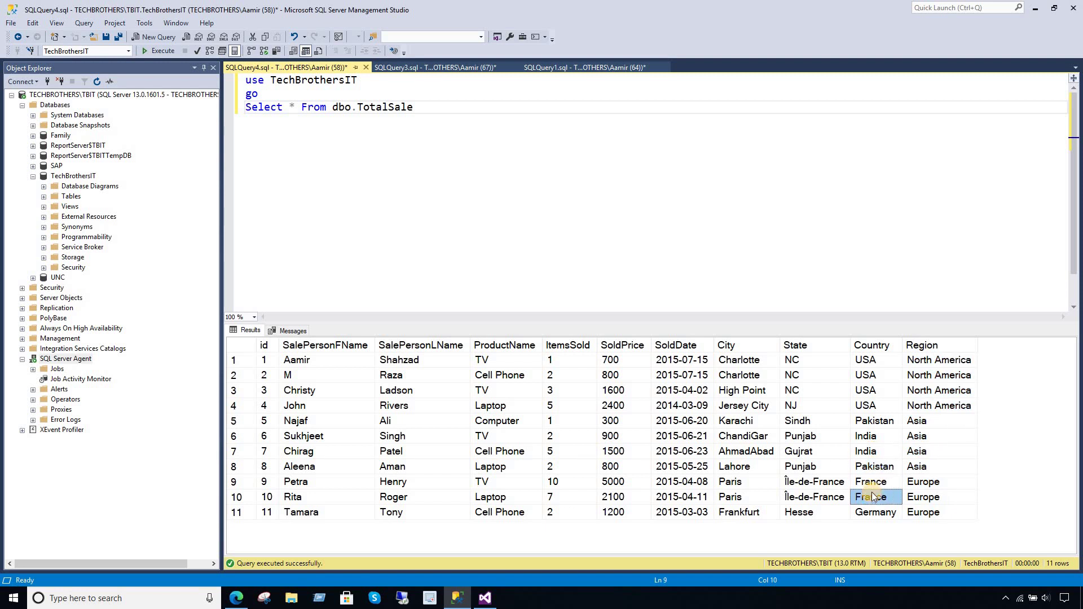
{"action": "left_click", "coordinate": [912, 495]}
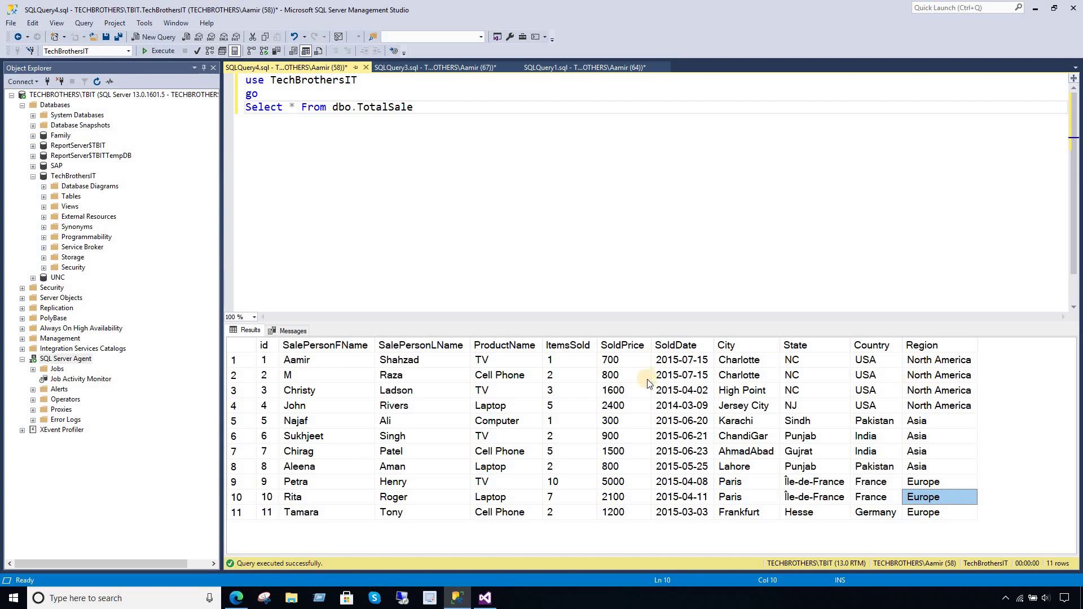
{"action": "left_click", "coordinate": [485, 599]}
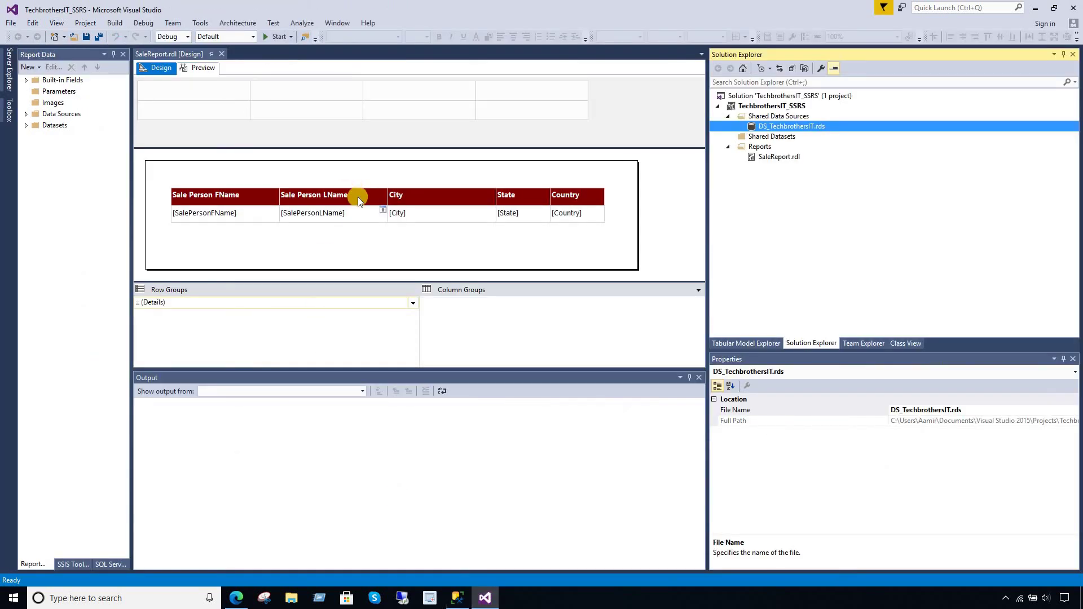
- Add a new Report item named MV_Report under the Reports folder
{"action": "right_click", "coordinate": [766, 149]}
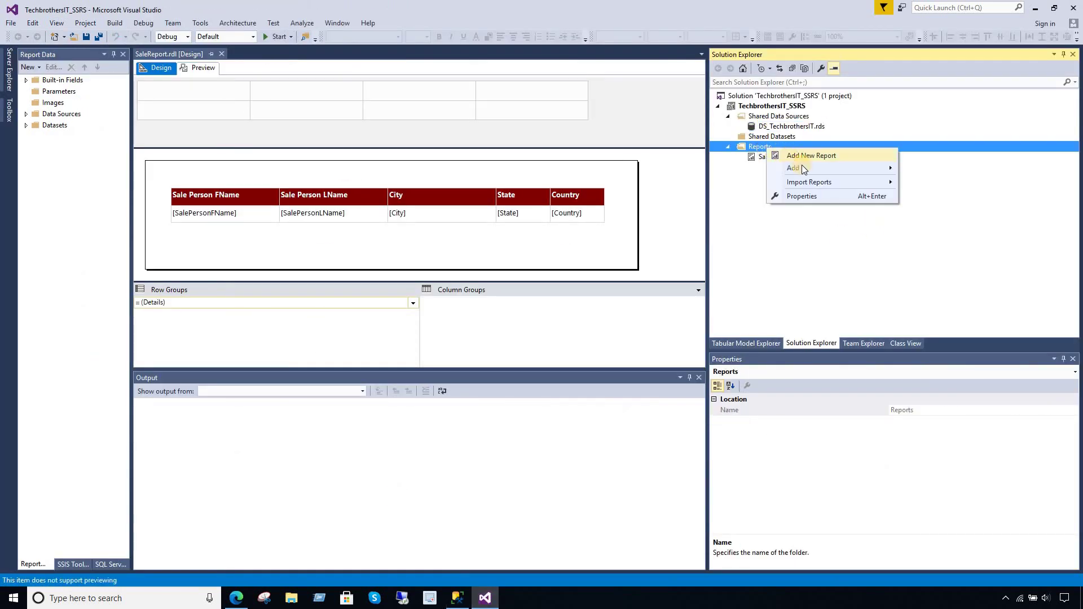
{"action": "mouse_move", "coordinate": [807, 168]}
{"action": "left_click", "coordinate": [912, 176]}
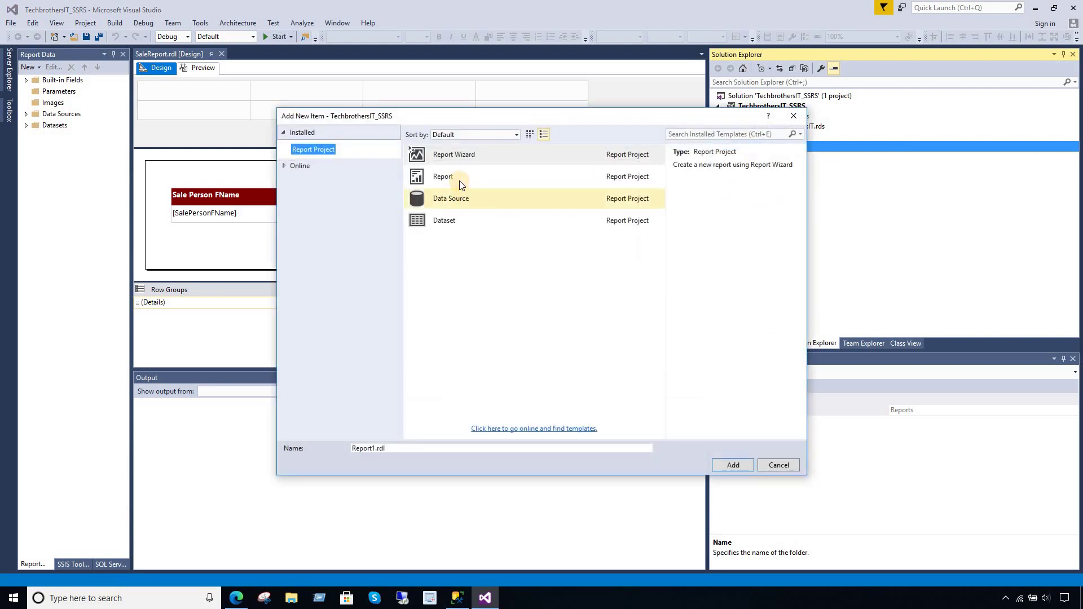
{"action": "left_click", "coordinate": [460, 179]}
{"action": "double_click", "coordinate": [370, 448]}
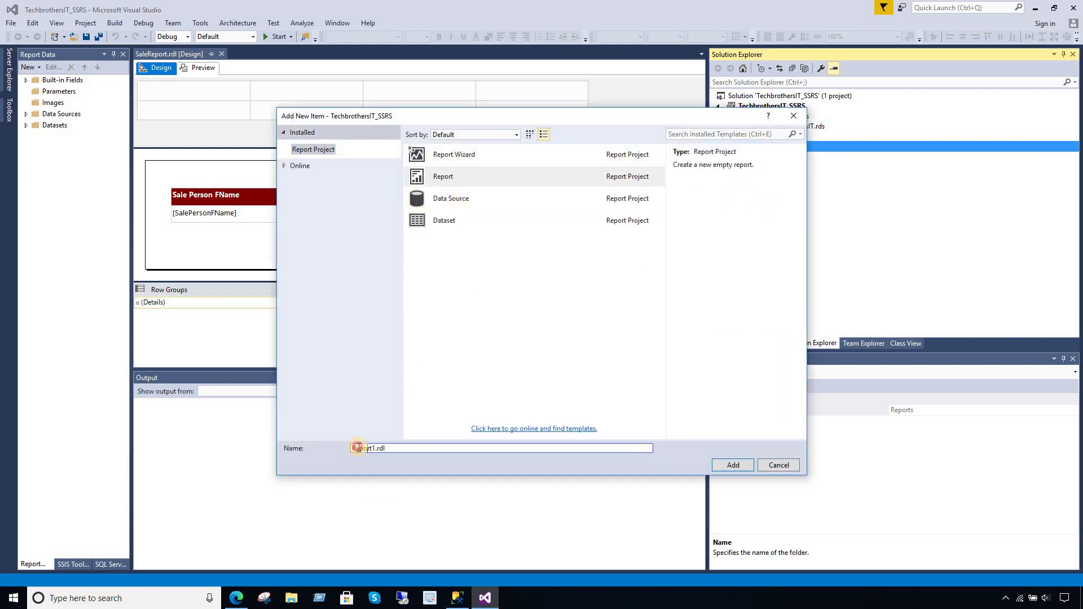
{"action": "type", "text": "MV_Report"}
{"action": "left_click", "coordinate": [728, 464]}
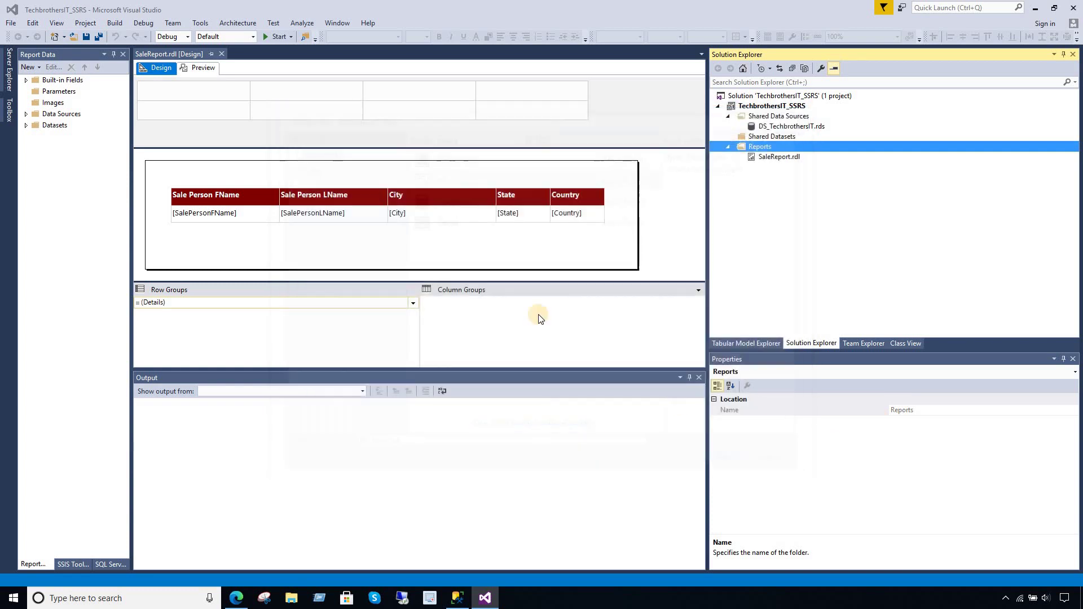
- Create data source DS_TB using the shared DS_TechbrothersIT data source reference
{"action": "left_click", "coordinate": [64, 116]}
{"action": "right_click", "coordinate": [65, 115]}
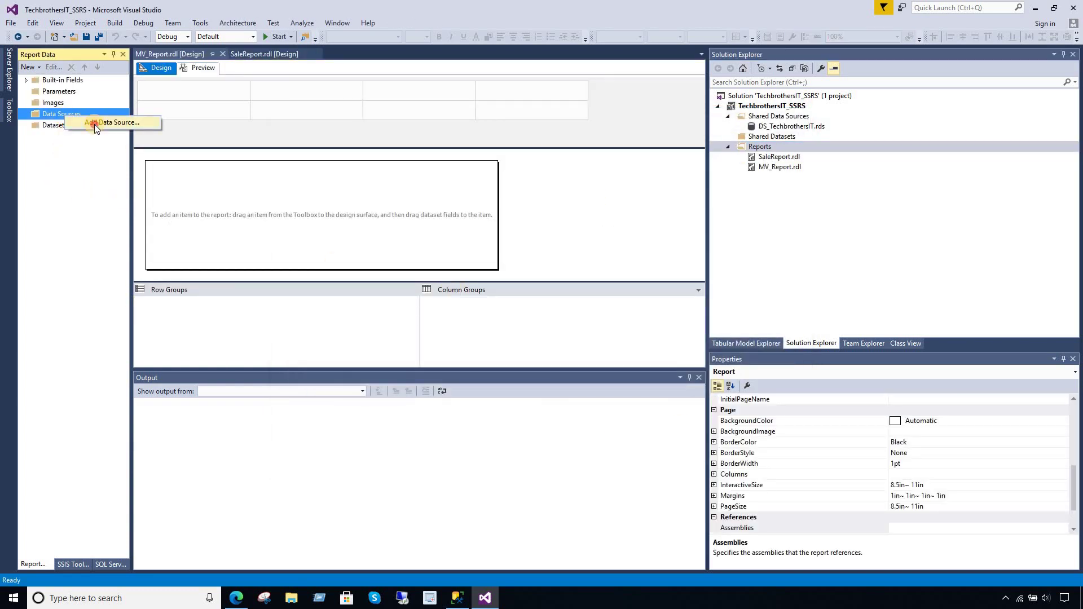
{"action": "left_click", "coordinate": [94, 124]}
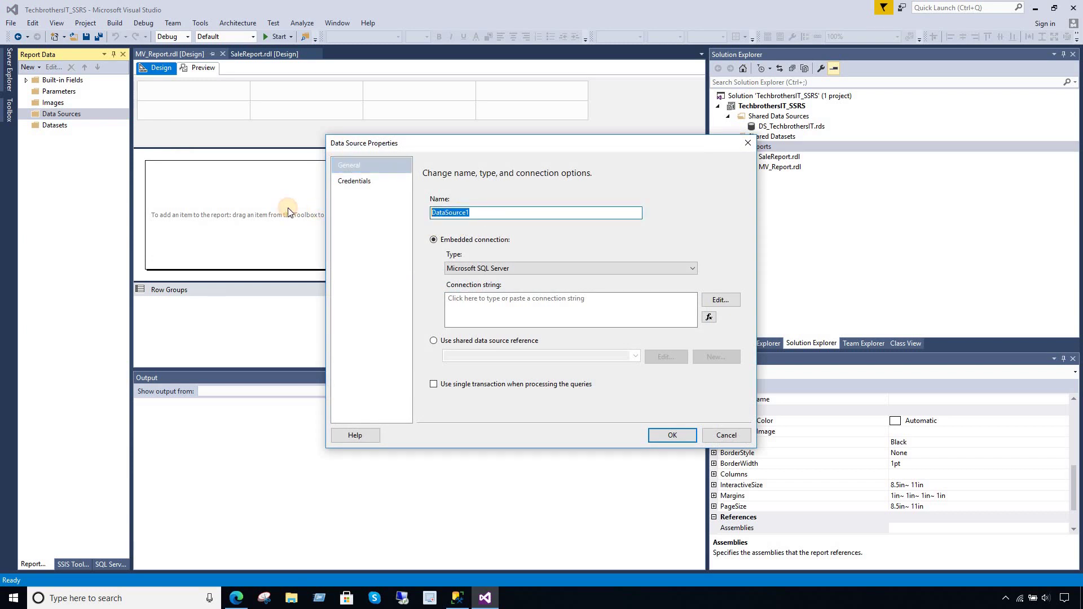
{"action": "type", "text": "DS_TB"}
{"action": "left_click", "coordinate": [433, 340]}
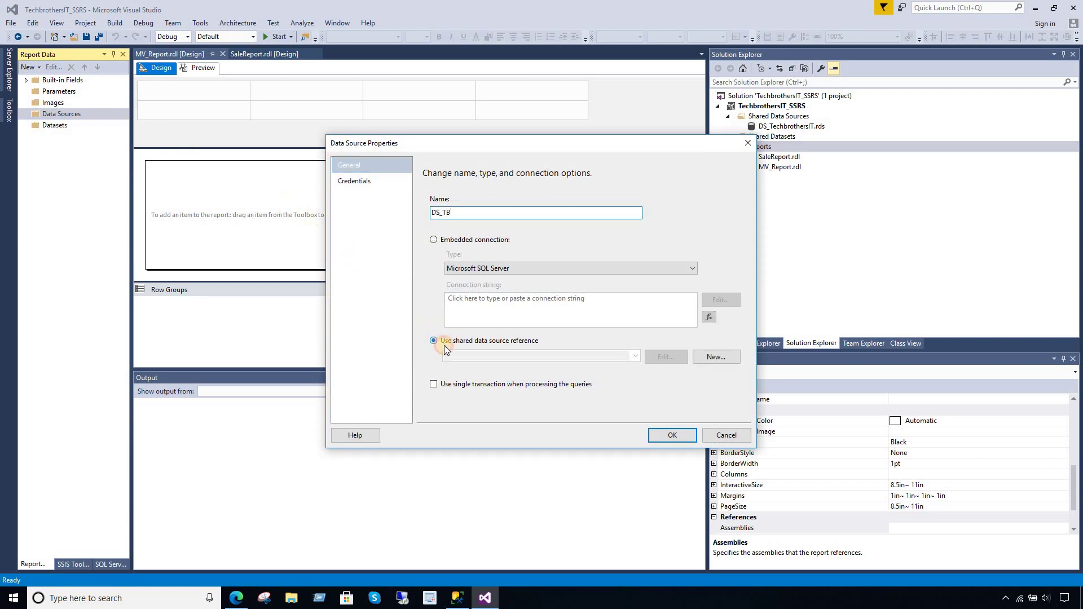
{"action": "left_click", "coordinate": [636, 356]}
{"action": "left_click", "coordinate": [557, 367]}
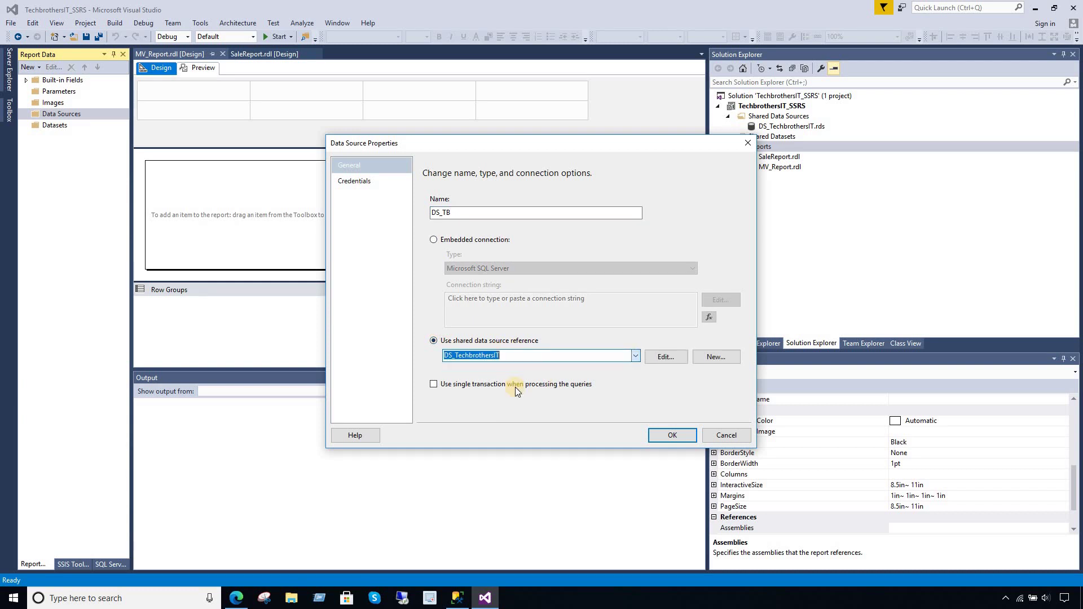
{"action": "left_click", "coordinate": [665, 435]}
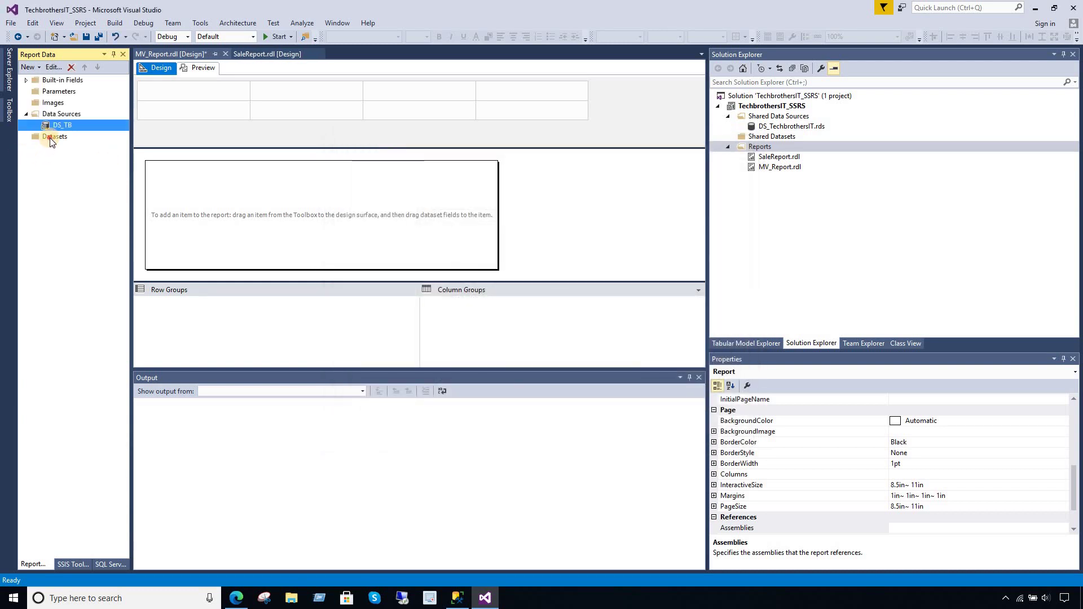
{"action": "left_click", "coordinate": [57, 139]}
{"action": "right_click", "coordinate": [57, 139]}
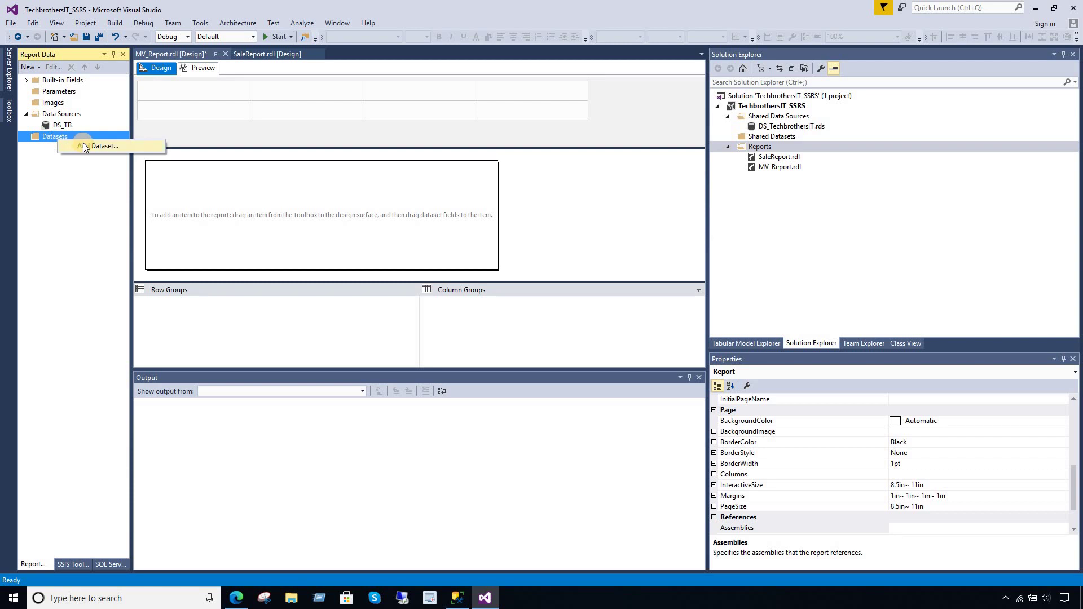
{"action": "left_click", "coordinate": [84, 145]}
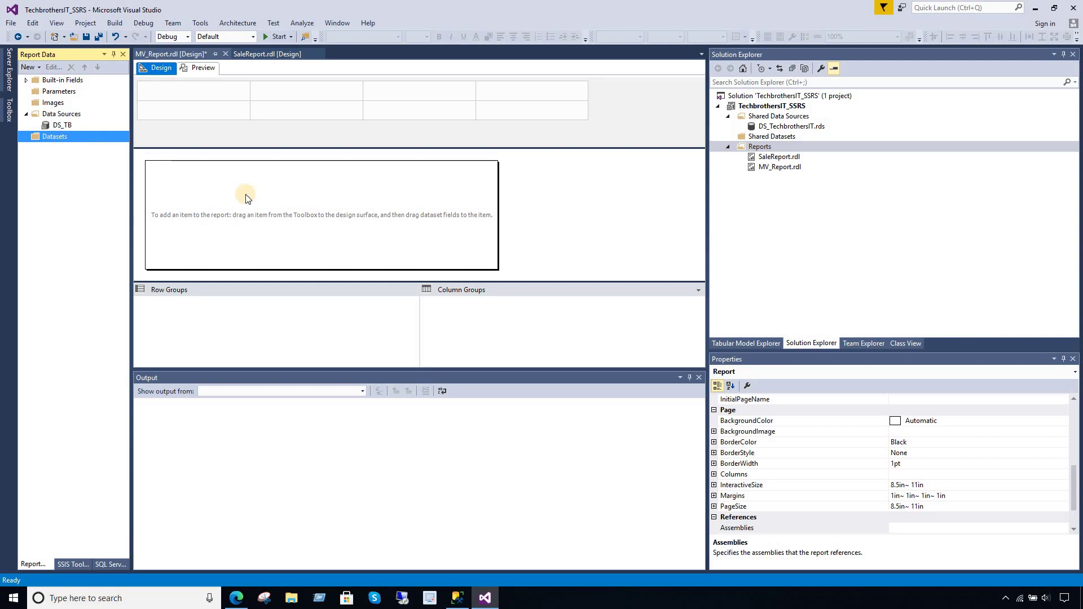
{"action": "left_click", "coordinate": [469, 199]}
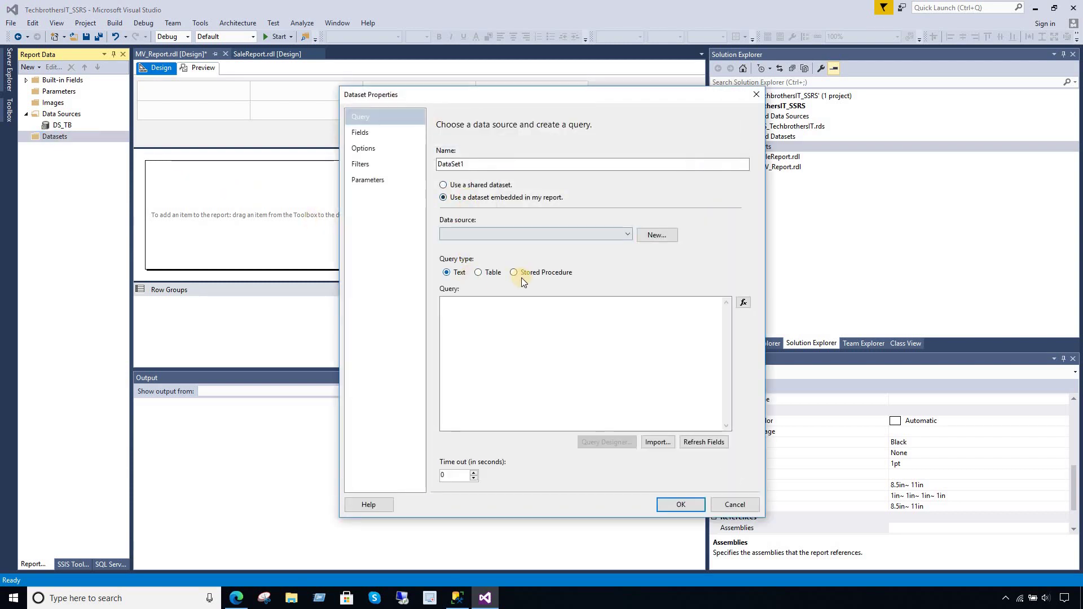
{"action": "left_click", "coordinate": [499, 233]}
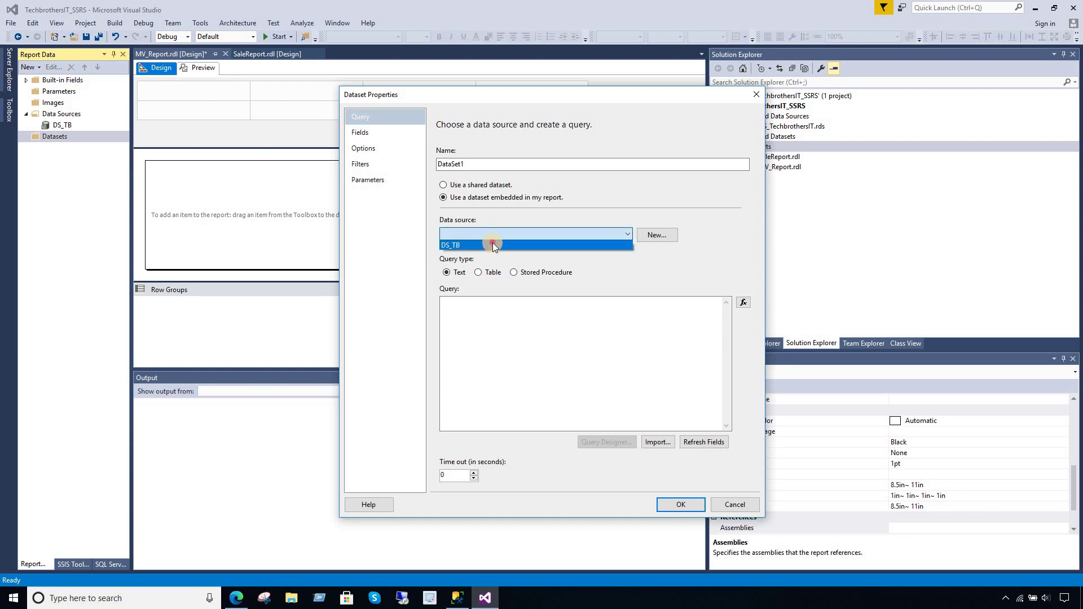
{"action": "left_click", "coordinate": [493, 244]}
{"action": "left_click", "coordinate": [531, 349]}
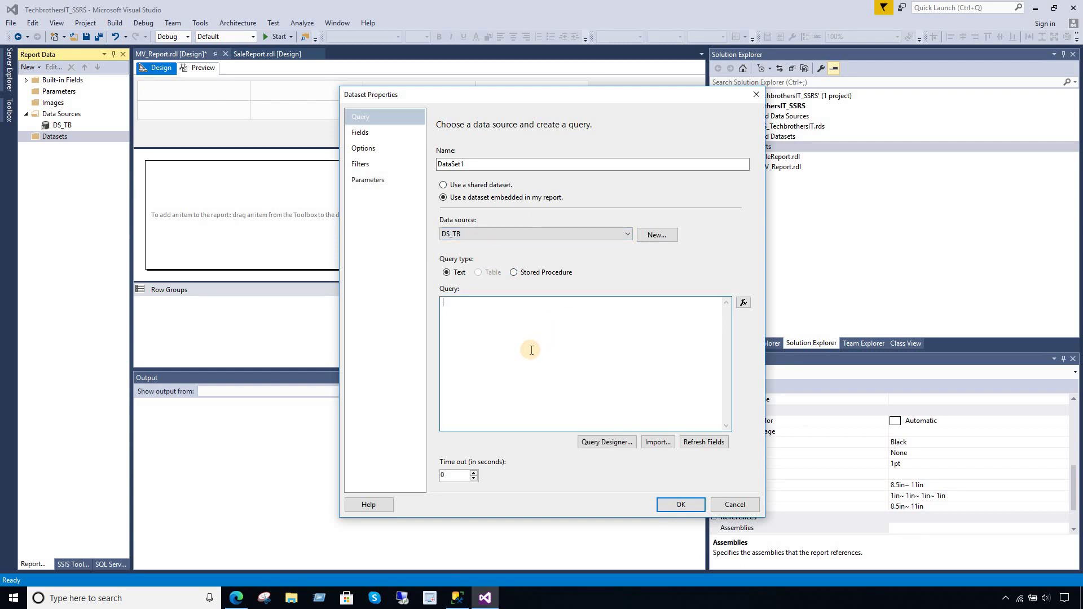
{"action": "type", "text": "Select * from dbo."}
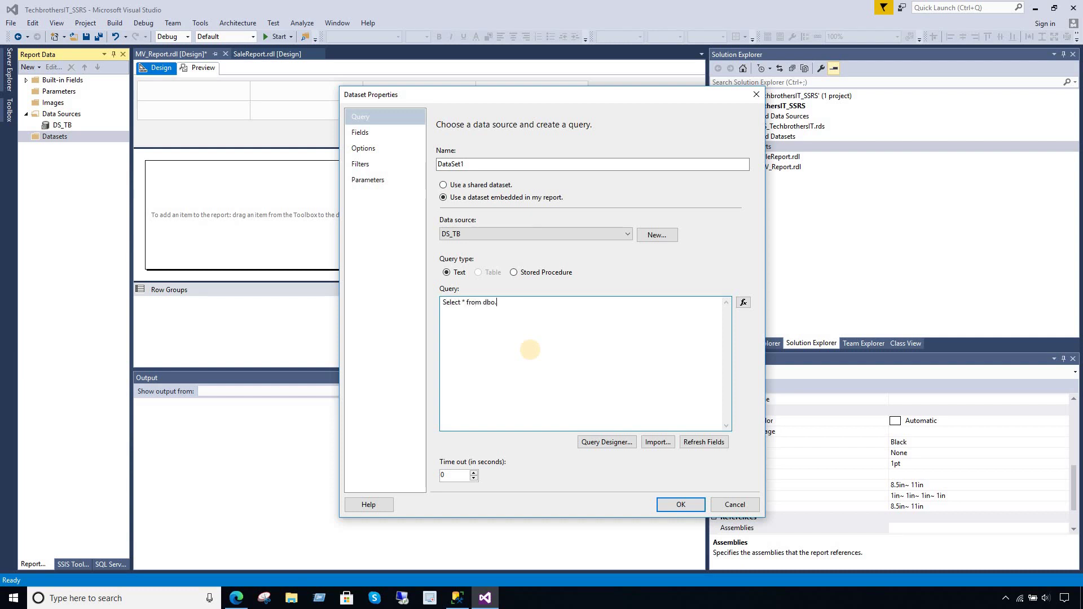
{"action": "type", "text": "TotalSale where Regio"}
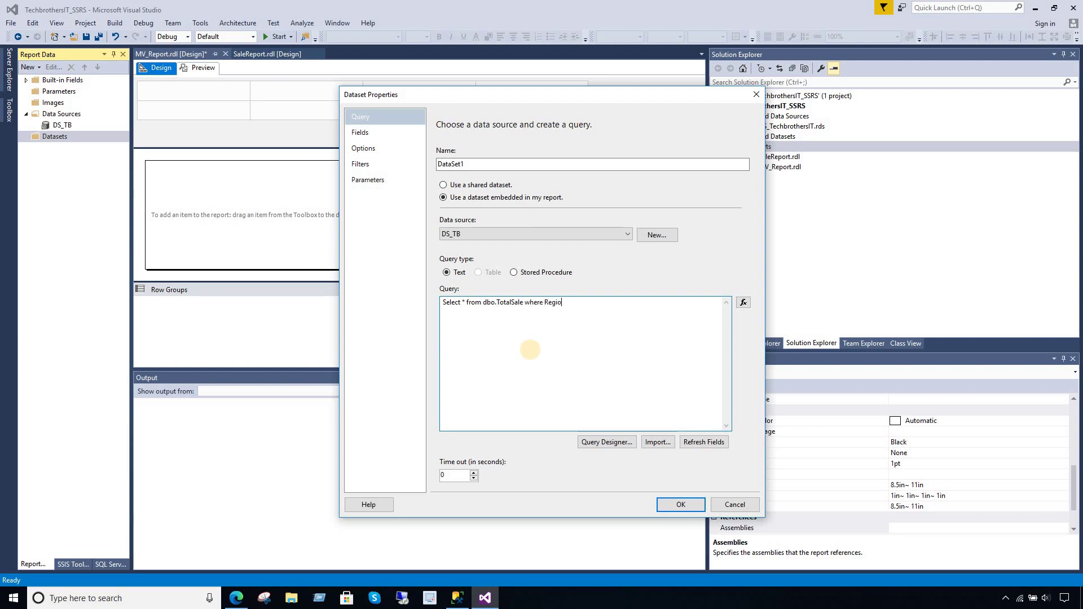
{"action": "type", "text": "n="}
{"action": "type", "text": "@Rg"}
{"action": "type", "text": "gion"}
{"action": "type", "text": " and Cou"}
{"action": "type", "text": "ntry in "}
{"action": "type", "text": "(@"}
{"action": "type", "text": "Country"}
{"action": "left_click", "coordinate": [659, 302]}
{"action": "left_click_drag", "start_coordinate": [682, 303], "coordinate": [646, 301]}
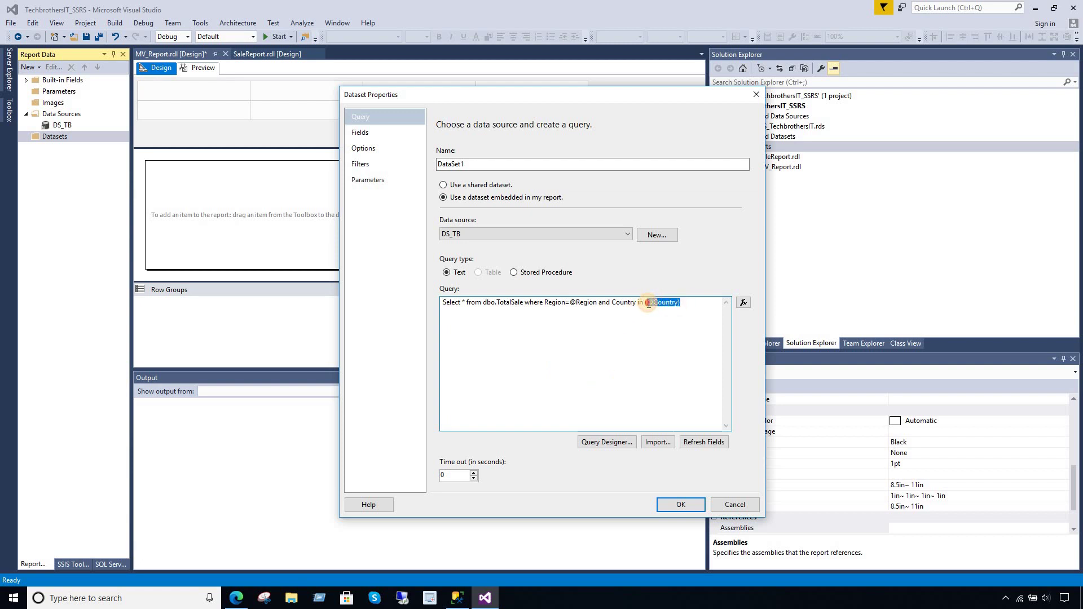
{"action": "left_click", "coordinate": [561, 303]}
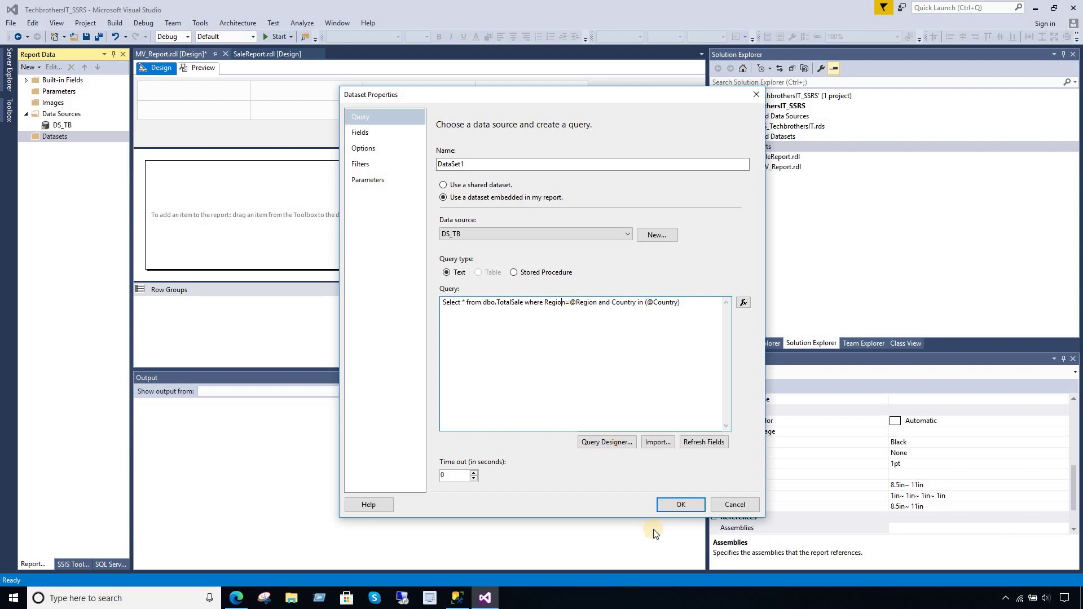
{"action": "left_click", "coordinate": [678, 504]}
- Insert a table with SalePersonFName, SalePersonLName, ItemsSold, Country and Region columns
{"action": "right_click", "coordinate": [239, 194]}
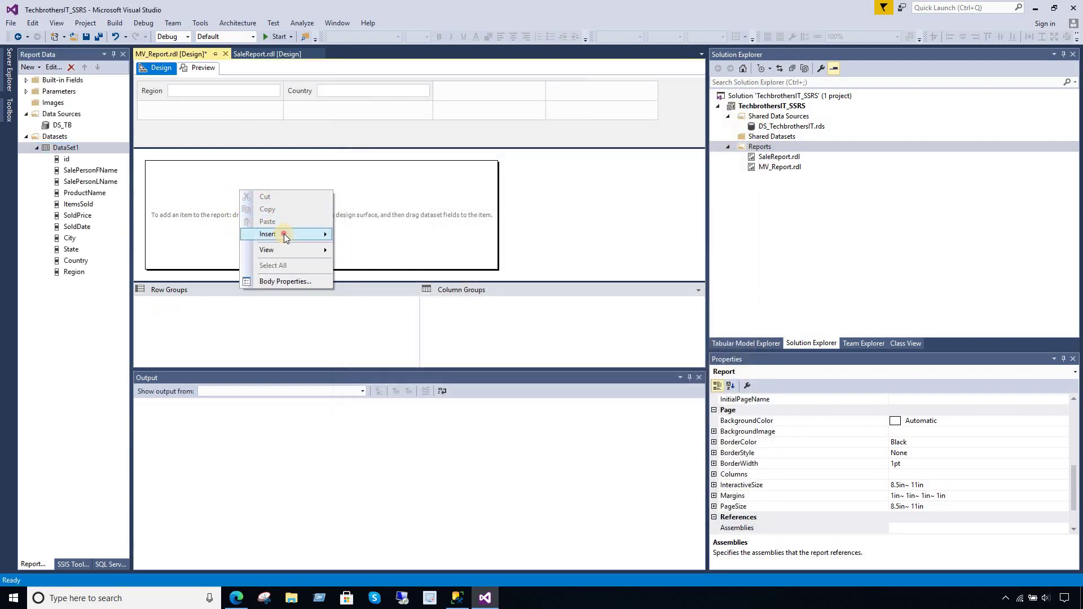
{"action": "mouse_move", "coordinate": [283, 233]}
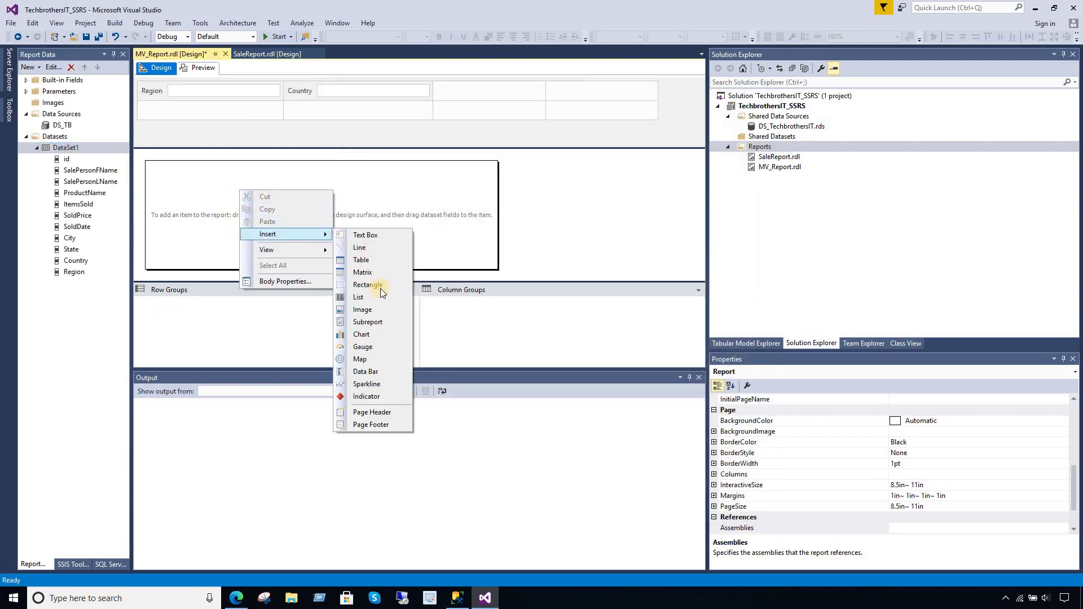
{"action": "left_click", "coordinate": [374, 260]}
{"action": "left_click", "coordinate": [98, 173]}
{"action": "left_click_drag", "start_coordinate": [99, 174], "coordinate": [262, 210]}
{"action": "left_click_drag", "start_coordinate": [112, 183], "coordinate": [314, 210]}
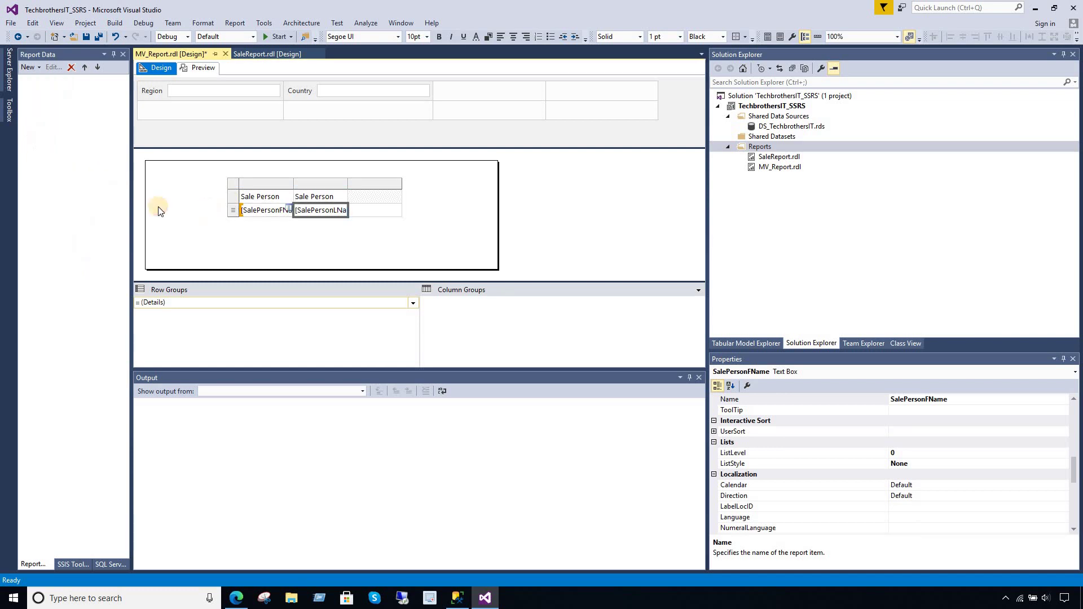
{"action": "left_click_drag", "start_coordinate": [83, 206], "coordinate": [344, 211]}
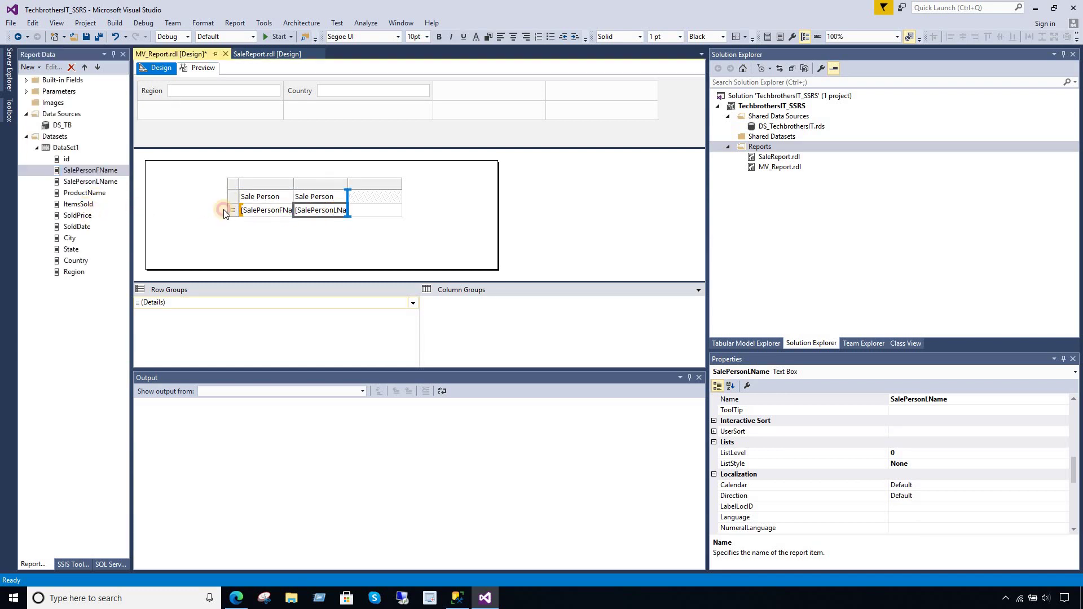
{"action": "left_click", "coordinate": [76, 262]}
{"action": "left_click_drag", "start_coordinate": [77, 265], "coordinate": [401, 210]}
{"action": "mouse_move", "coordinate": [67, 272]}
{"action": "left_mouse_down"}
{"action": "mouse_move", "coordinate": [438, 270]}
{"action": "mouse_move", "coordinate": [452, 220]}
{"action": "left_mouse_up"}
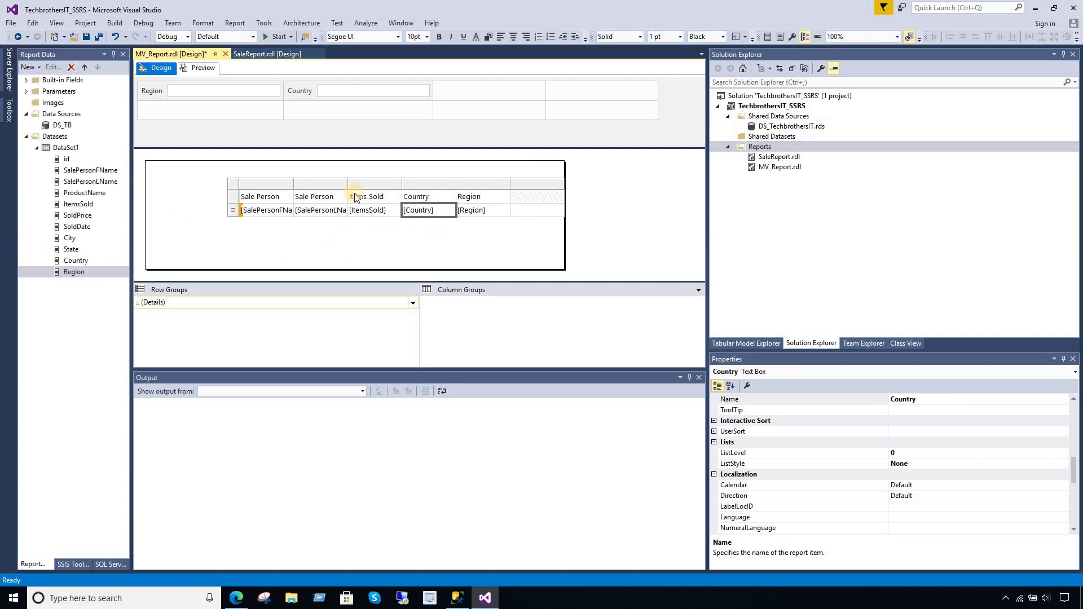
- Move the table up to the top-left of the body and bold its header row
{"action": "left_click", "coordinate": [243, 187]}
{"action": "left_click_drag", "start_coordinate": [248, 188], "coordinate": [161, 182]}
{"action": "left_click", "coordinate": [180, 188]}
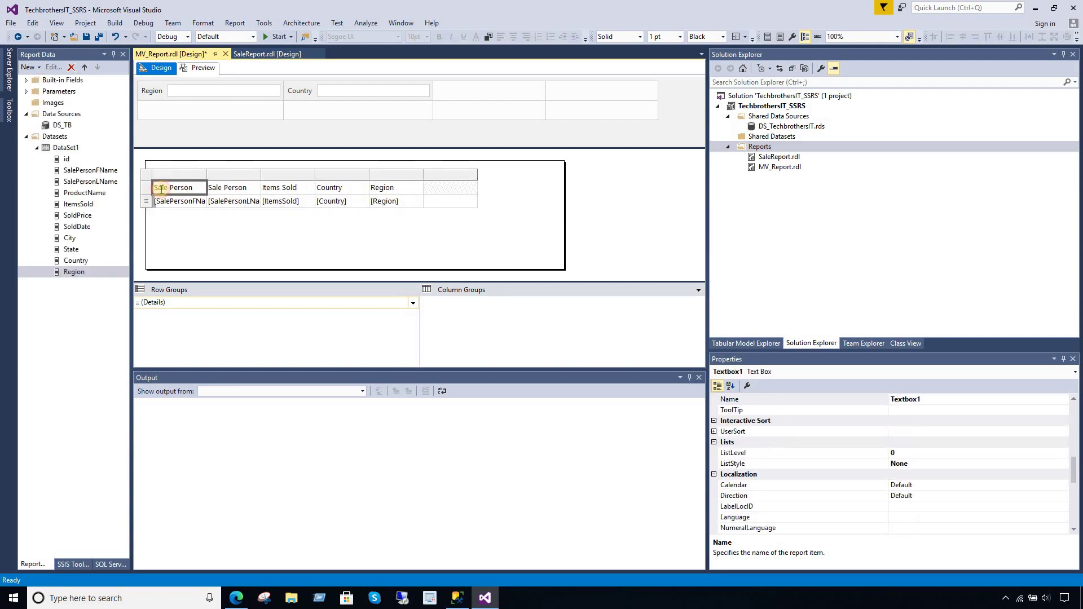
{"action": "left_click", "coordinate": [145, 187]}
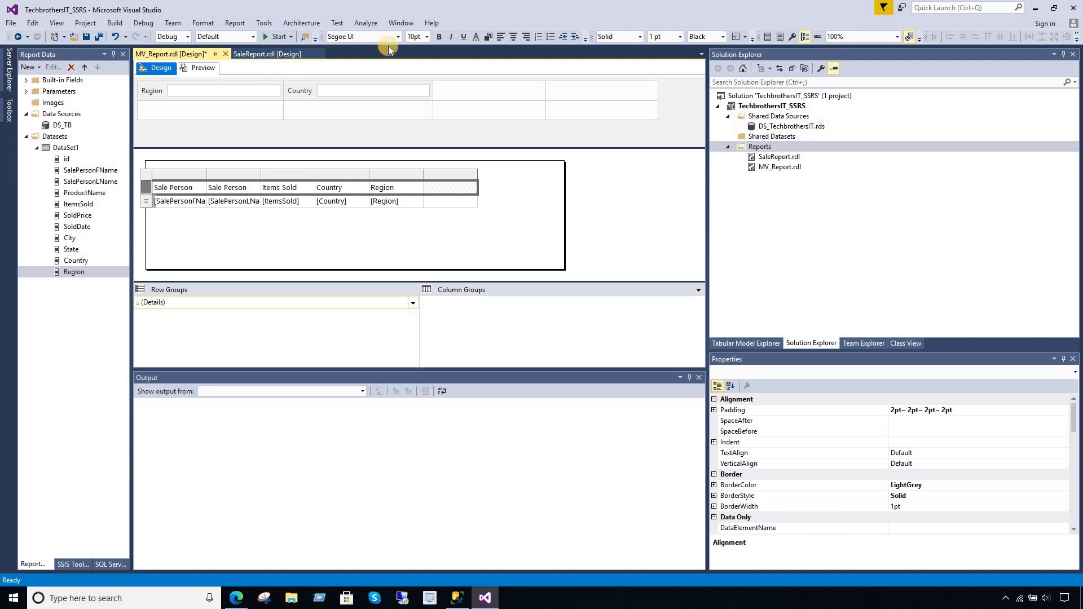
{"action": "left_click", "coordinate": [437, 37]}
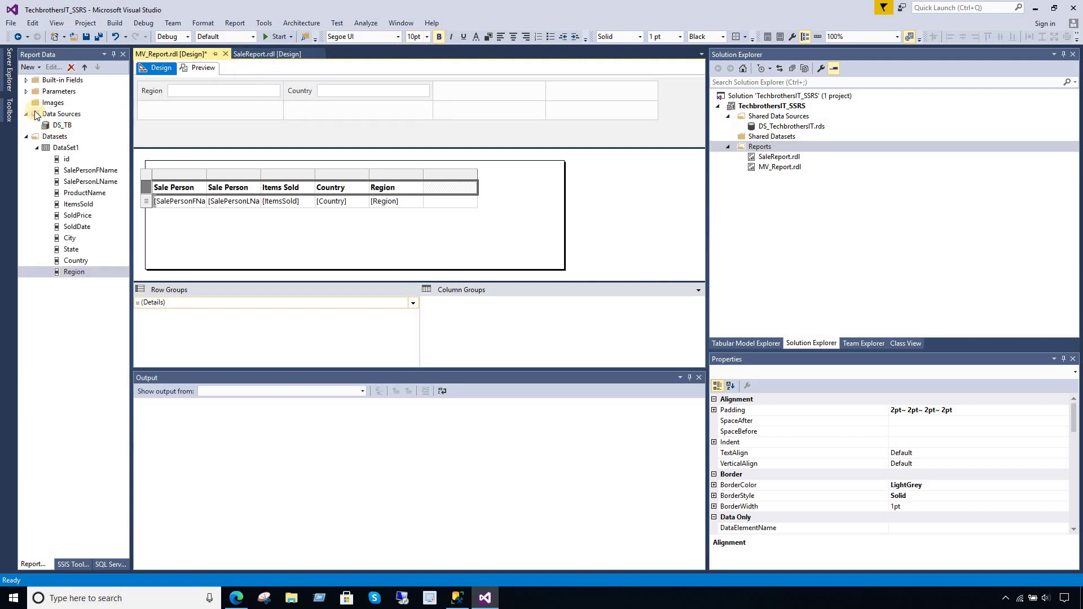
{"action": "left_click", "coordinate": [26, 92]}
{"action": "left_click", "coordinate": [64, 103]}
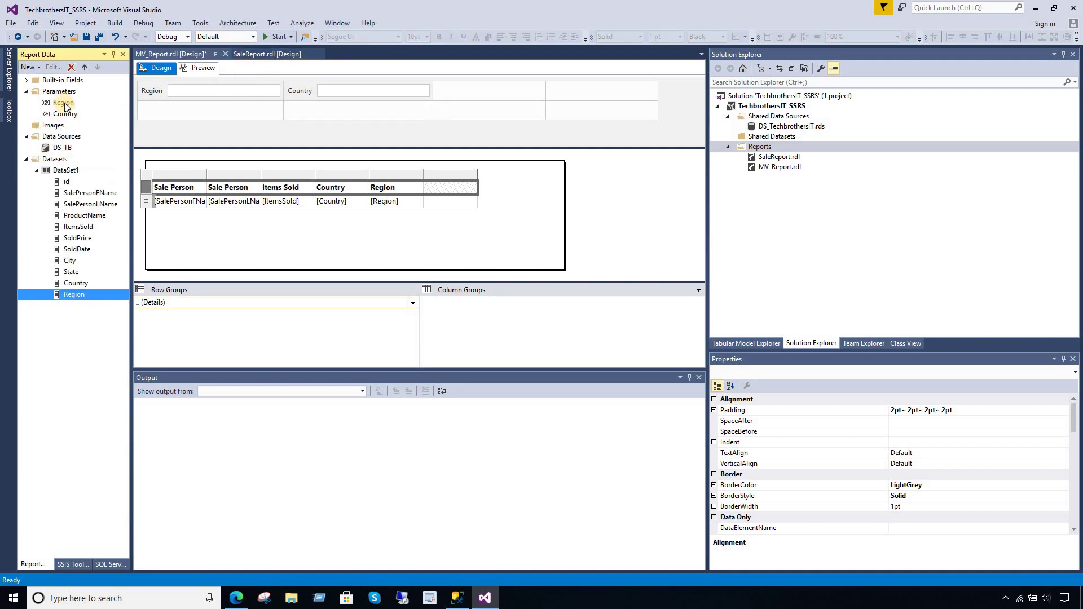
- Review the Region parameter's properties, cancel without changes, and select Datasets
{"action": "double_click", "coordinate": [64, 103]}
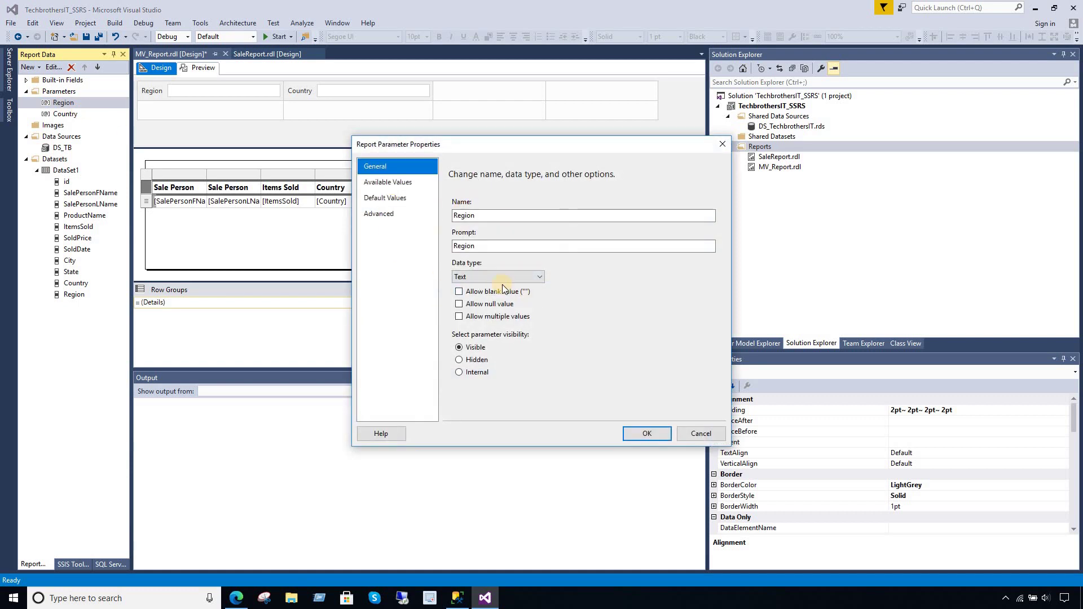
{"action": "left_click", "coordinate": [694, 438]}
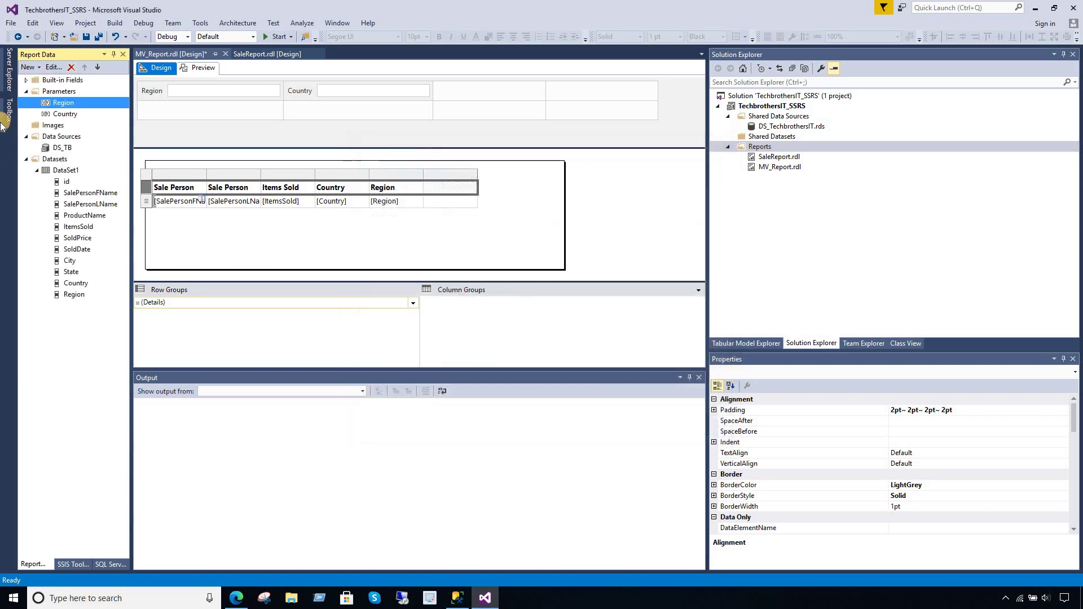
{"action": "left_click", "coordinate": [58, 160]}
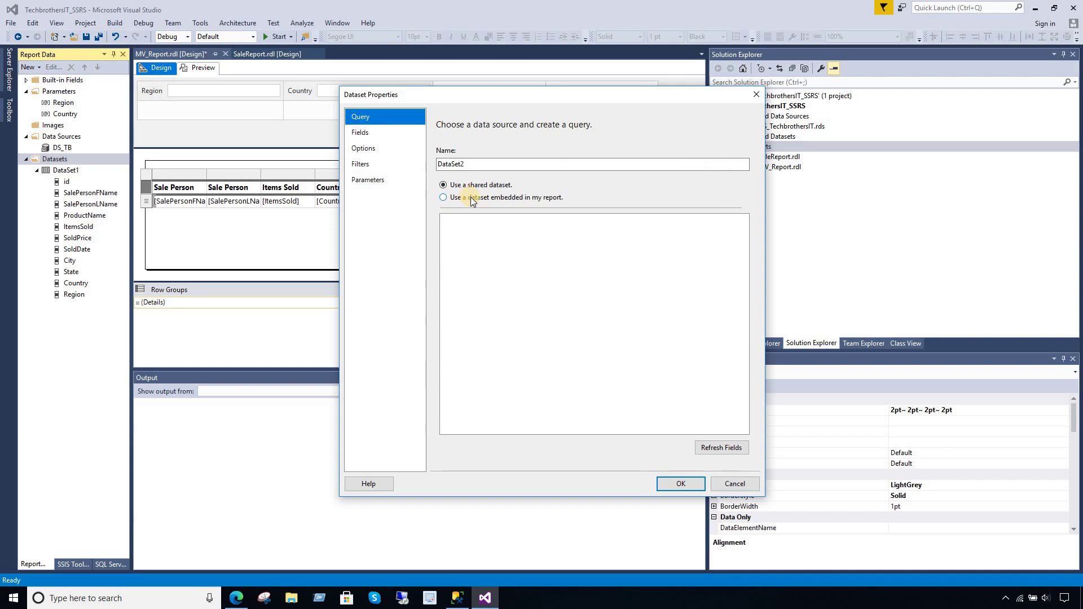
- Create an embedded dataset named DS_Region that uses the DS_TB data source
{"action": "left_click", "coordinate": [472, 198]}
{"action": "left_click", "coordinate": [476, 164]}
{"action": "key", "text": "ctrl+a"}
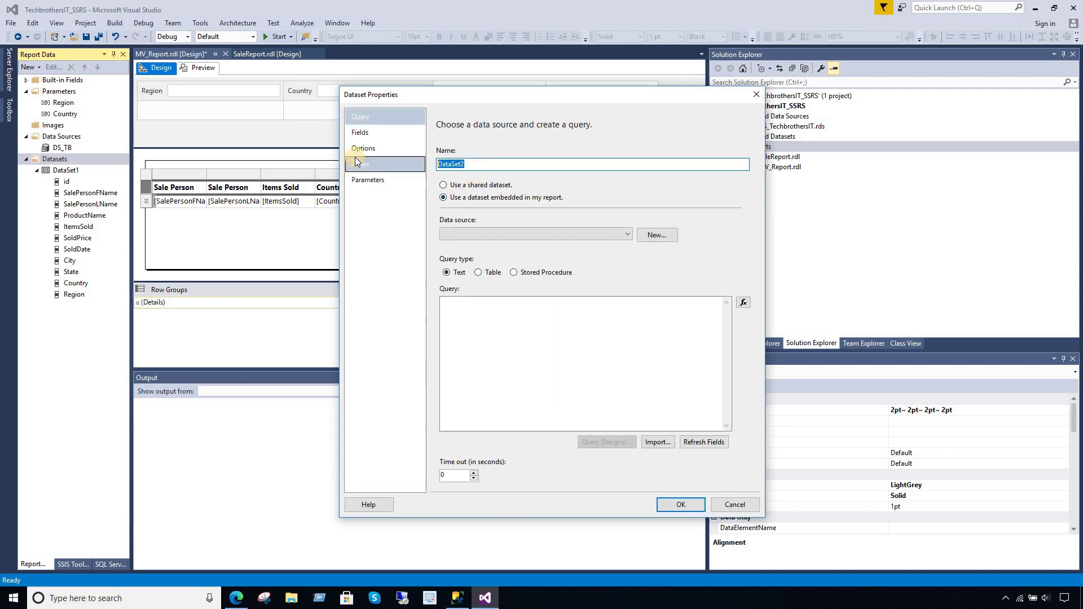
{"action": "key", "text": "BackSpace"}
{"action": "type", "text": "DS"}
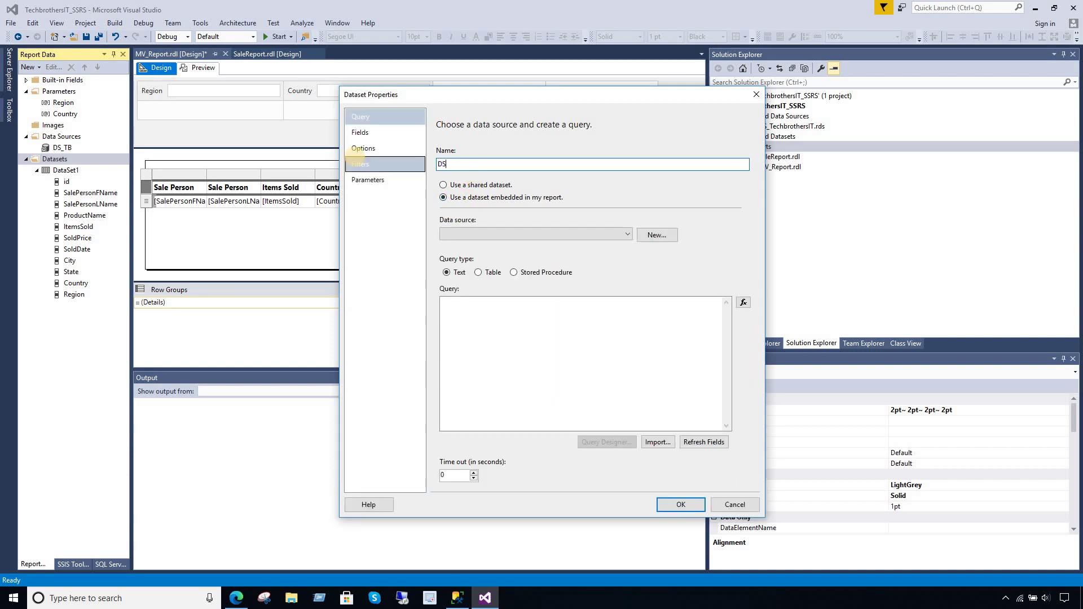
{"action": "type", "text": "_Region"}
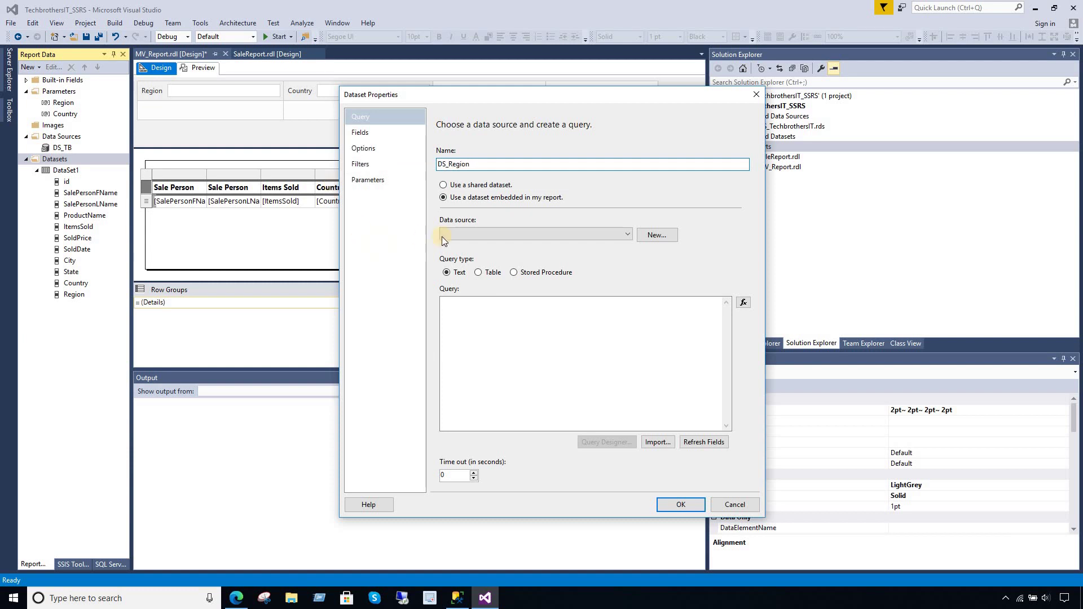
{"action": "left_click", "coordinate": [443, 235]}
{"action": "left_click", "coordinate": [462, 245]}
- Give DS_Region the query 'Select distinct Region from dbo.TotalSale', refresh its fields and save it
{"action": "left_click", "coordinate": [495, 334]}
{"action": "type", "text": "S"}
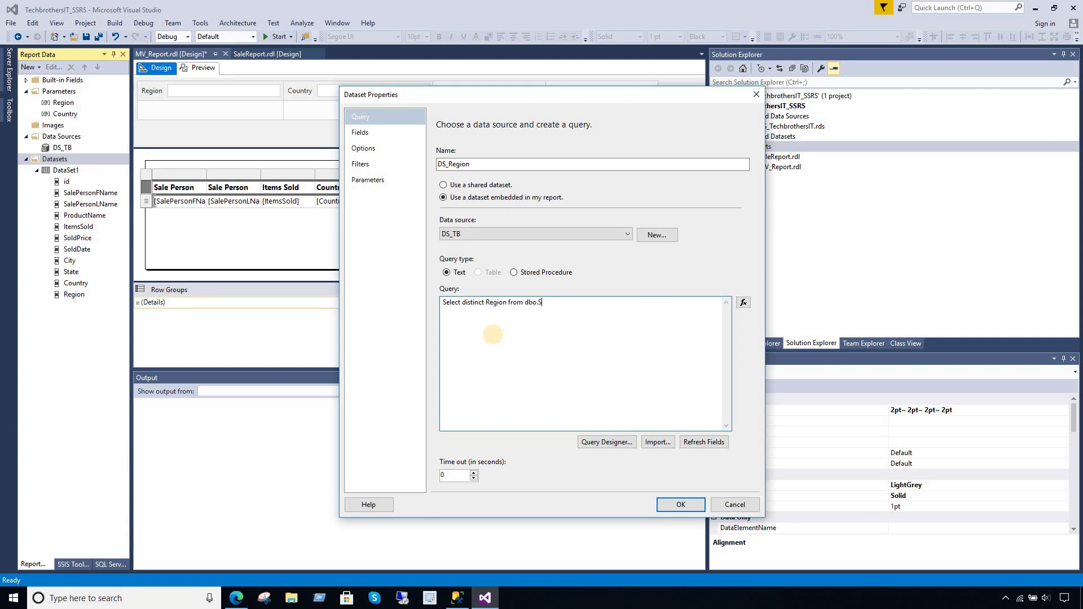
{"action": "type", "text": "elect distinct Region from dbo.TotalSale"}
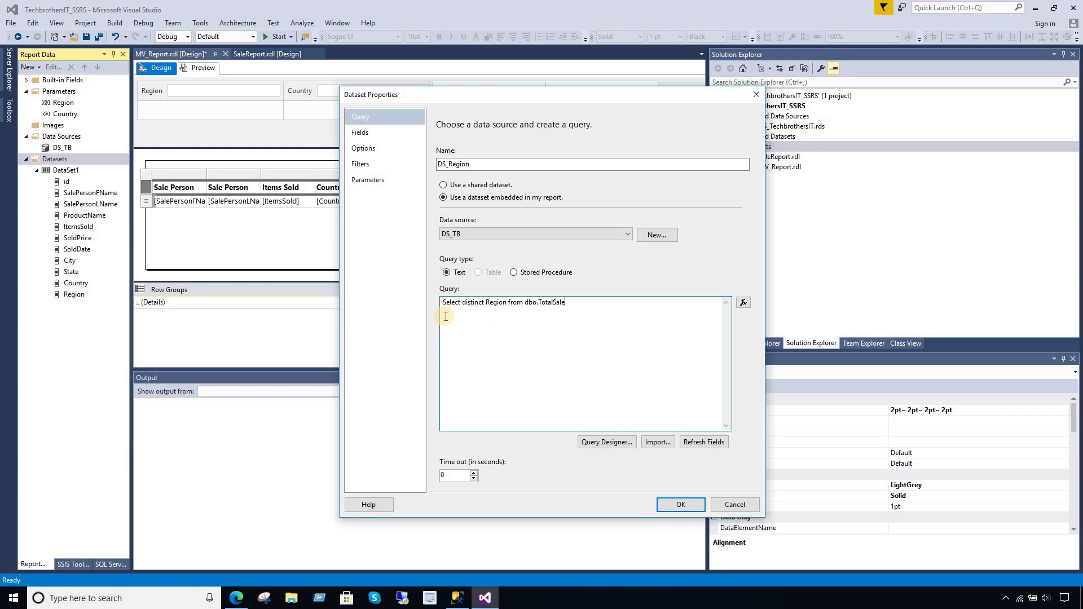
{"action": "left_click", "coordinate": [702, 441]}
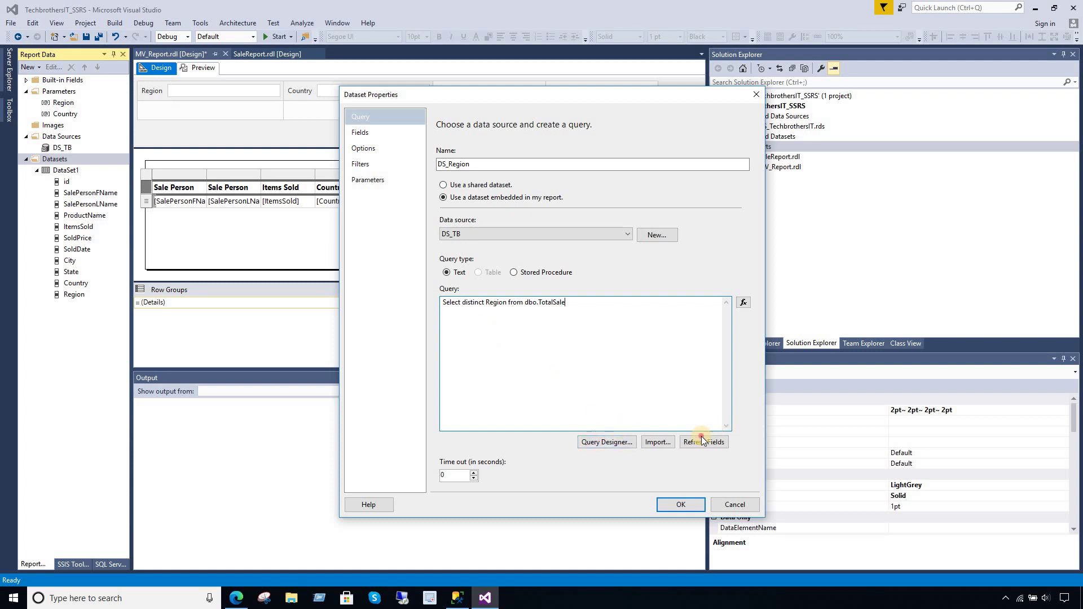
{"action": "left_click", "coordinate": [361, 131]}
{"action": "left_click", "coordinate": [677, 507]}
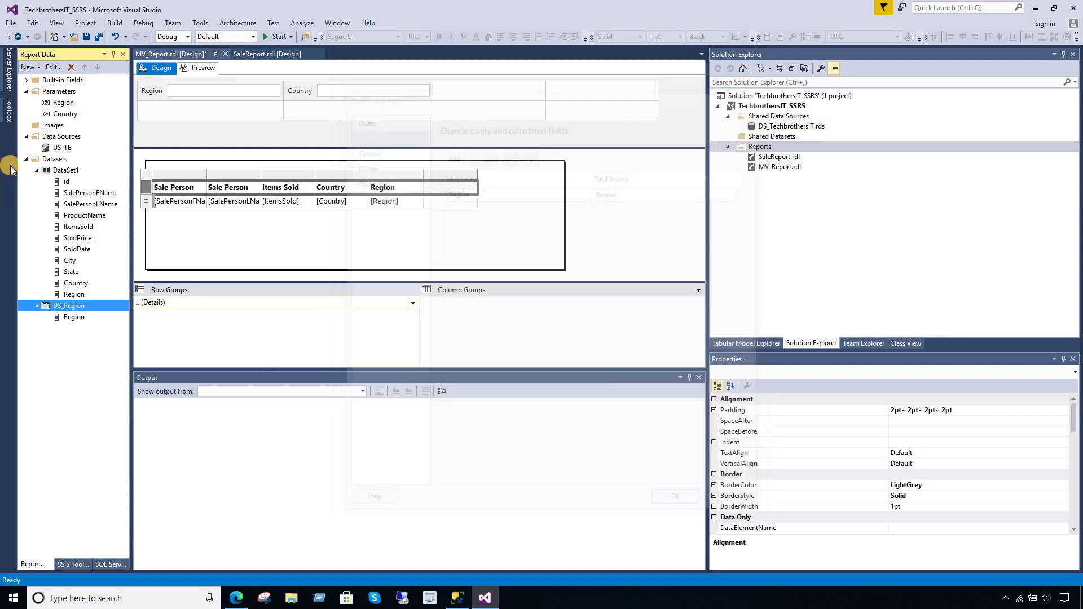
{"action": "left_click", "coordinate": [75, 170]}
{"action": "right_click", "coordinate": [76, 169]}
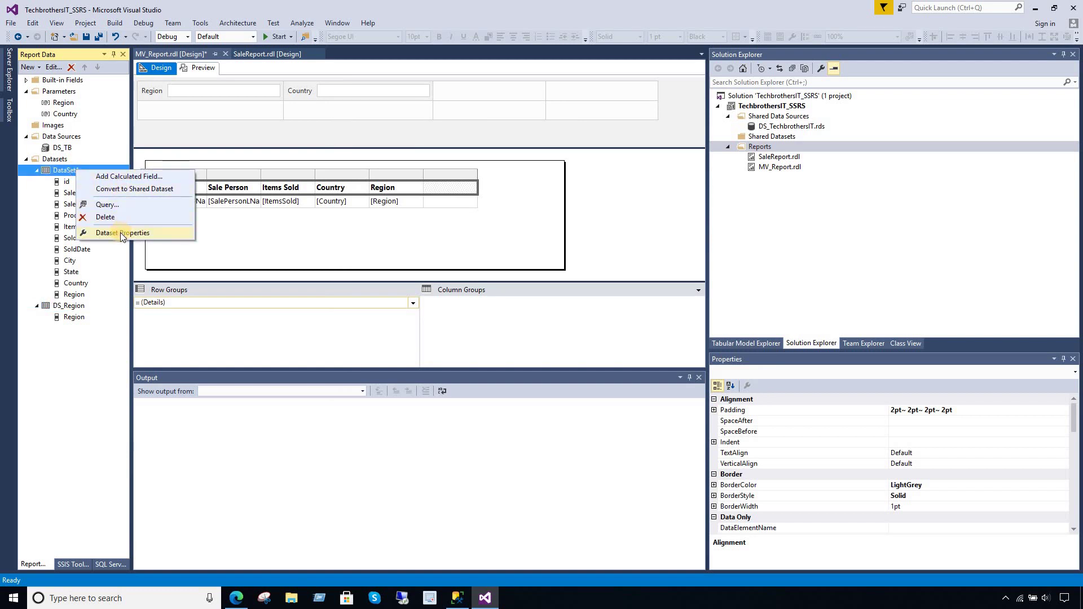
{"action": "right_click", "coordinate": [64, 160]}
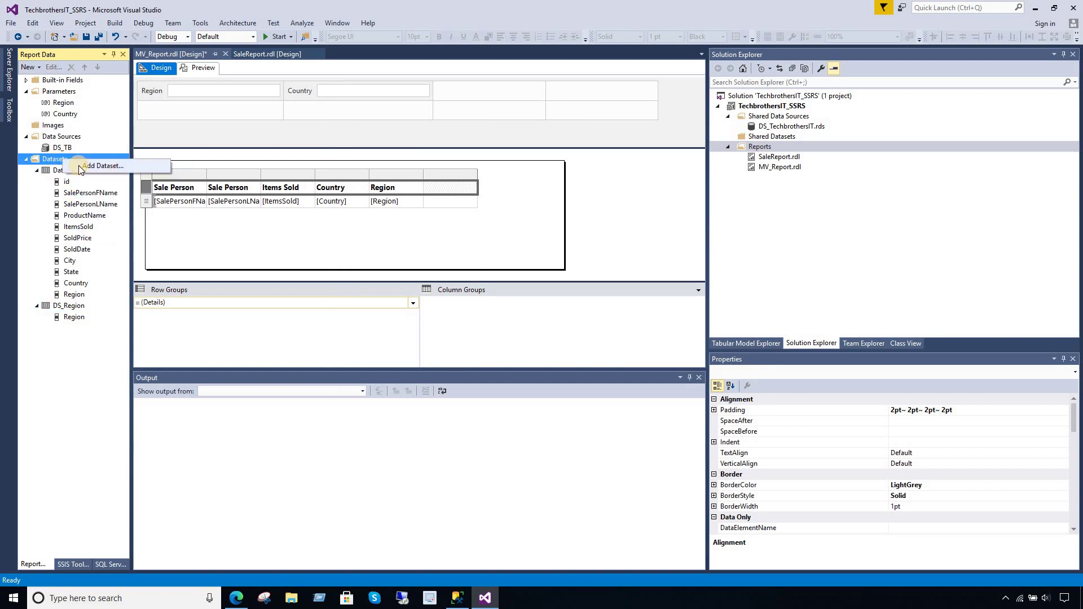
{"action": "left_click", "coordinate": [80, 167]}
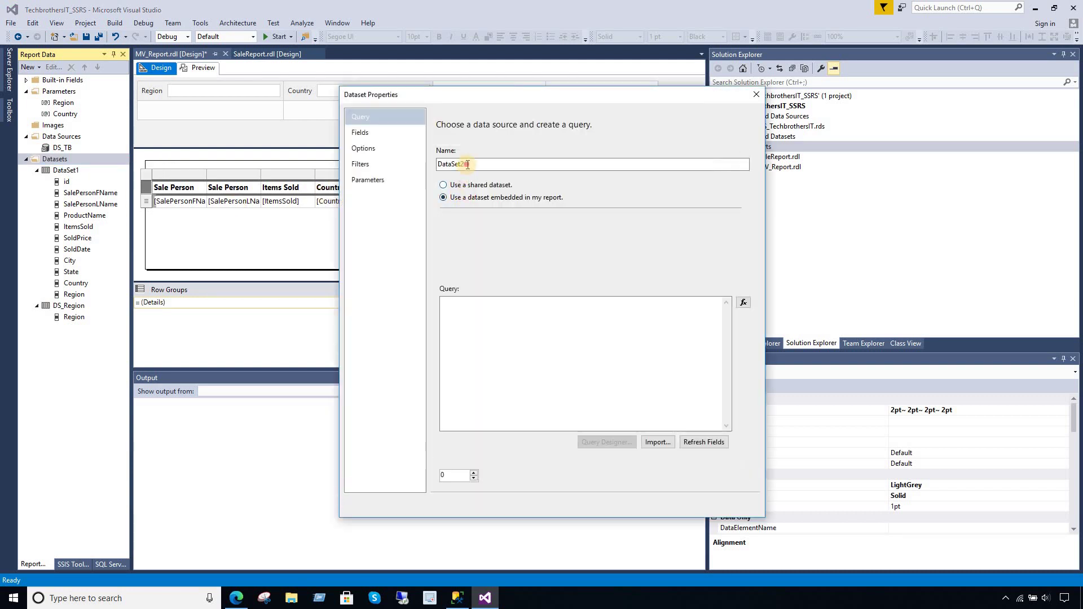
{"action": "type", "text": "DS"}
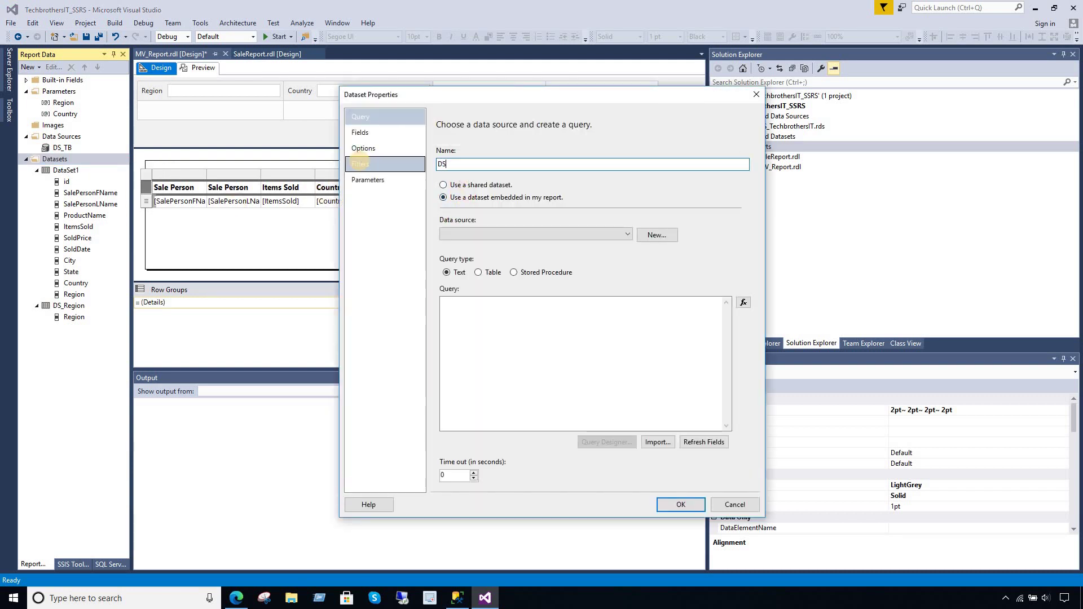
{"action": "key", "text": "BackSpace"}
{"action": "key", "text": "BackSpace"}
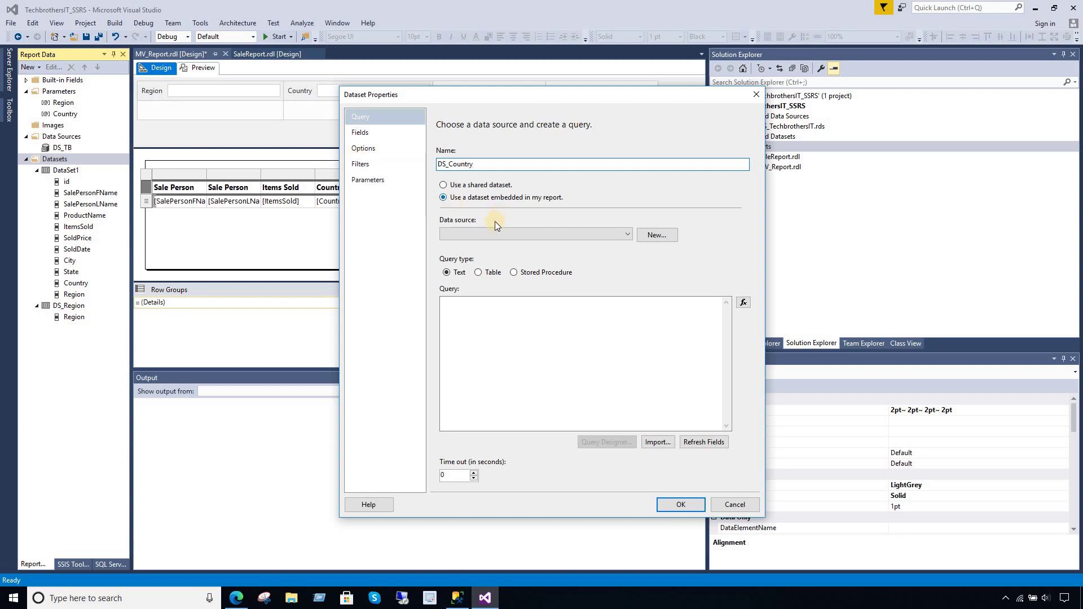
{"action": "left_click", "coordinate": [455, 233]}
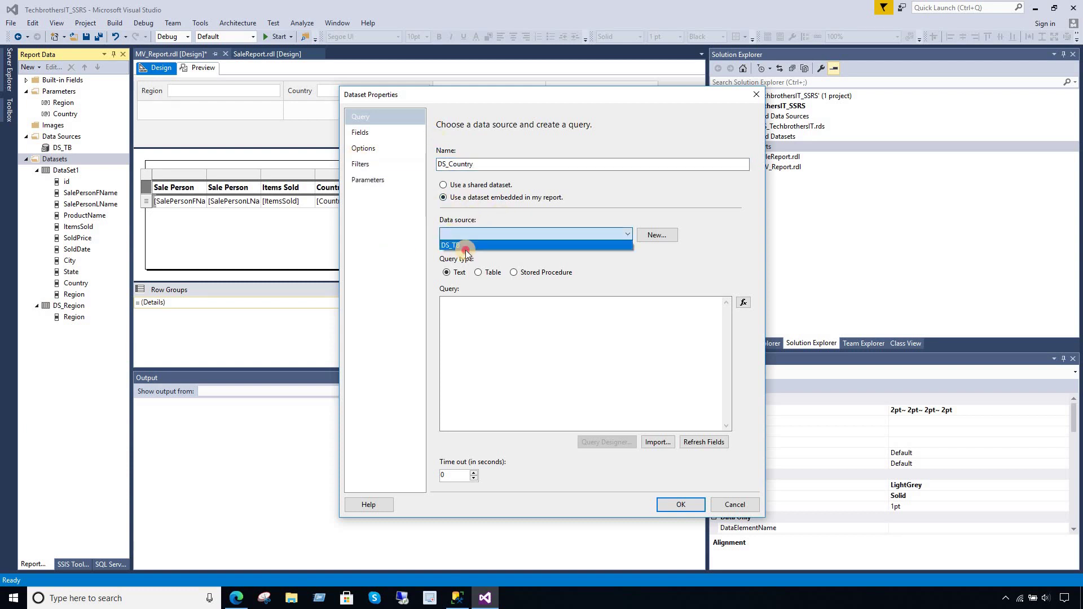
{"action": "left_click", "coordinate": [466, 247]}
{"action": "left_click", "coordinate": [504, 321]}
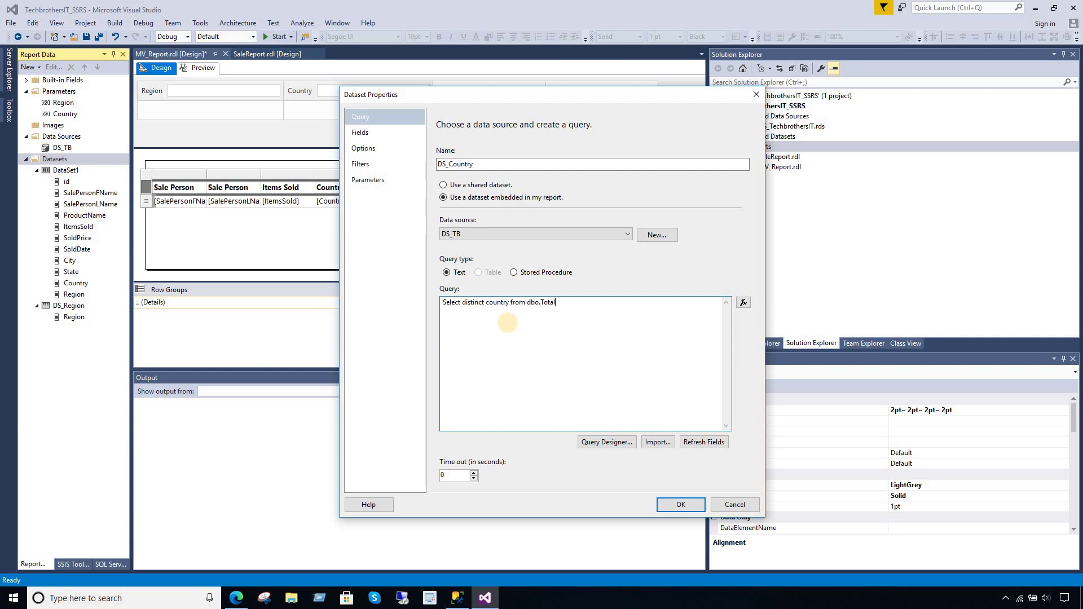
{"action": "type", "text": "here Region="}
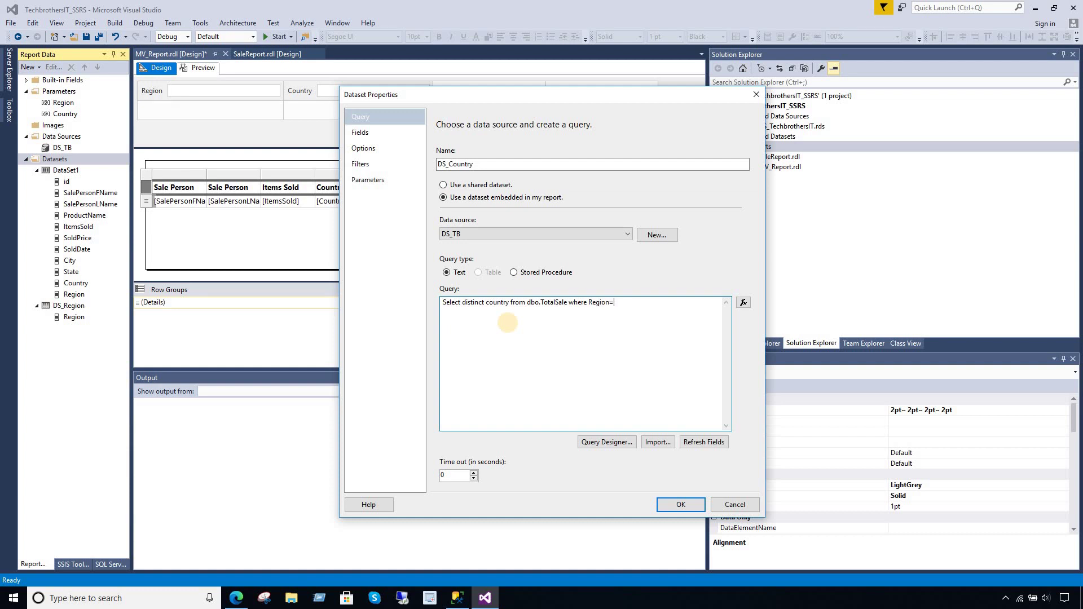
{"action": "type", "text": "n"}
{"action": "left_click", "coordinate": [352, 132]}
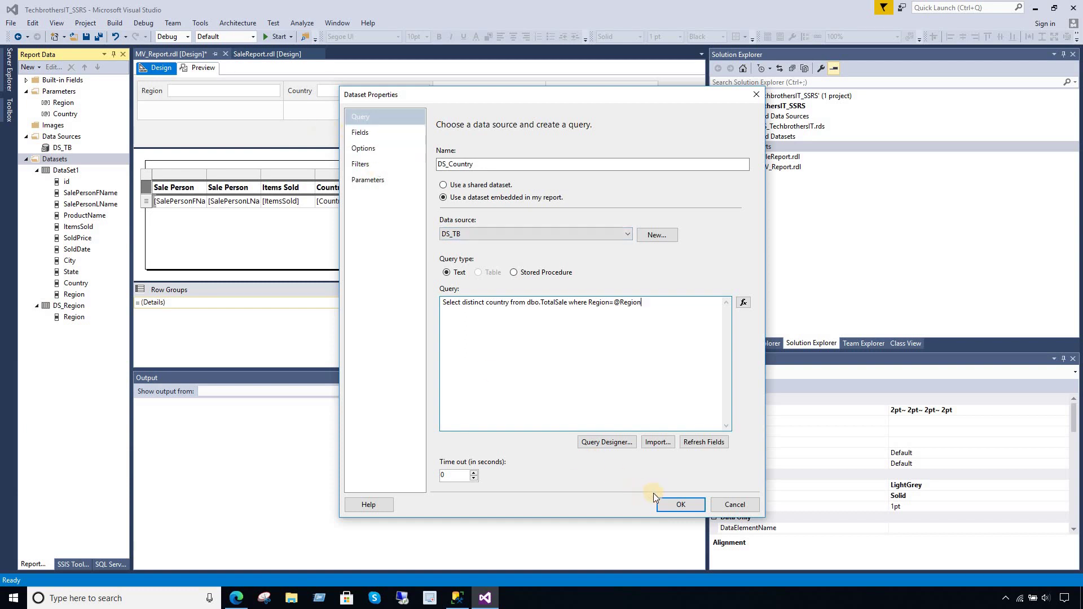
{"action": "left_click", "coordinate": [674, 505]}
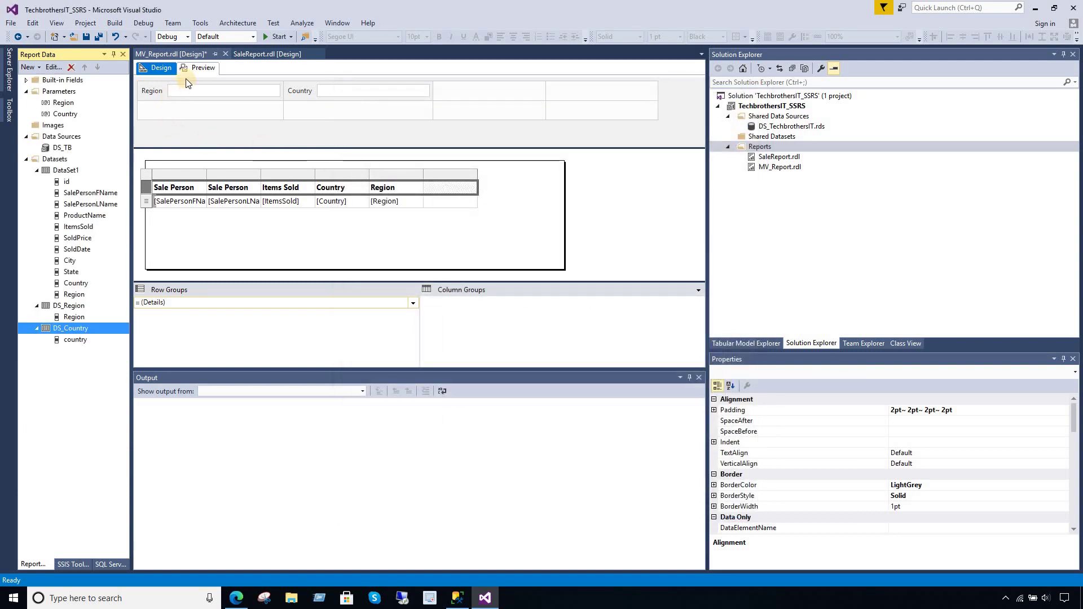
- Take the Region parameter's available values from DS_Region, using Region as value and label field
{"action": "left_click", "coordinate": [63, 103]}
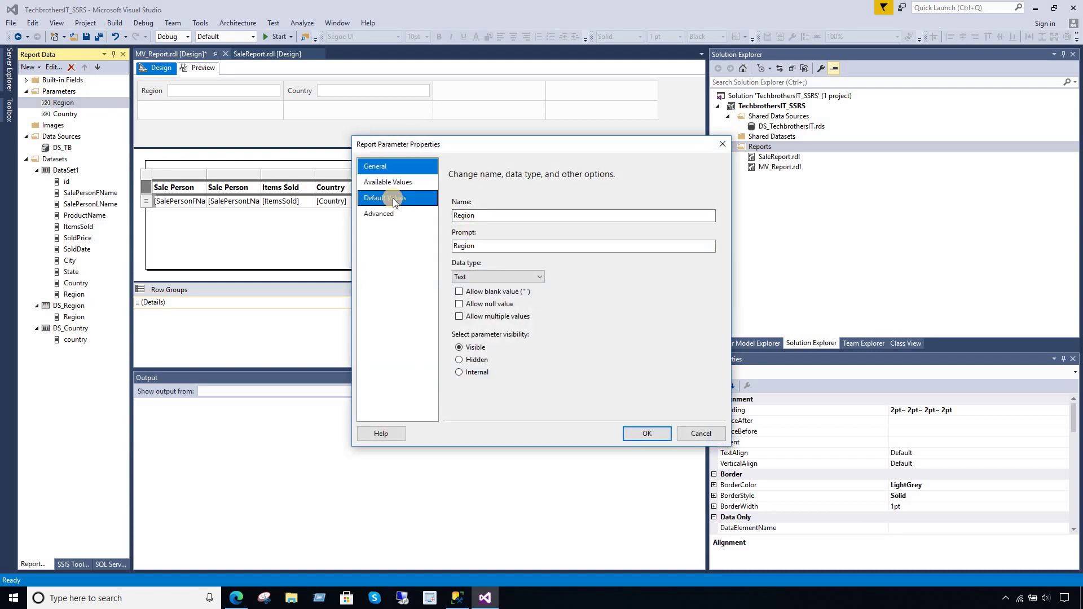
{"action": "left_click", "coordinate": [375, 182]}
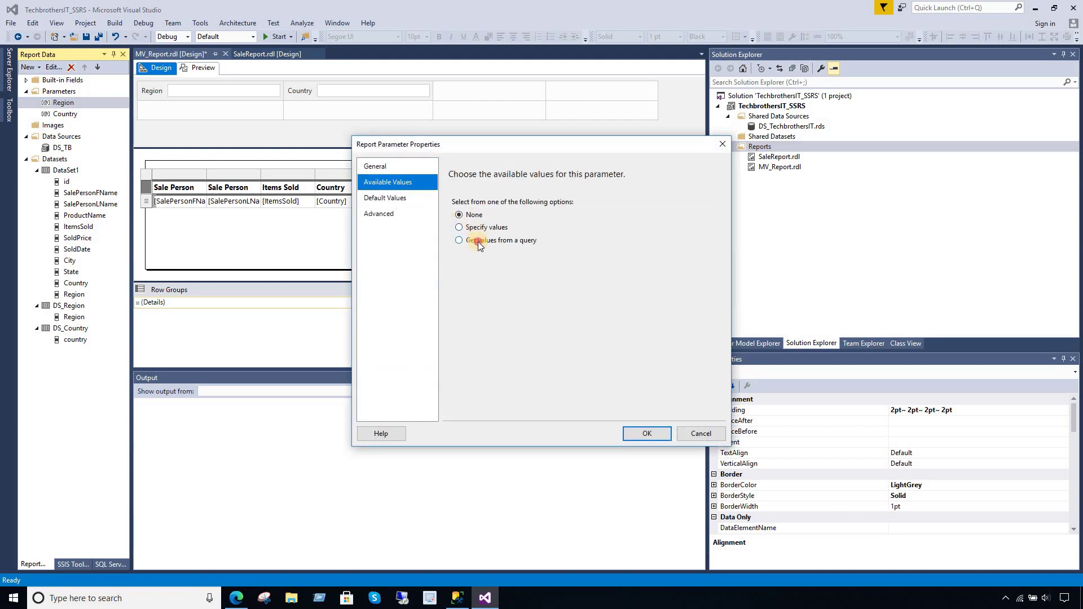
{"action": "left_click", "coordinate": [479, 242]}
{"action": "left_click", "coordinate": [490, 281]}
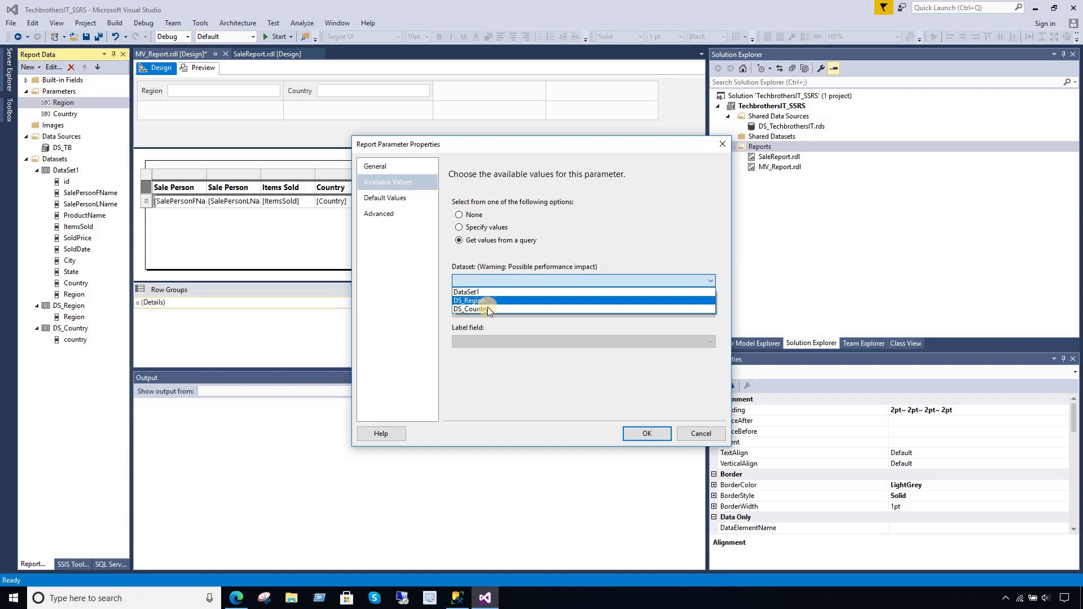
{"action": "left_click", "coordinate": [488, 301]}
{"action": "left_click", "coordinate": [487, 310]}
{"action": "left_click", "coordinate": [486, 325]}
{"action": "left_click", "coordinate": [494, 346]}
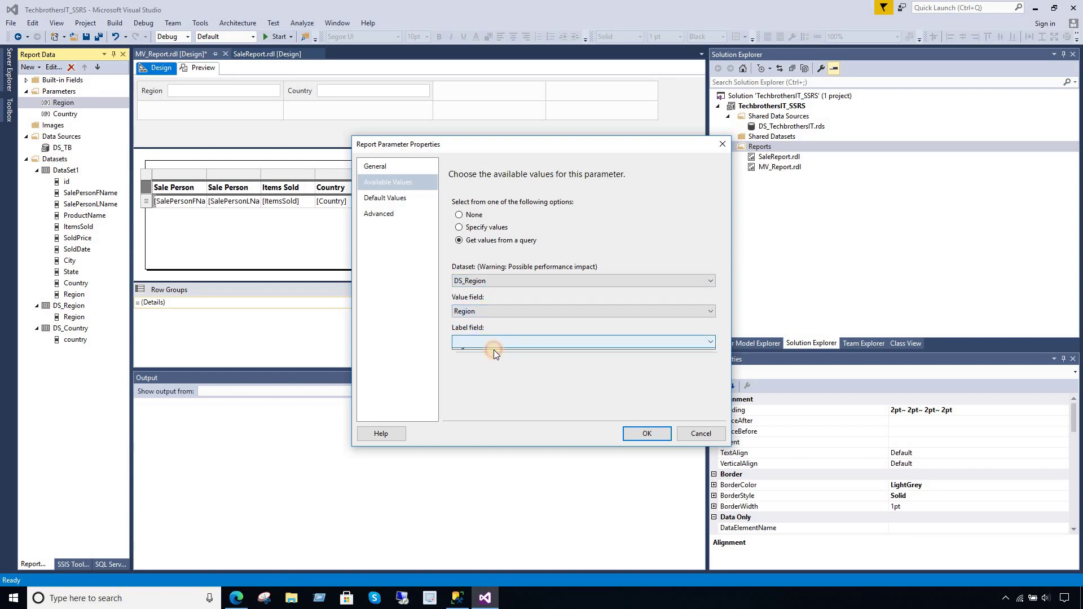
{"action": "left_click", "coordinate": [493, 352]}
{"action": "left_click", "coordinate": [647, 434]}
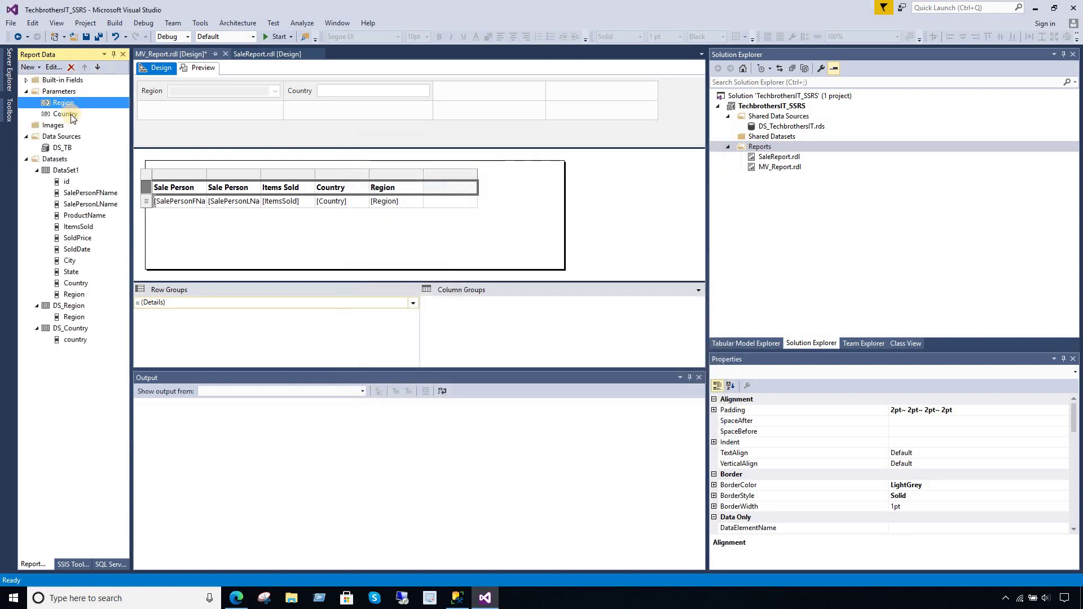
- Take the Country parameter's default values from the country field of DS_Country
{"action": "double_click", "coordinate": [67, 114]}
{"action": "left_click", "coordinate": [390, 199]}
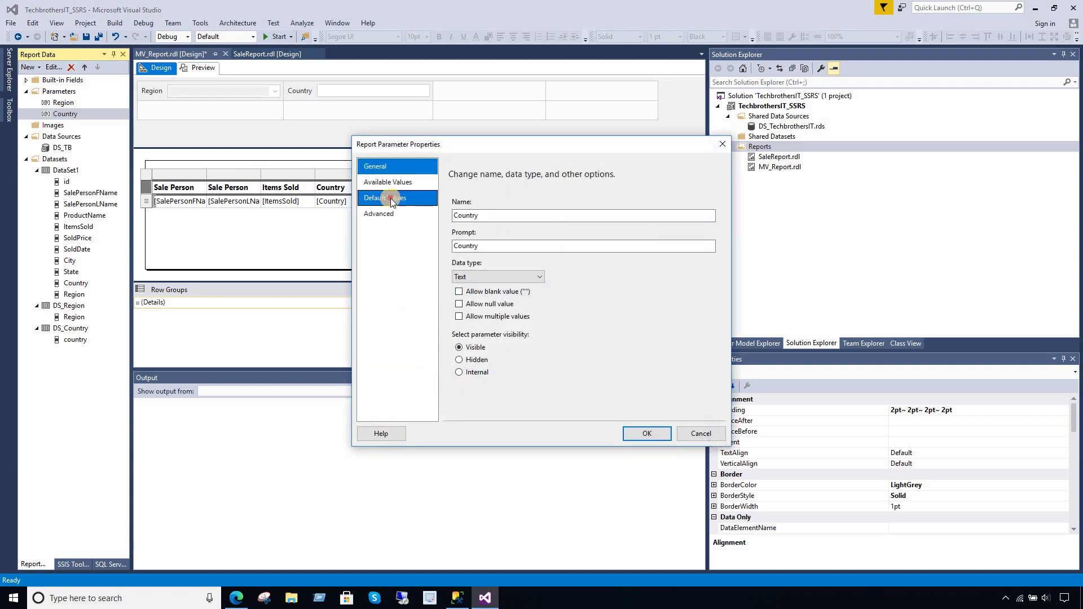
{"action": "left_click", "coordinate": [468, 241]}
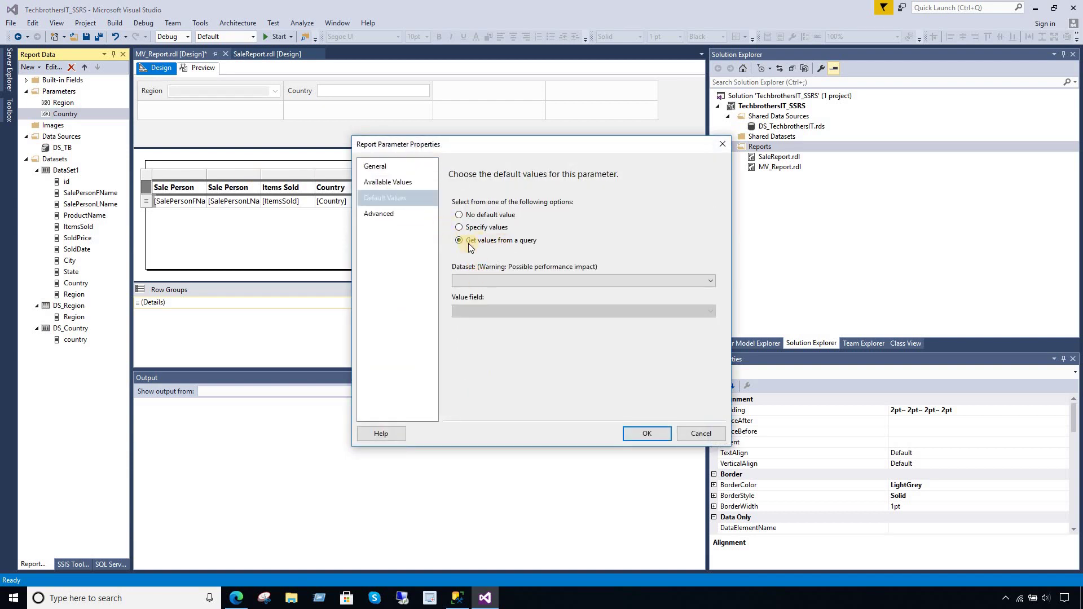
{"action": "left_click", "coordinate": [493, 278]}
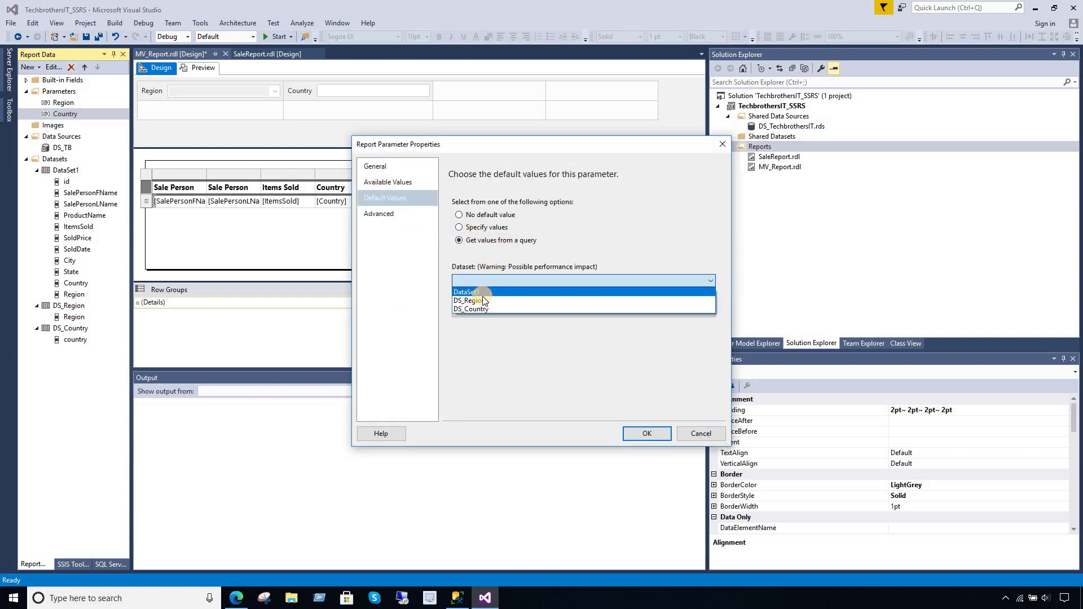
{"action": "left_click", "coordinate": [488, 309]}
{"action": "left_click", "coordinate": [493, 313]}
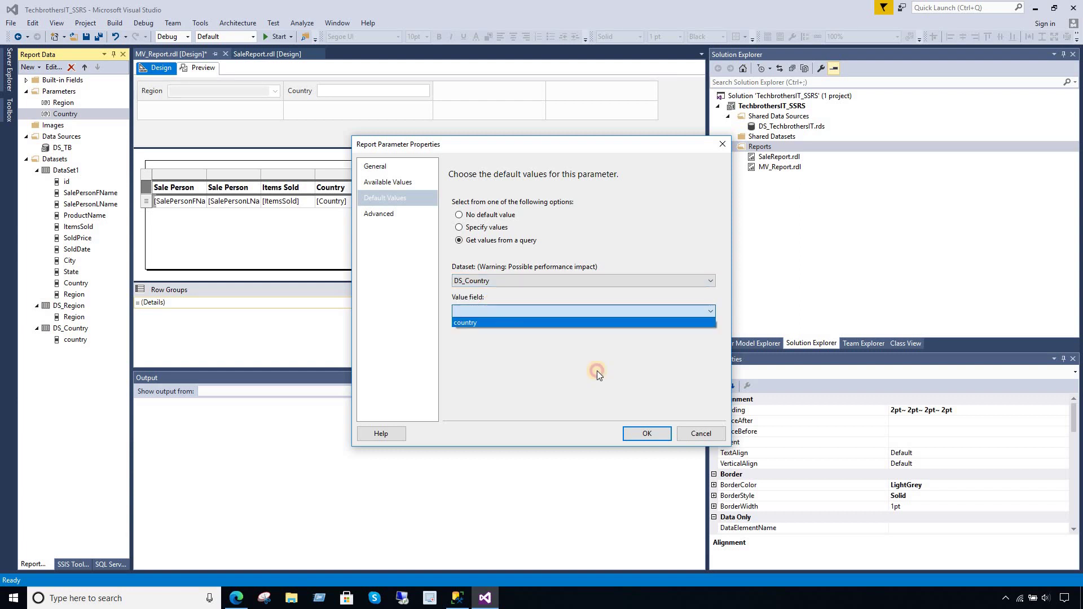
{"action": "left_click", "coordinate": [597, 371]}
{"action": "left_click", "coordinate": [646, 435]}
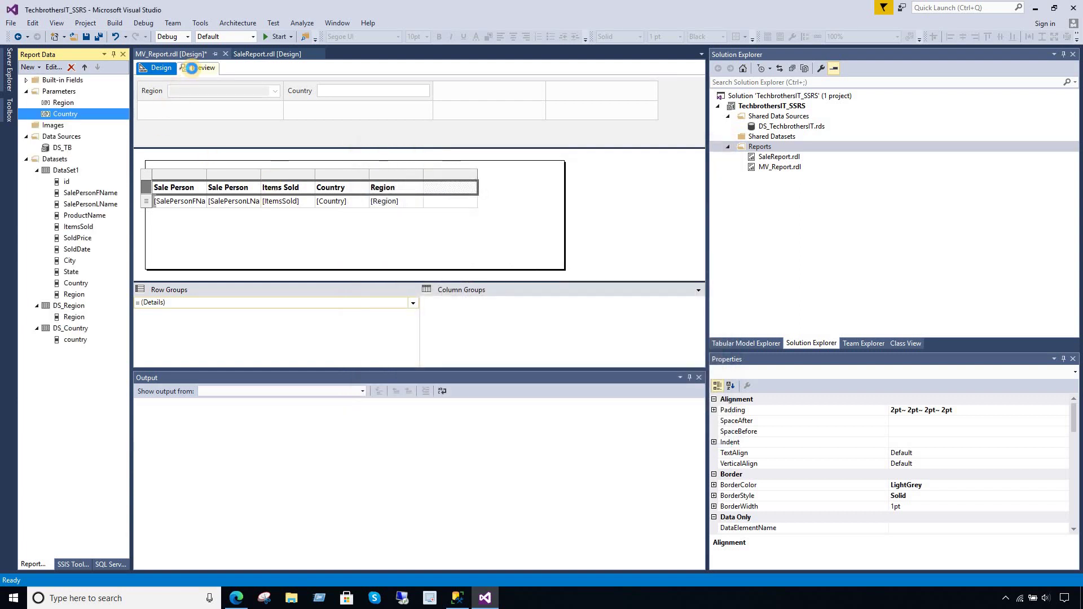
- Preview the report, then review the 11 dbo.TotalSale rows in SSMS and minimize it
{"action": "left_click", "coordinate": [192, 68]}
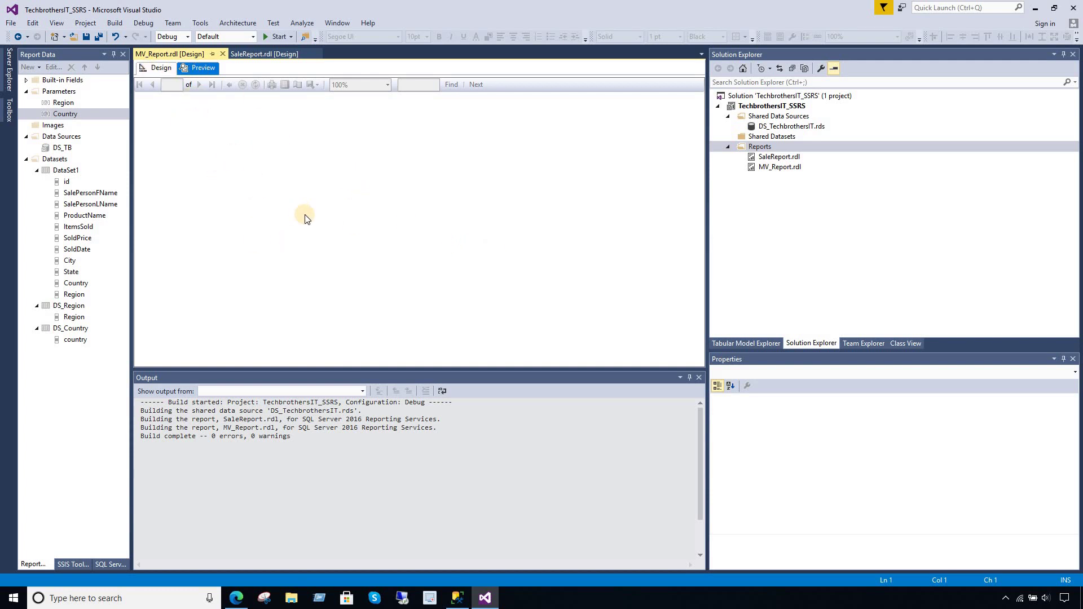
{"action": "left_click", "coordinate": [457, 598]}
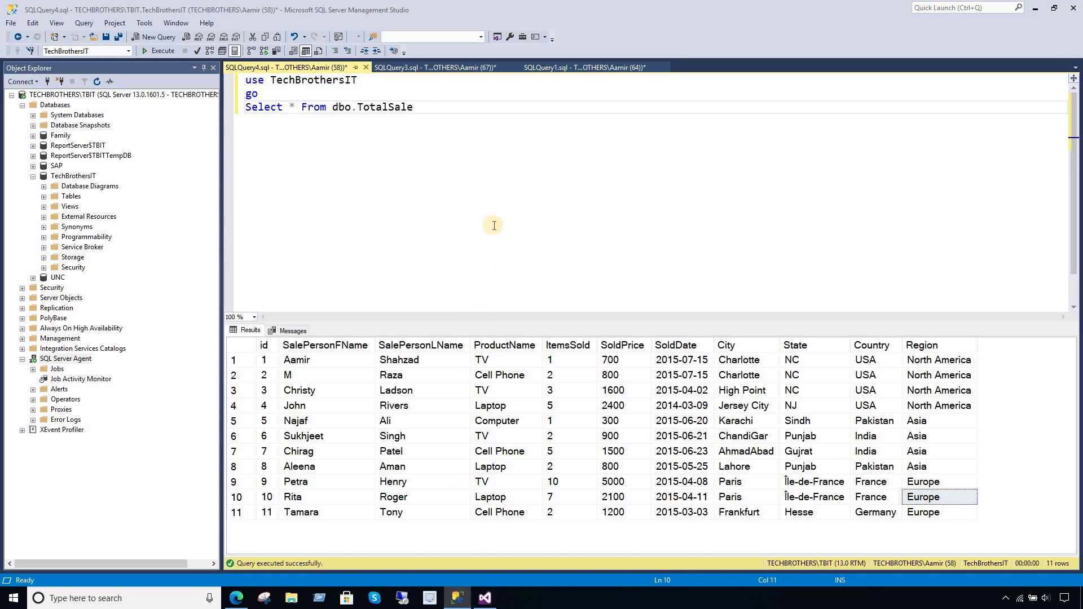
{"action": "left_click", "coordinate": [497, 205]}
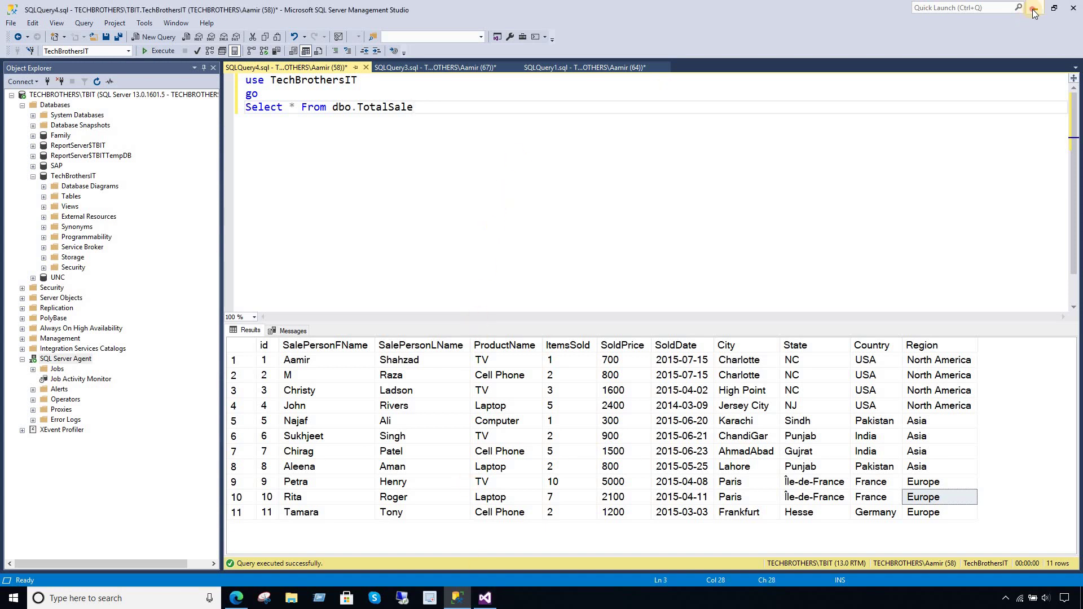
{"action": "left_click", "coordinate": [1034, 10]}
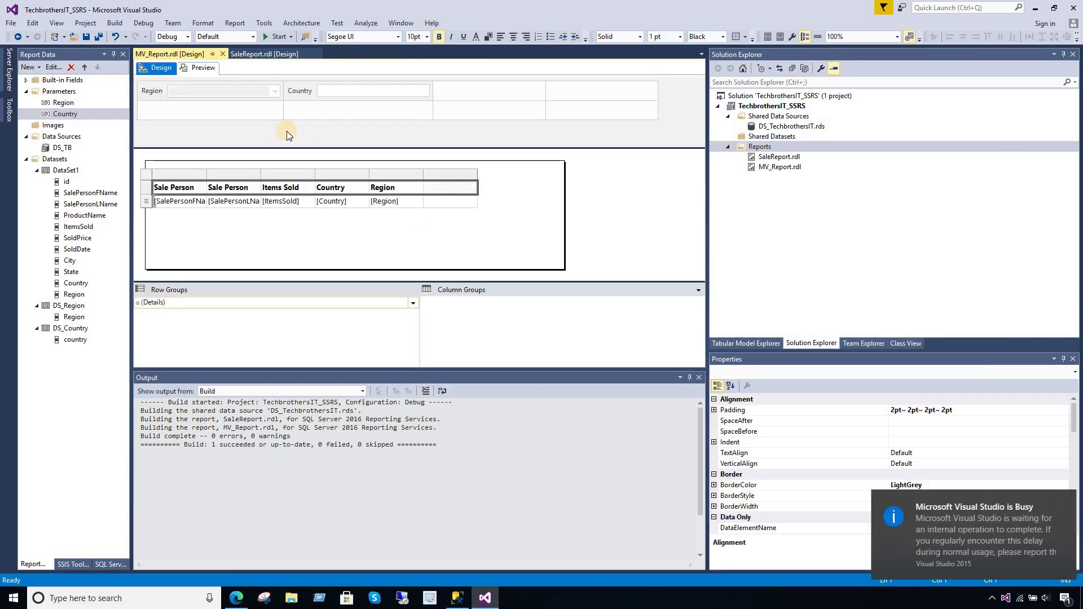
{"action": "left_click", "coordinate": [199, 68]}
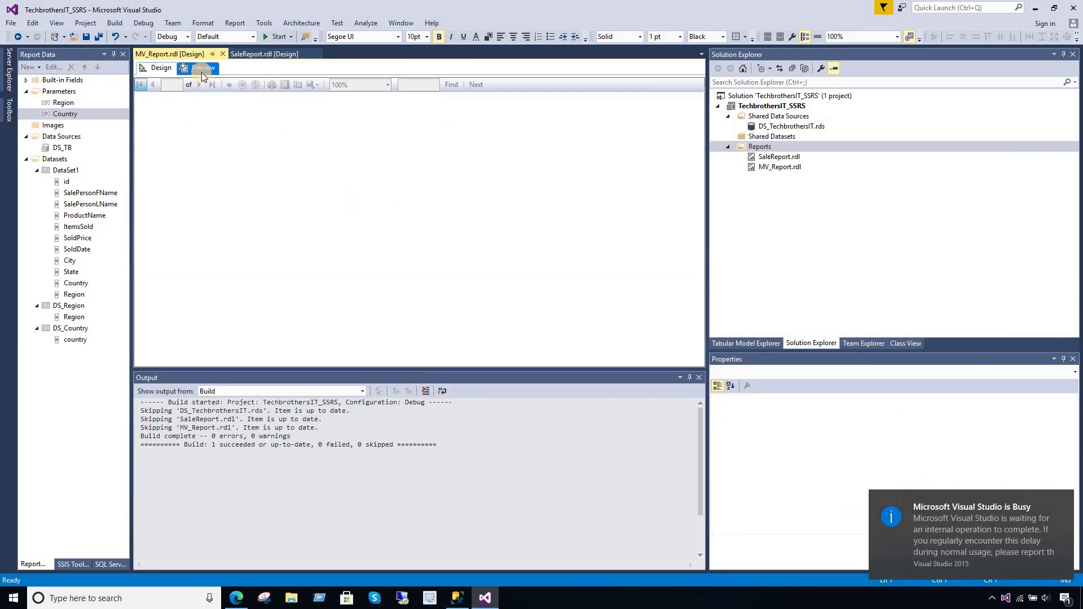
{"action": "left_click", "coordinate": [211, 88]}
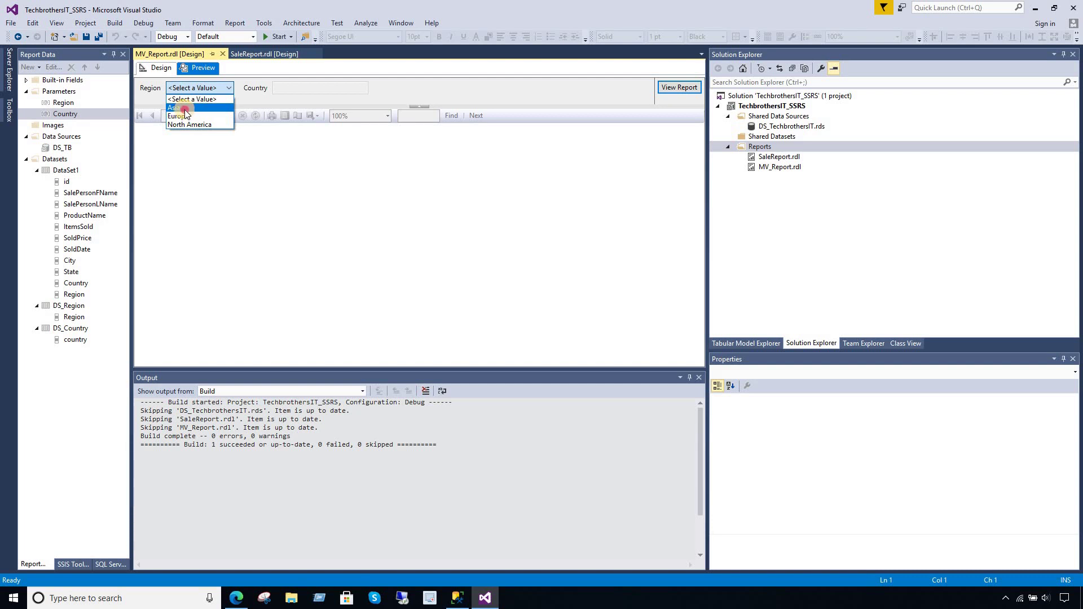
{"action": "left_click", "coordinate": [185, 108]}
{"action": "left_click", "coordinate": [297, 88]}
{"action": "type", "text": "India"}
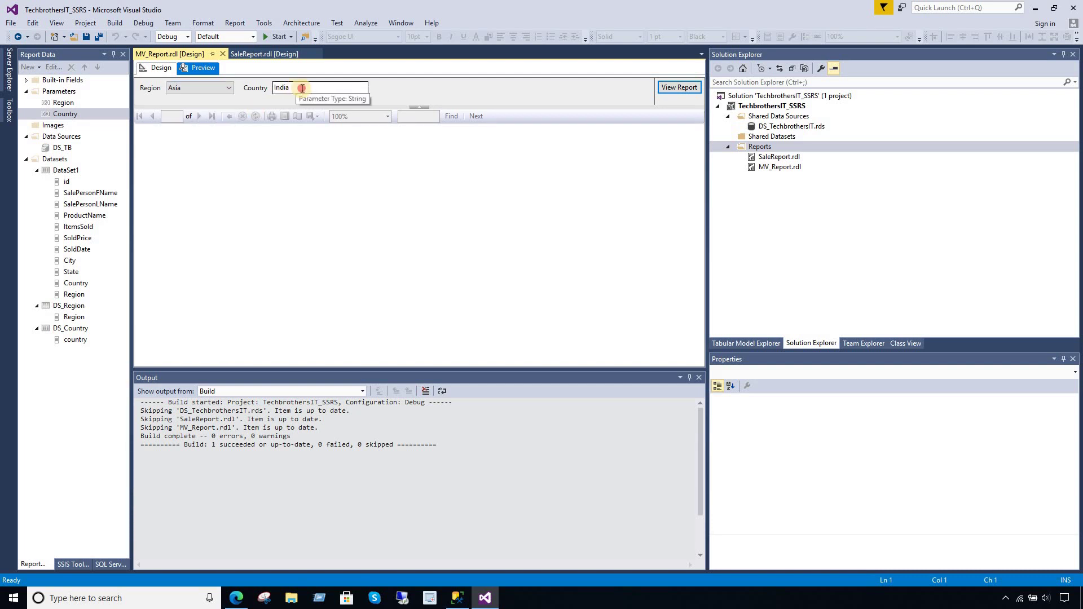
{"action": "left_click", "coordinate": [209, 88]}
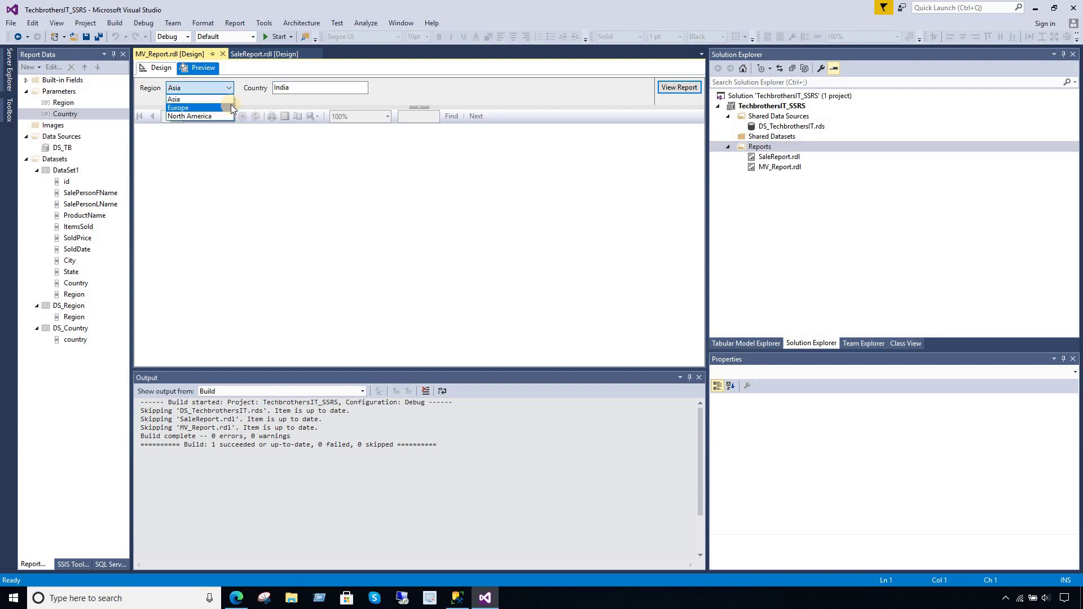
{"action": "left_click", "coordinate": [246, 100]}
{"action": "left_click", "coordinate": [160, 69]}
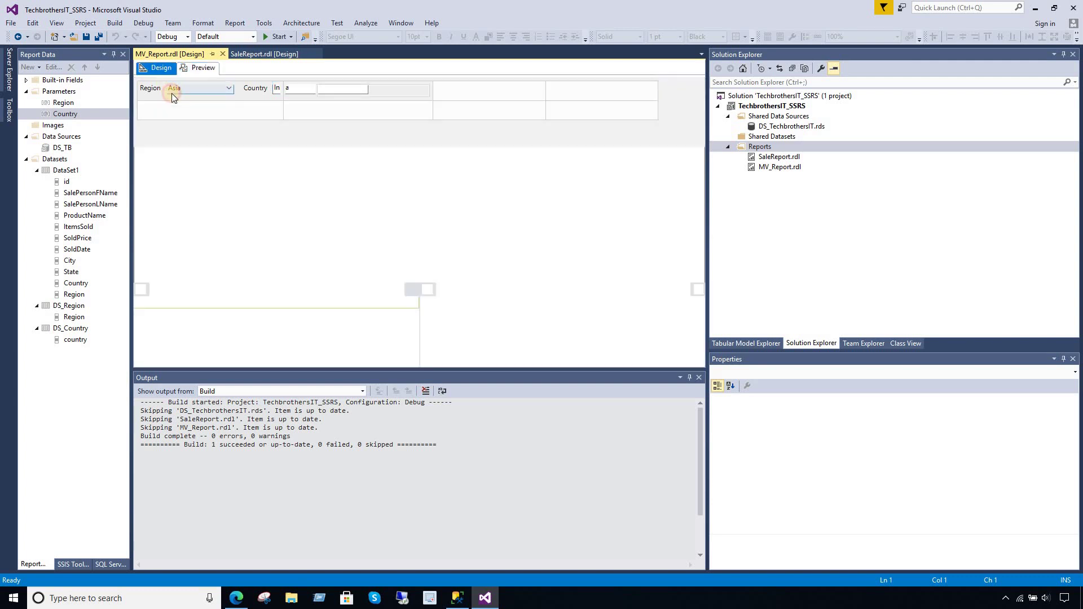
- Enable Allow multiple values on the Country parameter
{"action": "double_click", "coordinate": [59, 115]}
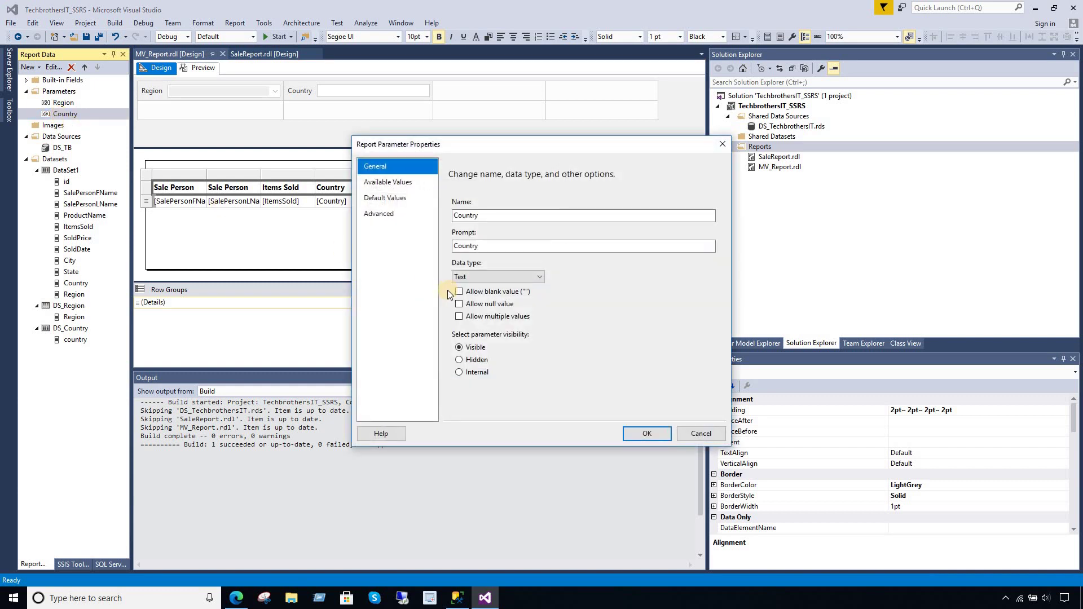
{"action": "left_click", "coordinate": [488, 320]}
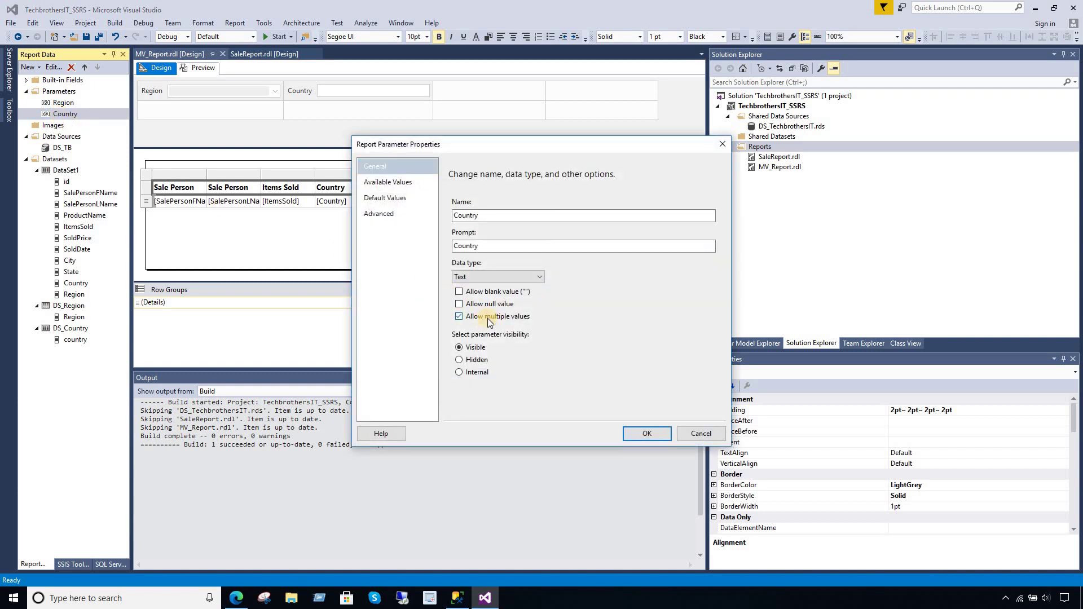
{"action": "left_click", "coordinate": [647, 433]}
- Preview MV_Report for Region Asia with countries India and Pakistan
{"action": "left_click", "coordinate": [200, 69]}
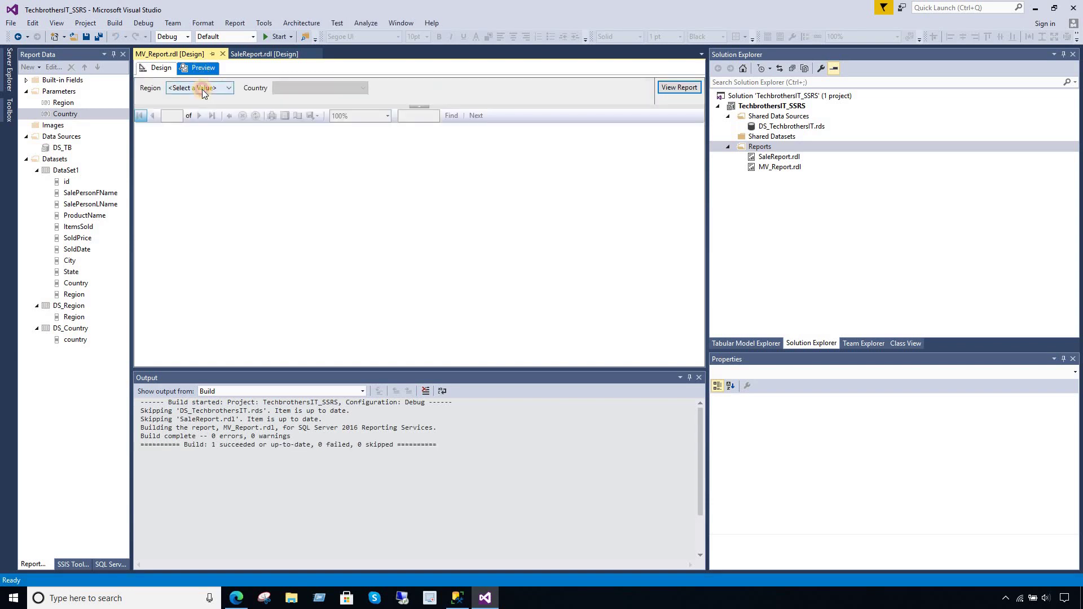
{"action": "left_click", "coordinate": [202, 88]}
{"action": "left_click", "coordinate": [189, 105]}
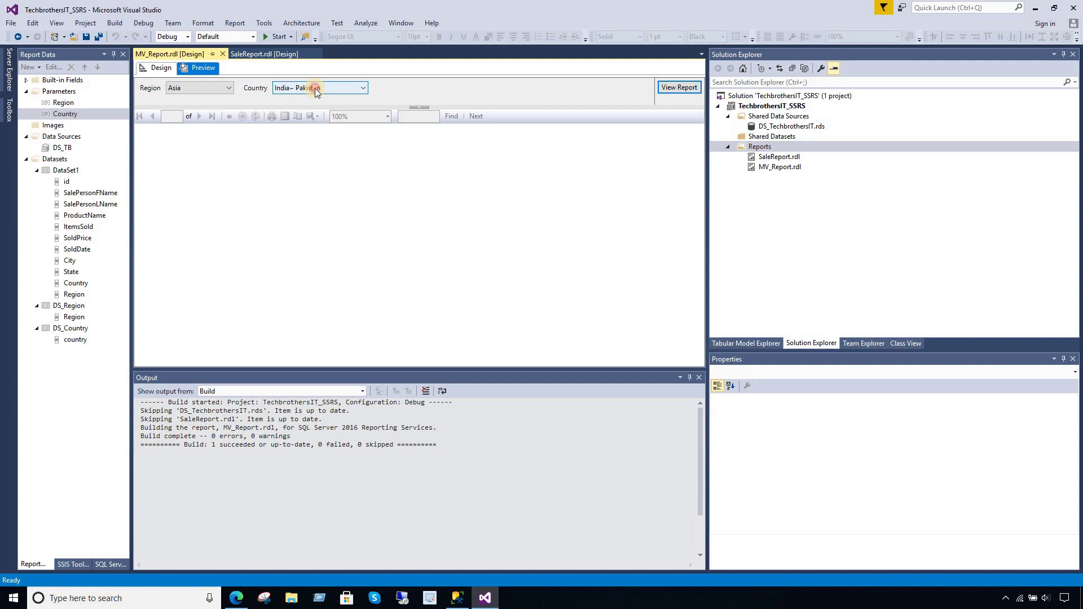
{"action": "left_click", "coordinate": [315, 89]}
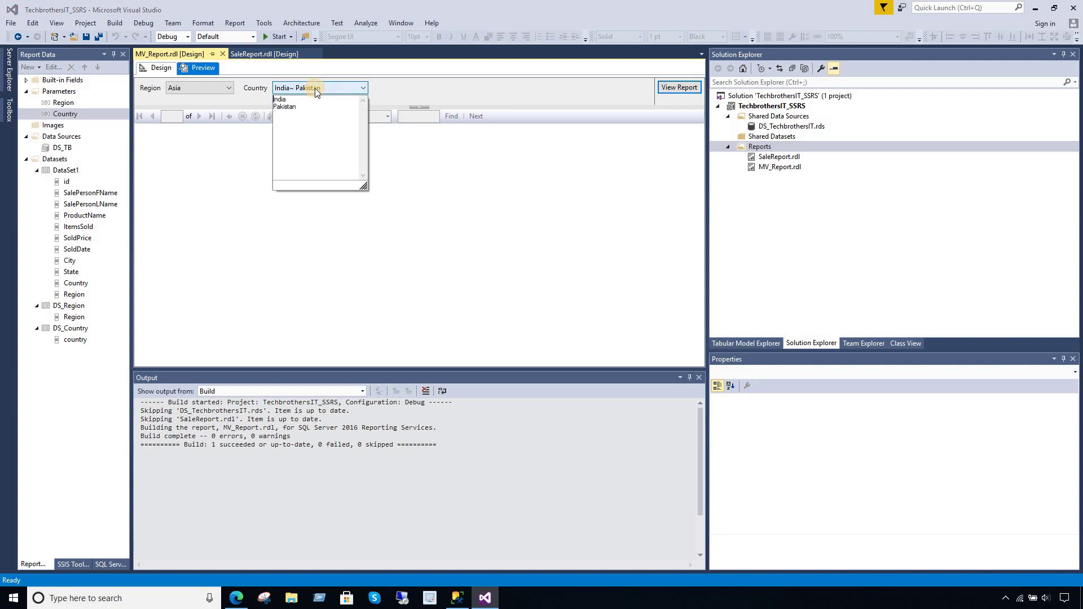
{"action": "left_click", "coordinate": [438, 88]}
{"action": "left_click", "coordinate": [672, 88]}
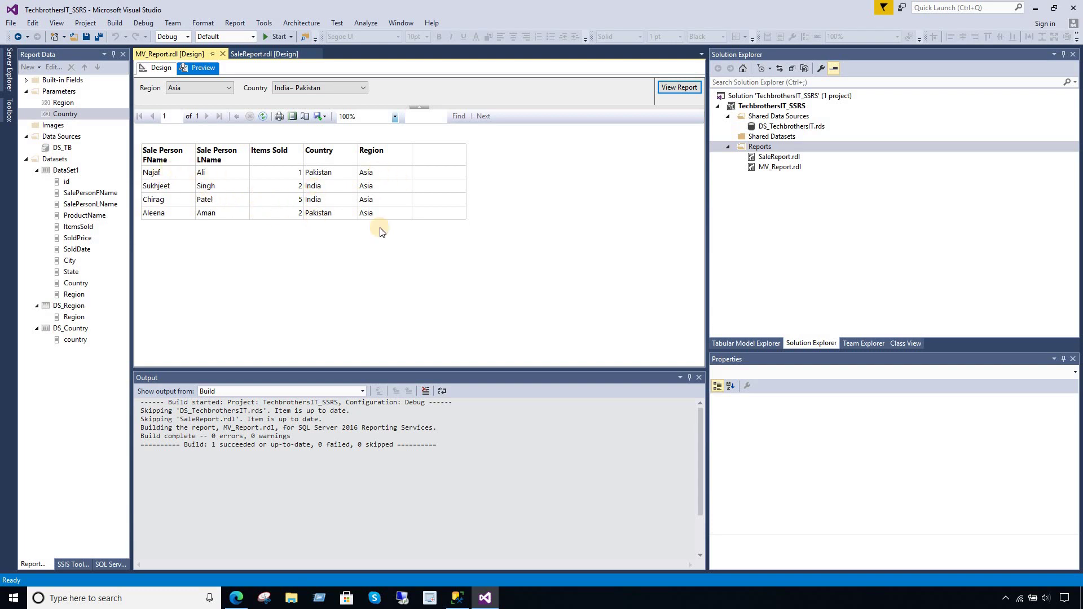
- Pick Europe as the region, then switch to the report layout and back to preview
{"action": "left_click", "coordinate": [204, 89]}
{"action": "left_click", "coordinate": [187, 107]}
{"action": "left_click", "coordinate": [329, 90]}
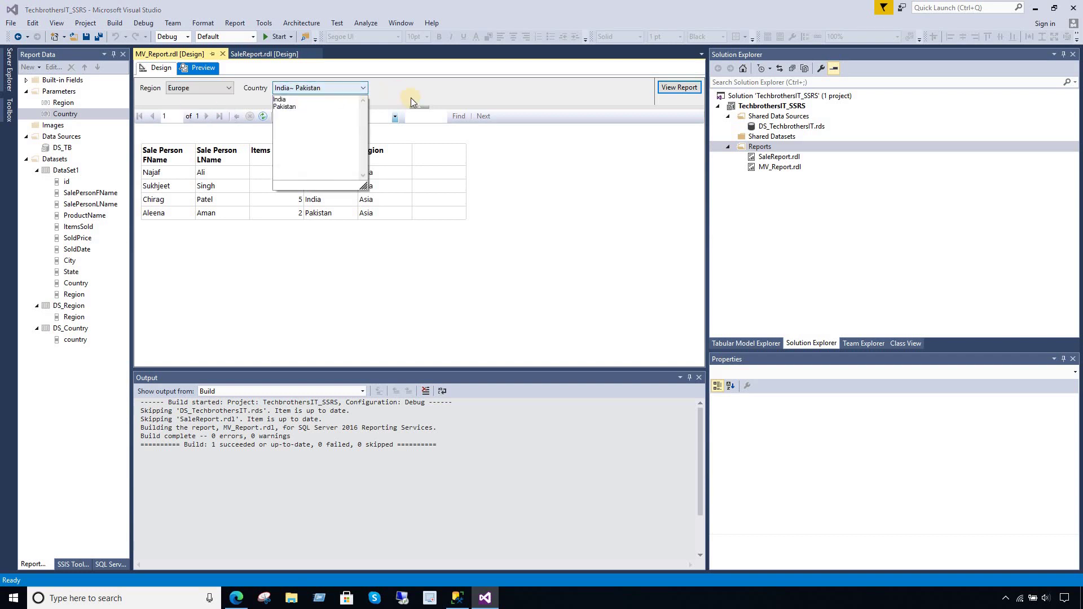
{"action": "left_click", "coordinate": [278, 94]}
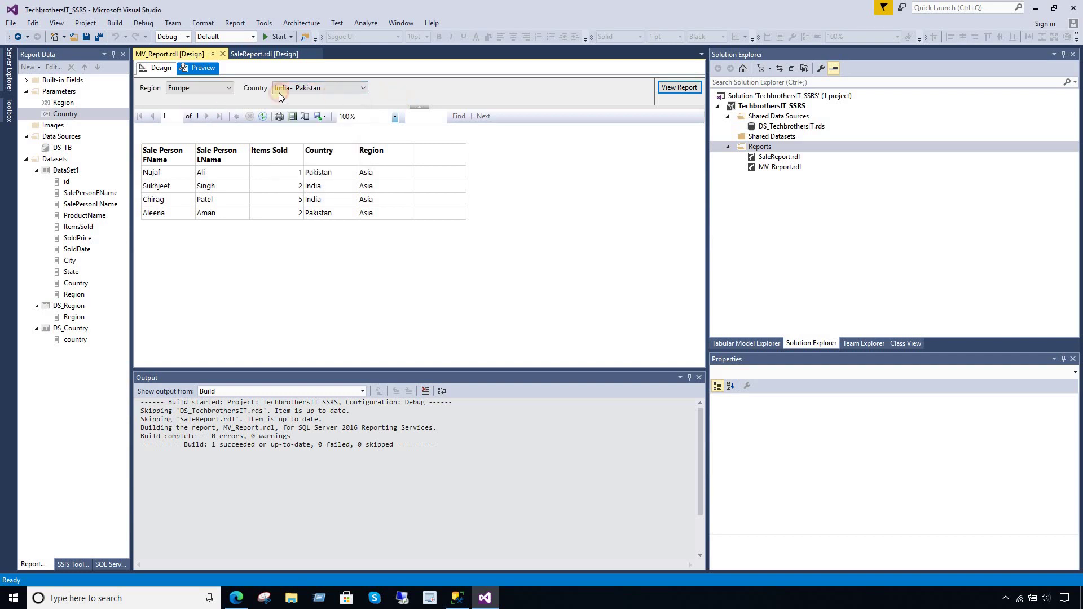
{"action": "left_click", "coordinate": [160, 68]}
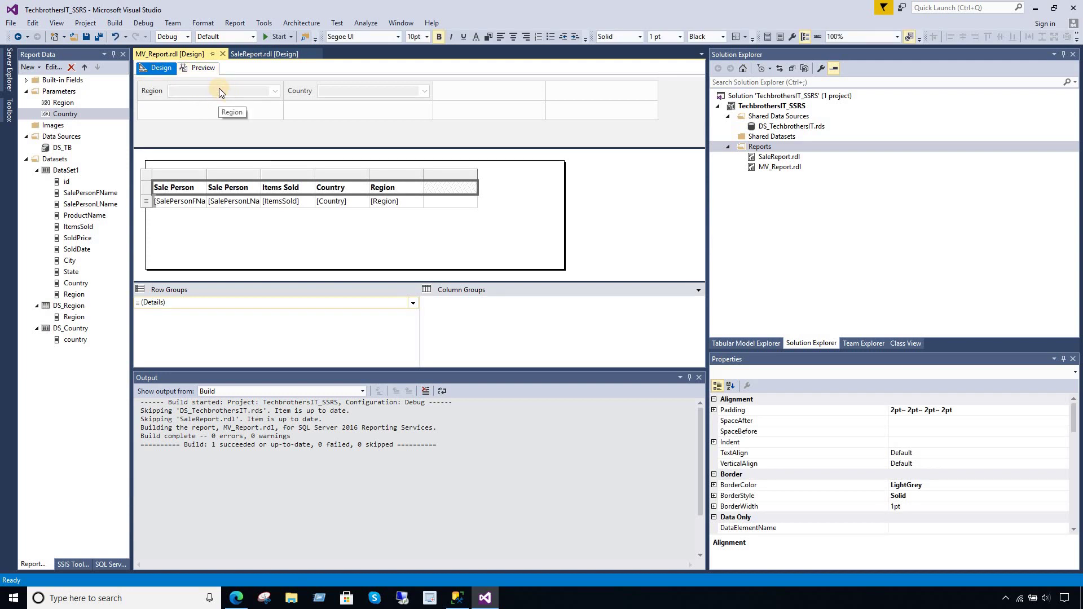
{"action": "left_click", "coordinate": [203, 68]}
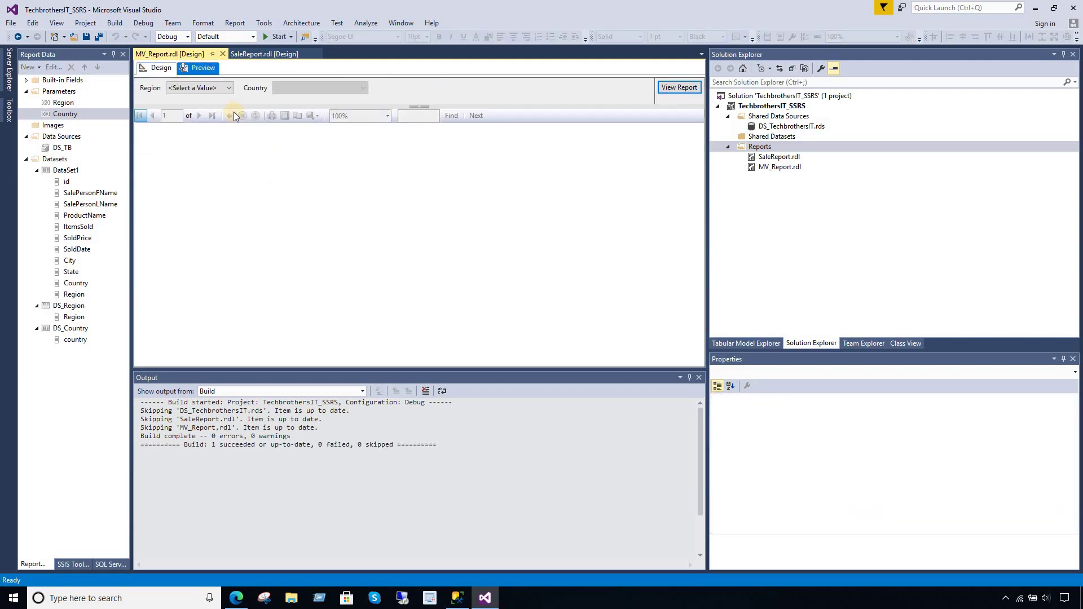
- Run the preview for Europe with France and Germany, showing three sales rows
{"action": "left_click", "coordinate": [223, 90]}
{"action": "left_click", "coordinate": [212, 113]}
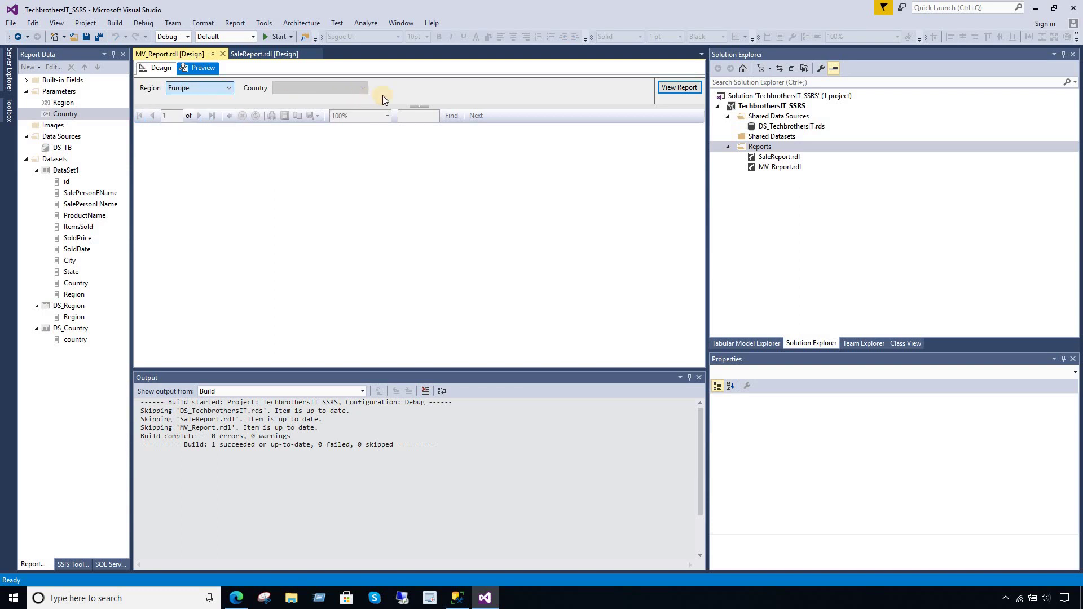
{"action": "left_click", "coordinate": [399, 92]}
{"action": "left_click", "coordinate": [316, 89]}
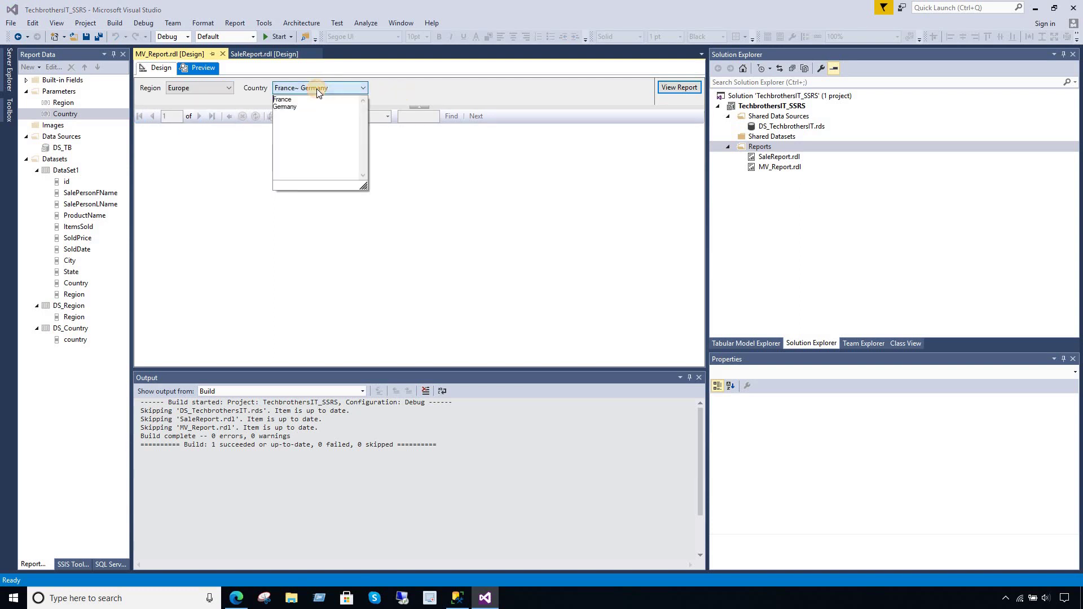
{"action": "left_click_drag", "start_coordinate": [299, 107], "coordinate": [273, 98]}
{"action": "left_click", "coordinate": [398, 97]}
{"action": "left_click", "coordinate": [575, 104]}
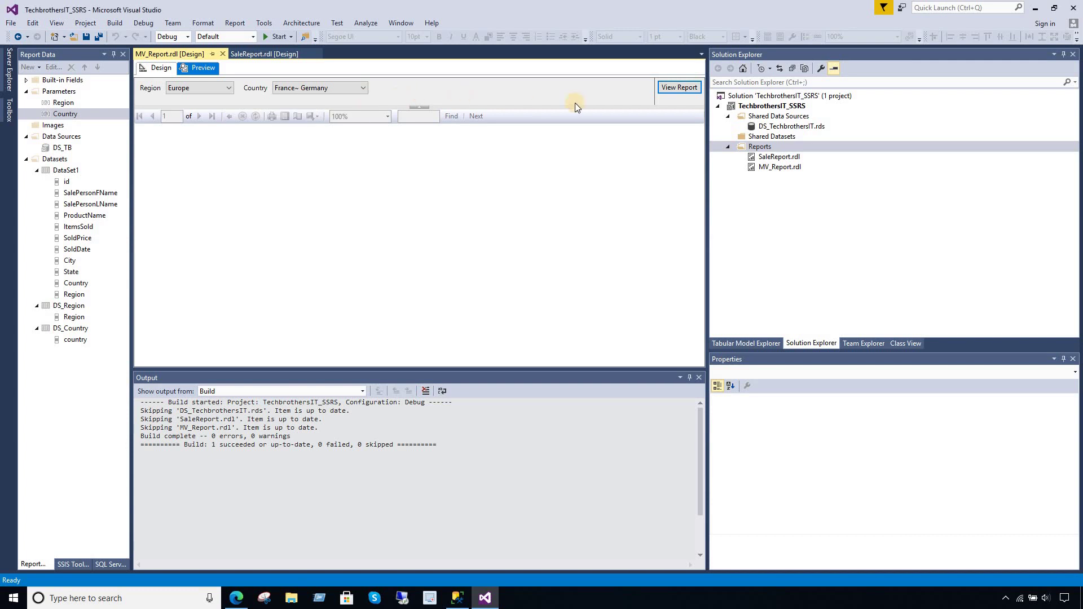
{"action": "left_click", "coordinate": [678, 88]}
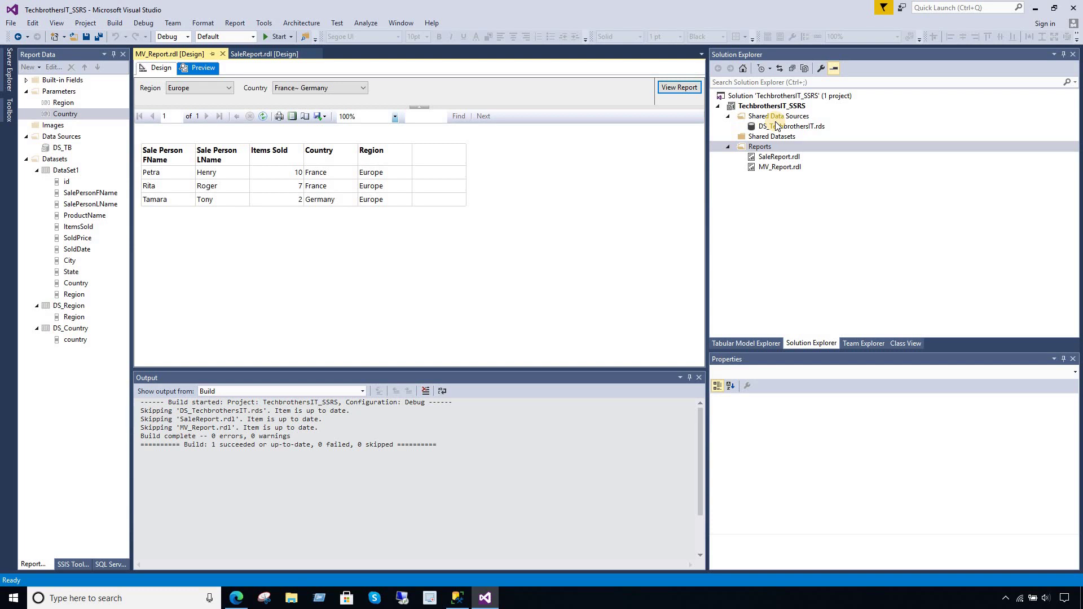
- Deploy MV_Report.rdl to the report server
{"action": "left_click", "coordinate": [777, 168]}
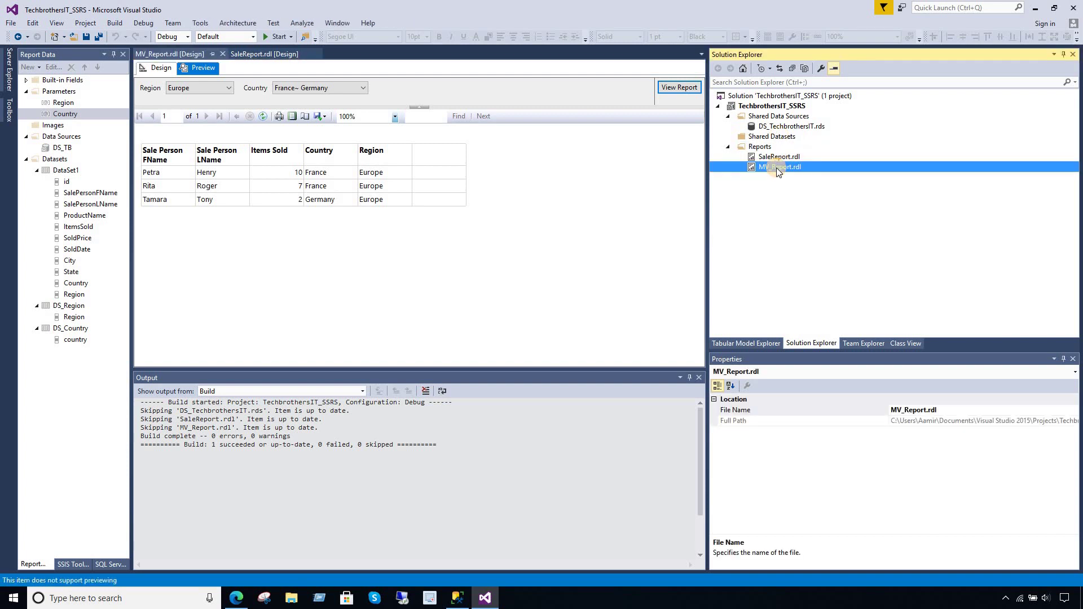
{"action": "right_click", "coordinate": [777, 168]}
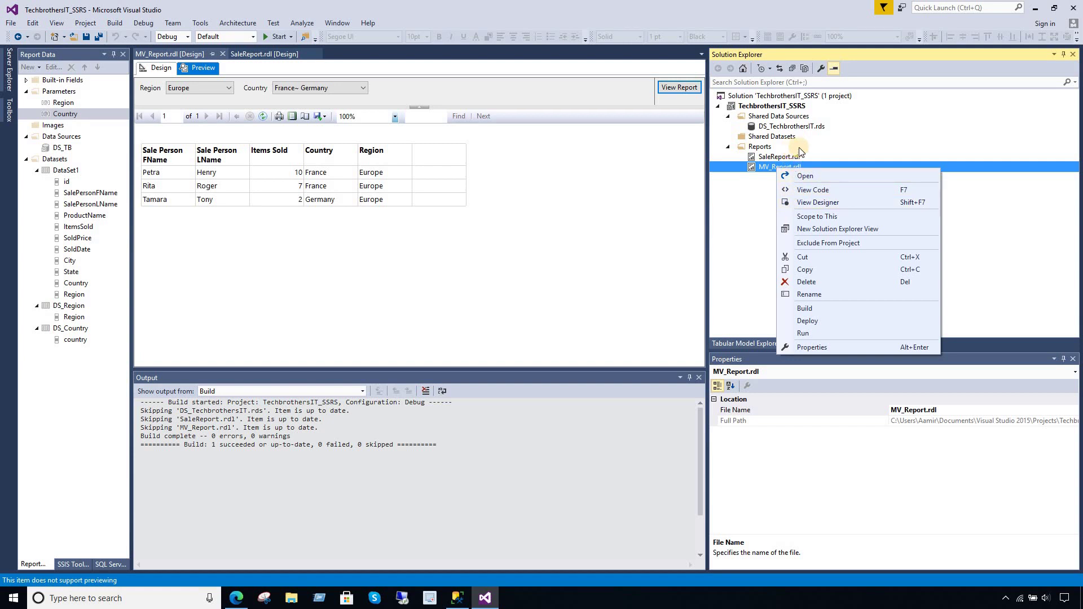
{"action": "left_click", "coordinate": [808, 321]}
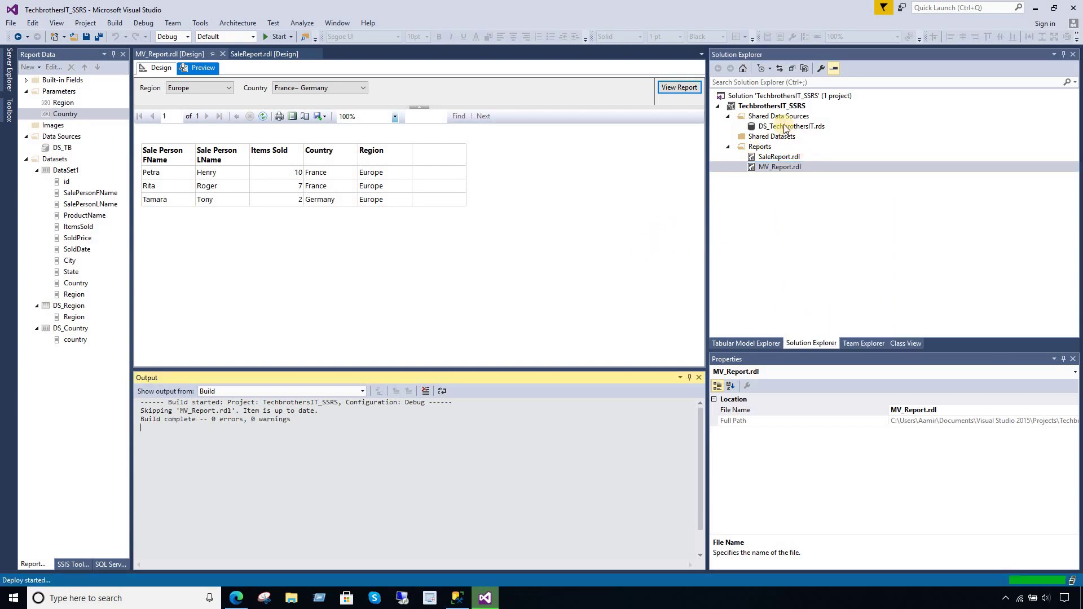
- Try deploying the shared data source DS_TechbrothersIT.rds, which fails because it already exists
{"action": "left_click", "coordinate": [784, 107]}
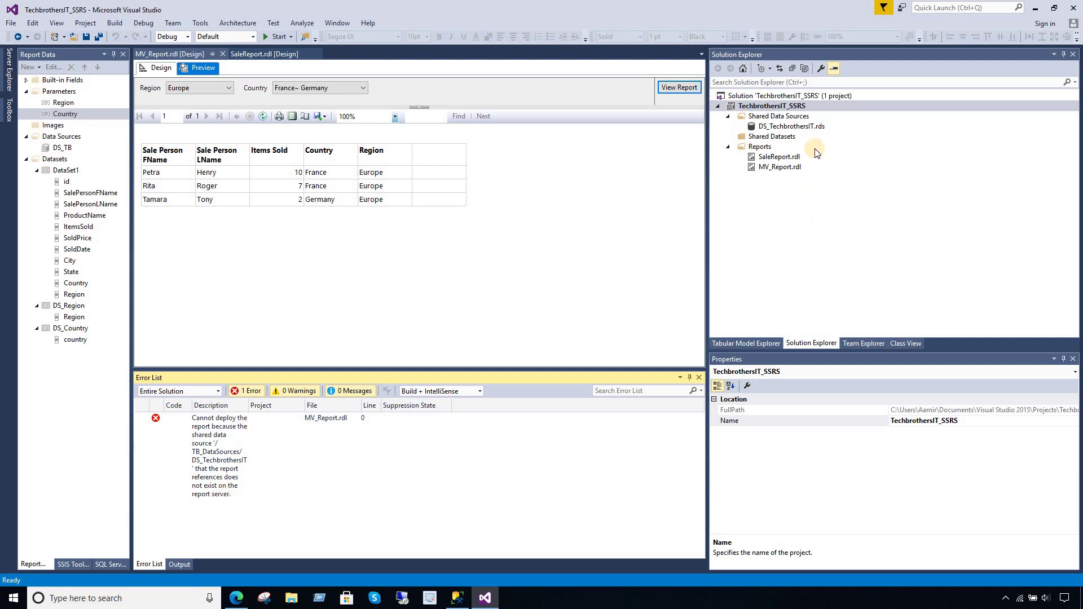
{"action": "left_click", "coordinate": [803, 128]}
{"action": "double_click", "coordinate": [803, 128]}
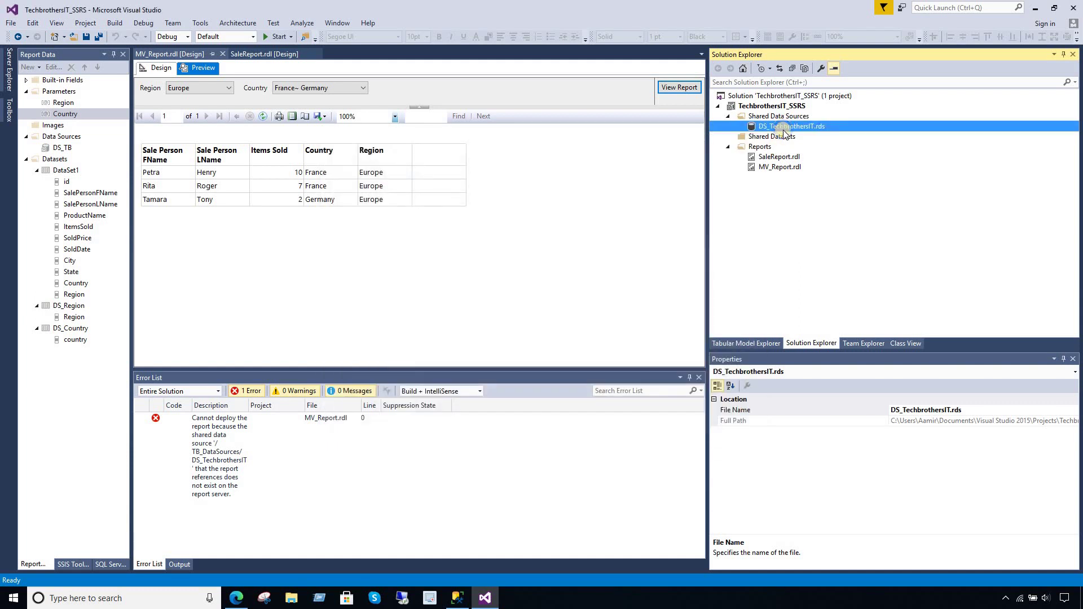
{"action": "right_click", "coordinate": [784, 130]}
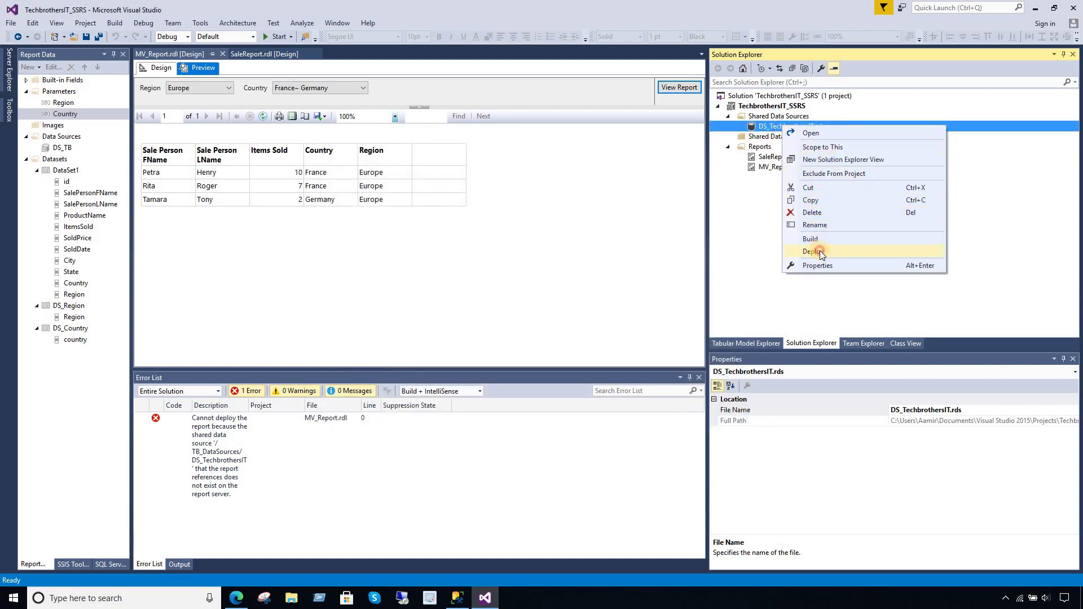
{"action": "left_click", "coordinate": [820, 251]}
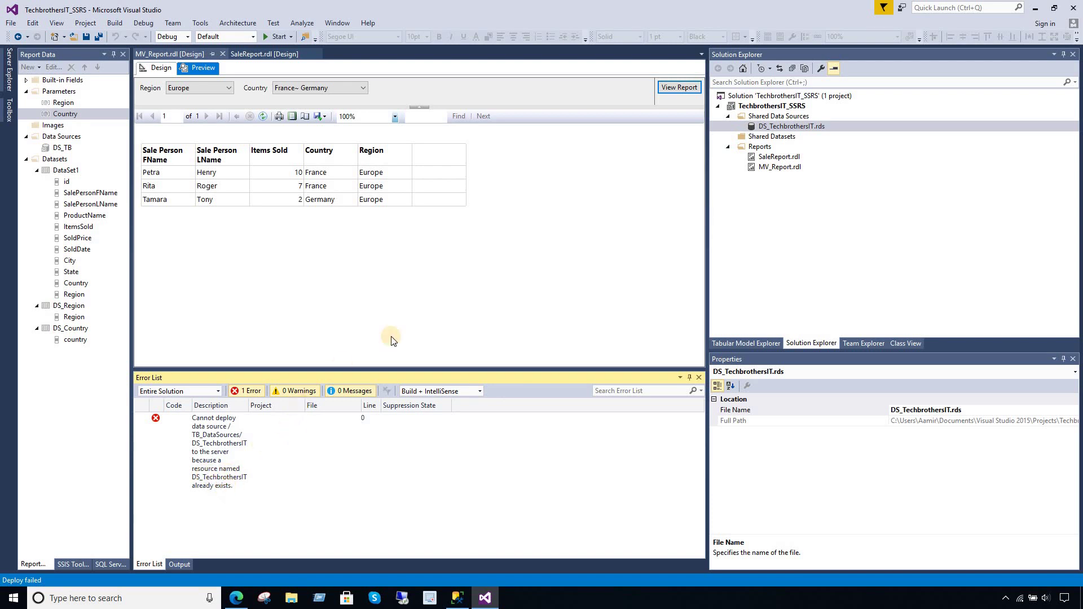
- Switch MV_Report back to design view and bring up the TechbrothersIT_SSRS project's actions
{"action": "left_click", "coordinate": [151, 69]}
{"action": "left_click", "coordinate": [768, 107]}
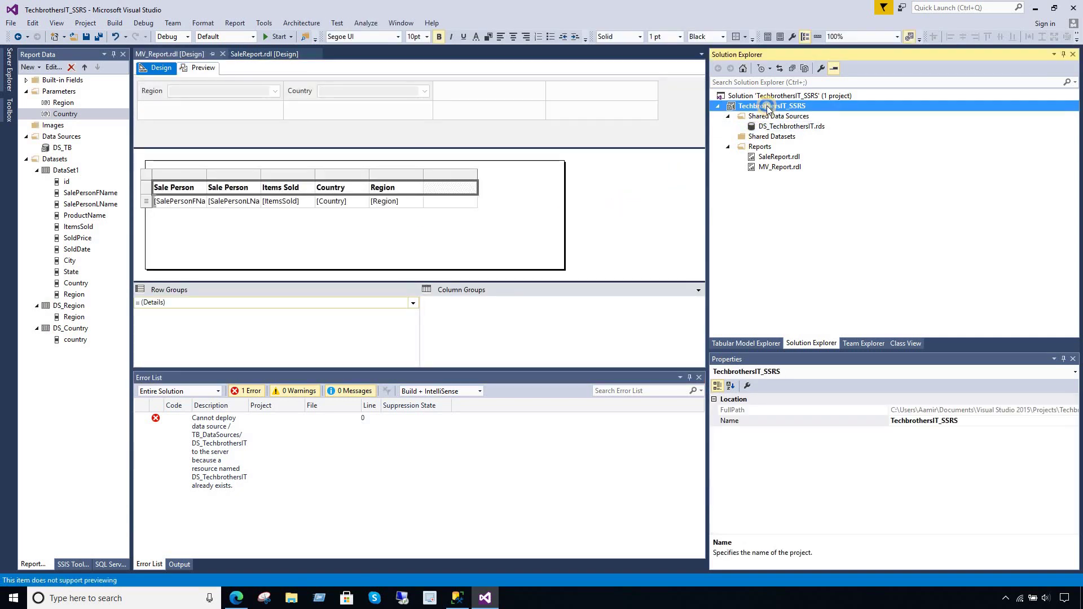
{"action": "right_click", "coordinate": [768, 107]}
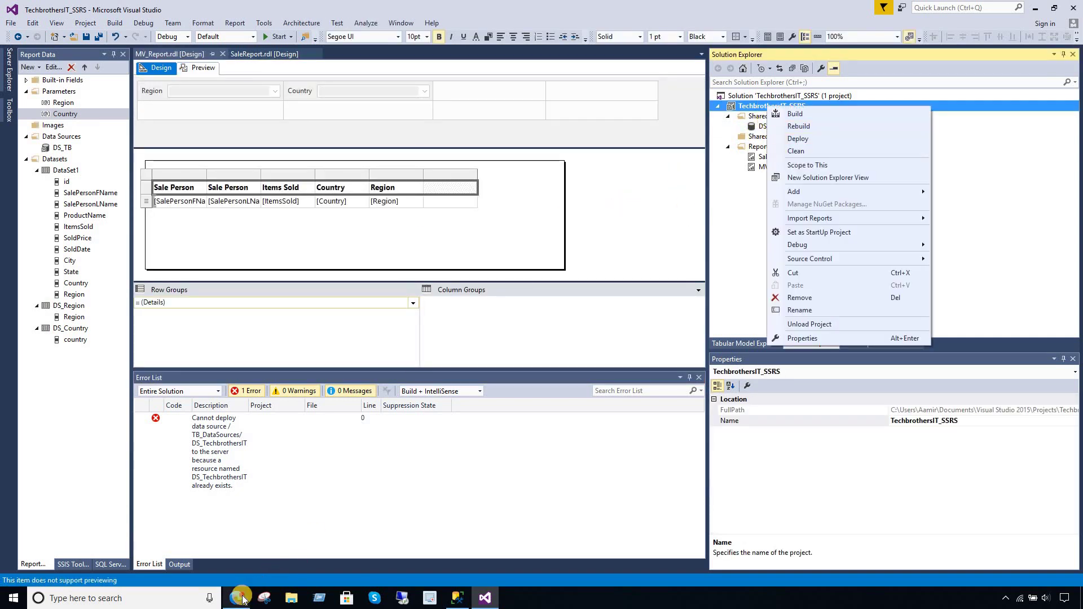
{"action": "left_click", "coordinate": [240, 598]}
- Delete DS_TechbrothersIT from TB_DataSources via its Manage page, then return Home and to Visual Studio
{"action": "left_click", "coordinate": [29, 137]}
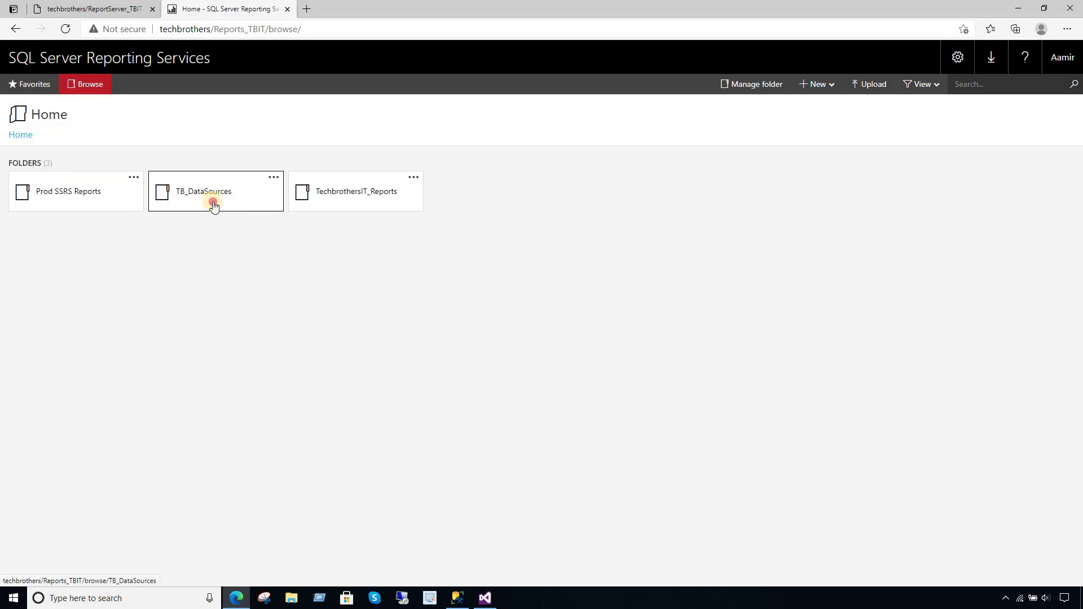
{"action": "left_click", "coordinate": [212, 202]}
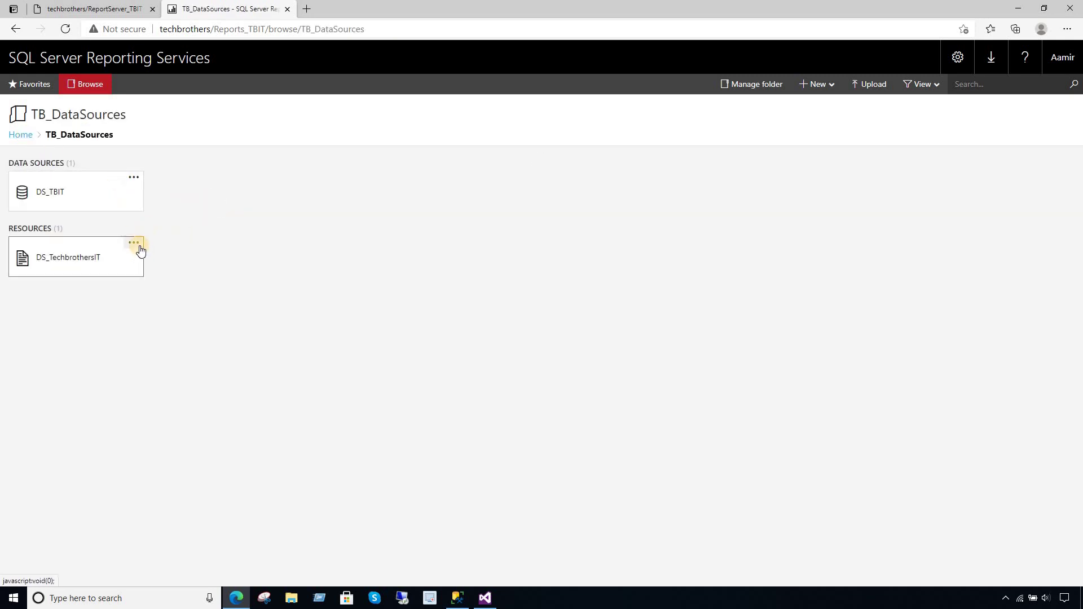
{"action": "left_click", "coordinate": [135, 243]}
{"action": "left_click", "coordinate": [143, 222]}
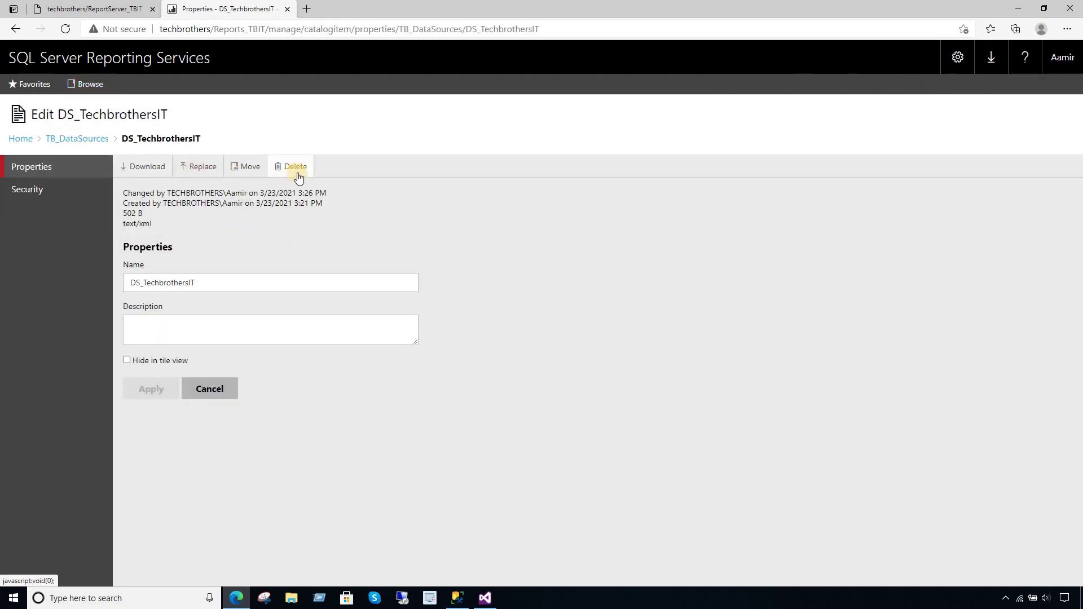
{"action": "left_click", "coordinate": [294, 167]}
{"action": "left_click", "coordinate": [79, 144]}
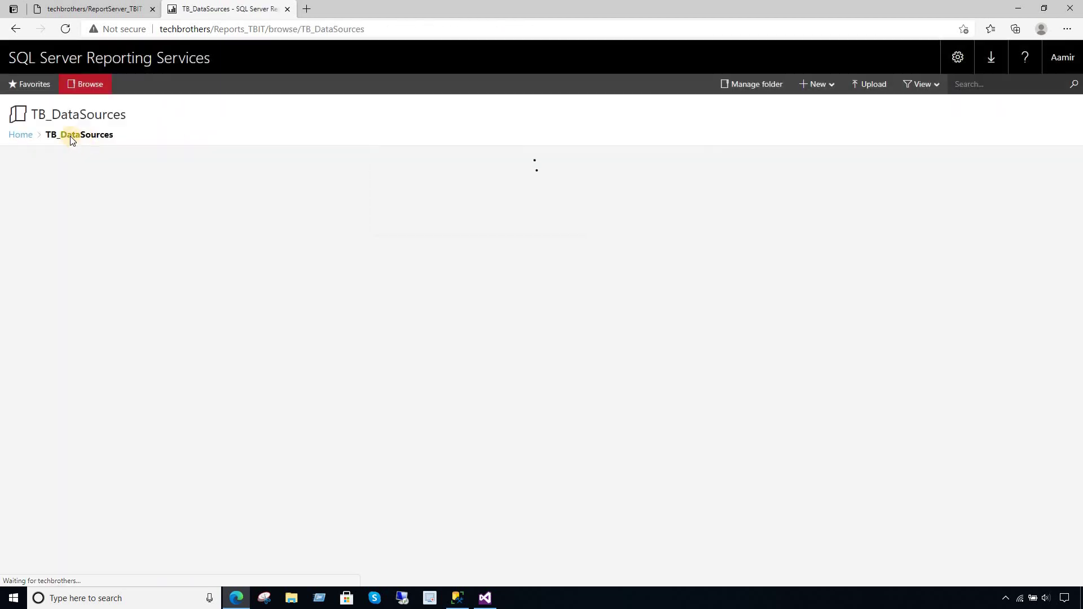
{"action": "left_click", "coordinate": [28, 138]}
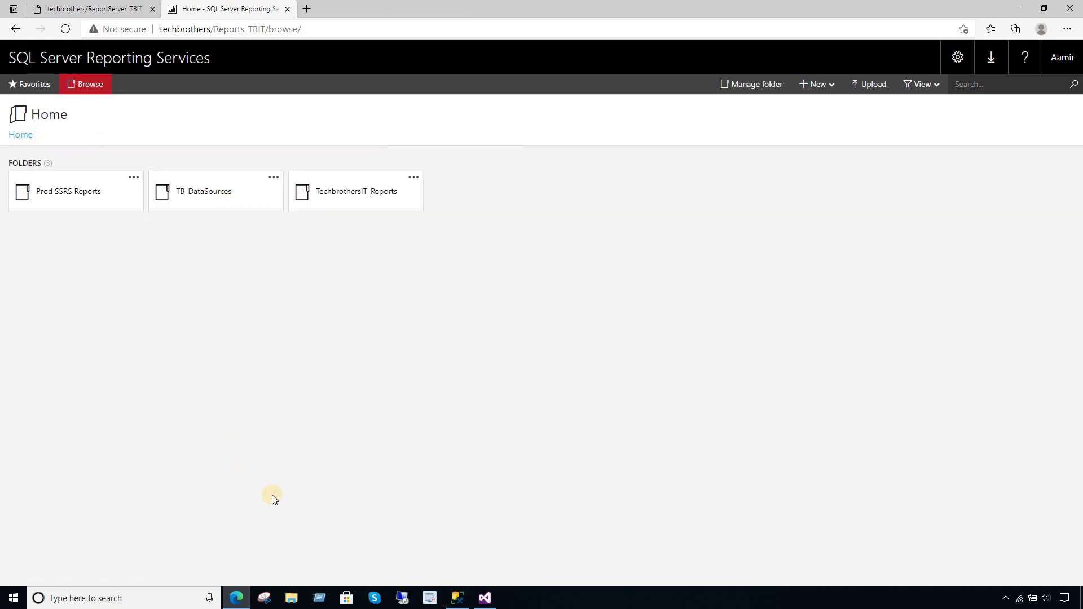
{"action": "left_click", "coordinate": [242, 597]}
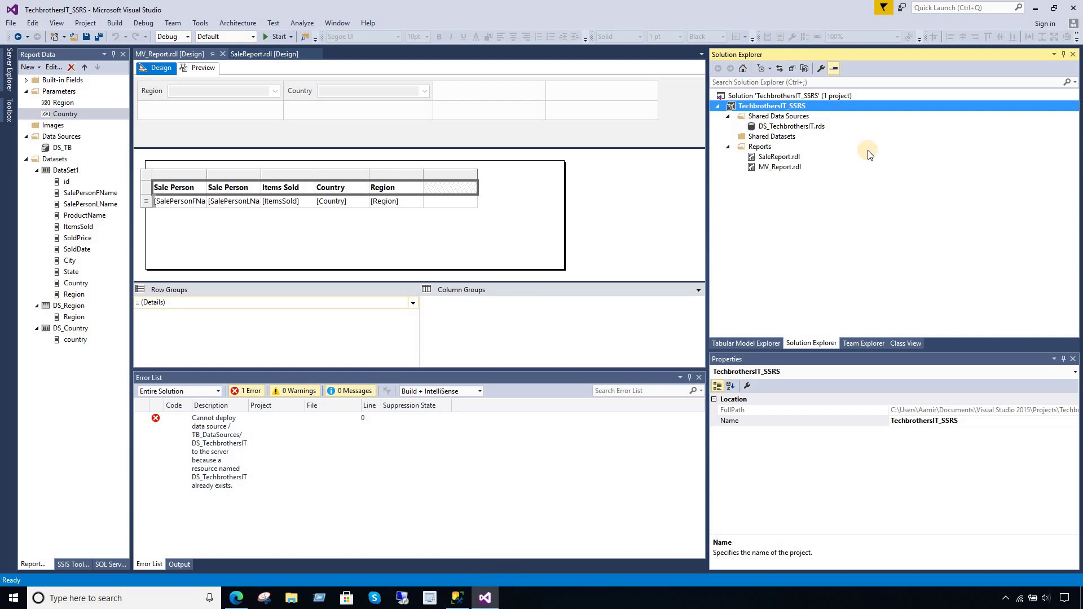
- Deploy the TechbrothersIT_SSRS project, inspect DS_TechbrothersIT.rds properties without changes, and select SaleReport.rdl
{"action": "right_click", "coordinate": [788, 108]}
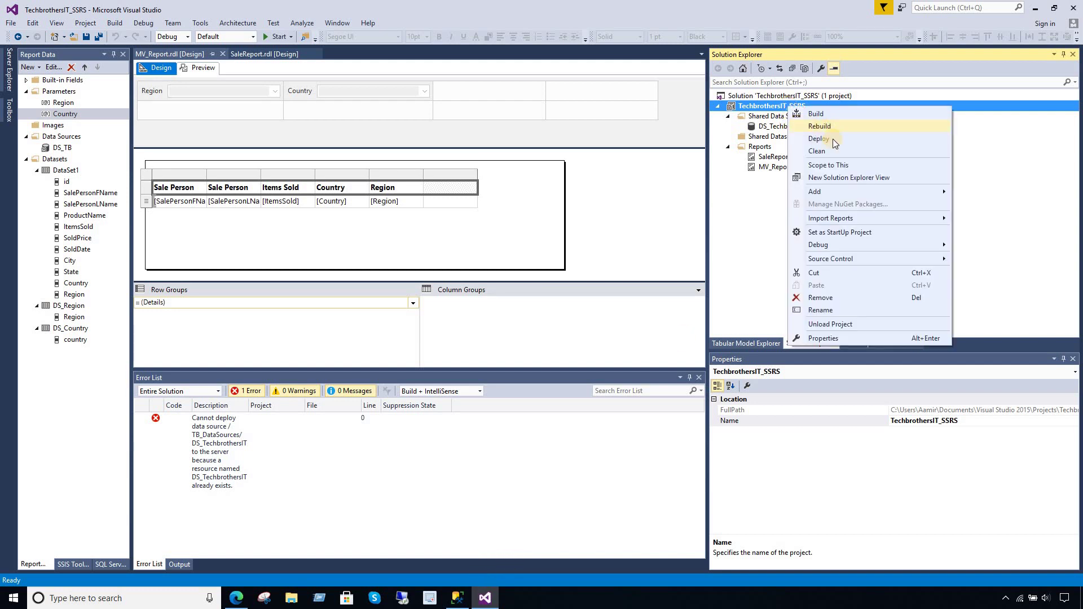
{"action": "left_click", "coordinate": [835, 140]}
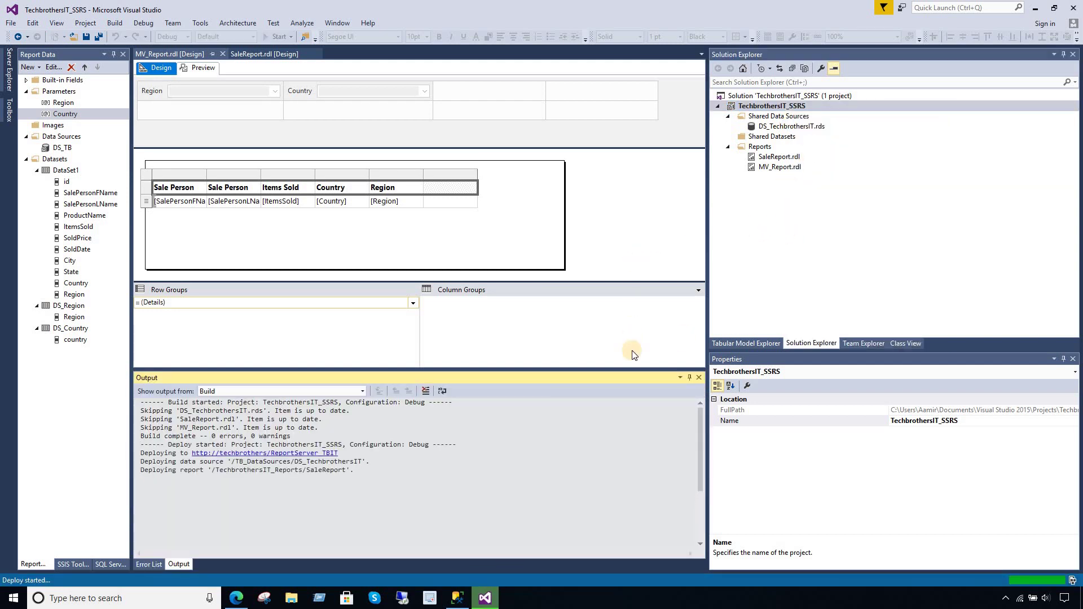
{"action": "double_click", "coordinate": [783, 127]}
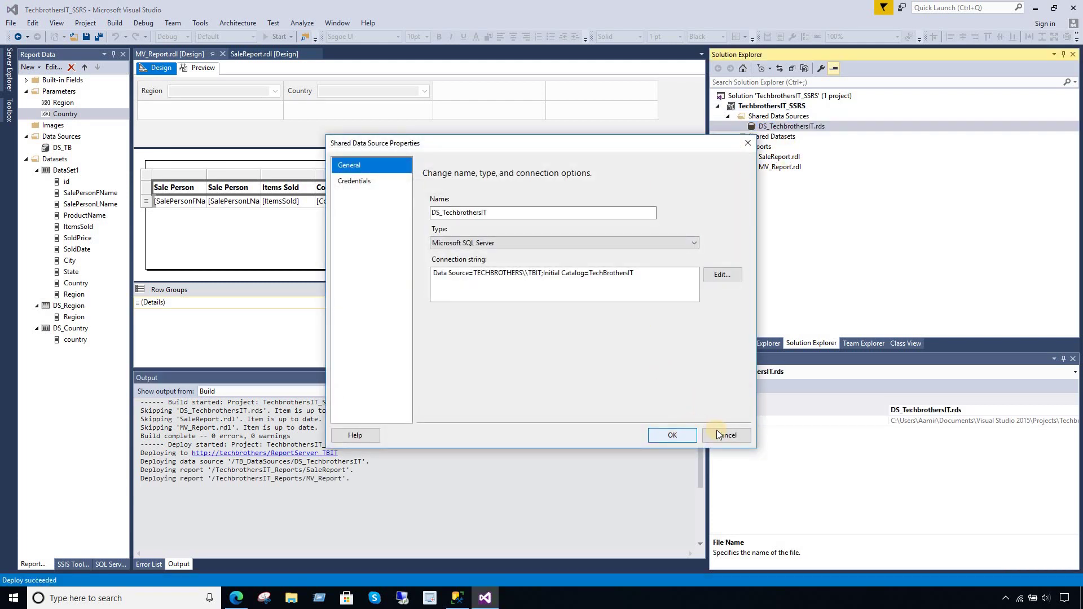
{"action": "left_click", "coordinate": [718, 436]}
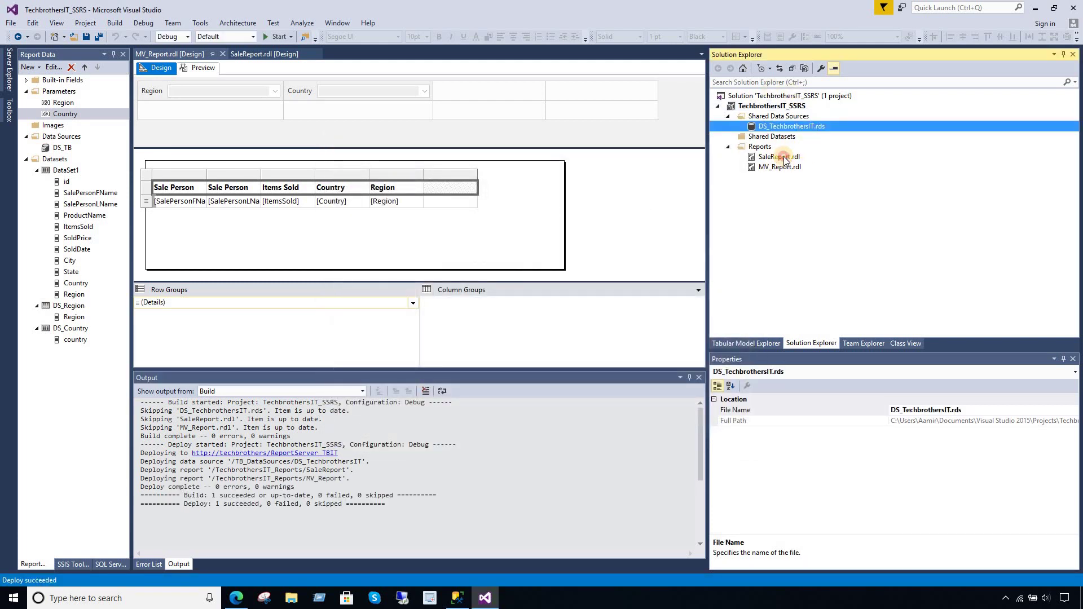
{"action": "left_click", "coordinate": [781, 157]}
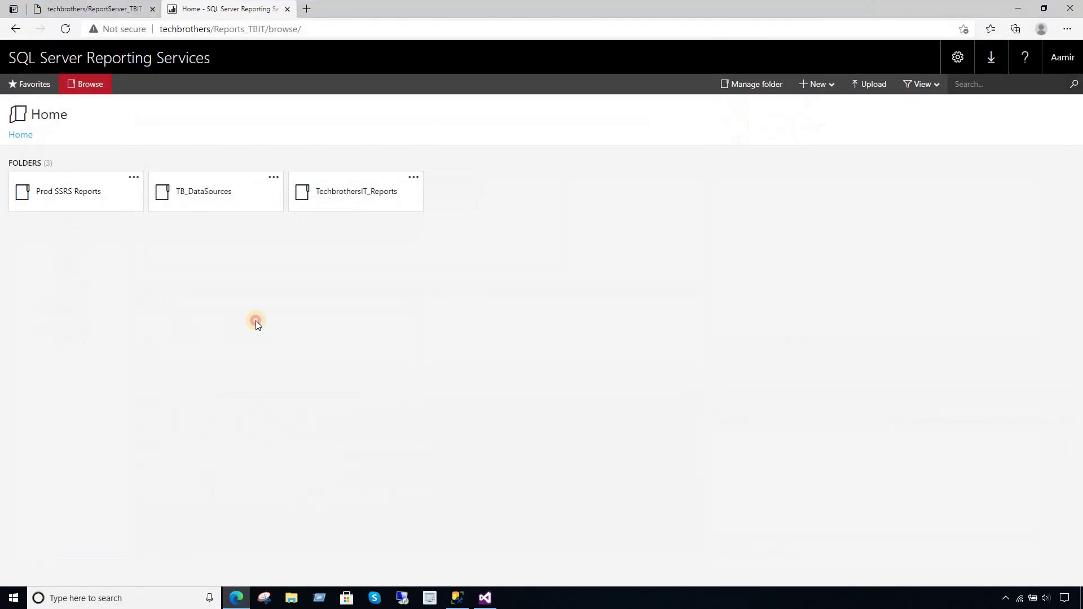
- Go from Prod SSRS Reports back Home, into TechbrothersIT_Reports, and open MV_Report
{"action": "left_click", "coordinate": [91, 193]}
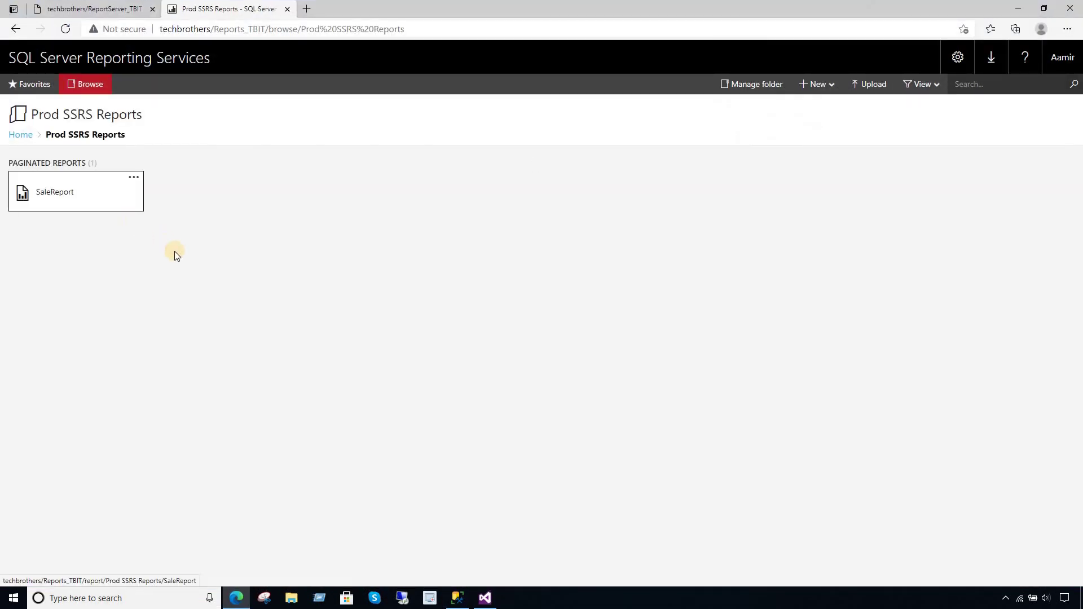
{"action": "left_click", "coordinate": [66, 29]}
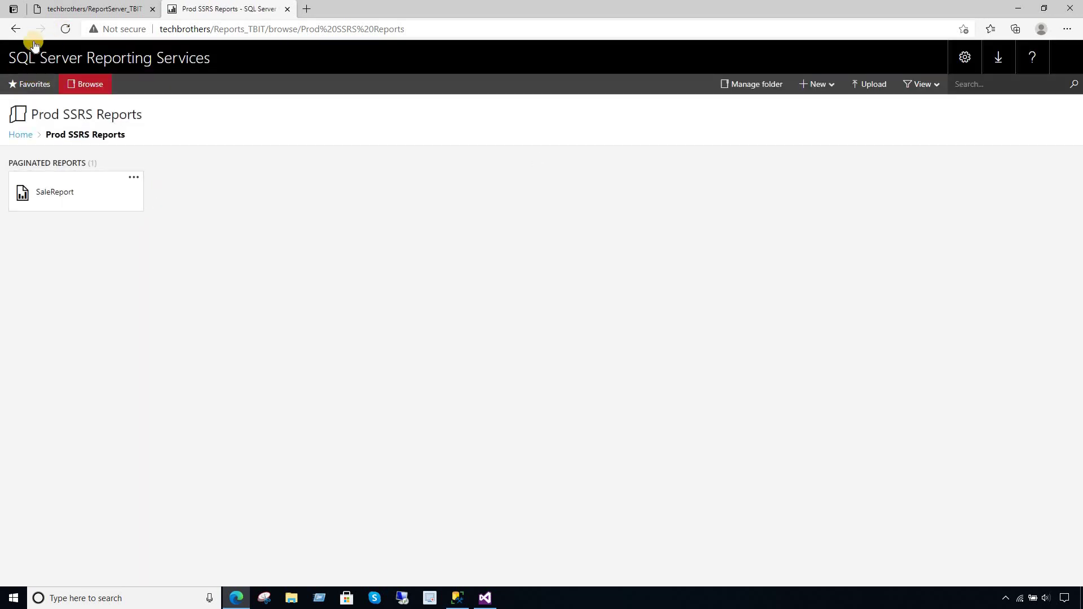
{"action": "left_click", "coordinate": [15, 29]}
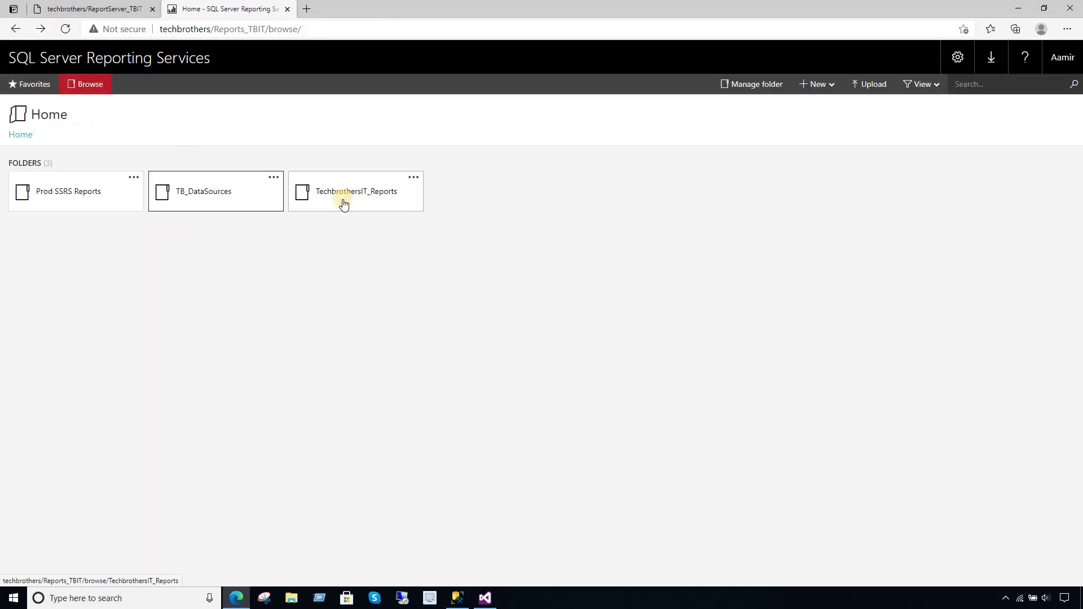
{"action": "left_click", "coordinate": [331, 200]}
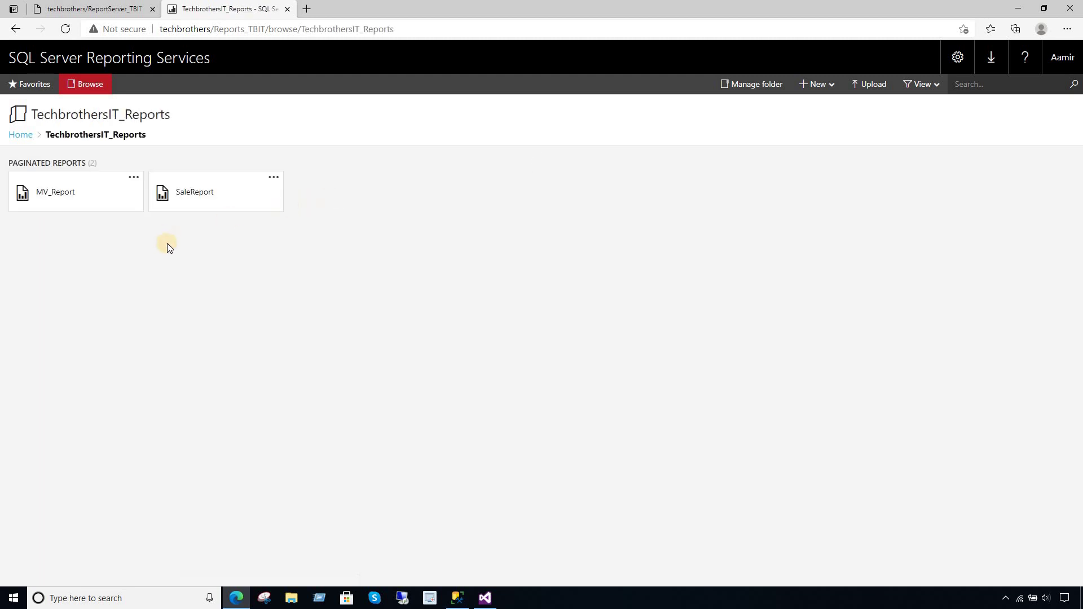
{"action": "left_click", "coordinate": [41, 186]}
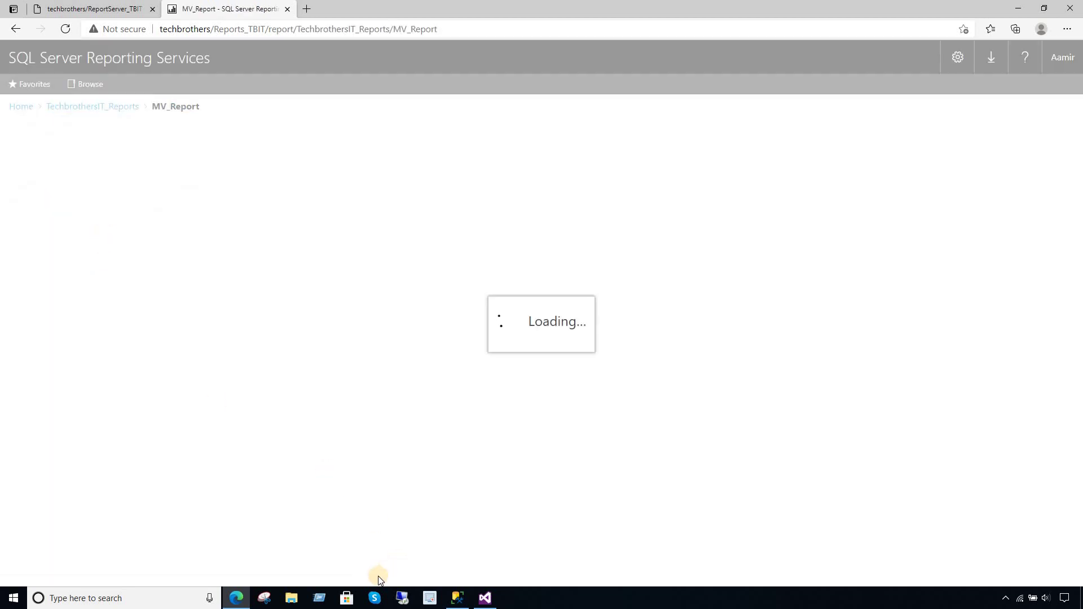
{"action": "left_click", "coordinate": [485, 598]}
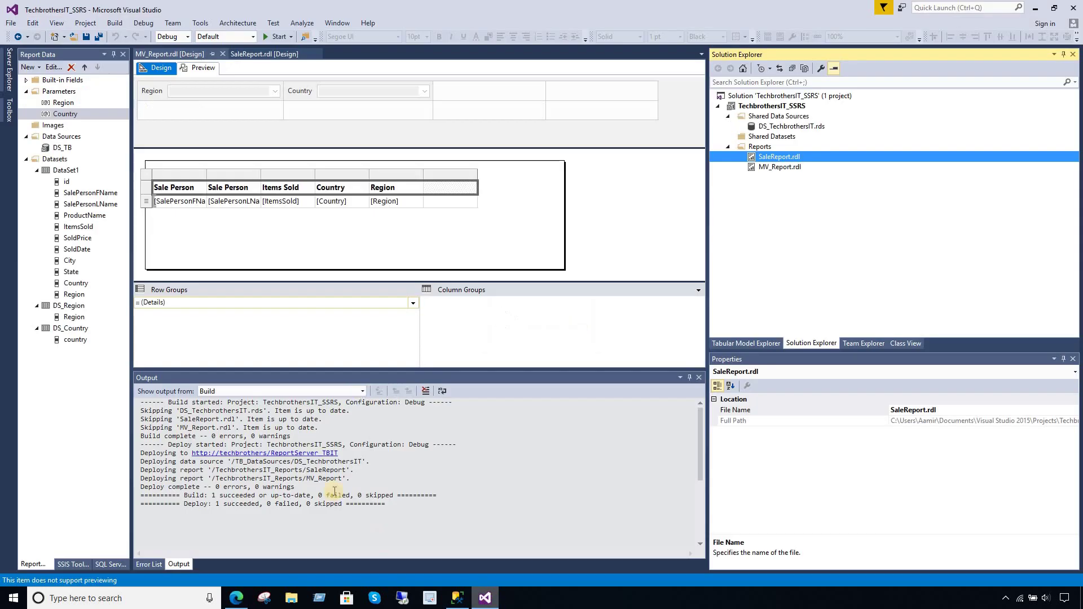
{"action": "right_click", "coordinate": [772, 107]}
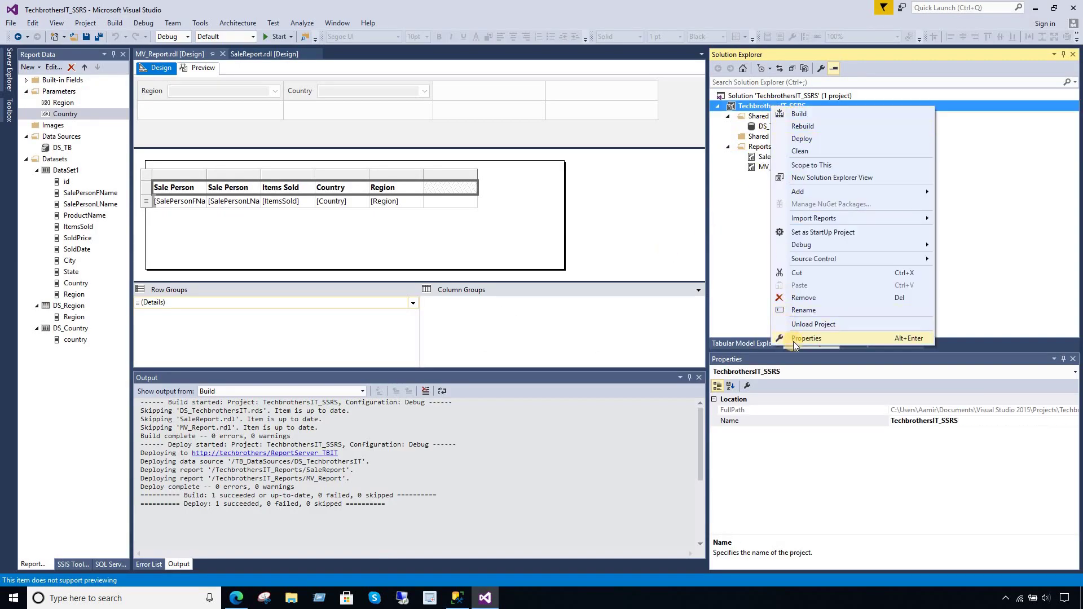
{"action": "left_click", "coordinate": [795, 341]}
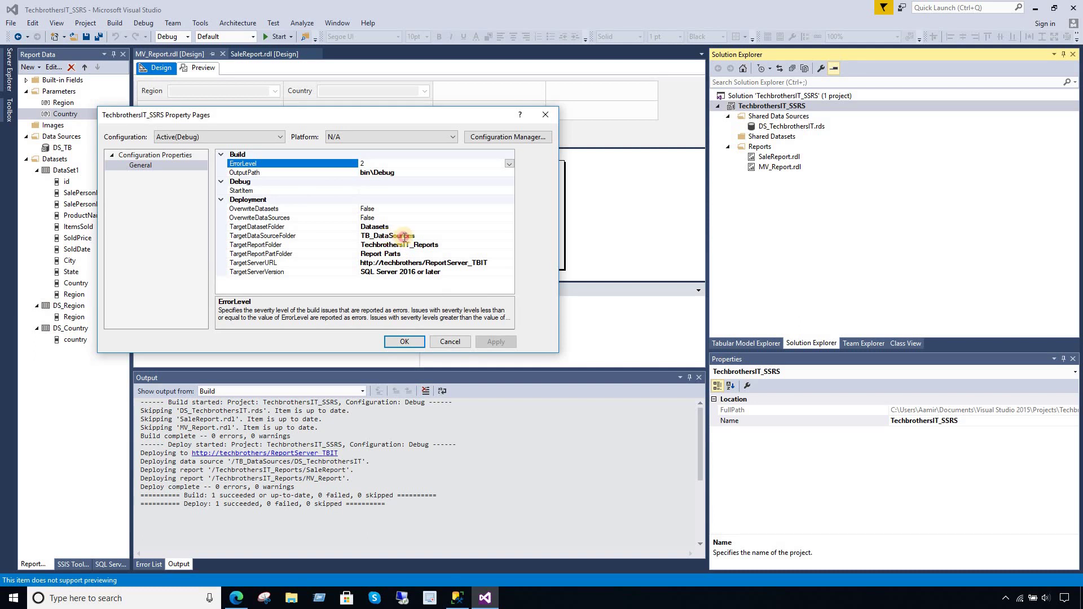
{"action": "left_click", "coordinate": [405, 237]}
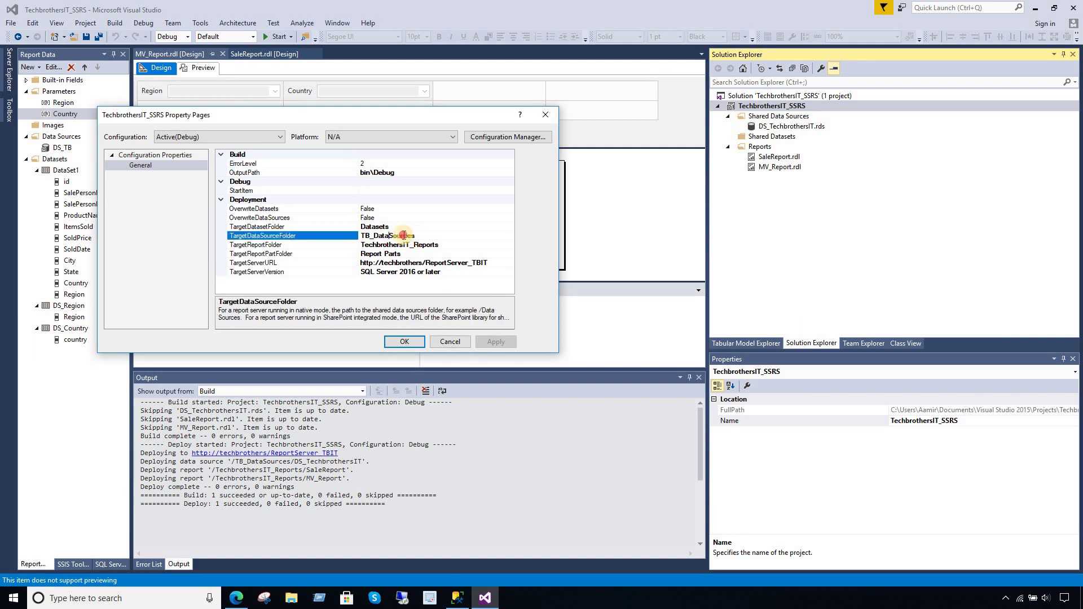
{"action": "left_click", "coordinate": [441, 246]}
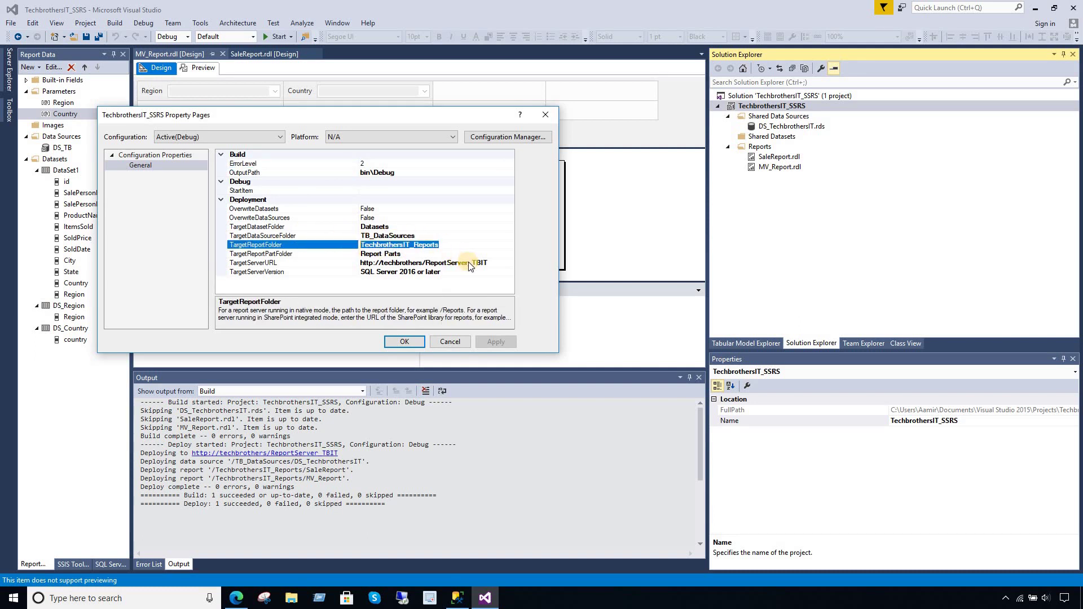
{"action": "left_click", "coordinate": [469, 264]}
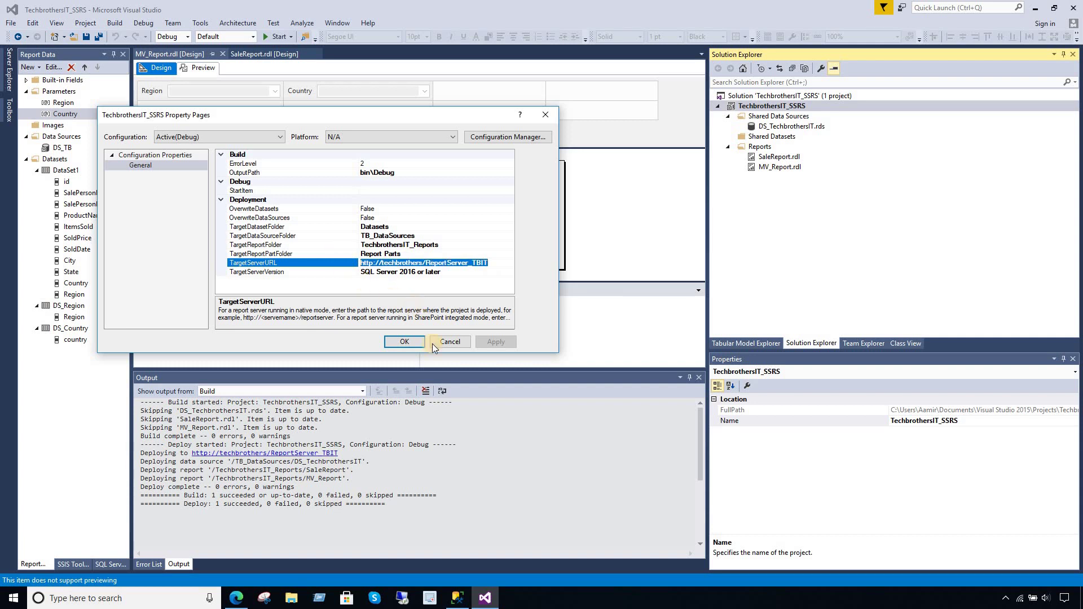
{"action": "left_click", "coordinate": [458, 342]}
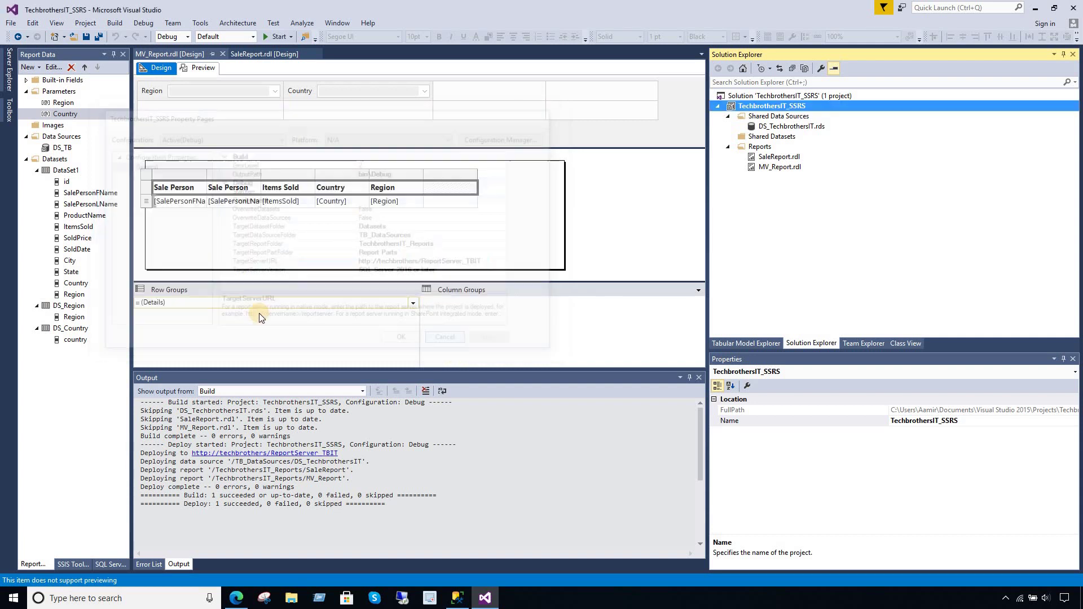
- Run MV_Report for Region Asia with India and Pakistan and review the four salespeople listed
{"action": "left_click", "coordinate": [235, 602]}
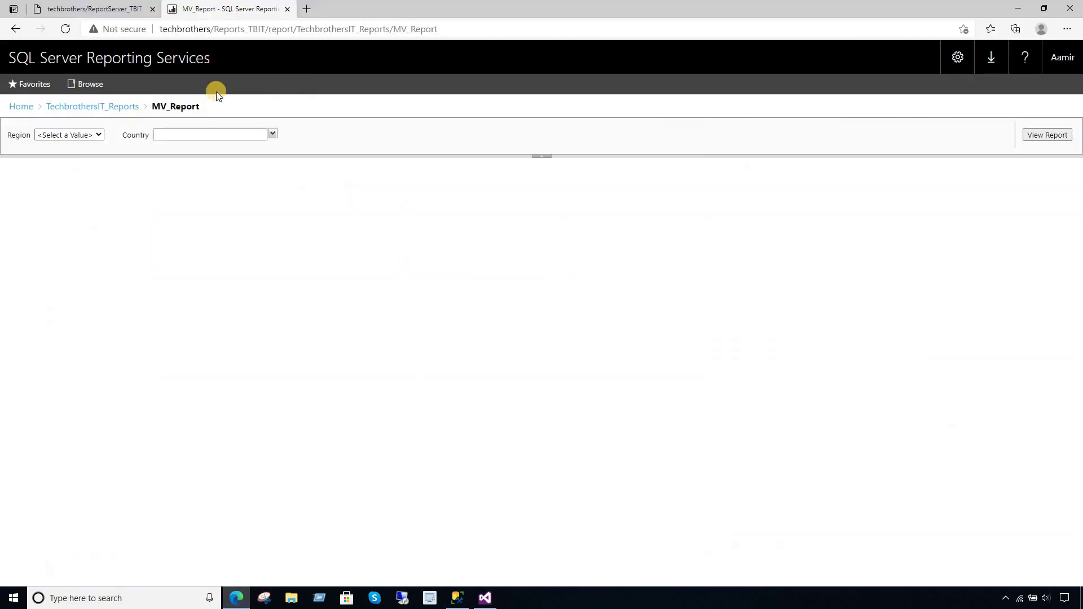
{"action": "left_click", "coordinate": [94, 135]}
{"action": "left_click", "coordinate": [44, 158]}
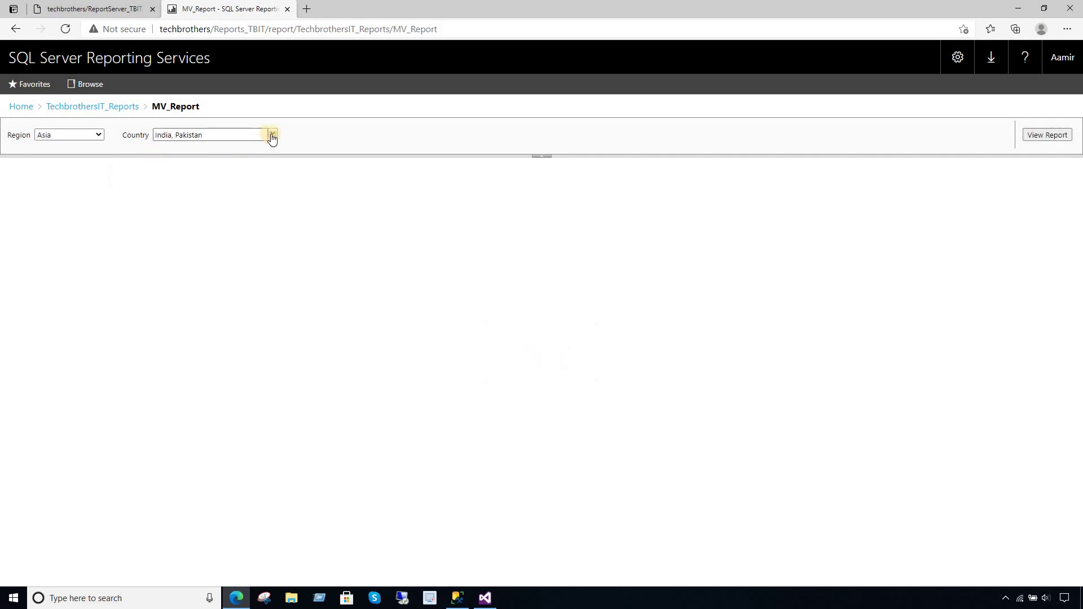
{"action": "left_click", "coordinate": [1047, 135]}
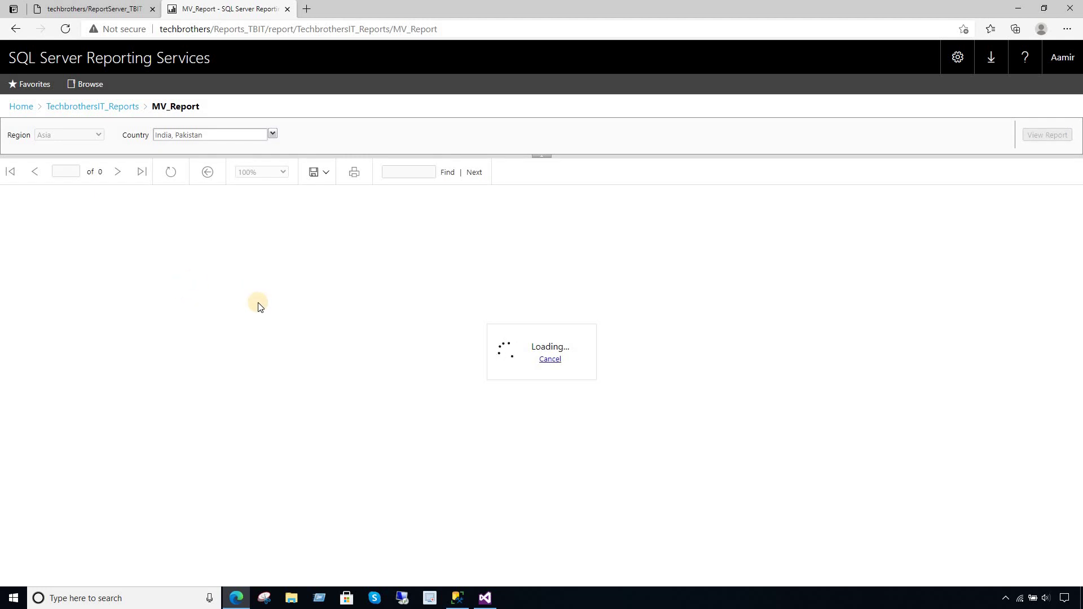
{"action": "left_click_drag", "start_coordinate": [233, 234], "coordinate": [179, 281]}
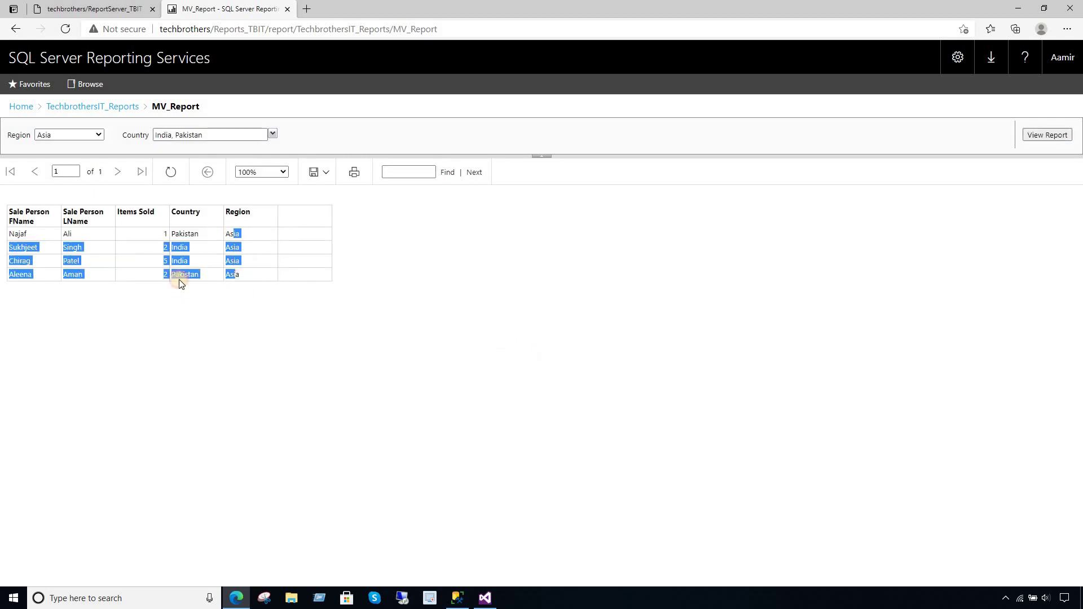
{"action": "left_click", "coordinate": [173, 308]}
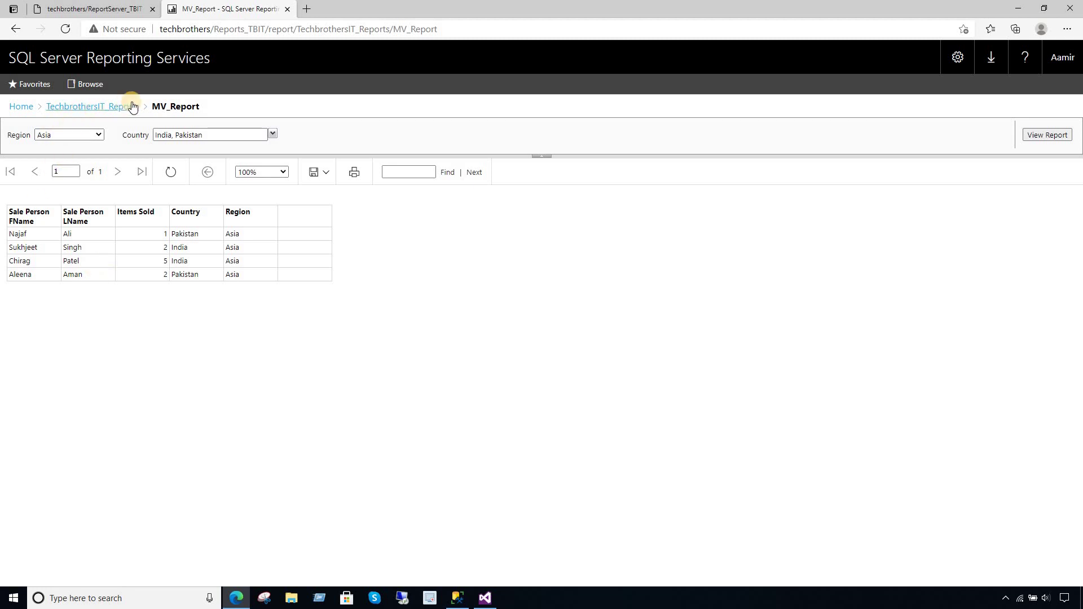
- Try a new subscription for MV_Report and dismiss the unstored-credentials error
{"action": "left_click", "coordinate": [102, 107]}
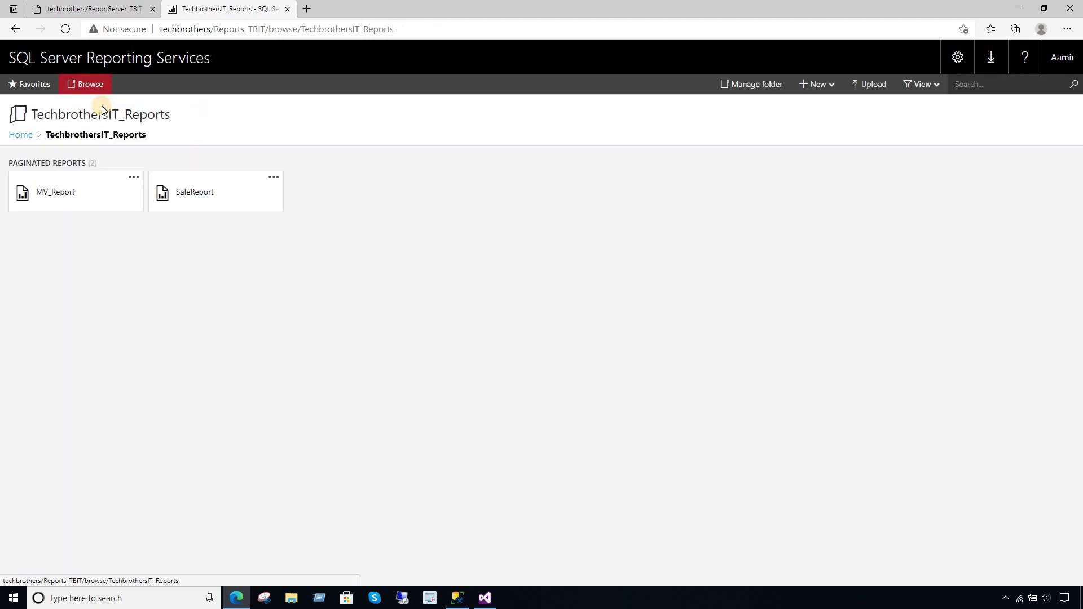
{"action": "left_click", "coordinate": [133, 177]}
{"action": "left_click", "coordinate": [140, 161]}
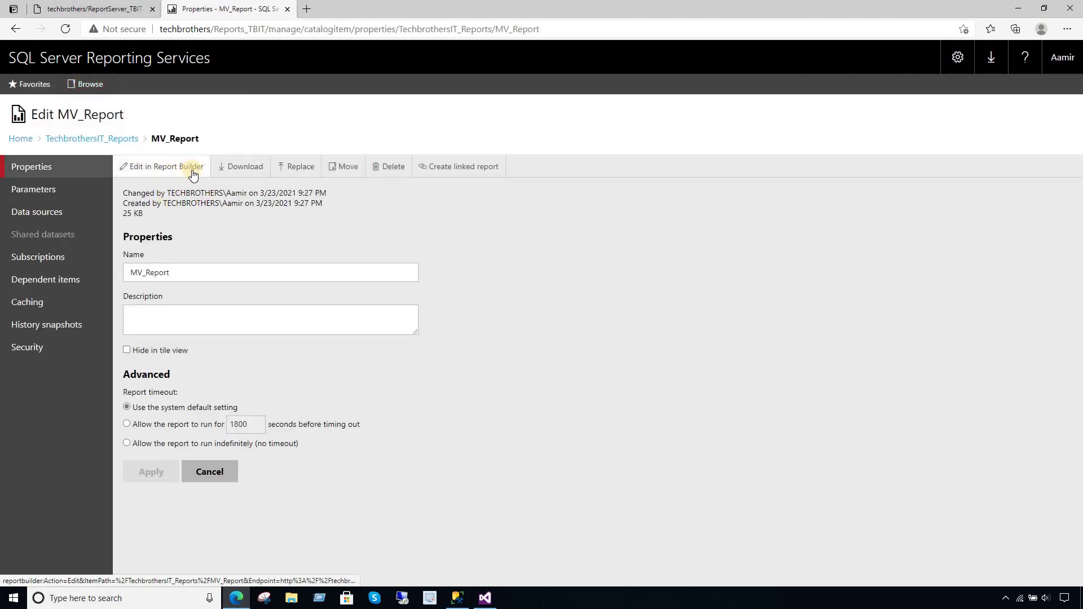
{"action": "left_click", "coordinate": [46, 263]}
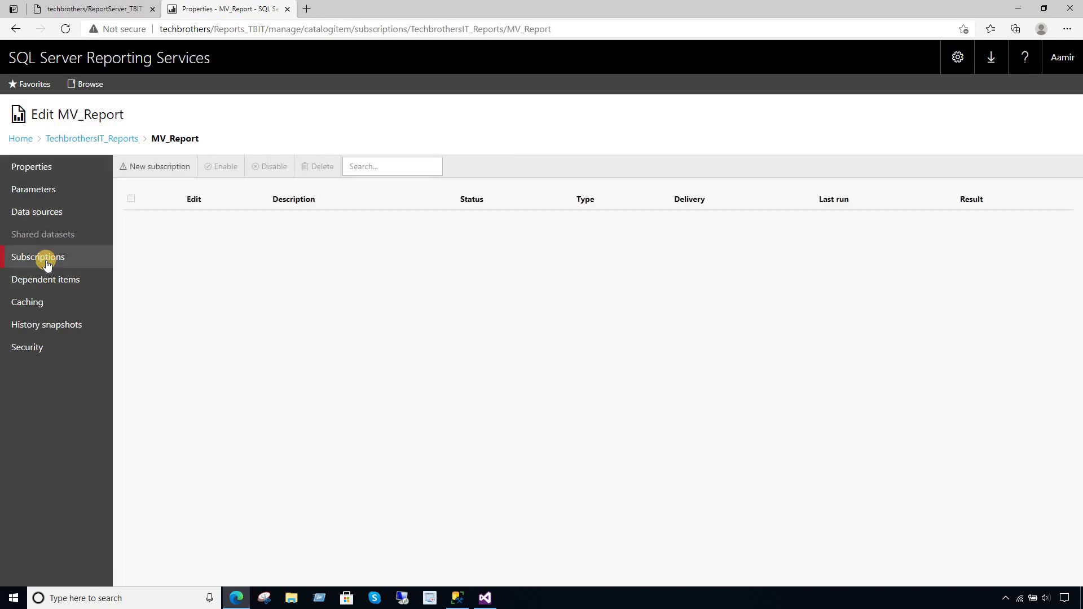
{"action": "left_click", "coordinate": [139, 167]}
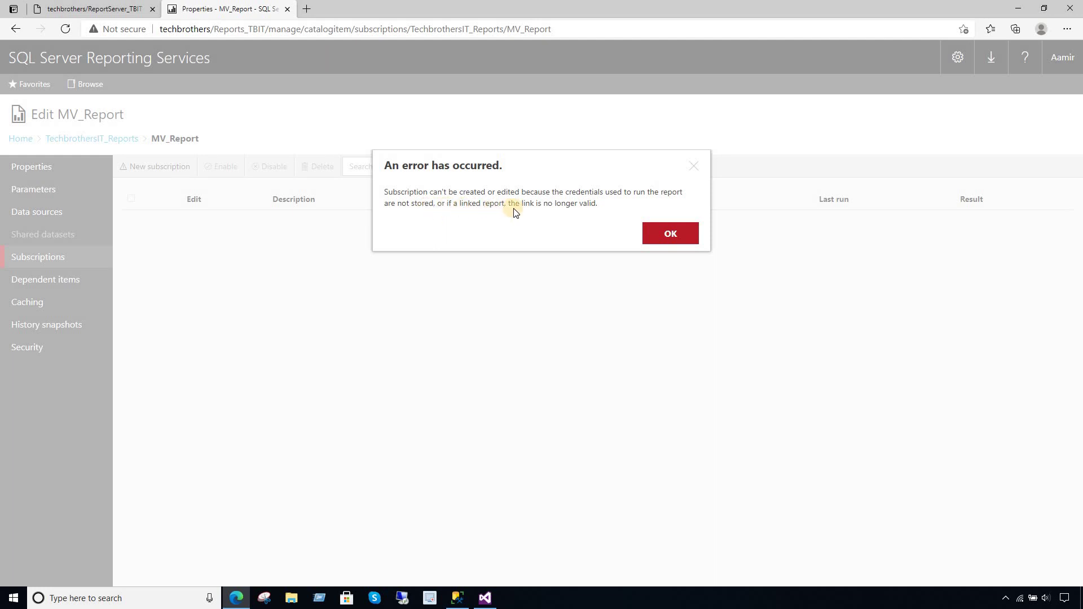
{"action": "left_click", "coordinate": [666, 232]}
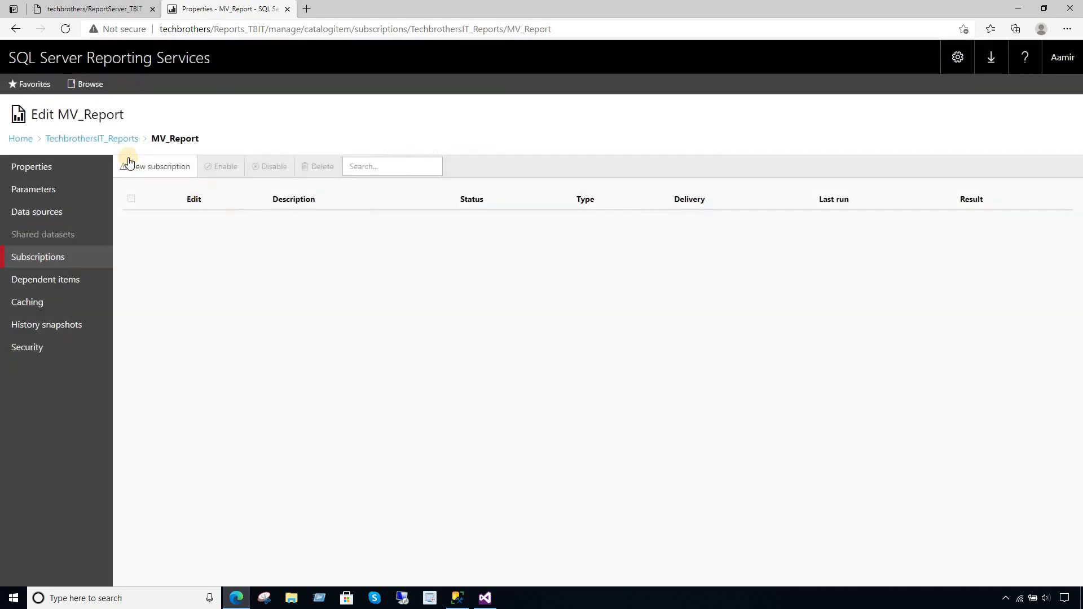
- Confirm MV_Report's DS_TB uses shared /TB_DataSources/DS_TechbrothersIT, then return to Home
{"action": "left_click", "coordinate": [72, 141]}
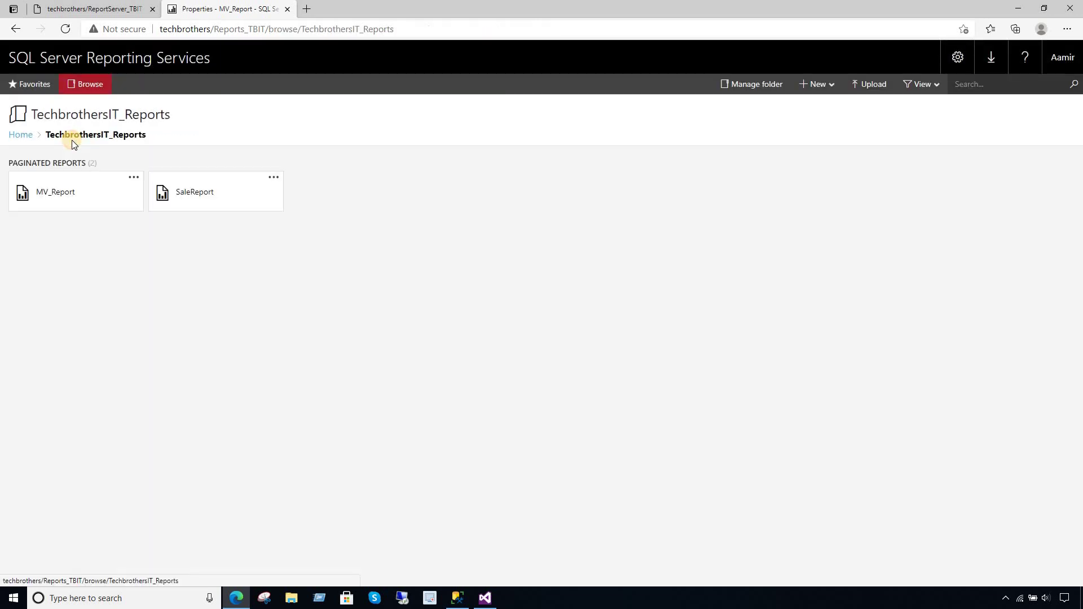
{"action": "left_click", "coordinate": [136, 179]}
{"action": "left_click", "coordinate": [141, 158]}
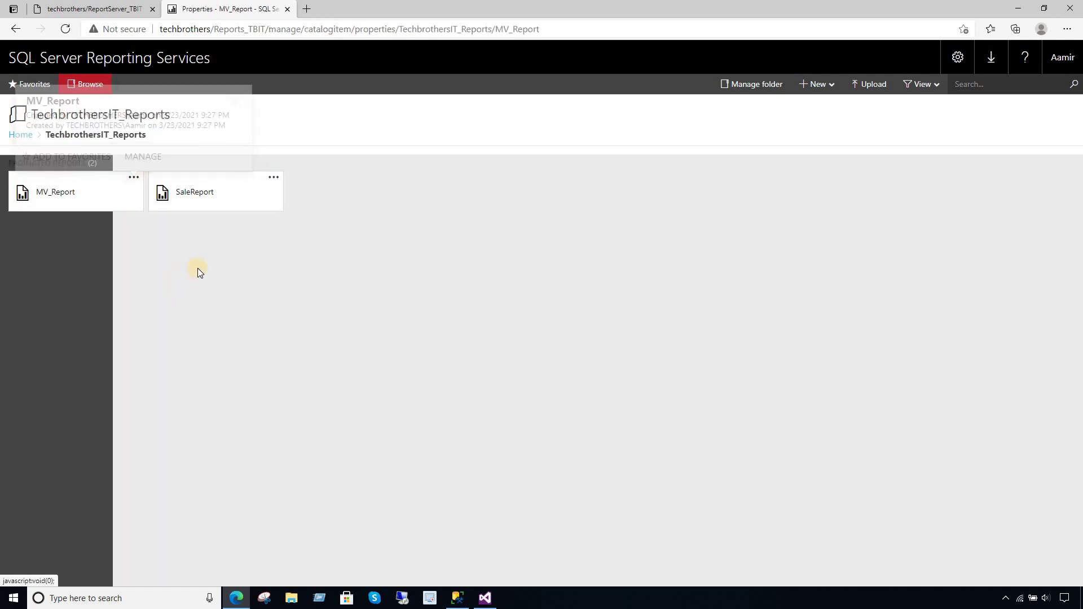
{"action": "left_click", "coordinate": [35, 214]}
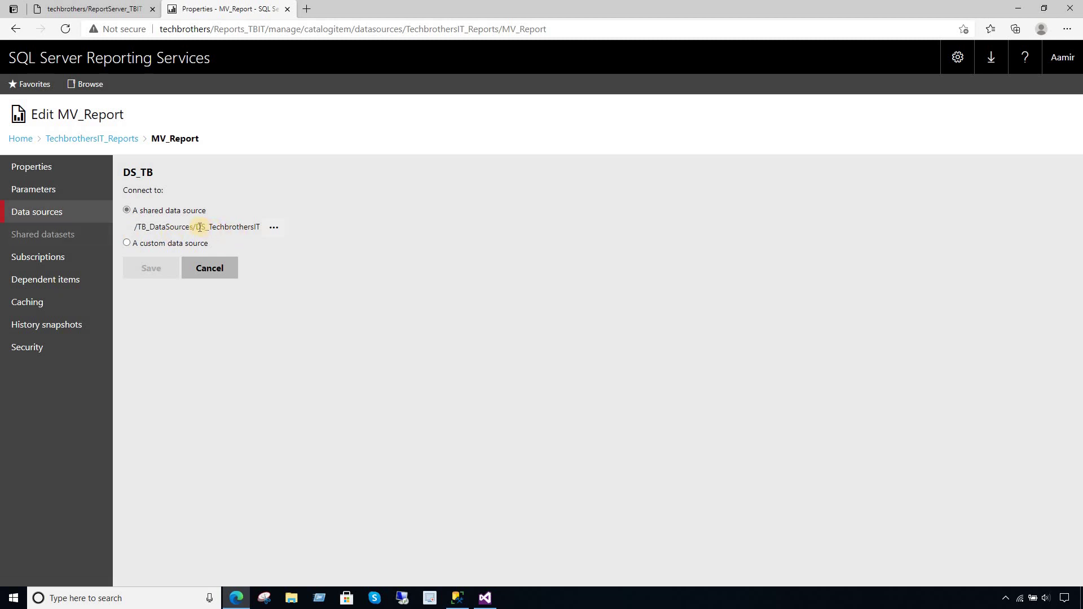
{"action": "double_click", "coordinate": [225, 227]}
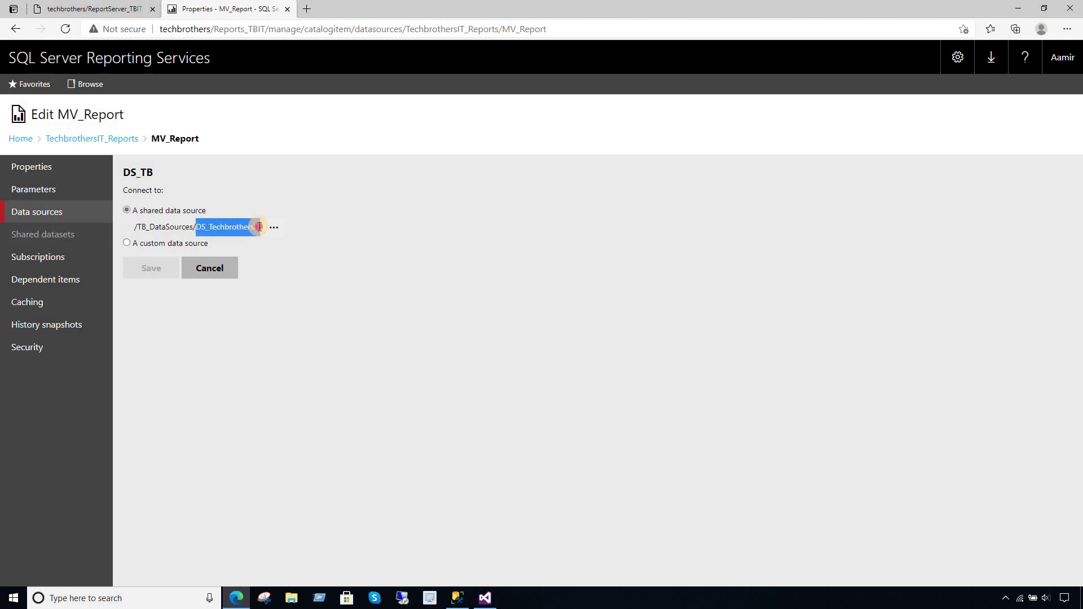
{"action": "left_click", "coordinate": [30, 141]}
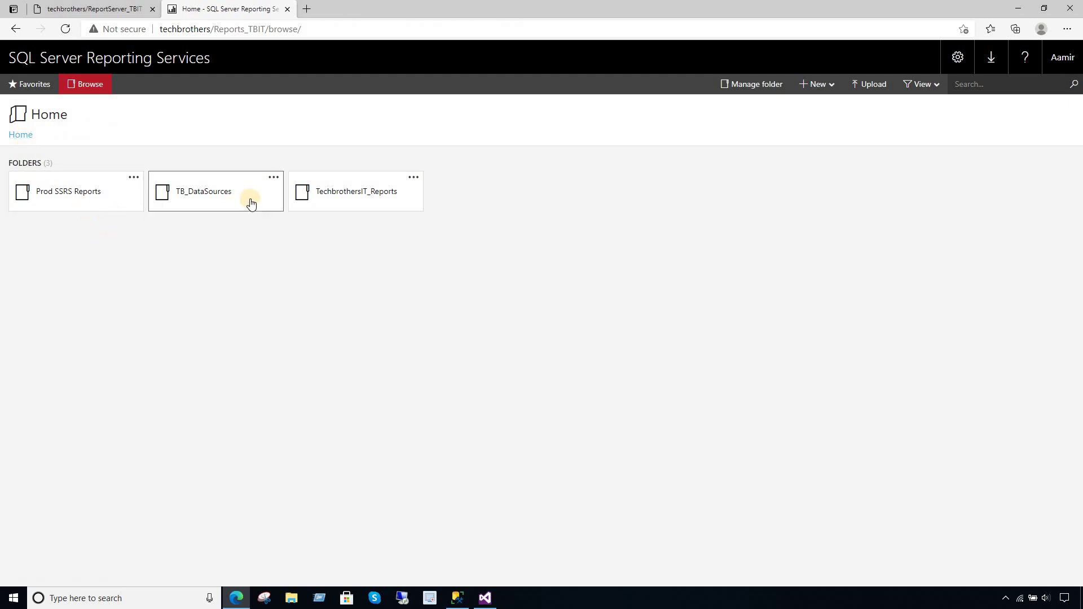
- Set DS_TechbrothersIT in TB_DataSources to use stored credentials of type database user name and password
{"action": "left_click", "coordinate": [248, 200]}
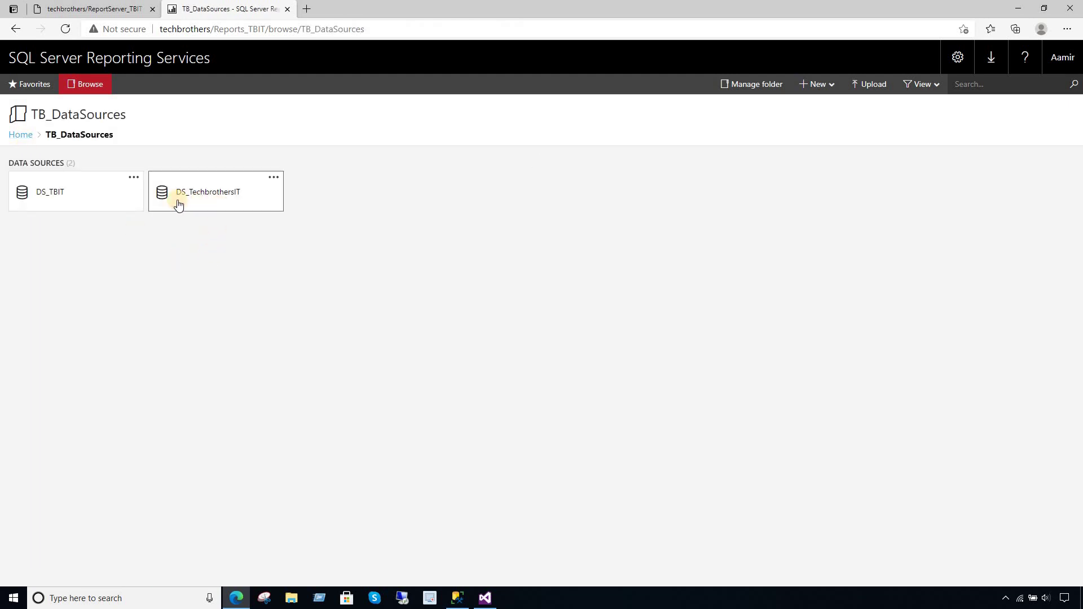
{"action": "left_click", "coordinate": [273, 178]}
{"action": "left_click", "coordinate": [274, 157]}
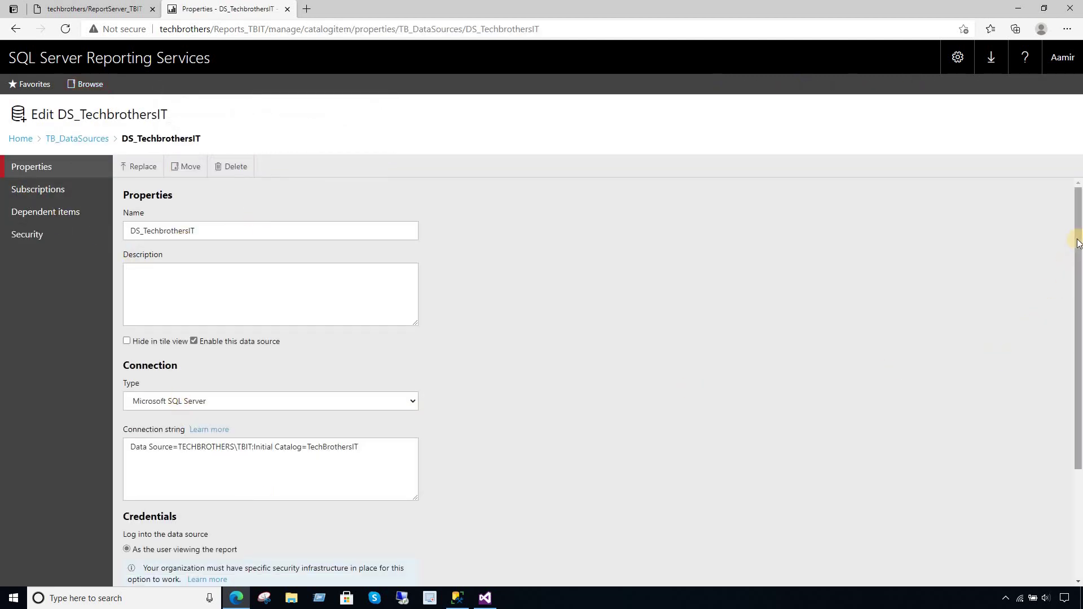
{"action": "scroll", "coordinate": [1075, 235], "scroll_direction": "down", "scroll_amount": 3}
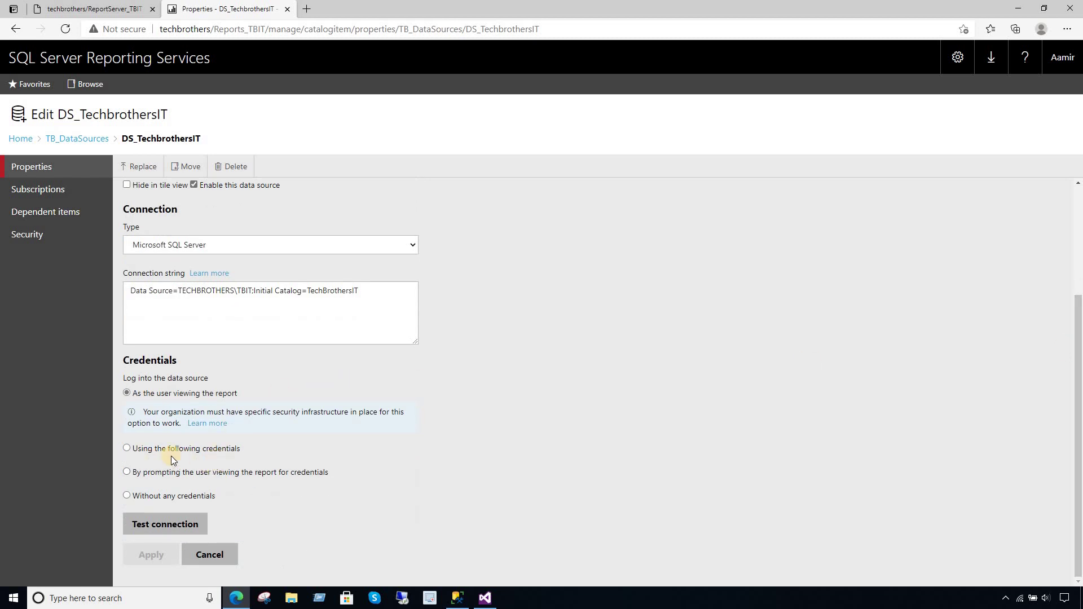
{"action": "left_click", "coordinate": [128, 449]}
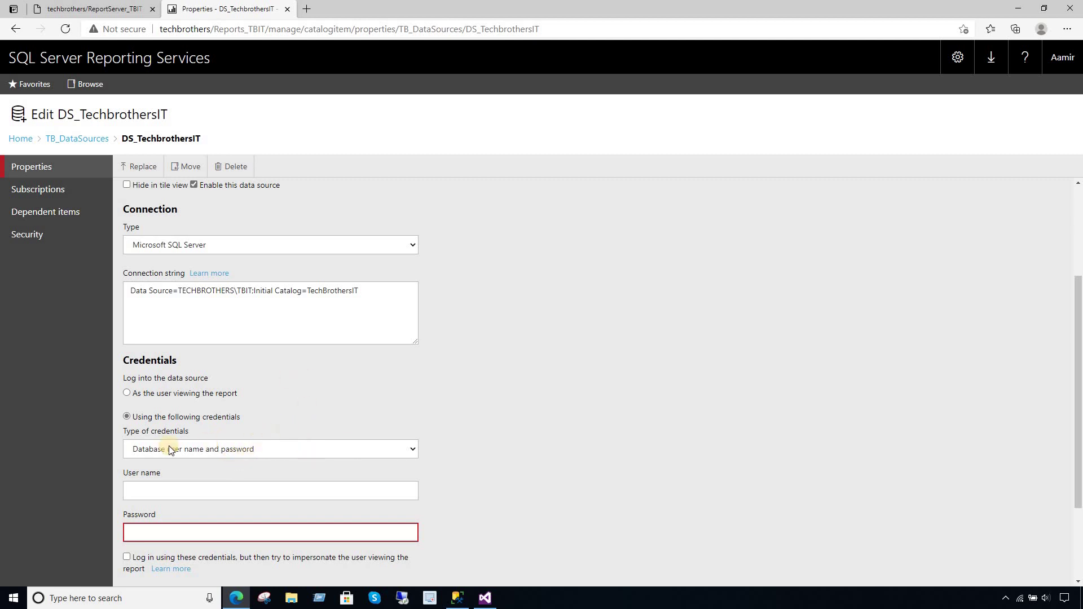
{"action": "left_click", "coordinate": [197, 451]}
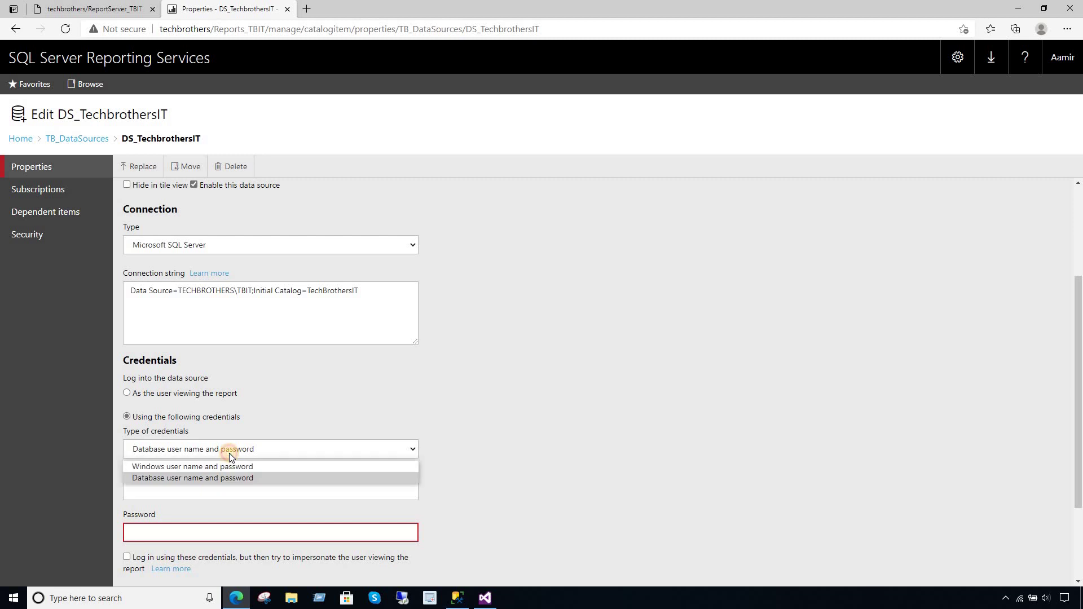
{"action": "left_click", "coordinate": [198, 479]}
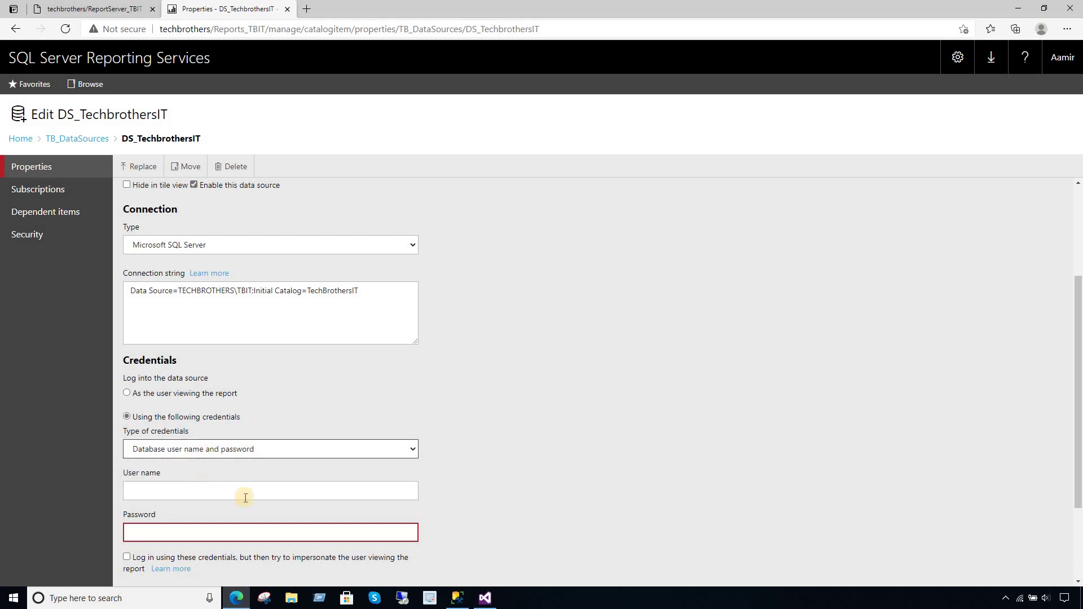
- Start a new login 'ssrs_dd' with SQL Server authentication, no password policy, and a password
{"action": "left_click", "coordinate": [456, 599]}
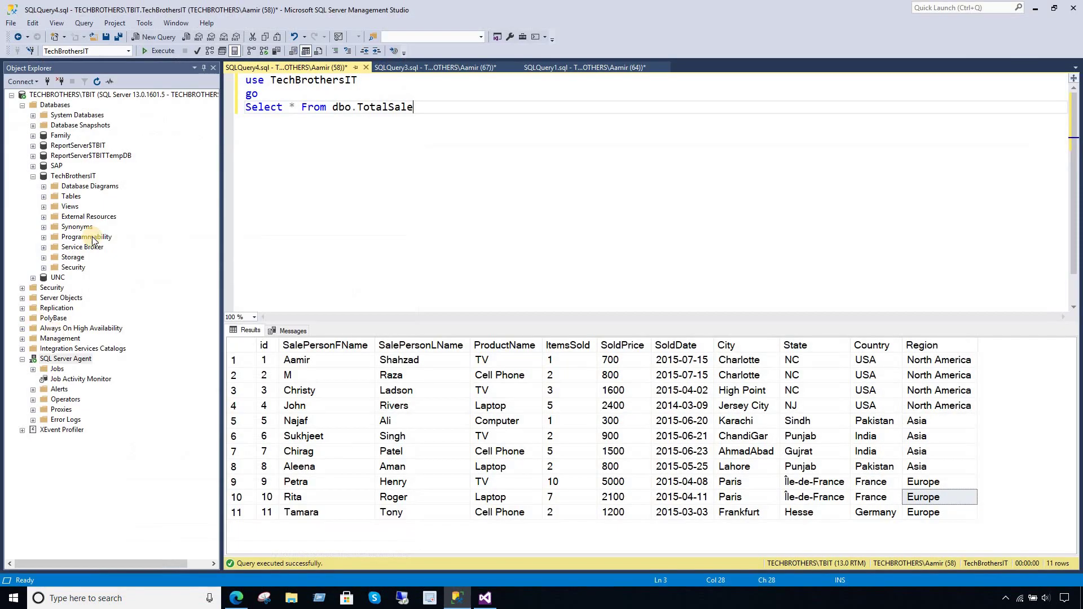
{"action": "left_click", "coordinate": [33, 177]}
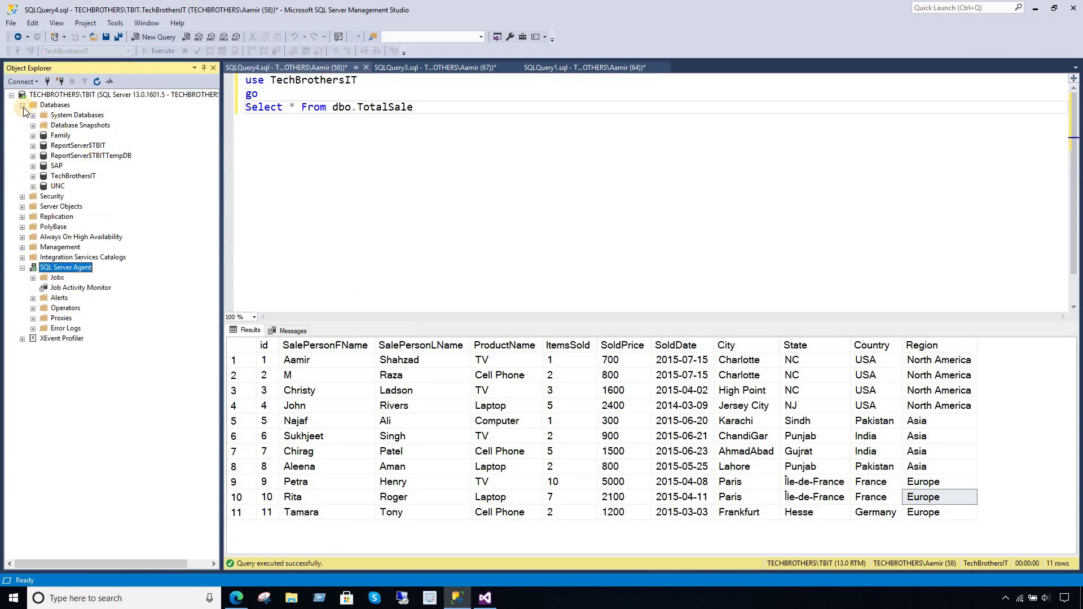
{"action": "left_click", "coordinate": [22, 196]}
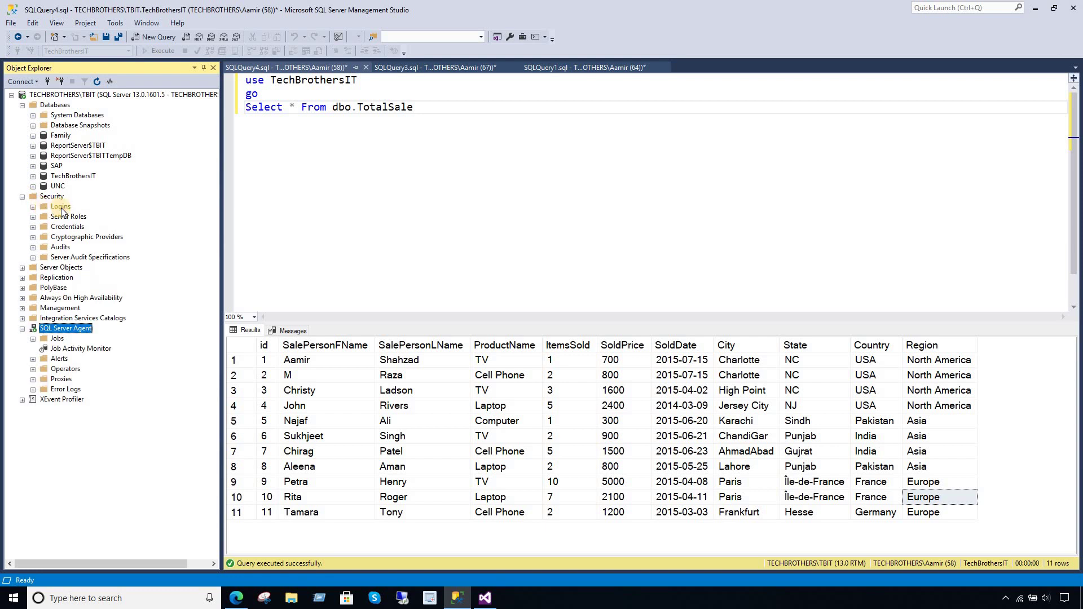
{"action": "right_click", "coordinate": [59, 208]}
{"action": "left_click", "coordinate": [79, 215]}
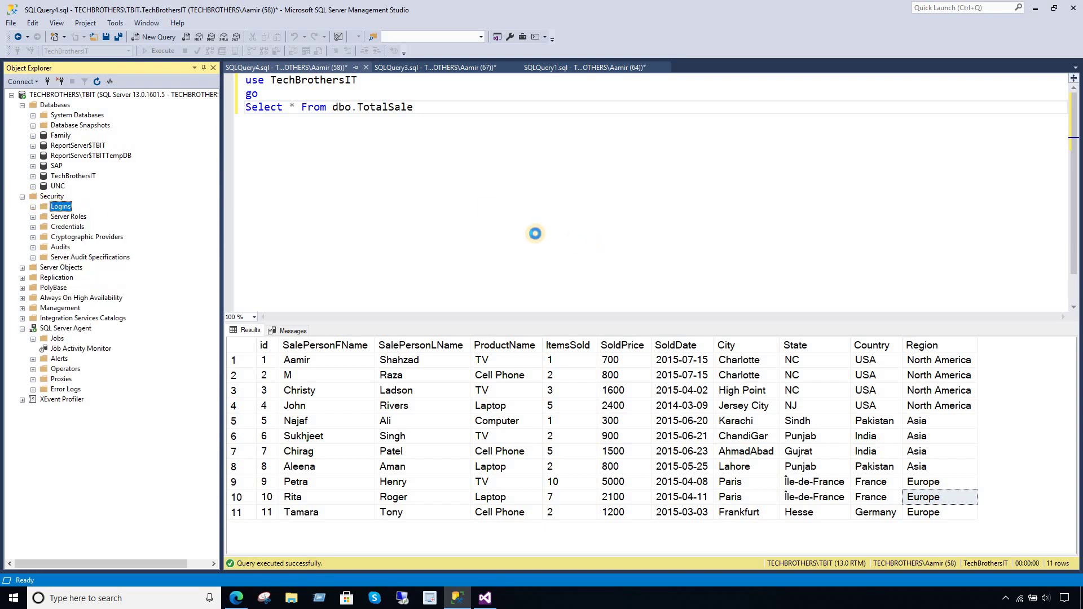
{"action": "type", "text": "ss"}
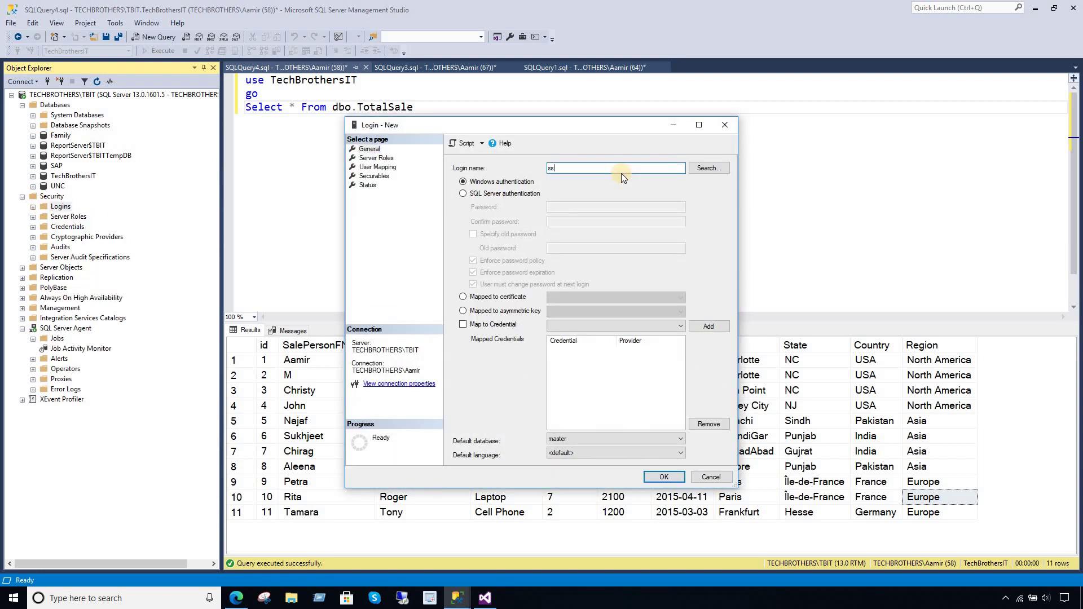
{"action": "type", "text": "rs_dds"}
{"action": "left_click", "coordinate": [464, 194]}
{"action": "left_click", "coordinate": [473, 261]}
{"action": "left_click", "coordinate": [555, 209]}
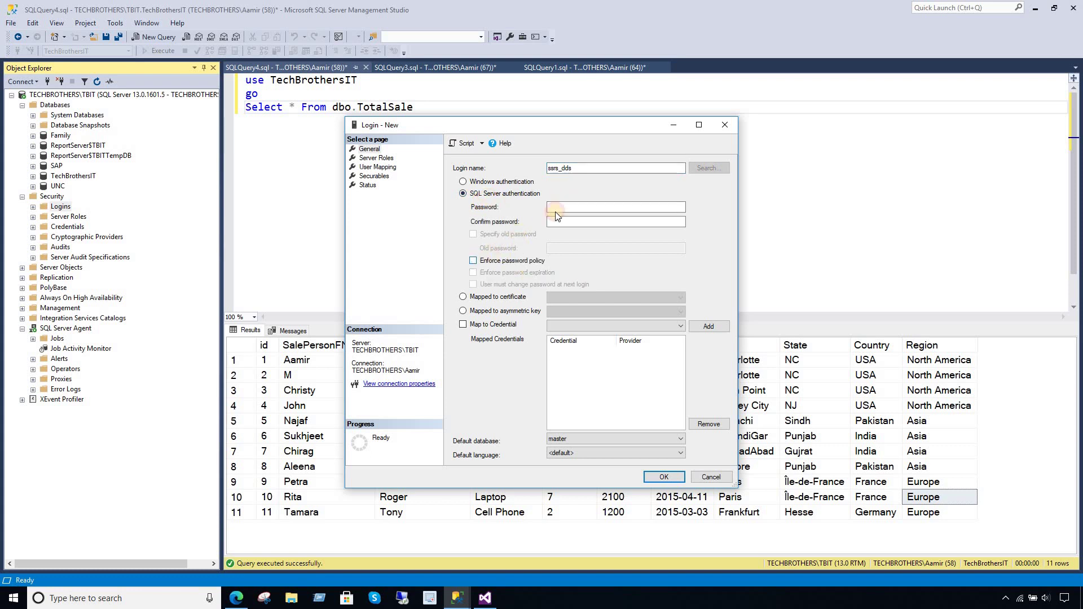
{"action": "type", "text": "test2"}
{"action": "left_click", "coordinate": [591, 222]}
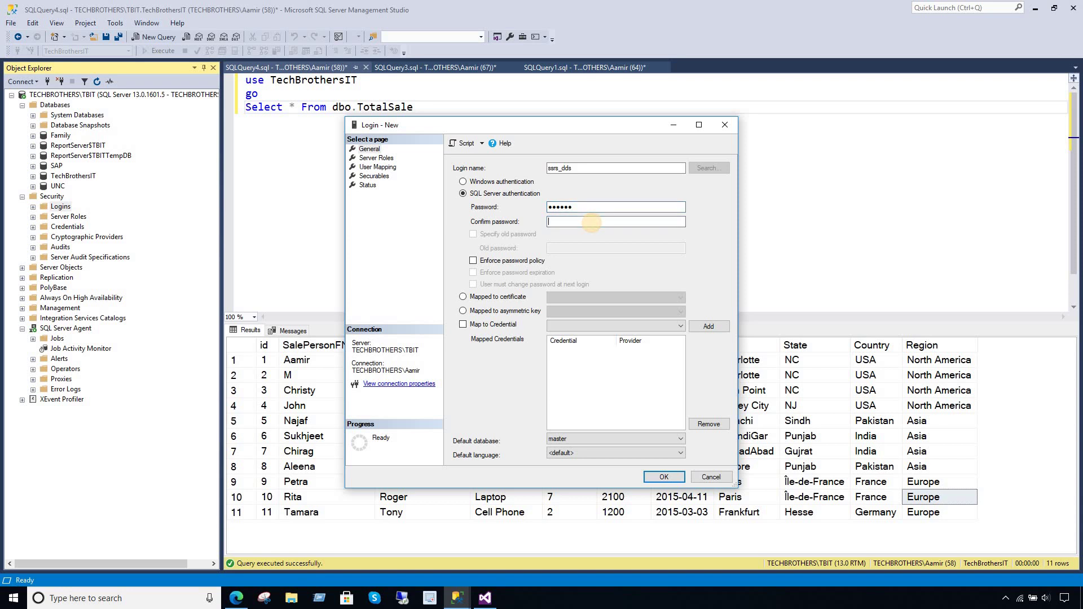
{"action": "type", "text": "test12"}
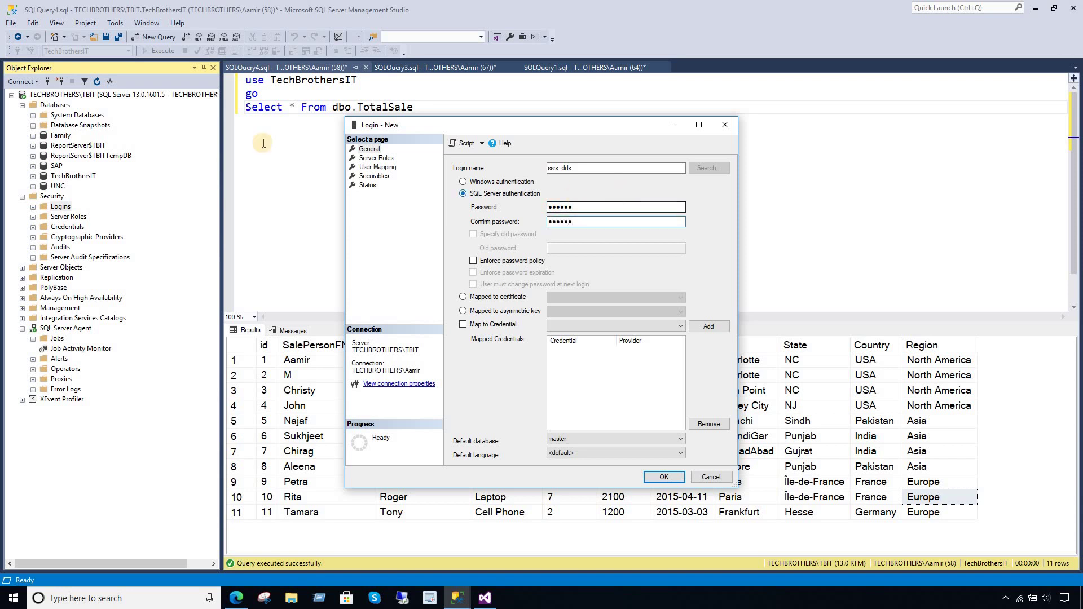
- Map the login to TechBrothersIT with the db_owner role and create it
{"action": "left_click", "coordinate": [378, 167]}
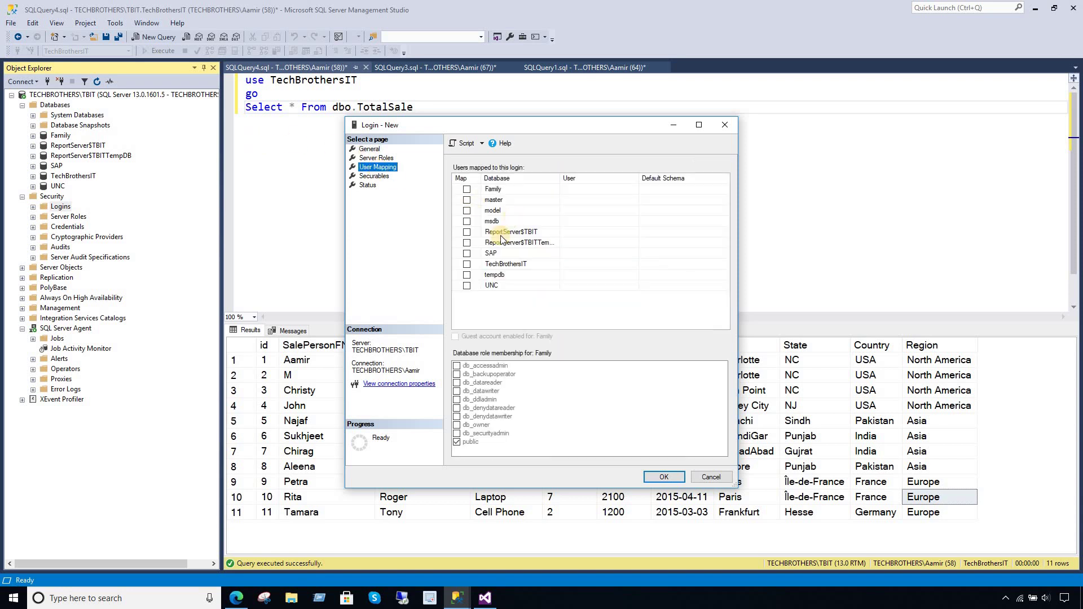
{"action": "left_click", "coordinate": [469, 264]}
{"action": "left_click", "coordinate": [468, 265]}
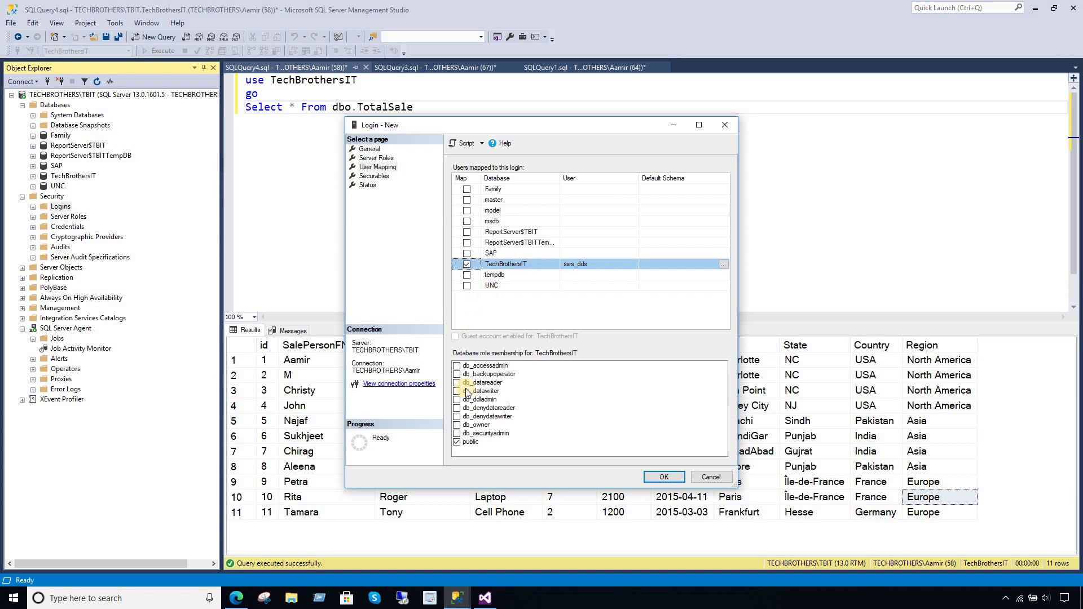
{"action": "left_click", "coordinate": [457, 425]}
{"action": "left_click", "coordinate": [664, 477]}
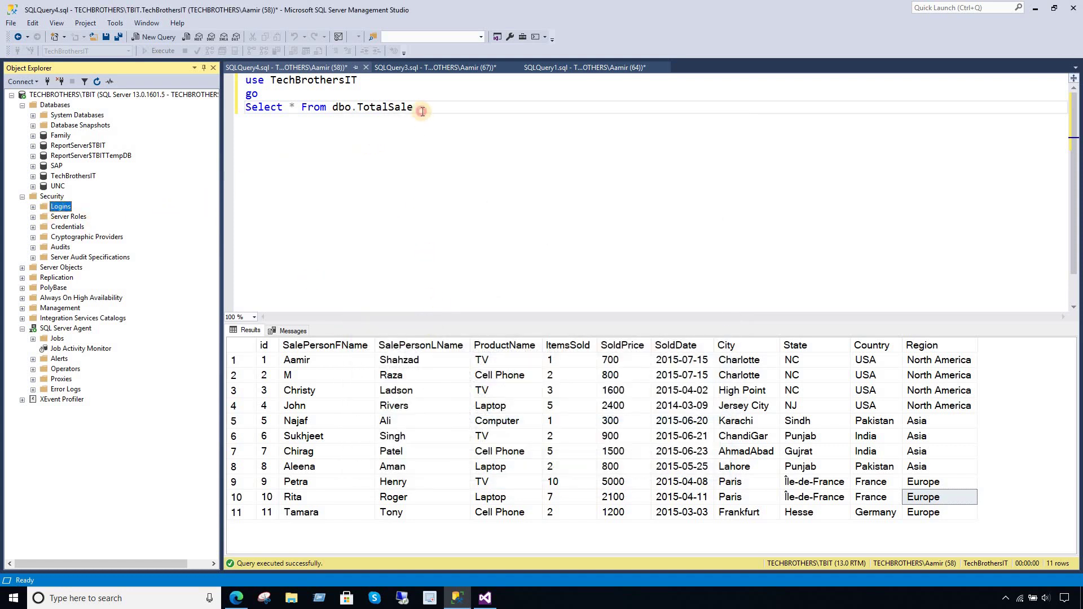
- Enter the new login's user name and password for DS_TechbrothersIT and confirm 'Connected successfully'
{"action": "left_click", "coordinate": [237, 598]}
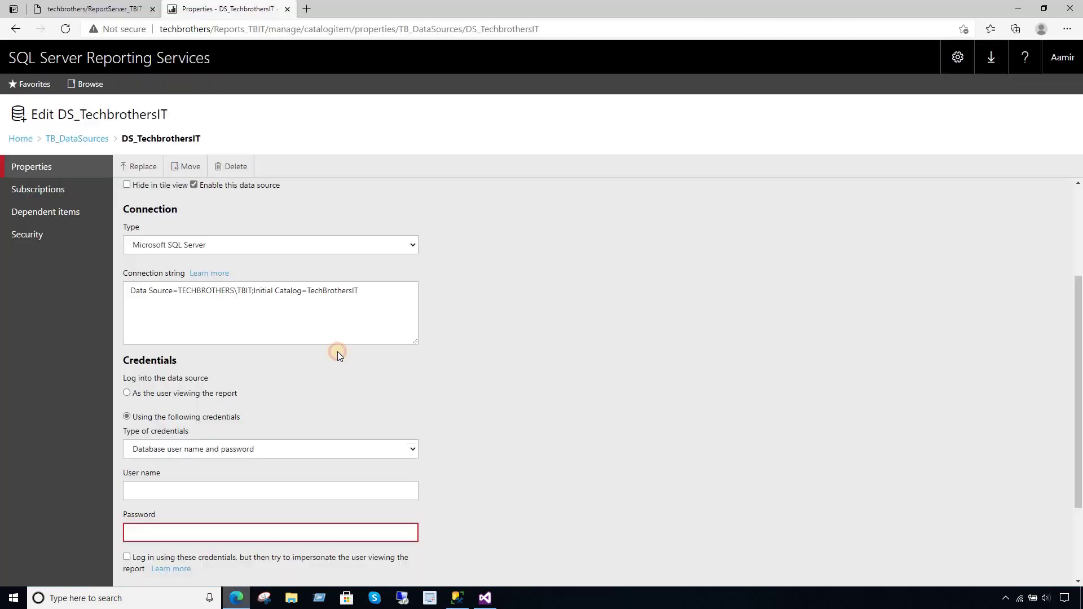
{"action": "left_click", "coordinate": [209, 496]}
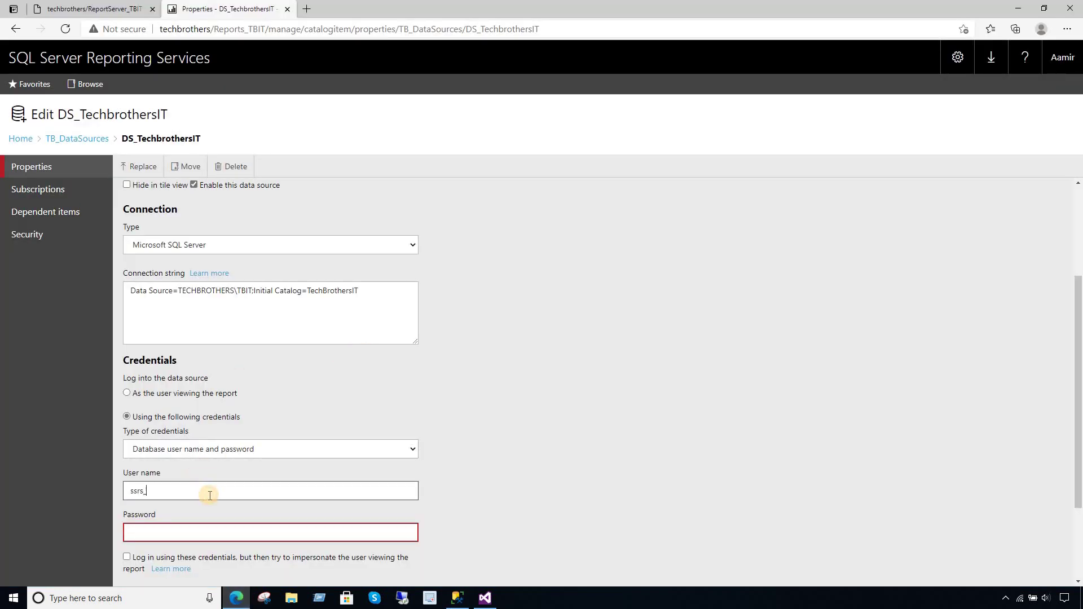
{"action": "left_click", "coordinate": [192, 533]}
{"action": "type", "text": "*"}
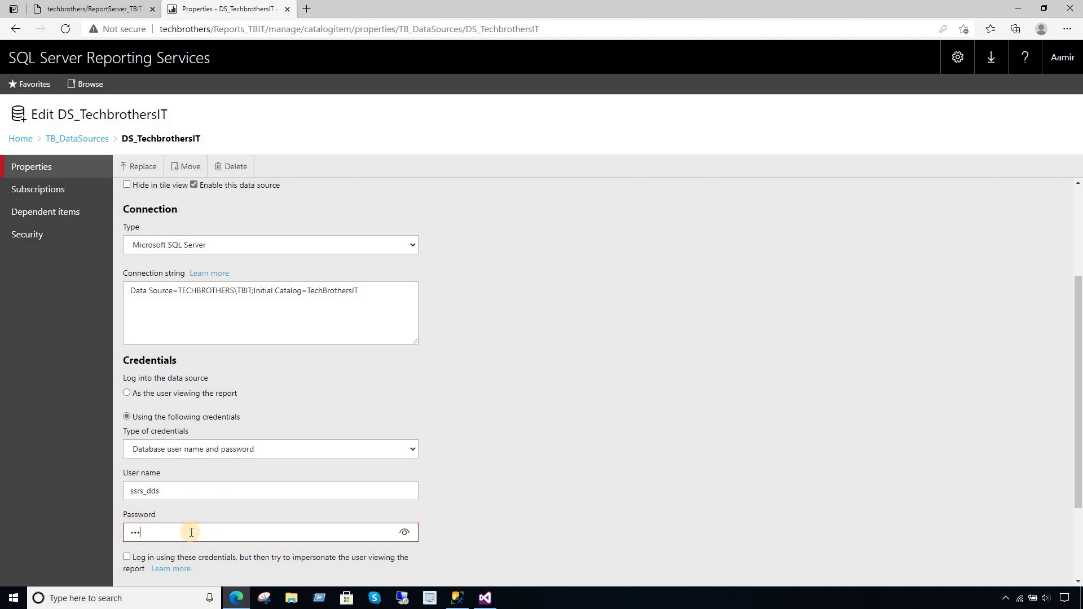
{"action": "type", "text": "*****"}
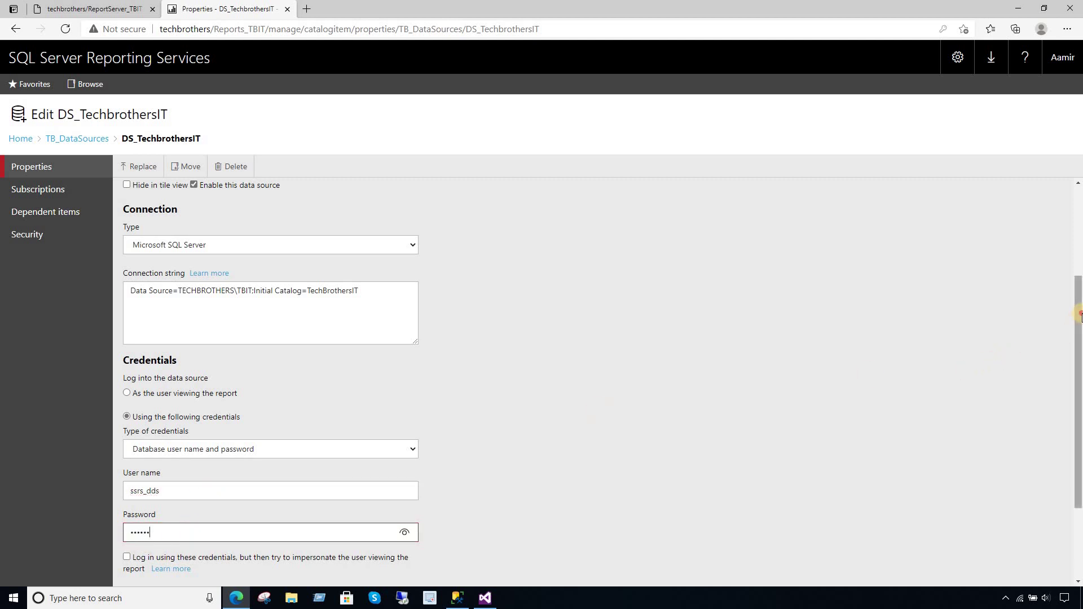
{"action": "scroll", "coordinate": [1013, 359], "scroll_direction": "down", "scroll_amount": 2}
{"action": "left_click", "coordinate": [196, 525]}
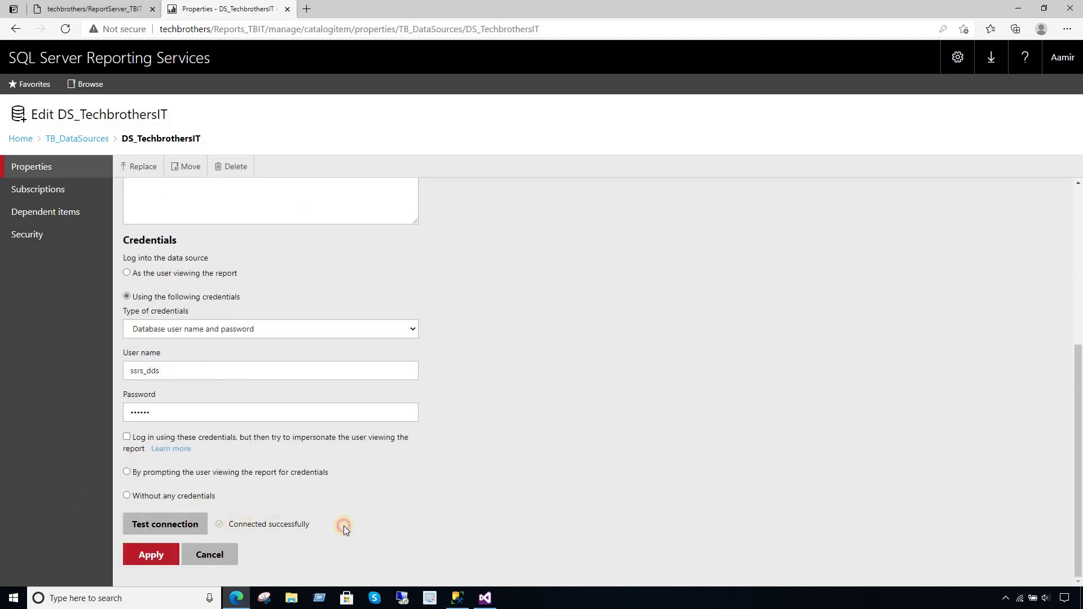
{"action": "left_click_drag", "start_coordinate": [344, 525], "coordinate": [227, 525]}
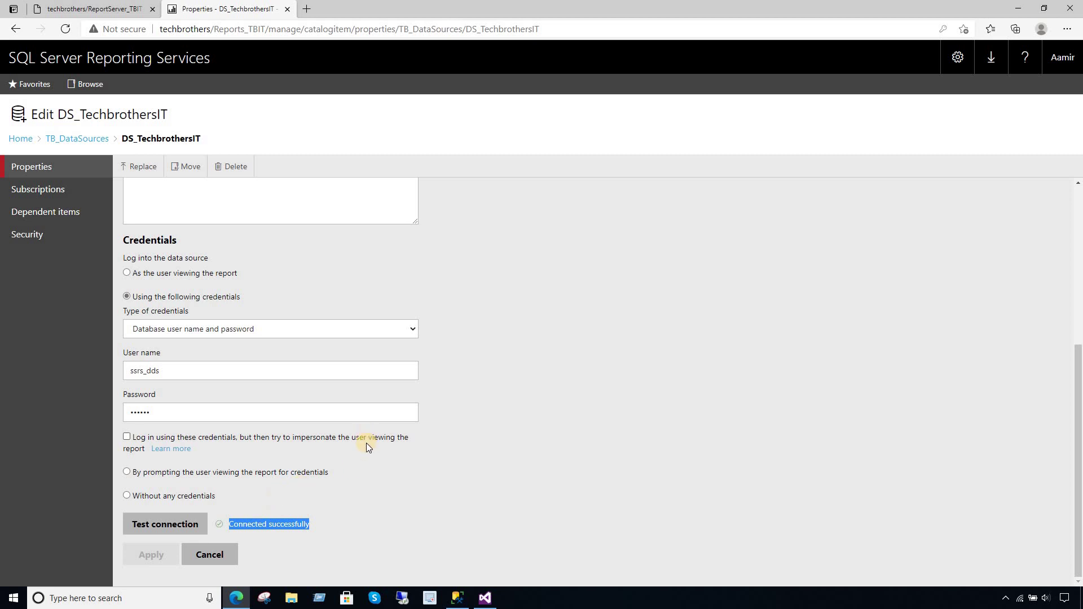
- Go Home, then TechbrothersIT_Reports, MV_Report Manage > Subscriptions, and begin a new subscription
{"action": "left_click", "coordinate": [528, 356]}
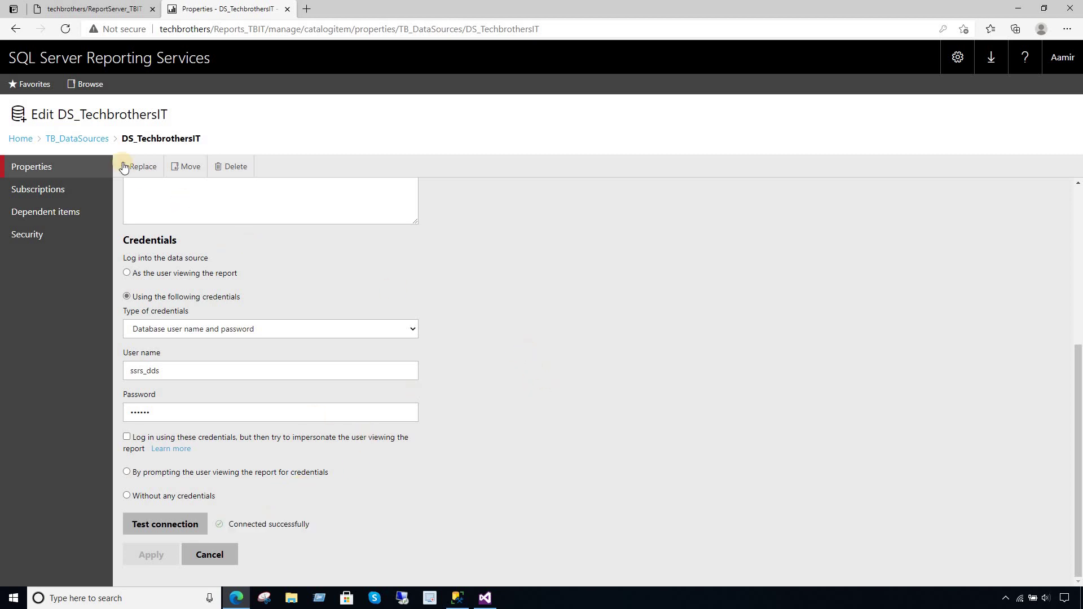
{"action": "left_click", "coordinate": [93, 140]}
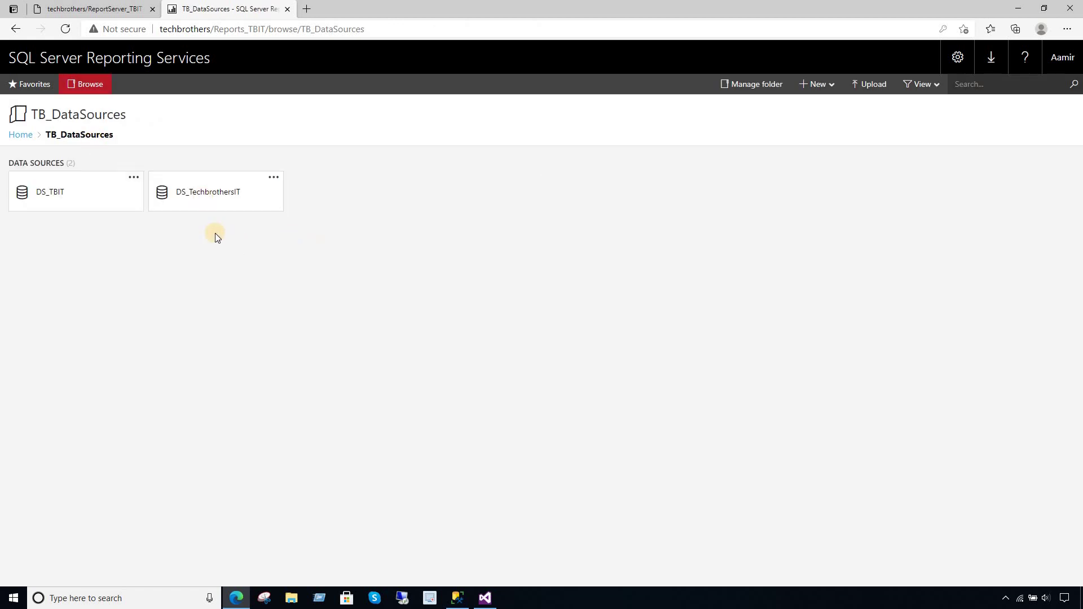
{"action": "left_click", "coordinate": [30, 138]}
{"action": "left_click", "coordinate": [373, 190]}
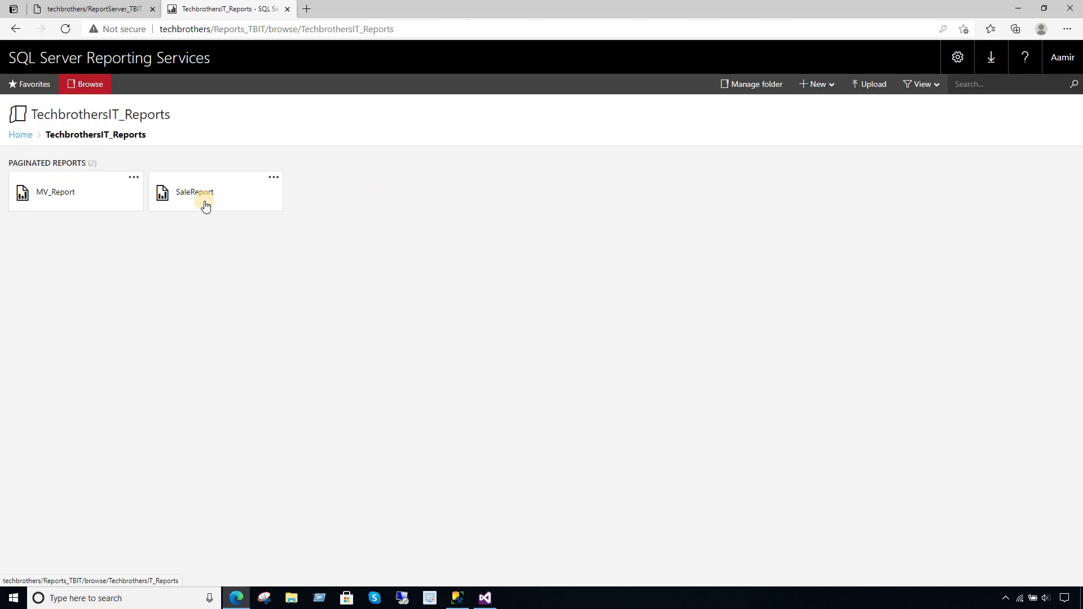
{"action": "left_click", "coordinate": [134, 177]}
{"action": "left_click", "coordinate": [142, 157]}
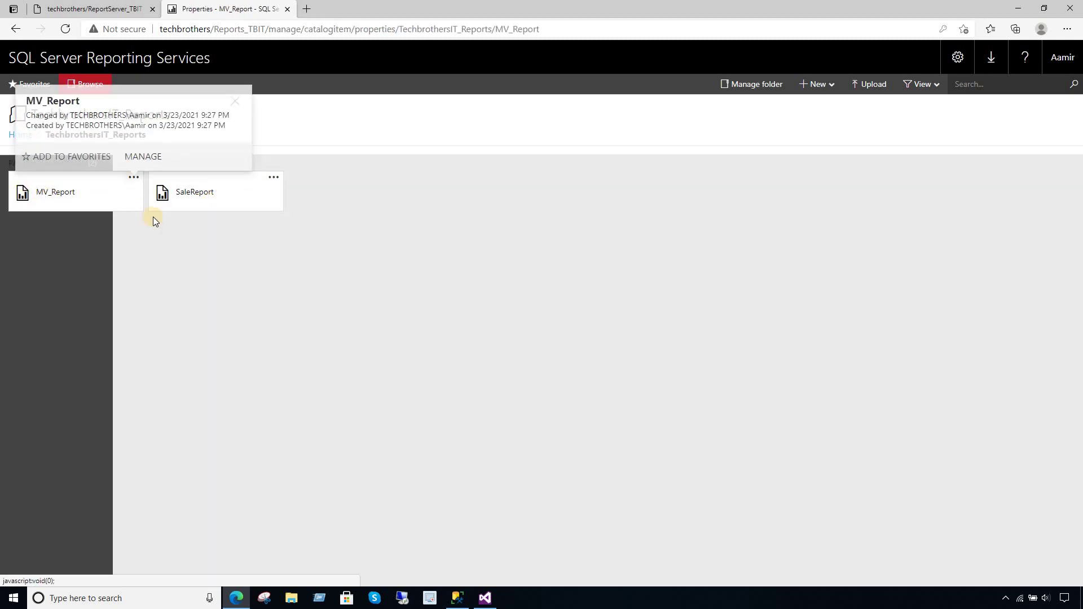
{"action": "left_click", "coordinate": [46, 258]}
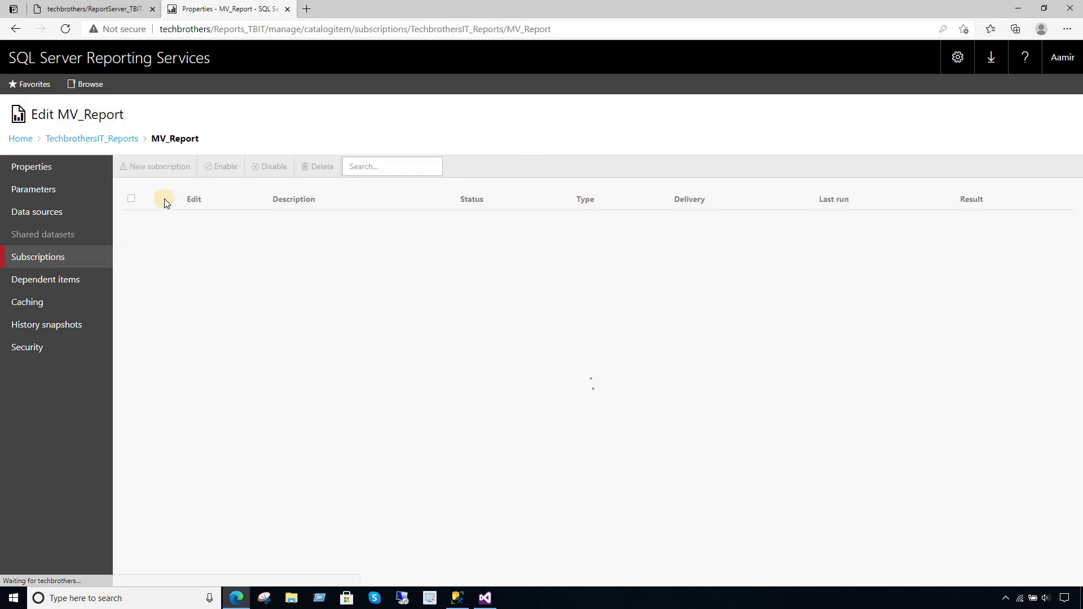
{"action": "left_click", "coordinate": [151, 166]}
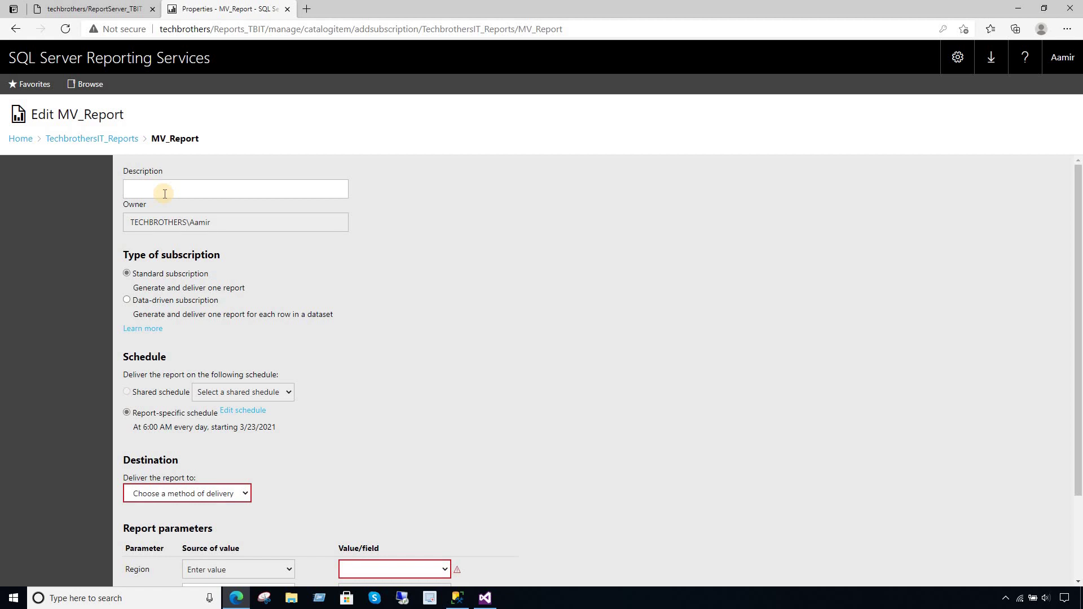
- Make the subscription data-driven with Windows File Share delivery and open Edit dataset
{"action": "left_click", "coordinate": [128, 300]}
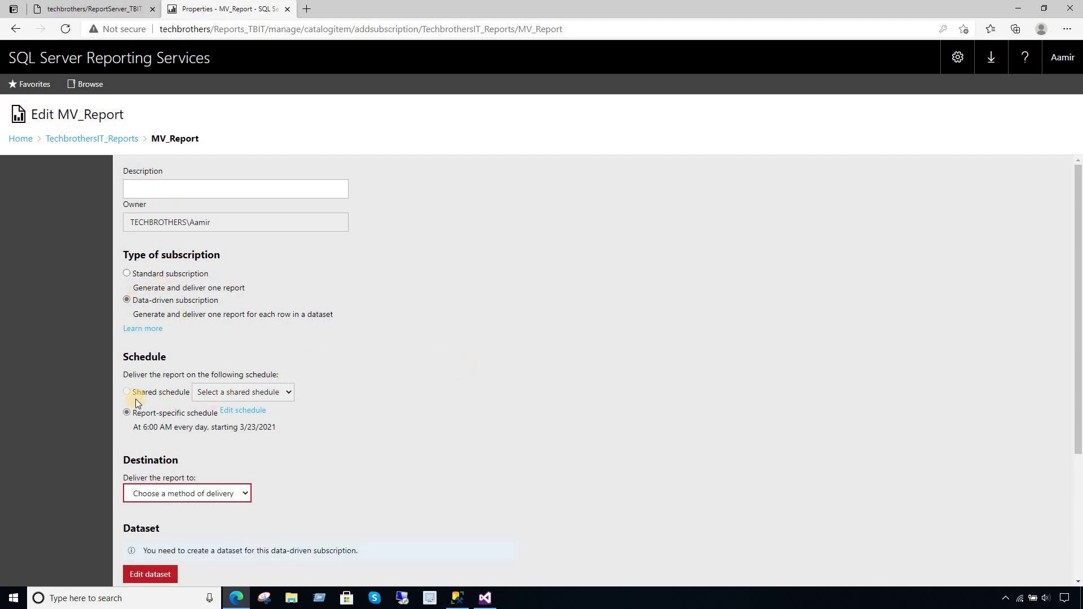
{"action": "left_click", "coordinate": [215, 495]}
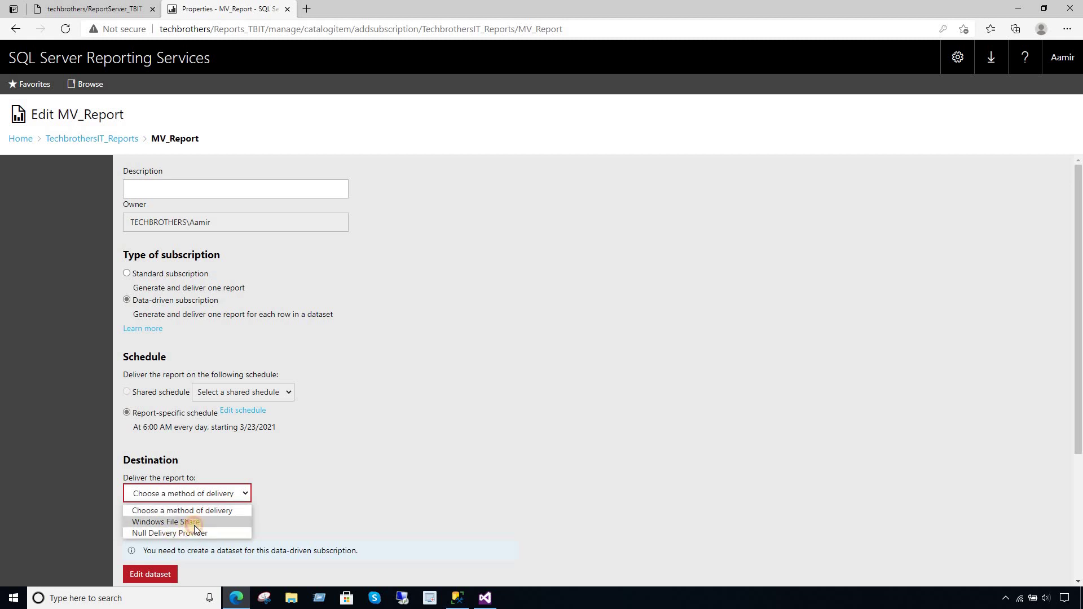
{"action": "left_click", "coordinate": [193, 525]}
{"action": "left_click_drag", "start_coordinate": [1078, 179], "coordinate": [1078, 327]}
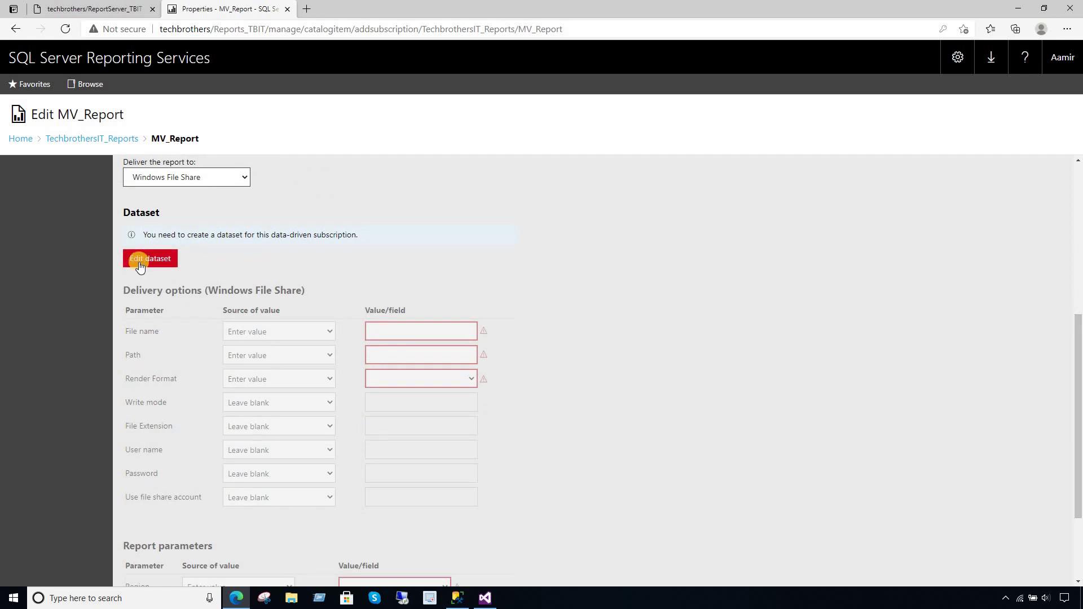
{"action": "left_click", "coordinate": [155, 262]}
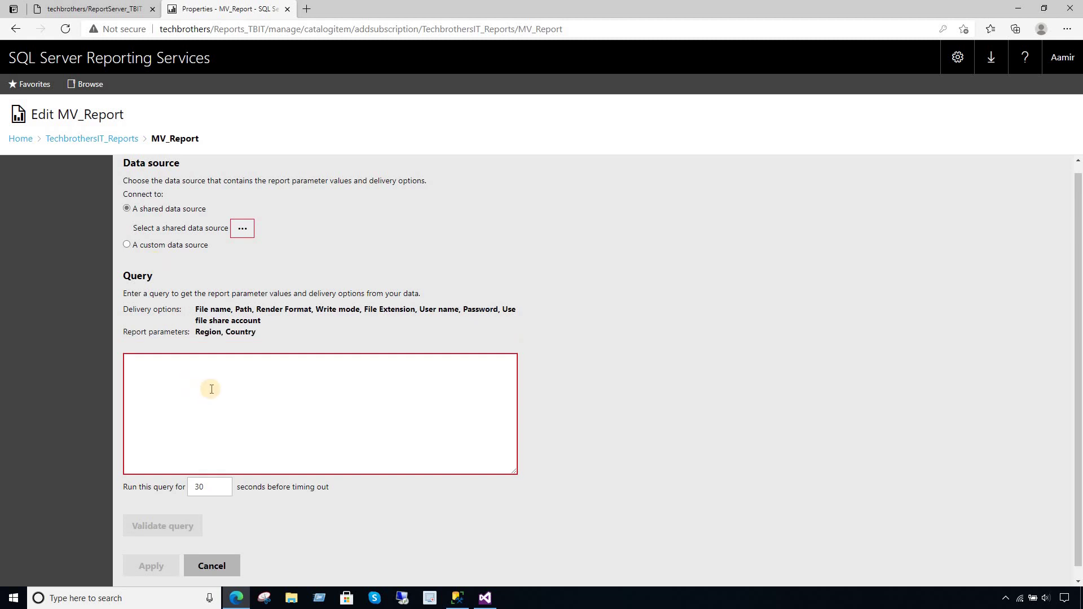
{"action": "mouse_move", "coordinate": [196, 308]}
{"action": "left_mouse_down"}
{"action": "mouse_move", "coordinate": [241, 309]}
{"action": "mouse_move", "coordinate": [263, 333]}
{"action": "mouse_move", "coordinate": [204, 311]}
{"action": "left_mouse_up"}
{"action": "left_click", "coordinate": [256, 334]}
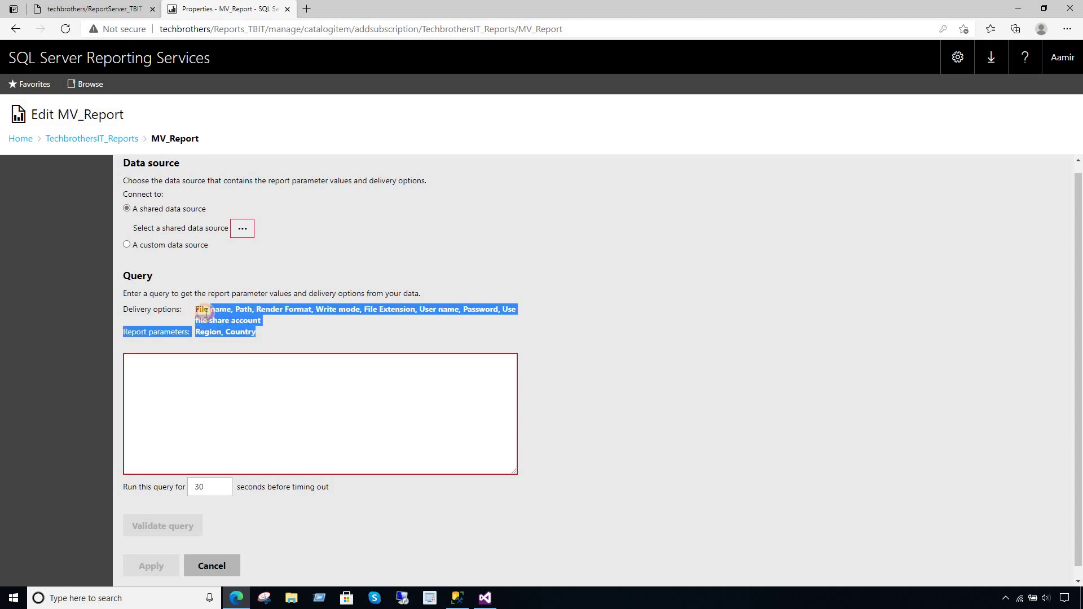
{"action": "left_click", "coordinate": [253, 312]}
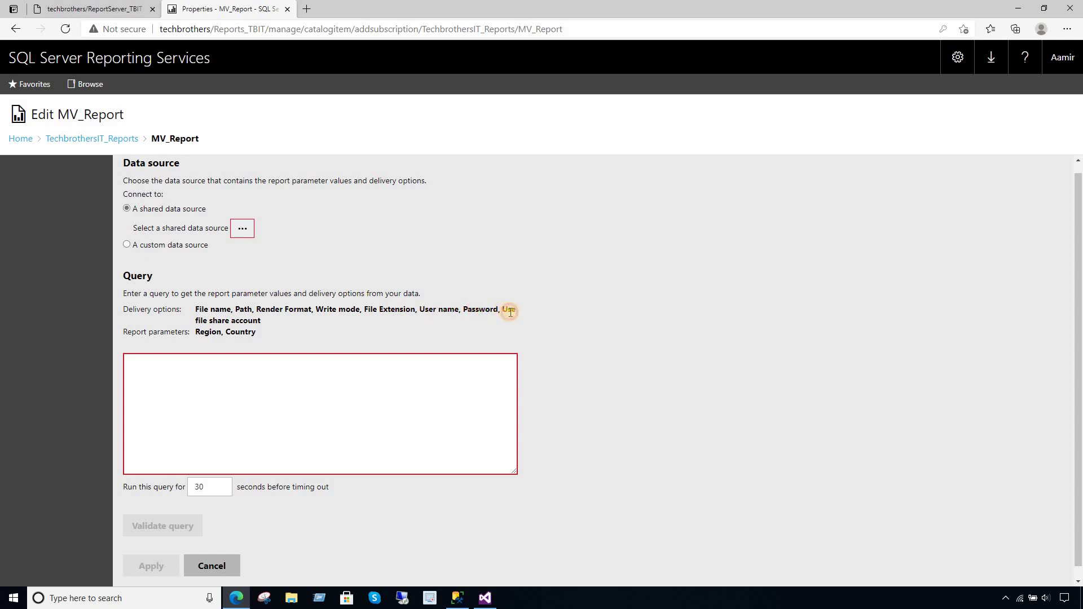
{"action": "left_click_drag", "start_coordinate": [463, 310], "coordinate": [509, 318]}
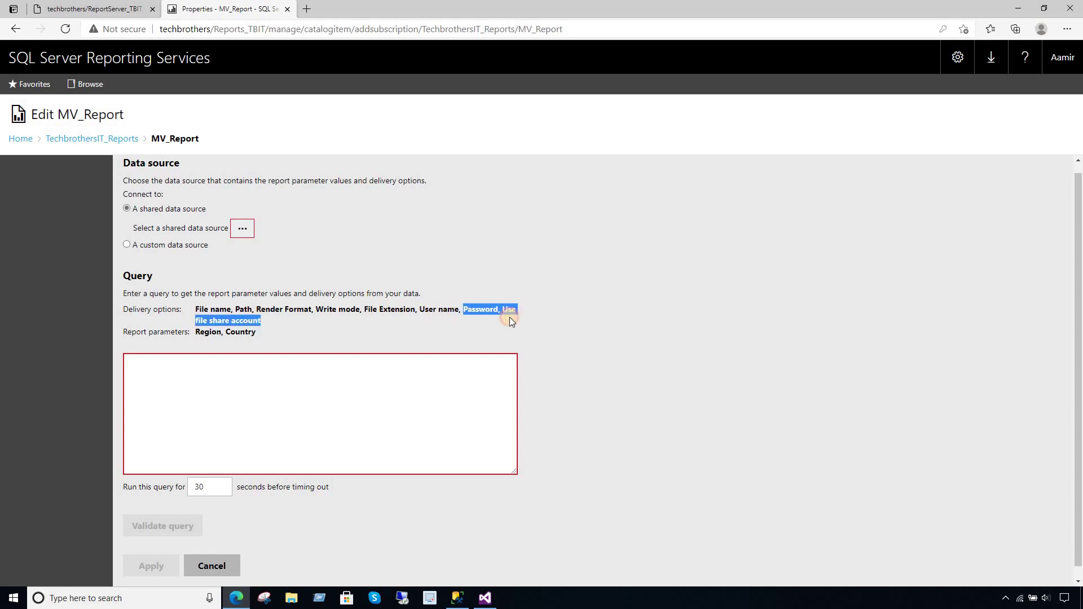
{"action": "left_click", "coordinate": [225, 335]}
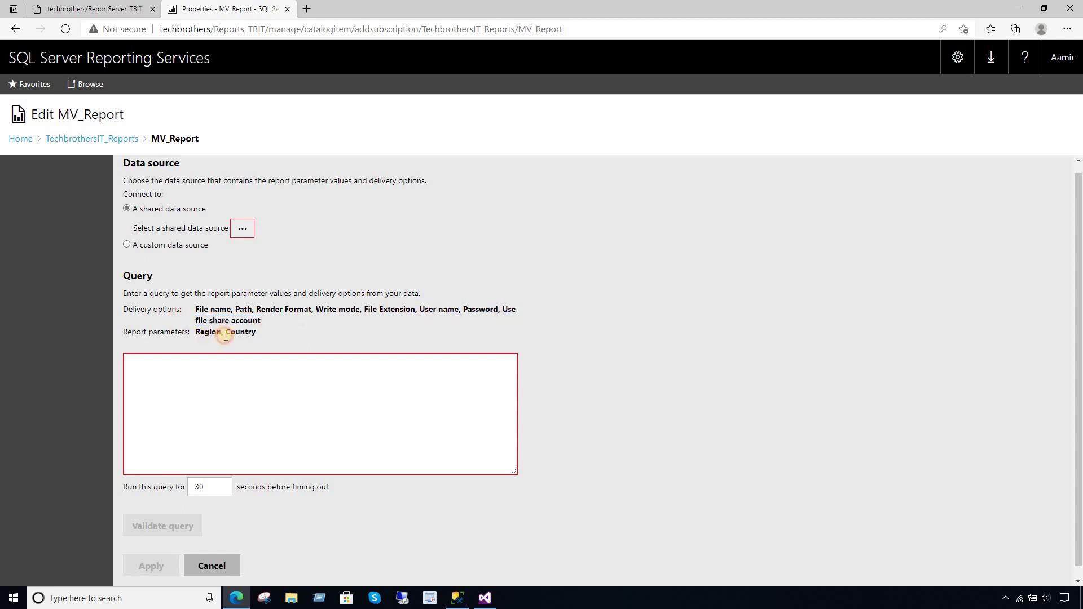
{"action": "left_click_drag", "start_coordinate": [272, 331], "coordinate": [197, 332]}
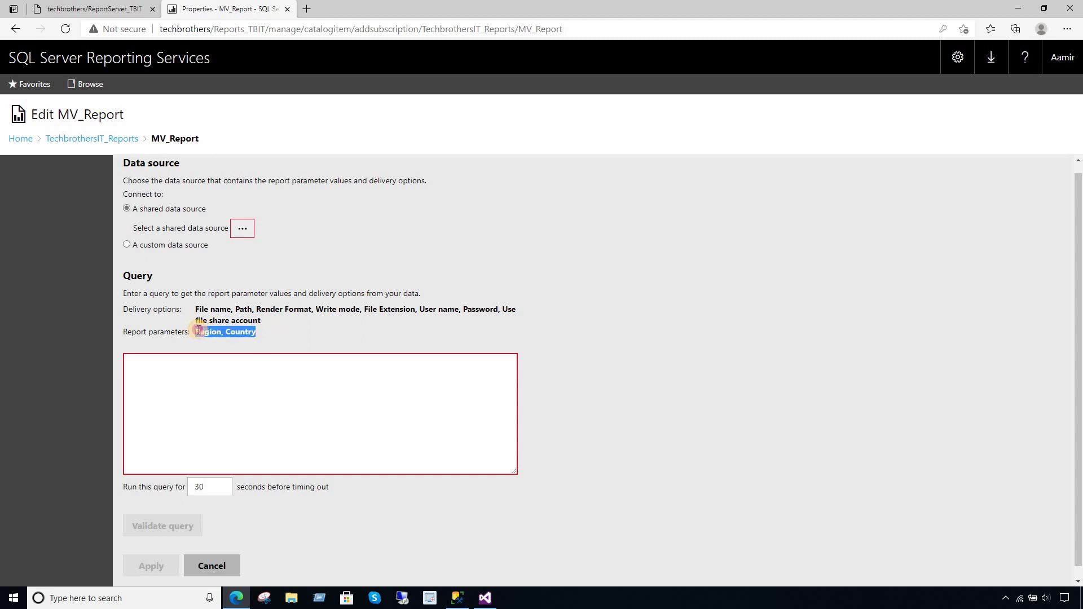
{"action": "left_click", "coordinate": [260, 321]}
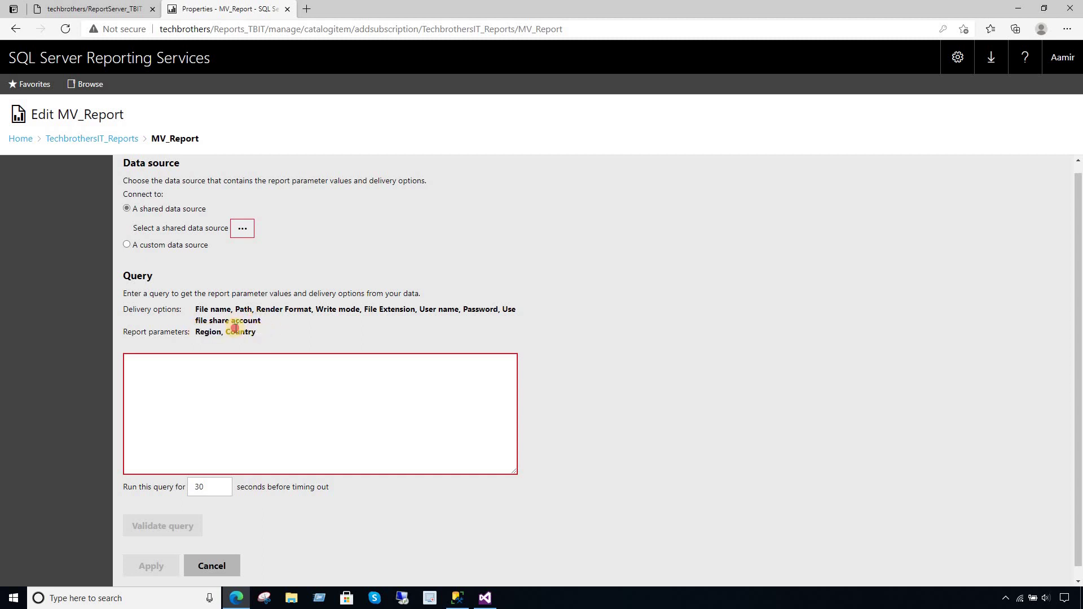
{"action": "left_click_drag", "start_coordinate": [235, 328], "coordinate": [123, 313]}
{"action": "left_click", "coordinate": [244, 384]}
{"action": "left_click", "coordinate": [457, 598]}
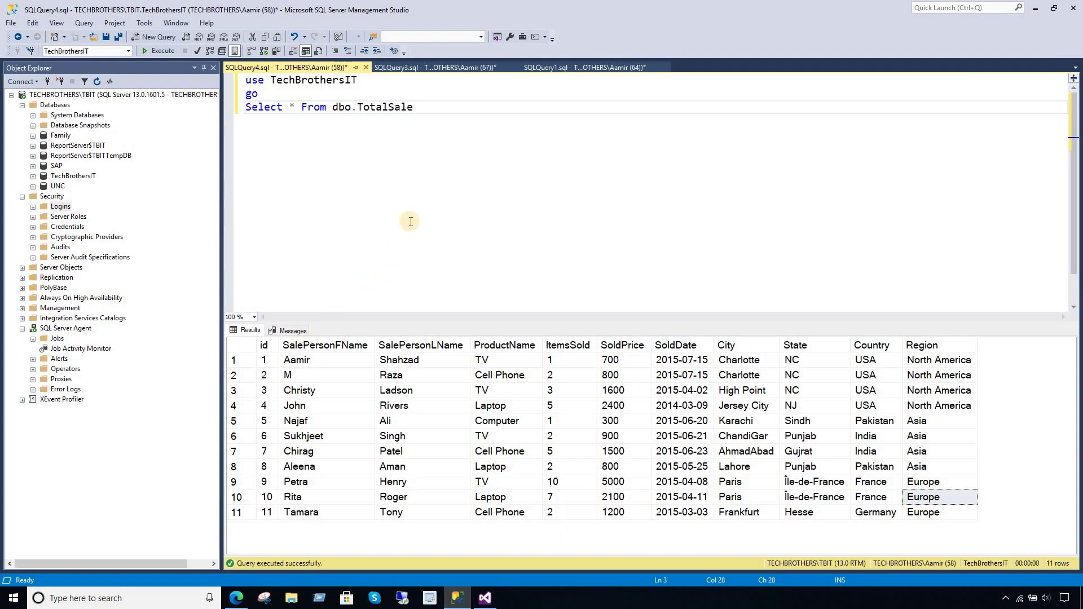
- Write and run 'Select Region,Country from dbo.TotalSale' on a new line
{"action": "key", "text": "Return"}
{"action": "key", "text": "Return"}
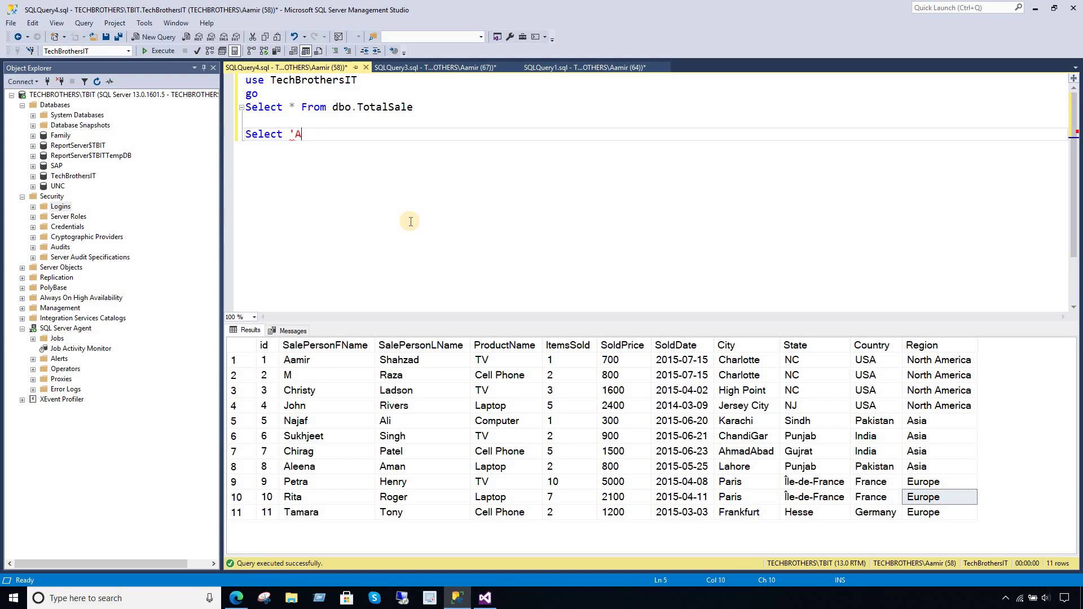
{"action": "type", "text": "Select Region,Country"}
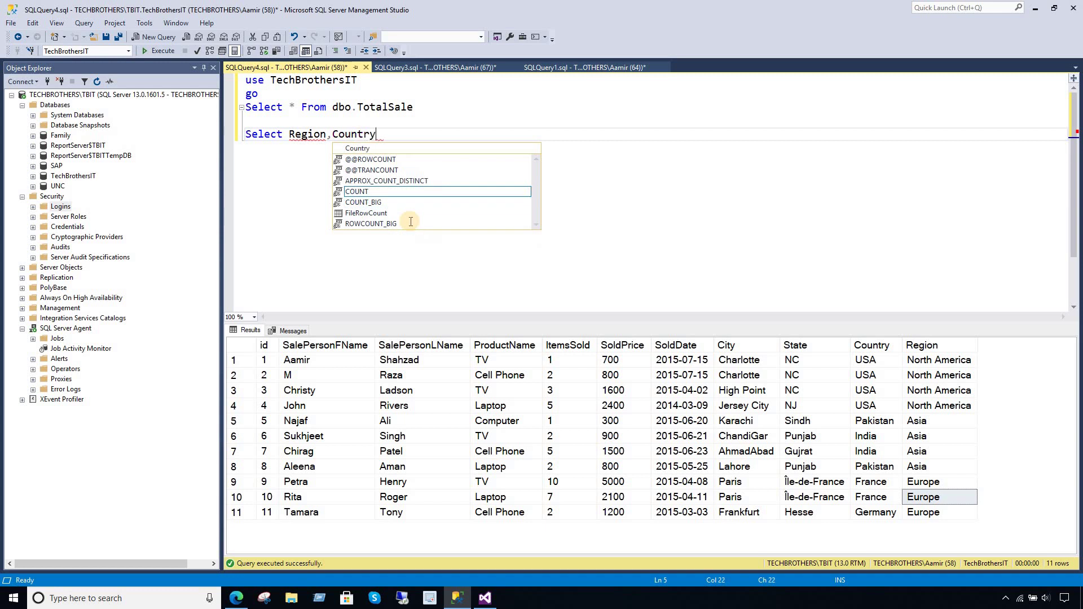
{"action": "type", "text": " from dbo.tal"}
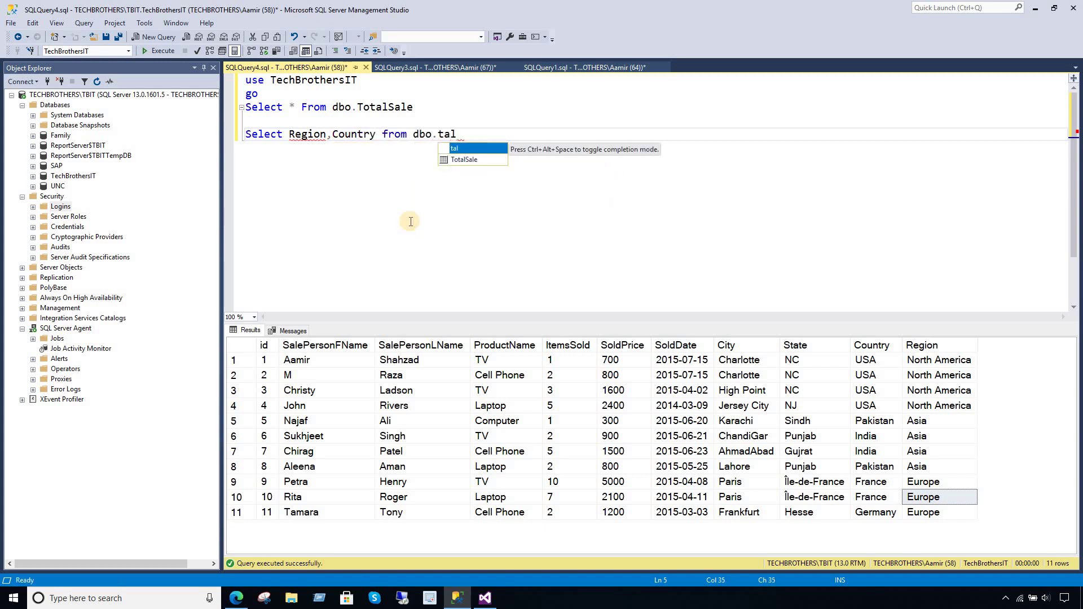
{"action": "key", "text": "Escape"}
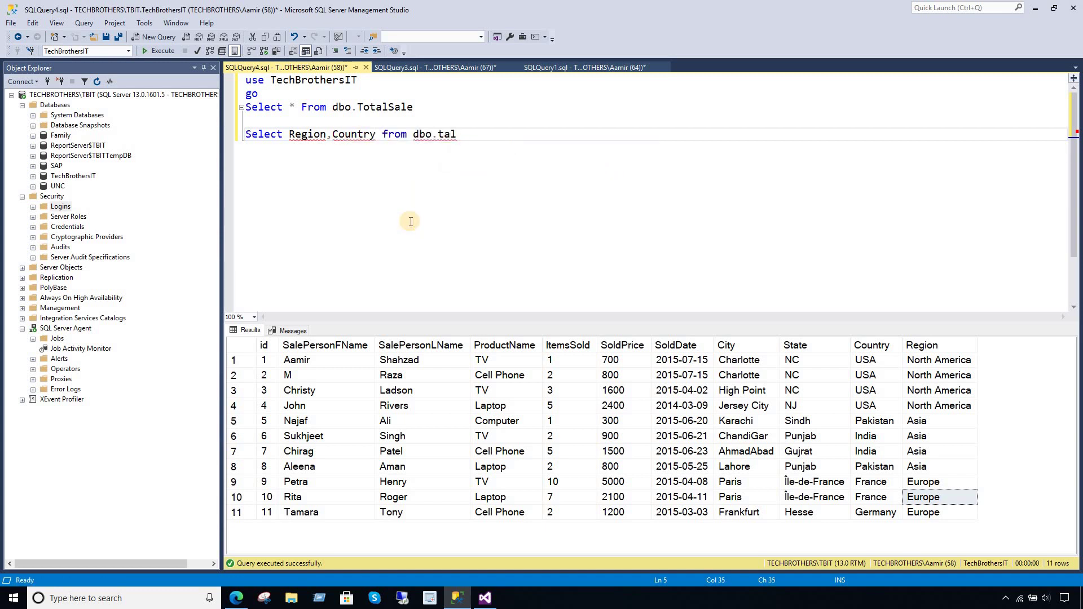
{"action": "double_click", "coordinate": [445, 135]}
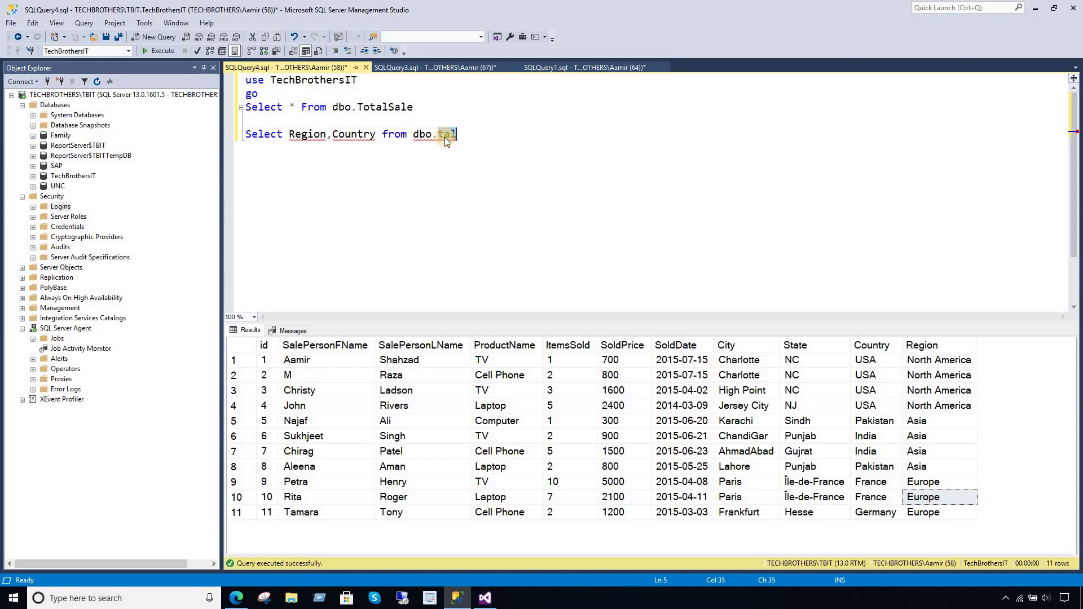
{"action": "type", "text": "Total"}
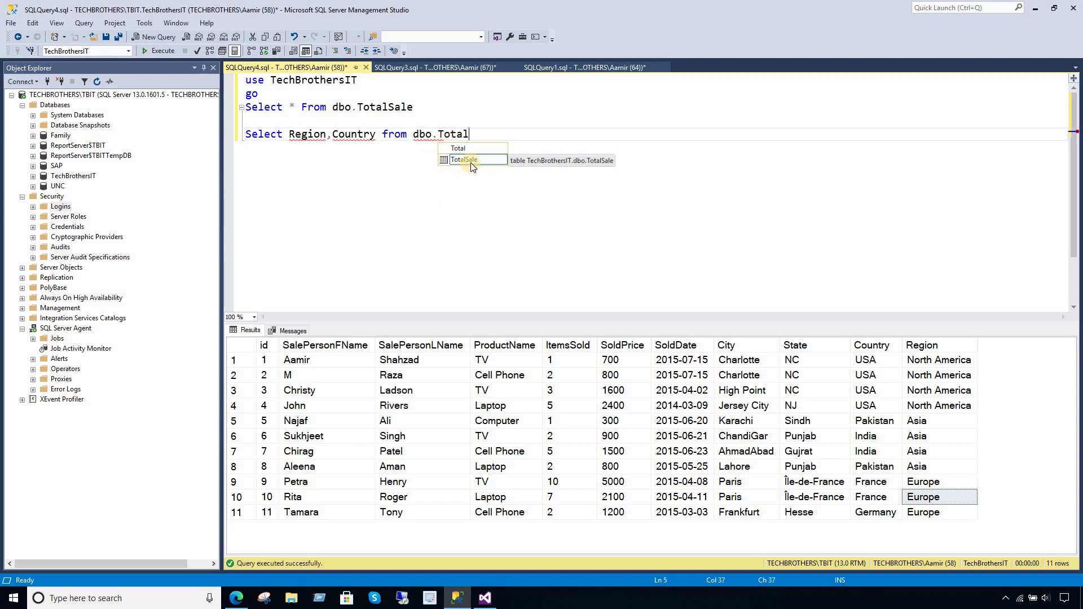
{"action": "double_click", "coordinate": [471, 162]}
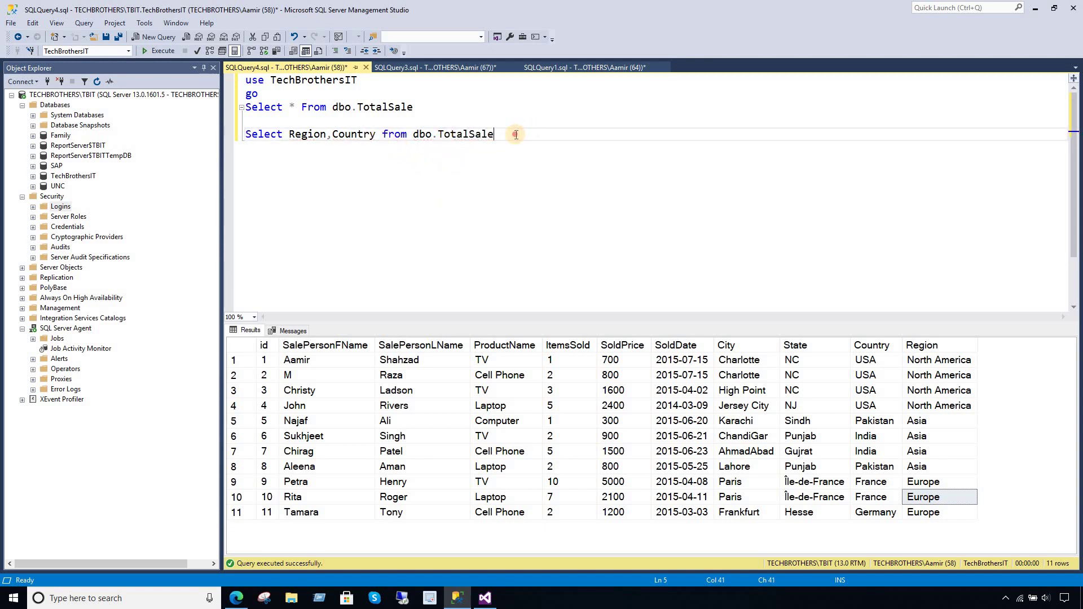
{"action": "left_click_drag", "start_coordinate": [513, 135], "coordinate": [165, 139]}
{"action": "left_click", "coordinate": [159, 51]}
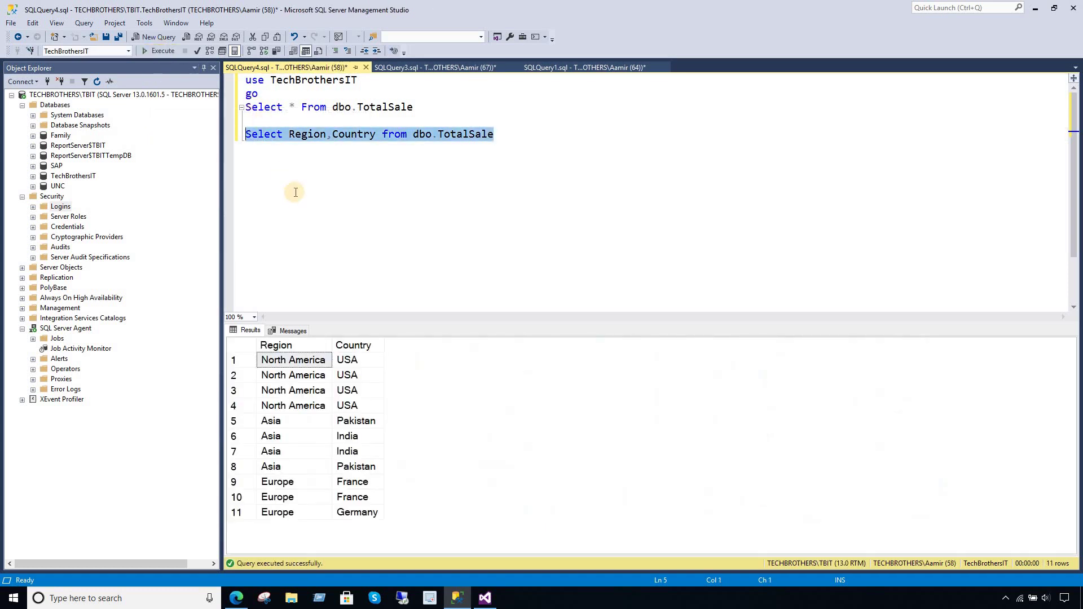
- Note the repeated Asia–India rows in the 11 results and insert 'distinct' before Region
{"action": "left_click", "coordinate": [318, 174]}
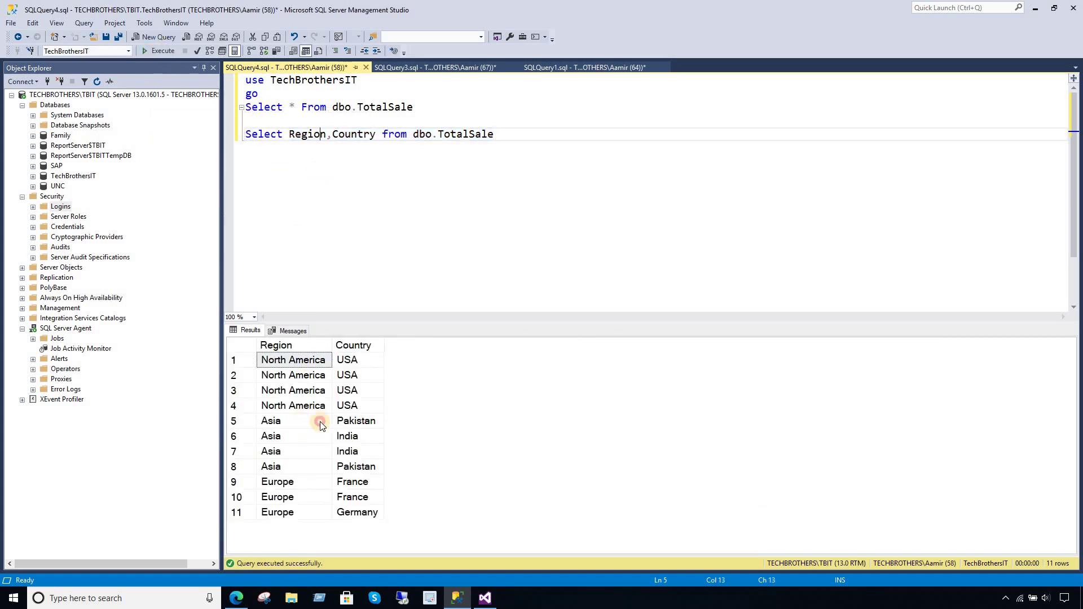
{"action": "left_click_drag", "start_coordinate": [320, 422], "coordinate": [319, 451]}
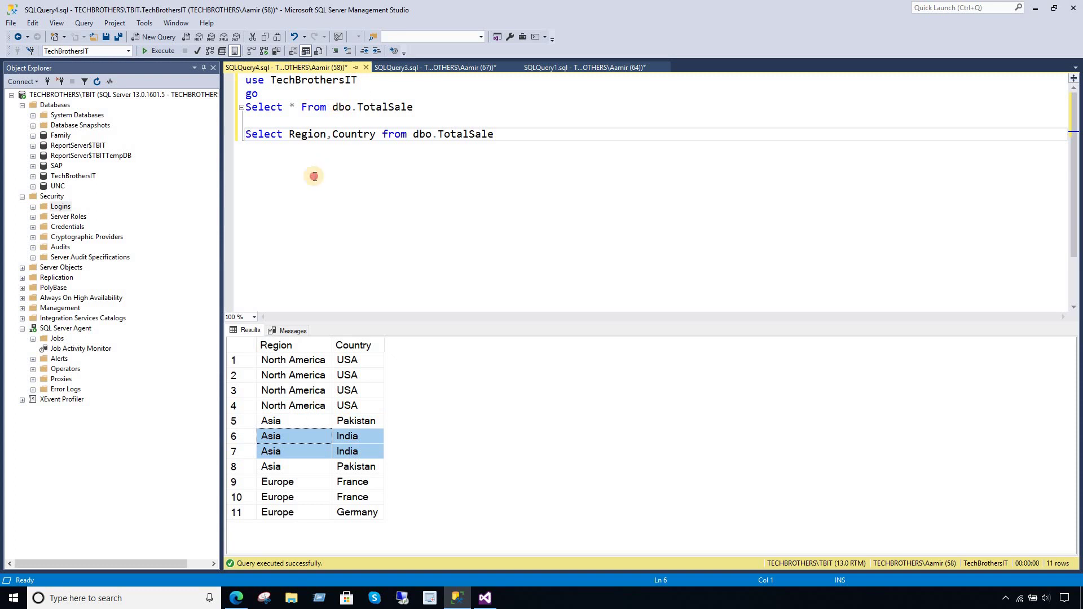
{"action": "left_click", "coordinate": [314, 134]}
{"action": "left_click", "coordinate": [290, 133]}
{"action": "type", "text": "distinct"}
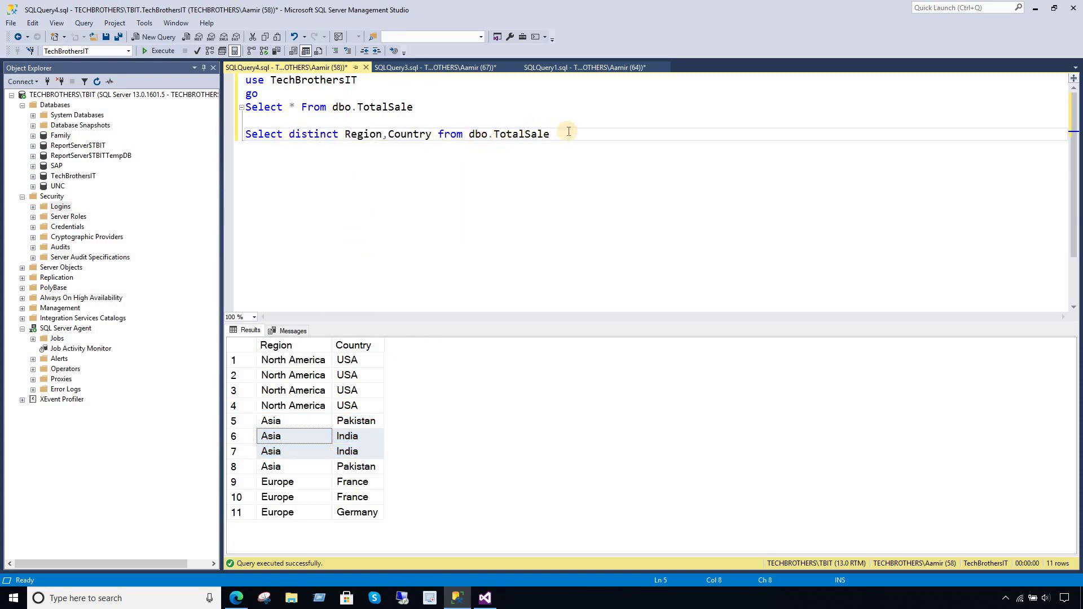
- Run the distinct Region,Country query and review the five pairs, starting with Asia–India
{"action": "left_click_drag", "start_coordinate": [568, 132], "coordinate": [282, 121]}
{"action": "left_click", "coordinate": [153, 52]}
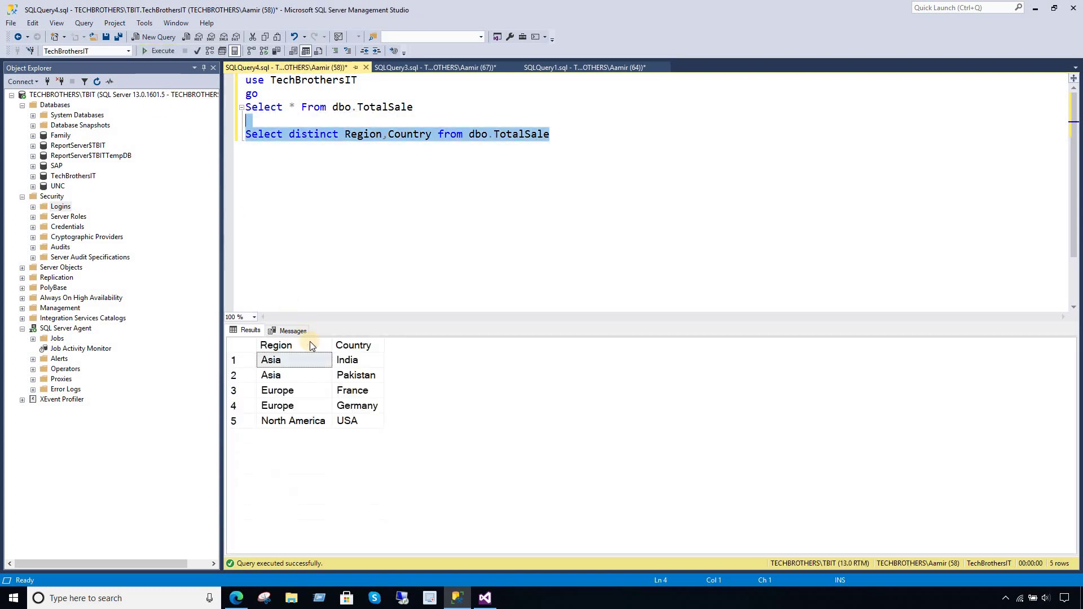
{"action": "left_click", "coordinate": [361, 360]}
{"action": "left_click_drag", "start_coordinate": [302, 359], "coordinate": [336, 391]}
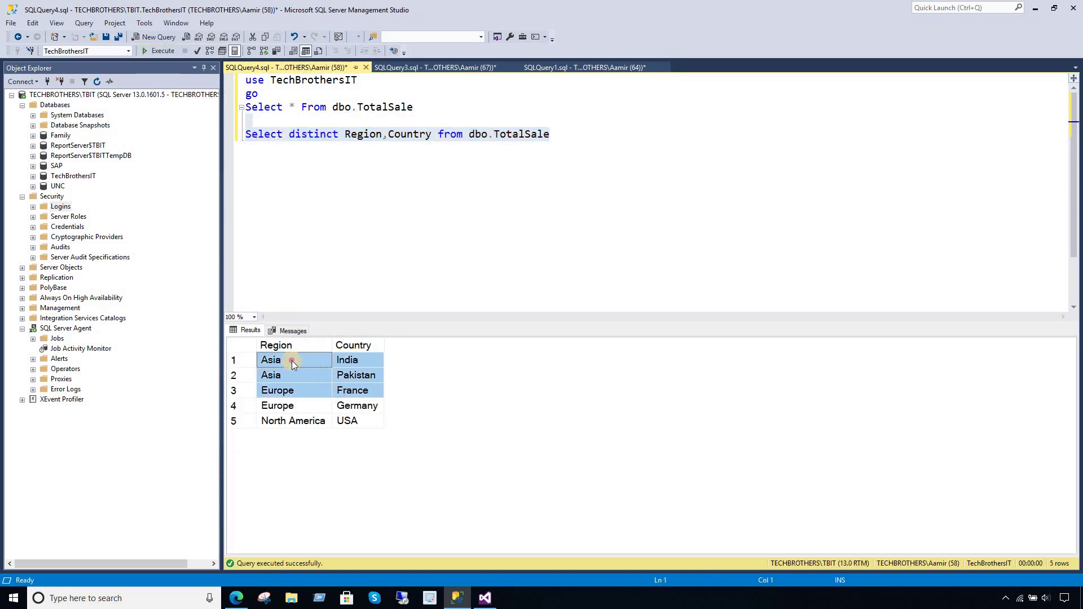
{"action": "left_click", "coordinate": [314, 364]}
{"action": "left_click", "coordinate": [317, 377]}
{"action": "left_click", "coordinate": [344, 362]}
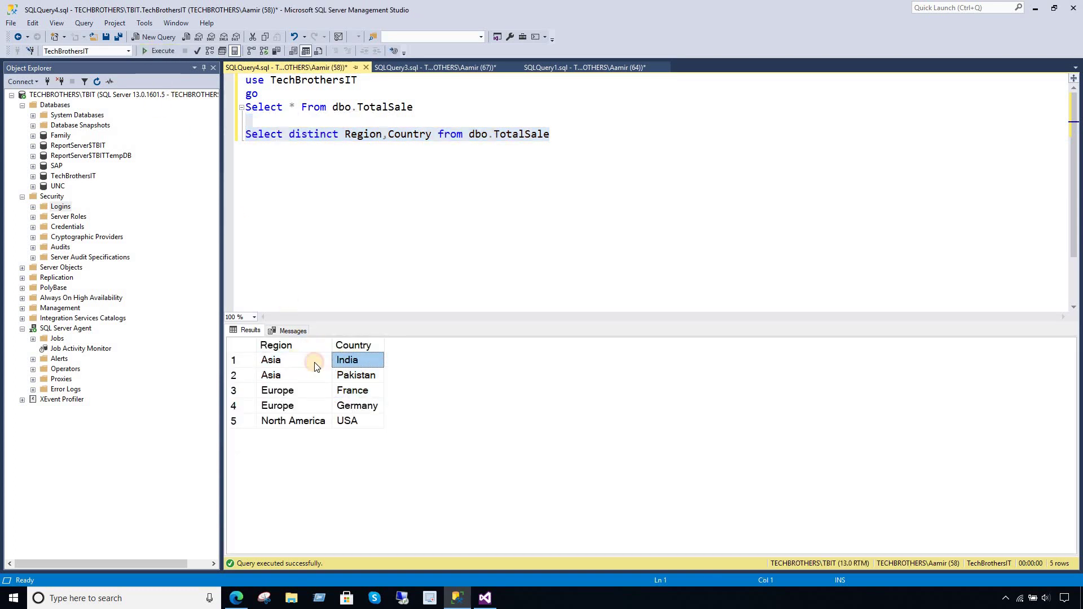
{"action": "left_click_drag", "start_coordinate": [313, 361], "coordinate": [349, 367]}
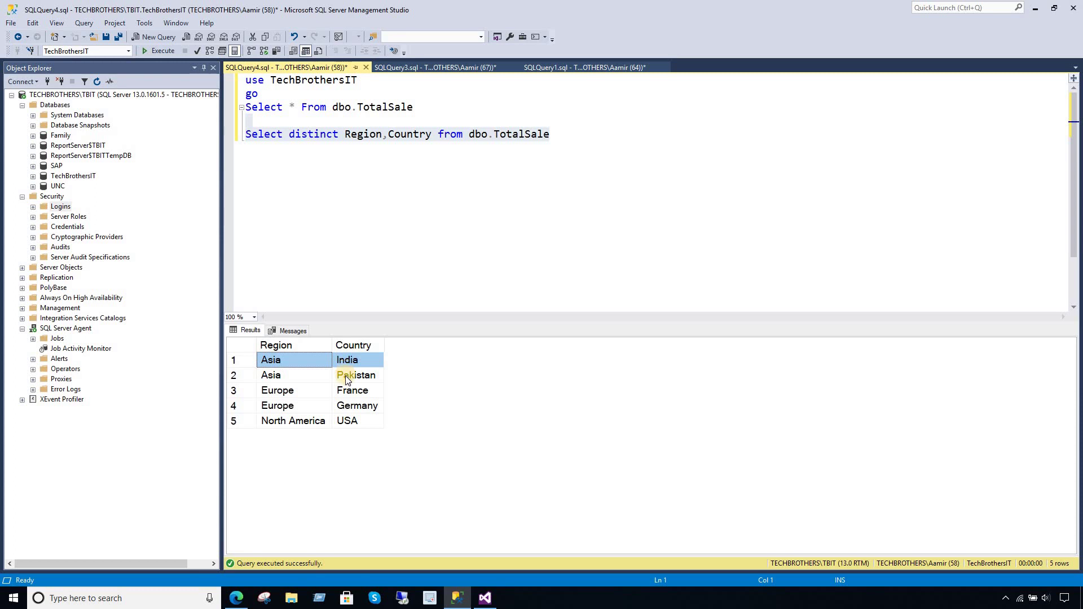
- Compare Asia's countries India and Pakistan, then Europe's France and Germany
{"action": "left_click", "coordinate": [346, 377]}
{"action": "left_click_drag", "start_coordinate": [349, 360], "coordinate": [350, 375]}
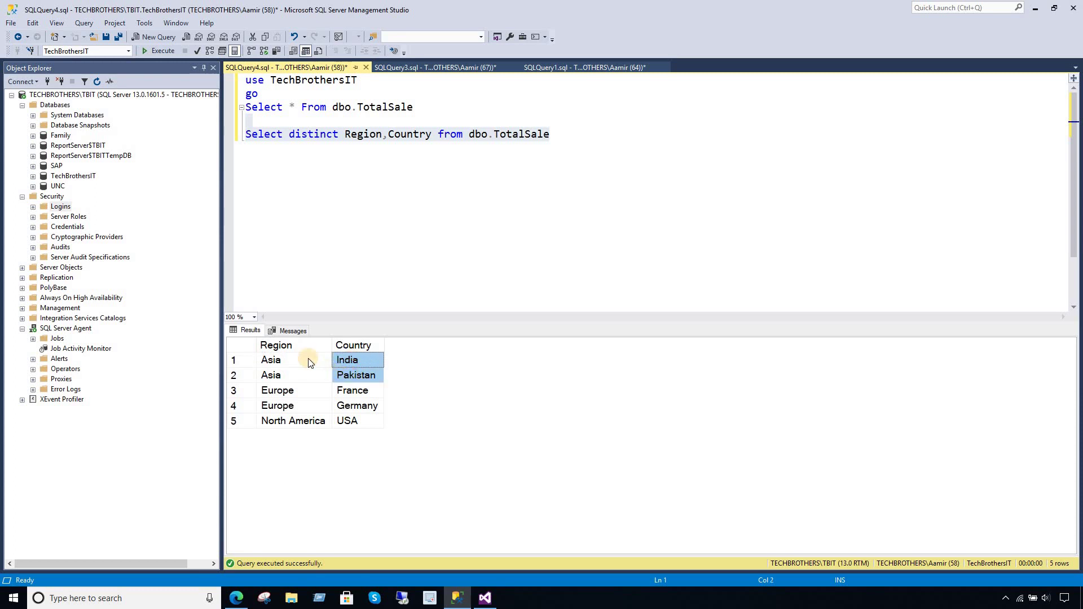
{"action": "left_click", "coordinate": [320, 360]}
{"action": "left_click", "coordinate": [356, 363]}
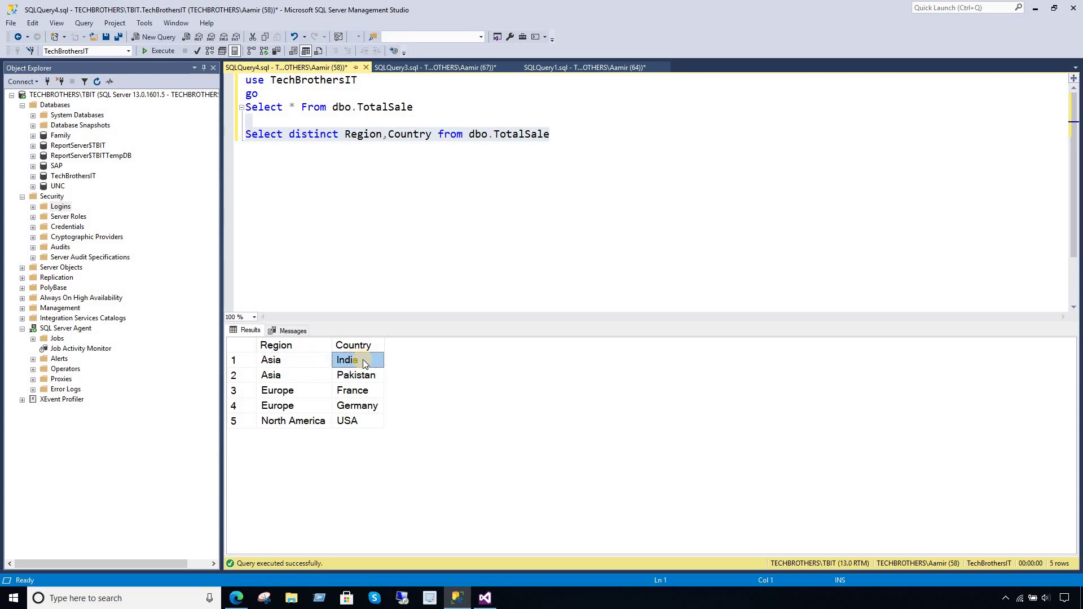
{"action": "left_click", "coordinate": [319, 376]}
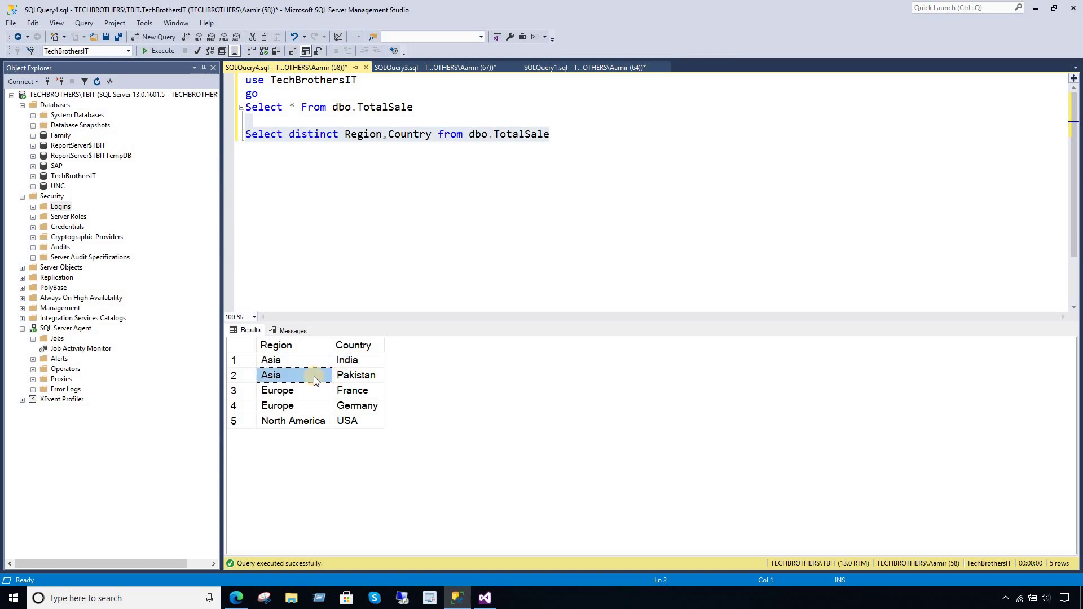
{"action": "left_click", "coordinate": [347, 377]}
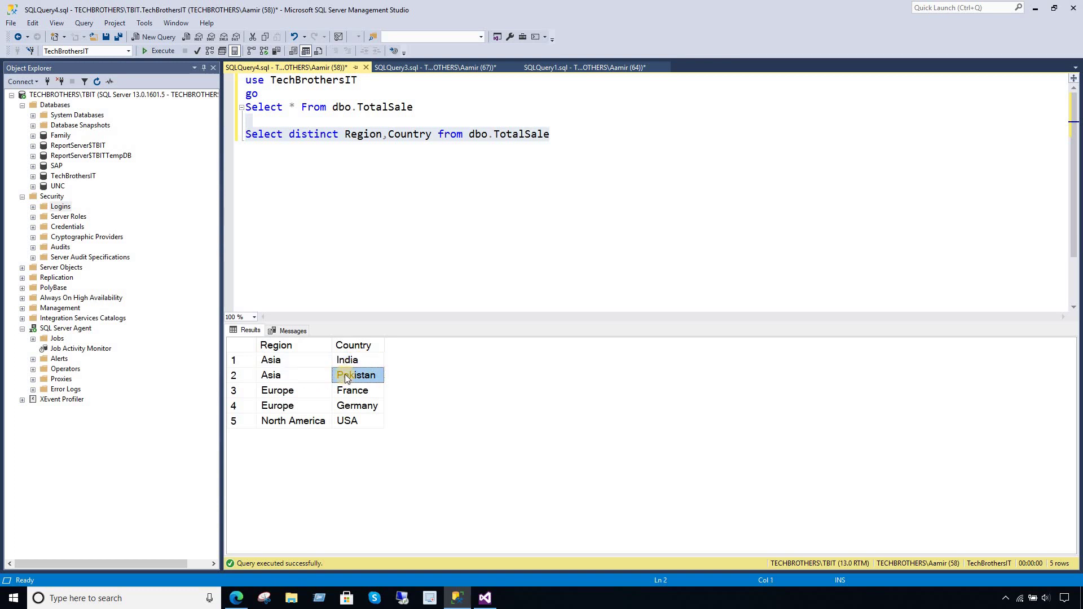
{"action": "left_click_drag", "start_coordinate": [348, 362], "coordinate": [351, 376]}
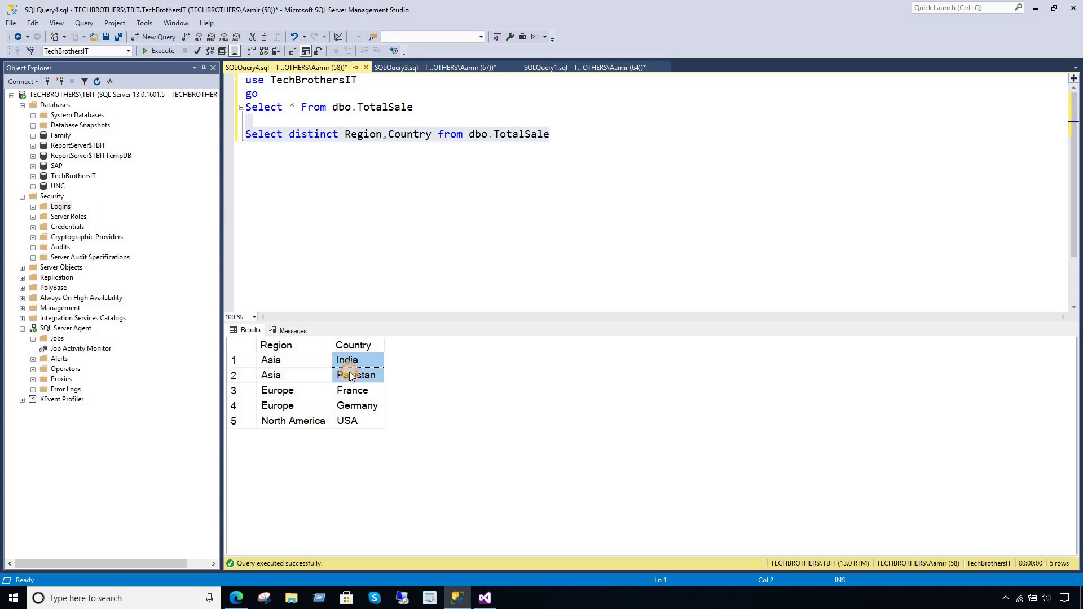
{"action": "left_click_drag", "start_coordinate": [351, 377], "coordinate": [276, 376]}
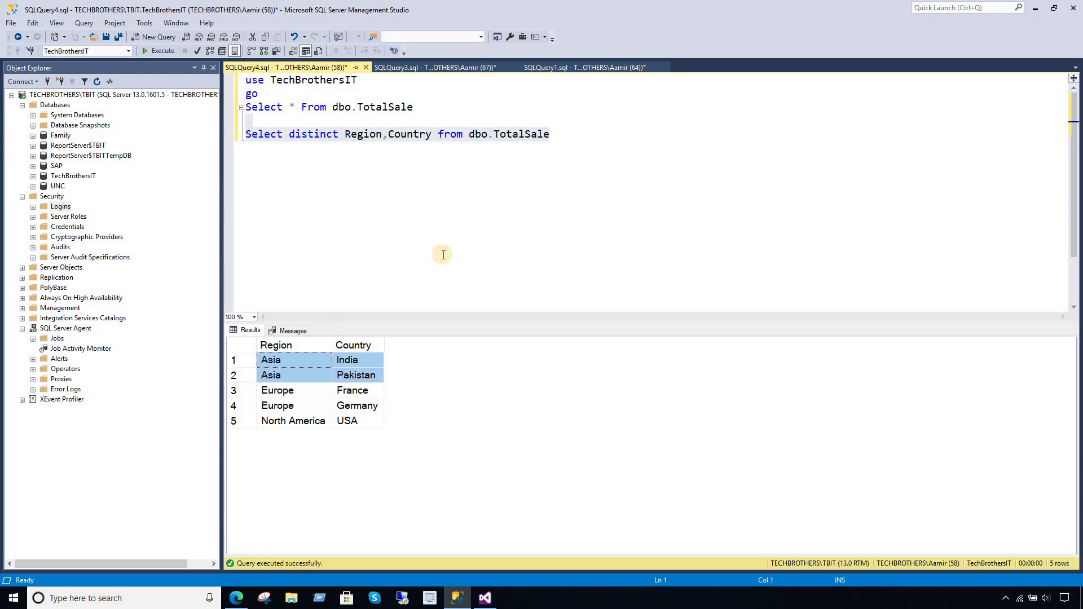
{"action": "left_click", "coordinate": [292, 391]}
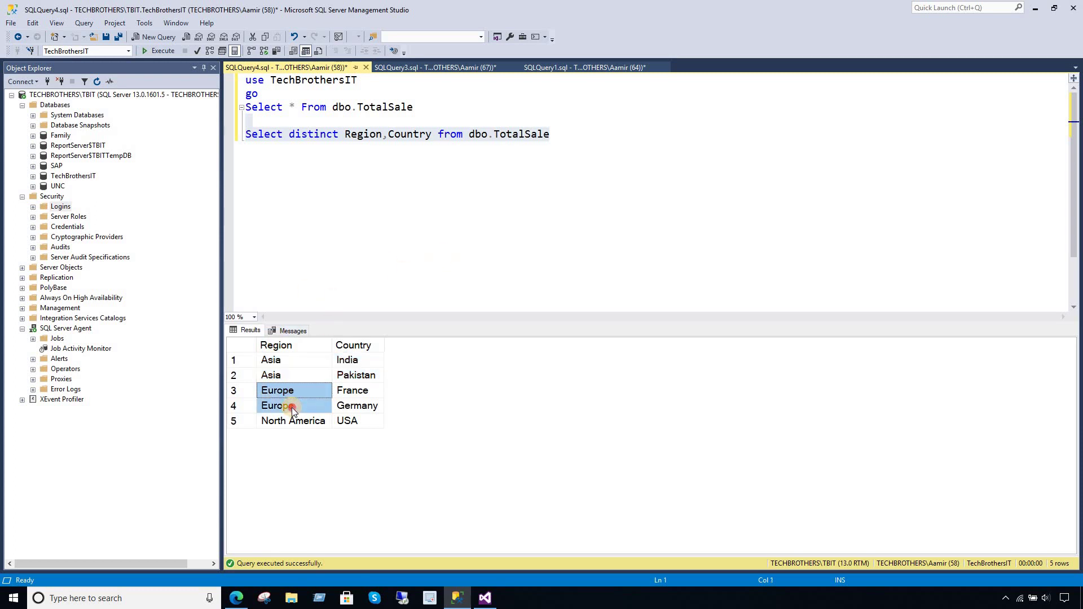
{"action": "left_click_drag", "start_coordinate": [367, 390], "coordinate": [367, 406]}
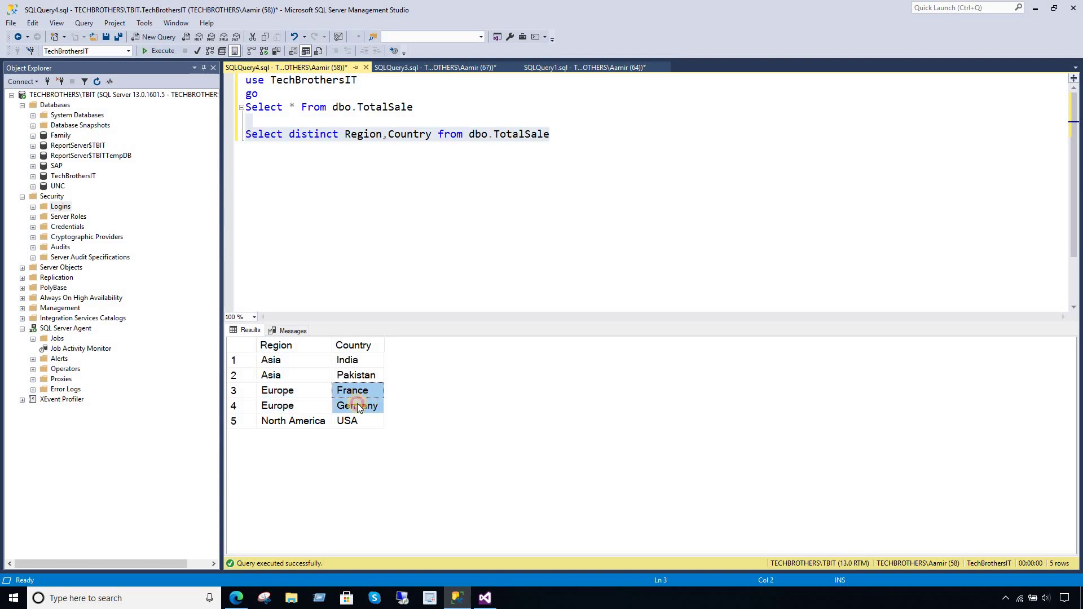
{"action": "left_click", "coordinate": [362, 390]}
- Add blank lines below the distinct query to start a new query
{"action": "left_click", "coordinate": [385, 158]}
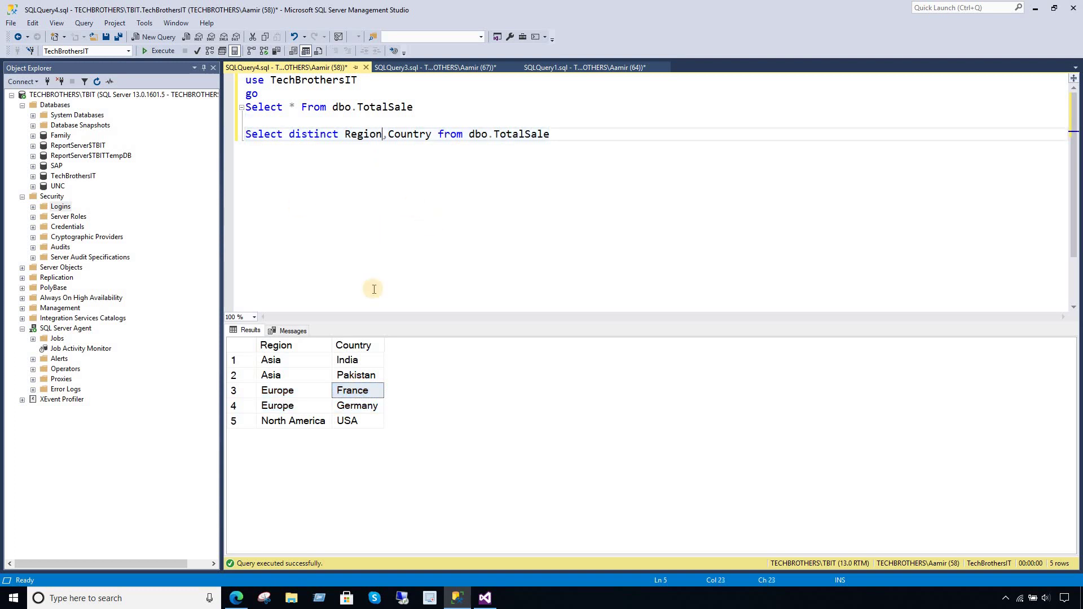
{"action": "left_click", "coordinate": [321, 365]}
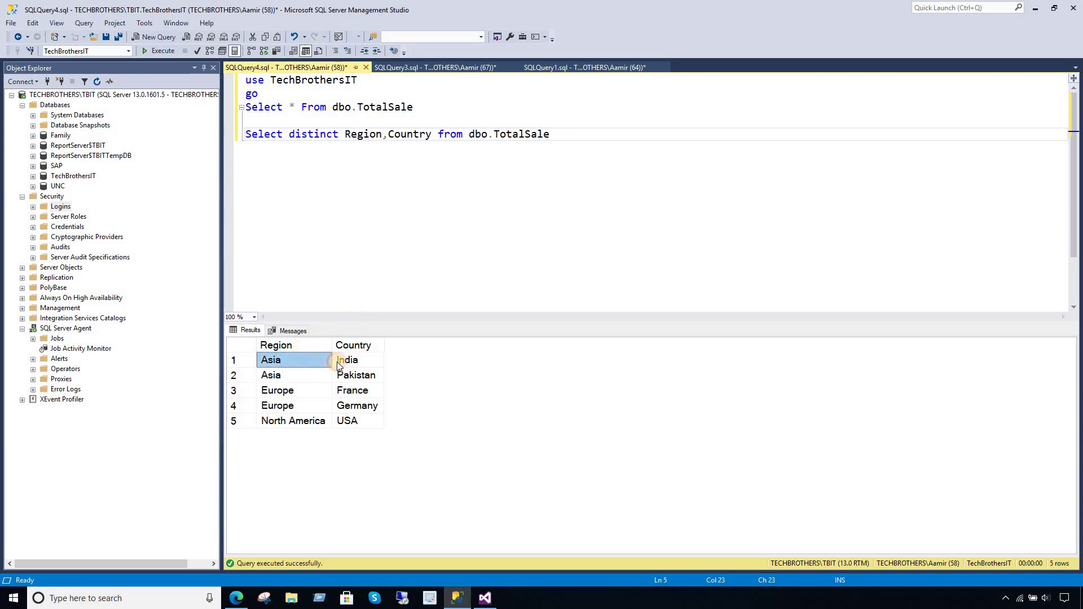
{"action": "left_click", "coordinate": [338, 364]}
{"action": "left_click", "coordinate": [601, 139]}
{"action": "key", "text": "Return"}
{"action": "key", "text": "Return"}
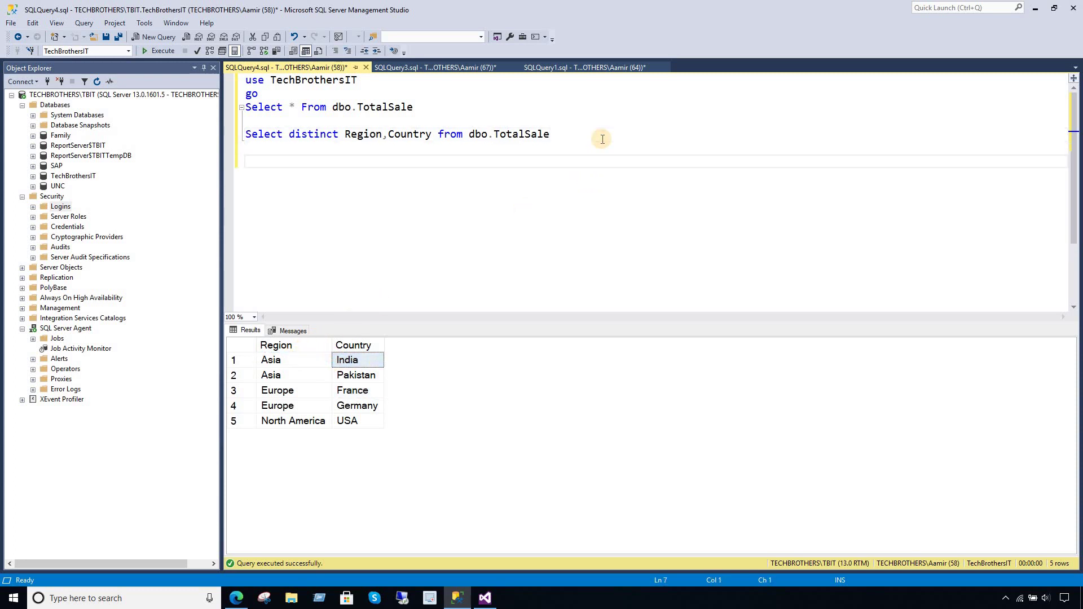
{"action": "left_click", "coordinate": [563, 136]}
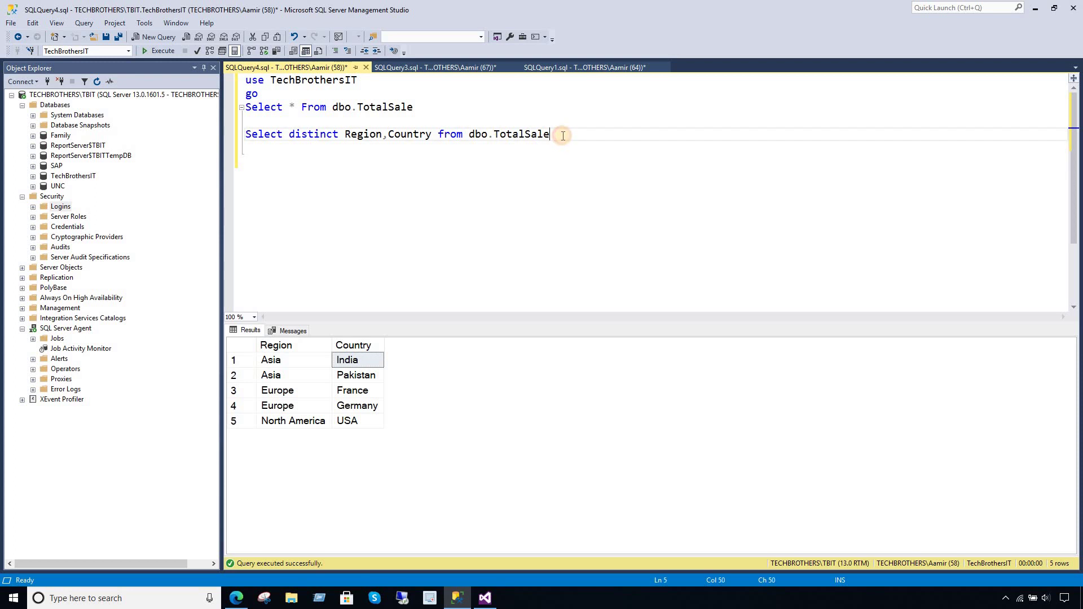
{"action": "key", "text": "Return"}
{"action": "key", "text": "Return"}
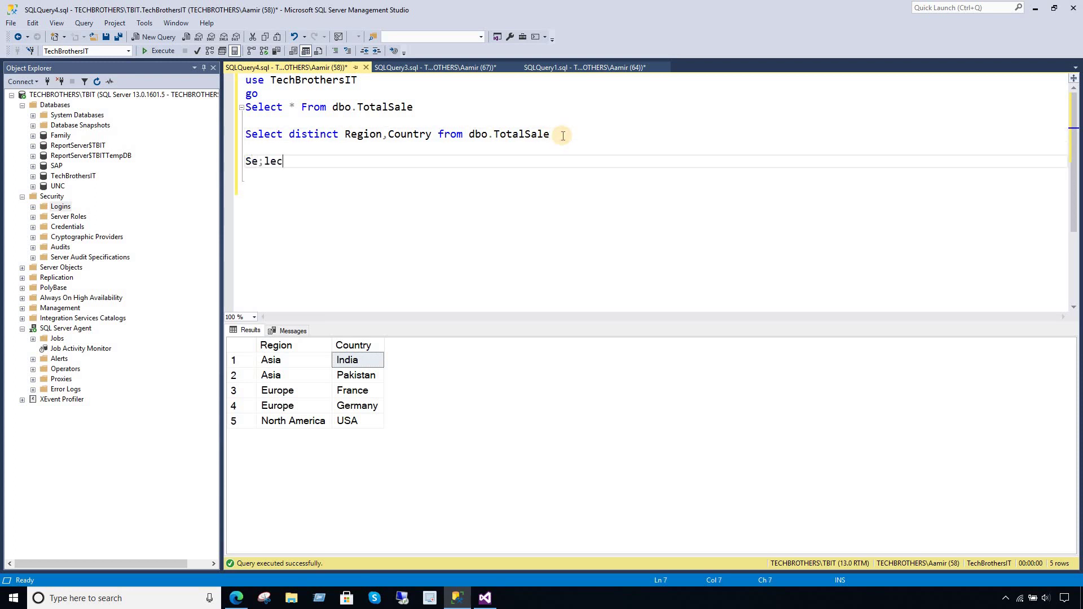
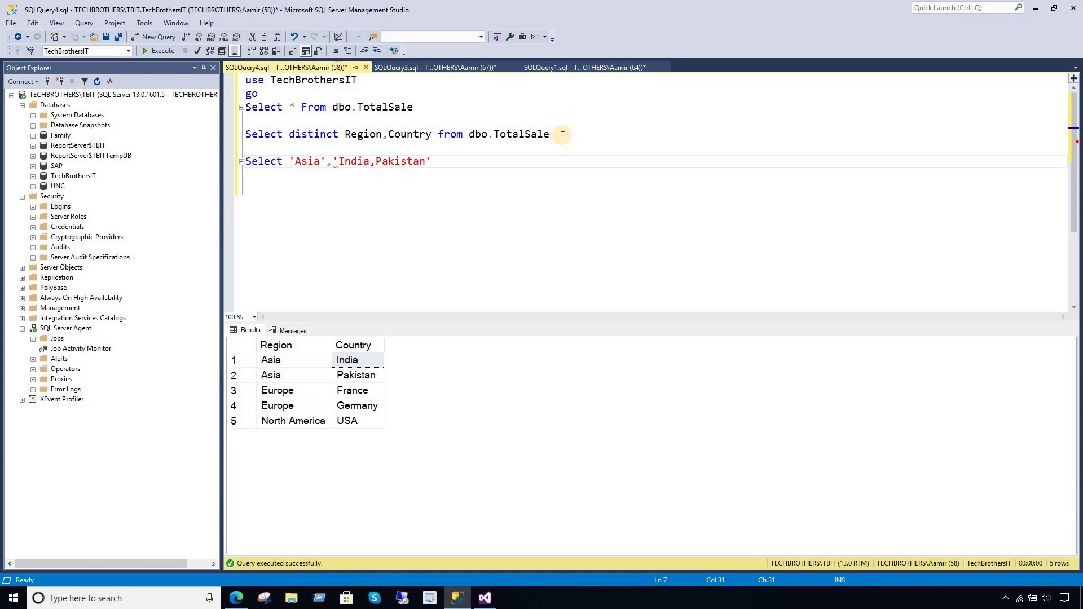
- Alias the test values on the Select line as Region, Country and FileName
{"action": "left_click", "coordinate": [326, 162]}
{"action": "type", "text": "as Region"}
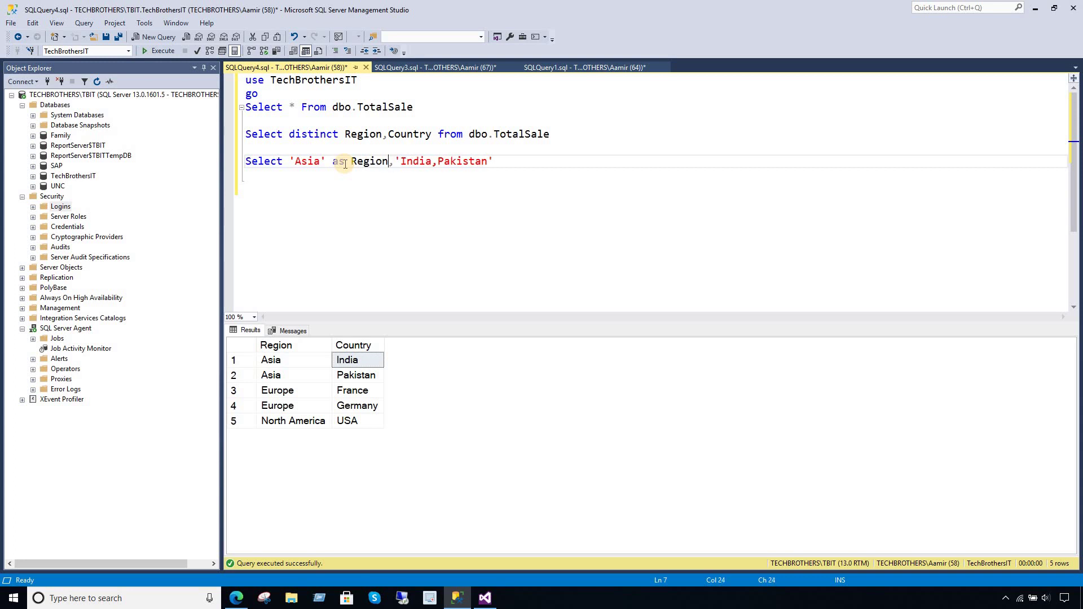
{"action": "left_click", "coordinate": [512, 162]}
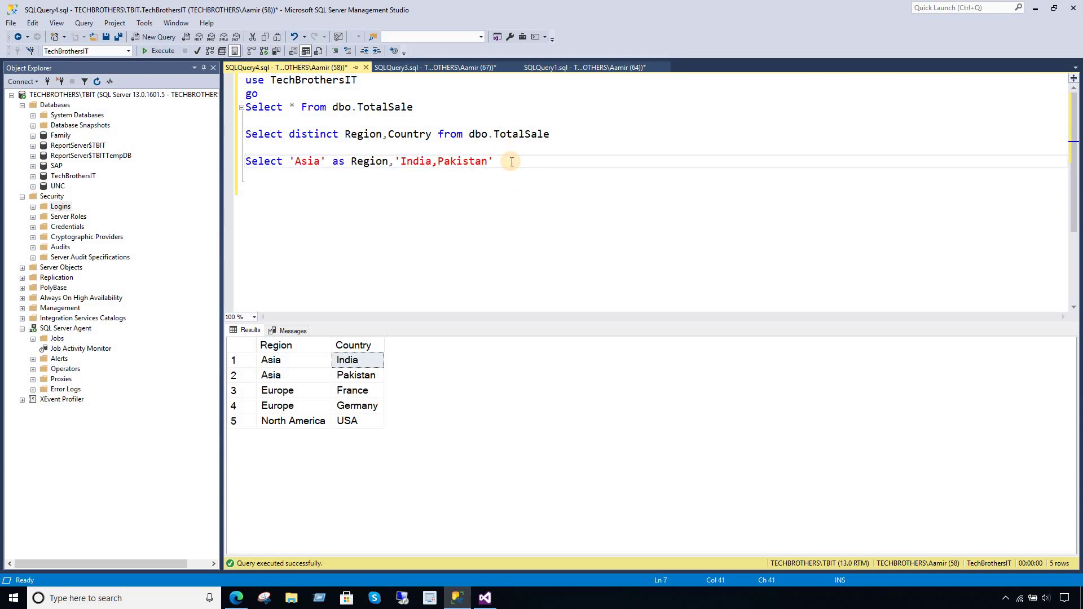
{"action": "type", "text": "as Country,"}
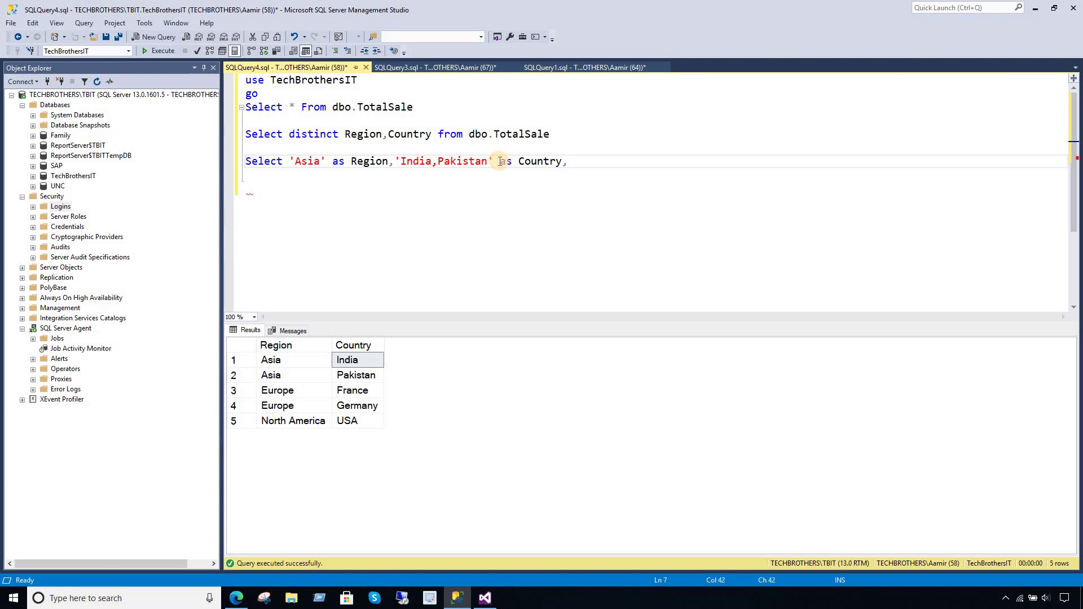
{"action": "type", "text": " 'Asia"}
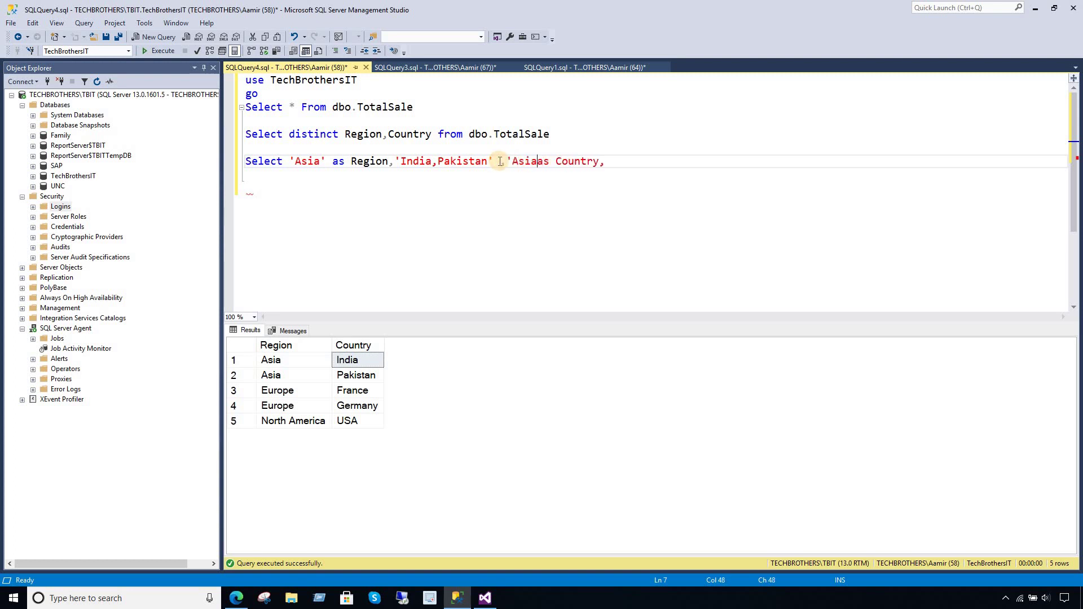
{"action": "type", "text": "' as FileName"}
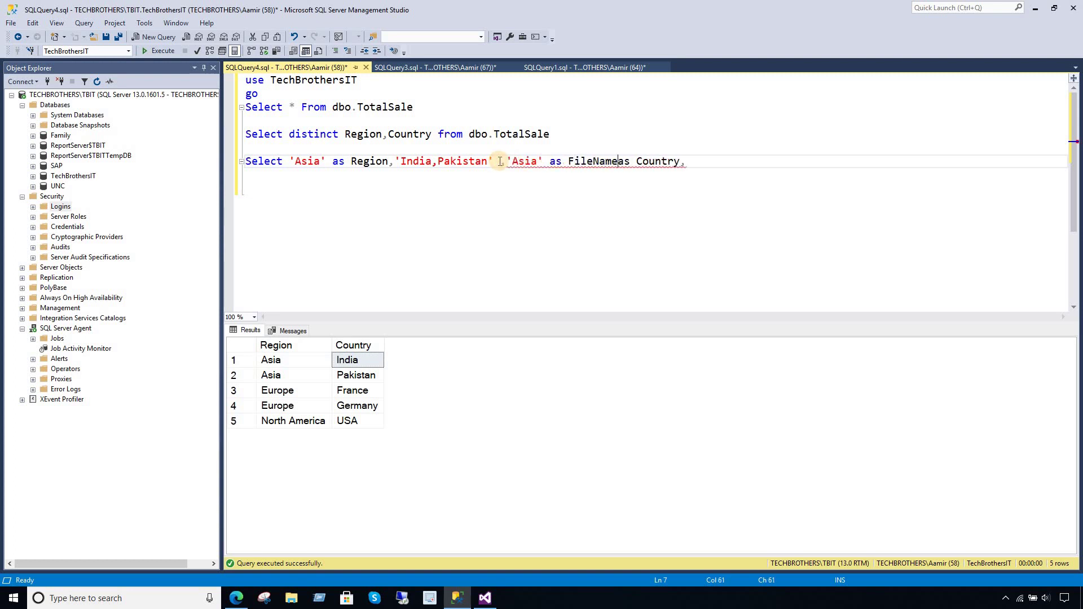
{"action": "key", "text": "Delete"}
{"action": "key", "text": "Delete"}
{"action": "key", "text": "Delete"}
{"action": "key", "text": "Delete"}
{"action": "key", "text": "Delete"}
{"action": "key", "text": "Delete"}
{"action": "key", "text": "Delete"}
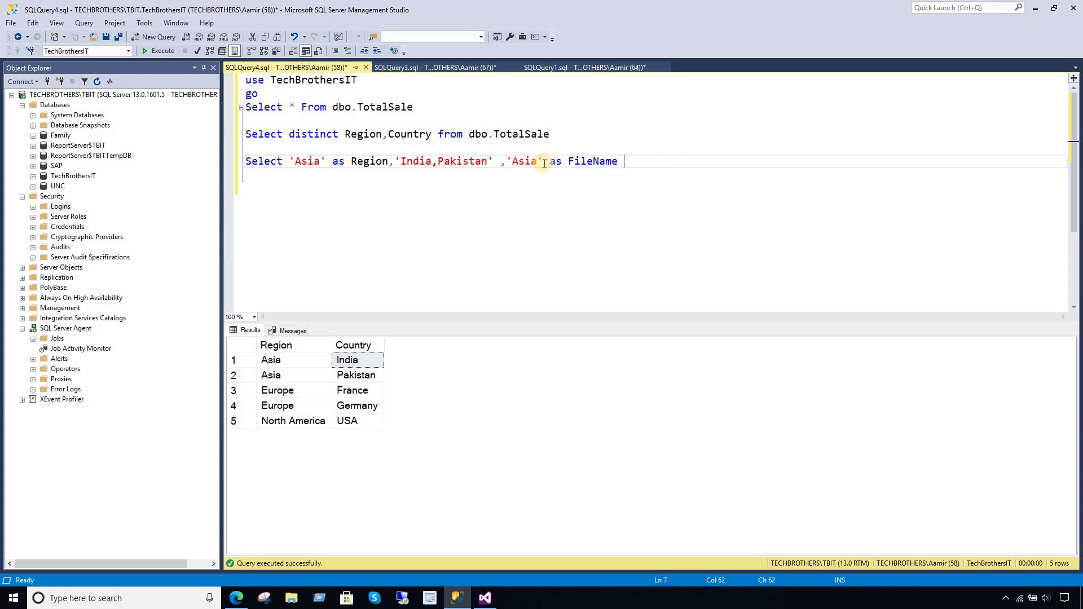
{"action": "left_click", "coordinate": [501, 161]}
{"action": "type", "text": "as Country"}
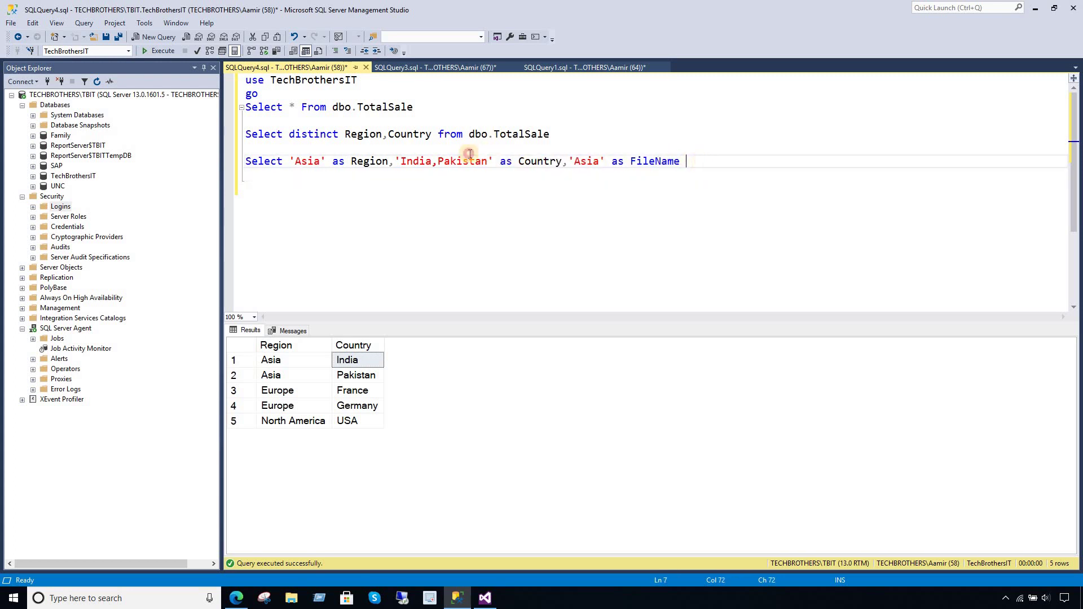
- Run the aliased line alone, check the one row with Country 'India,Pakistan', then switch to Visual Studio
{"action": "left_click_drag", "start_coordinate": [685, 162], "coordinate": [243, 148]}
{"action": "left_click", "coordinate": [163, 52]}
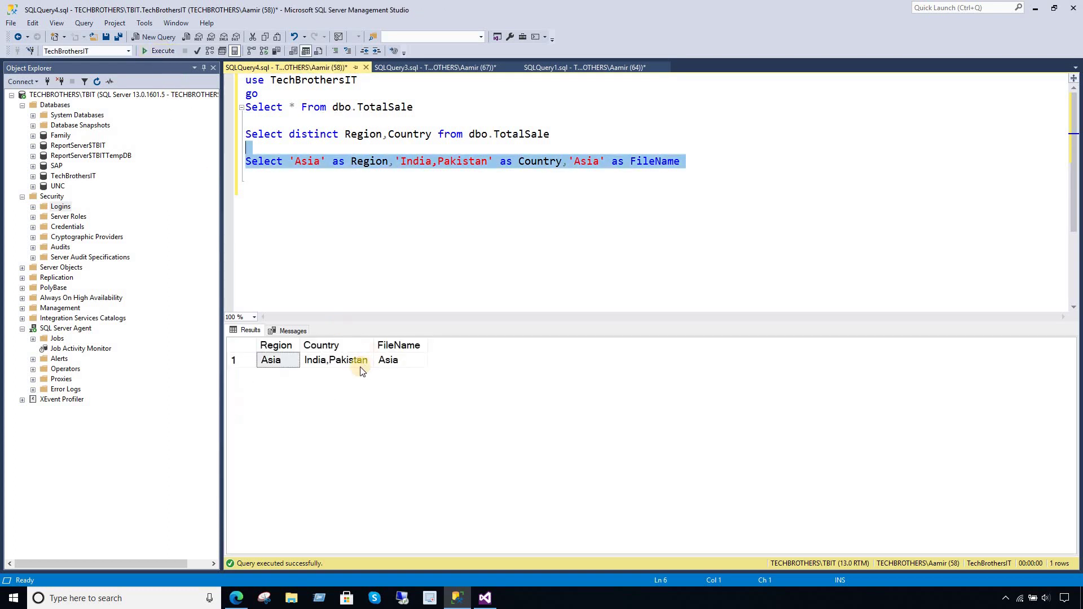
{"action": "left_click", "coordinate": [345, 367]}
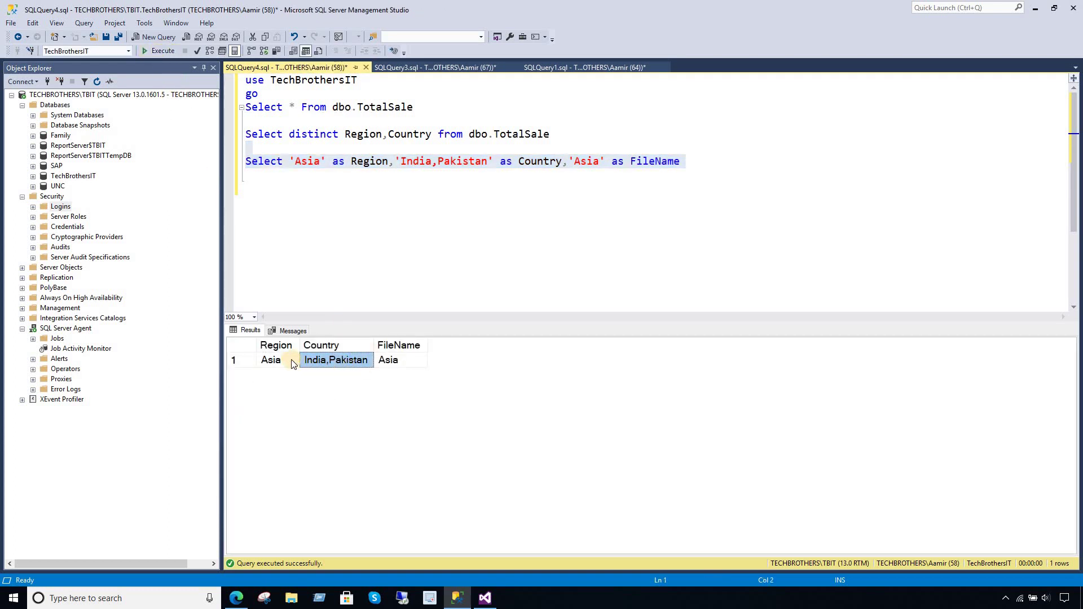
{"action": "left_click", "coordinate": [451, 249]}
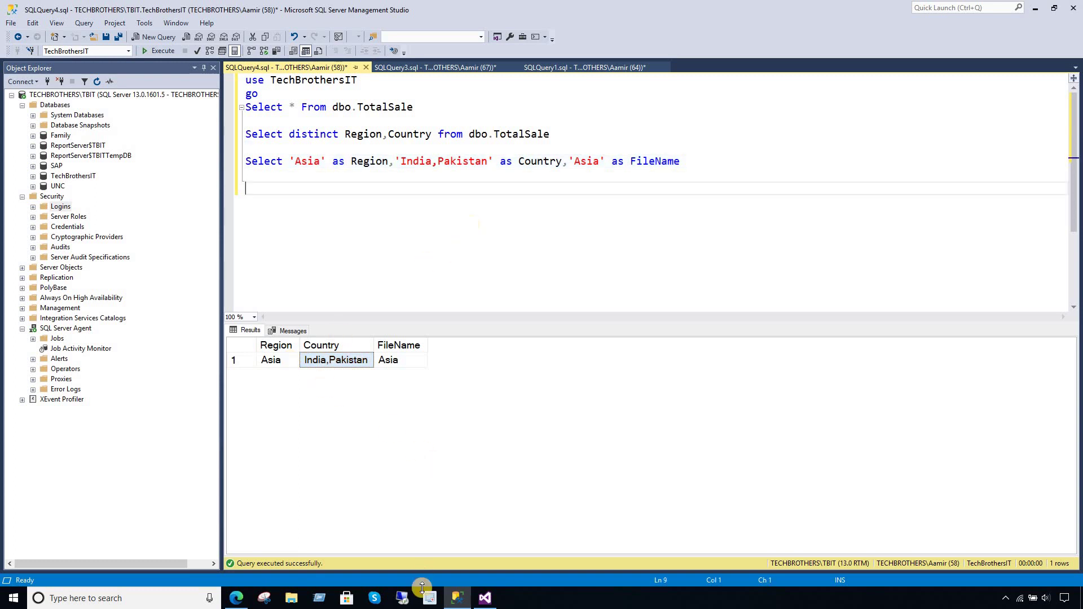
{"action": "left_click", "coordinate": [334, 355]}
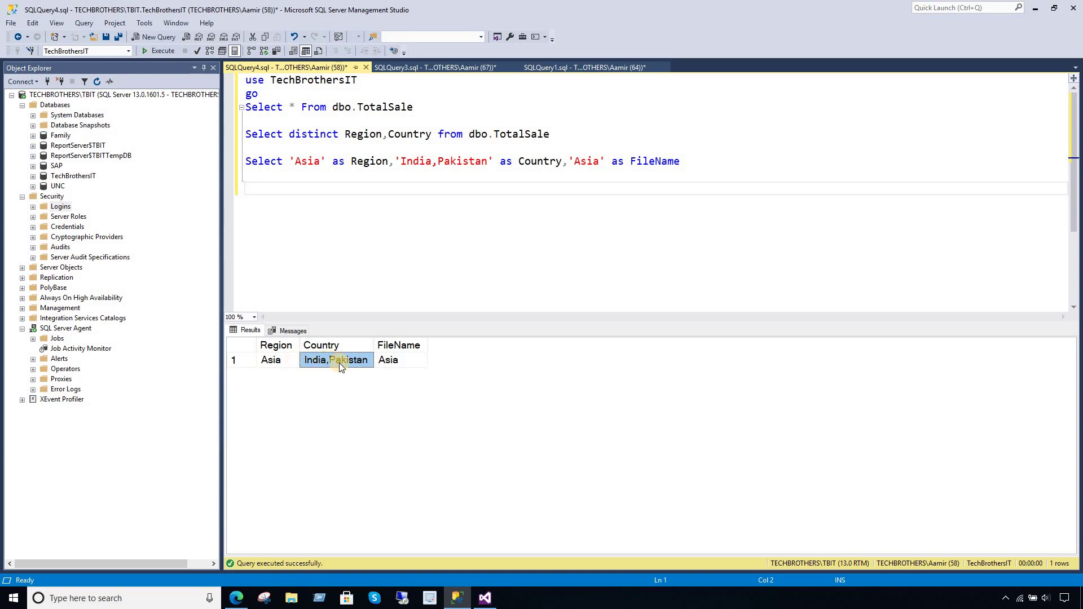
{"action": "key", "text": "alt+Tab"}
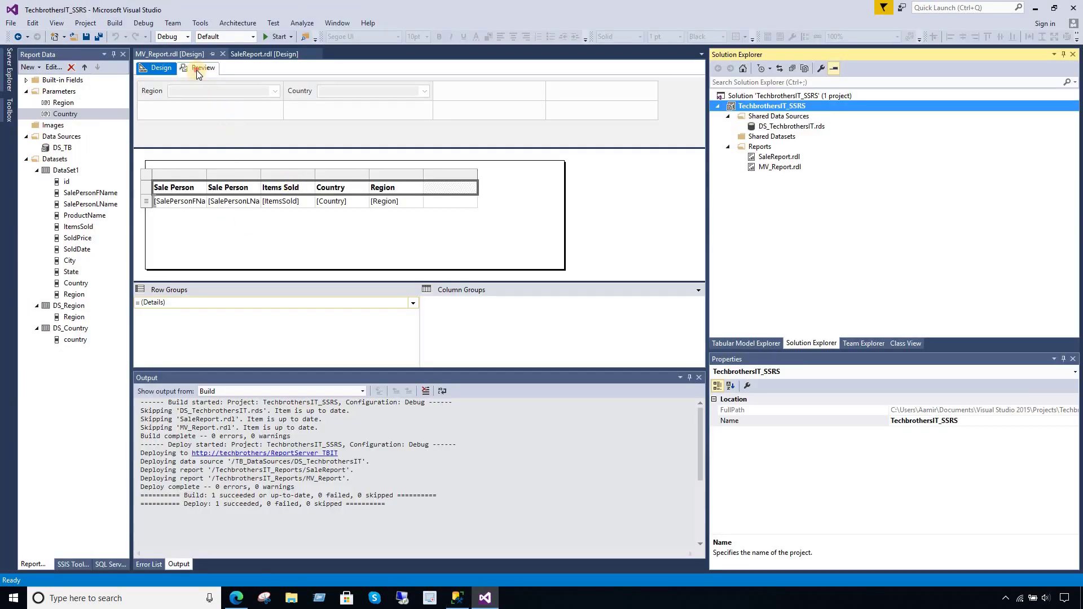
- Preview MV_Report with Region Asia, check the India and Pakistan Country values, then return to Management Studio
{"action": "left_click", "coordinate": [197, 70]}
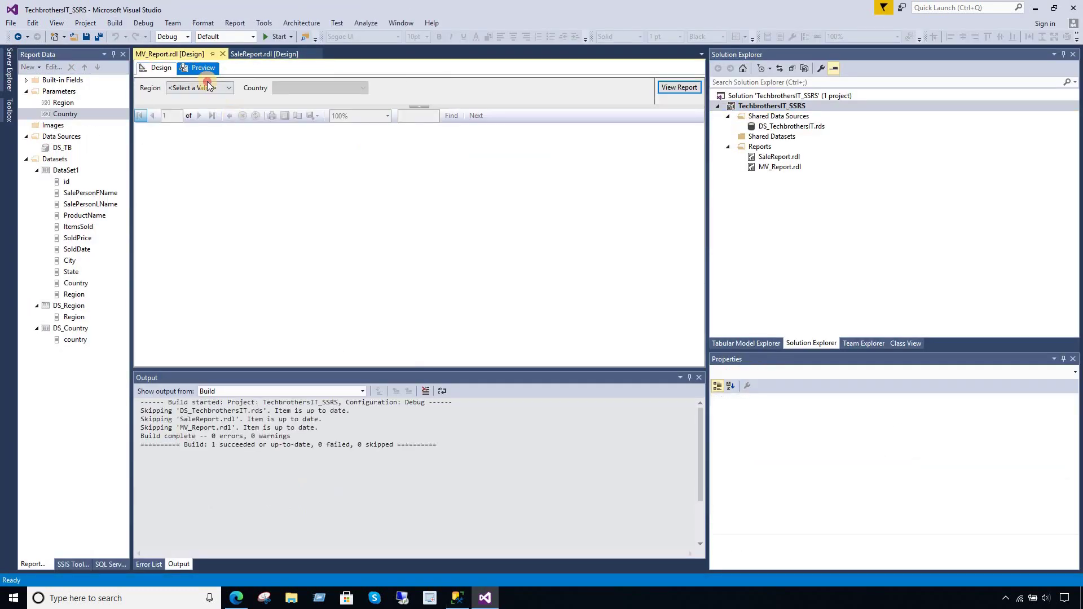
{"action": "left_click", "coordinate": [204, 89]}
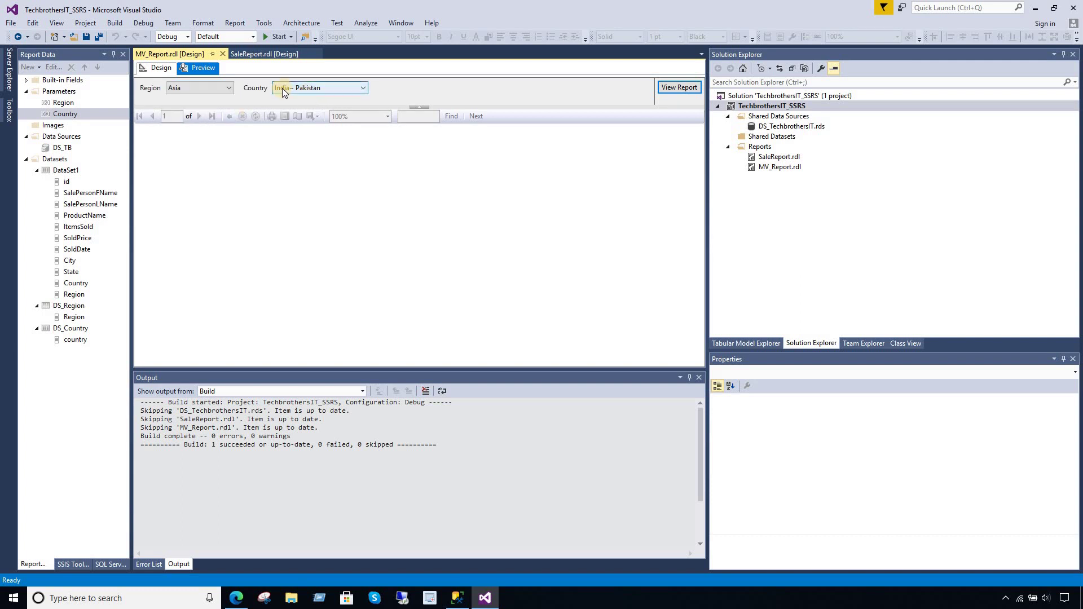
{"action": "left_click", "coordinate": [321, 88]}
{"action": "left_click", "coordinate": [309, 105]}
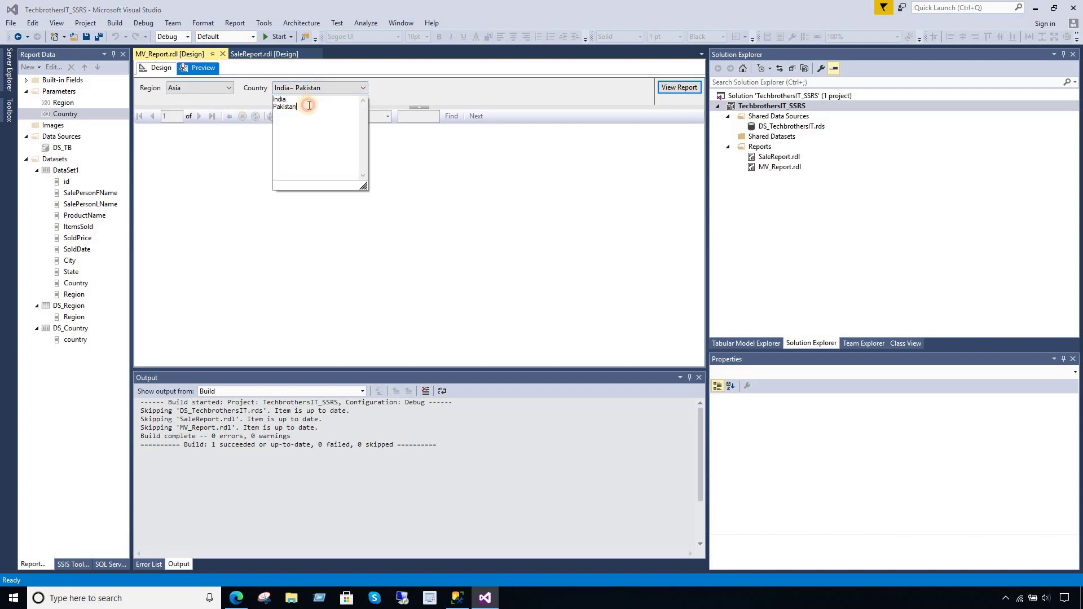
{"action": "left_click", "coordinate": [248, 280]}
{"action": "left_click", "coordinate": [235, 598]}
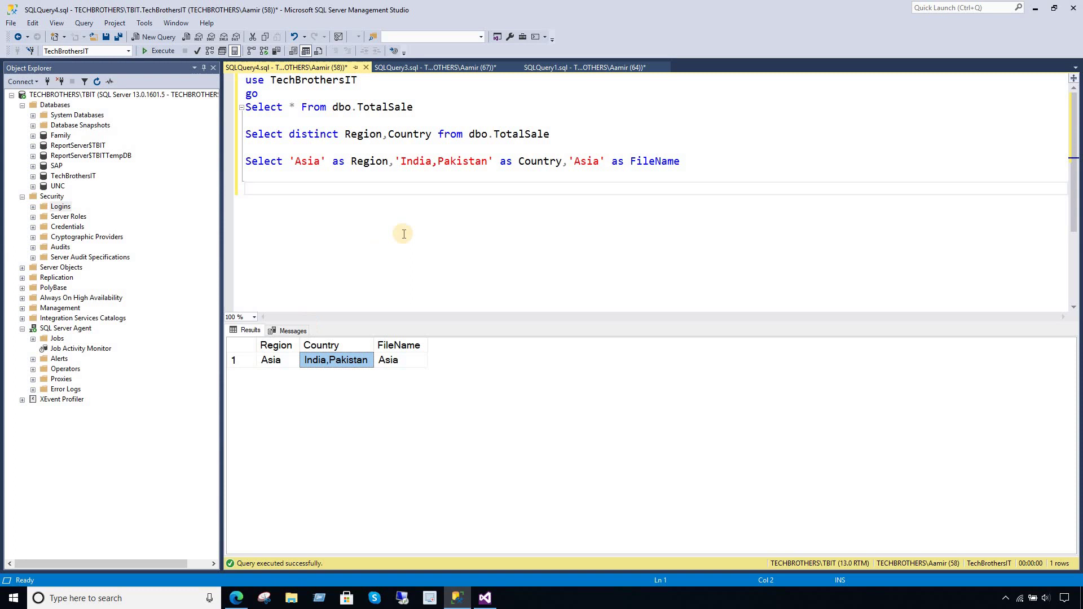
{"action": "left_click", "coordinate": [457, 598]}
- Copy the test Select line
{"action": "mouse_move", "coordinate": [241, 164]}
{"action": "left_mouse_down"}
{"action": "mouse_move", "coordinate": [191, 138]}
{"action": "mouse_move", "coordinate": [241, 165]}
{"action": "left_mouse_up"}
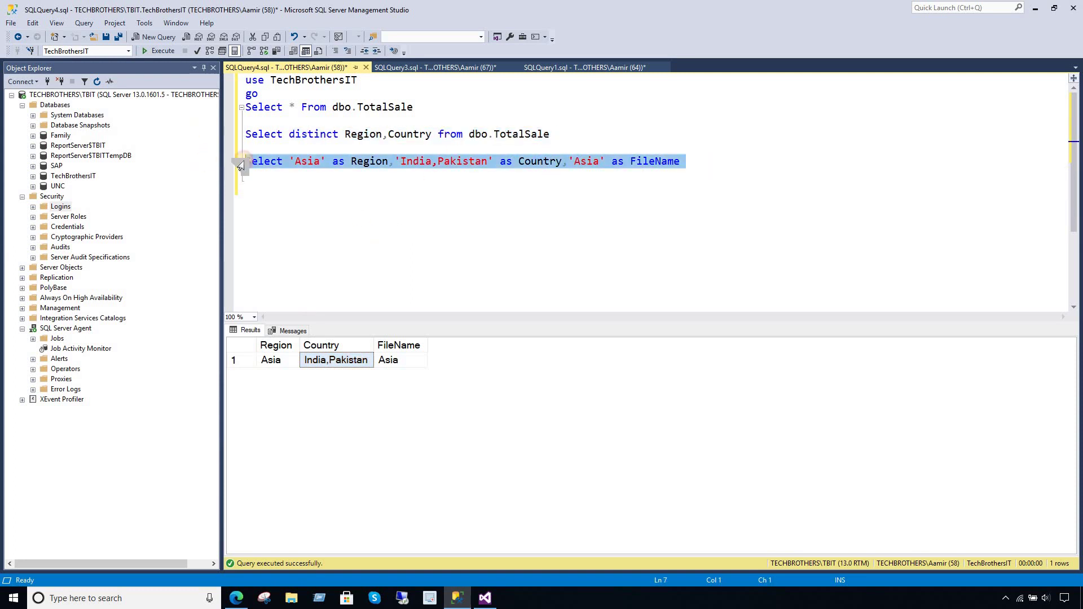
{"action": "right_click", "coordinate": [272, 161]}
{"action": "left_click", "coordinate": [272, 178]}
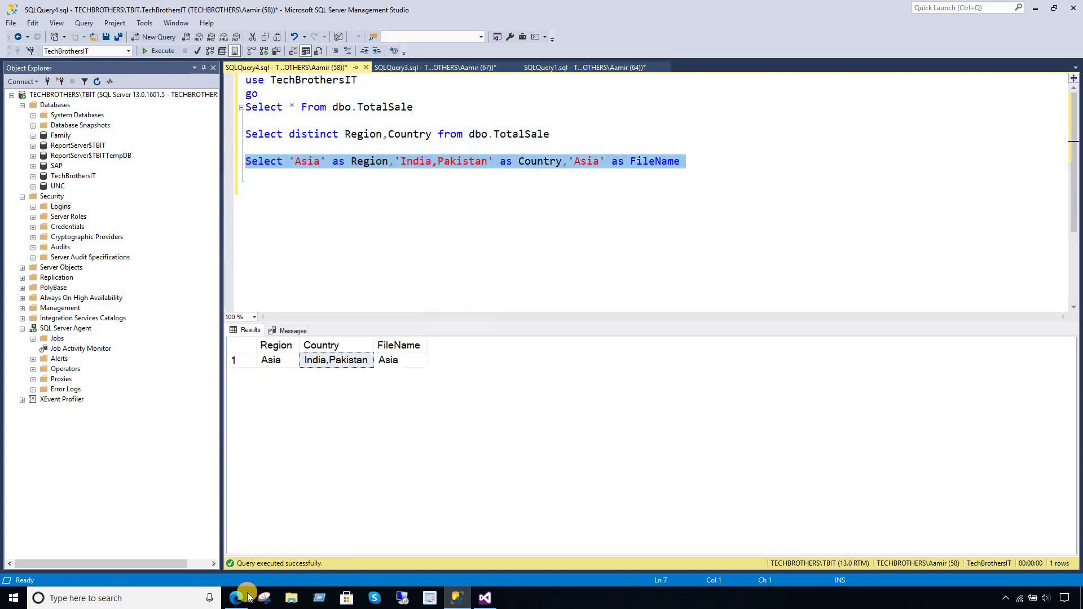
{"action": "mouse_move", "coordinate": [241, 602]}
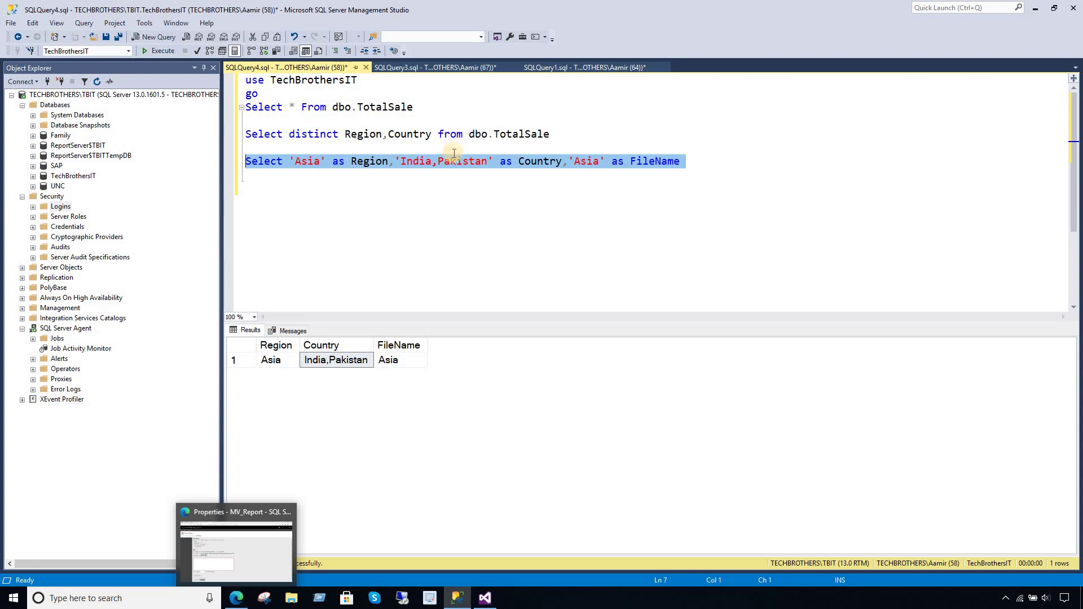
{"action": "left_click", "coordinate": [455, 201]}
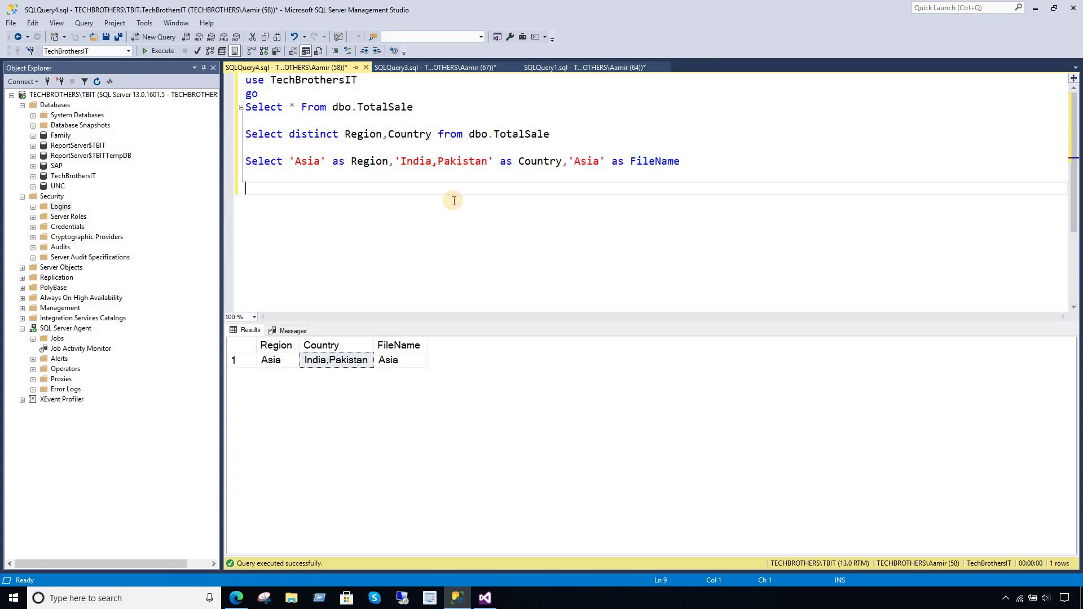
- Quote the countries separately as 'India','Pakistan', then go back to the report designer
{"action": "left_click", "coordinate": [432, 161]}
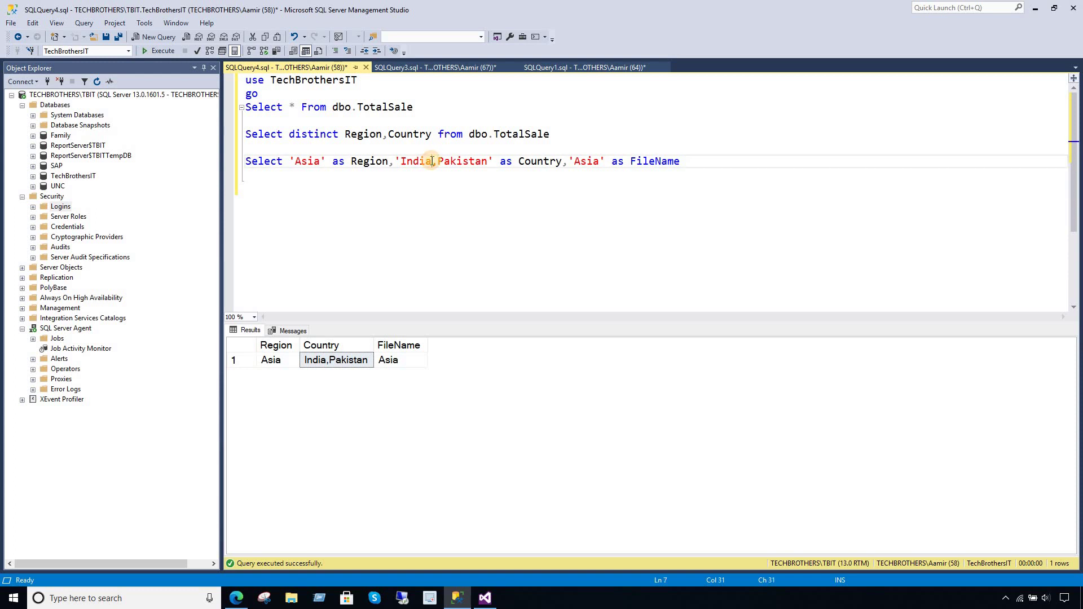
{"action": "type", "text": "'"}
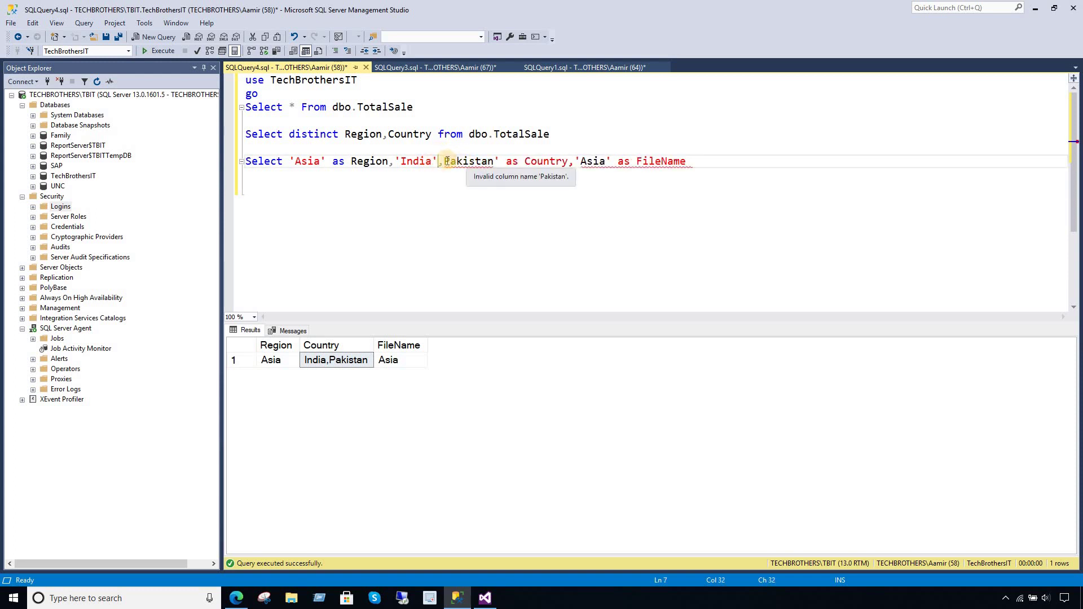
{"action": "left_click", "coordinate": [446, 161]}
{"action": "type", "text": "'"}
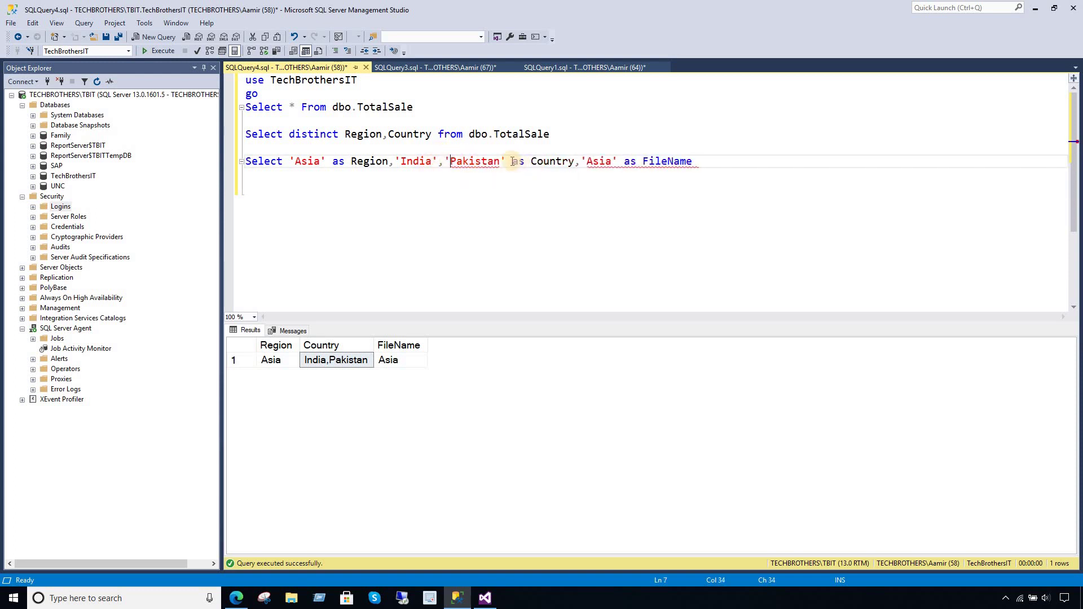
{"action": "left_click", "coordinate": [508, 161]}
{"action": "left_click_drag", "start_coordinate": [509, 162], "coordinate": [398, 165]}
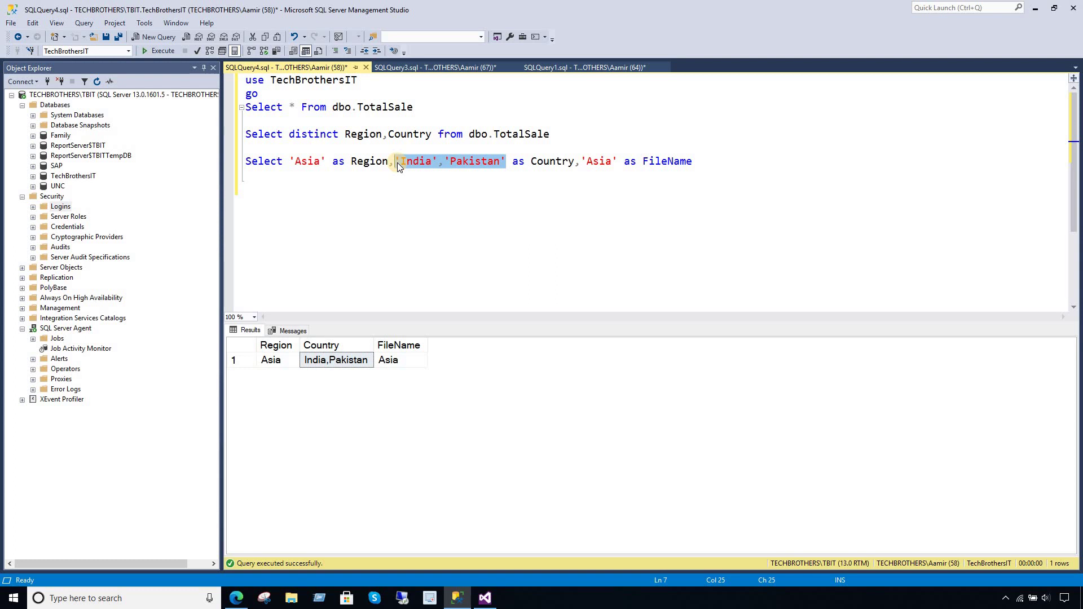
{"action": "left_click", "coordinate": [527, 218]}
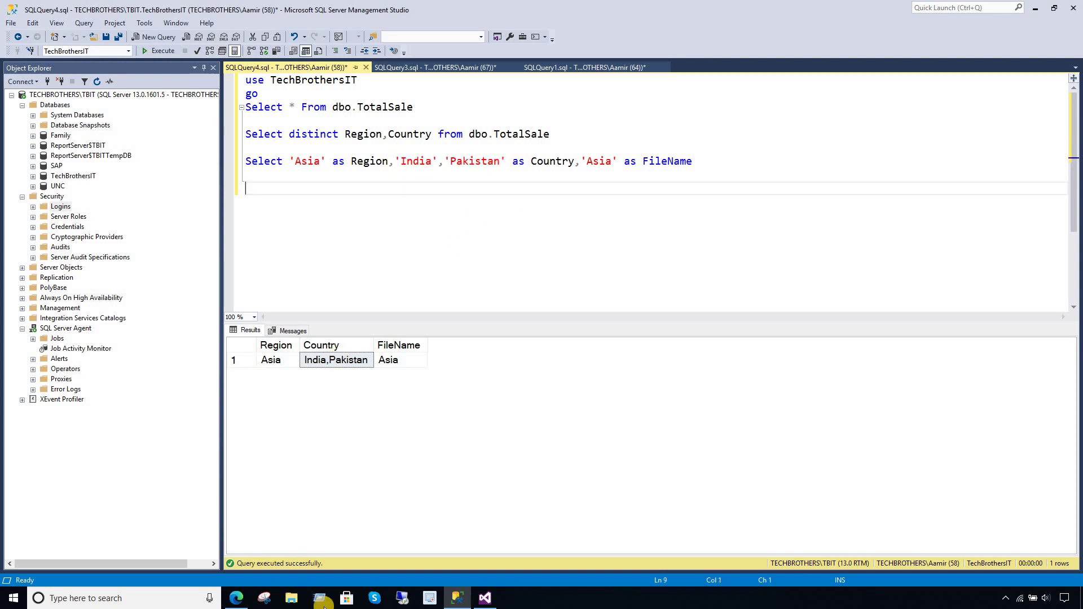
{"action": "left_click", "coordinate": [484, 598]}
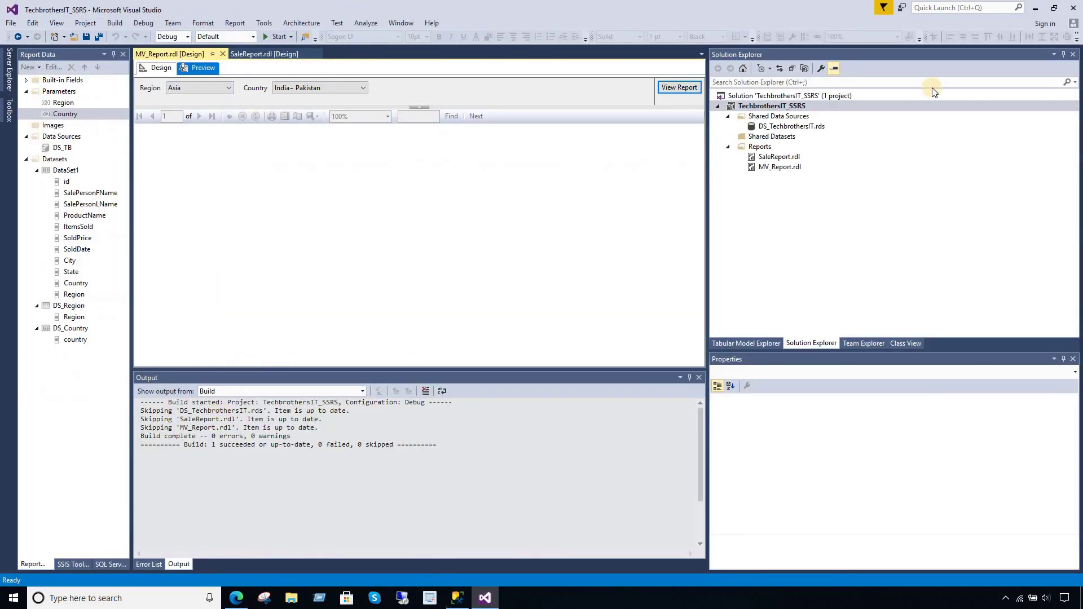
- Start a new report from the Reports folder and dismiss the Report Wizard
{"action": "right_click", "coordinate": [762, 148]}
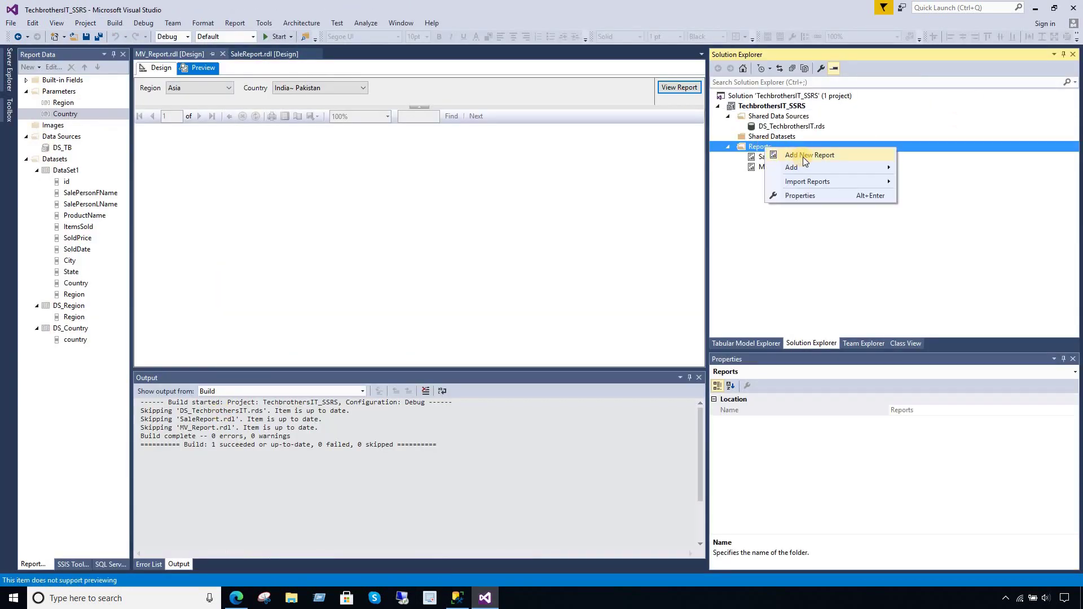
{"action": "left_click", "coordinate": [803, 156]}
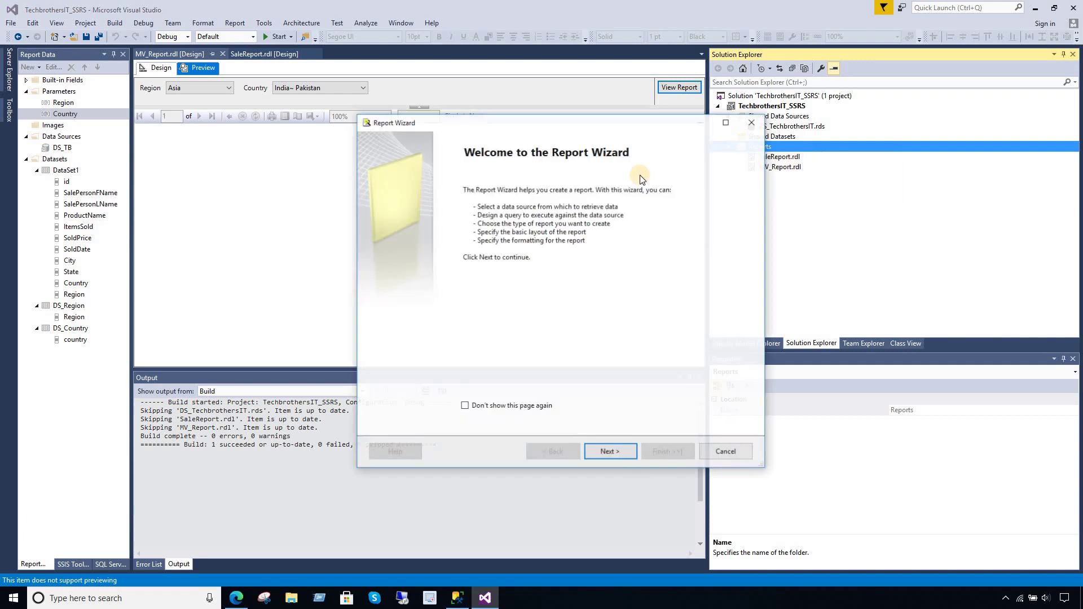
{"action": "left_click", "coordinate": [721, 454]}
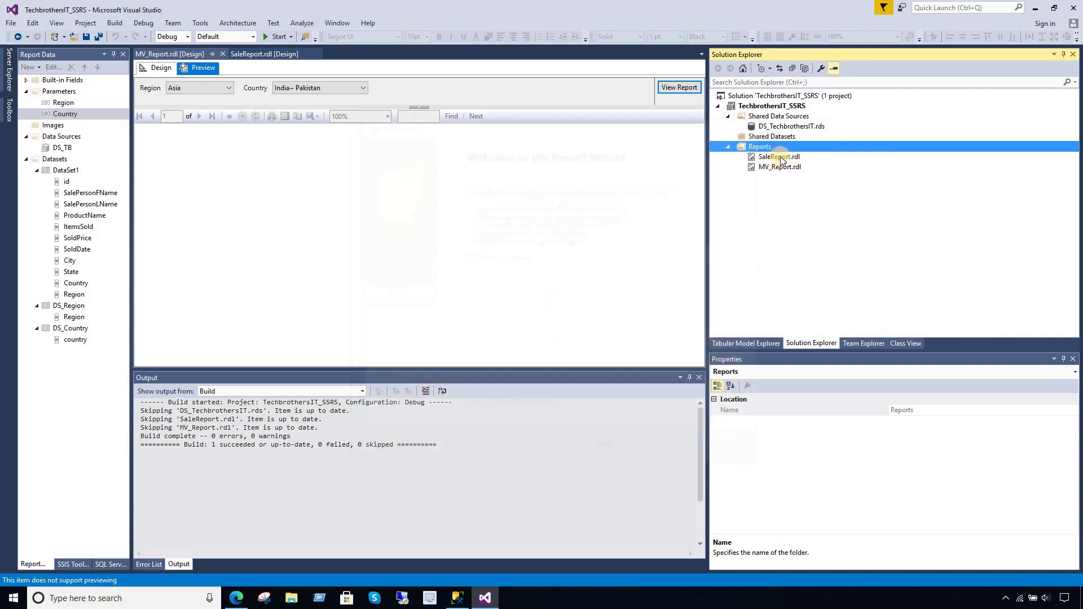
- Add a blank report item named Working.rdl to Reports, then return to Management Studio
{"action": "right_click", "coordinate": [764, 148]}
{"action": "mouse_move", "coordinate": [811, 169]}
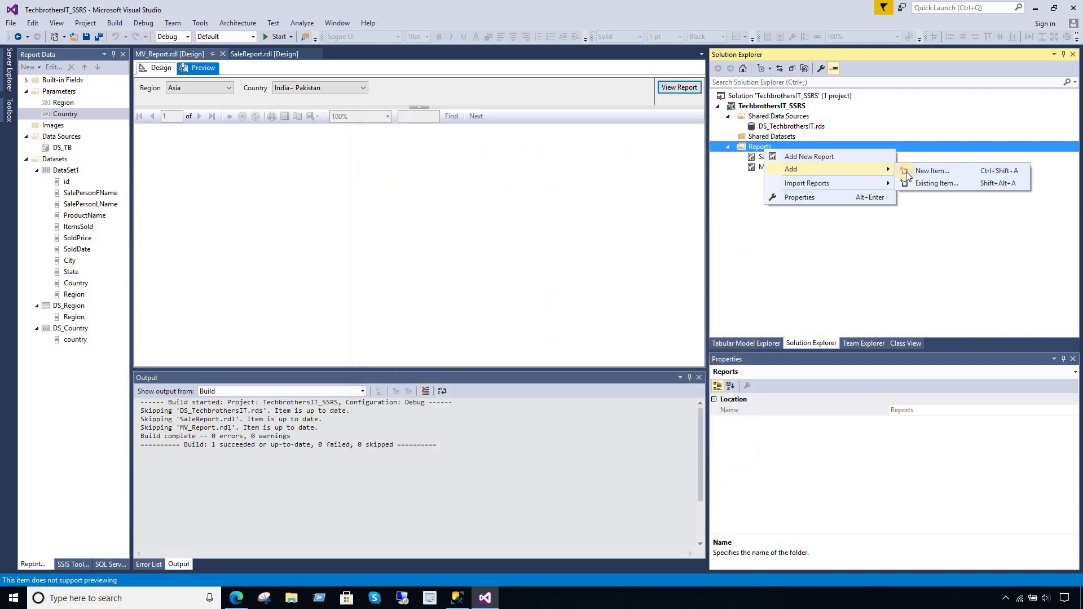
{"action": "left_click", "coordinate": [922, 172]}
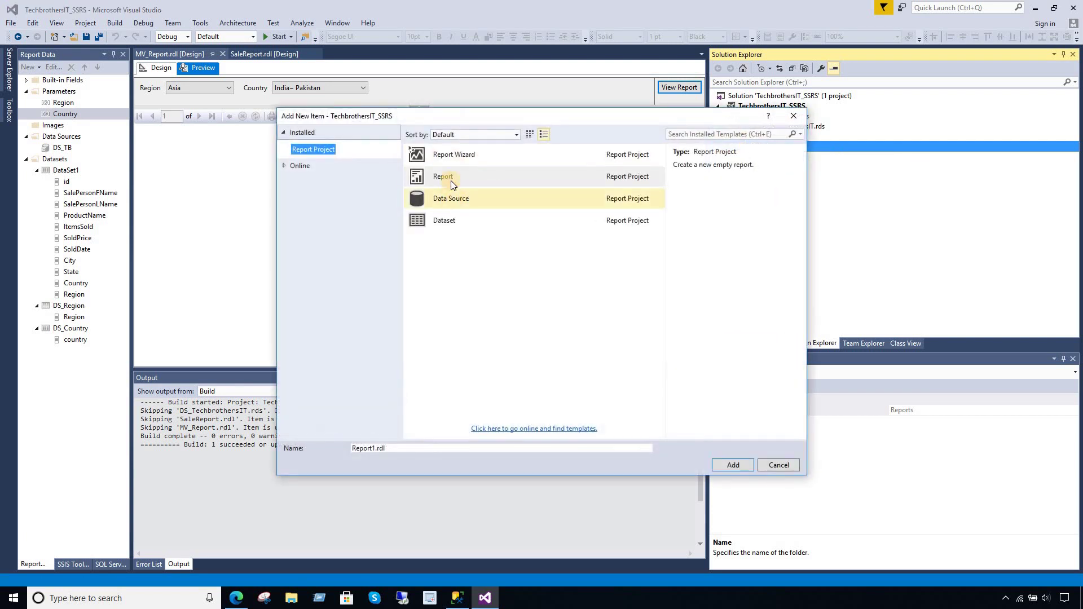
{"action": "left_click", "coordinate": [375, 449]}
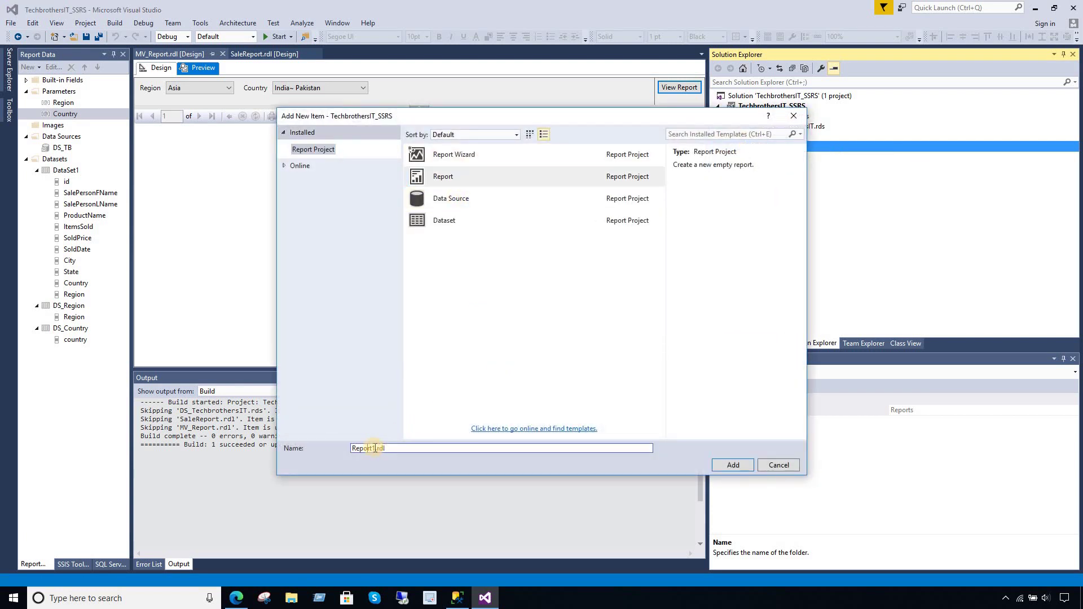
{"action": "key", "text": "BackSpace"}
{"action": "type", "text": "Working"}
{"action": "left_click", "coordinate": [723, 461]}
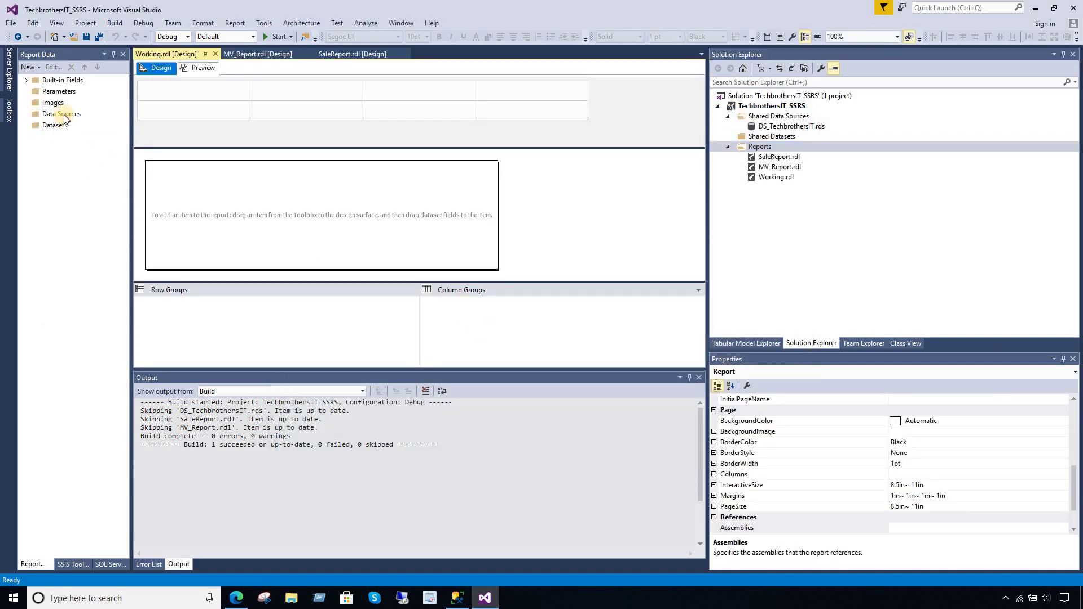
{"action": "left_click", "coordinate": [64, 115]}
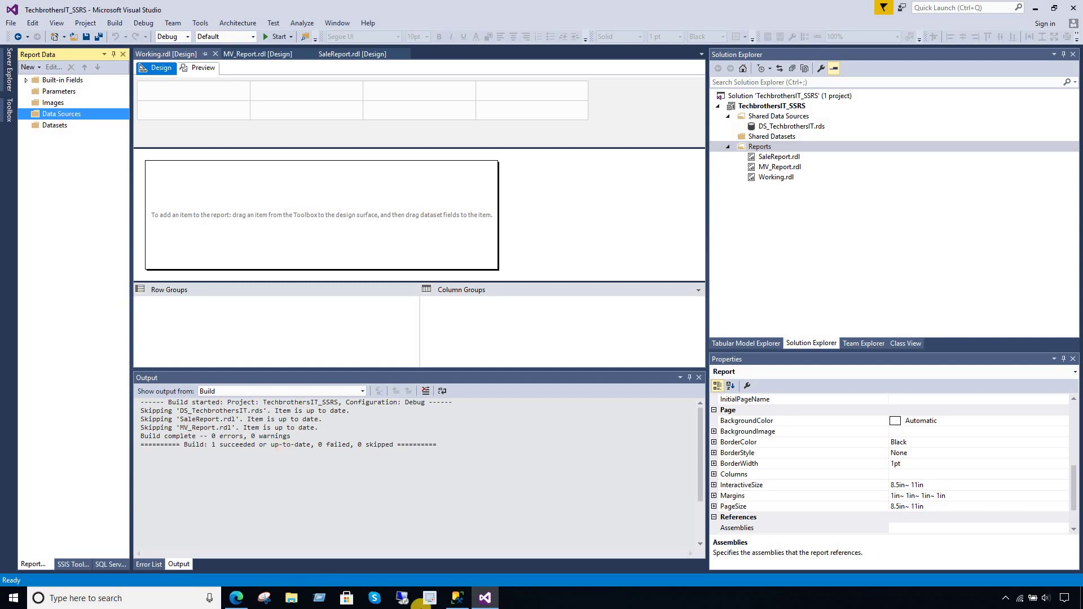
{"action": "left_click", "coordinate": [457, 598]}
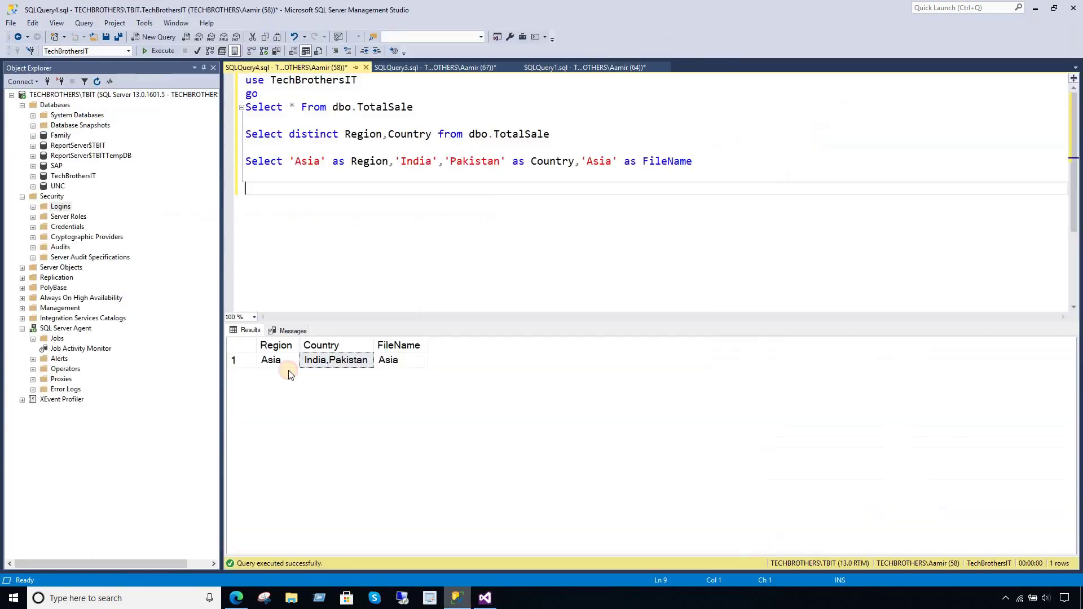
{"action": "left_click", "coordinate": [550, 67]}
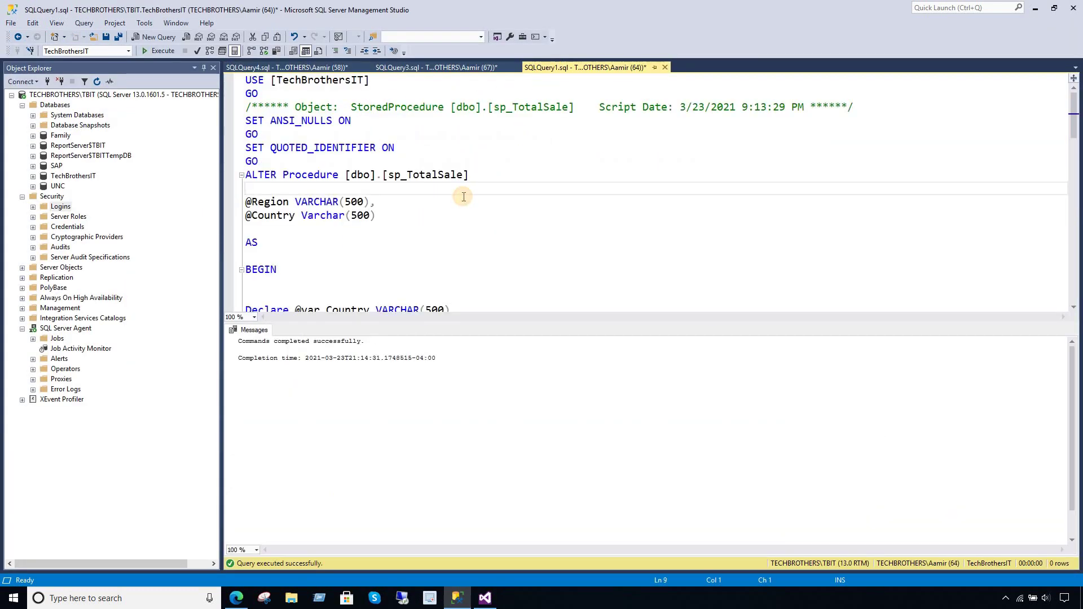
{"action": "left_click_drag", "start_coordinate": [480, 323], "coordinate": [479, 491]}
{"action": "left_click", "coordinate": [441, 175]}
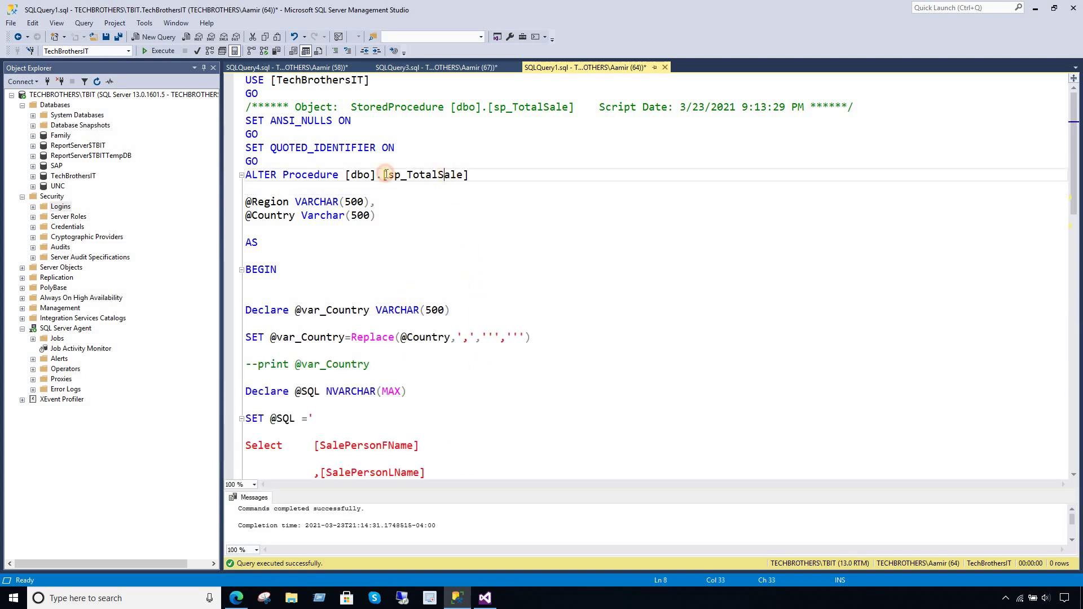
{"action": "left_click_drag", "start_coordinate": [346, 174], "coordinate": [469, 175]}
{"action": "double_click", "coordinate": [266, 201]}
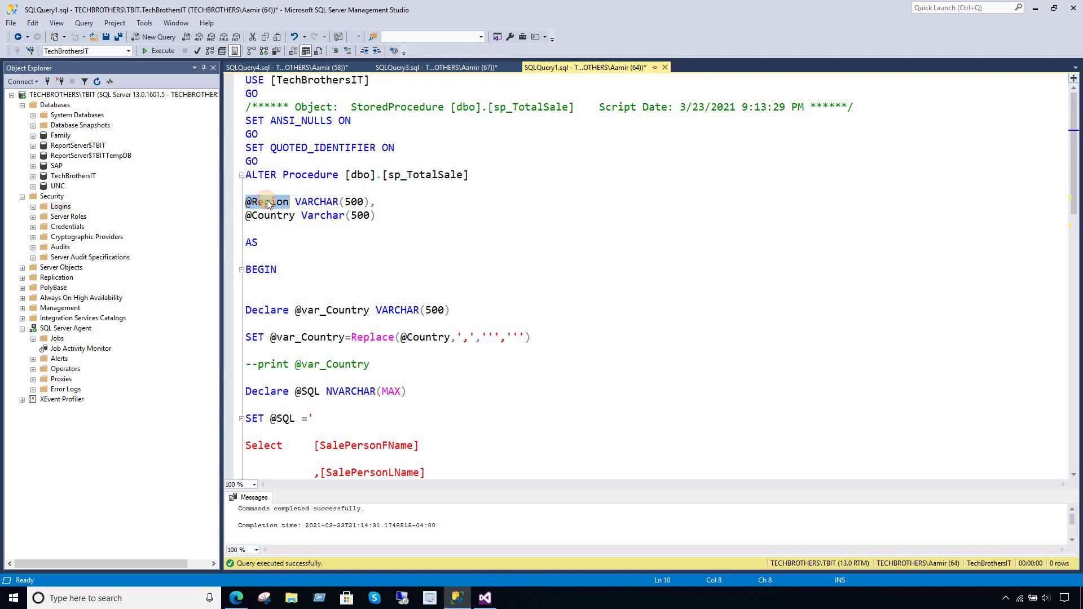
{"action": "left_click", "coordinate": [282, 202]}
{"action": "left_click_drag", "start_coordinate": [374, 202], "coordinate": [248, 202]}
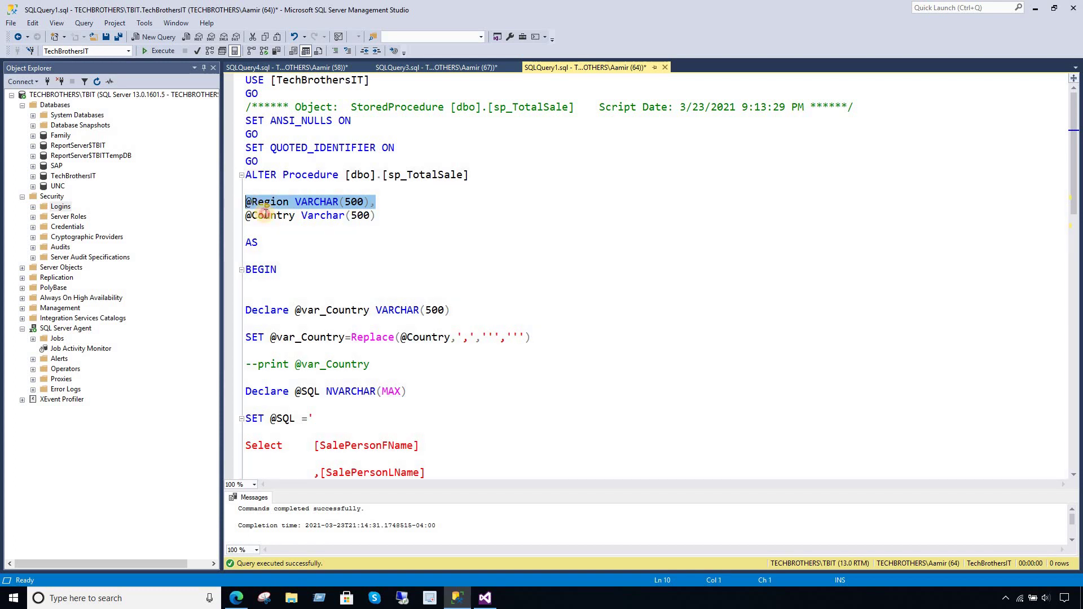
{"action": "left_click", "coordinate": [264, 215]}
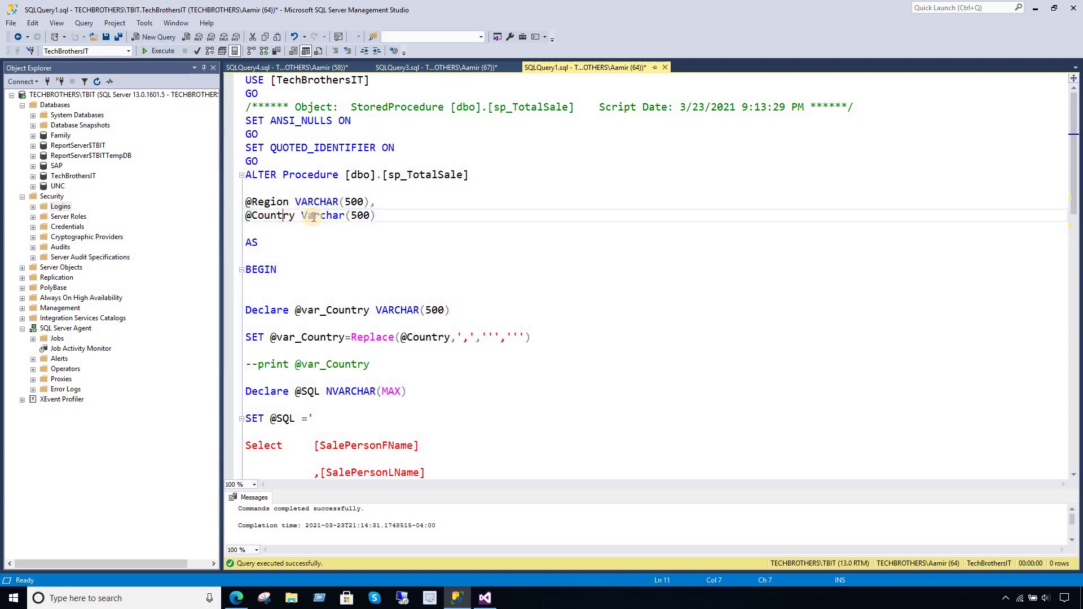
{"action": "left_click_drag", "start_coordinate": [377, 216], "coordinate": [245, 216]}
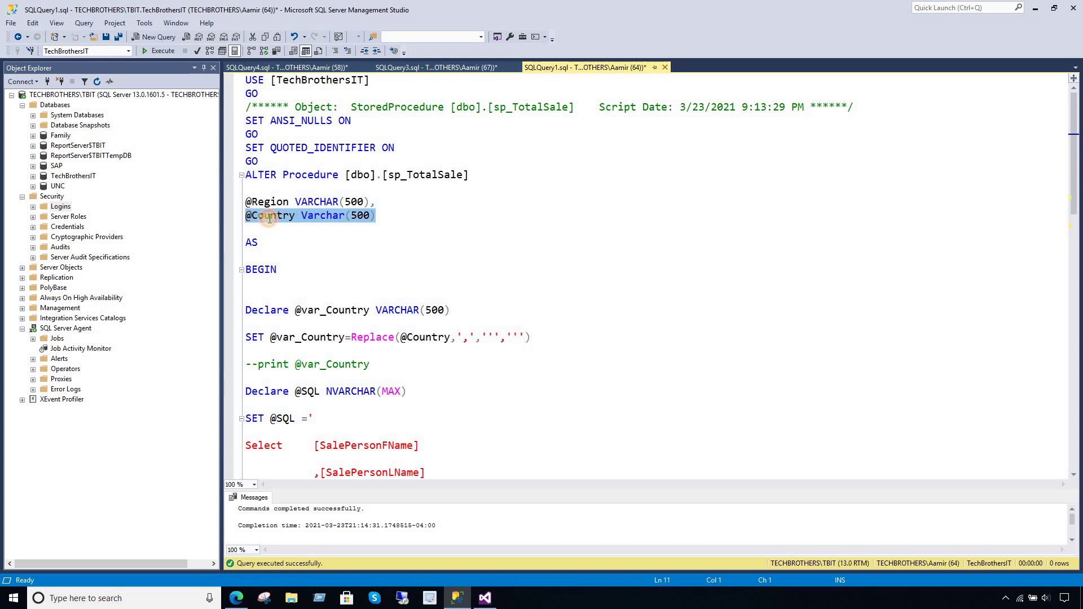
{"action": "left_click", "coordinate": [270, 218]}
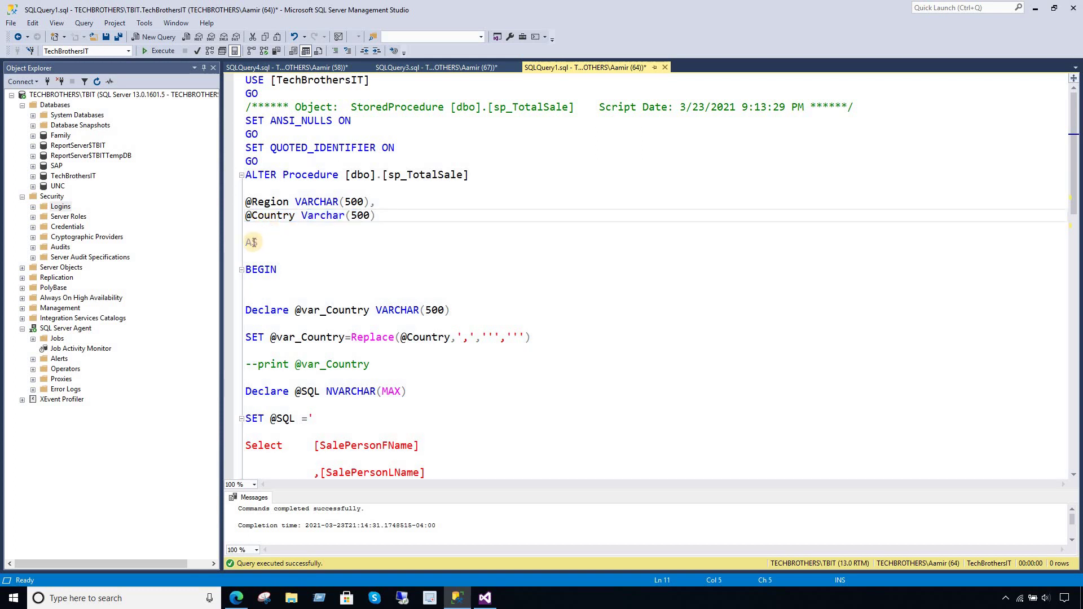
{"action": "left_click_drag", "start_coordinate": [258, 242], "coordinate": [246, 243]}
{"action": "double_click", "coordinate": [270, 267]}
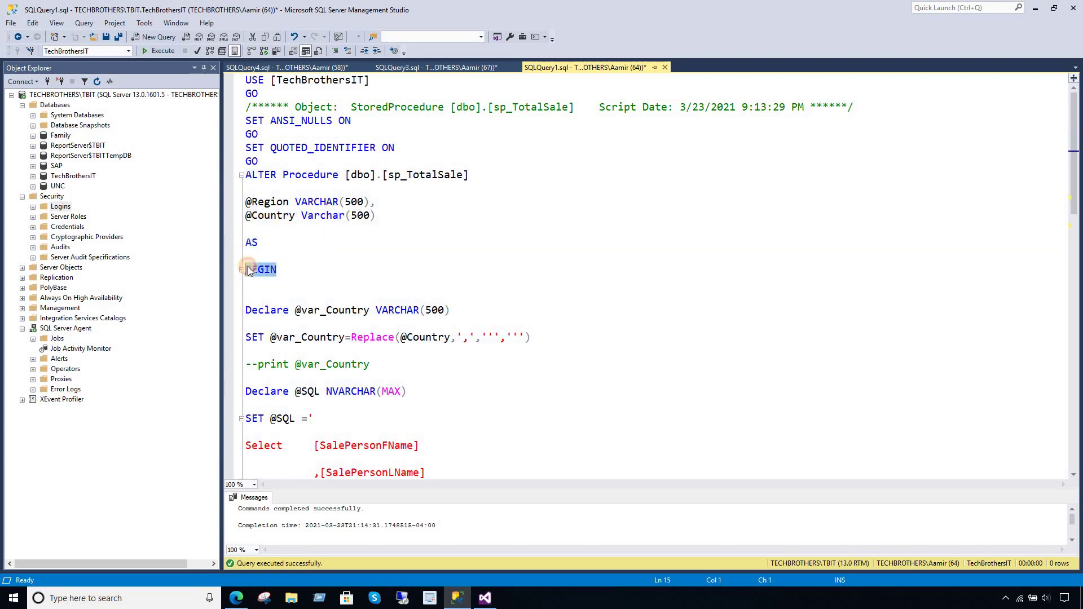
{"action": "left_click", "coordinate": [289, 310]}
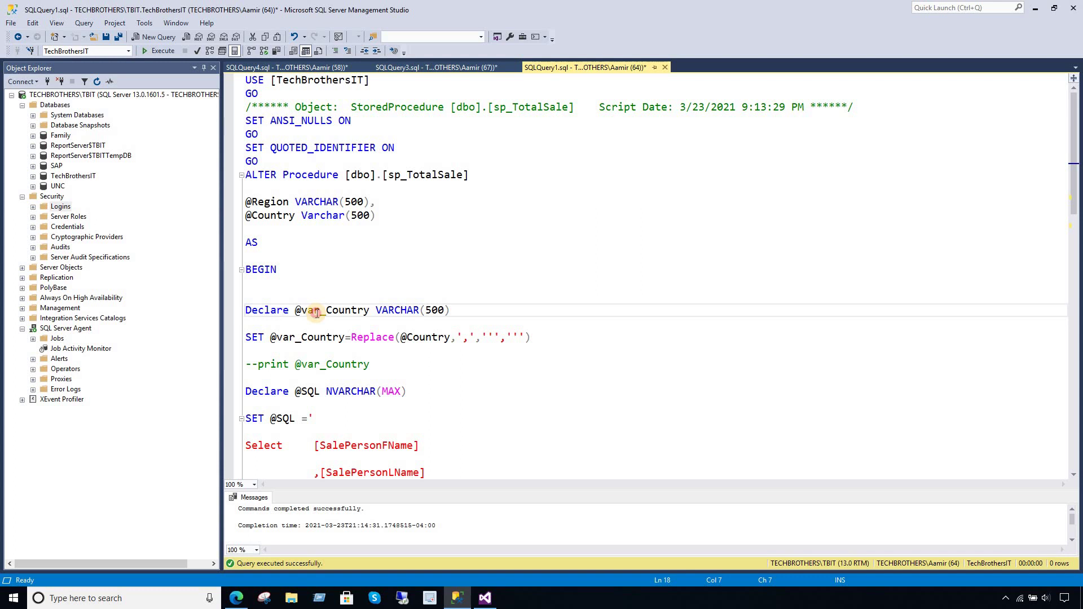
{"action": "double_click", "coordinate": [317, 312]}
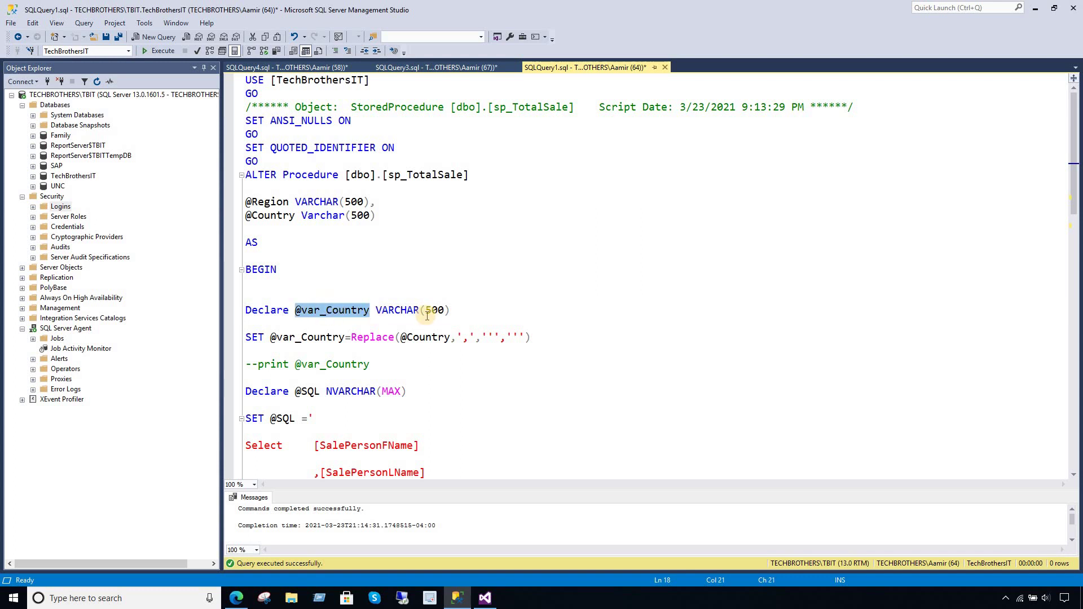
{"action": "left_click_drag", "start_coordinate": [449, 310], "coordinate": [378, 312]}
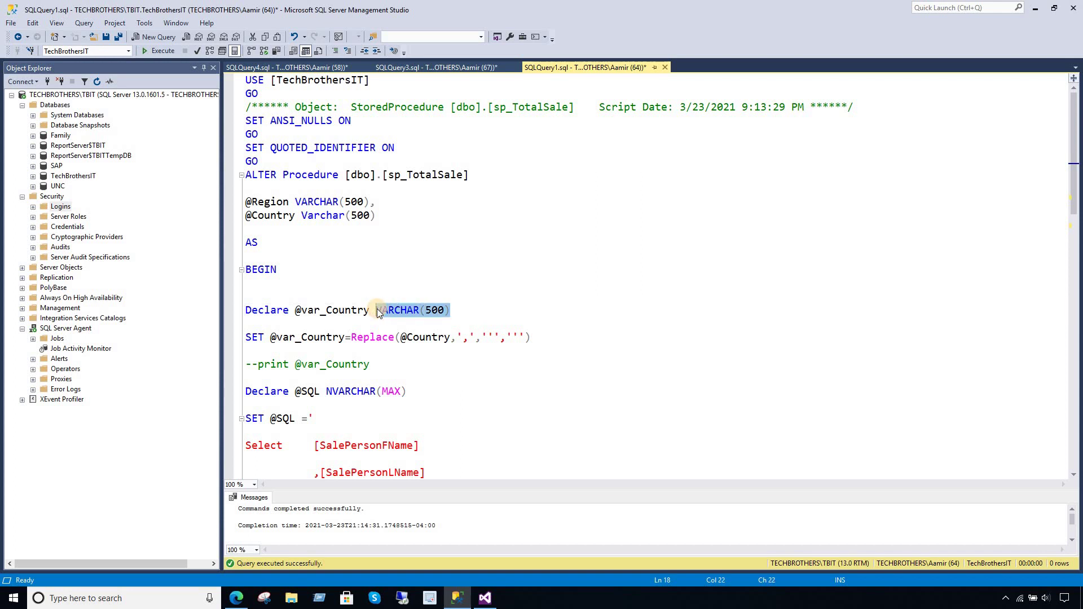
{"action": "left_click", "coordinate": [420, 311]}
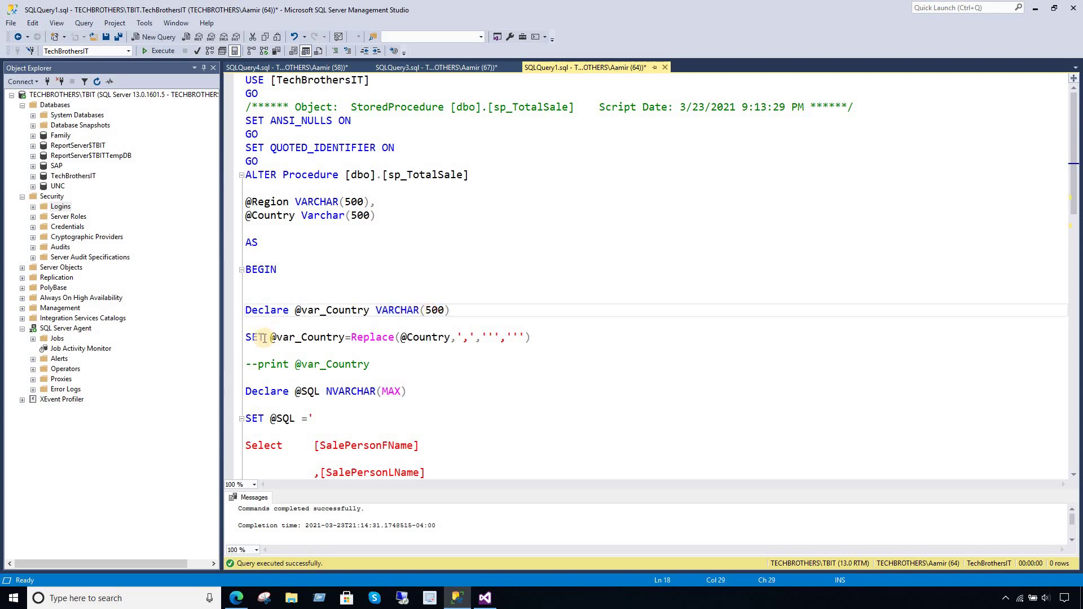
{"action": "left_click_drag", "start_coordinate": [271, 337], "coordinate": [348, 337]}
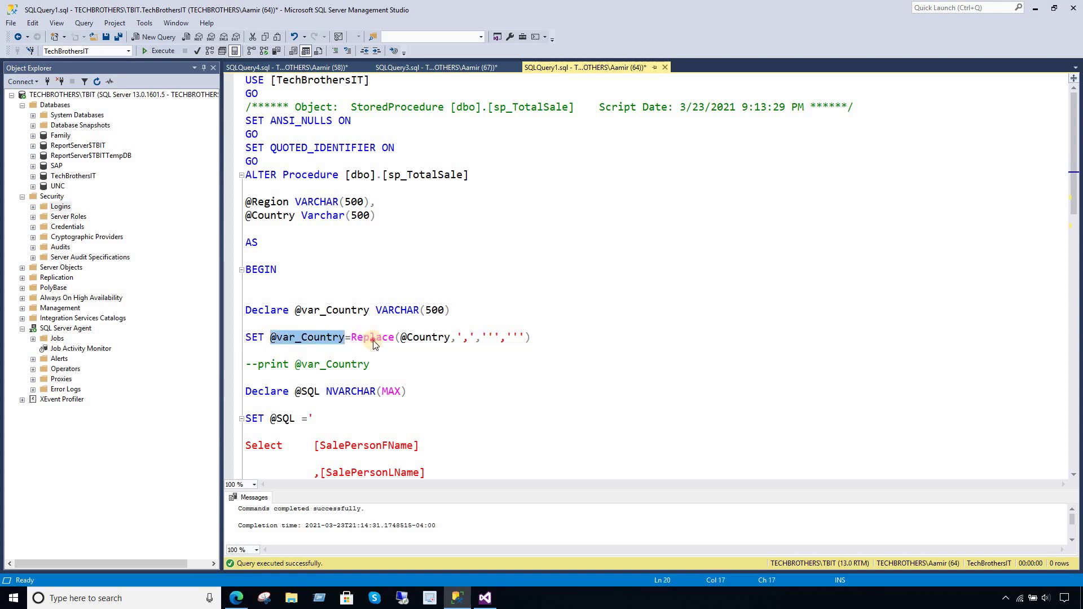
{"action": "double_click", "coordinate": [372, 338]}
{"action": "double_click", "coordinate": [417, 337]}
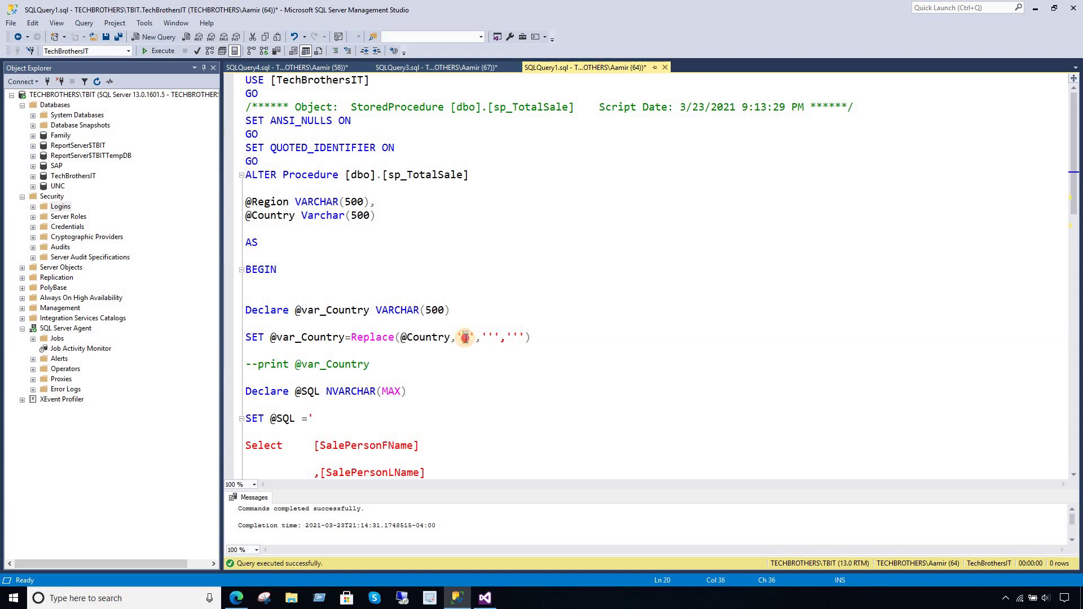
{"action": "left_click", "coordinate": [485, 337]}
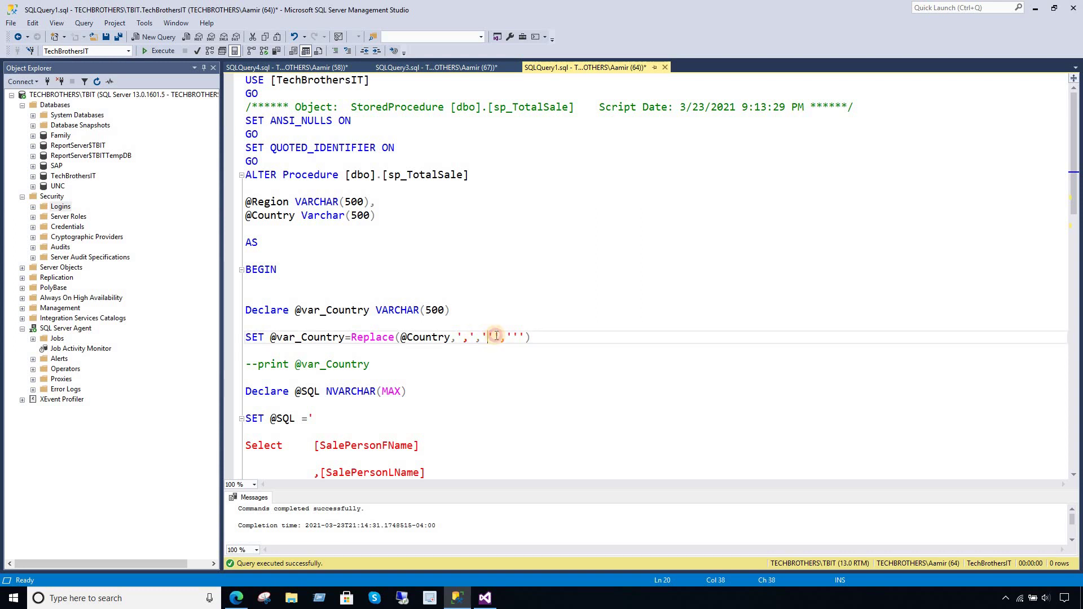
{"action": "left_click", "coordinate": [496, 336]}
{"action": "left_click", "coordinate": [504, 337]}
{"action": "left_click", "coordinate": [377, 365]}
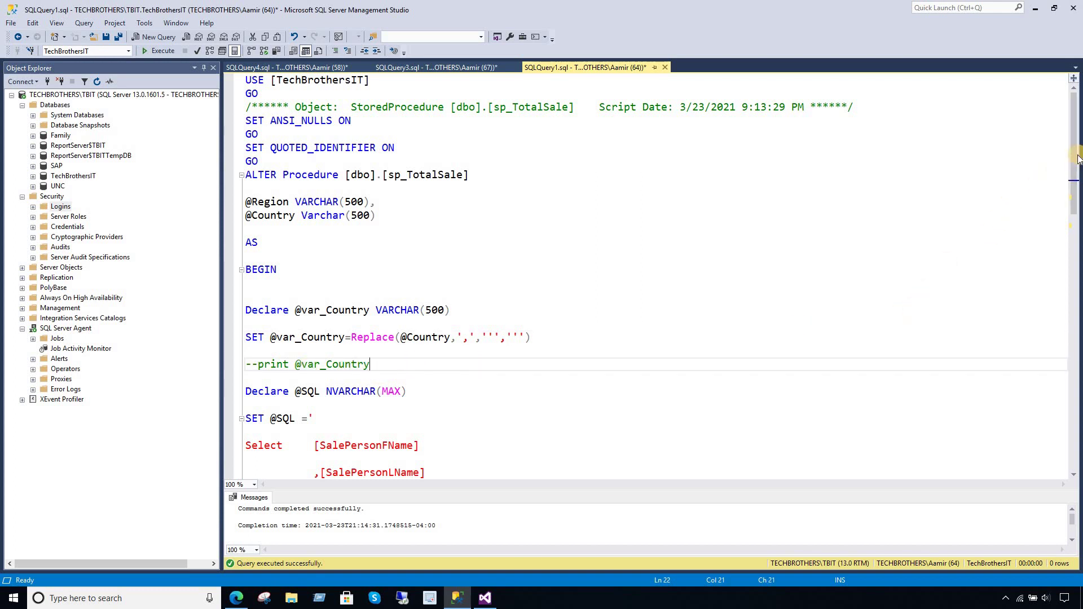
{"action": "left_click_drag", "start_coordinate": [1078, 158], "coordinate": [1079, 275]}
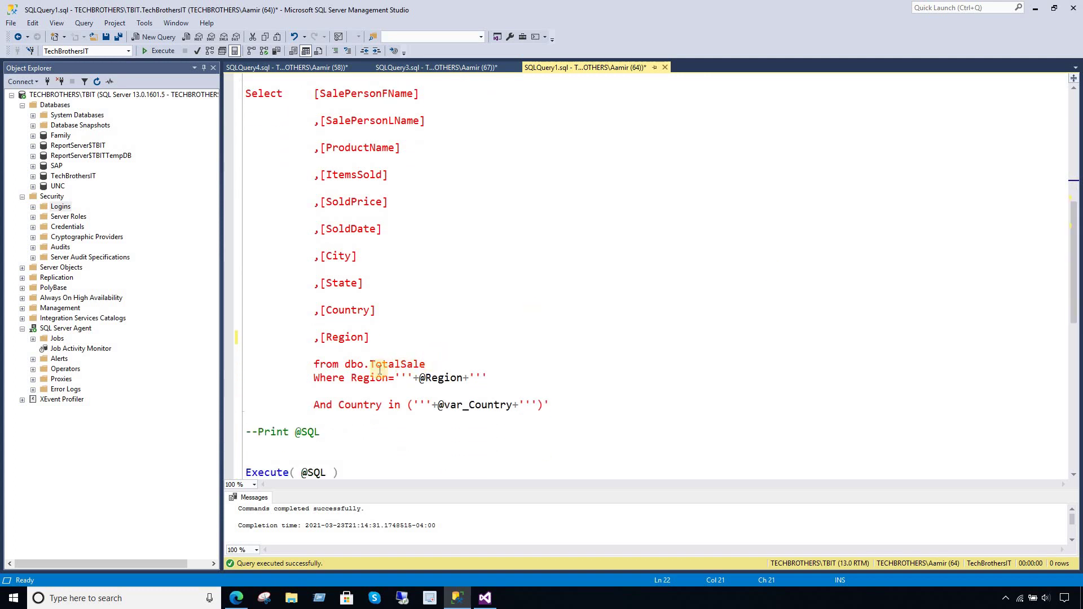
{"action": "double_click", "coordinate": [377, 375]}
{"action": "left_click_drag", "start_coordinate": [488, 377], "coordinate": [397, 377]}
{"action": "left_click", "coordinate": [464, 405]}
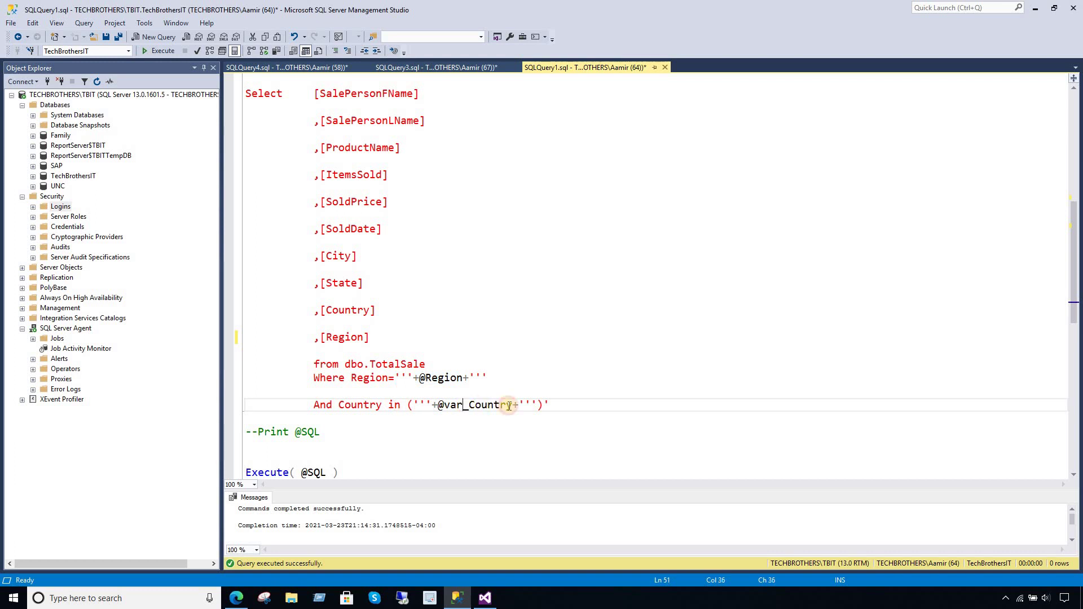
{"action": "left_click_drag", "start_coordinate": [550, 405], "coordinate": [309, 407]}
{"action": "scroll", "coordinate": [400, 343], "scroll_direction": "up", "scroll_amount": 9}
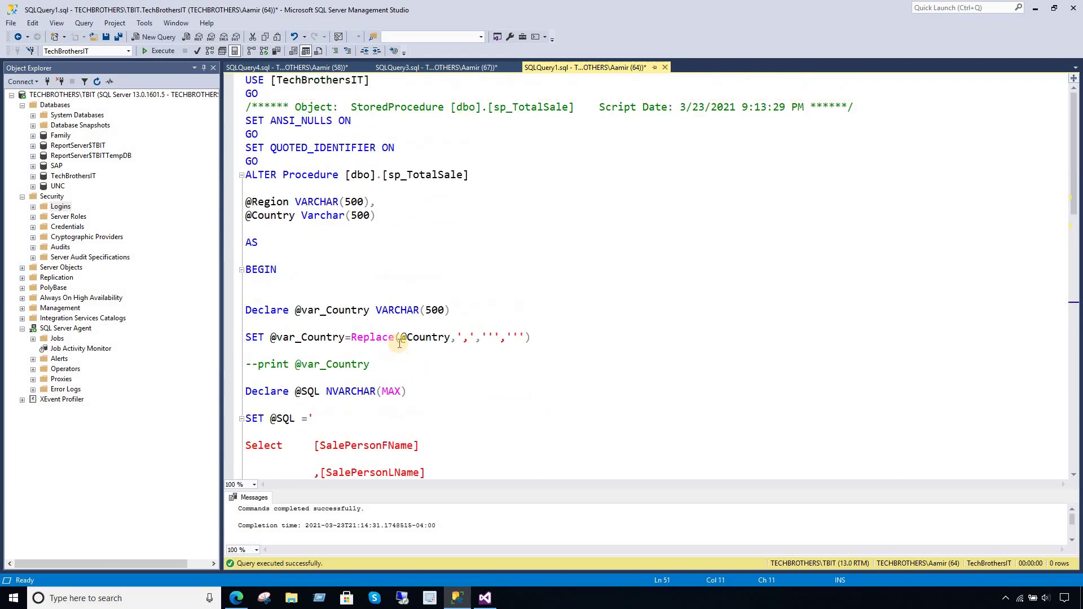
{"action": "left_click", "coordinate": [400, 339]}
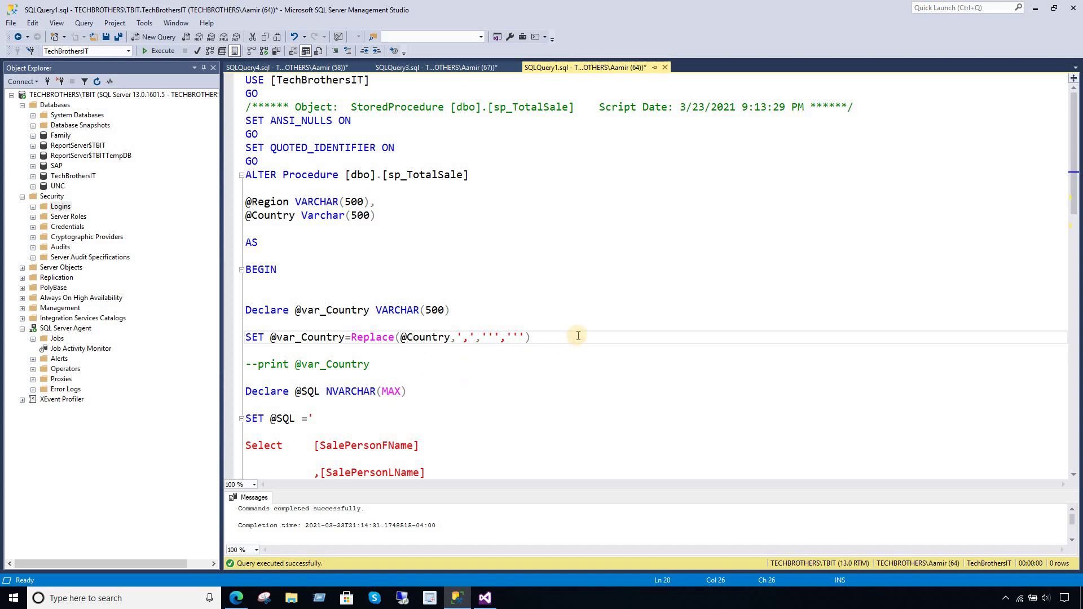
{"action": "left_click_drag", "start_coordinate": [242, 337], "coordinate": [242, 311]}
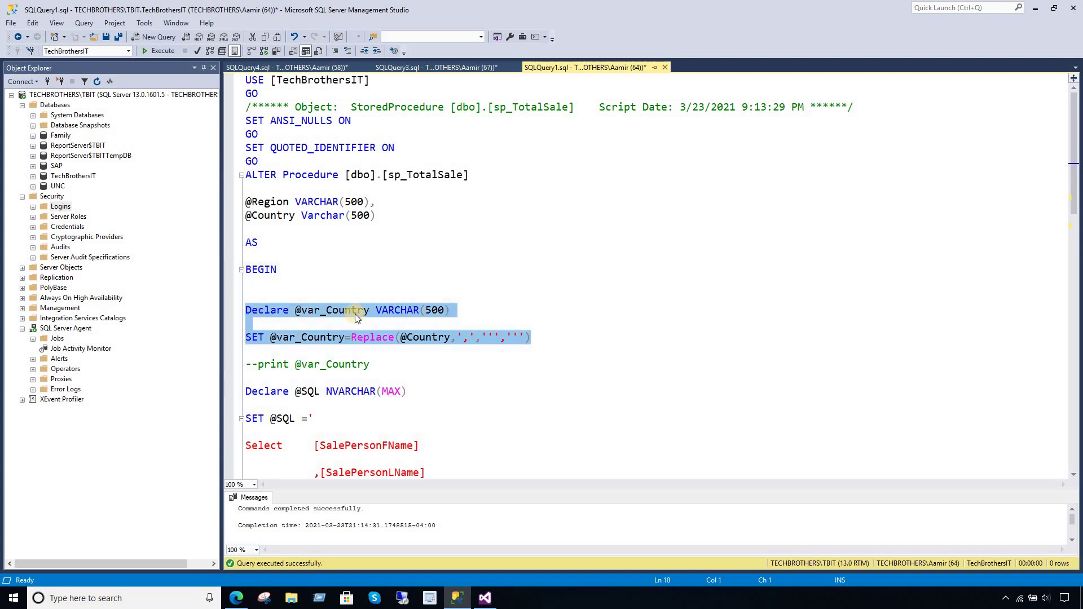
{"action": "left_click_drag", "start_coordinate": [377, 217], "coordinate": [244, 219]}
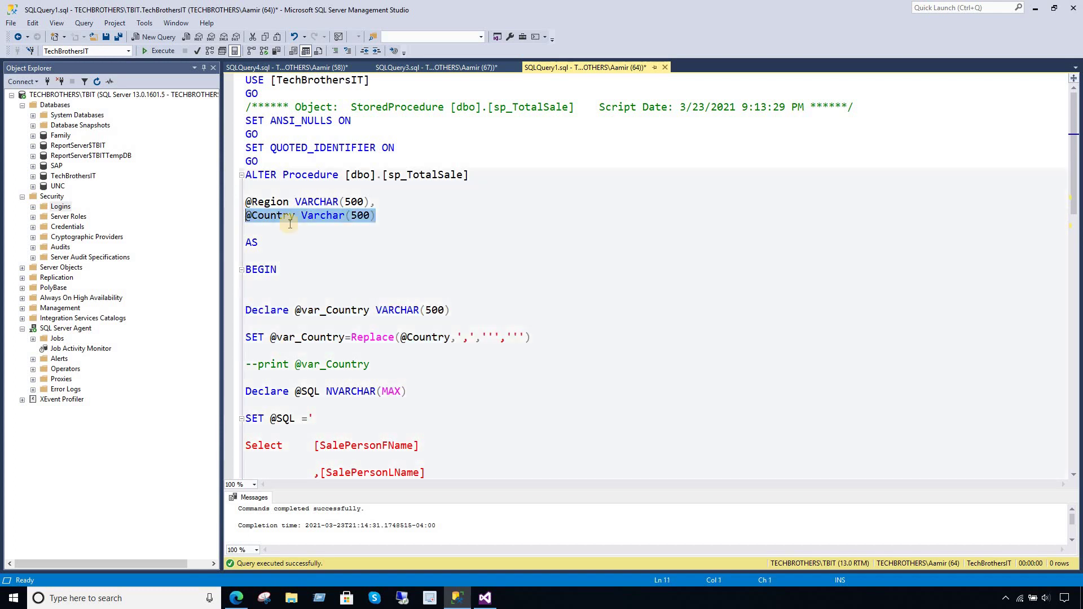
{"action": "scroll", "coordinate": [525, 314], "scroll_direction": "down", "scroll_amount": 14}
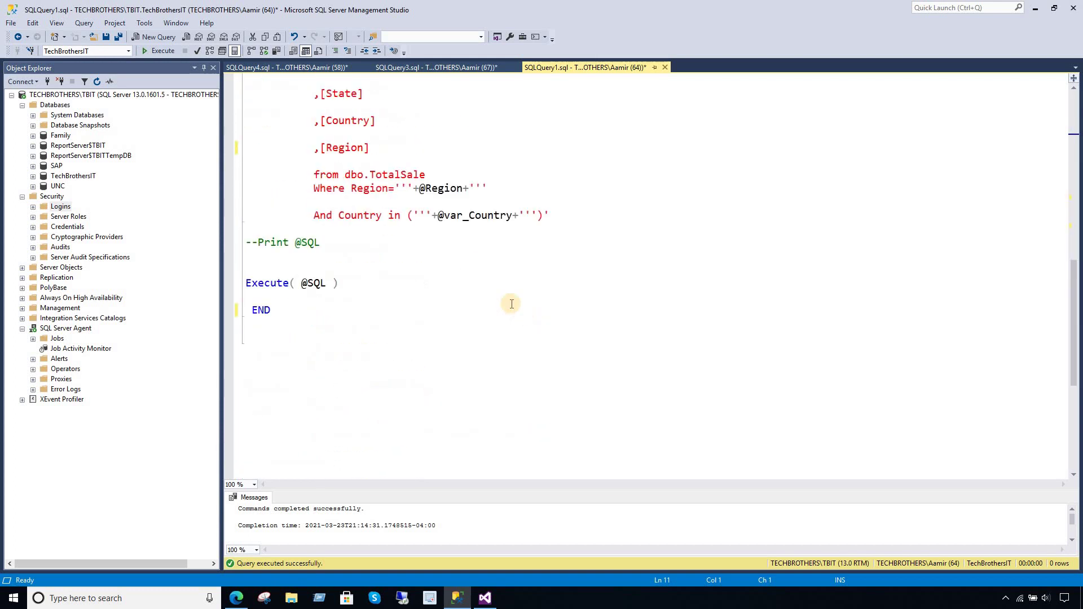
{"action": "left_click", "coordinate": [260, 253]}
{"action": "left_click", "coordinate": [338, 282]}
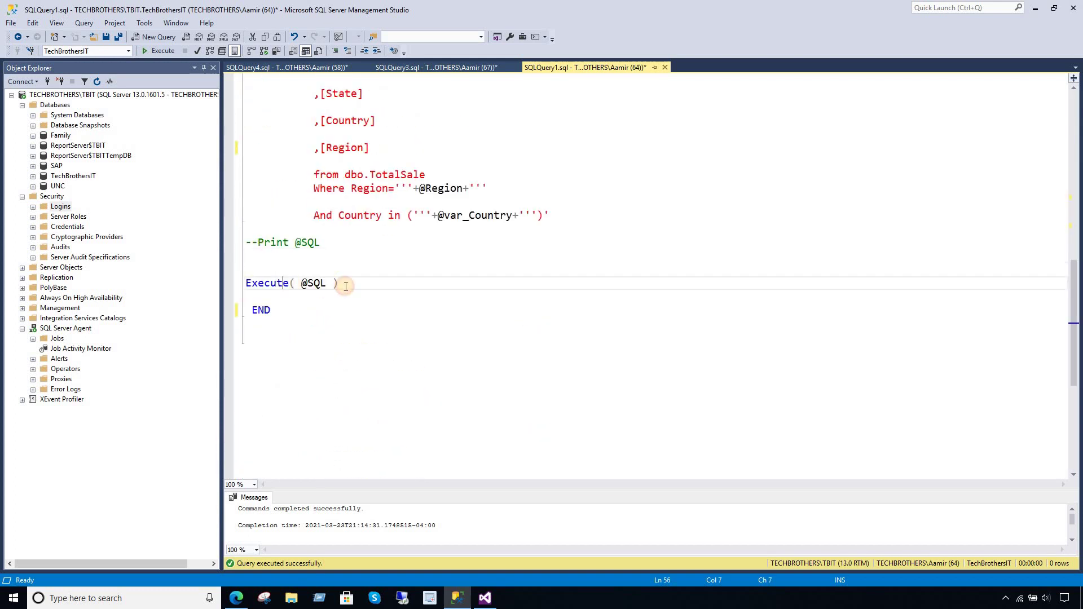
{"action": "left_click", "coordinate": [315, 300]}
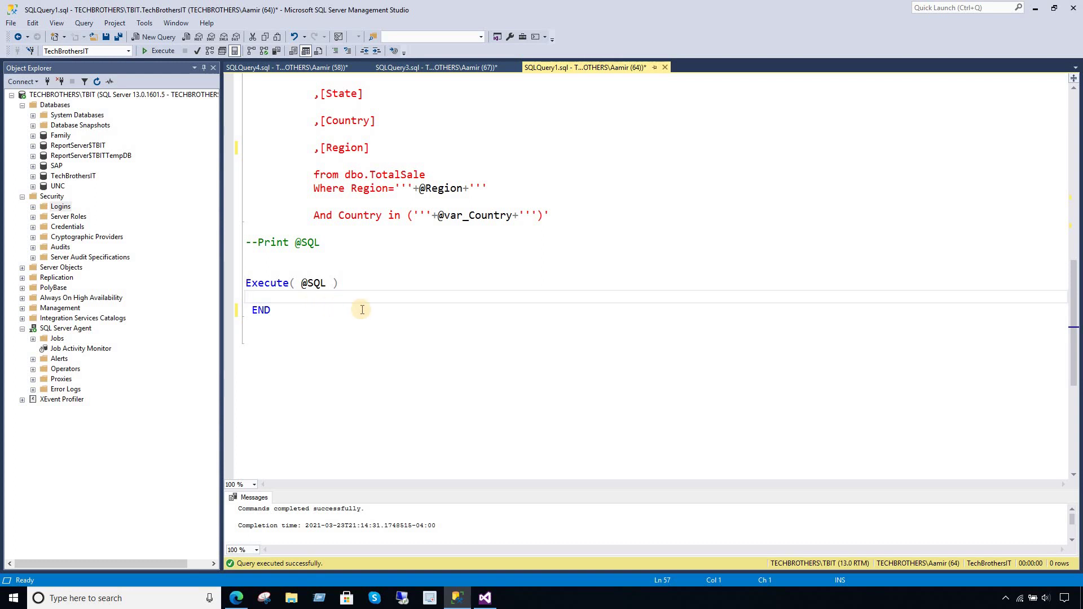
{"action": "left_click_drag", "start_coordinate": [418, 188], "coordinate": [513, 215]}
{"action": "left_click", "coordinate": [428, 175]}
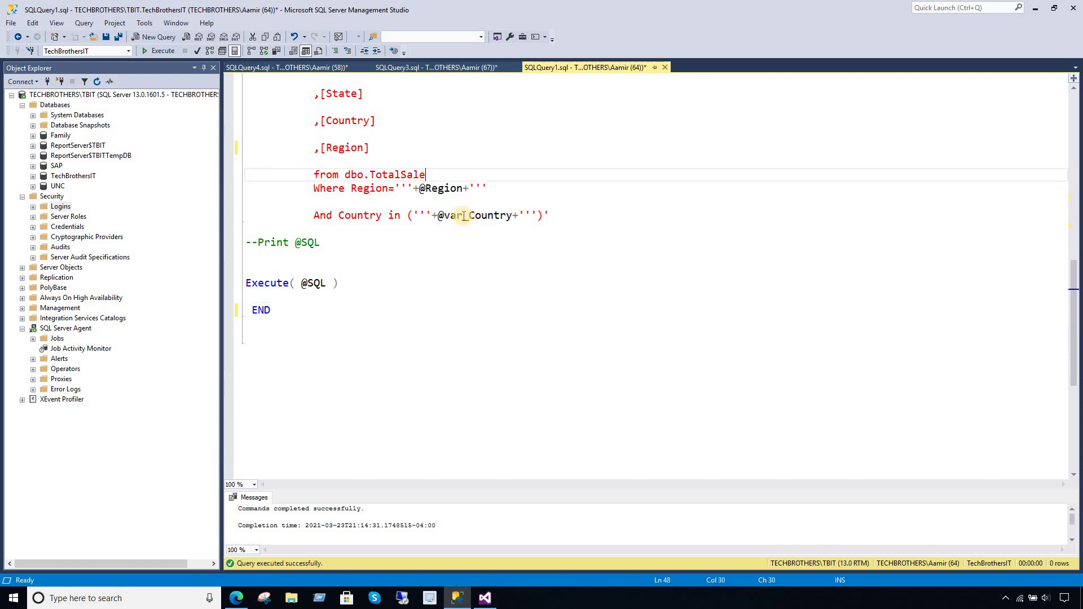
{"action": "scroll", "coordinate": [406, 226], "scroll_direction": "up", "scroll_amount": 13}
{"action": "left_click_drag", "start_coordinate": [375, 382], "coordinate": [299, 338]}
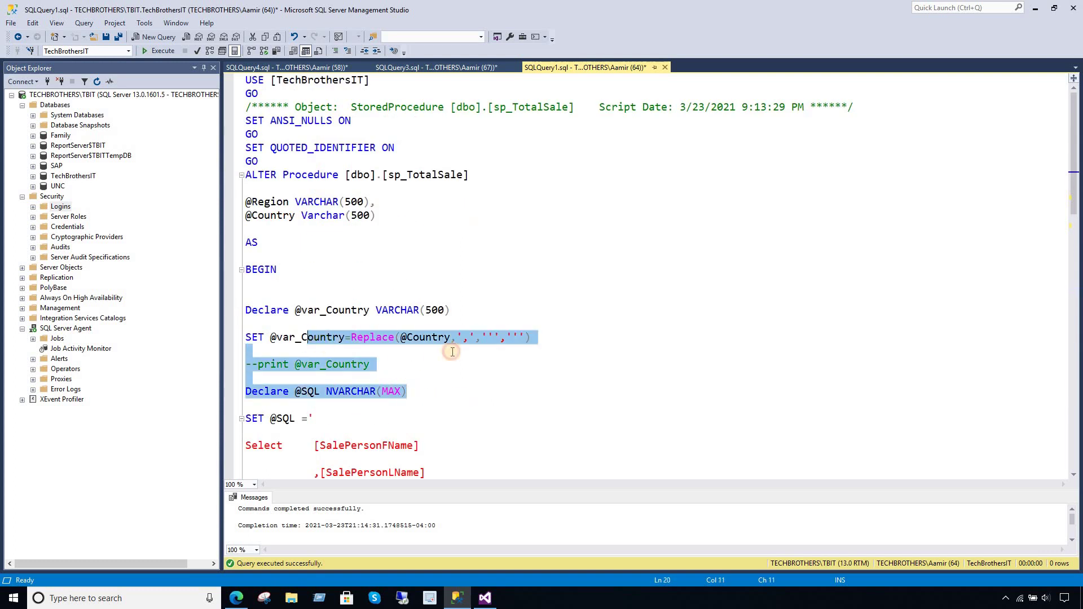
{"action": "left_click_drag", "start_coordinate": [420, 353], "coordinate": [395, 283]}
{"action": "left_click", "coordinate": [395, 283]}
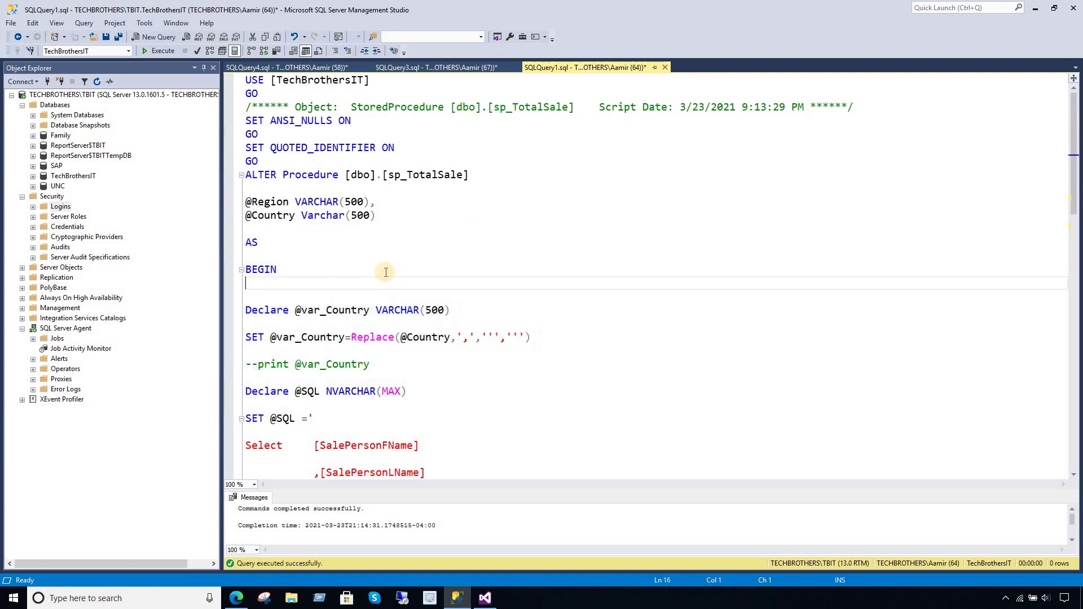
{"action": "left_click", "coordinate": [401, 141]}
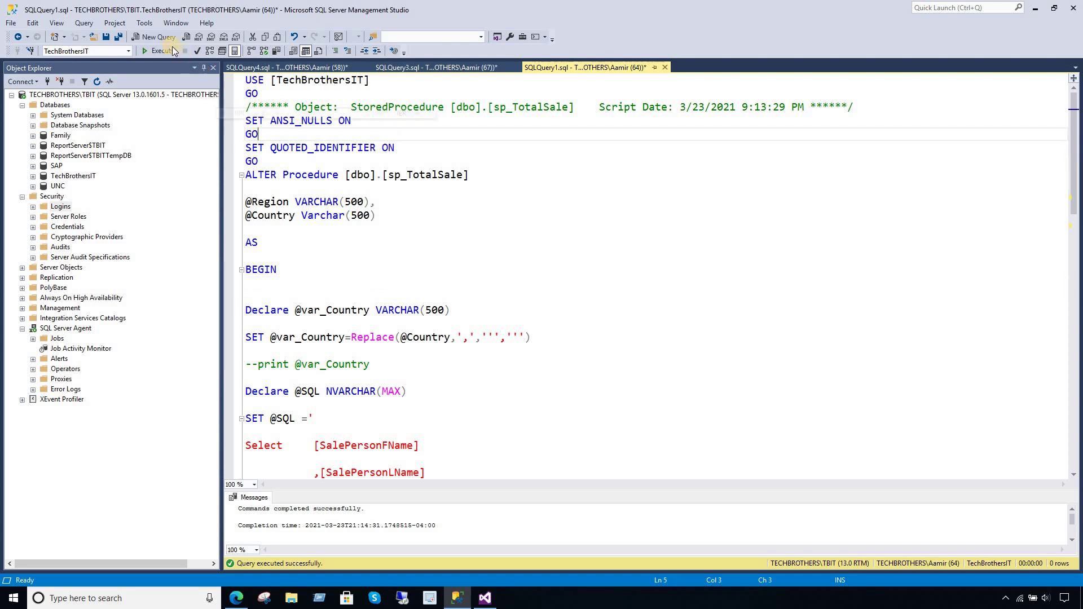
{"action": "left_click", "coordinate": [158, 51]}
{"action": "left_click", "coordinate": [447, 256]}
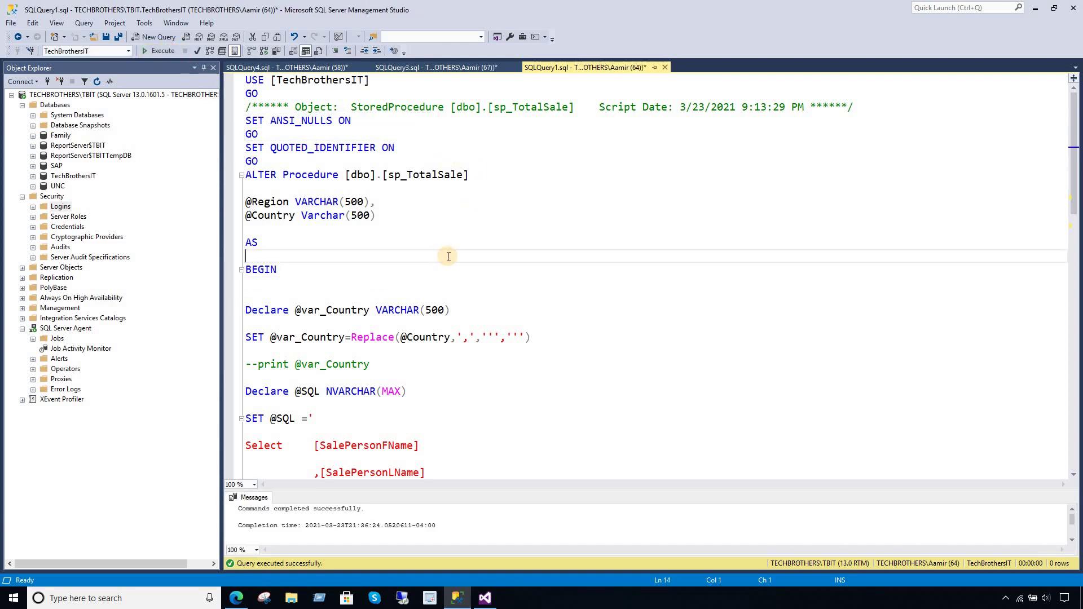
{"action": "scroll", "coordinate": [356, 295], "scroll_direction": "down", "scroll_amount": 3}
{"action": "scroll", "coordinate": [359, 289], "scroll_direction": "down", "scroll_amount": 6}
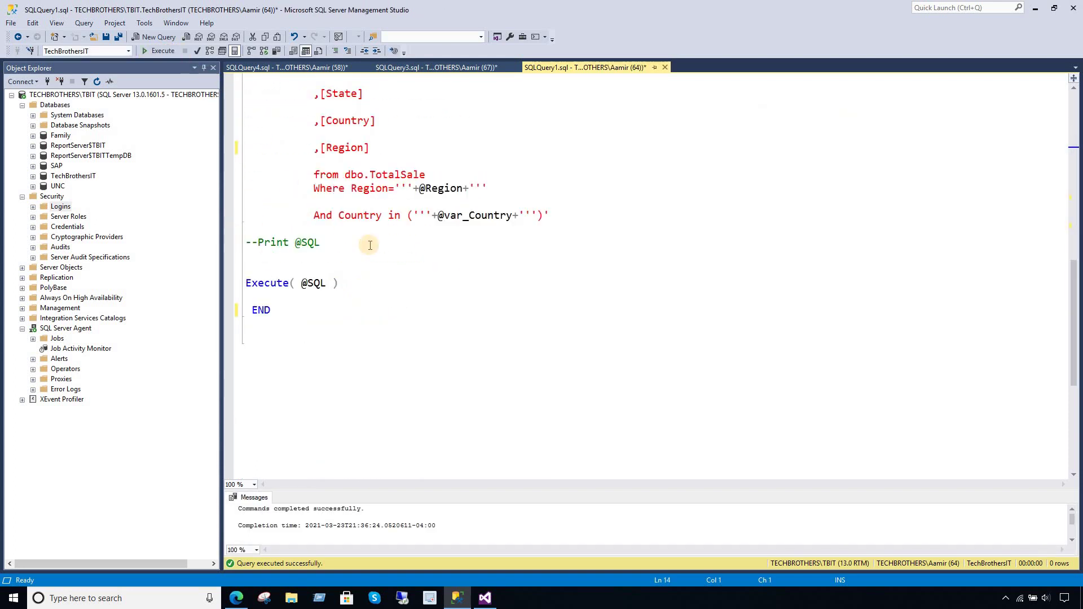
{"action": "scroll", "coordinate": [367, 244], "scroll_direction": "up", "scroll_amount": 6}
{"action": "left_click", "coordinate": [259, 258]}
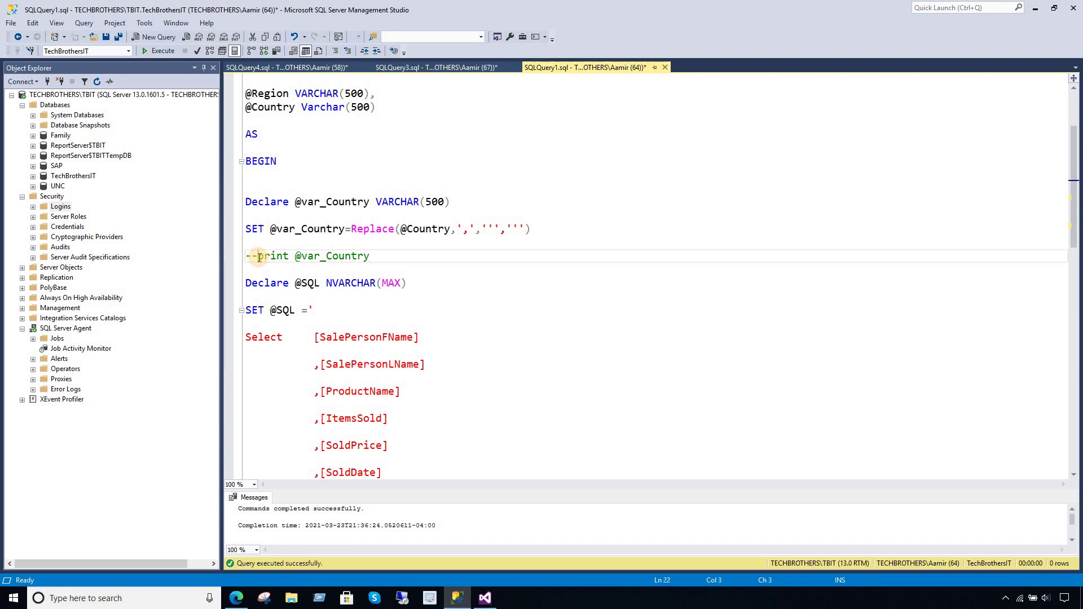
{"action": "key", "text": "BackSpace"}
{"action": "key", "text": "BackSpace"}
{"action": "left_click", "coordinate": [334, 312]}
{"action": "scroll", "coordinate": [334, 312], "scroll_direction": "down", "scroll_amount": 6}
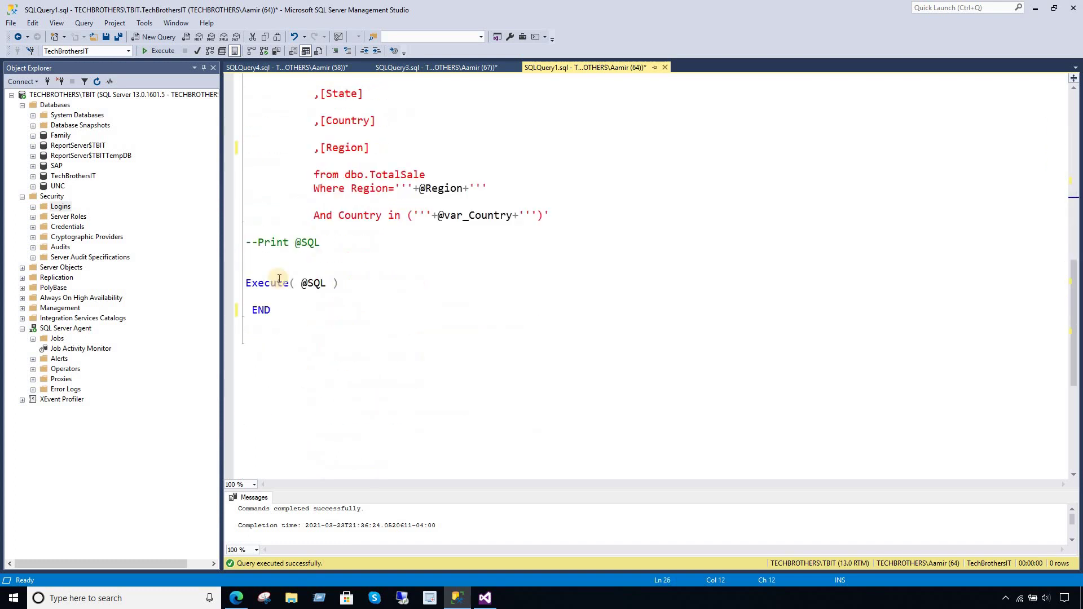
{"action": "left_click", "coordinate": [259, 244]}
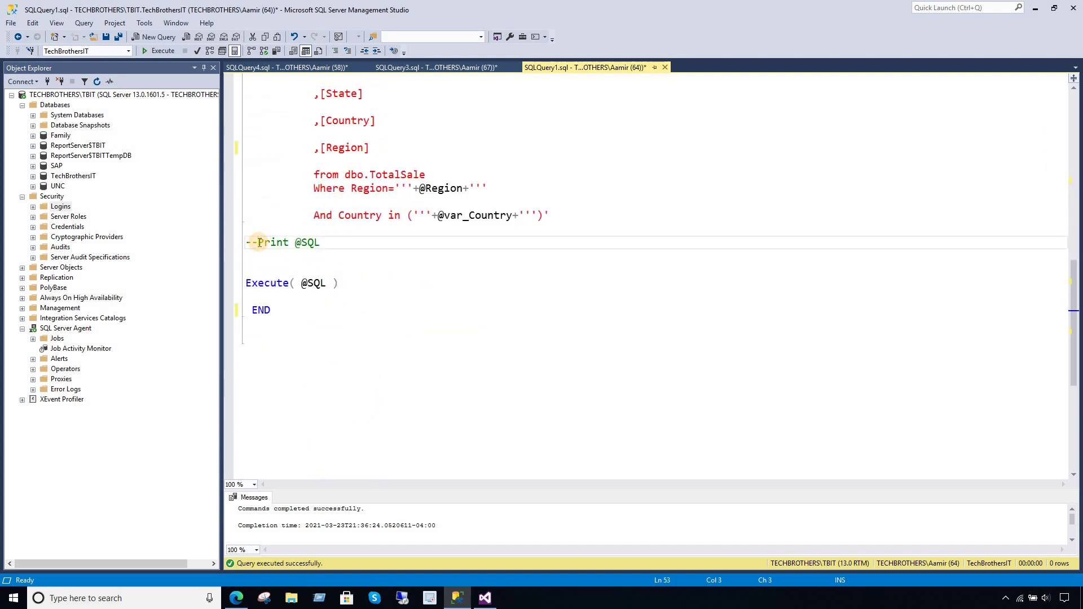
{"action": "key", "text": "BackSpace"}
{"action": "key", "text": "BackSpace"}
{"action": "left_click", "coordinate": [247, 282]}
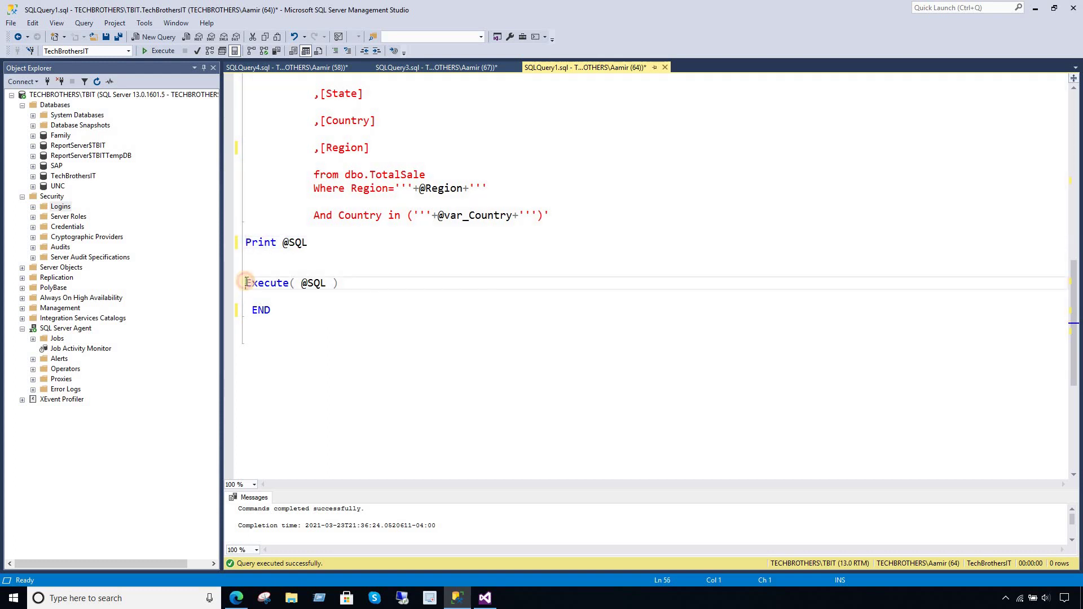
{"action": "type", "text": "--"}
{"action": "left_click", "coordinate": [248, 228]}
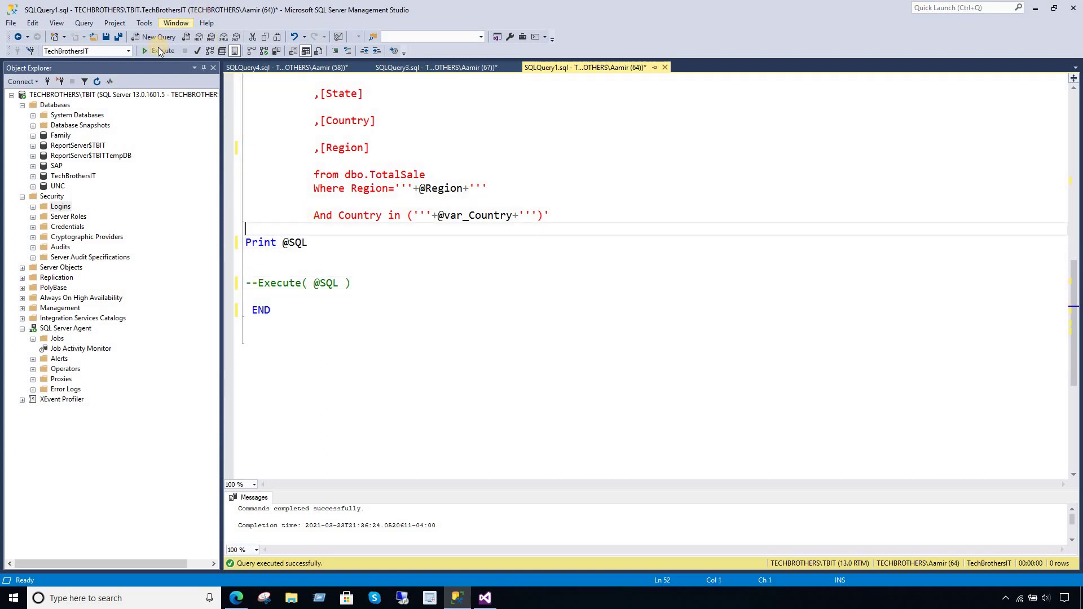
{"action": "key", "text": "F5"}
{"action": "left_click", "coordinate": [616, 247]}
{"action": "scroll", "coordinate": [617, 247], "scroll_direction": "up", "scroll_amount": 14}
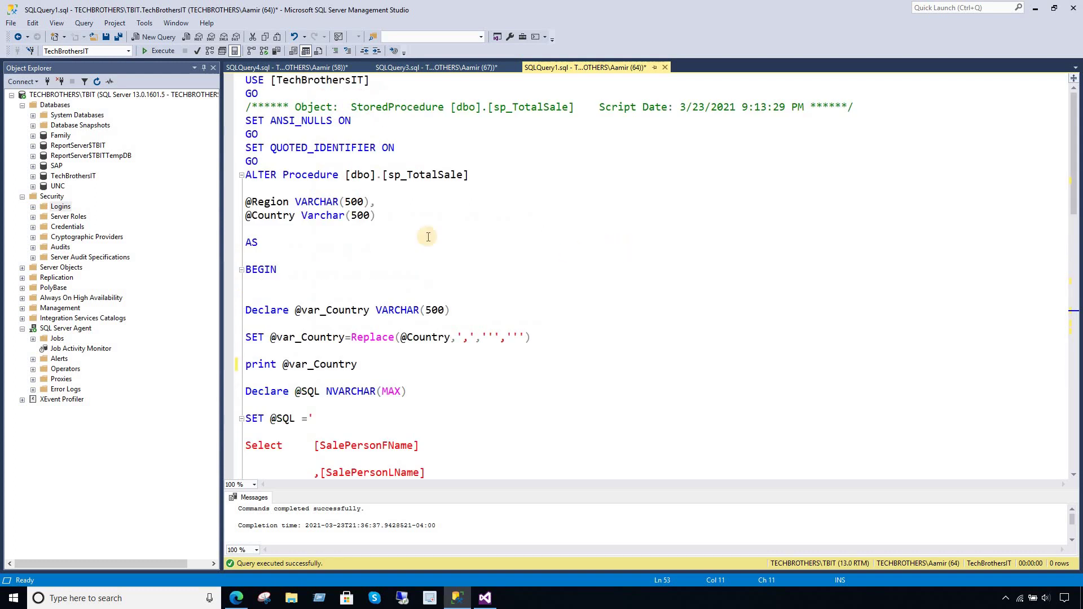
- Add a [dbo].[sp_TotalSale] 'Asia','Pakistan,India' call below the ALTER, run it alone, and enlarge the Messages pane
{"action": "left_click_drag", "start_coordinate": [474, 176], "coordinate": [346, 175]}
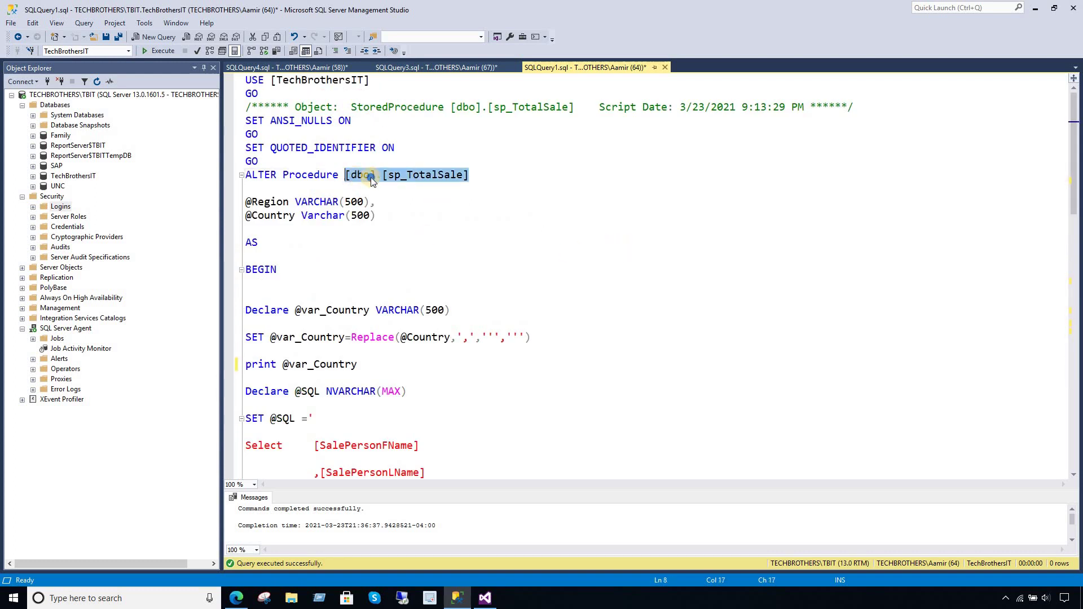
{"action": "right_click", "coordinate": [371, 180]}
{"action": "left_click", "coordinate": [403, 203]}
{"action": "left_click", "coordinate": [532, 176]}
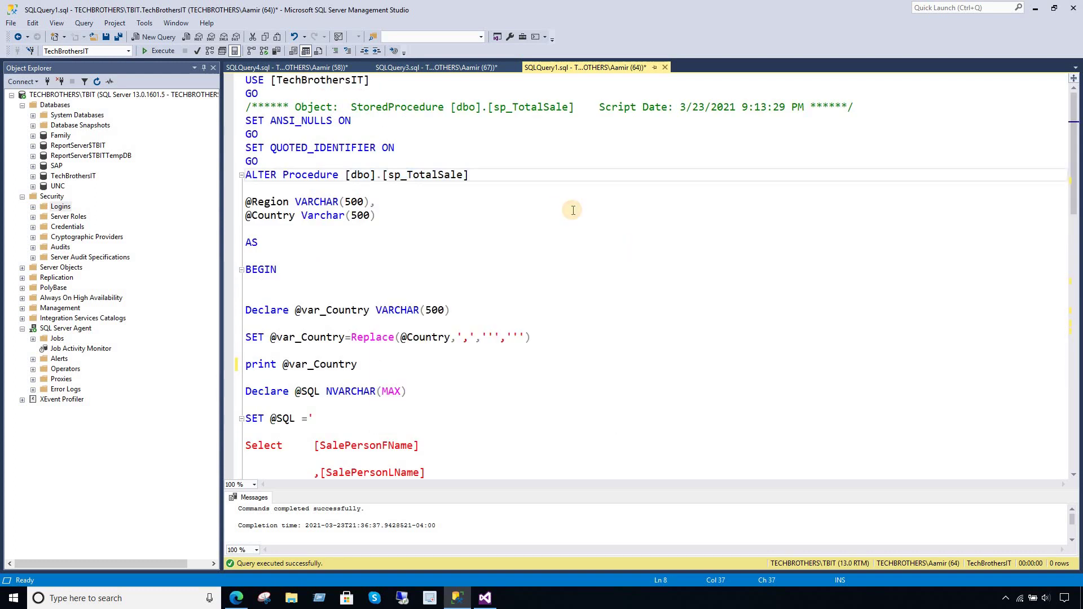
{"action": "key", "text": "Return"}
{"action": "key", "text": "Return"}
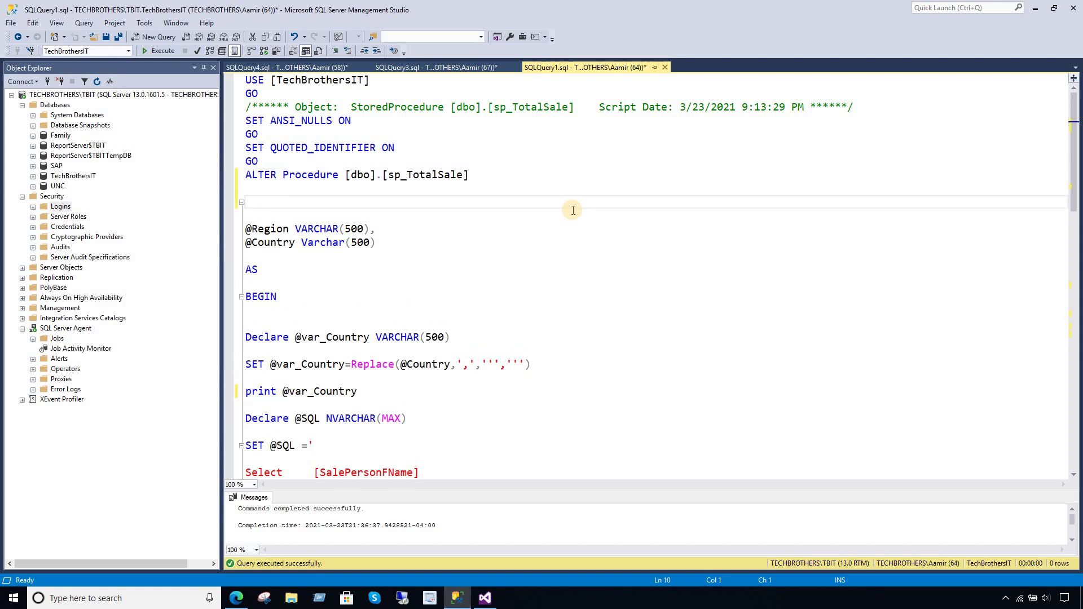
{"action": "key", "text": "ctrl+v"}
{"action": "type", "text": "'"}
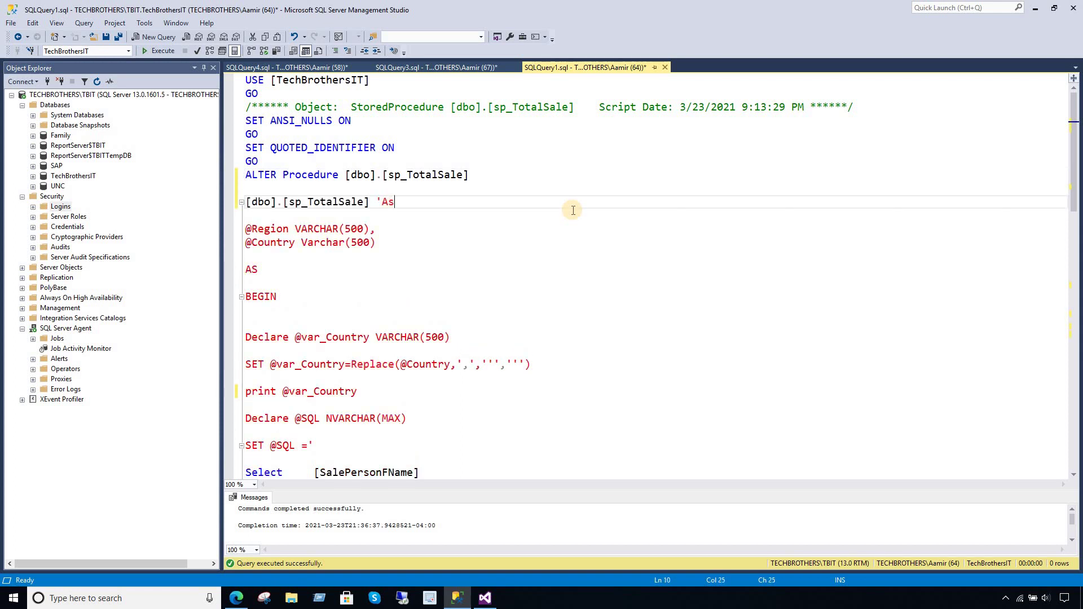
{"action": "type", "text": "Asia','Pakistan,India"}
{"action": "type", "text": "'"}
{"action": "key", "text": "shift+Up"}
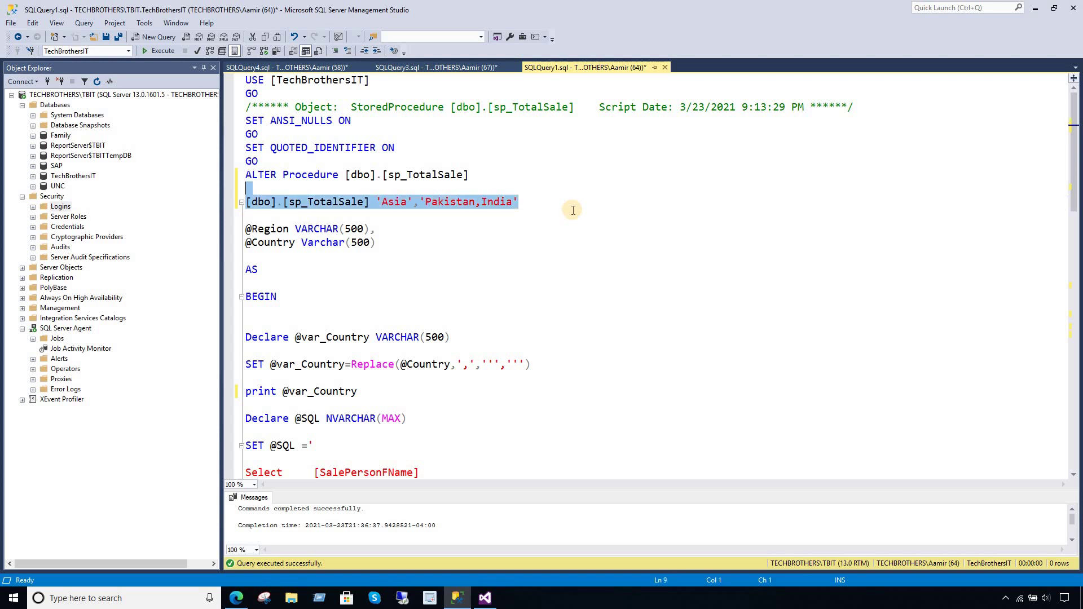
{"action": "left_click", "coordinate": [159, 51]}
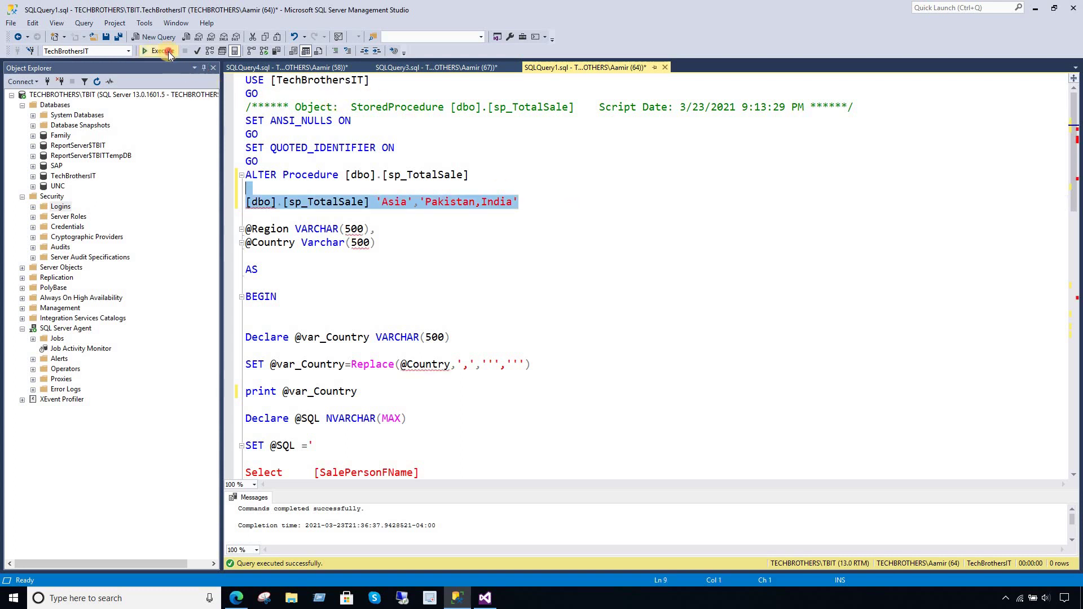
{"action": "left_click_drag", "start_coordinate": [494, 490], "coordinate": [494, 379]}
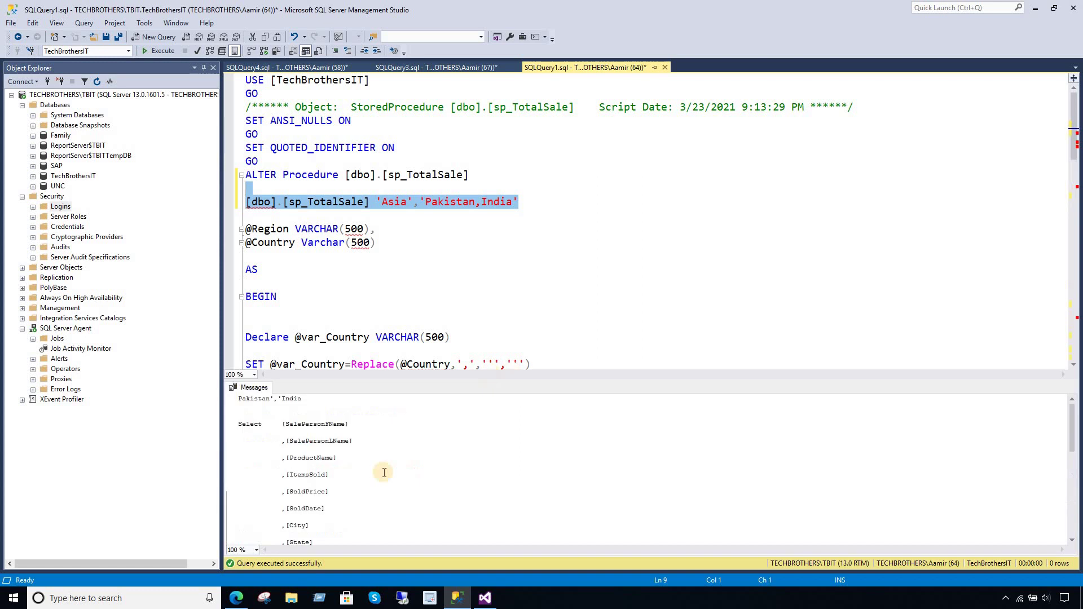
{"action": "left_click", "coordinate": [273, 399]}
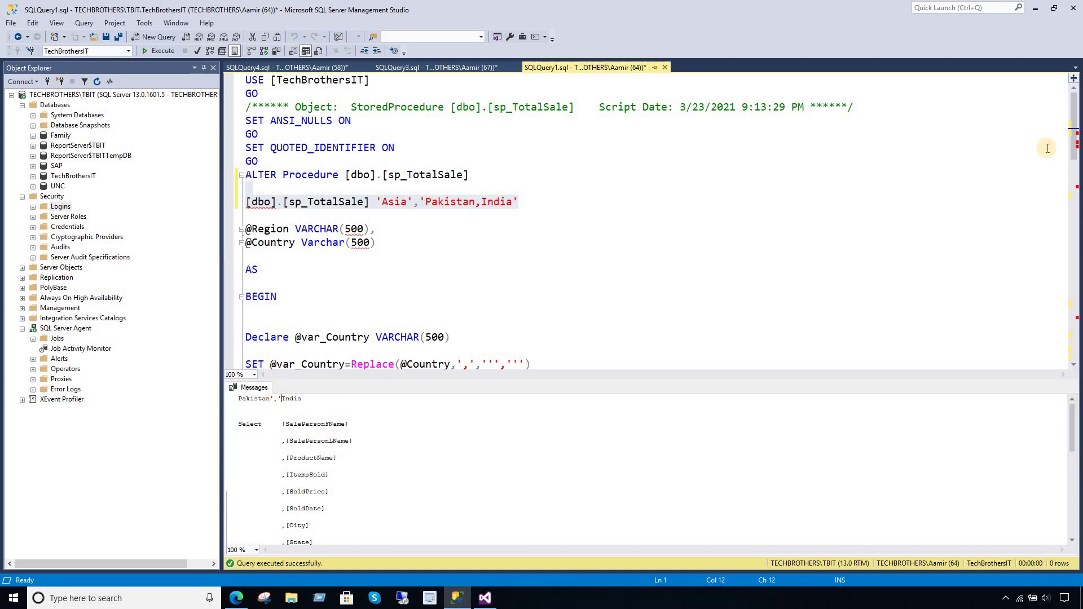
{"action": "left_click", "coordinate": [1077, 116]}
{"action": "scroll", "coordinate": [484, 165], "scroll_direction": "down", "scroll_amount": 4}
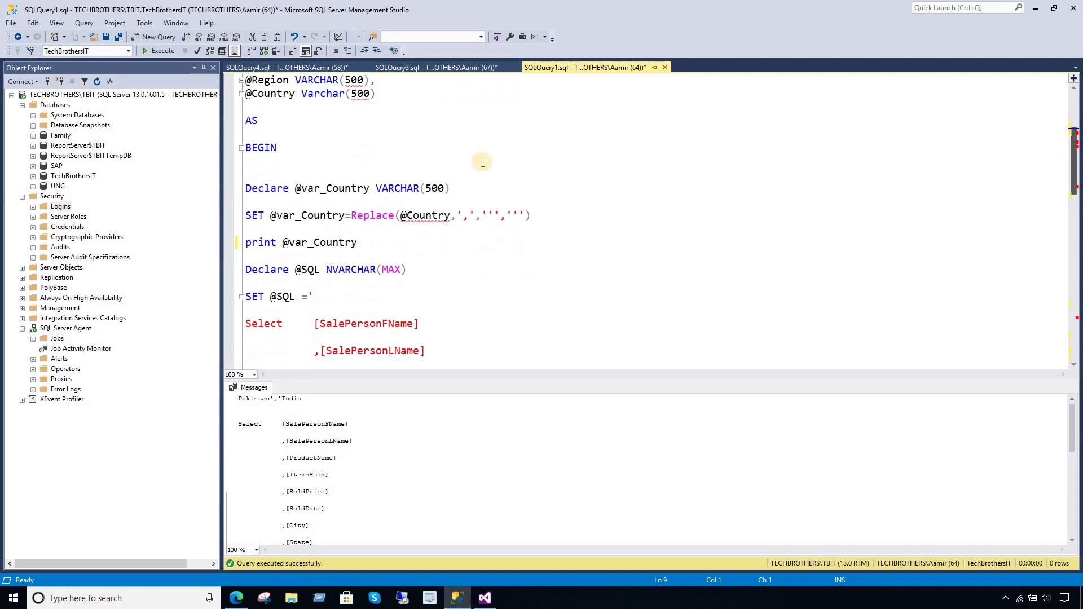
{"action": "left_click_drag", "start_coordinate": [541, 219], "coordinate": [242, 215]}
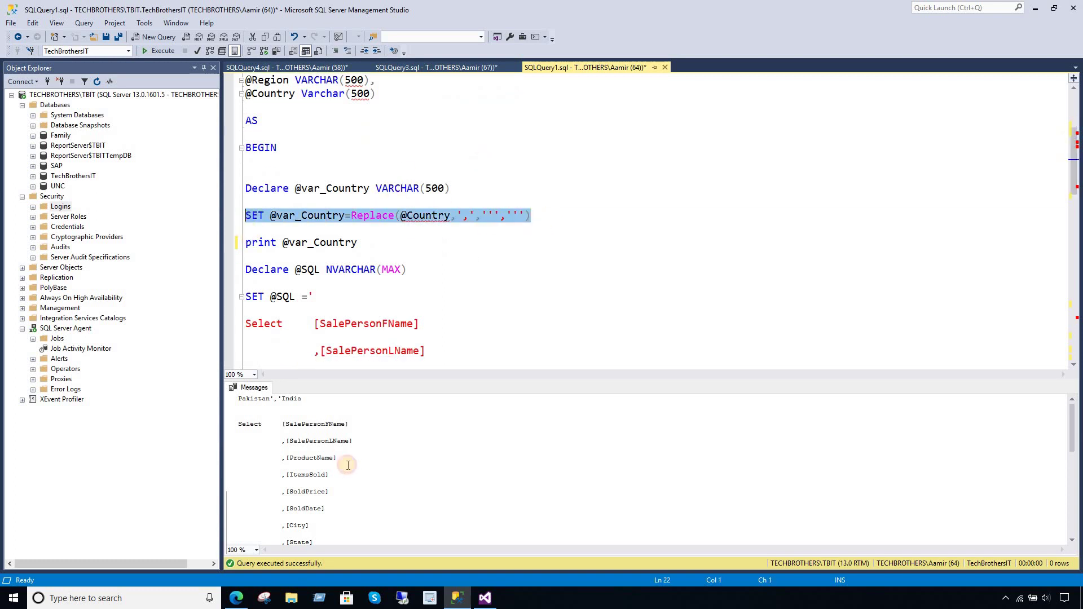
{"action": "triple_click", "coordinate": [237, 399]}
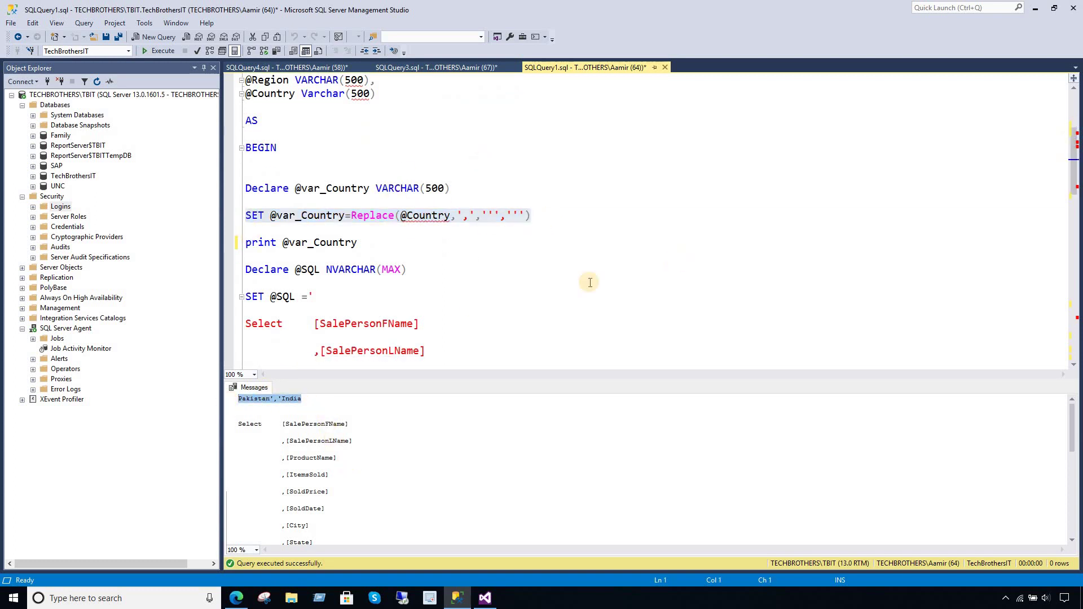
{"action": "left_click_drag", "start_coordinate": [1075, 204], "coordinate": [1077, 274]}
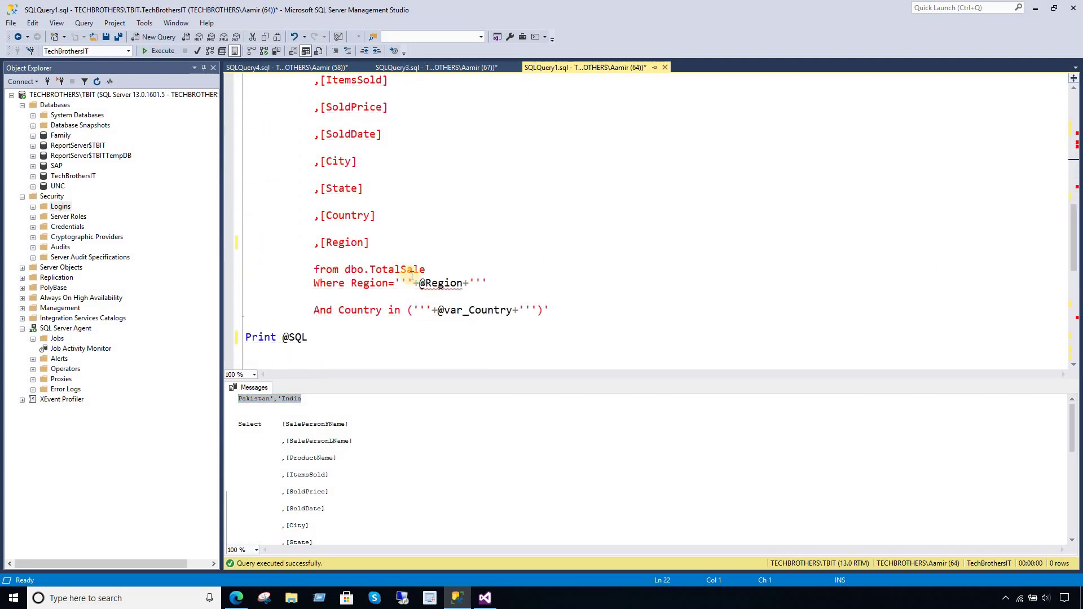
{"action": "left_click", "coordinate": [488, 284]}
{"action": "left_click_drag", "start_coordinate": [543, 309], "coordinate": [519, 309]}
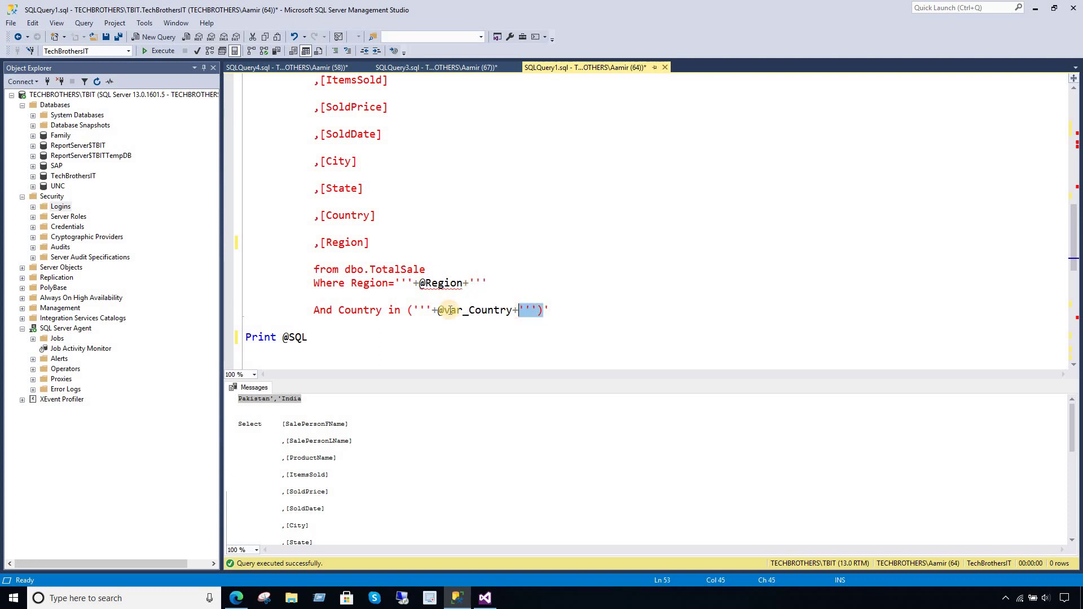
{"action": "left_click", "coordinate": [303, 399]}
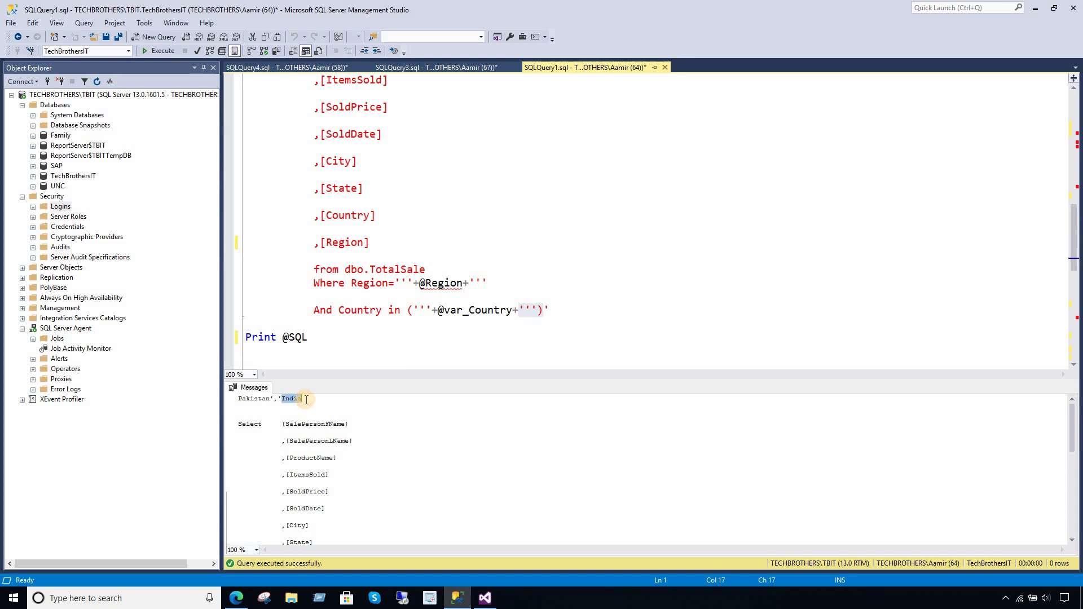
{"action": "left_click", "coordinate": [309, 399]}
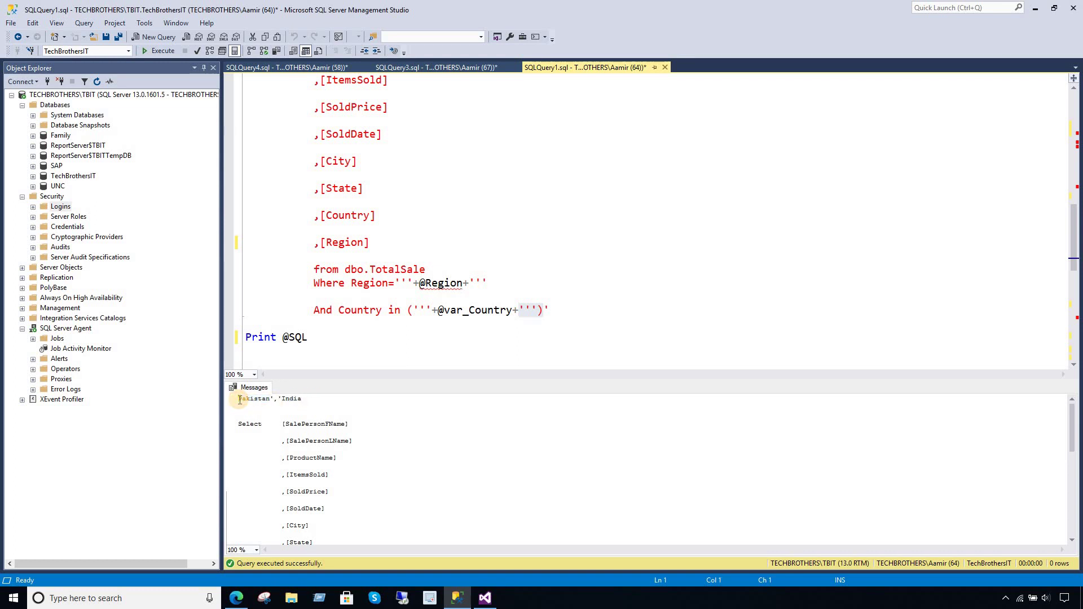
- Review the printed query's Where Region='Asia' and country filter lines
{"action": "left_click", "coordinate": [316, 425]}
{"action": "scroll", "coordinate": [352, 484], "scroll_direction": "down", "scroll_amount": 5}
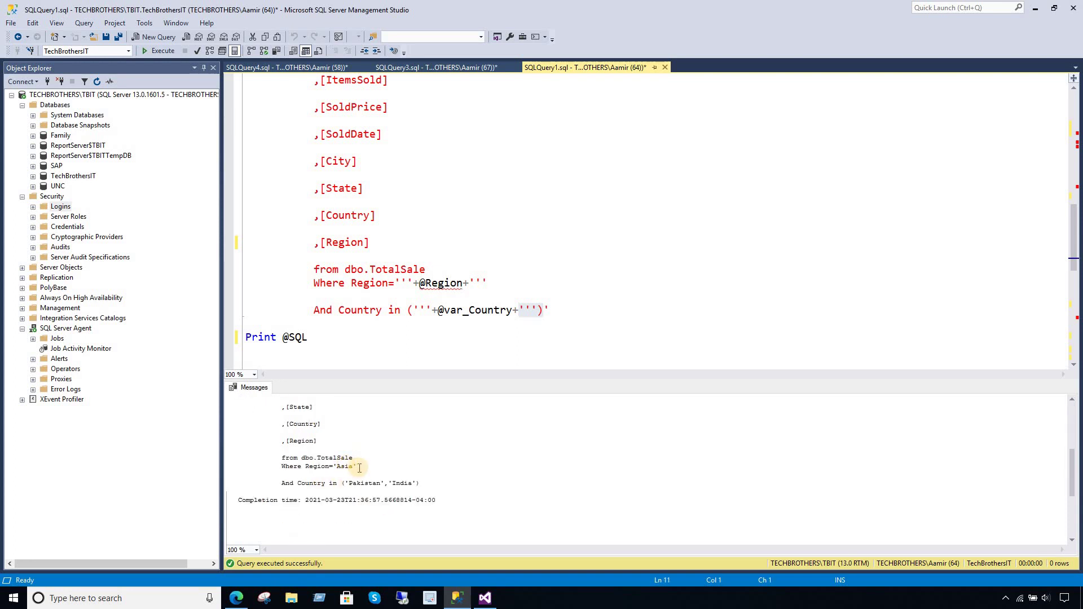
{"action": "left_click_drag", "start_coordinate": [357, 467], "coordinate": [281, 468]}
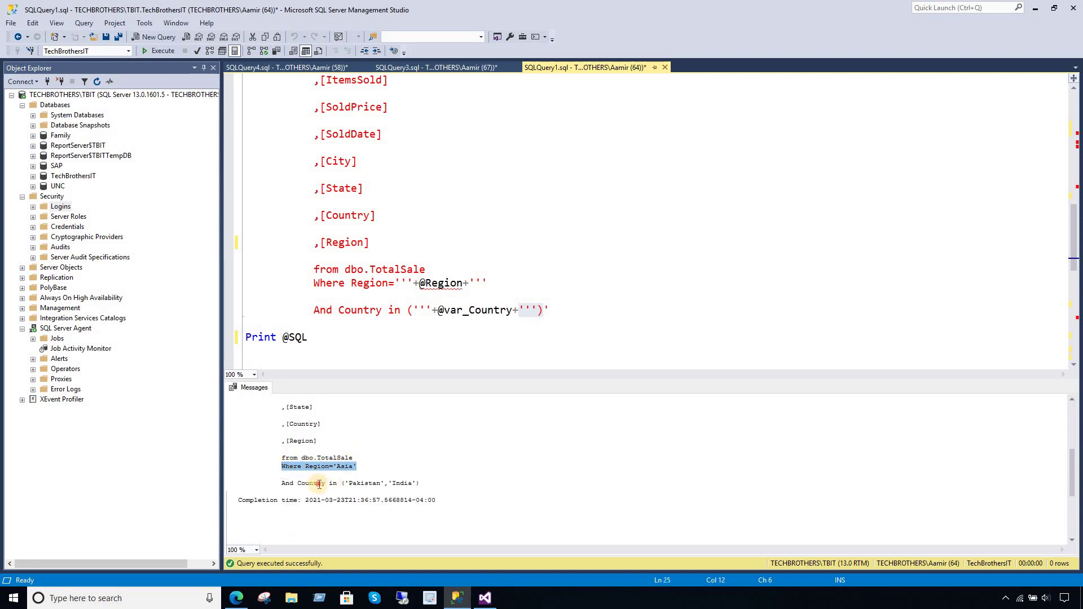
{"action": "left_click", "coordinate": [319, 484]}
{"action": "left_click", "coordinate": [392, 483]}
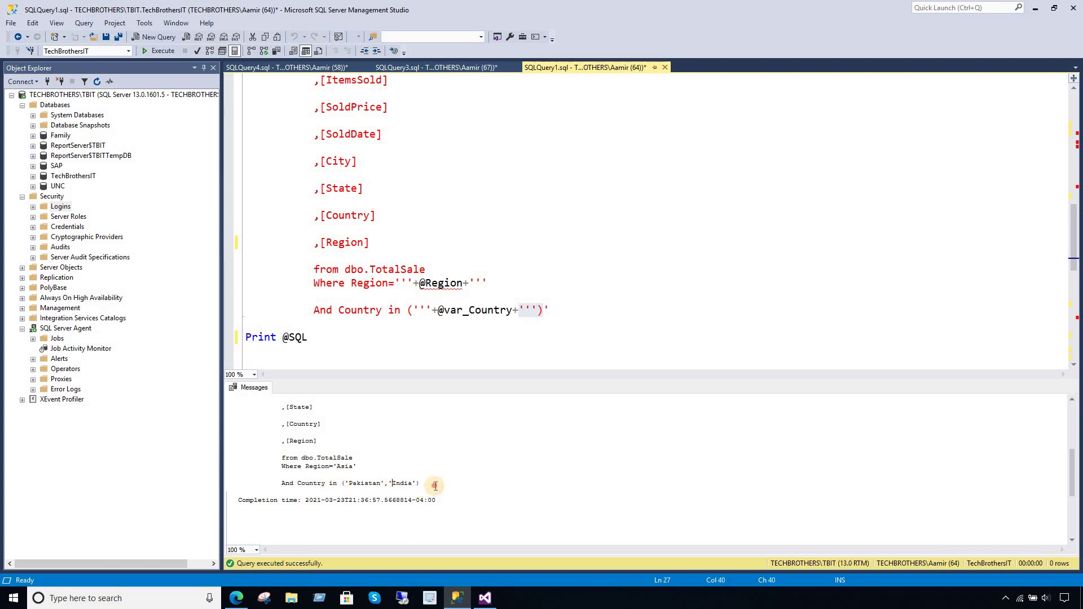
{"action": "left_click_drag", "start_coordinate": [435, 486], "coordinate": [275, 481]}
{"action": "left_click", "coordinate": [362, 472]}
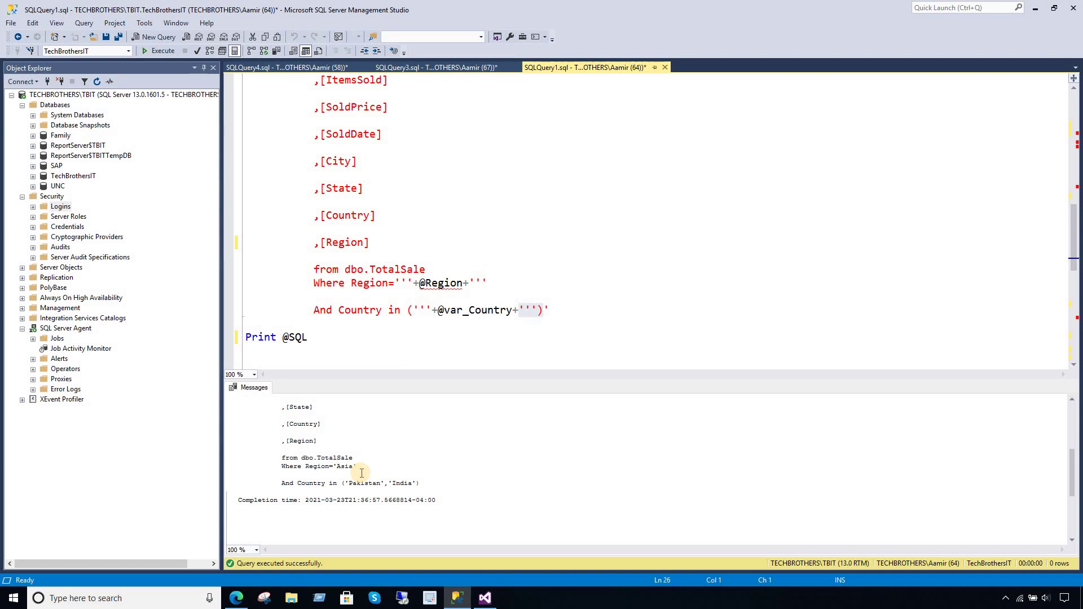
- Copy the whole printed SELECT query from Messages and open a new query window
{"action": "left_click", "coordinate": [439, 337]}
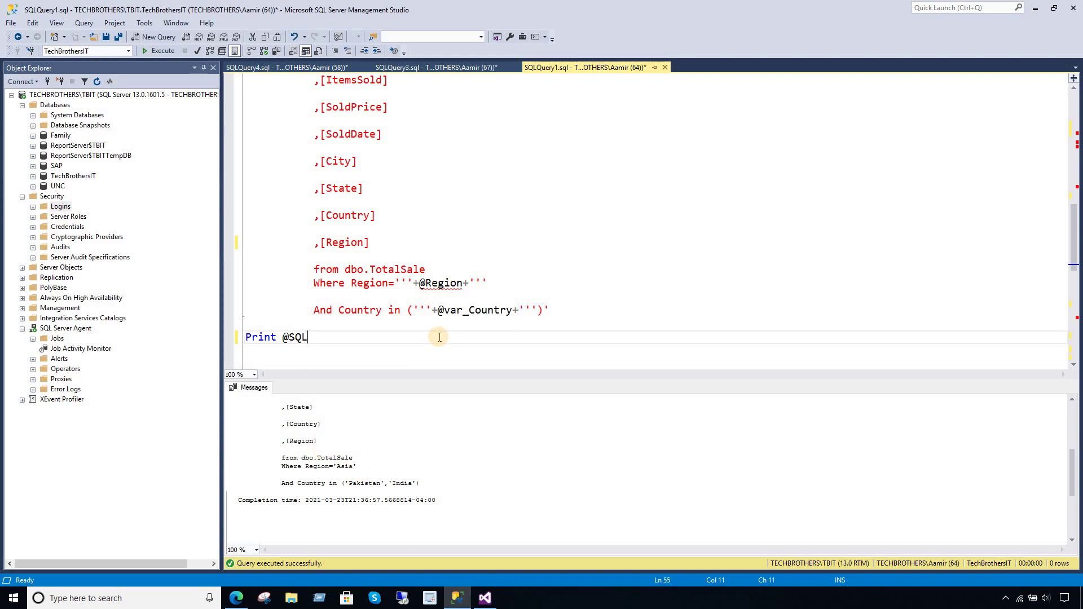
{"action": "scroll", "coordinate": [439, 337], "scroll_direction": "up", "scroll_amount": 10}
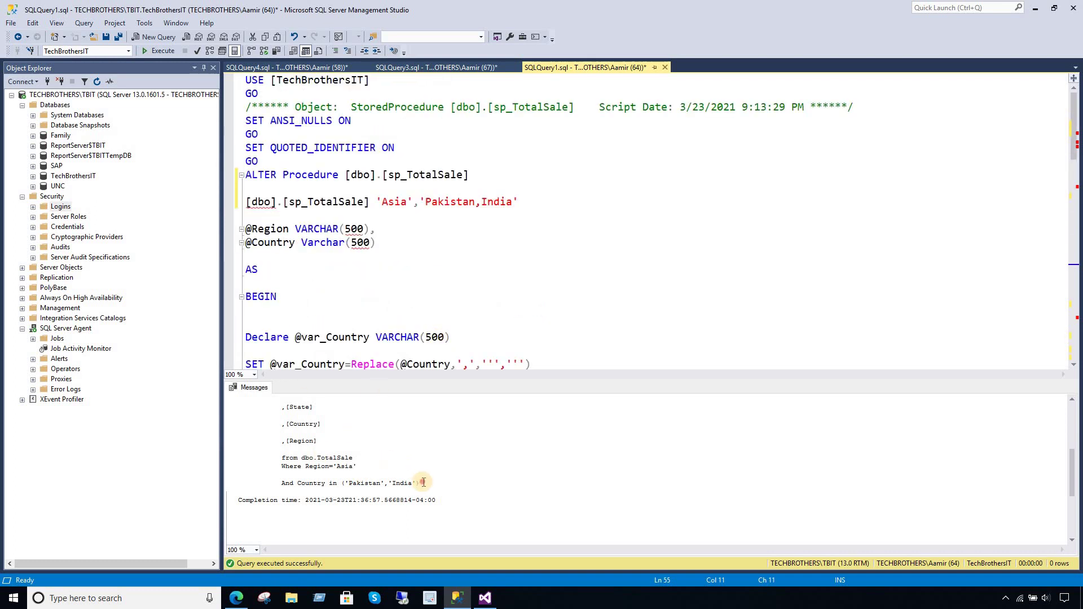
{"action": "left_click_drag", "start_coordinate": [425, 483], "coordinate": [227, 424]}
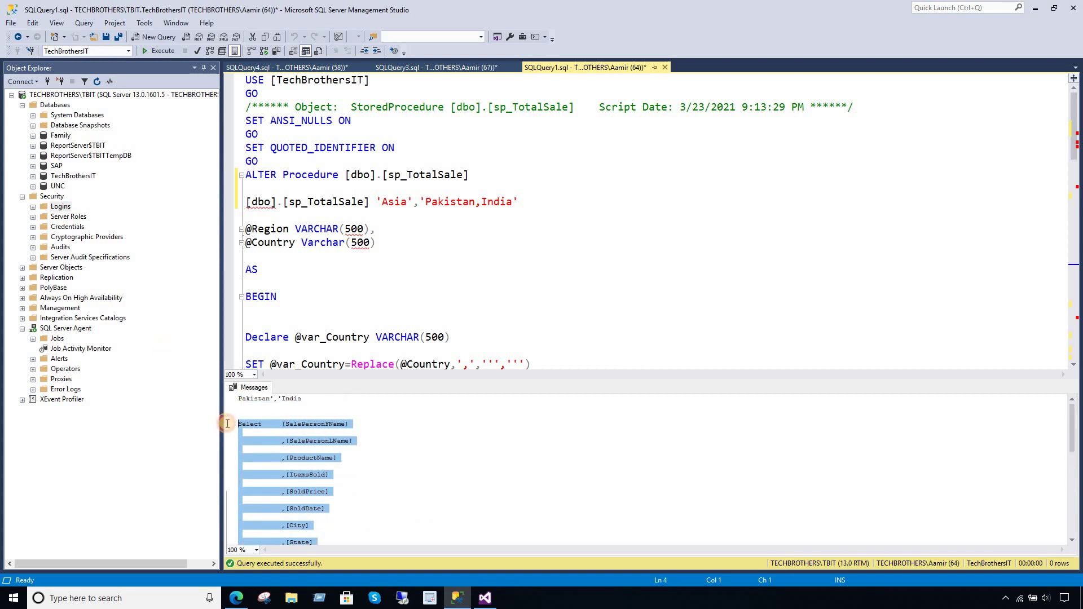
{"action": "right_click", "coordinate": [276, 424]}
{"action": "left_click", "coordinate": [307, 443]}
{"action": "left_click", "coordinate": [145, 37]}
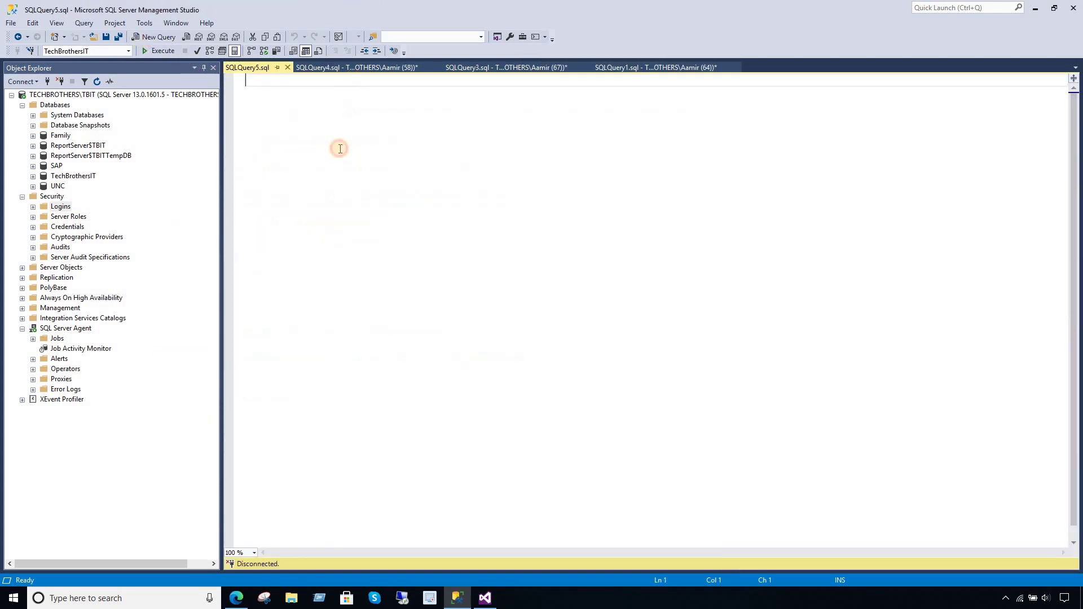
- Paste and run the copied query, confirming four Asia rows for Pakistan and India
{"action": "right_click", "coordinate": [340, 151]}
{"action": "left_click", "coordinate": [368, 181]}
{"action": "left_click", "coordinate": [160, 51]}
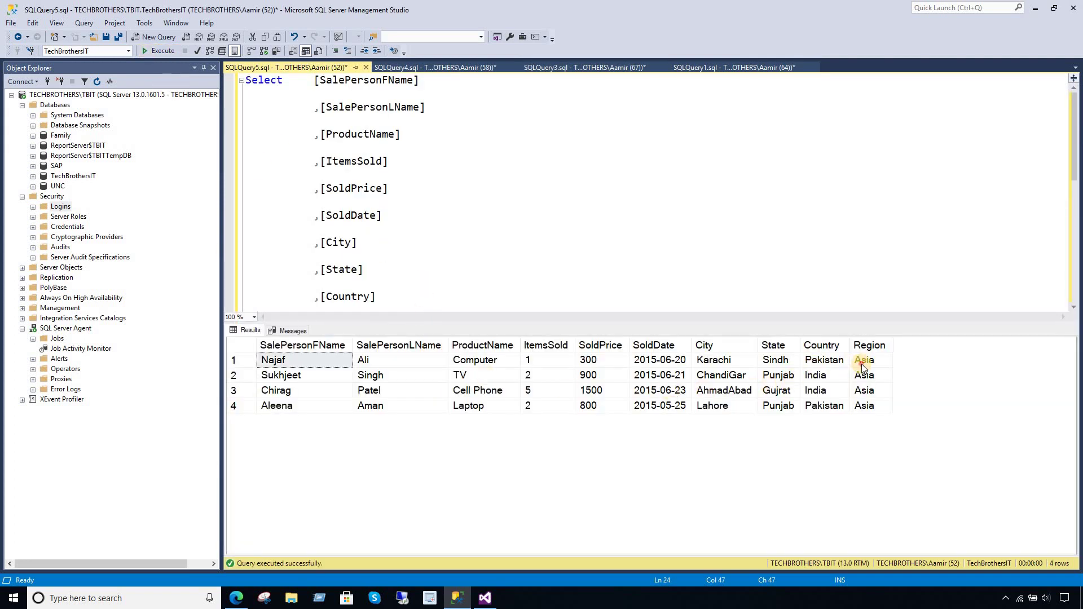
{"action": "left_click_drag", "start_coordinate": [863, 361], "coordinate": [867, 405]}
{"action": "left_click_drag", "start_coordinate": [826, 360], "coordinate": [827, 414]}
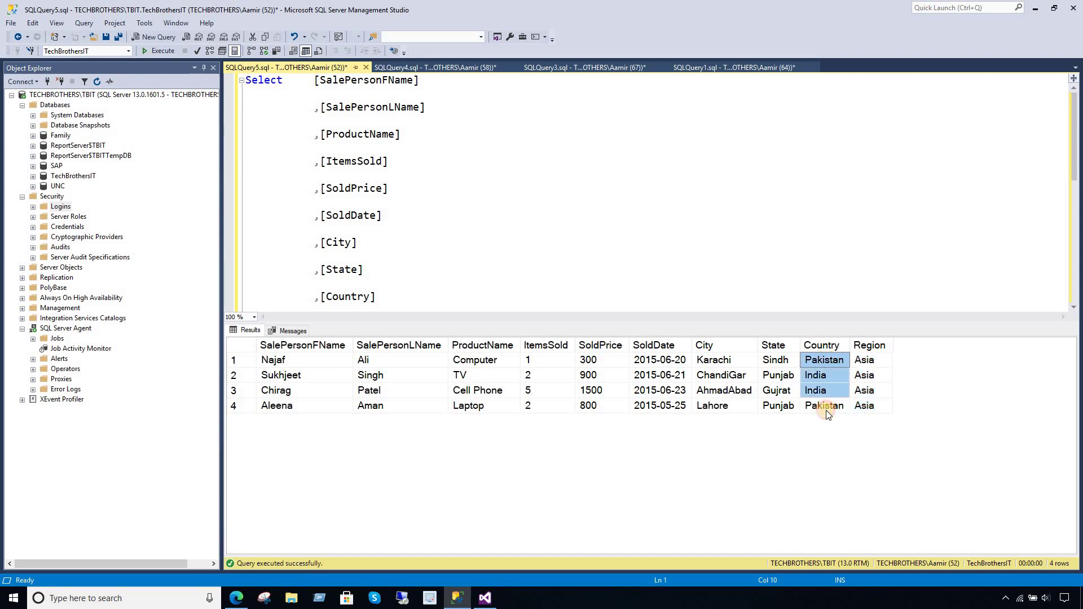
{"action": "left_click", "coordinate": [815, 376]}
- Look over the query text, then close SQLQuery5 without saving
{"action": "left_click", "coordinate": [448, 202]}
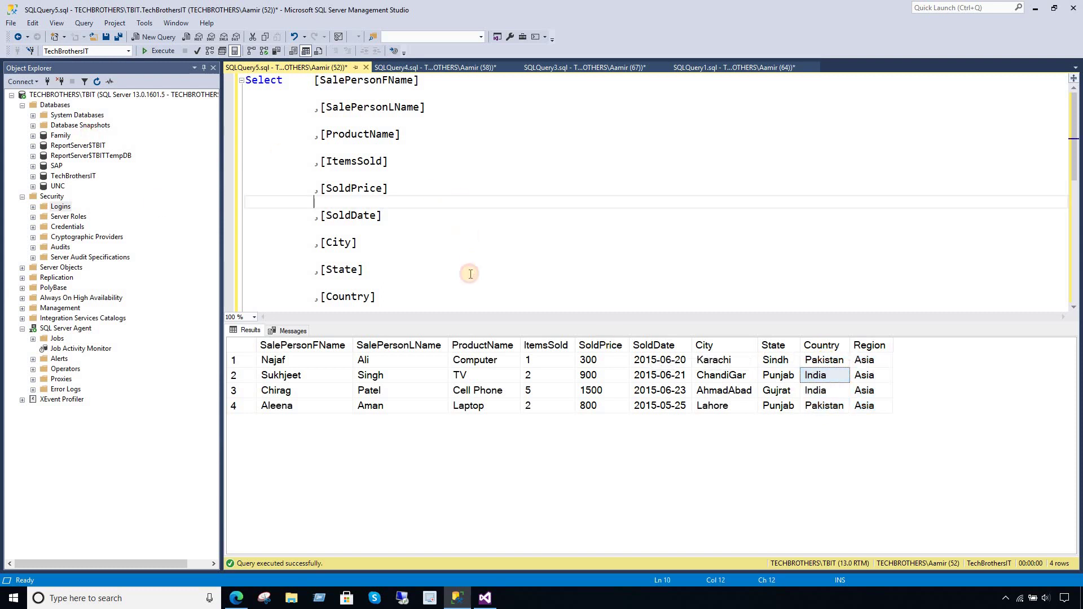
{"action": "left_click_drag", "start_coordinate": [465, 323], "coordinate": [465, 426]}
{"action": "left_click", "coordinate": [479, 255]}
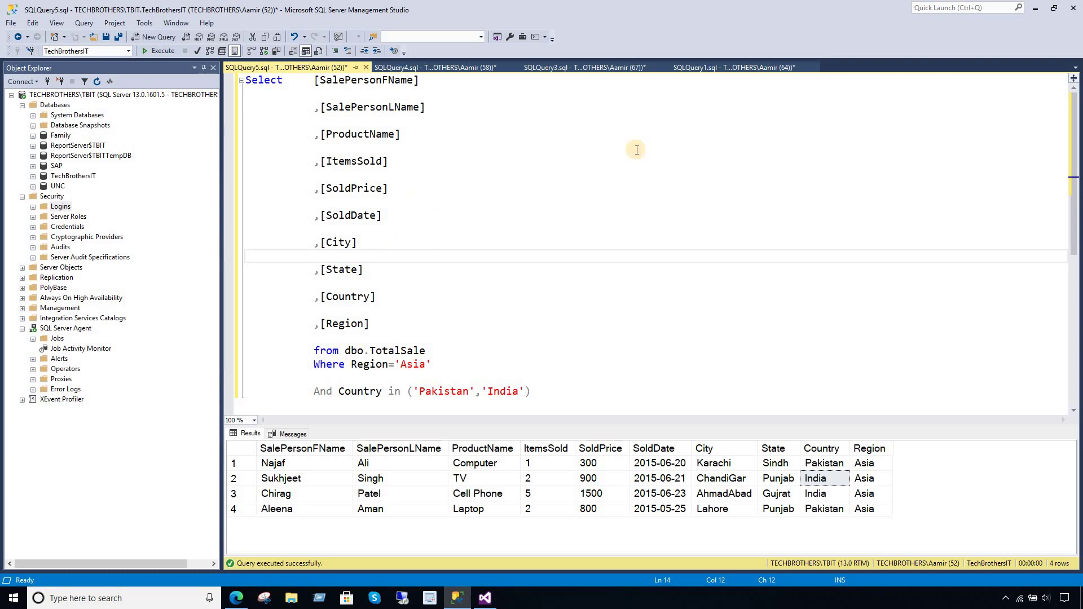
{"action": "left_click", "coordinate": [366, 68]}
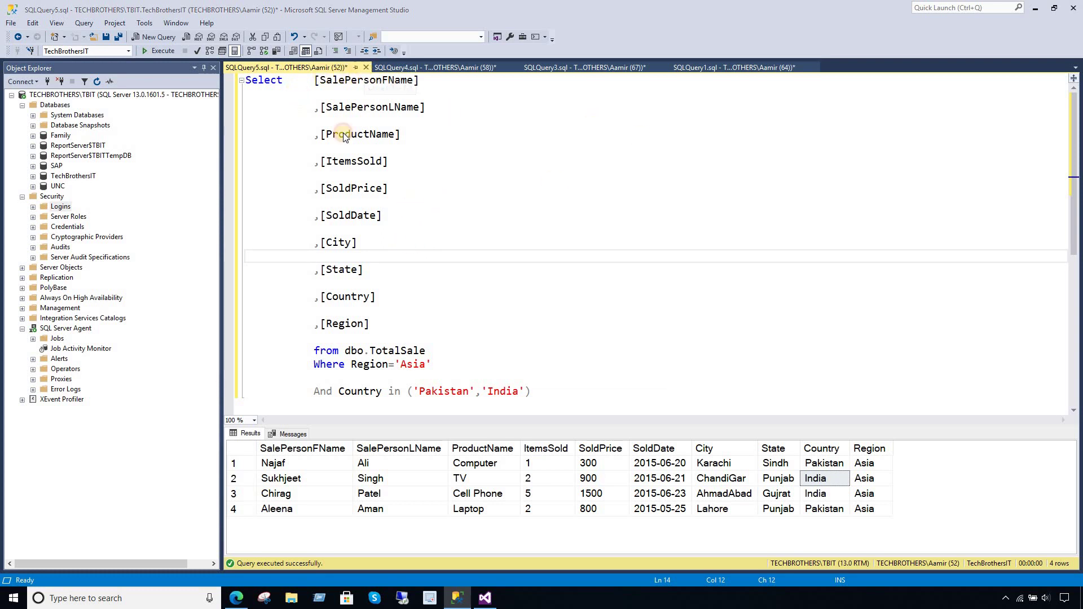
{"action": "left_click", "coordinate": [582, 370]}
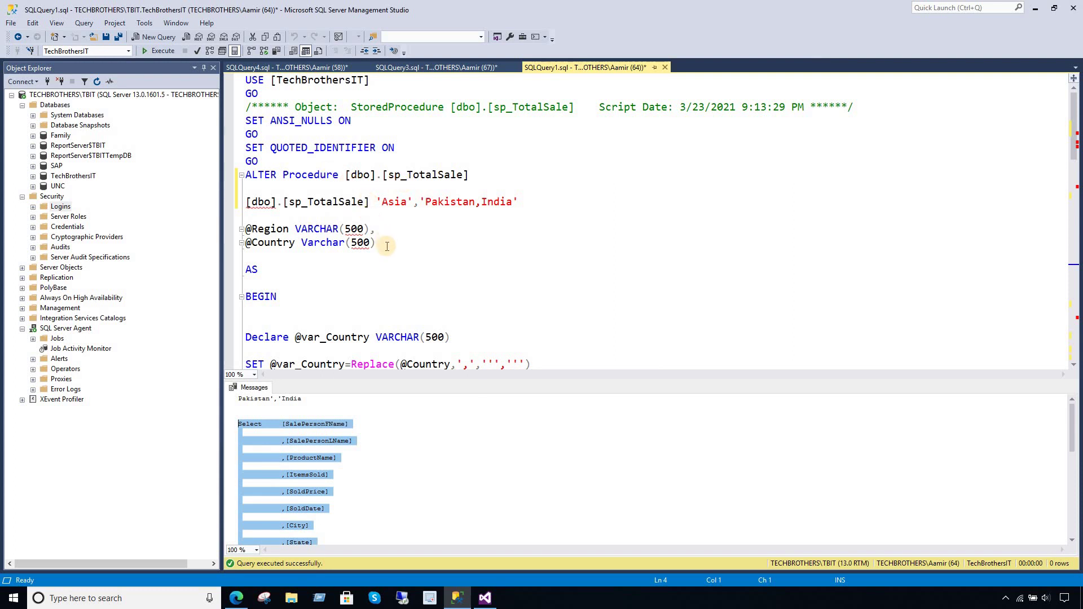
{"action": "left_click_drag", "start_coordinate": [375, 245], "coordinate": [231, 229]}
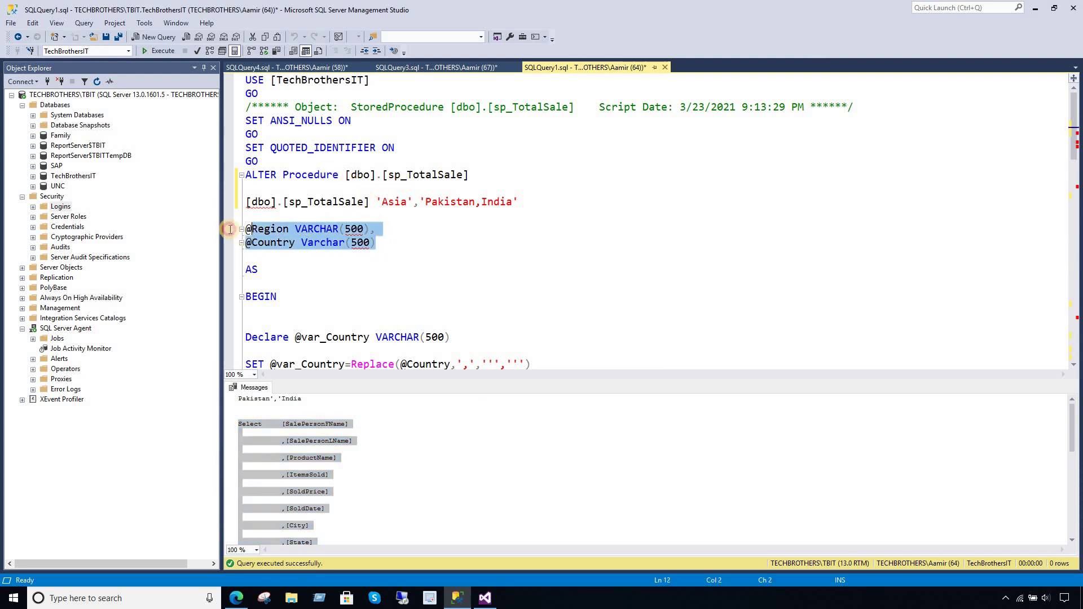
{"action": "left_click", "coordinate": [383, 232]}
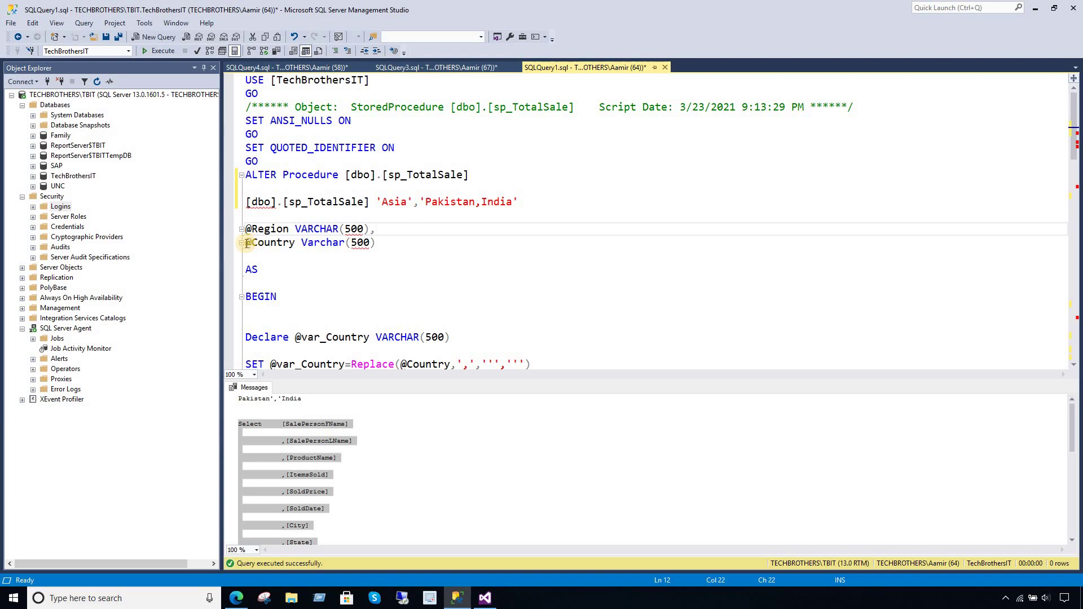
{"action": "left_click_drag", "start_coordinate": [246, 243], "coordinate": [398, 243]}
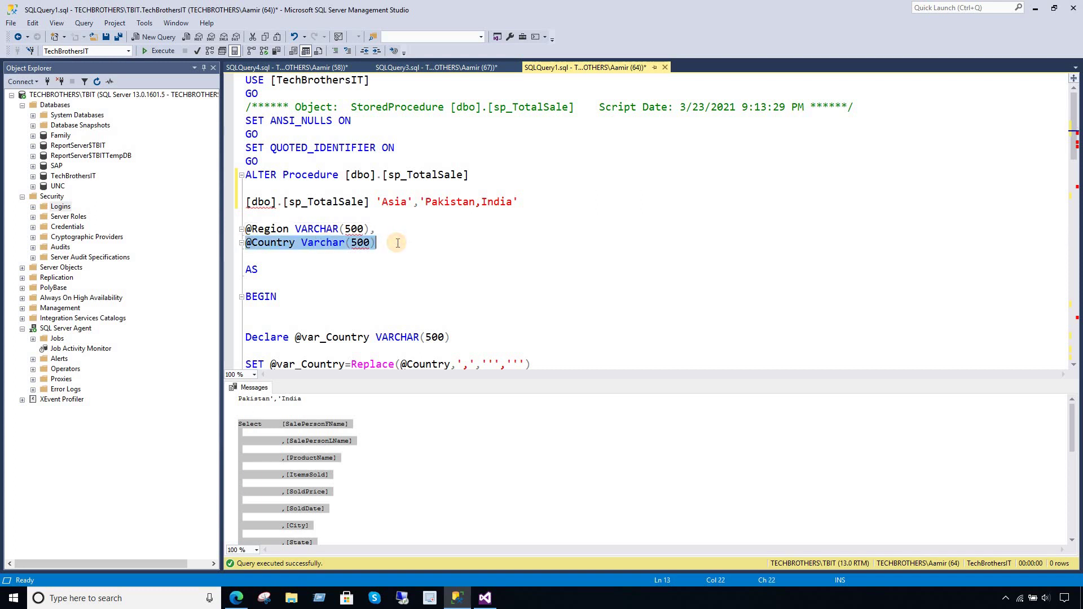
{"action": "left_click", "coordinate": [435, 67]}
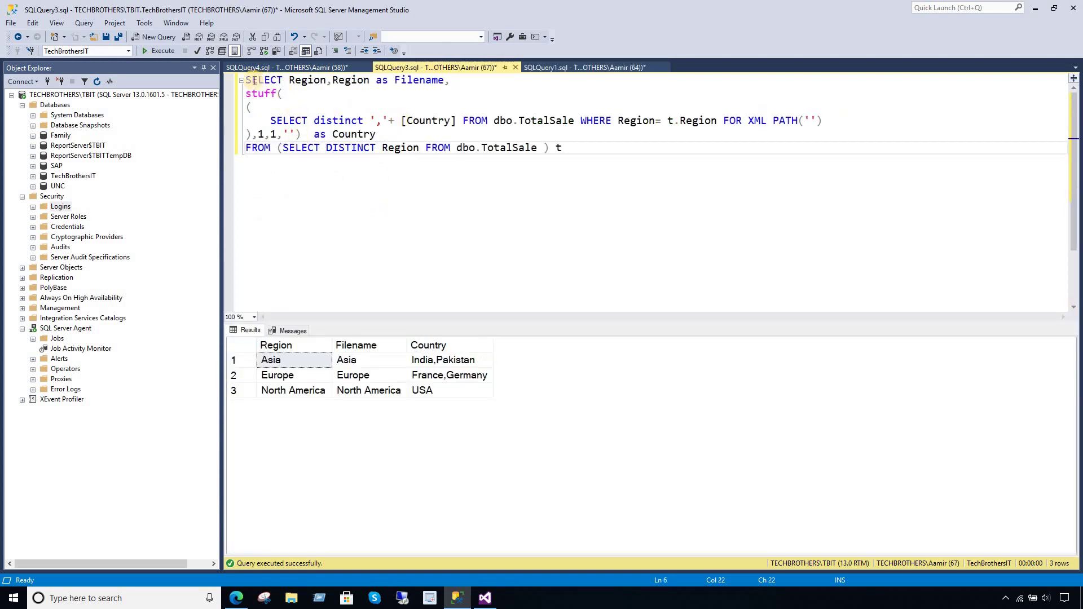
{"action": "double_click", "coordinate": [308, 80]}
{"action": "double_click", "coordinate": [350, 80]}
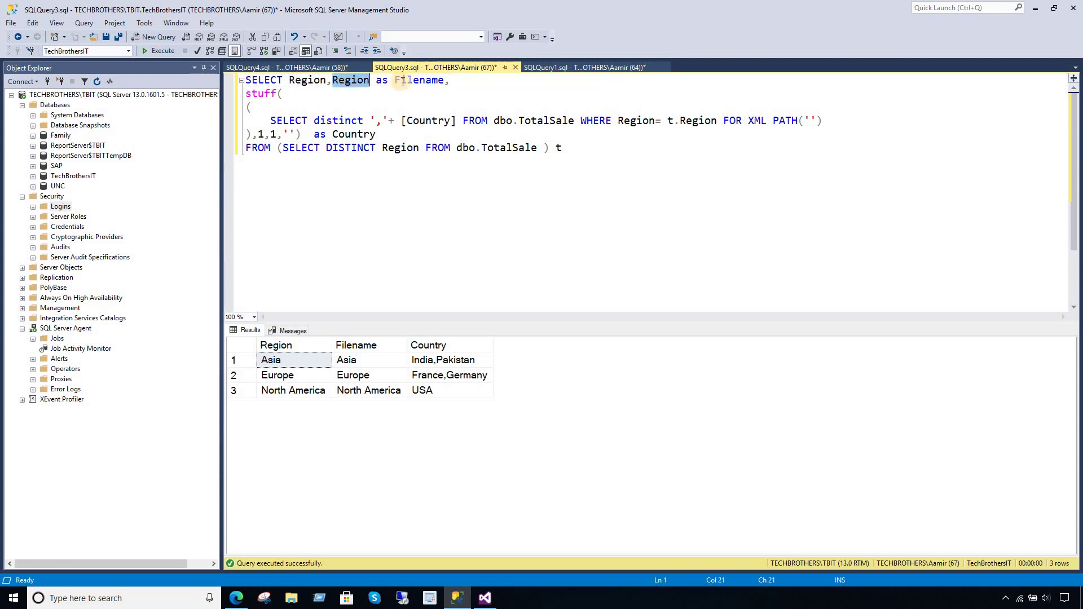
{"action": "left_click", "coordinate": [432, 80]}
{"action": "left_click_drag", "start_coordinate": [450, 81], "coordinate": [332, 80]}
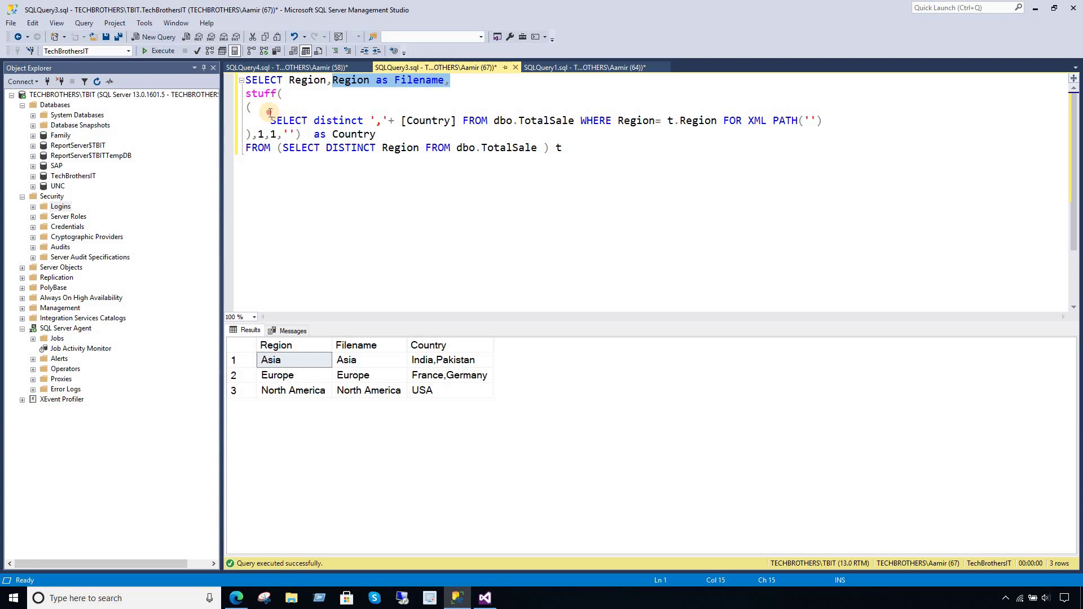
{"action": "left_click_drag", "start_coordinate": [270, 112], "coordinate": [380, 133]}
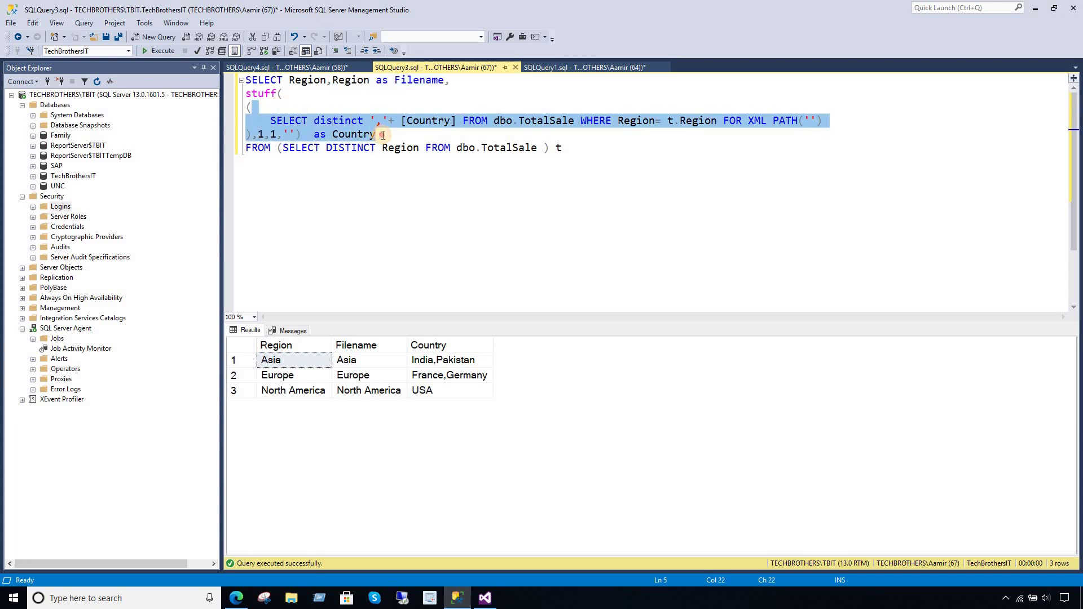
{"action": "left_click", "coordinate": [390, 120]}
{"action": "key", "text": "shift+Left"}
{"action": "key", "text": "shift+Left"}
{"action": "key", "text": "shift+Left"}
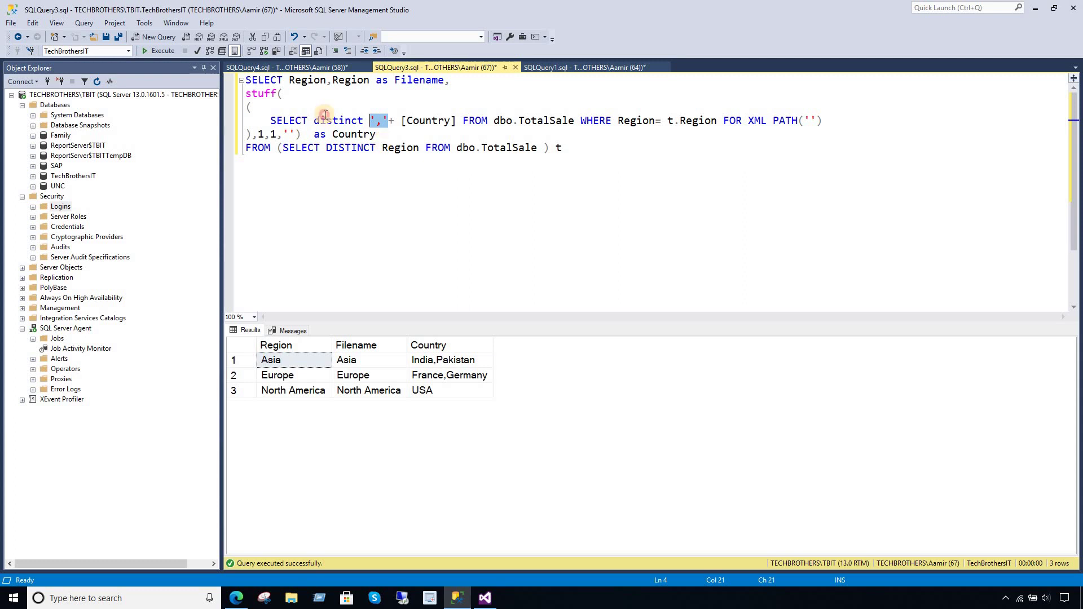
{"action": "left_click_drag", "start_coordinate": [563, 148], "coordinate": [190, 83]}
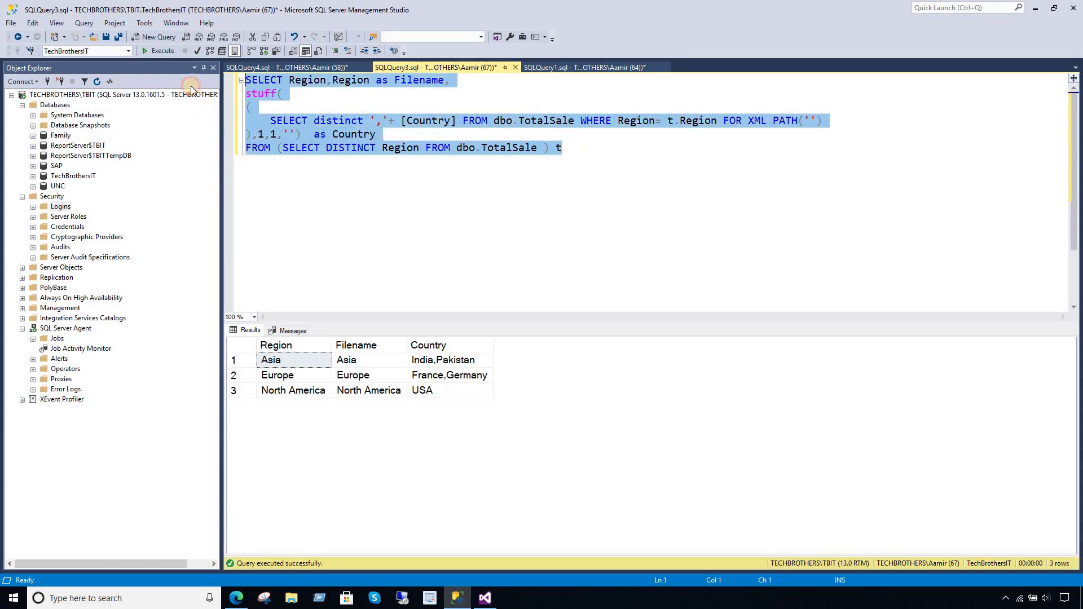
{"action": "left_click", "coordinate": [159, 51]}
{"action": "left_click_drag", "start_coordinate": [307, 362], "coordinate": [306, 390]}
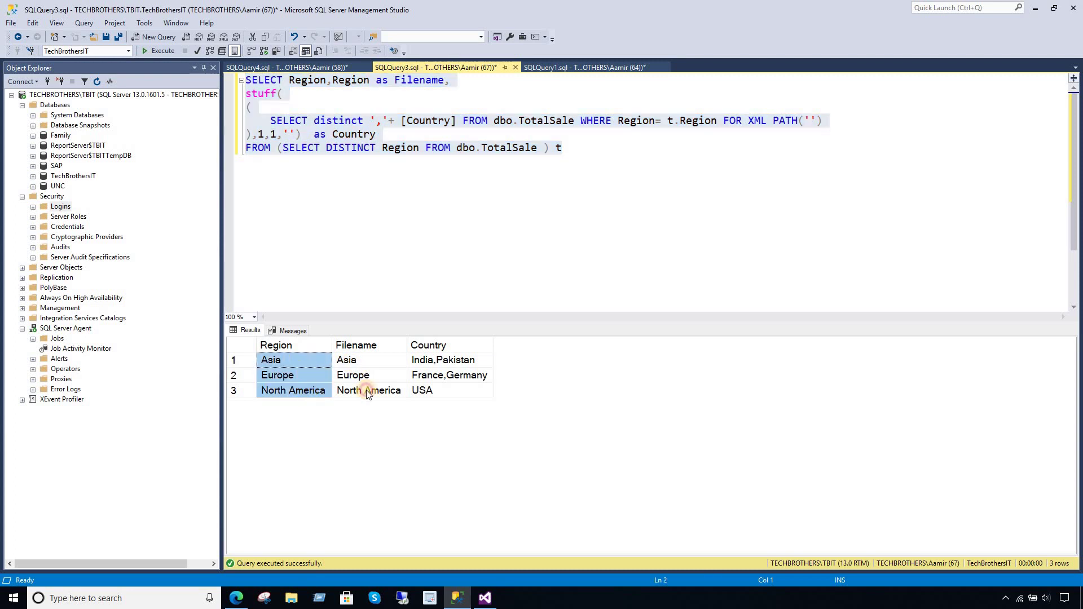
{"action": "left_click_drag", "start_coordinate": [387, 360], "coordinate": [384, 399]}
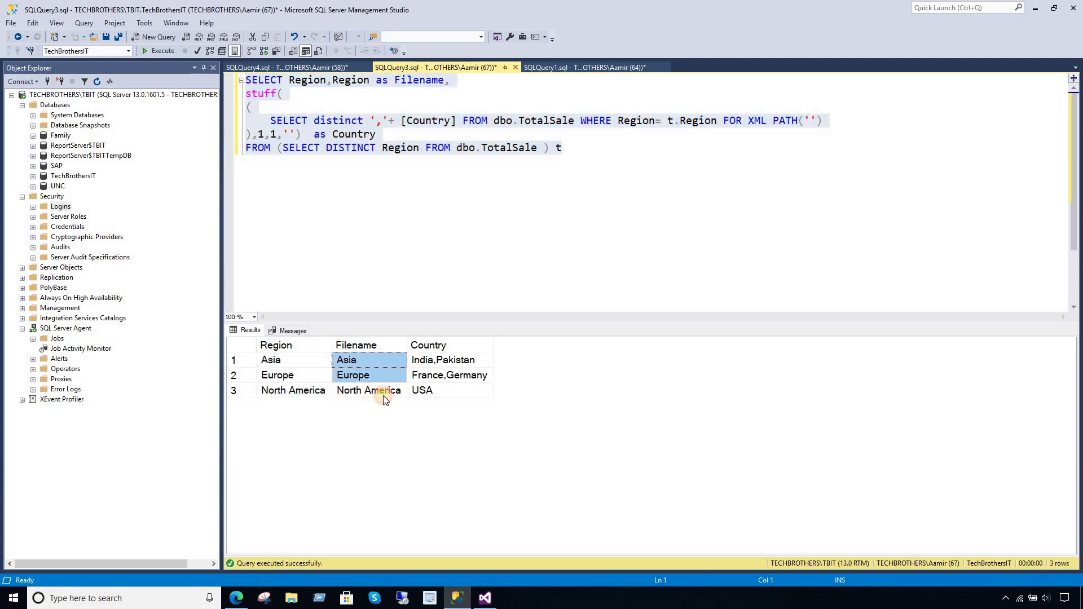
{"action": "left_click", "coordinate": [428, 366]}
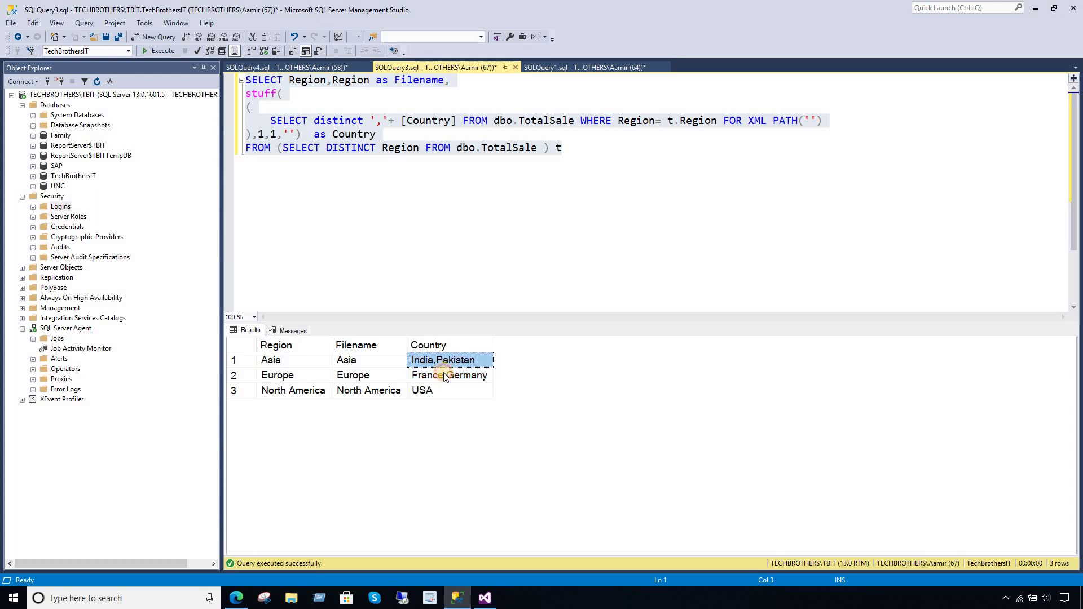
{"action": "left_click", "coordinate": [443, 377]}
{"action": "left_click", "coordinate": [443, 364]}
{"action": "left_click", "coordinate": [440, 377]}
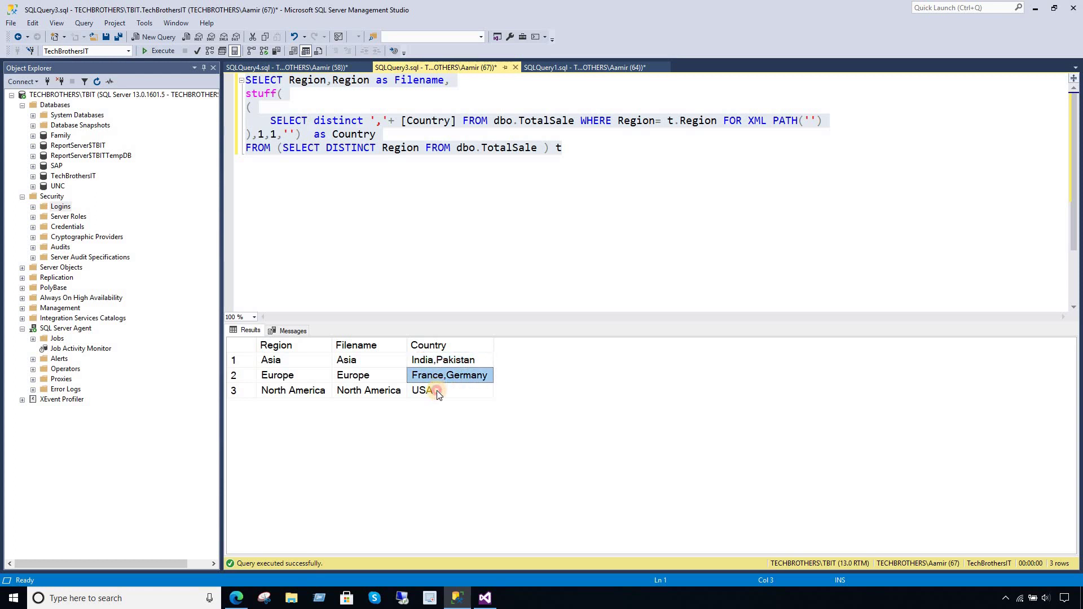
{"action": "left_click", "coordinate": [437, 391]}
{"action": "left_click", "coordinate": [439, 364]}
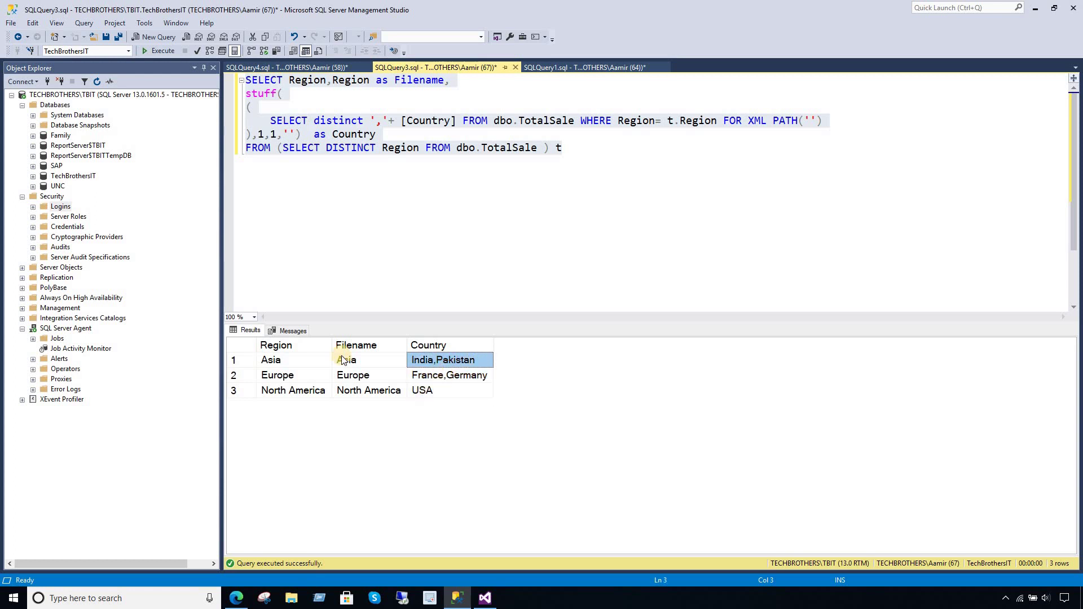
{"action": "left_click", "coordinate": [433, 376]}
{"action": "left_click", "coordinate": [435, 389]}
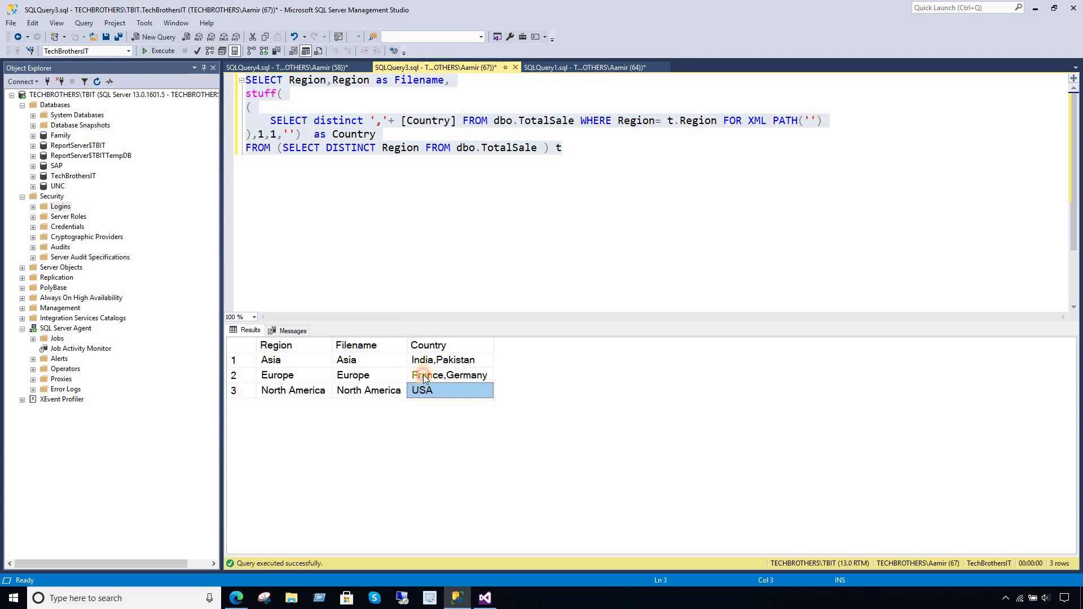
{"action": "left_click", "coordinate": [424, 361]}
{"action": "left_click", "coordinate": [462, 376]}
{"action": "left_click", "coordinate": [548, 69]}
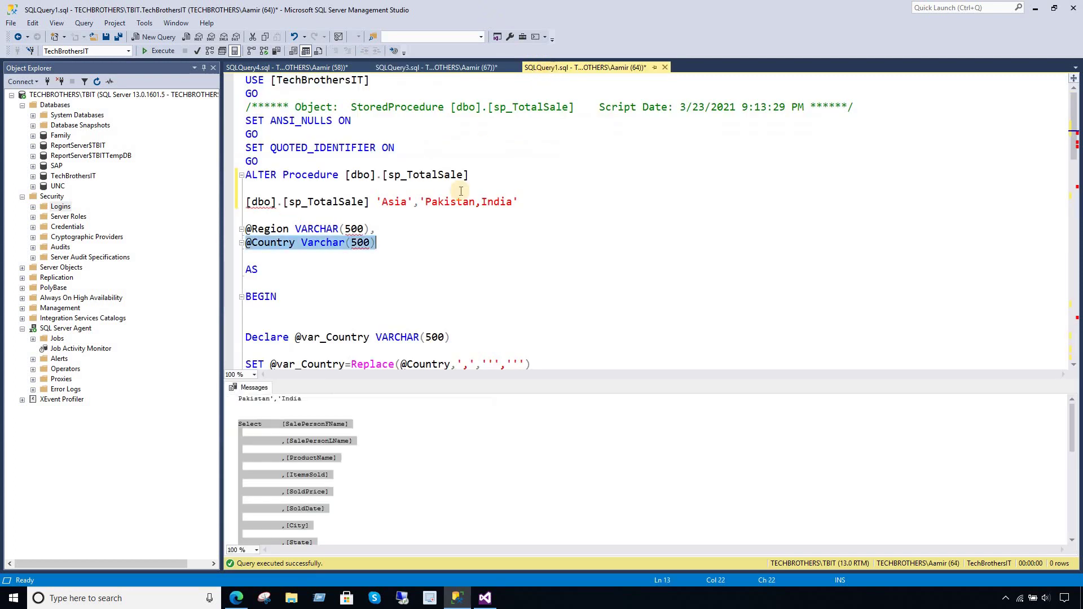
- Delete the test call with 'Asia','Pakistan,India' from the script
{"action": "left_click", "coordinate": [464, 228]}
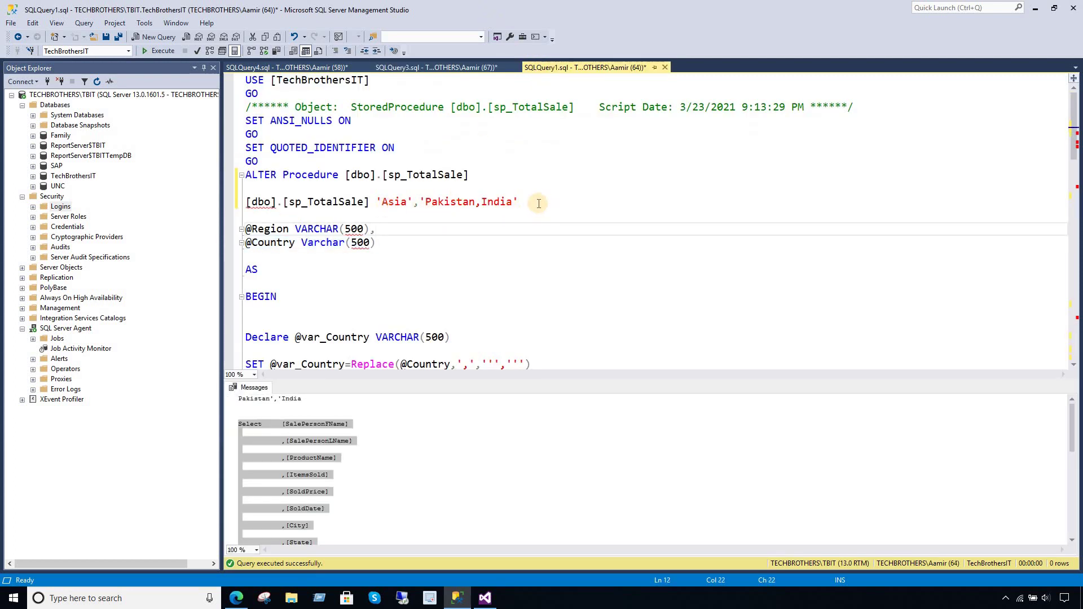
{"action": "left_click_drag", "start_coordinate": [539, 203], "coordinate": [245, 203]}
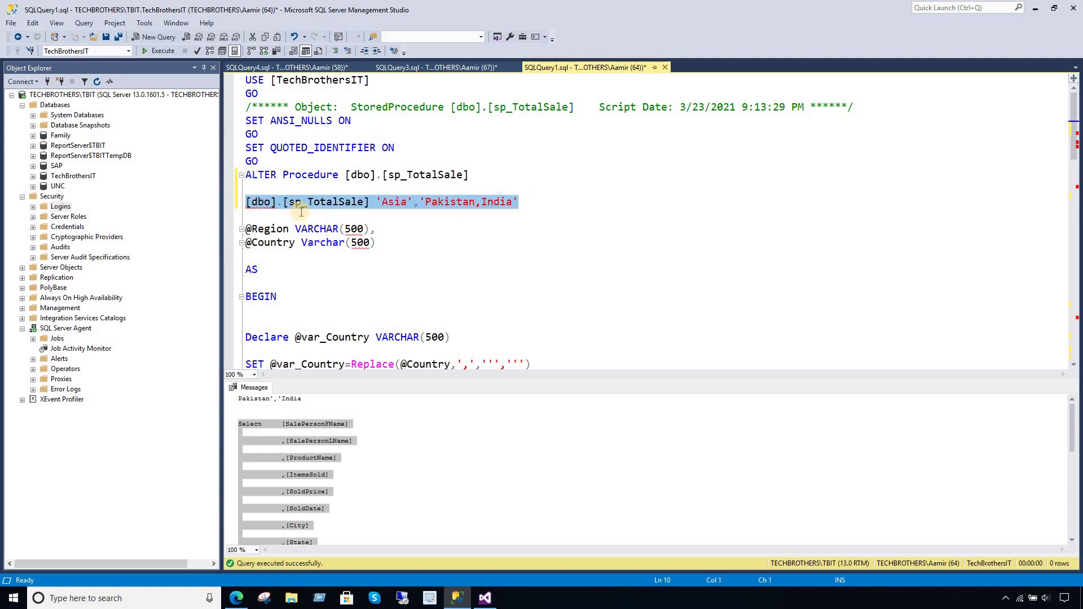
{"action": "key", "text": "Delete"}
{"action": "key", "text": "Delete"}
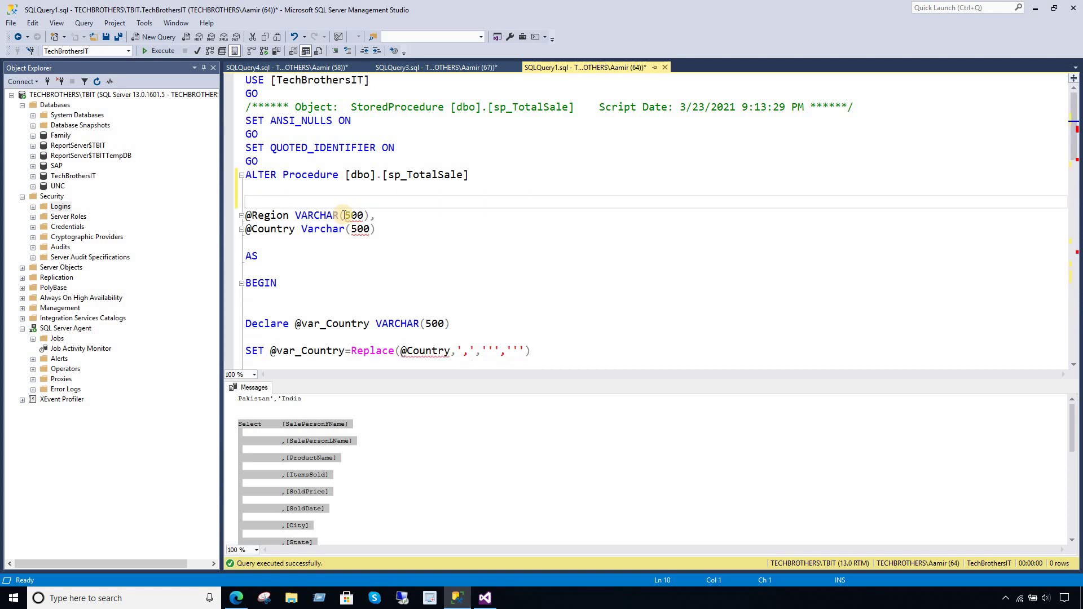
{"action": "left_click", "coordinate": [446, 191]}
{"action": "scroll", "coordinate": [445, 190], "scroll_direction": "down", "scroll_amount": 5}
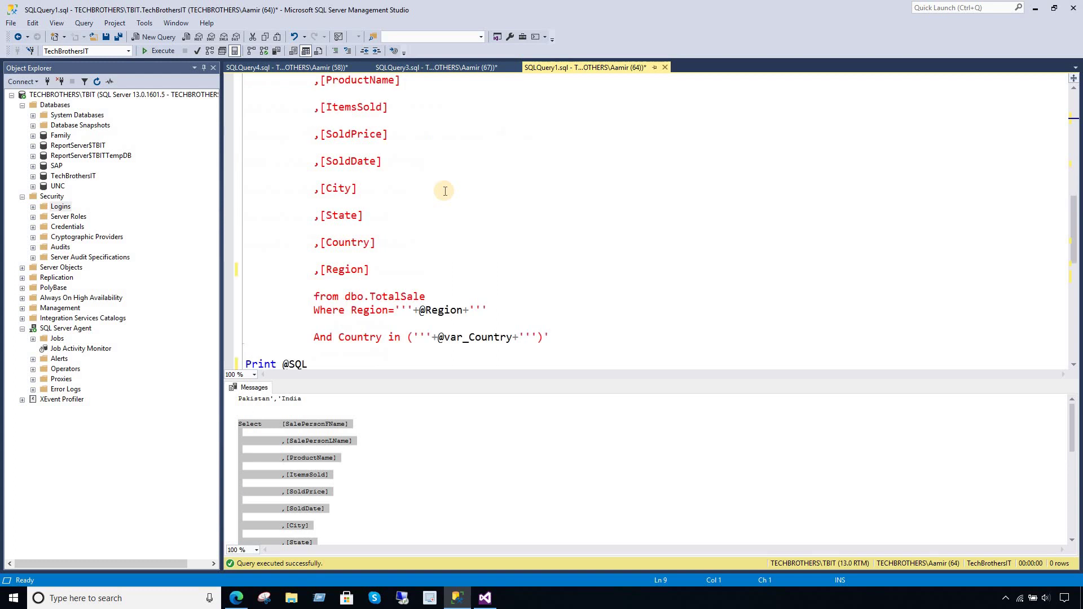
{"action": "key", "text": "ctrl+a"}
{"action": "left_click", "coordinate": [246, 146]}
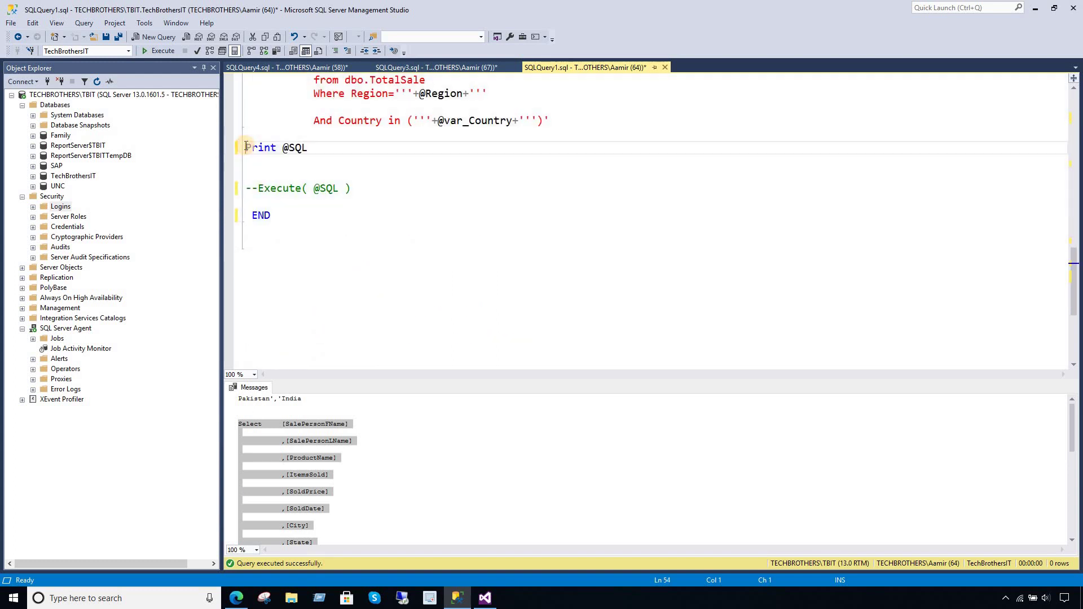
{"action": "type", "text": "--"}
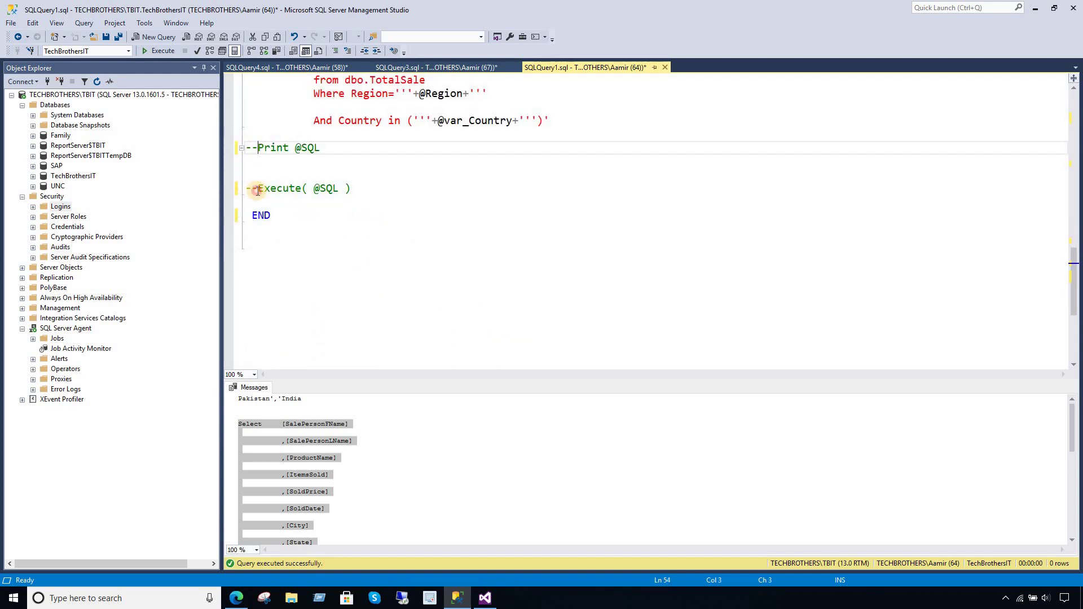
{"action": "left_click", "coordinate": [258, 190]}
{"action": "key", "text": "BackSpace"}
{"action": "key", "text": "BackSpace"}
{"action": "left_click", "coordinate": [341, 186]}
{"action": "scroll", "coordinate": [341, 185], "scroll_direction": "up", "scroll_amount": 10}
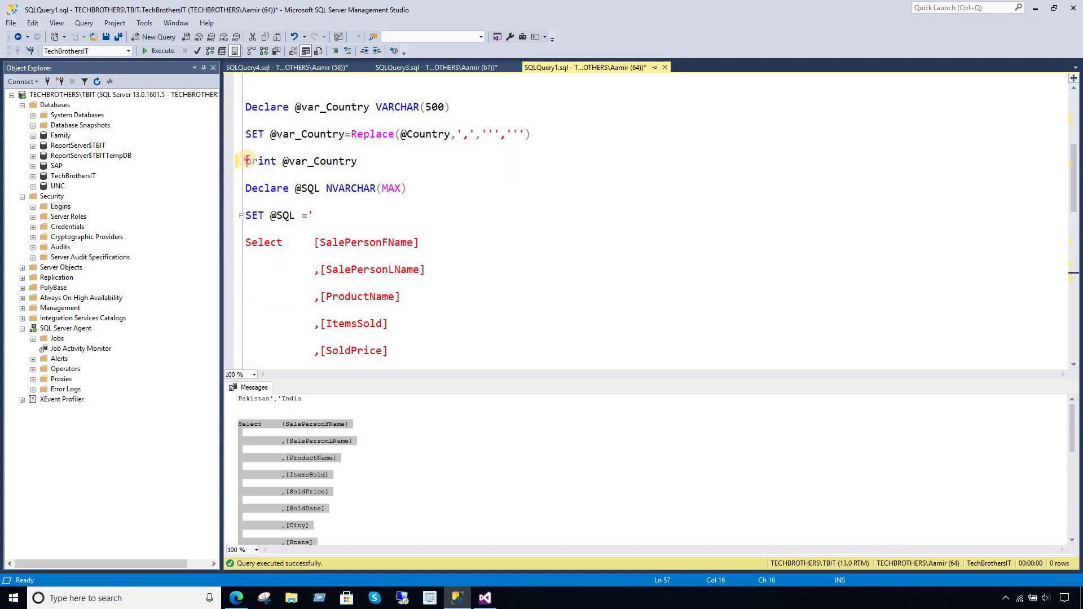
{"action": "left_click", "coordinate": [247, 161]}
{"action": "type", "text": "--"}
{"action": "left_click", "coordinate": [377, 174]}
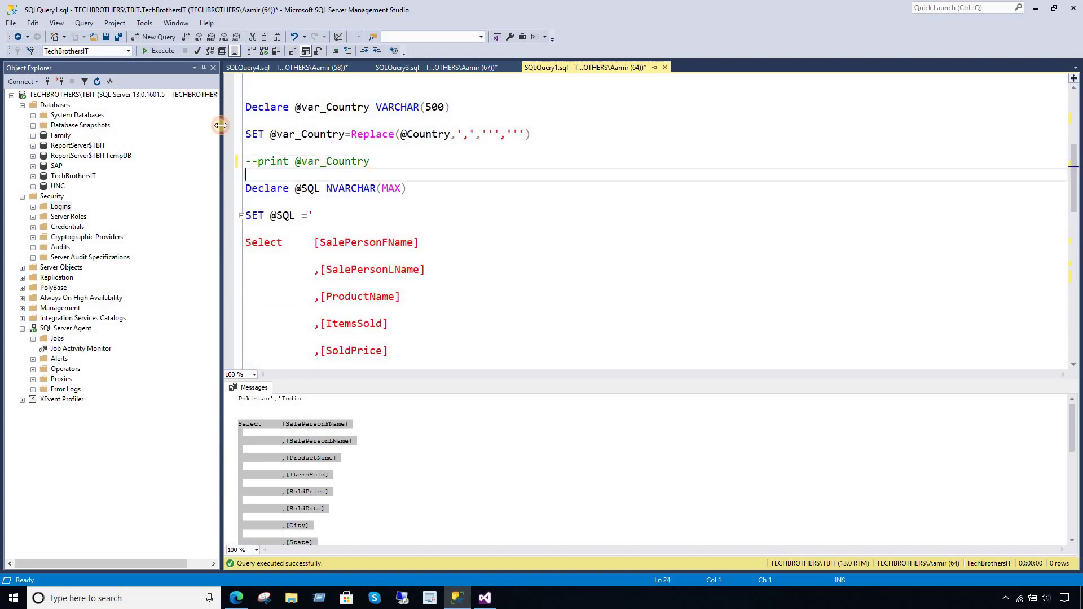
{"action": "key", "text": "F5"}
- Check SQLQuery3's region results, return to SQLQuery1, then select Data Sources in Visual Studio
{"action": "left_click", "coordinate": [485, 252]}
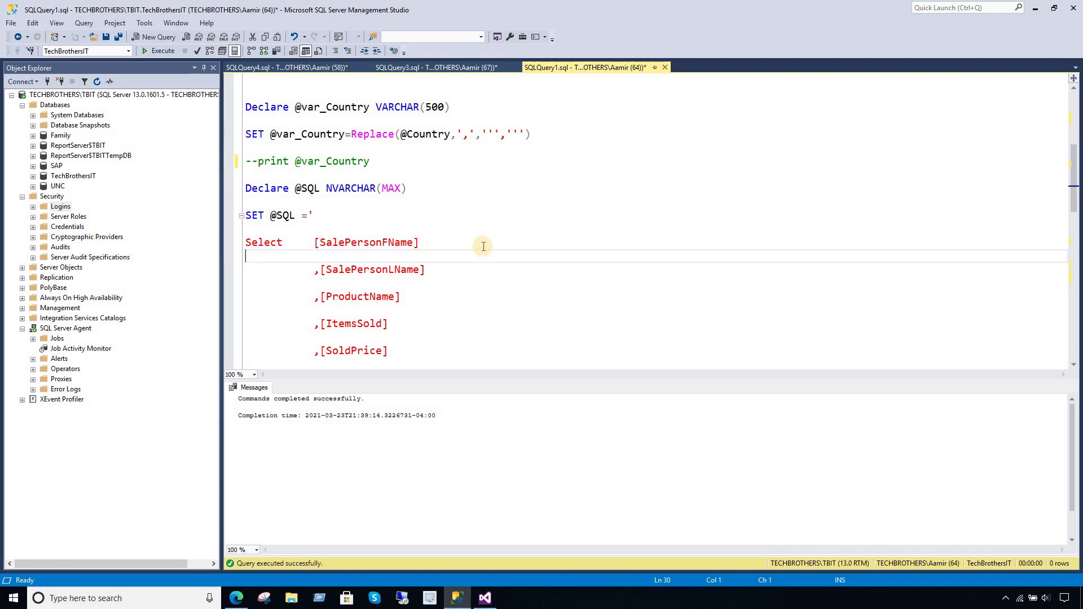
{"action": "left_click", "coordinate": [446, 69]}
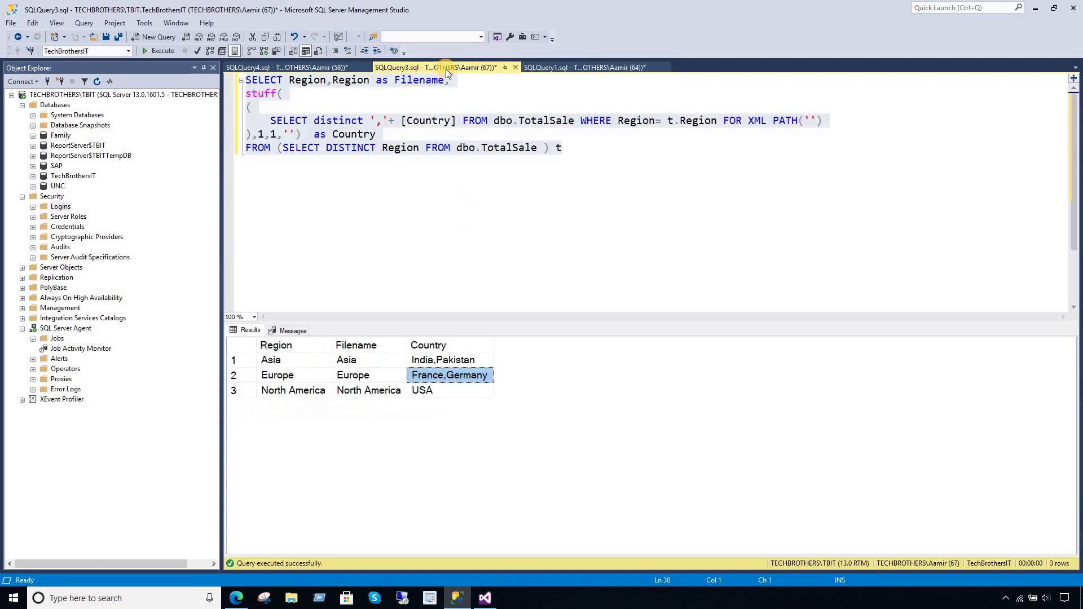
{"action": "left_click", "coordinate": [484, 182]}
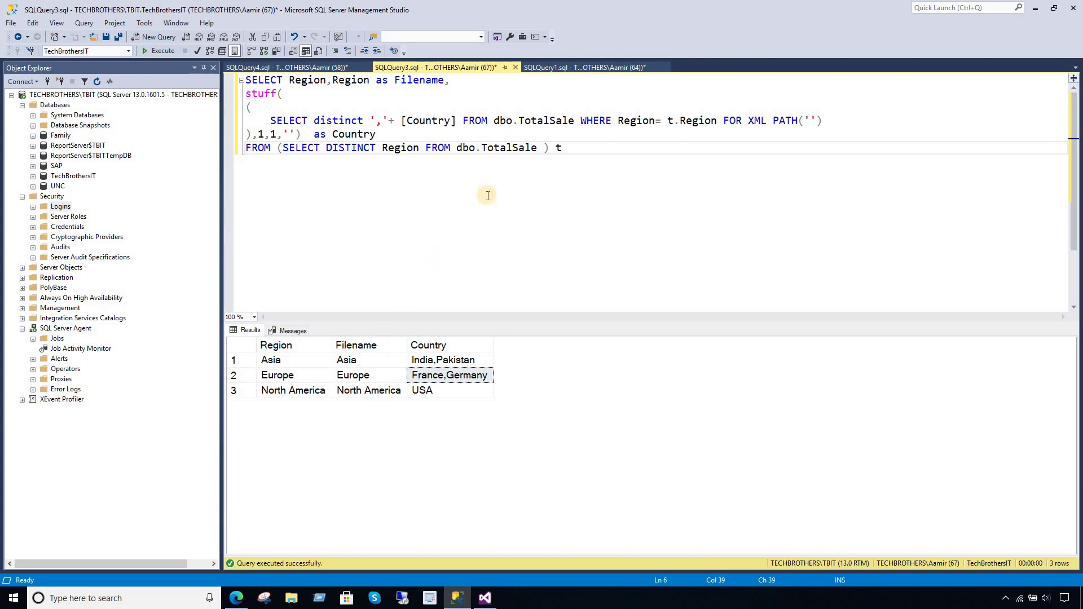
{"action": "left_click", "coordinate": [575, 68]}
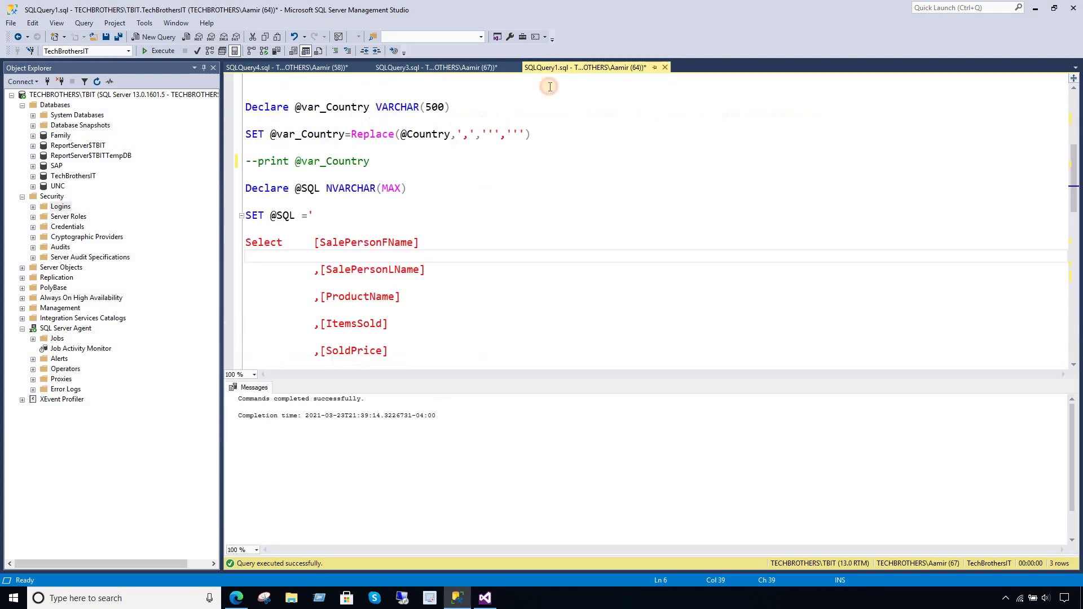
{"action": "left_click", "coordinate": [484, 599]}
{"action": "left_click", "coordinate": [60, 116]}
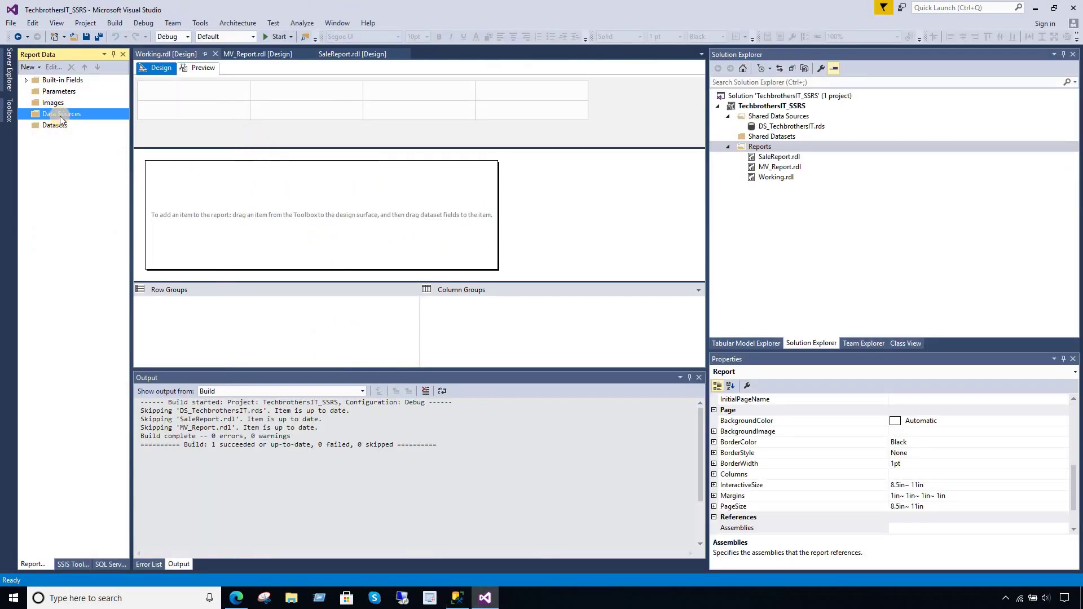
- Add a DS_TB data source that references the shared DS_TechbrothersIT data source
{"action": "right_click", "coordinate": [63, 114]}
{"action": "left_click", "coordinate": [89, 123]}
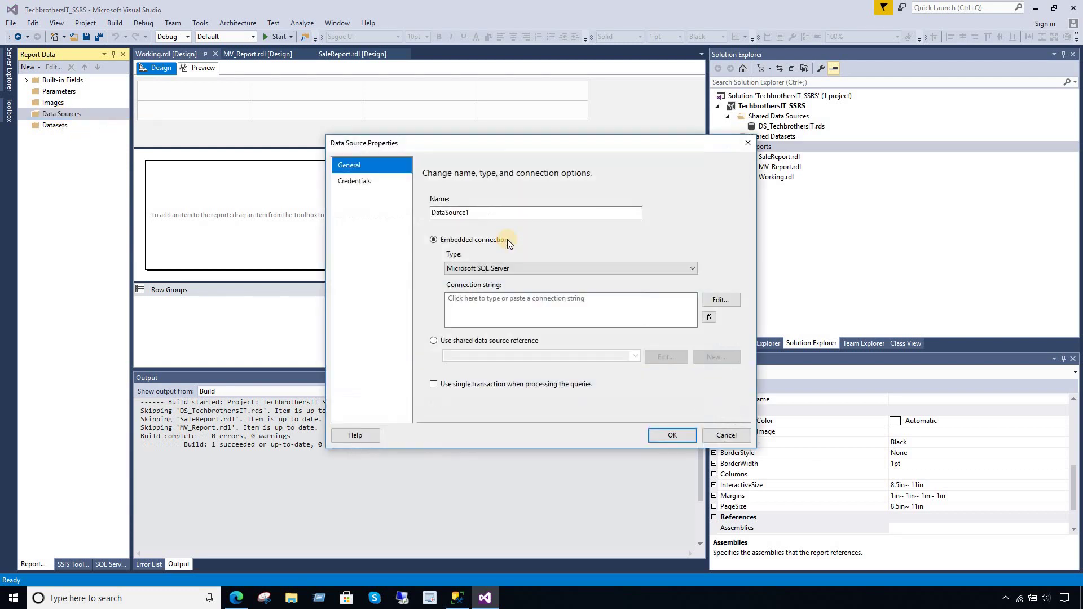
{"action": "left_click_drag", "start_coordinate": [490, 214], "coordinate": [288, 218]}
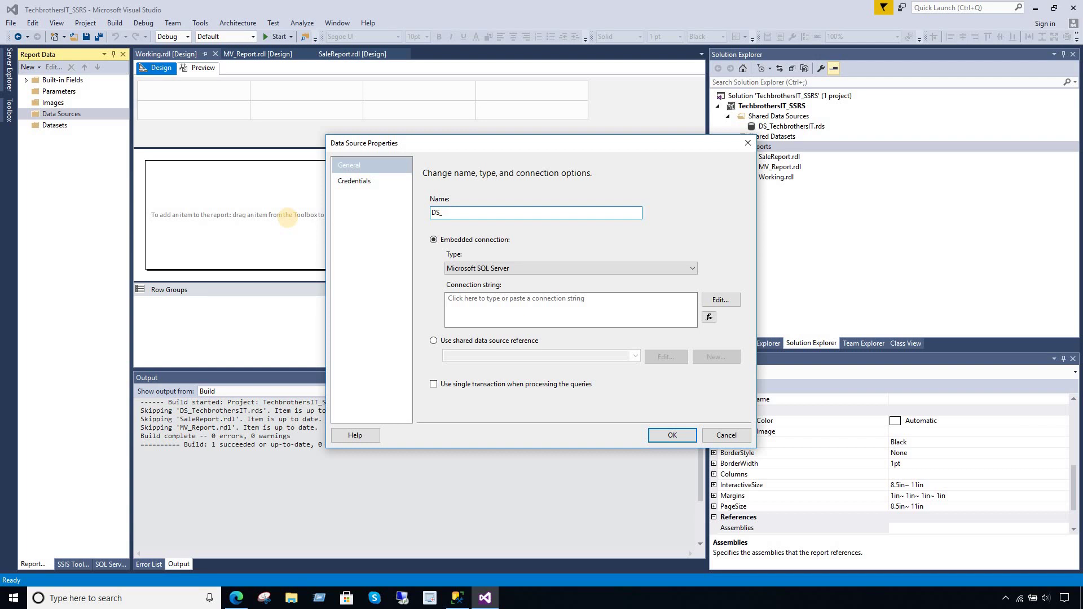
{"action": "left_click", "coordinate": [461, 342]}
{"action": "left_click", "coordinate": [628, 358]}
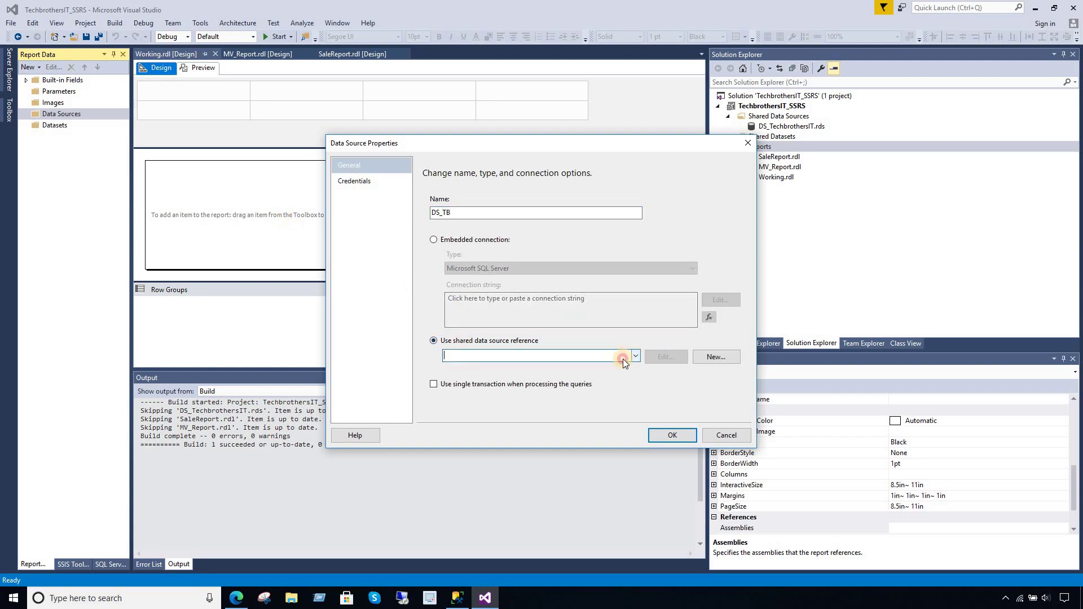
{"action": "left_click", "coordinate": [566, 367]}
{"action": "key", "text": "Return"}
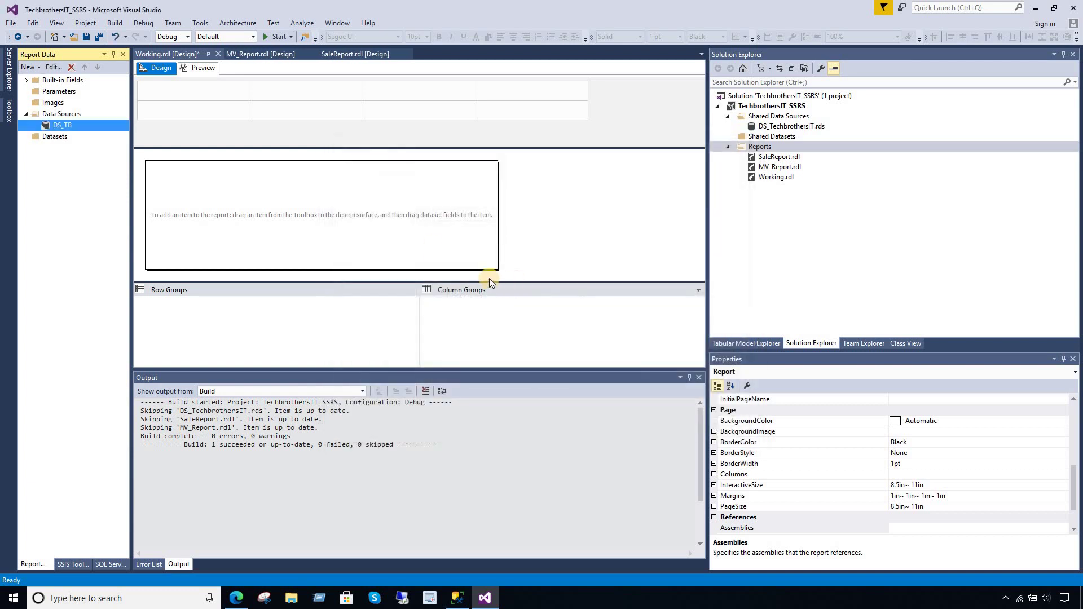
- Create an embedded dataset on DS_TB that calls the sp_TotalSale stored procedure
{"action": "right_click", "coordinate": [58, 137]}
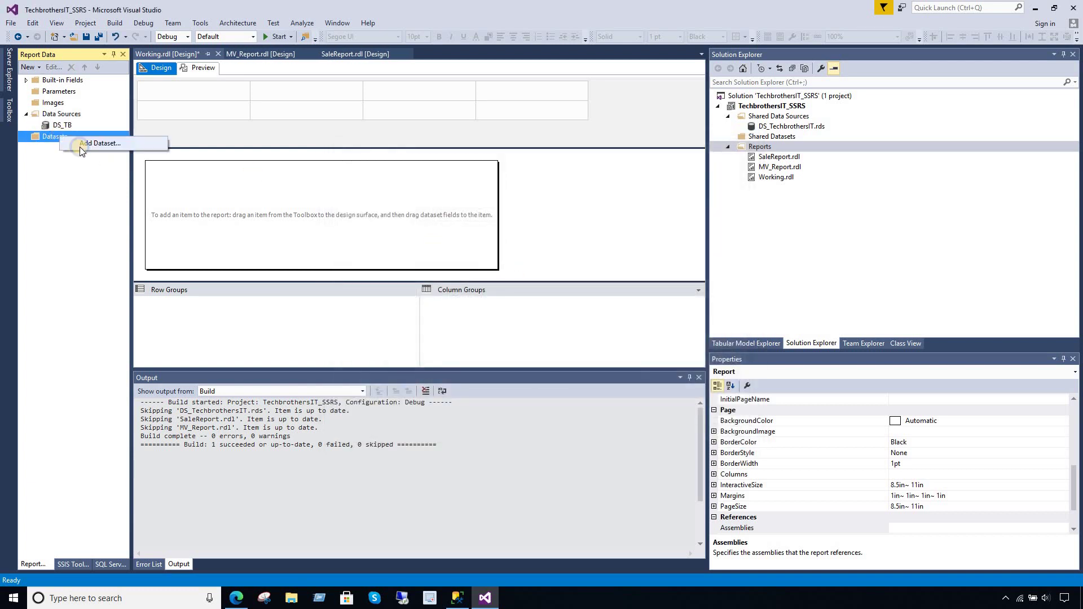
{"action": "left_click", "coordinate": [82, 145]}
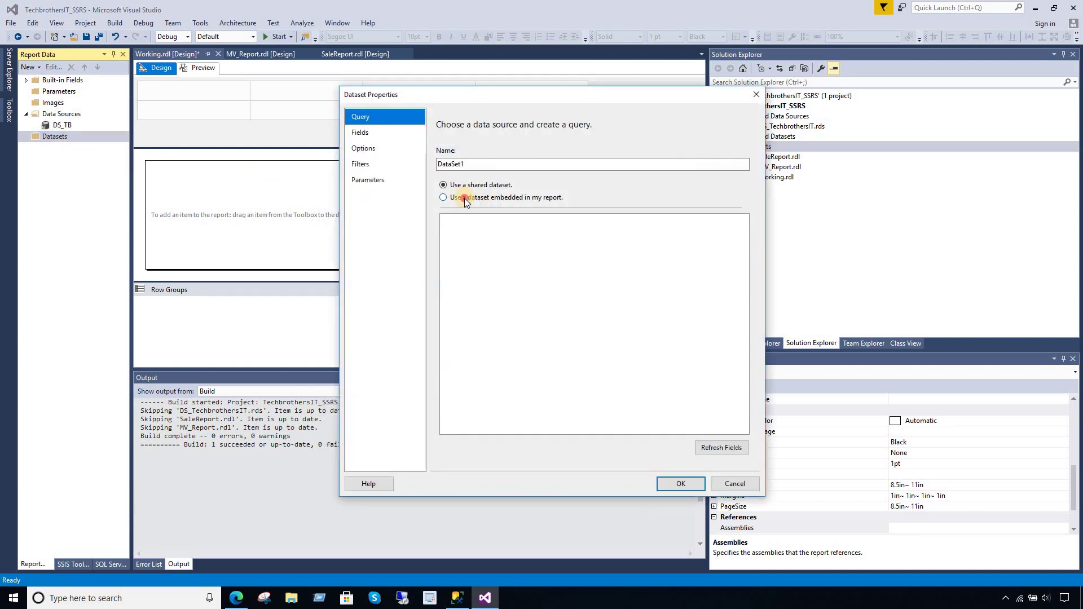
{"action": "left_click", "coordinate": [466, 198]}
{"action": "left_click", "coordinate": [490, 239]}
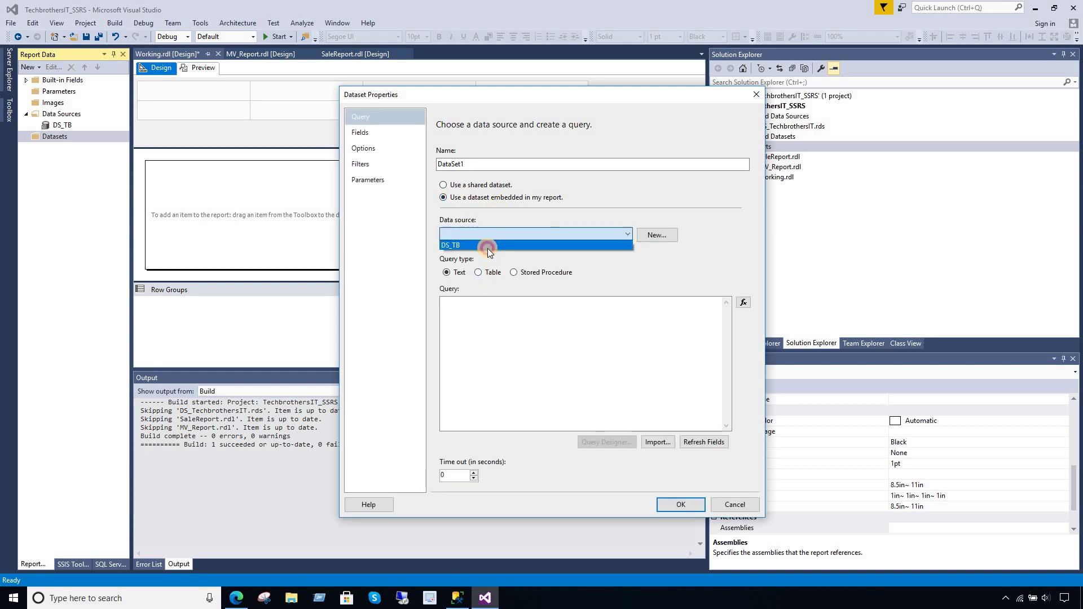
{"action": "left_click", "coordinate": [487, 245]}
{"action": "left_click", "coordinate": [513, 273]}
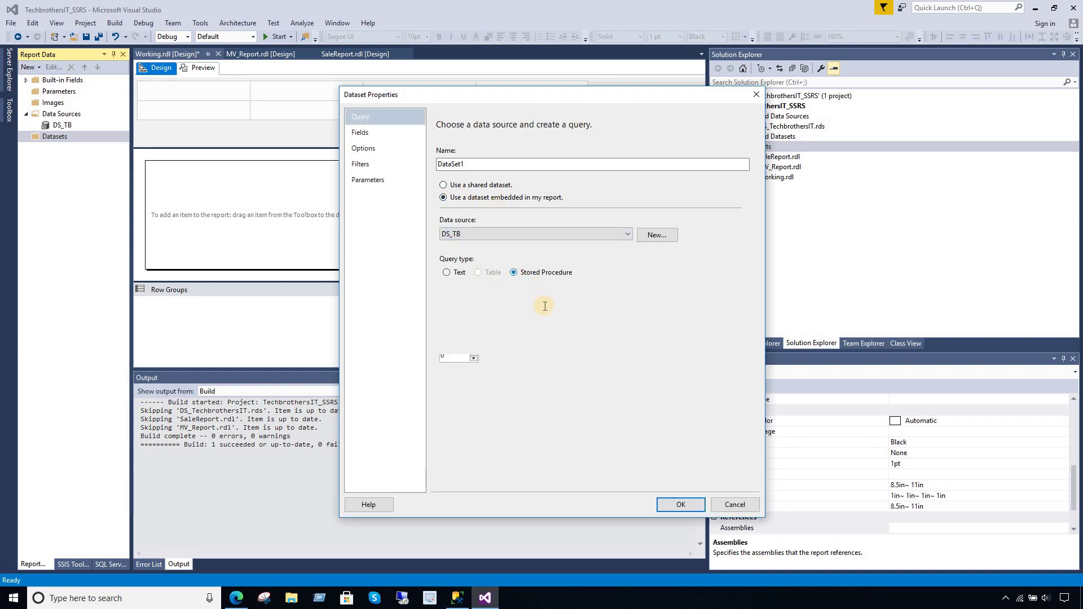
{"action": "left_click", "coordinate": [726, 303]}
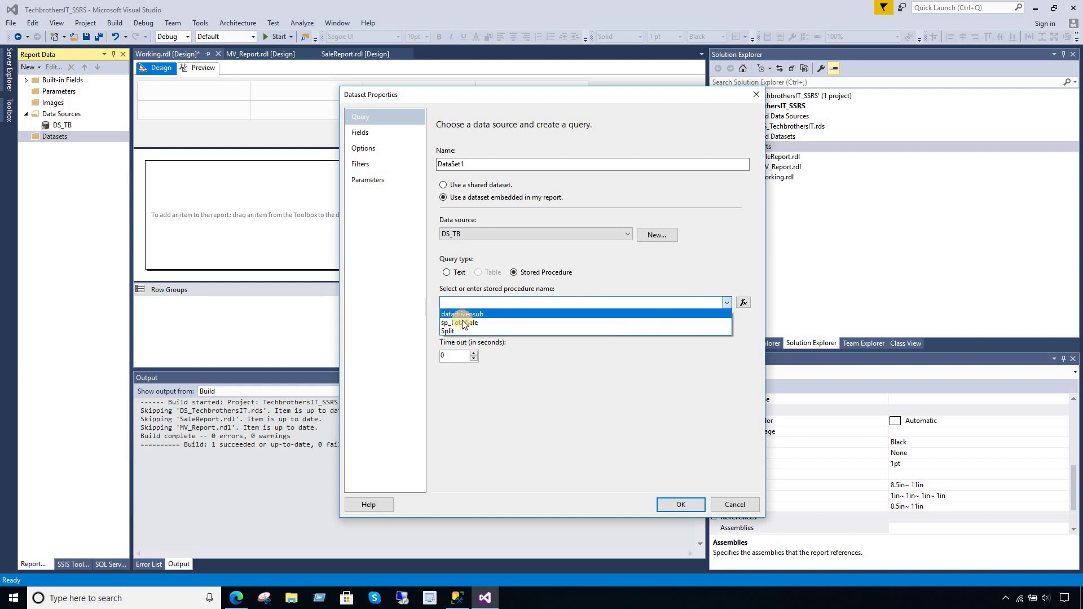
{"action": "left_click", "coordinate": [472, 322]}
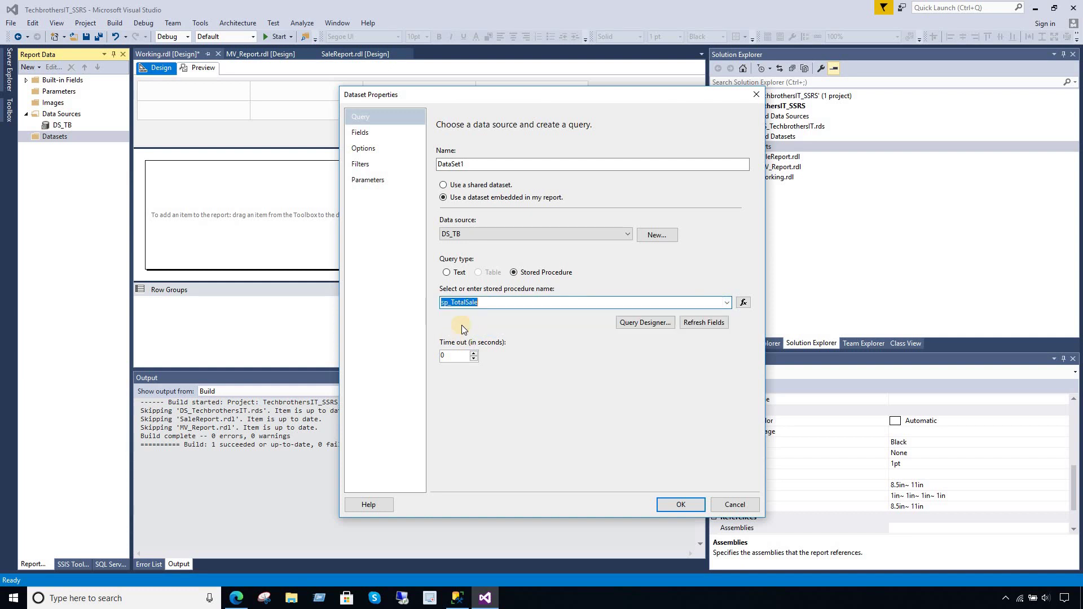
- Refresh the dataset's fields from sp_TotalSale and check the Fields page
{"action": "left_click", "coordinate": [370, 135]}
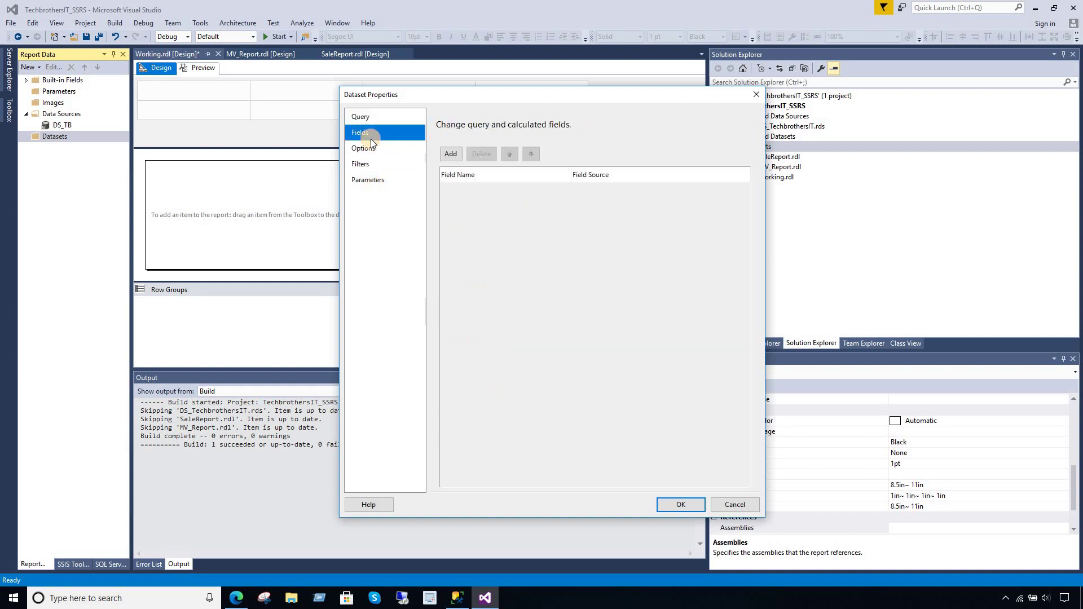
{"action": "left_click", "coordinate": [361, 116]}
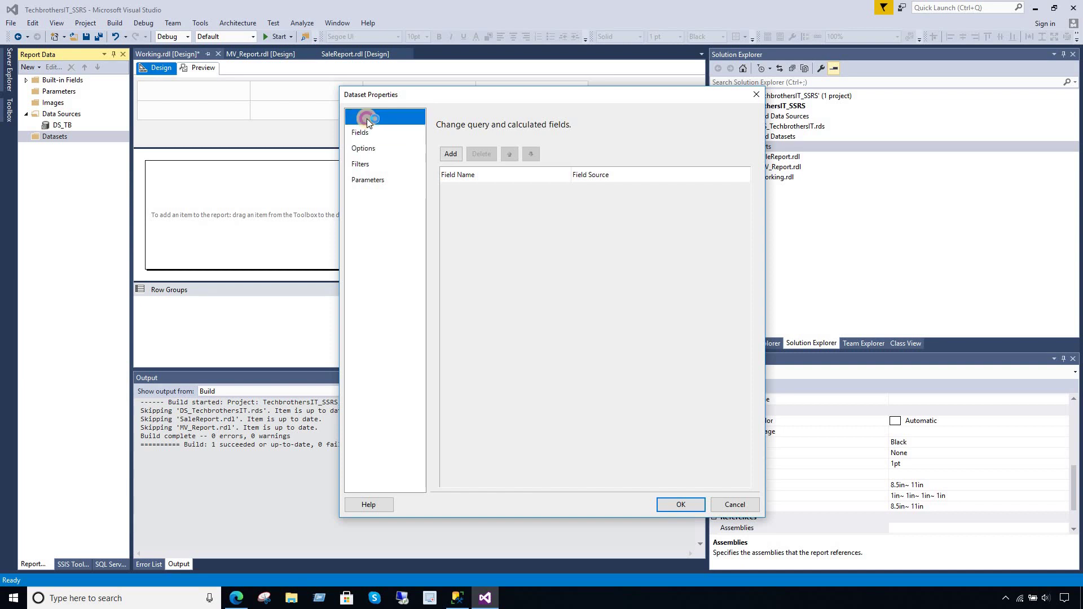
{"action": "left_click", "coordinate": [693, 324]}
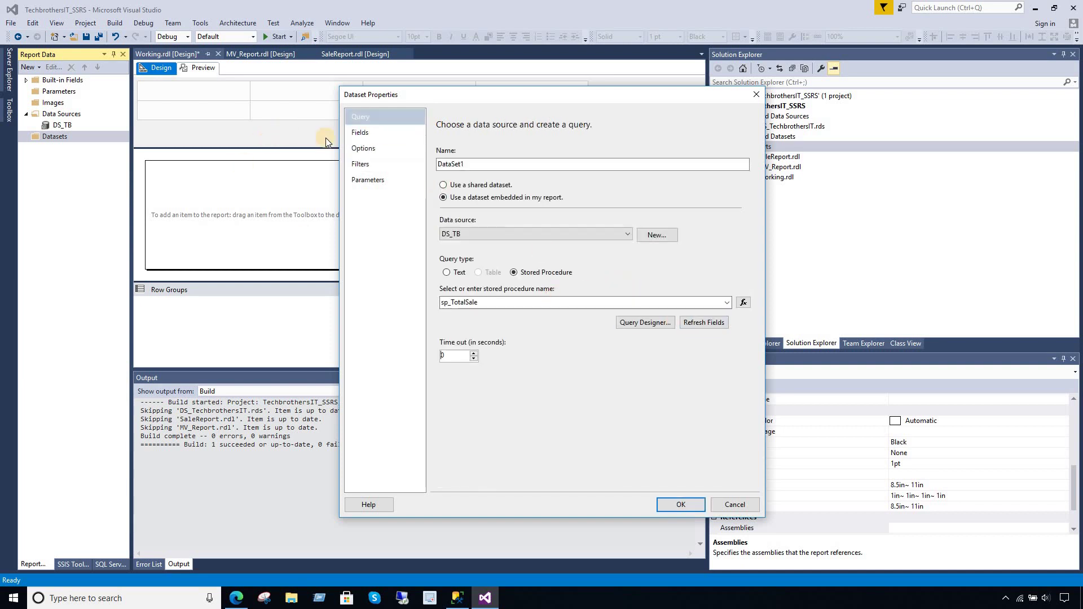
{"action": "left_click", "coordinate": [355, 135]}
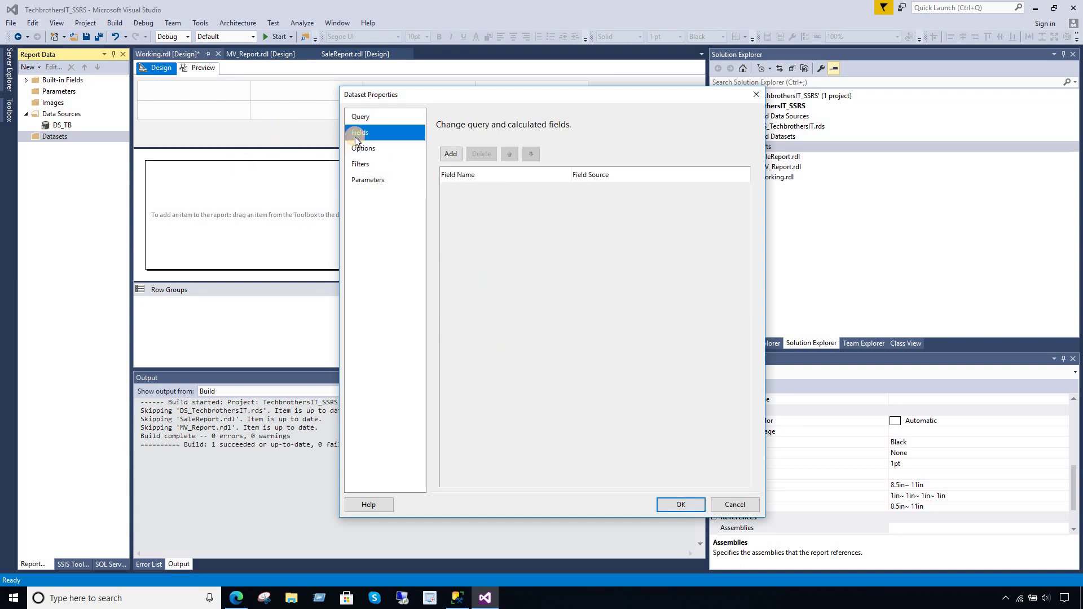
{"action": "left_click", "coordinate": [367, 179]}
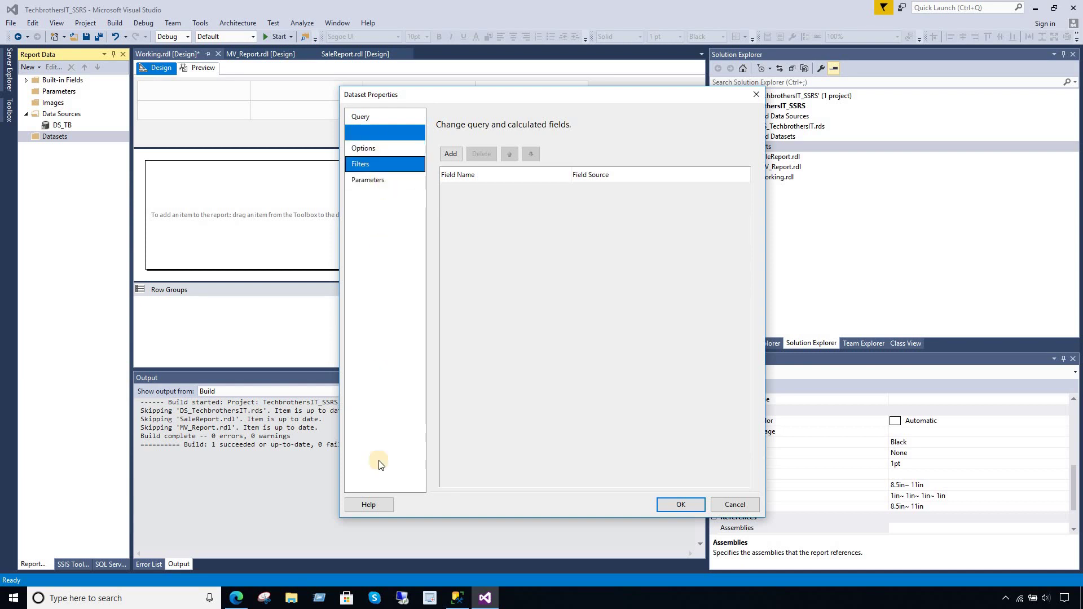
- In Management Studio, copy the SalePersonFName column name from the procedure script
{"action": "left_click", "coordinate": [455, 598]}
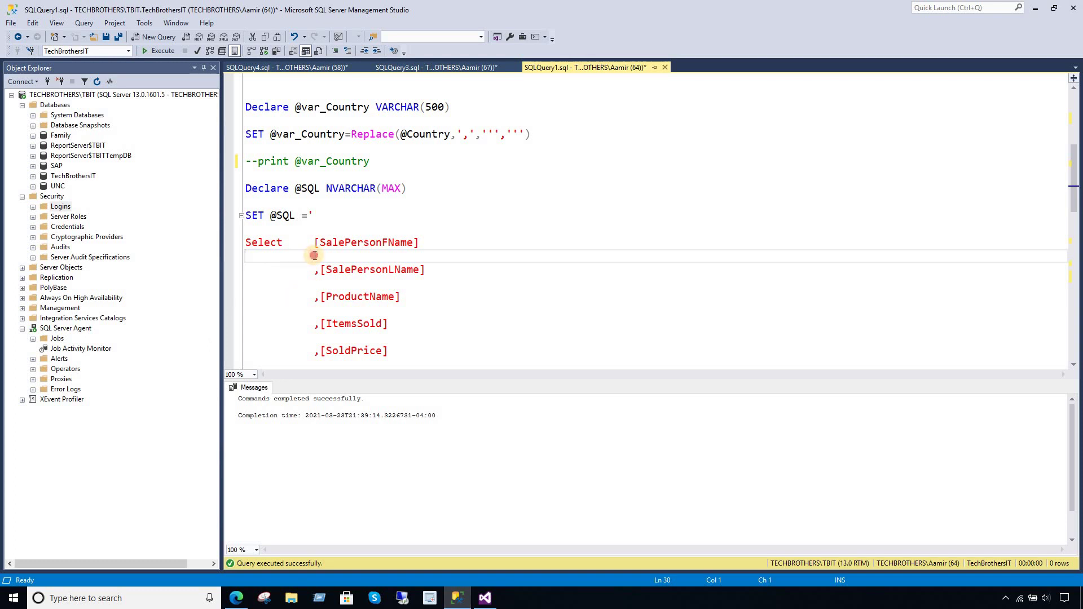
{"action": "scroll", "coordinate": [316, 248], "scroll_direction": "down", "scroll_amount": 8}
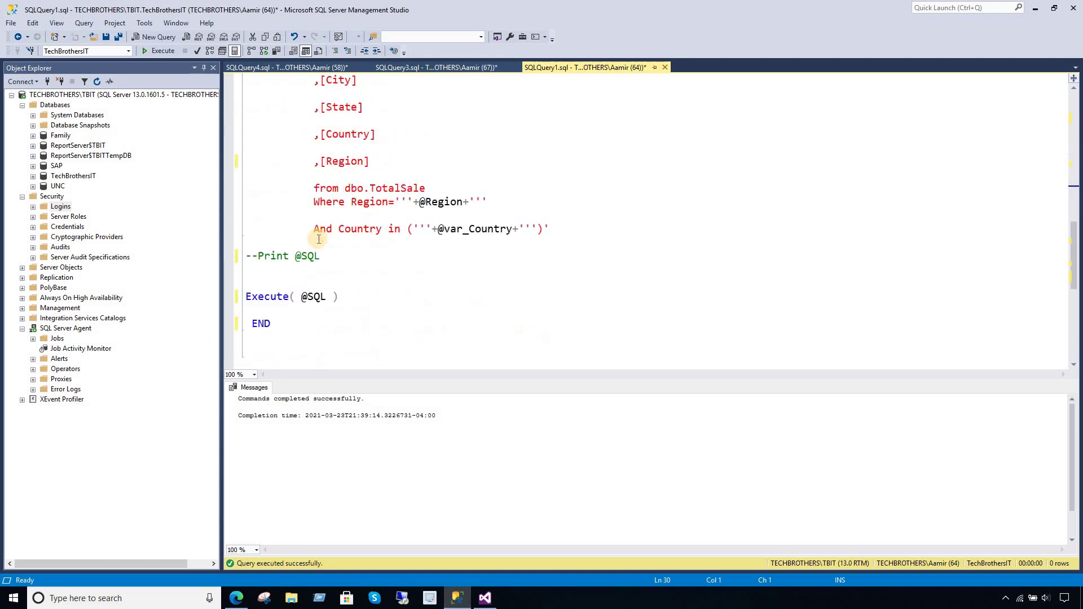
{"action": "scroll", "coordinate": [319, 239], "scroll_direction": "up", "scroll_amount": 5}
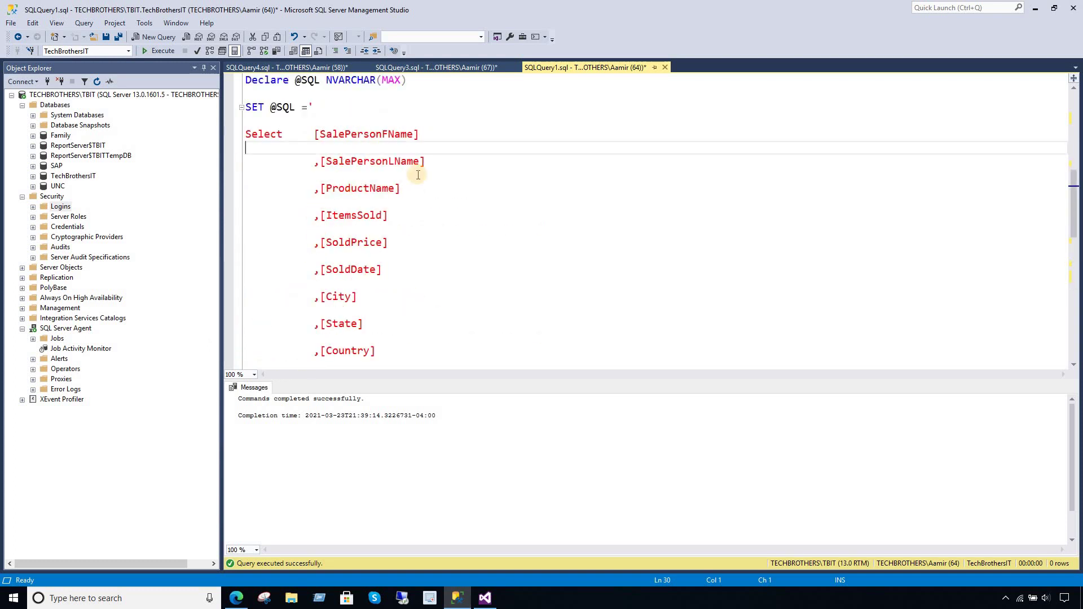
{"action": "left_click_drag", "start_coordinate": [420, 136], "coordinate": [314, 134]}
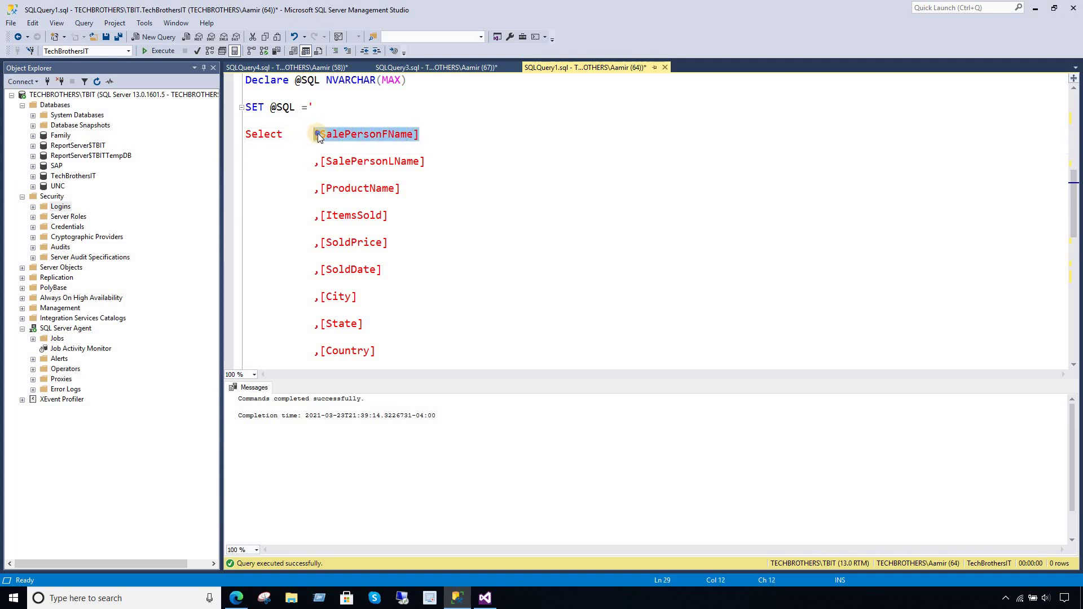
{"action": "right_click", "coordinate": [319, 136]}
{"action": "left_click", "coordinate": [347, 154]}
{"action": "left_click", "coordinate": [364, 215]}
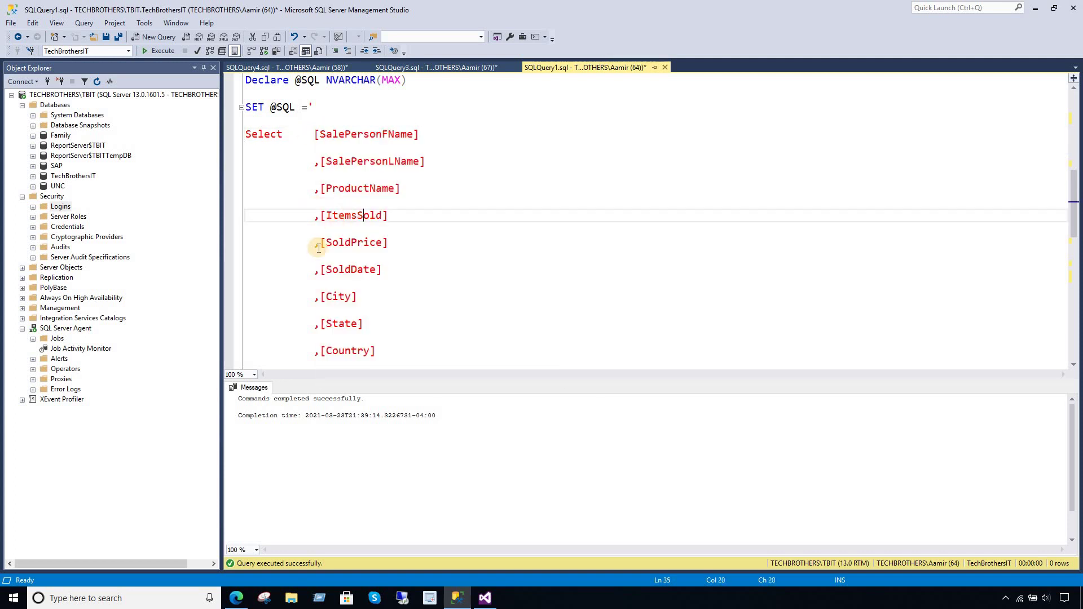
- Add 'into ##Temp' after FROM dbo.TotalSale and execute the script again
{"action": "scroll", "coordinate": [317, 247], "scroll_direction": "down", "scroll_amount": 5}
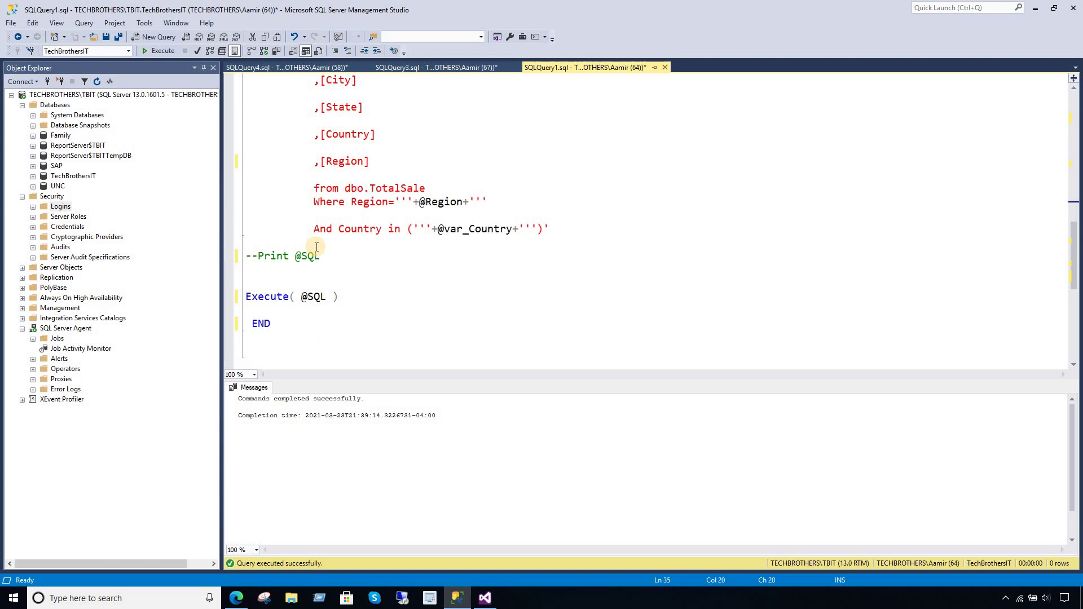
{"action": "scroll", "coordinate": [316, 246], "scroll_direction": "up", "scroll_amount": 3}
{"action": "left_click", "coordinate": [442, 295]}
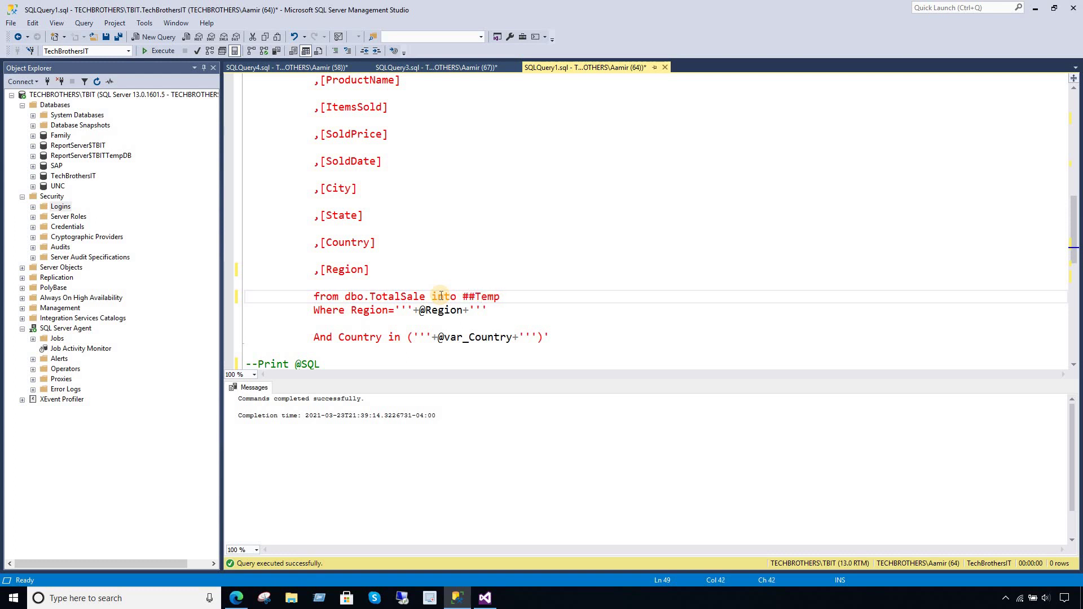
{"action": "left_click", "coordinate": [423, 176]}
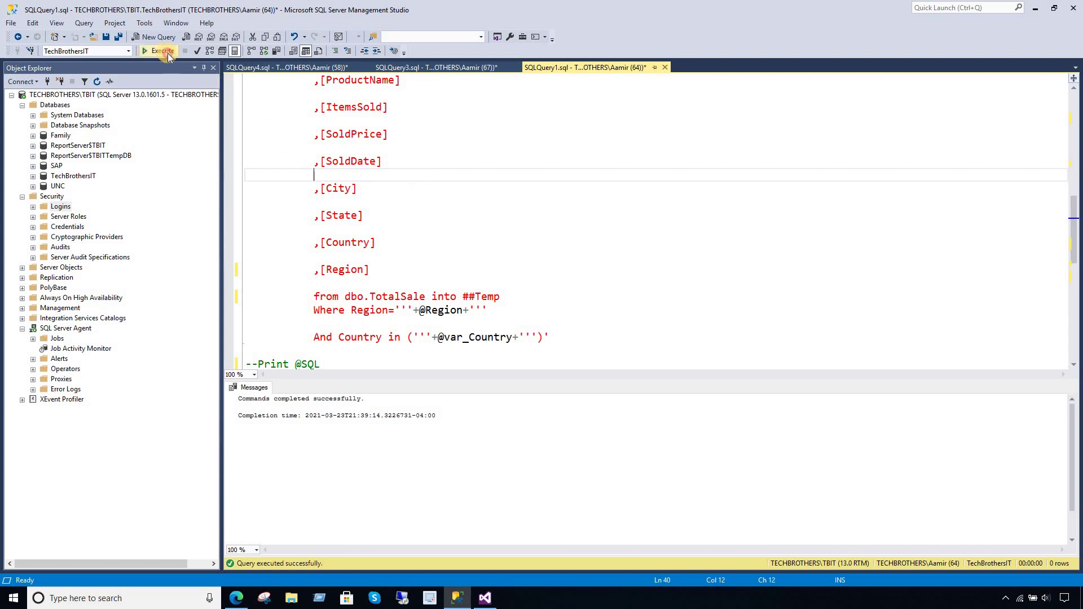
{"action": "left_click", "coordinate": [163, 51]}
{"action": "left_click", "coordinate": [486, 598]}
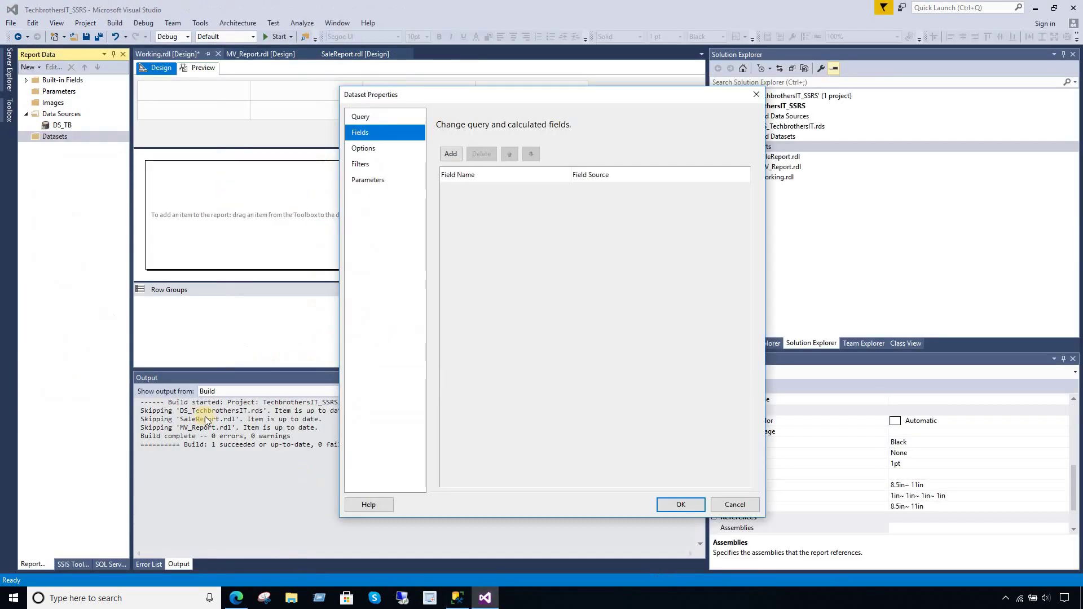
- Refresh DataSet1's fields from sp_TotalSale twice; the Fields page stays empty each time
{"action": "left_click", "coordinate": [364, 118]}
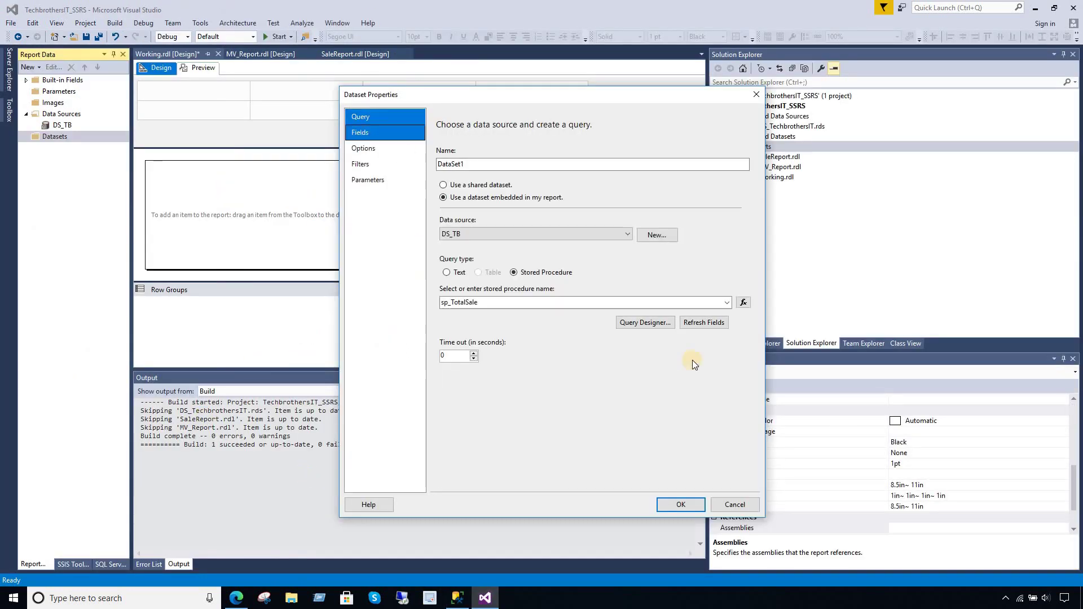
{"action": "left_click", "coordinate": [712, 323]}
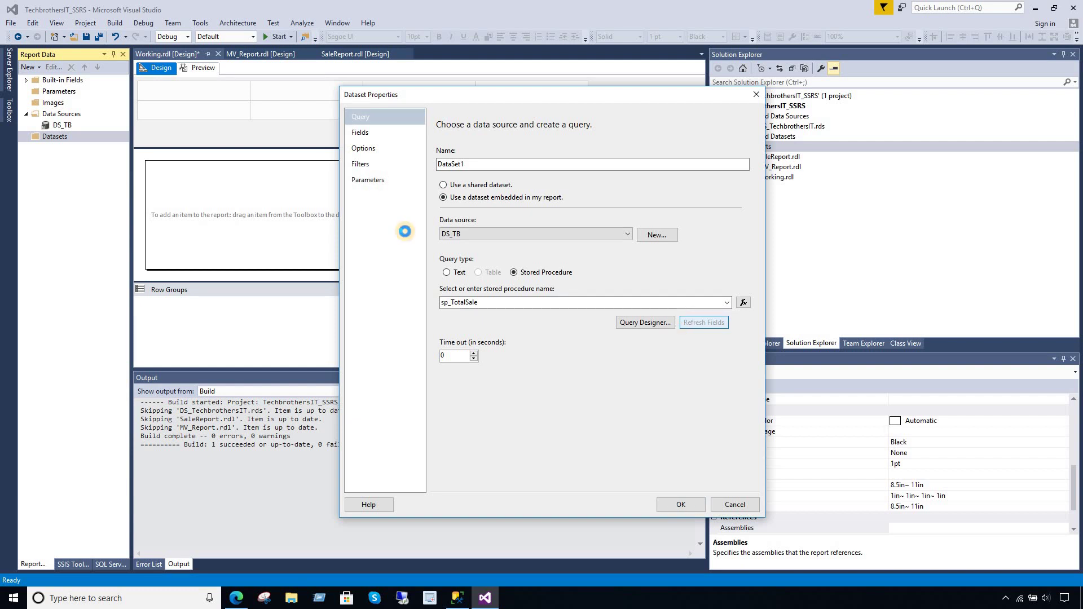
{"action": "left_click", "coordinate": [364, 134]}
{"action": "left_click", "coordinate": [373, 121]}
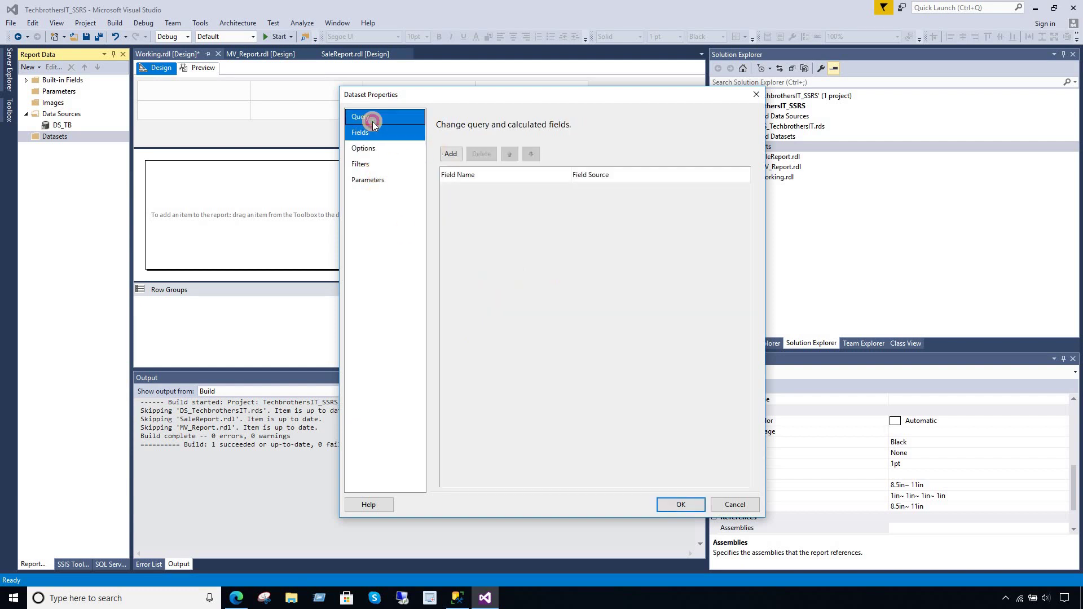
{"action": "left_click", "coordinate": [686, 324]}
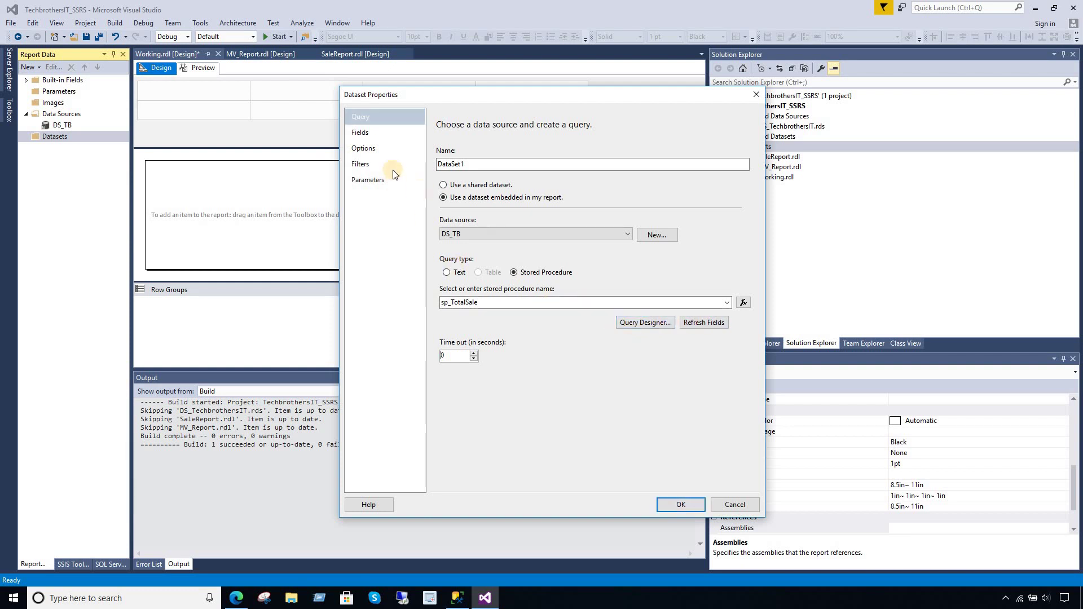
{"action": "left_click", "coordinate": [380, 139]}
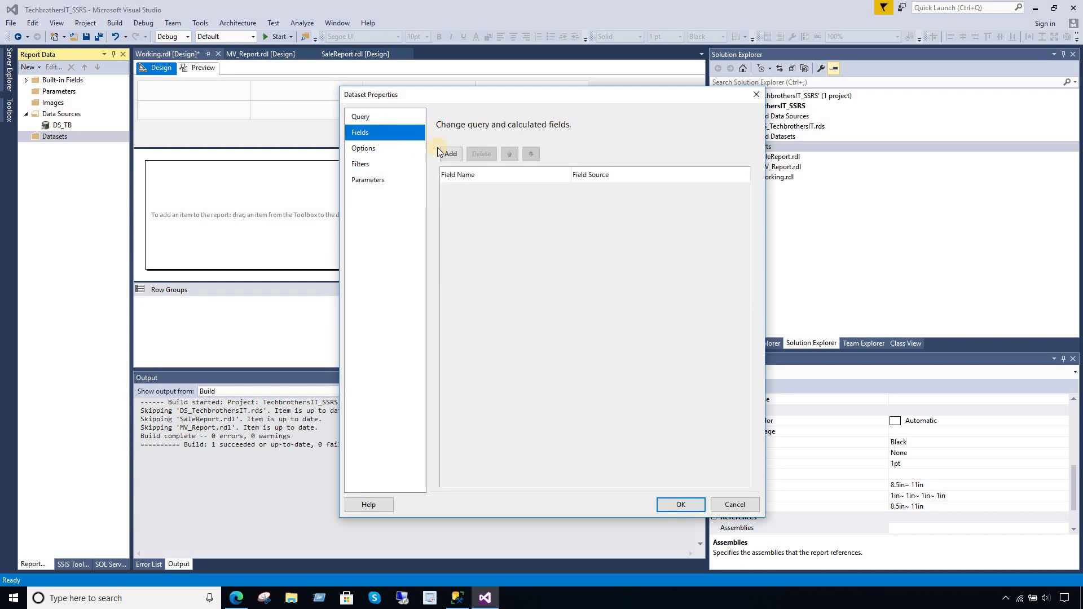
{"action": "left_click", "coordinate": [371, 117]}
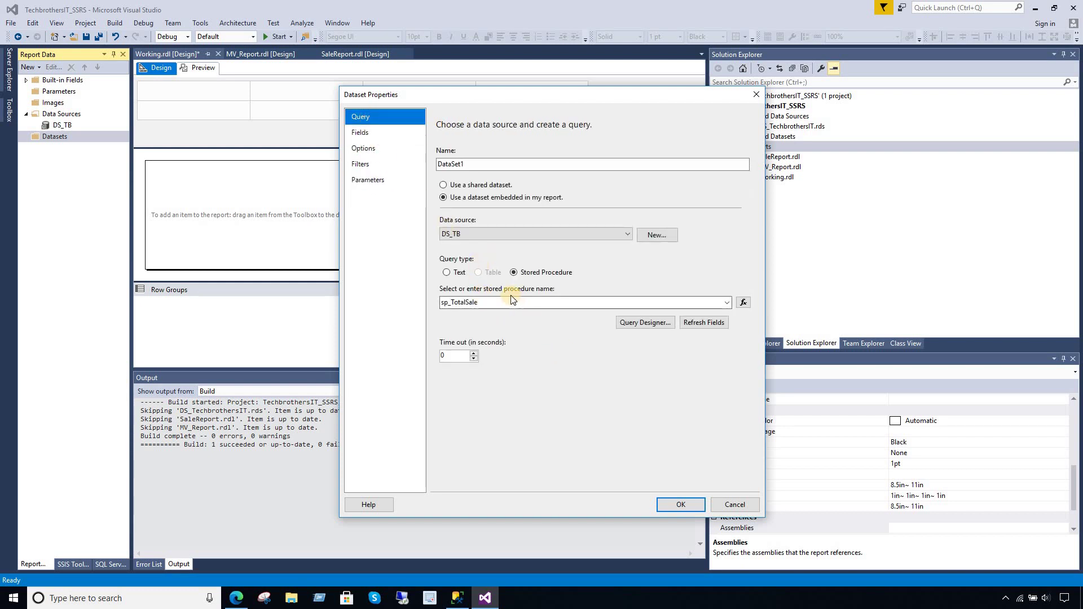
- Switch the query type to Text with Select * from dbo.TotalSale and load its fields
{"action": "left_click", "coordinate": [446, 273]}
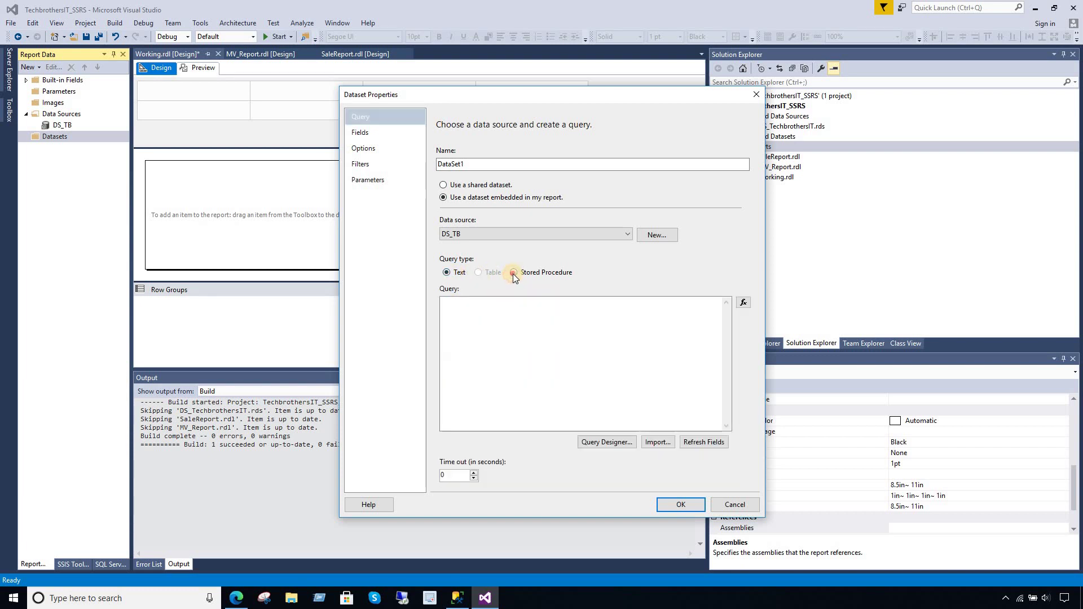
{"action": "left_click", "coordinate": [513, 274]}
{"action": "double_click", "coordinate": [544, 302]}
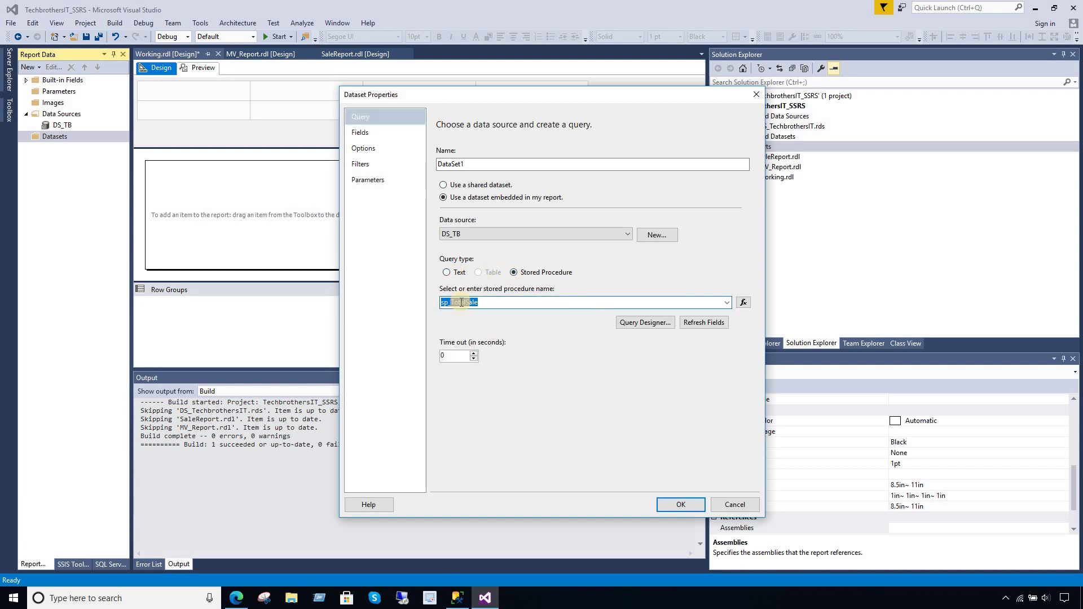
{"action": "left_click", "coordinate": [447, 272]}
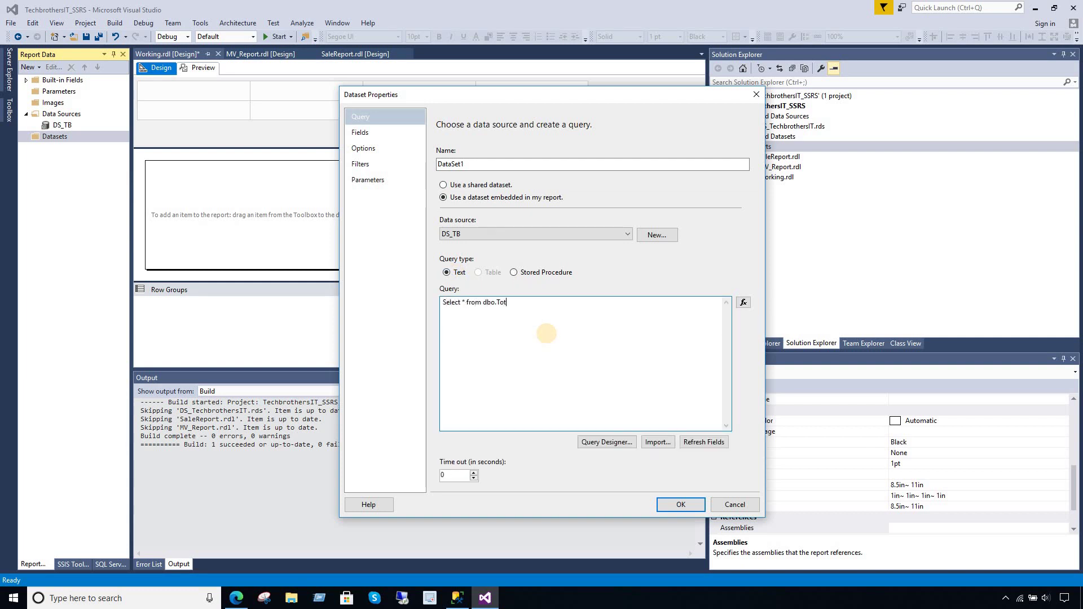
{"action": "type", "text": "ale"}
{"action": "left_click", "coordinate": [692, 442]}
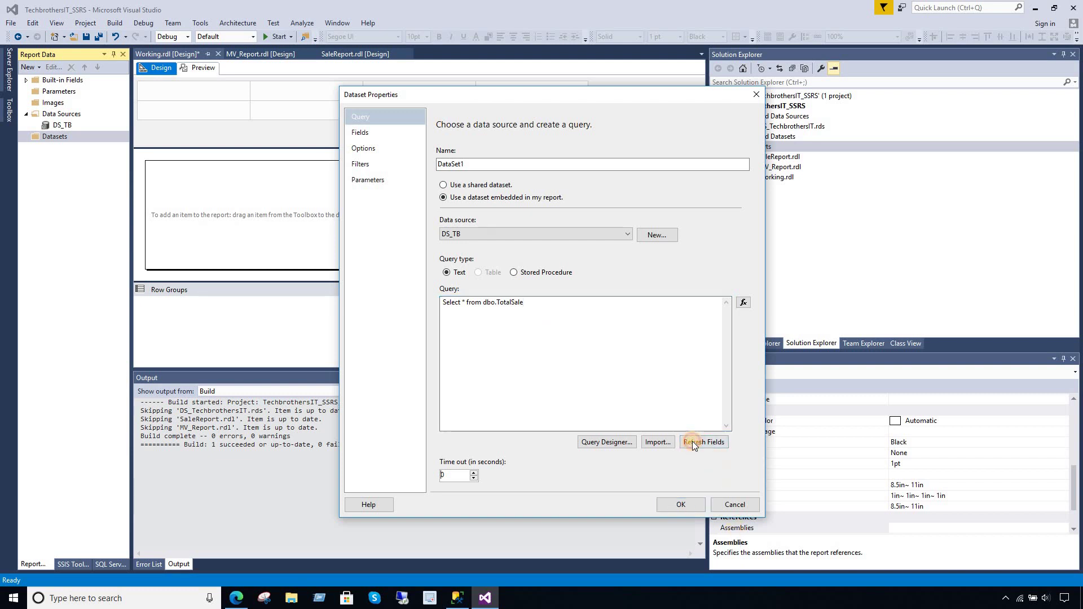
{"action": "left_click", "coordinate": [361, 135]}
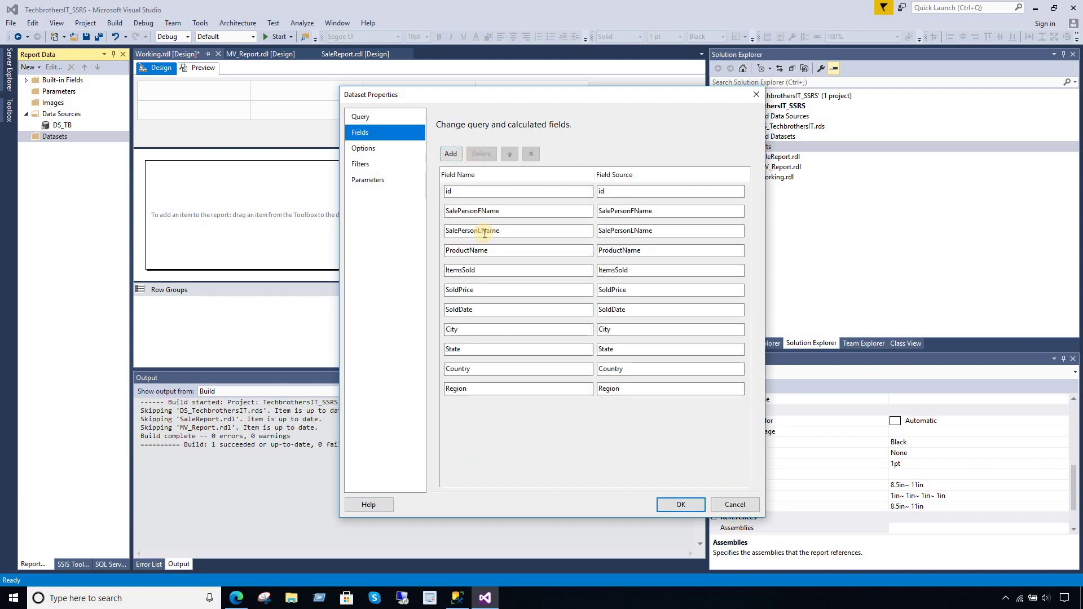
- Delete the id field, restore the sp_TotalSale stored procedure, and save DataSet1
{"action": "left_click", "coordinate": [474, 190]}
{"action": "left_click", "coordinate": [481, 157]}
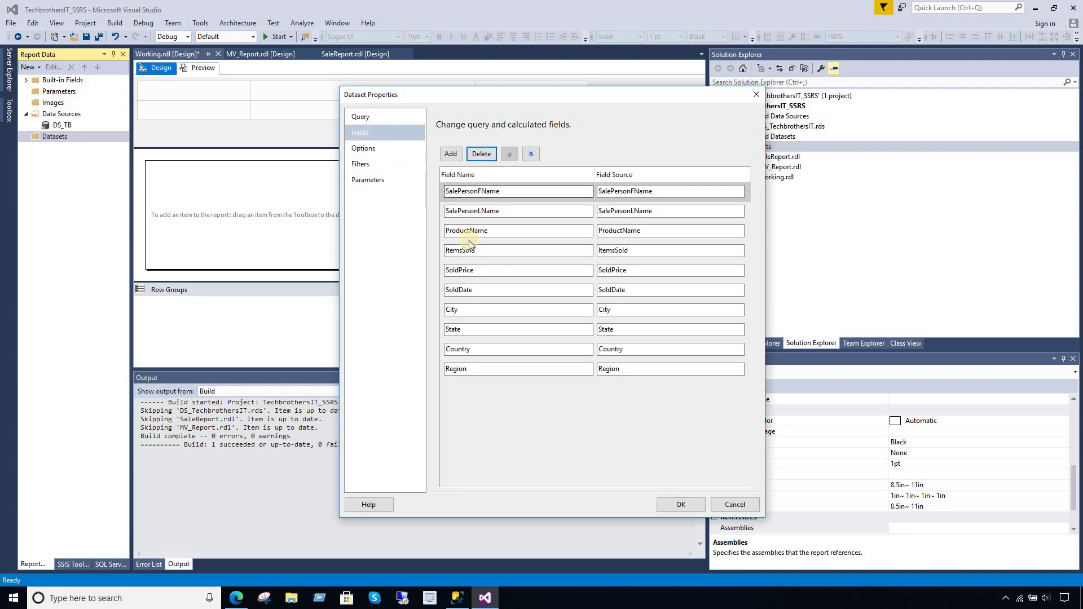
{"action": "left_click", "coordinate": [367, 116]}
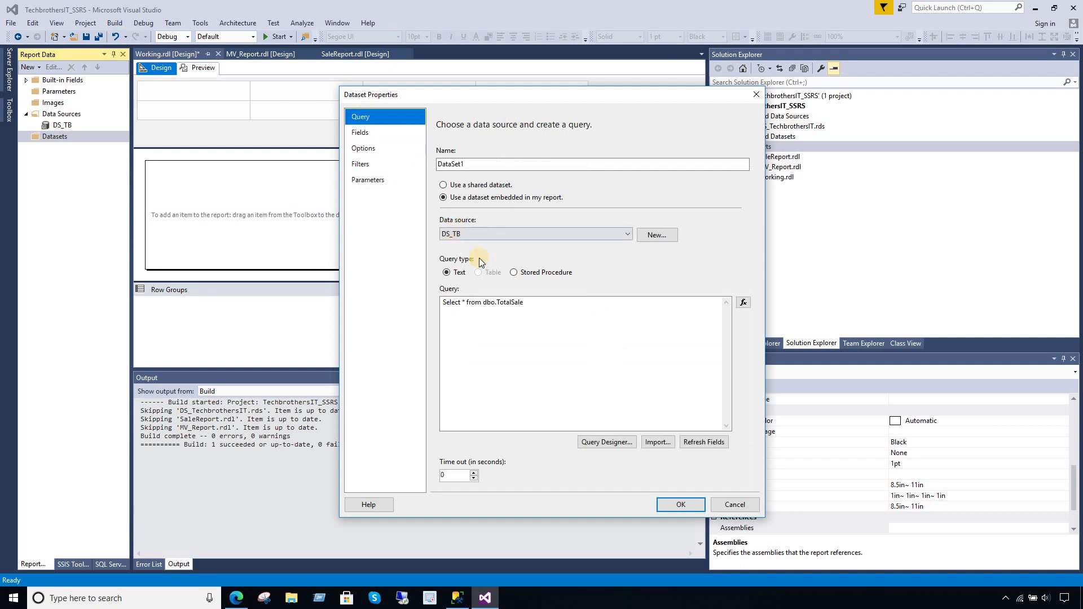
{"action": "left_click", "coordinate": [513, 273]}
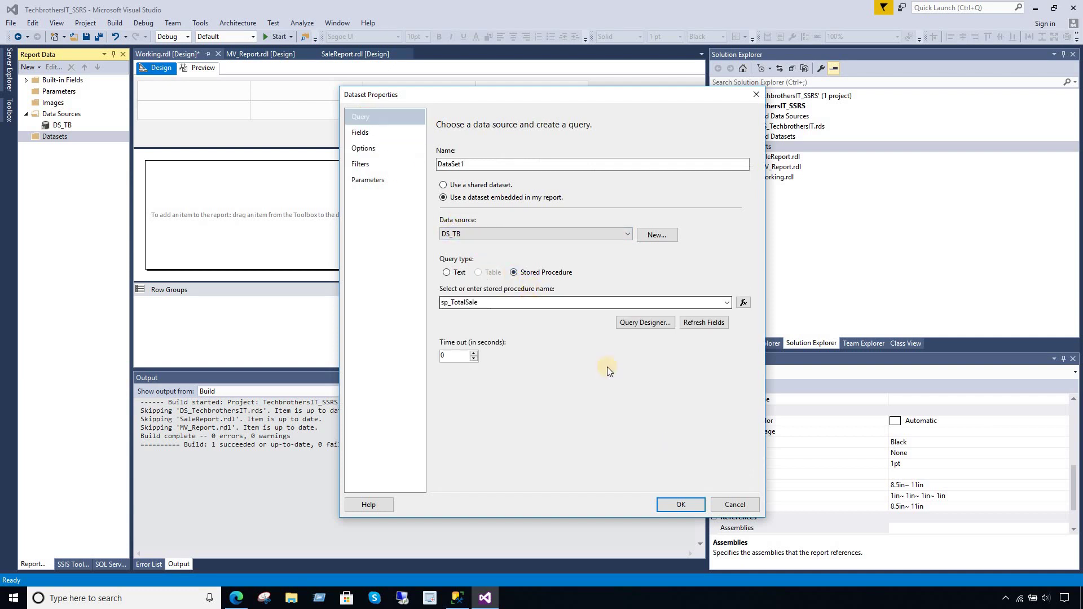
{"action": "left_click", "coordinate": [658, 505]}
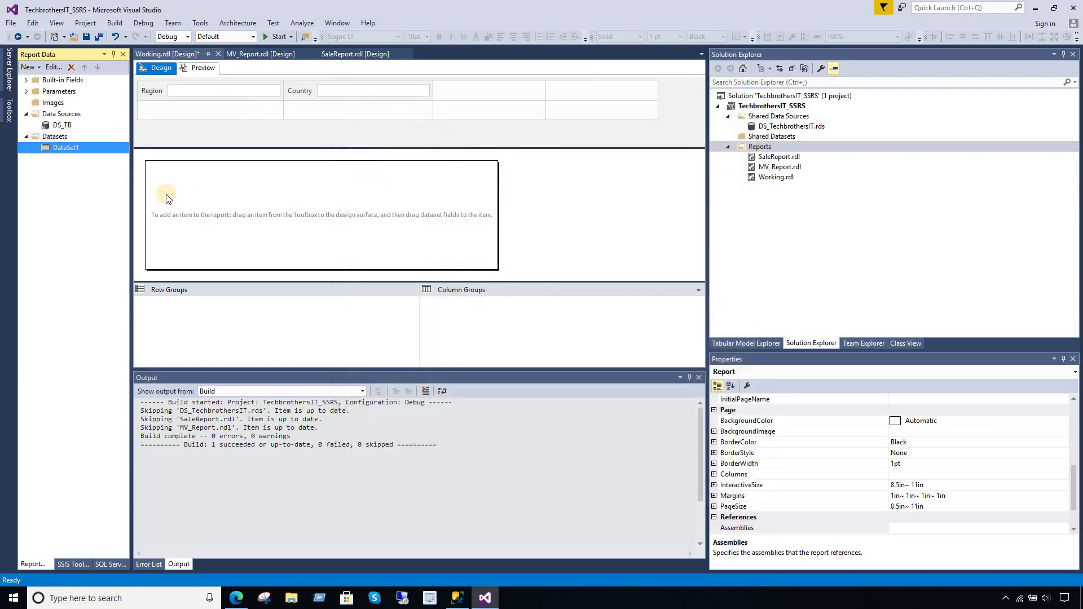
- Reopen DataSet1 and add a SalePersonFName query field with source SalePersonFName
{"action": "double_click", "coordinate": [55, 149]}
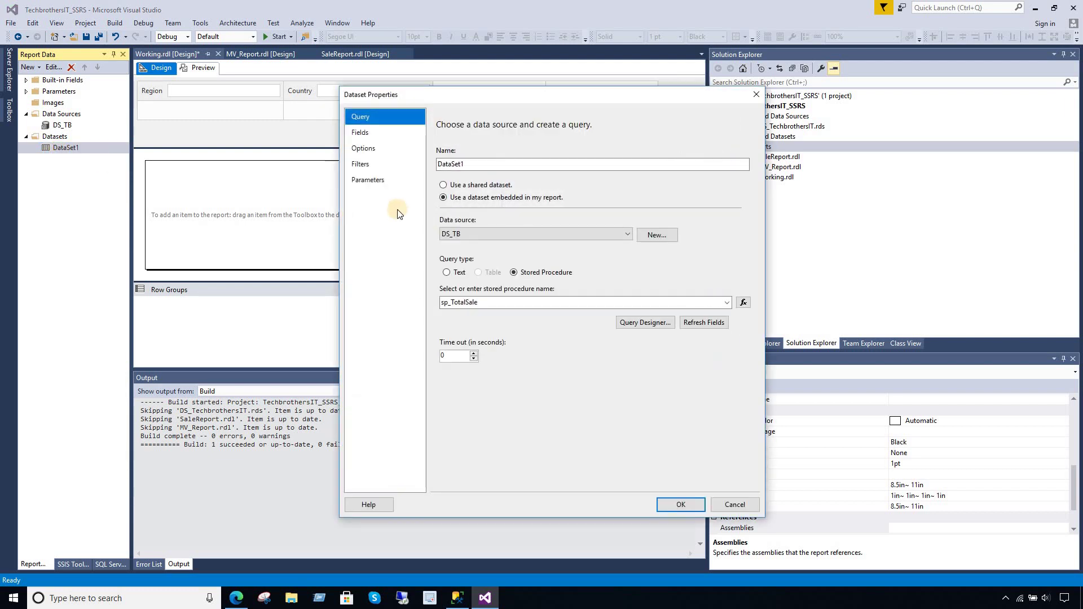
{"action": "left_click", "coordinate": [374, 136]}
{"action": "left_click", "coordinate": [451, 155]}
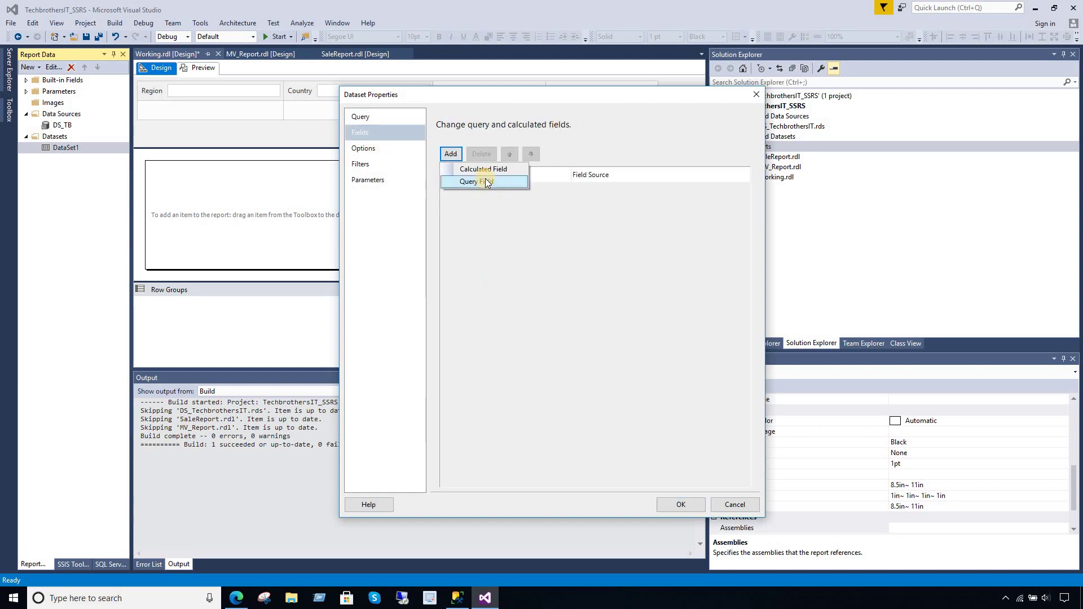
{"action": "left_click", "coordinate": [493, 182]}
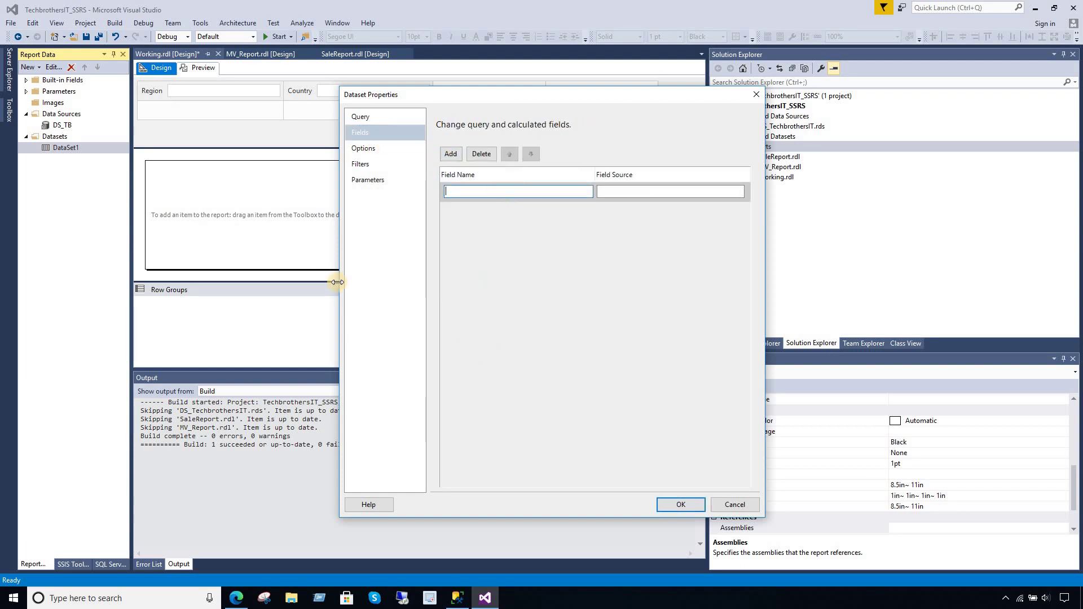
{"action": "left_click", "coordinate": [457, 598]}
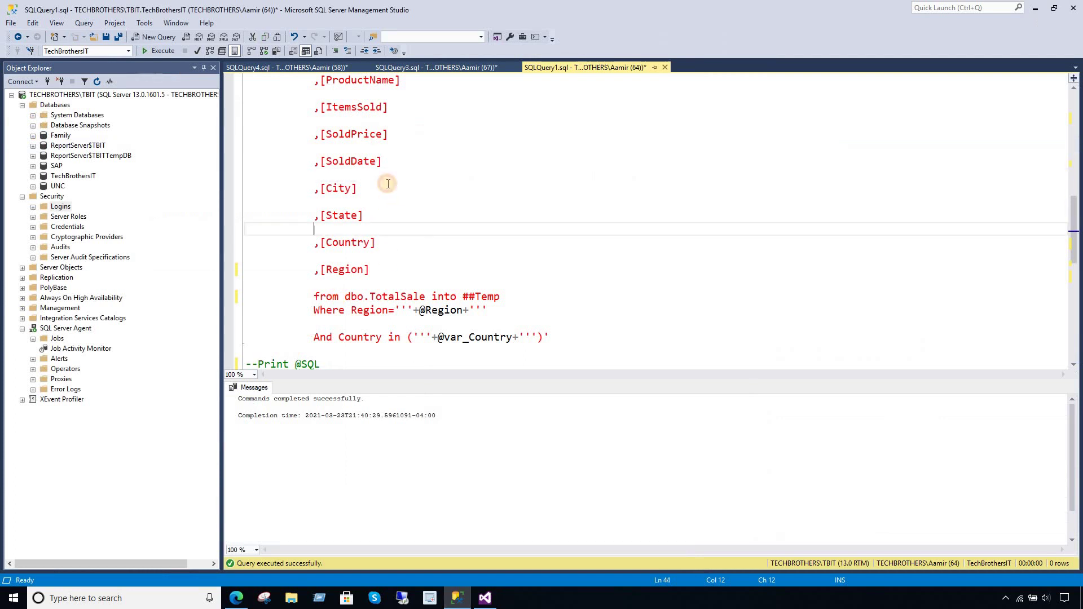
{"action": "scroll", "coordinate": [388, 184], "scroll_direction": "up", "scroll_amount": 3}
{"action": "left_click_drag", "start_coordinate": [416, 242], "coordinate": [320, 243]}
{"action": "right_click", "coordinate": [336, 244]}
{"action": "left_click", "coordinate": [370, 264]}
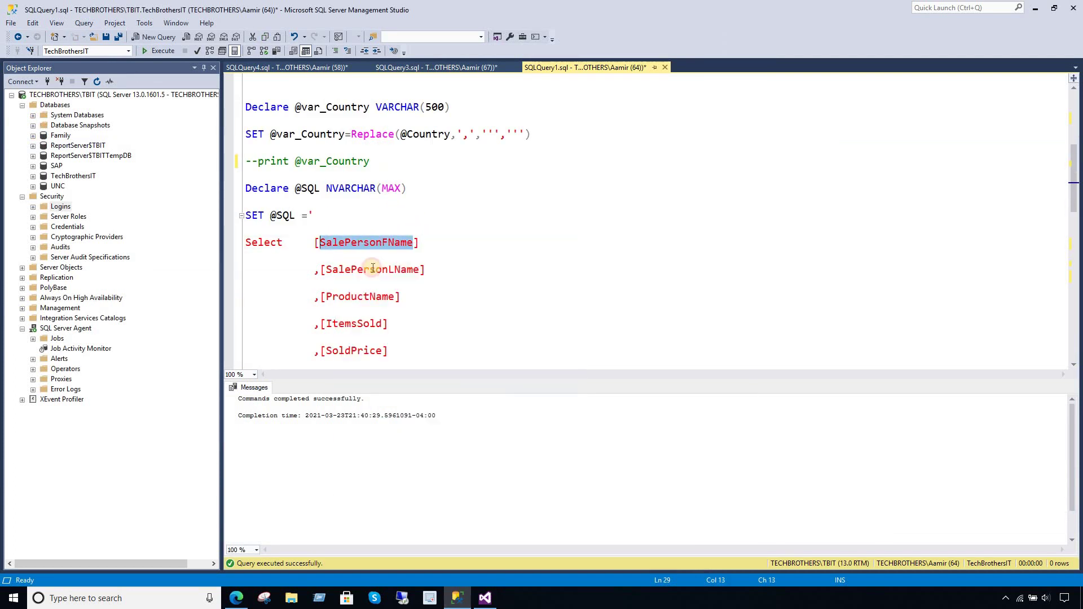
{"action": "left_click", "coordinate": [485, 598]}
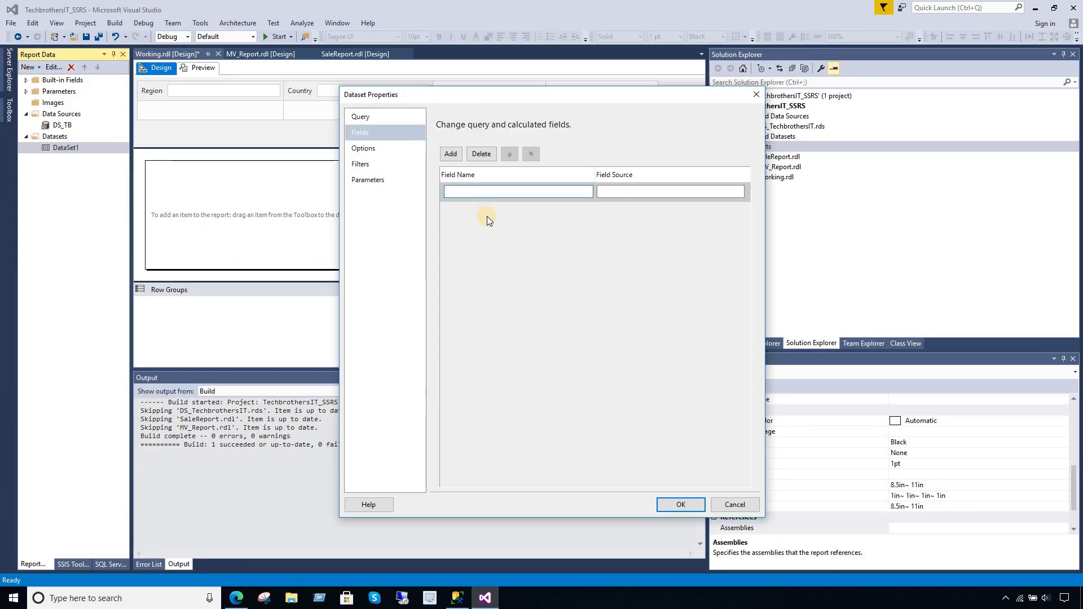
{"action": "key", "text": "ctrl+v"}
{"action": "left_click", "coordinate": [615, 193]}
{"action": "key", "text": "ctrl+v"}
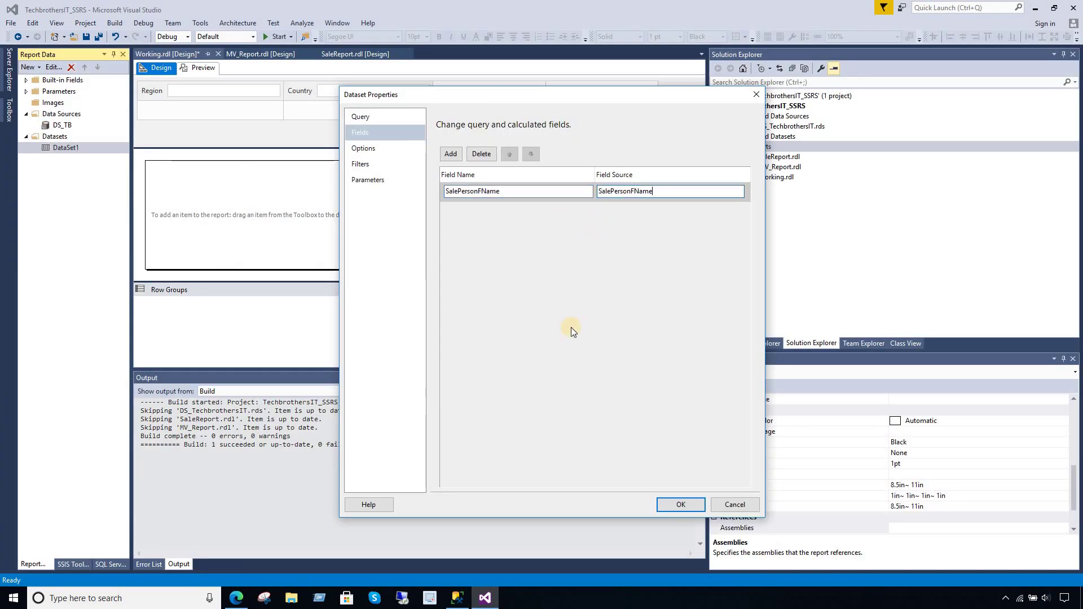
- Add a second query field row and copy the SalePersonLName column name
{"action": "left_click", "coordinate": [450, 154]}
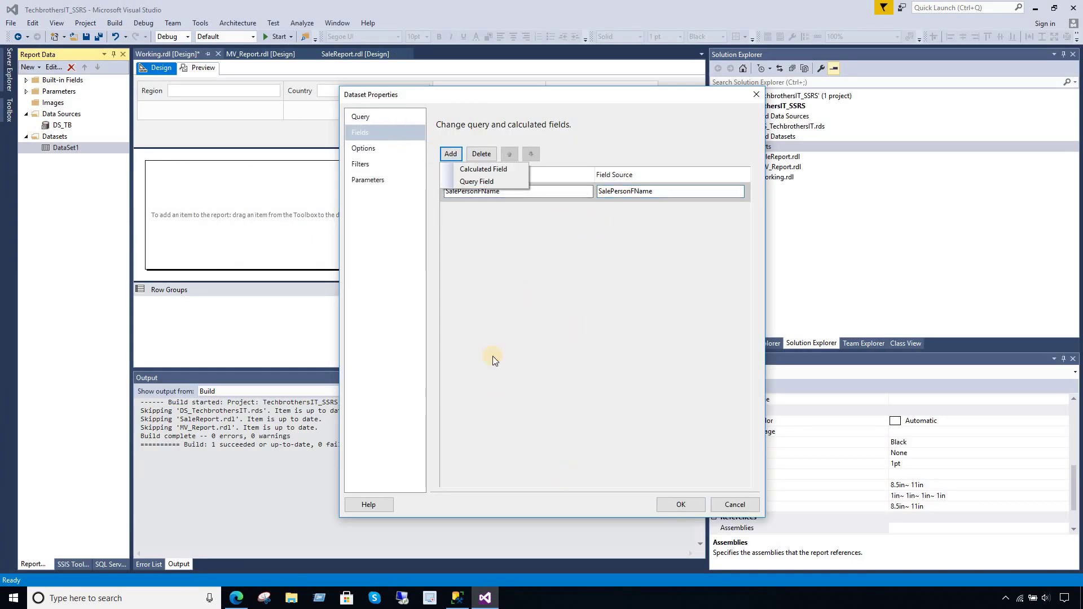
{"action": "left_click", "coordinate": [478, 181]}
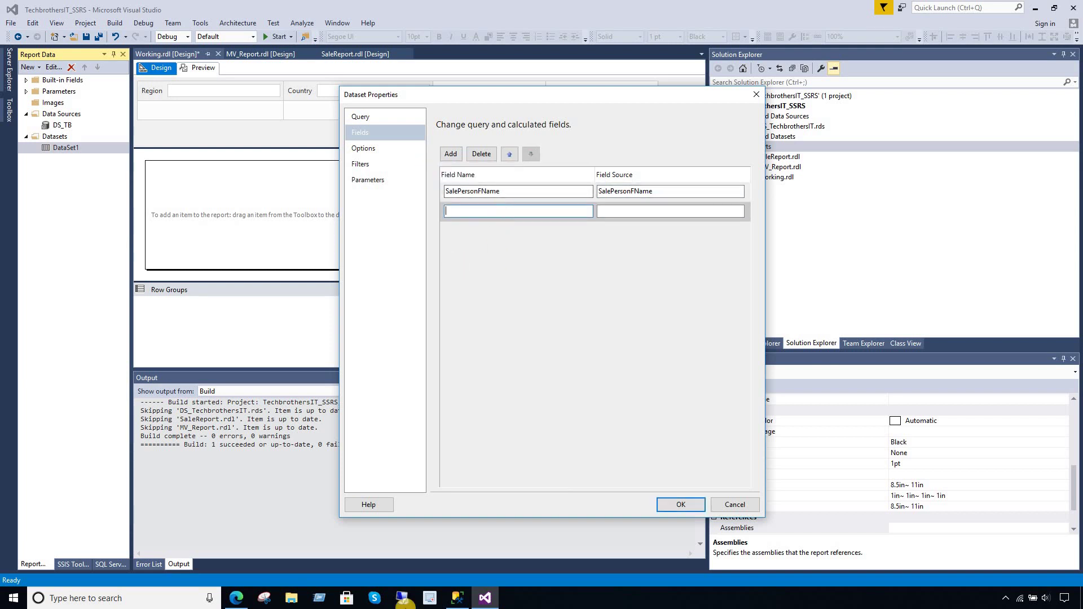
{"action": "left_click", "coordinate": [457, 598]}
{"action": "left_click", "coordinate": [440, 281]}
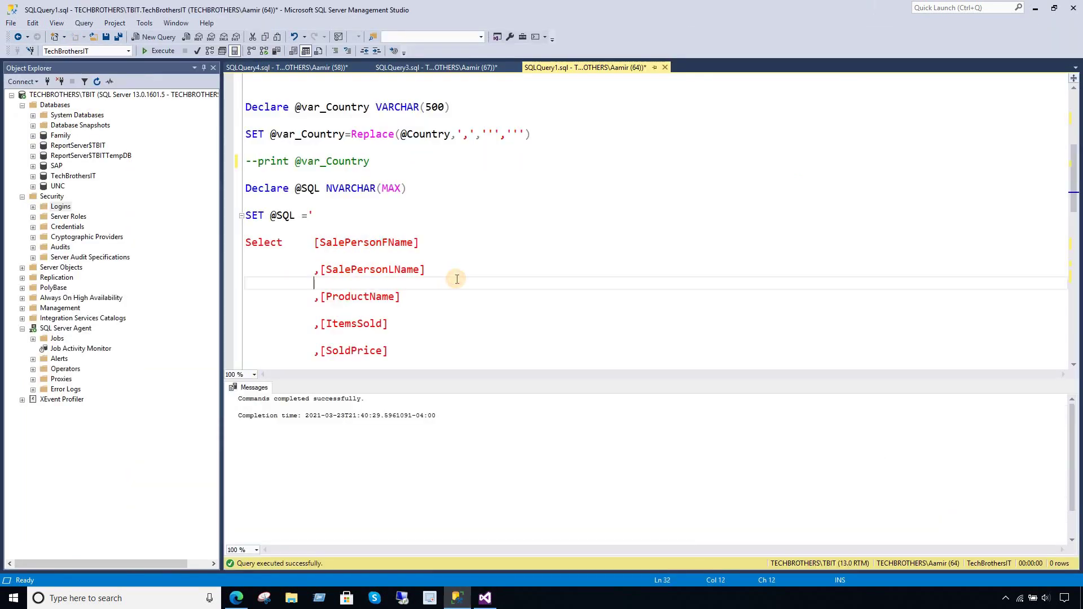
{"action": "left_click_drag", "start_coordinate": [419, 270], "coordinate": [327, 269]}
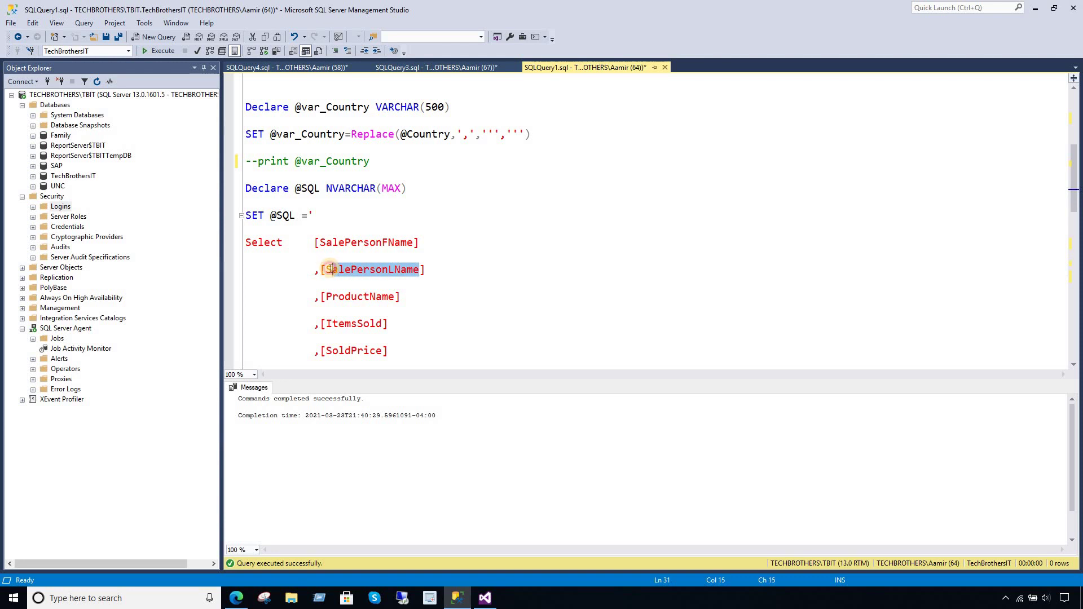
{"action": "right_click", "coordinate": [331, 270]}
{"action": "left_click", "coordinate": [362, 288]}
- Remove the 'into ##Temp' clause from the procedure script and execute it again
{"action": "left_click", "coordinate": [436, 261]}
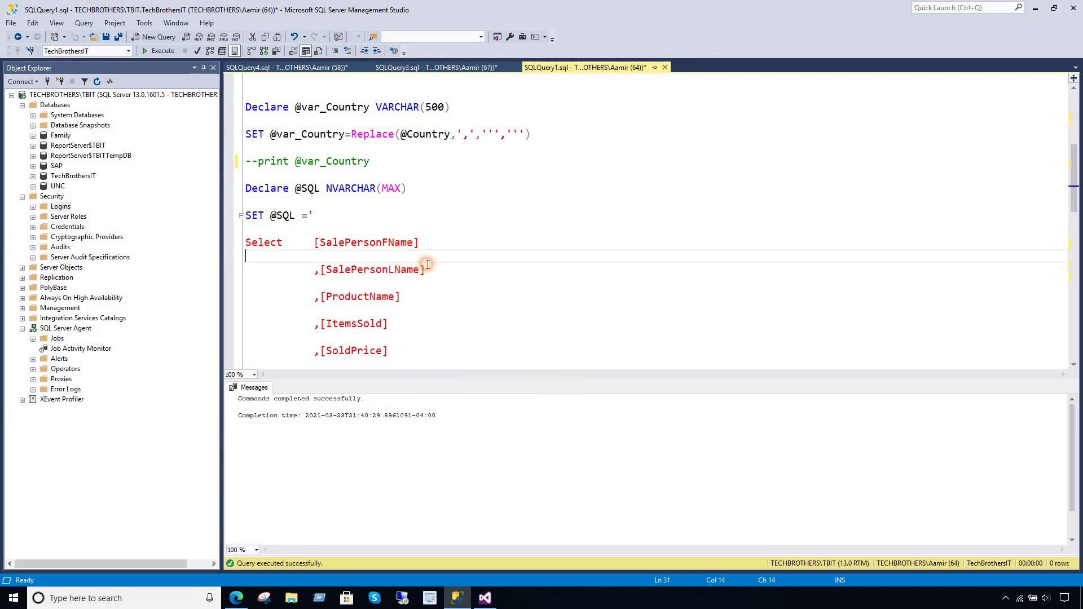
{"action": "scroll", "coordinate": [435, 266], "scroll_direction": "down", "scroll_amount": 10}
{"action": "scroll", "coordinate": [437, 264], "scroll_direction": "up", "scroll_amount": 3}
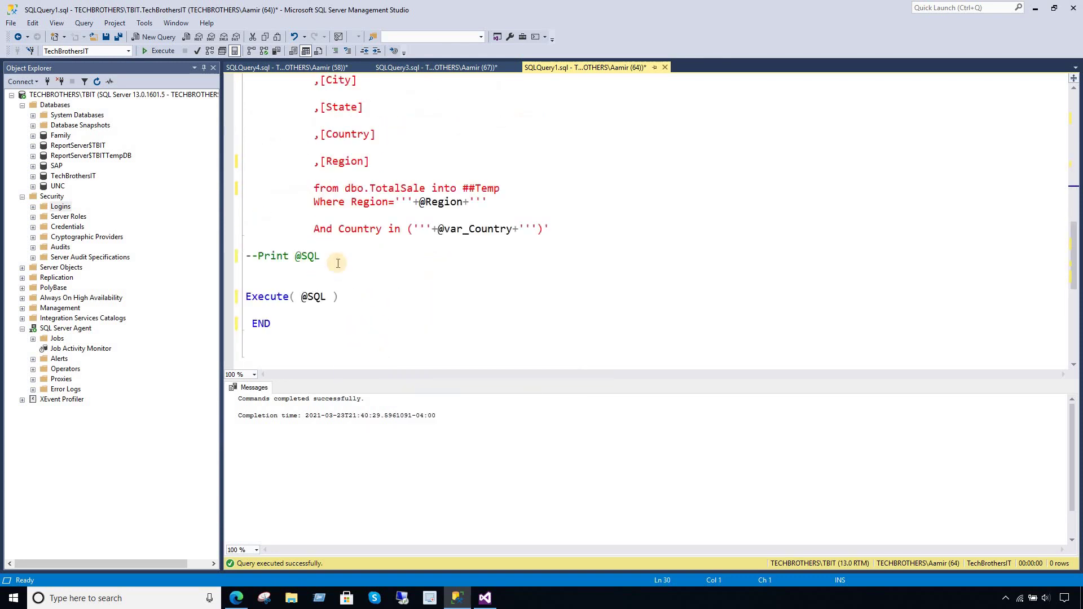
{"action": "left_click_drag", "start_coordinate": [500, 188], "coordinate": [433, 188]}
{"action": "key", "text": "Delete"}
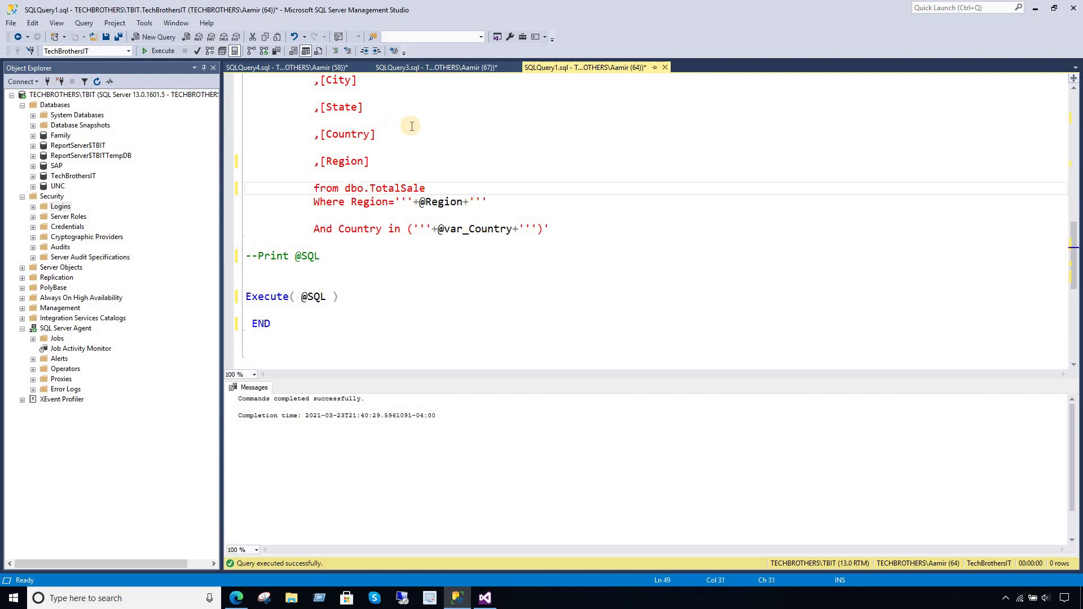
{"action": "left_click", "coordinate": [389, 121]}
{"action": "left_click", "coordinate": [164, 52]}
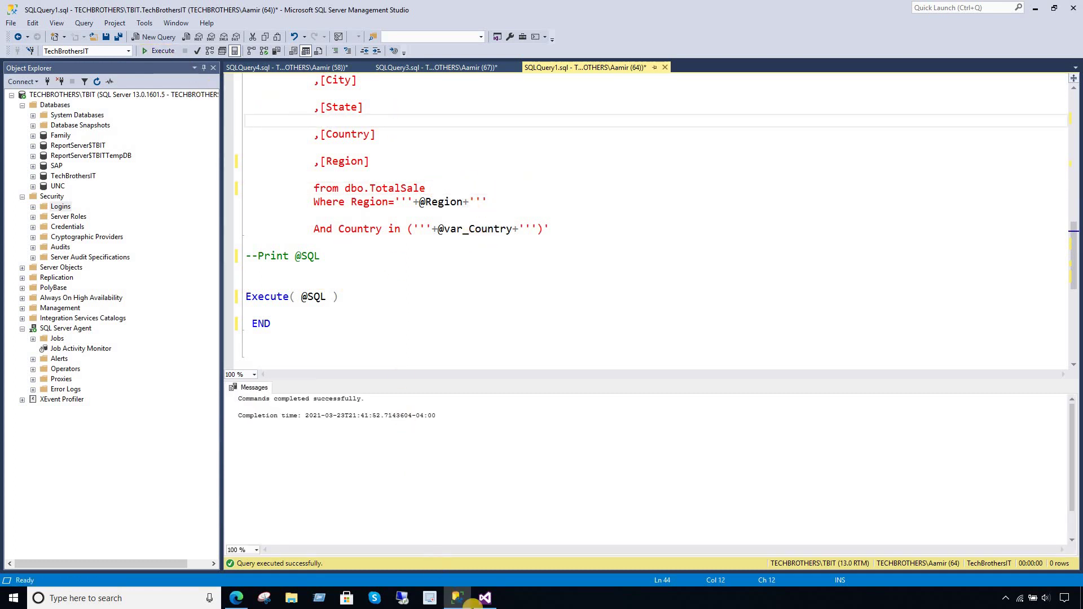
- Fill SalePersonLName into the second field's name and source
{"action": "left_click", "coordinate": [485, 598]}
{"action": "key", "text": "ctrl+v"}
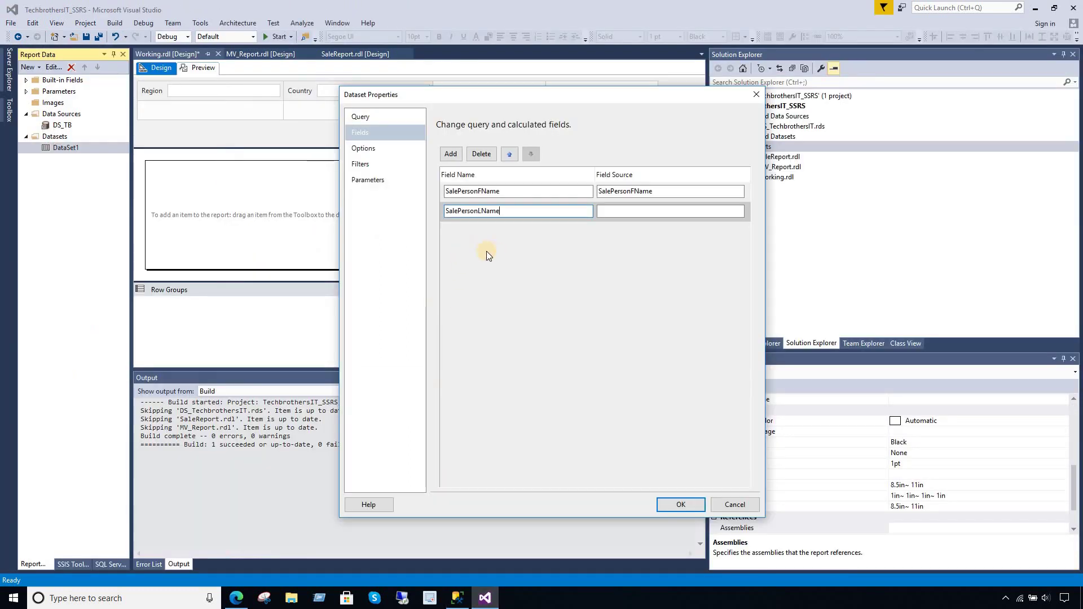
{"action": "left_click", "coordinate": [603, 211]}
{"action": "key", "text": "ctrl+v"}
- Add a third query field named ProductName using the copied column name
{"action": "left_click", "coordinate": [451, 153]}
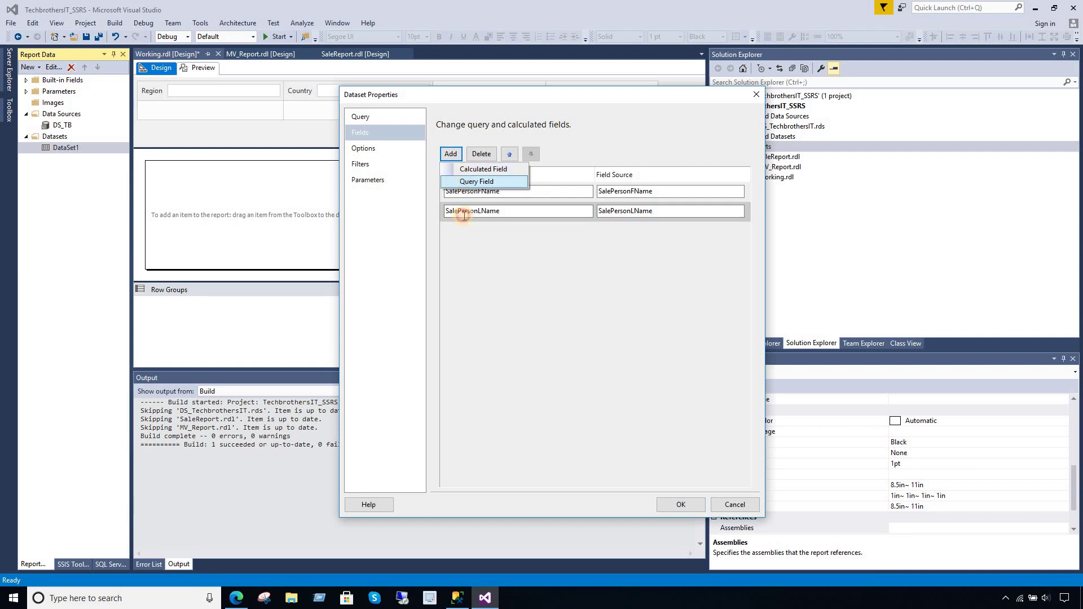
{"action": "left_click", "coordinate": [471, 183]}
{"action": "left_click", "coordinate": [458, 598]}
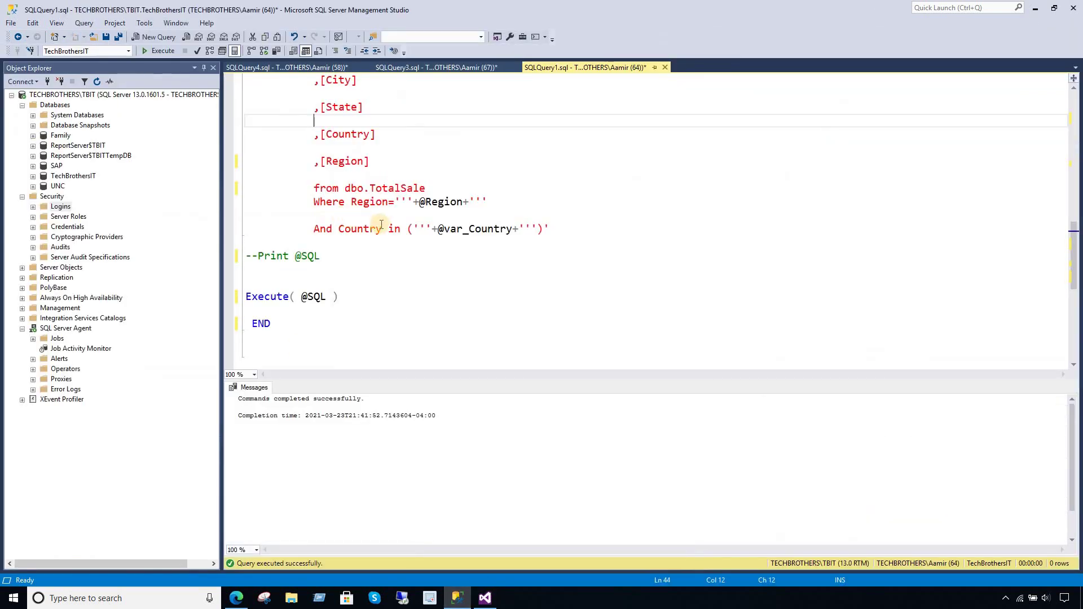
{"action": "left_click", "coordinate": [382, 228]}
{"action": "scroll", "coordinate": [382, 228], "scroll_direction": "up", "scroll_amount": 5}
{"action": "left_click_drag", "start_coordinate": [398, 299], "coordinate": [329, 295]}
{"action": "right_click", "coordinate": [341, 299]}
{"action": "left_click", "coordinate": [368, 319]}
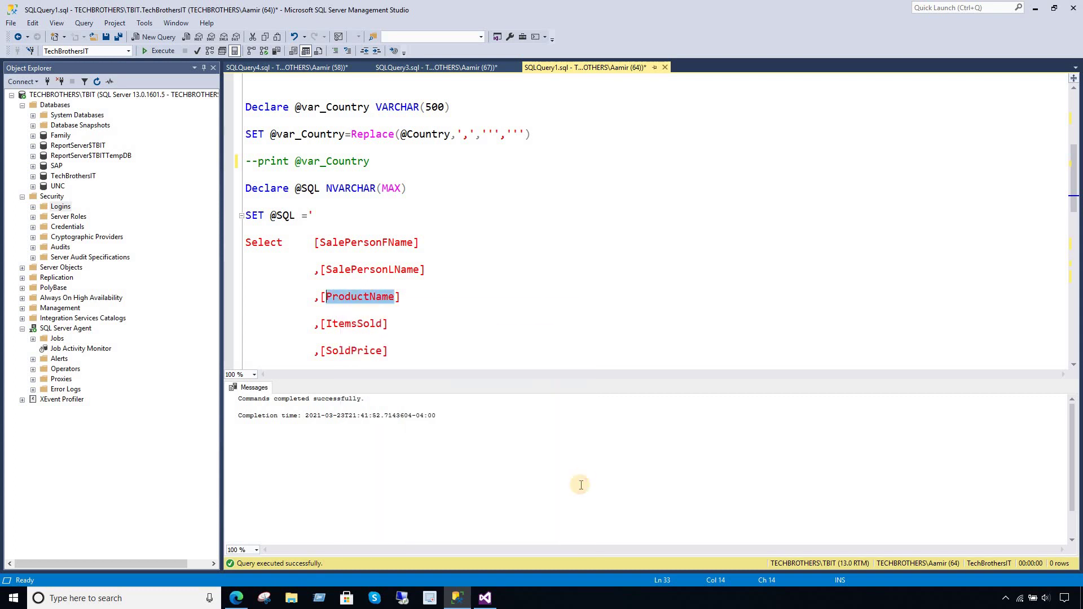
{"action": "left_click", "coordinate": [484, 598]}
{"action": "key", "text": "ctrl+v"}
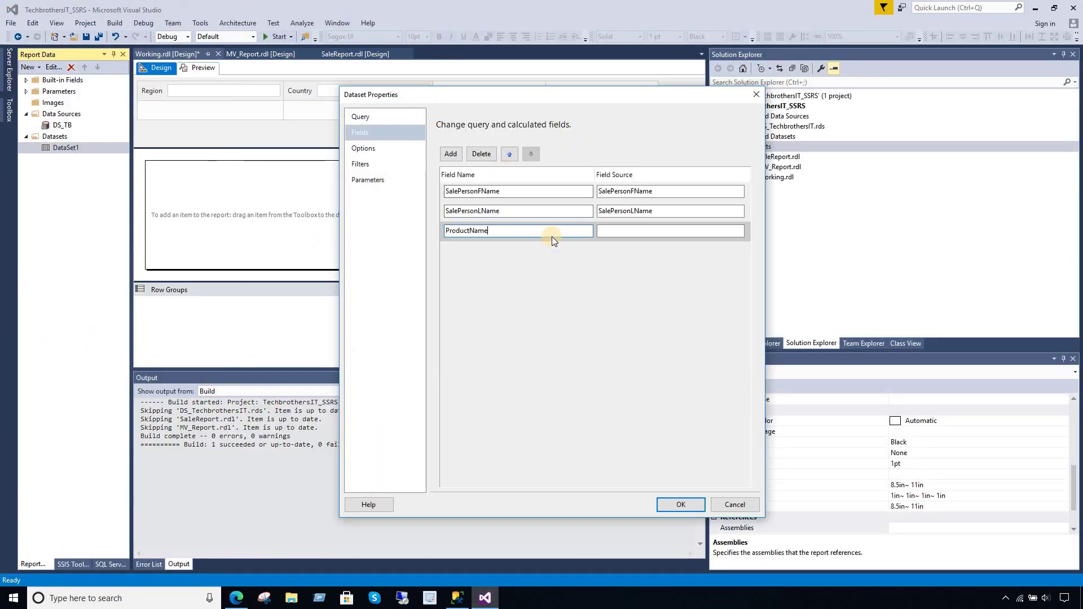
{"action": "left_click", "coordinate": [617, 230]}
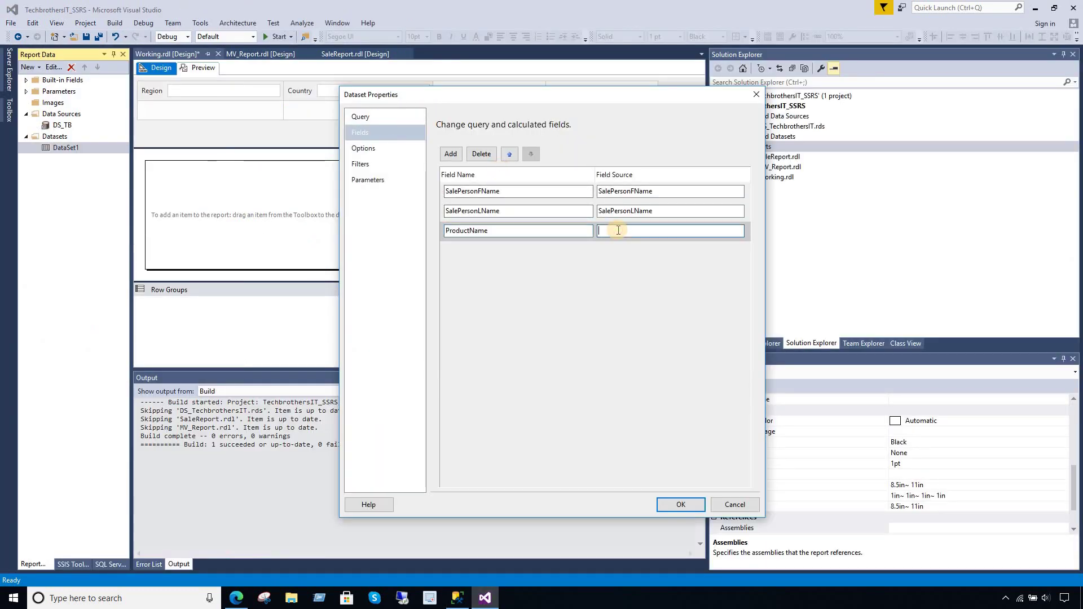
- Add a fourth query field named ItemsSold using the copied column name
{"action": "left_click", "coordinate": [452, 156]}
{"action": "left_click", "coordinate": [465, 181]}
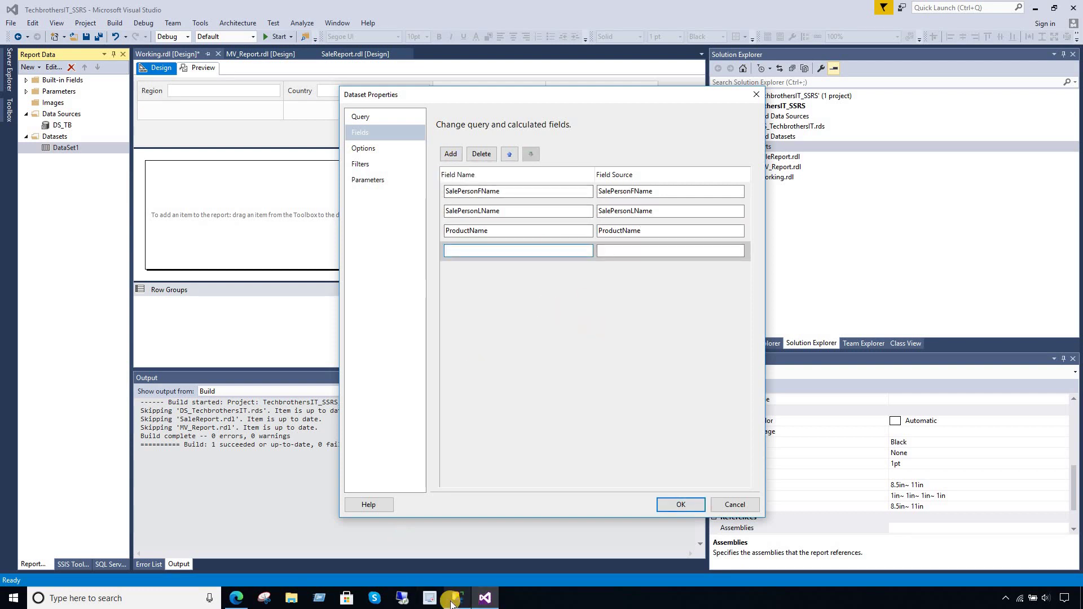
{"action": "mouse_move", "coordinate": [483, 604]}
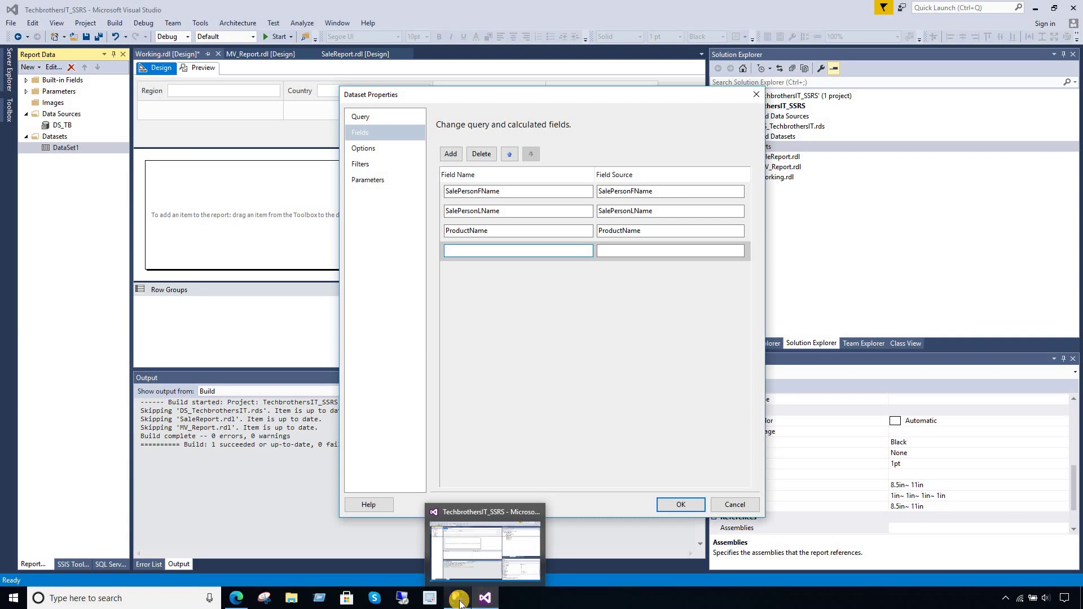
{"action": "left_click", "coordinate": [395, 519]}
{"action": "left_click", "coordinate": [372, 323]}
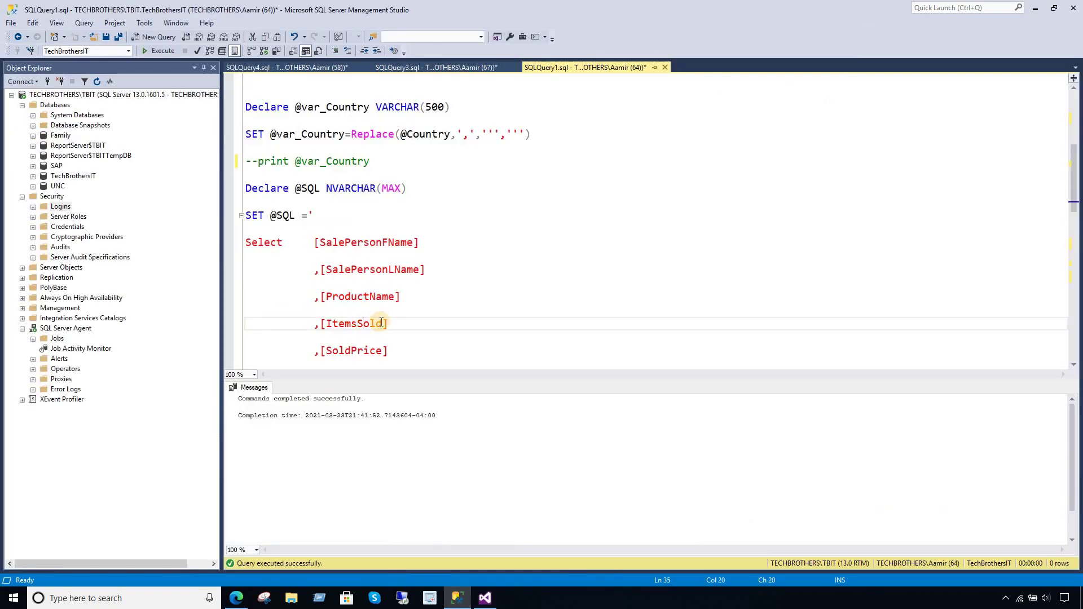
{"action": "left_click_drag", "start_coordinate": [382, 324], "coordinate": [326, 323]}
{"action": "right_click", "coordinate": [342, 326]}
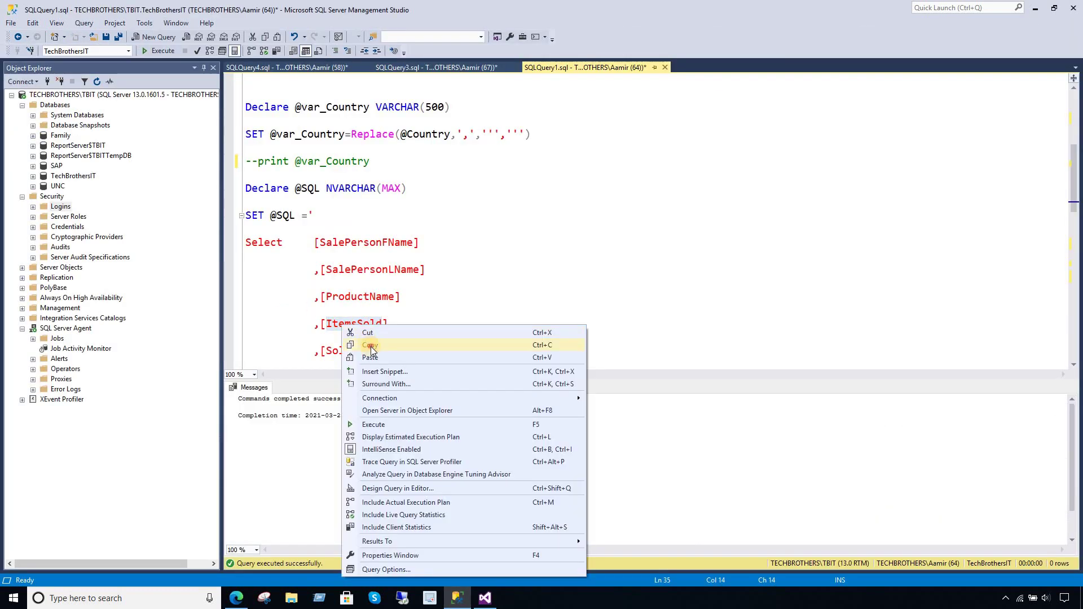
{"action": "left_click", "coordinate": [371, 345]}
{"action": "left_click", "coordinate": [484, 598]}
{"action": "left_click", "coordinate": [485, 252]}
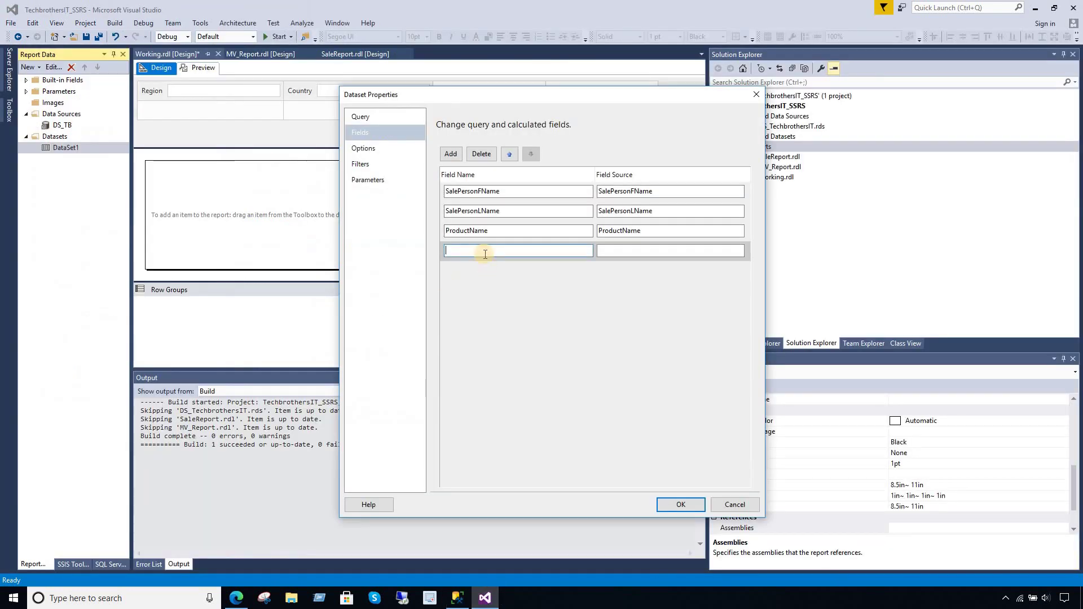
{"action": "key", "text": "ctrl+v"}
{"action": "left_click", "coordinate": [610, 252]}
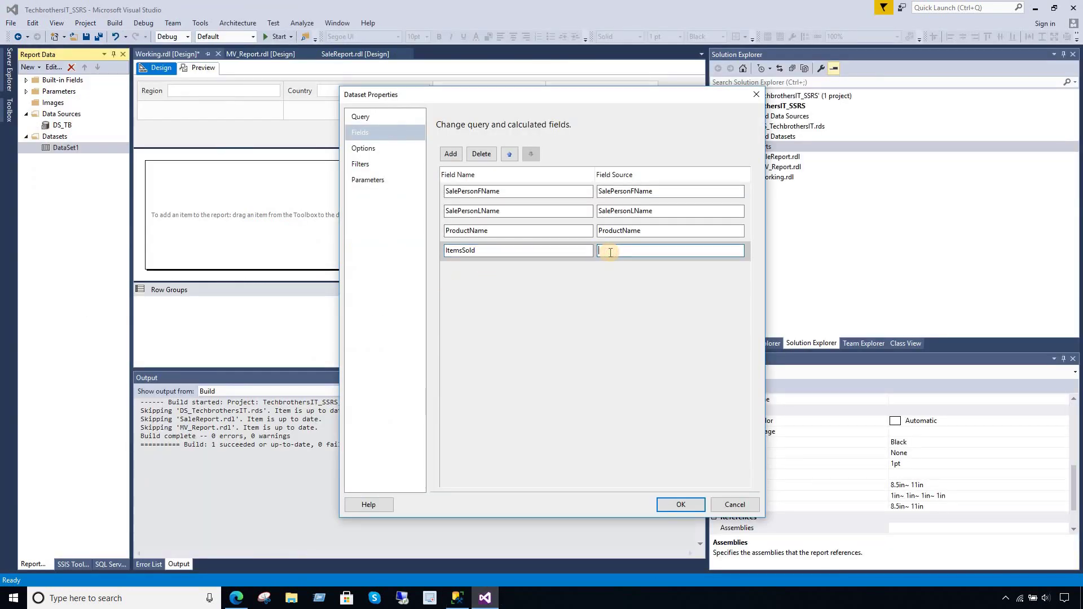
- Add a fifth query field named SoldPrice, then add a sixth empty field row
{"action": "left_click", "coordinate": [451, 155]}
{"action": "left_click", "coordinate": [459, 180]}
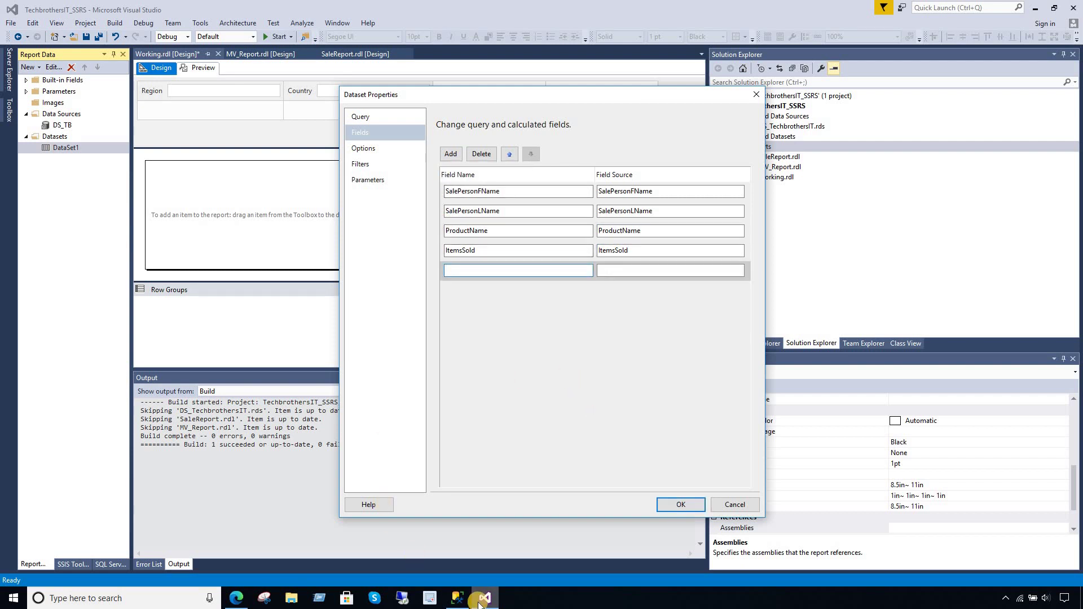
{"action": "left_click", "coordinate": [457, 598]}
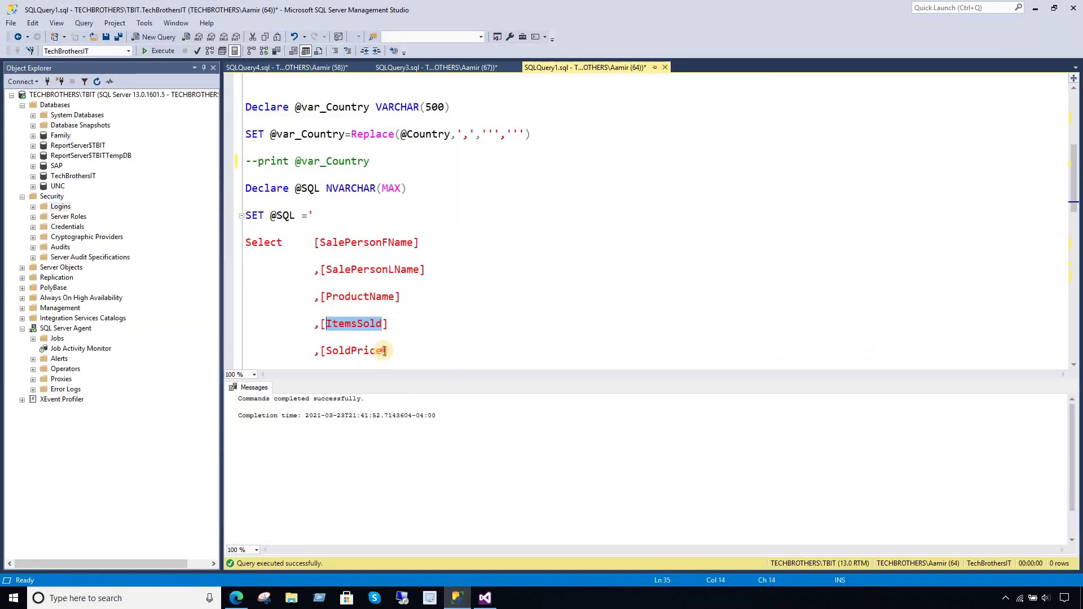
{"action": "left_click_drag", "start_coordinate": [385, 351], "coordinate": [329, 351]}
{"action": "right_click", "coordinate": [336, 351]}
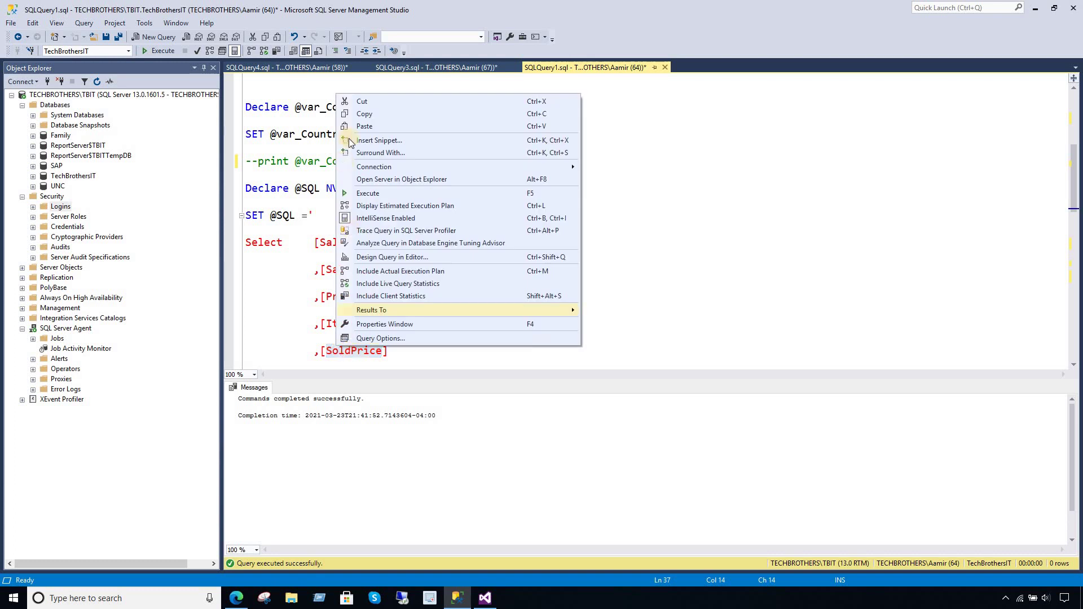
{"action": "left_click", "coordinate": [366, 114]}
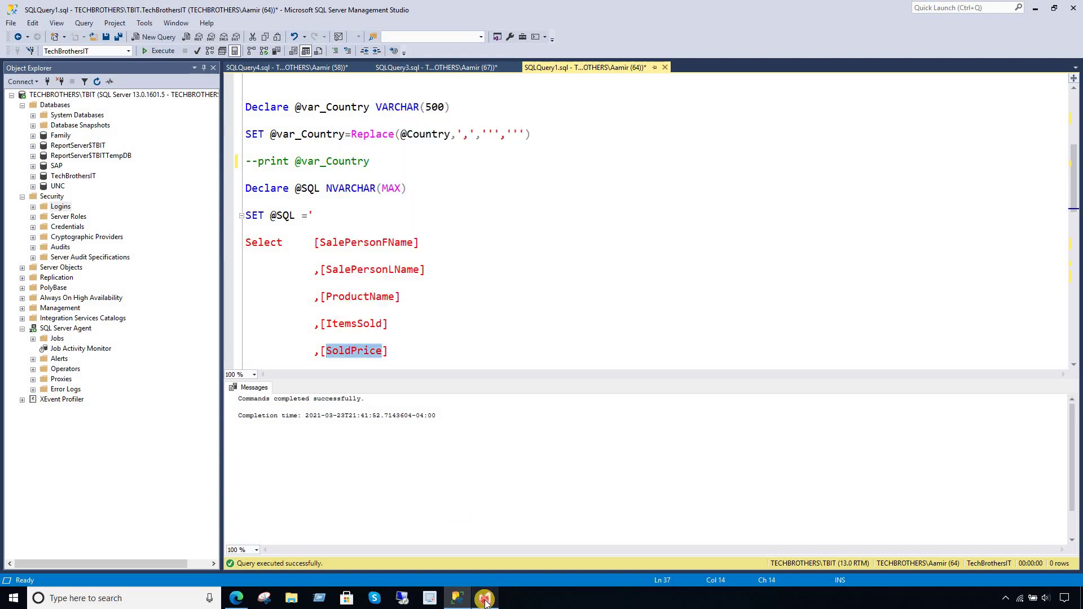
{"action": "left_click", "coordinate": [486, 598]}
{"action": "key", "text": "ctrl+v"}
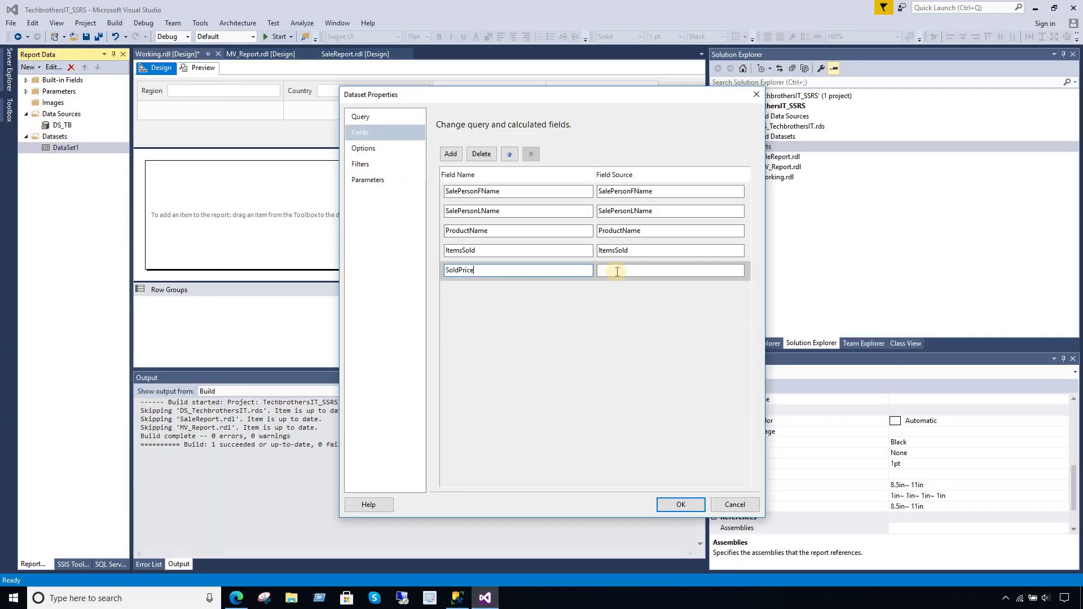
{"action": "left_click", "coordinate": [617, 271]}
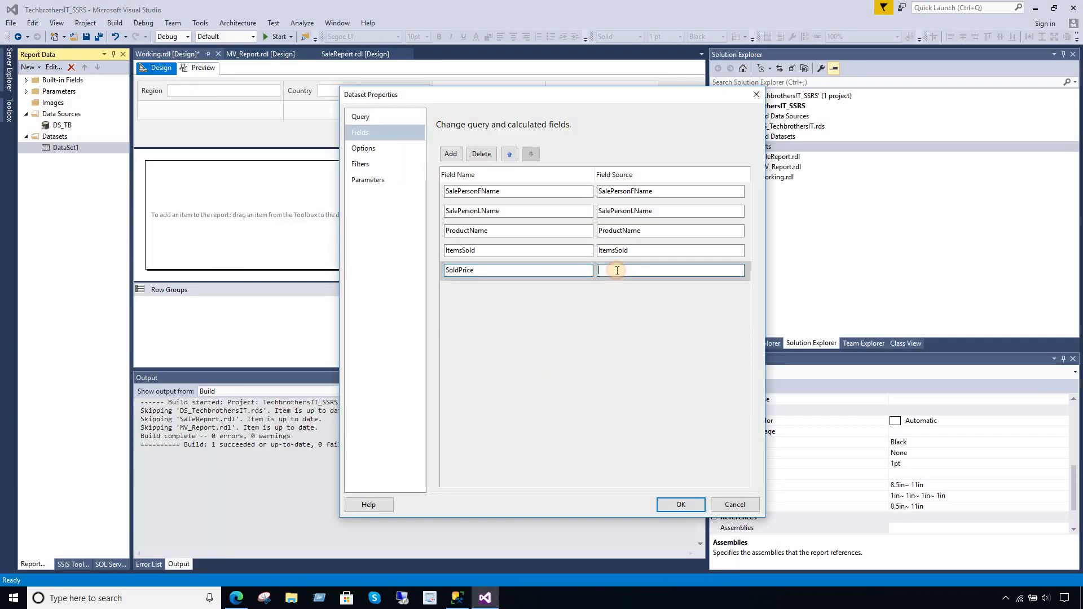
{"action": "left_click", "coordinate": [450, 154]}
{"action": "left_click", "coordinate": [477, 183]}
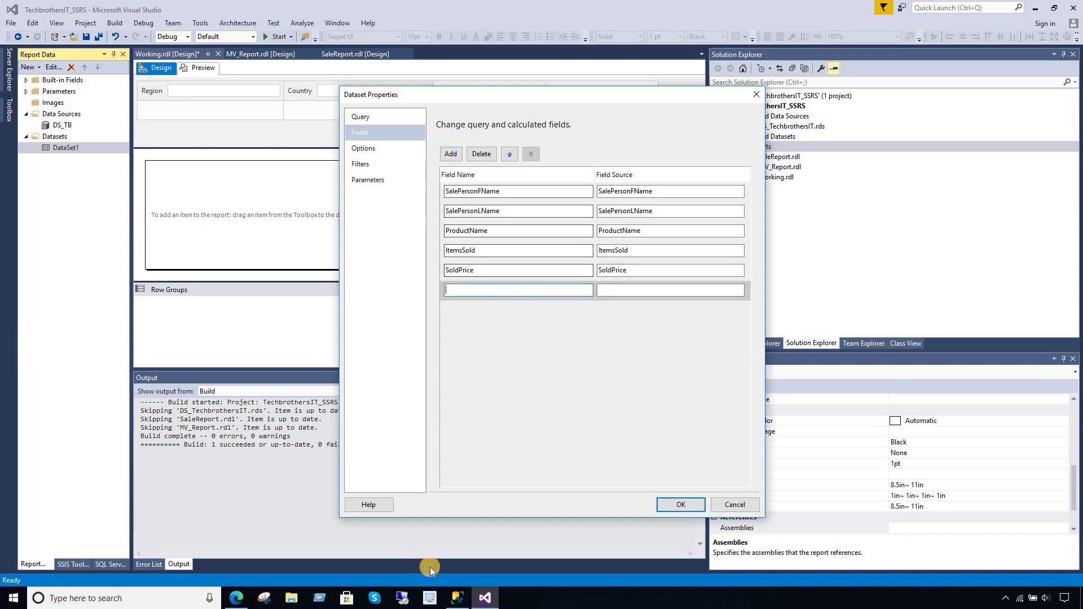
{"action": "left_click", "coordinate": [457, 598]}
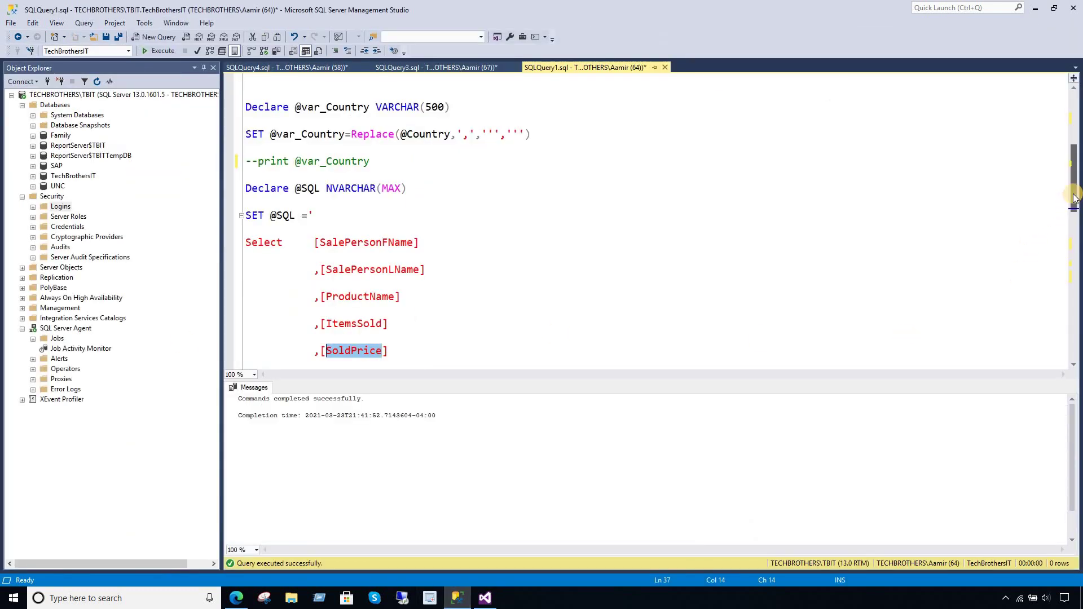
- Copy SoldDate from the SSMS query and paste it as DataSet1's sixth field name
{"action": "left_click_drag", "start_coordinate": [1073, 195], "coordinate": [1075, 245]}
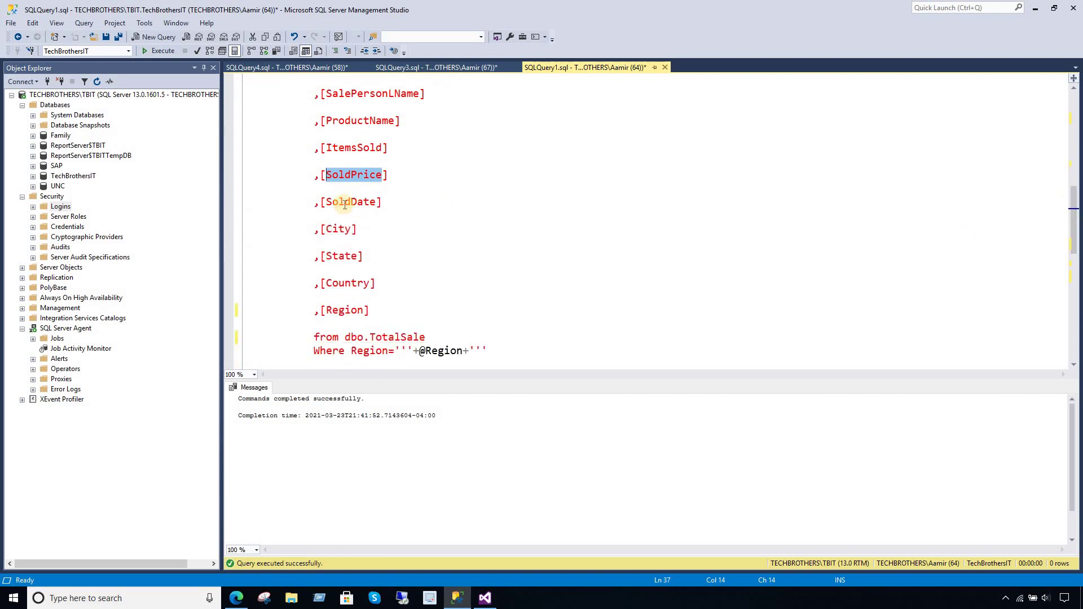
{"action": "left_click", "coordinate": [375, 203]}
{"action": "left_click_drag", "start_coordinate": [347, 205], "coordinate": [332, 202]}
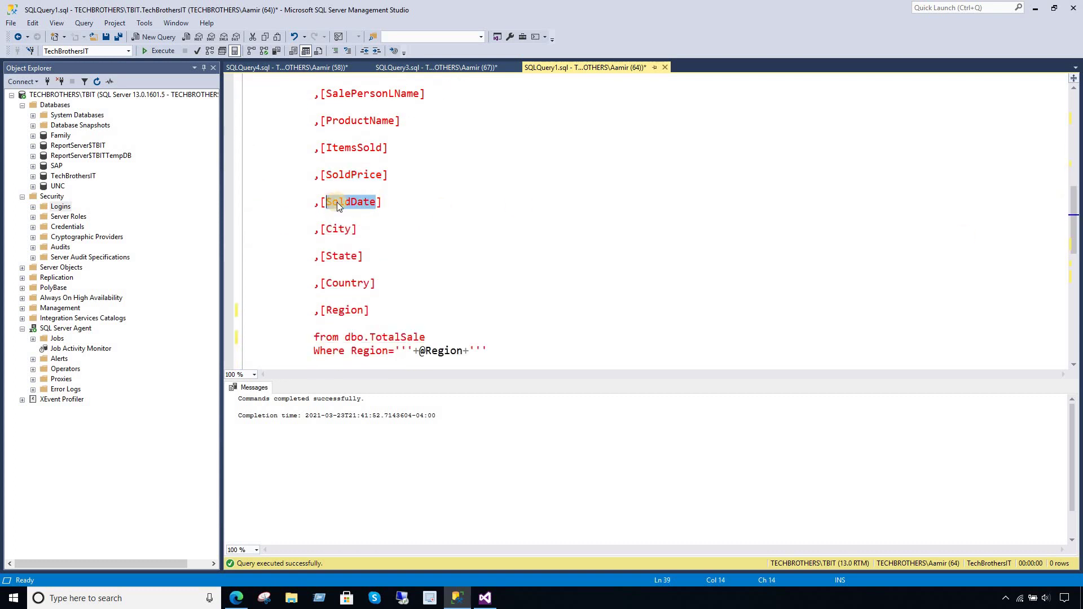
{"action": "right_click", "coordinate": [339, 207]}
{"action": "left_click", "coordinate": [366, 223]}
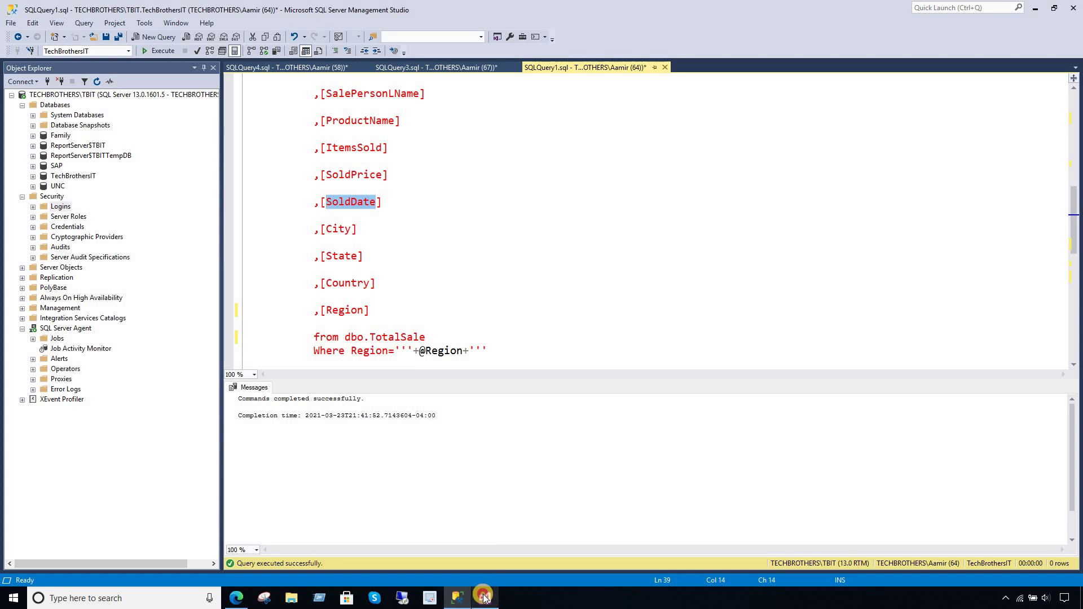
{"action": "left_click", "coordinate": [485, 598]}
{"action": "key", "text": "ctrl+v"}
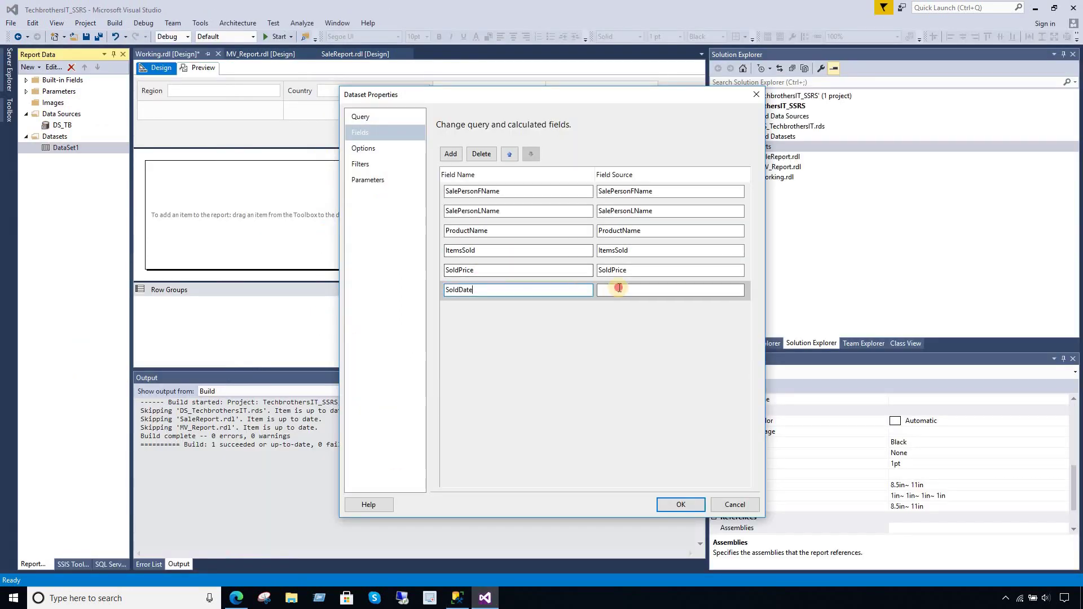
{"action": "left_click", "coordinate": [619, 289]}
- Add a new query field named City, copied from the SSMS query
{"action": "left_click", "coordinate": [450, 153]}
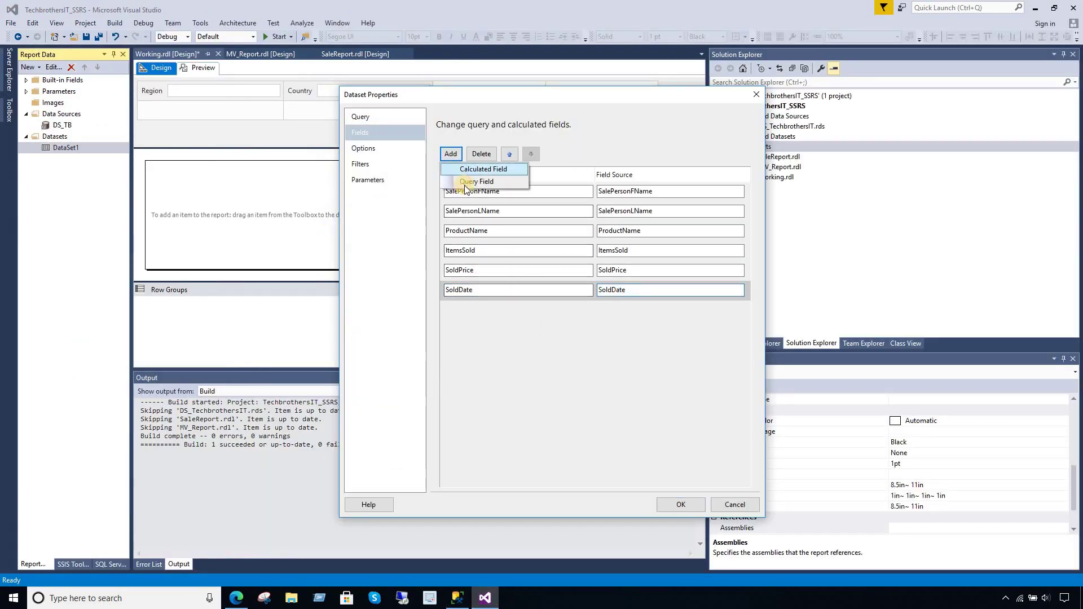
{"action": "left_click", "coordinate": [462, 183]}
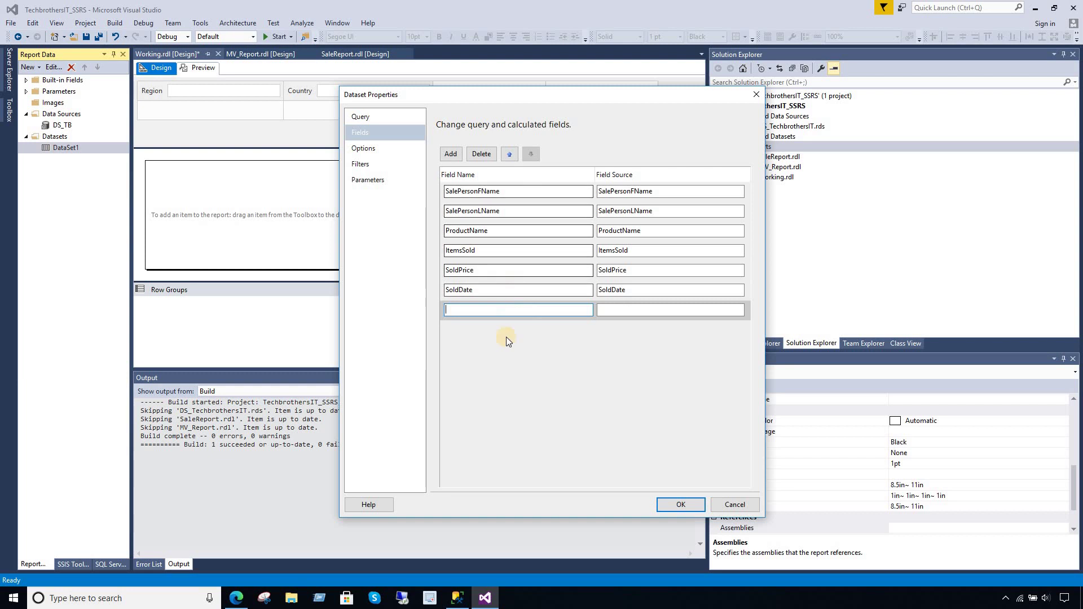
{"action": "left_click", "coordinate": [457, 598]}
{"action": "double_click", "coordinate": [339, 228]}
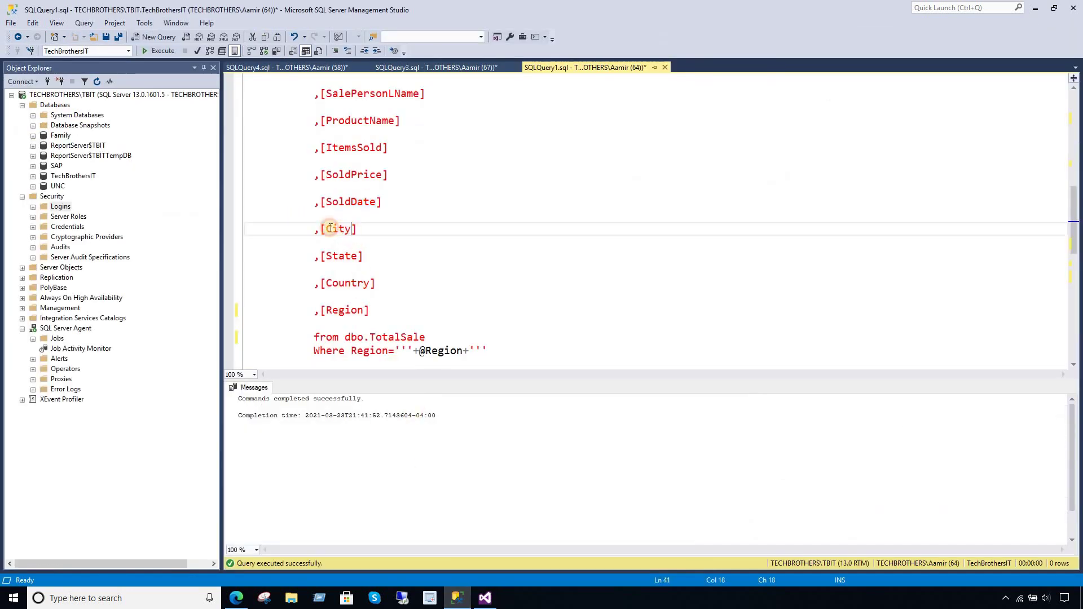
{"action": "right_click", "coordinate": [341, 229]}
{"action": "left_click", "coordinate": [367, 249]}
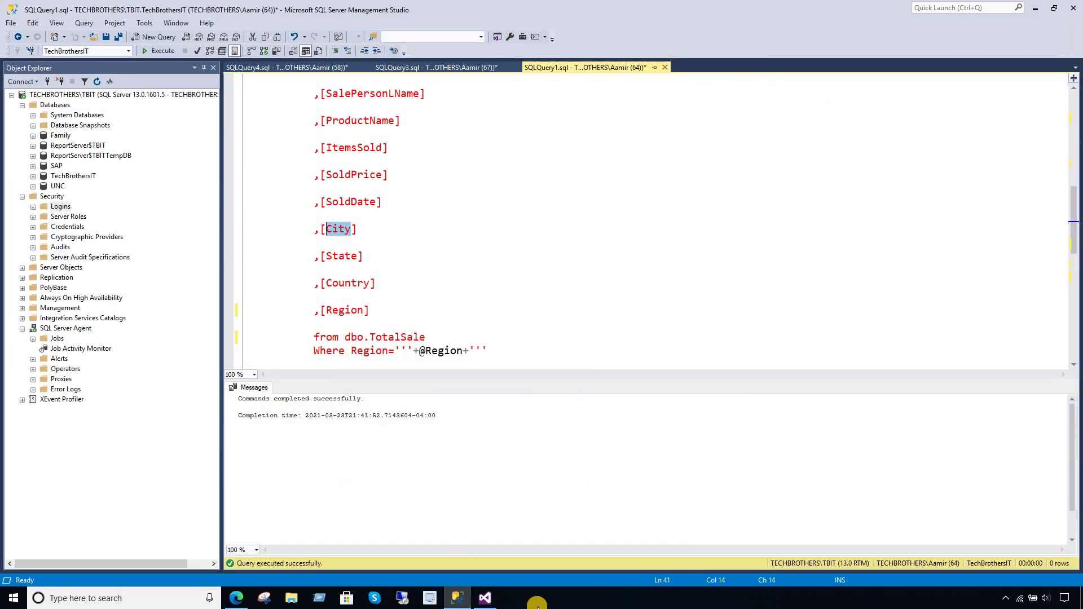
{"action": "left_click", "coordinate": [489, 598]}
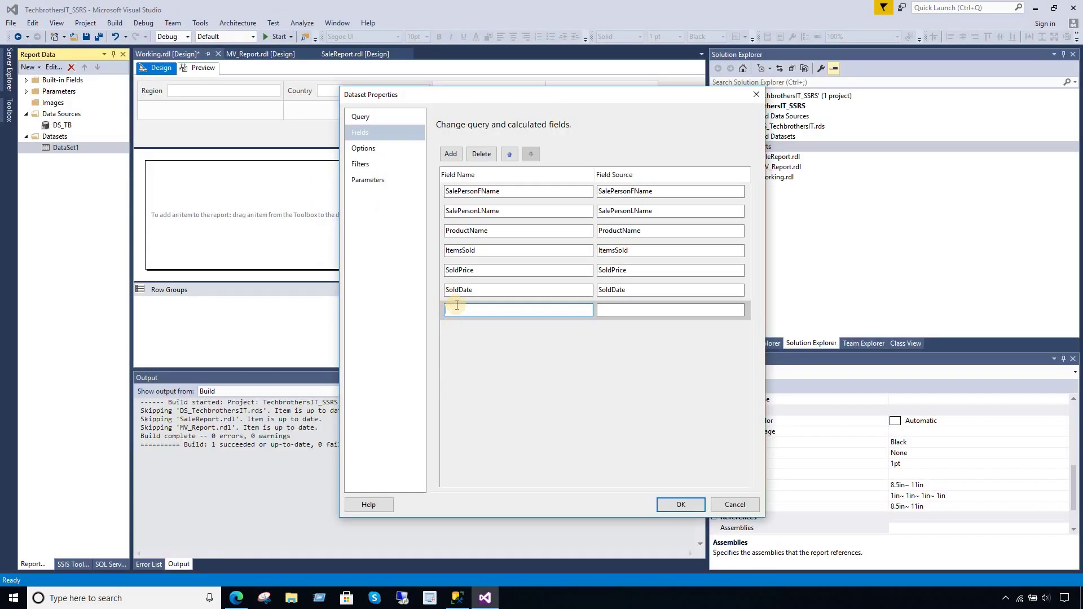
{"action": "key", "text": "ctrl+v"}
{"action": "left_click", "coordinate": [610, 310]}
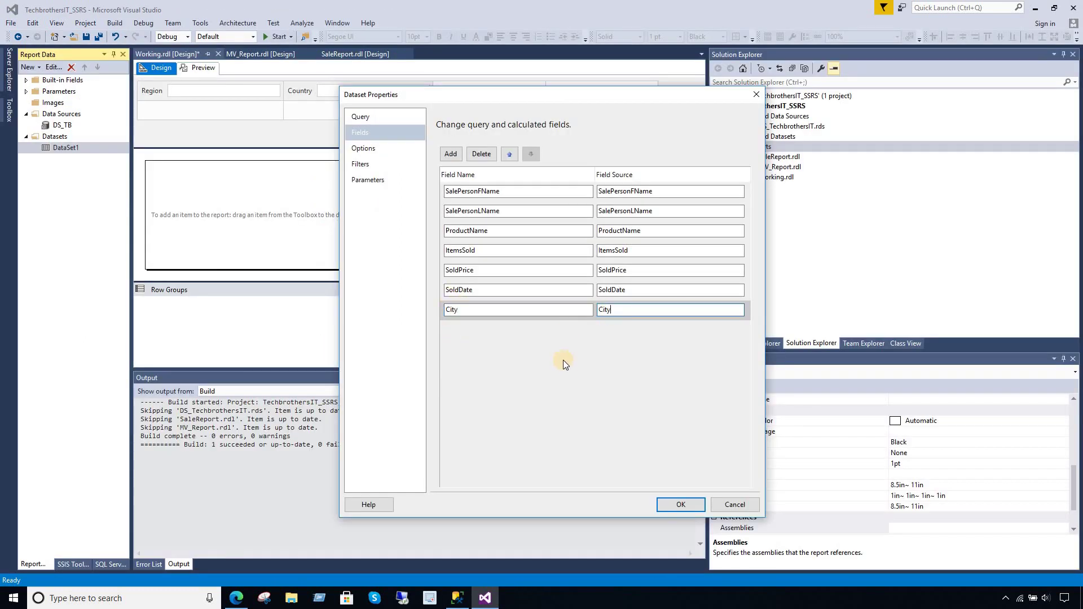
- Add another query field named State, copied from the SSMS query
{"action": "left_click", "coordinate": [451, 154]}
{"action": "left_click", "coordinate": [466, 179]}
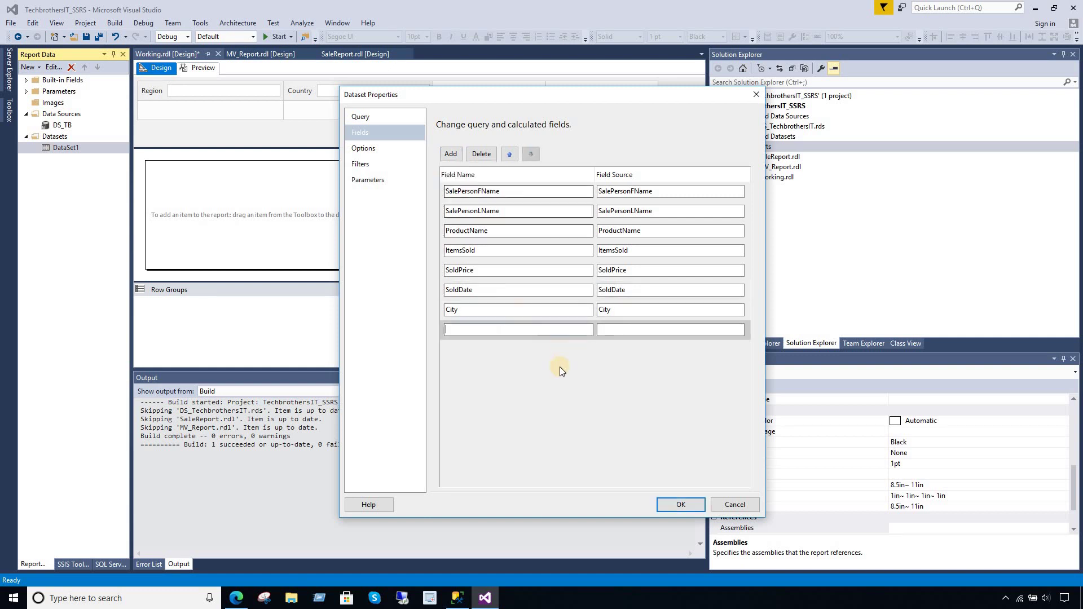
{"action": "left_click", "coordinate": [457, 598]}
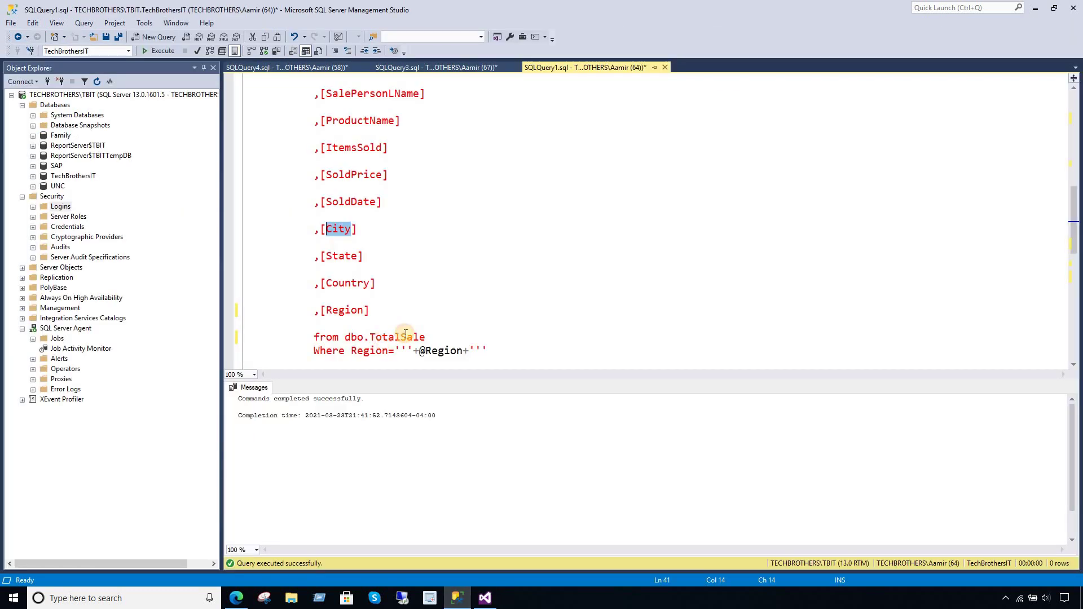
{"action": "double_click", "coordinate": [347, 256]}
{"action": "right_click", "coordinate": [346, 256]}
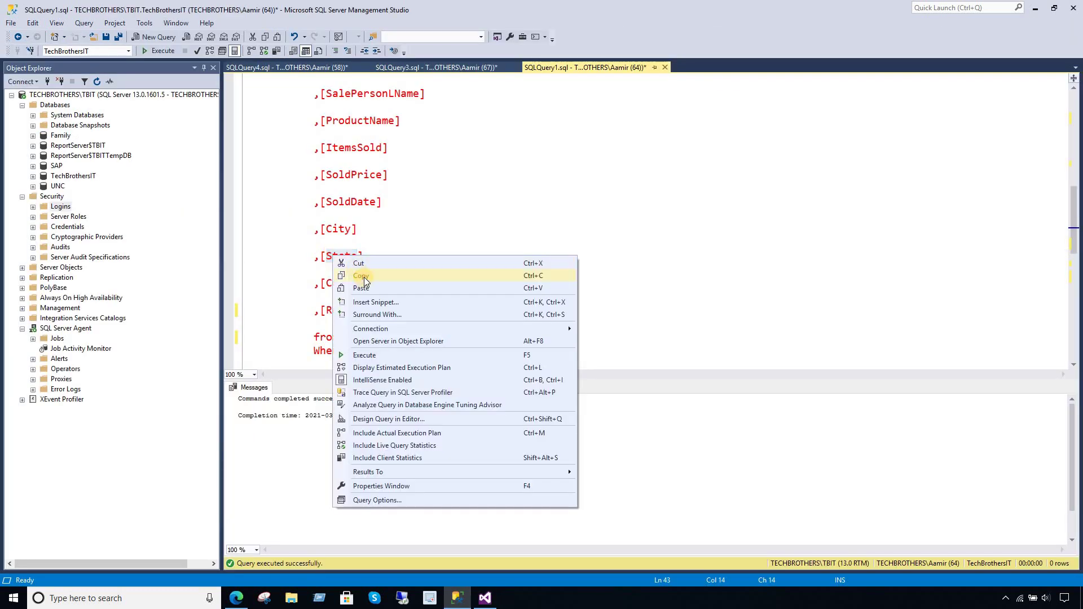
{"action": "left_click", "coordinate": [364, 276]}
{"action": "left_click", "coordinate": [485, 598]}
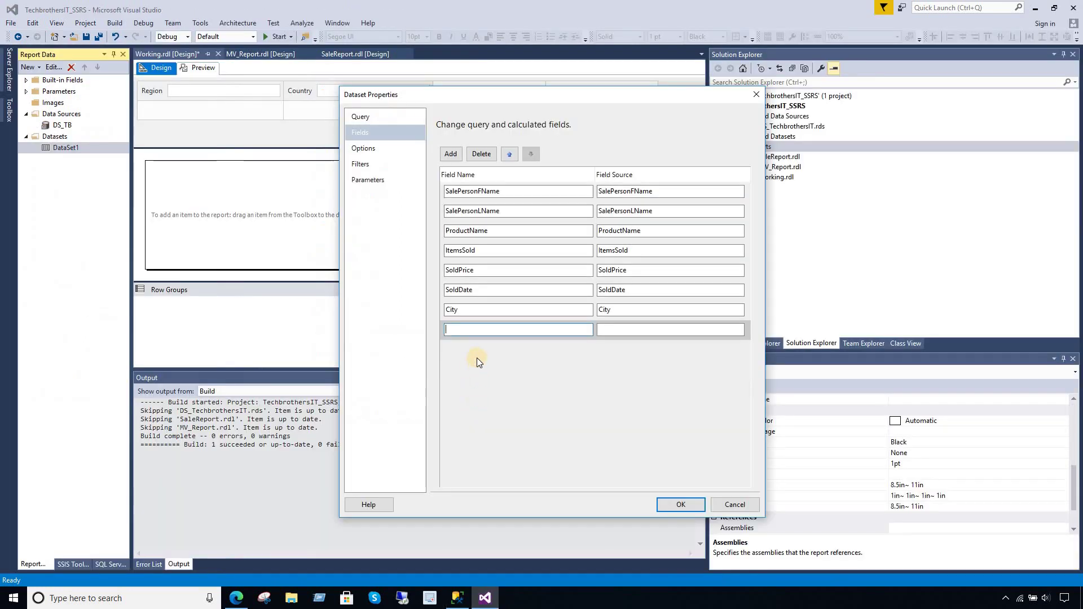
{"action": "key", "text": "ctrl+v"}
{"action": "left_click", "coordinate": [618, 332]}
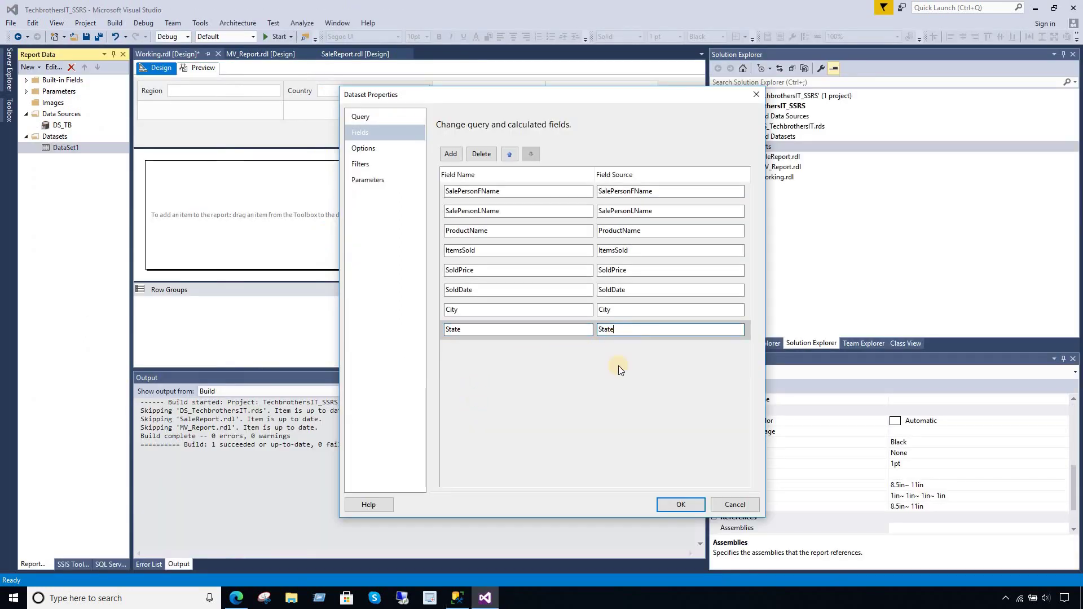
- Add a Country query field, using Country as both field name and source
{"action": "left_click", "coordinate": [451, 154]}
{"action": "left_click", "coordinate": [474, 168]}
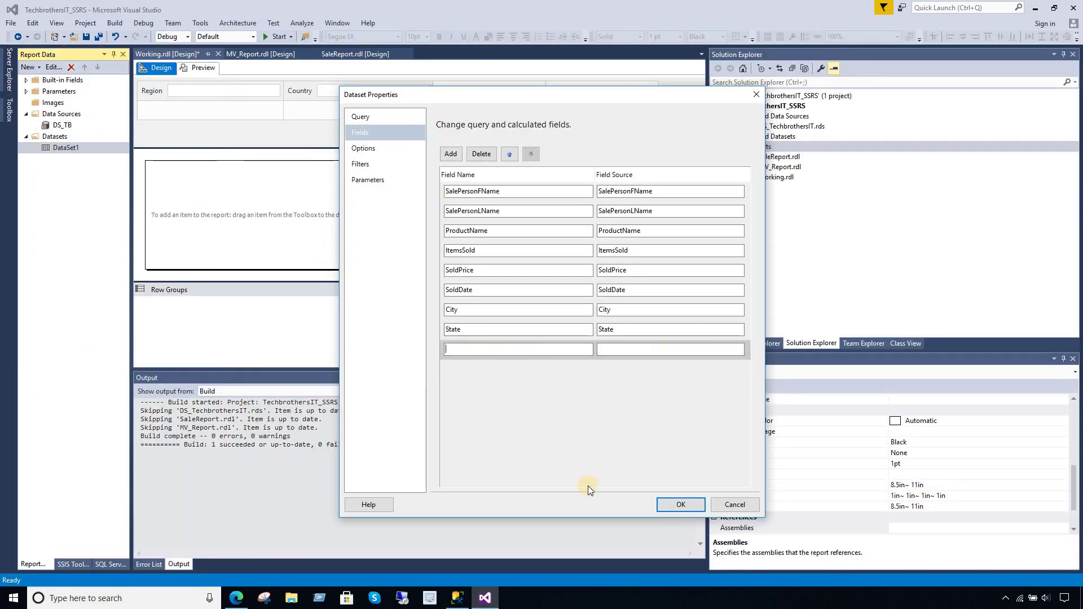
{"action": "left_click", "coordinate": [457, 598]}
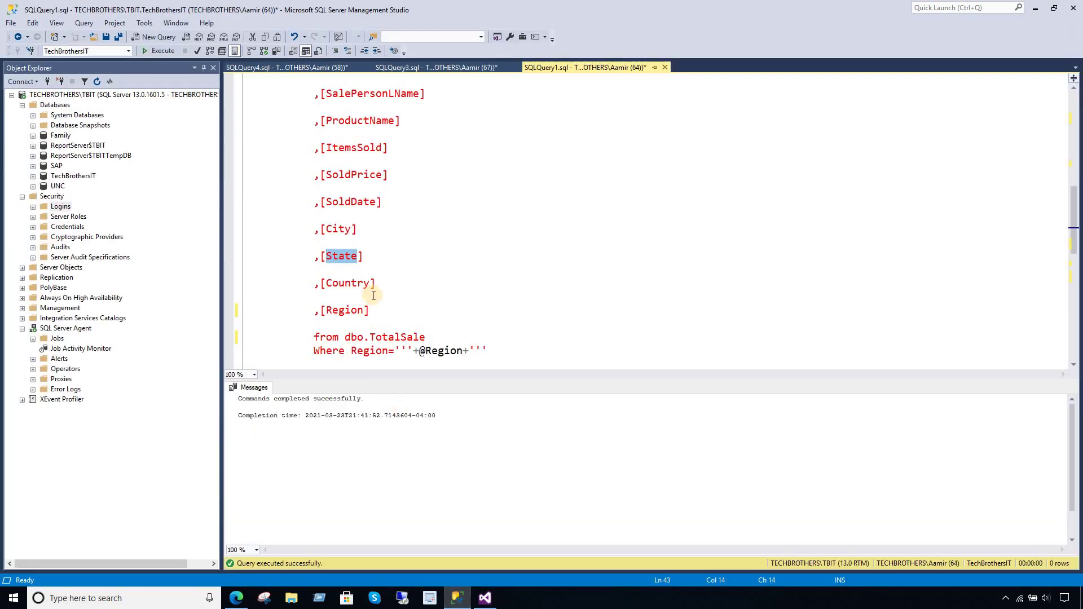
{"action": "left_click_drag", "start_coordinate": [371, 283], "coordinate": [331, 283]}
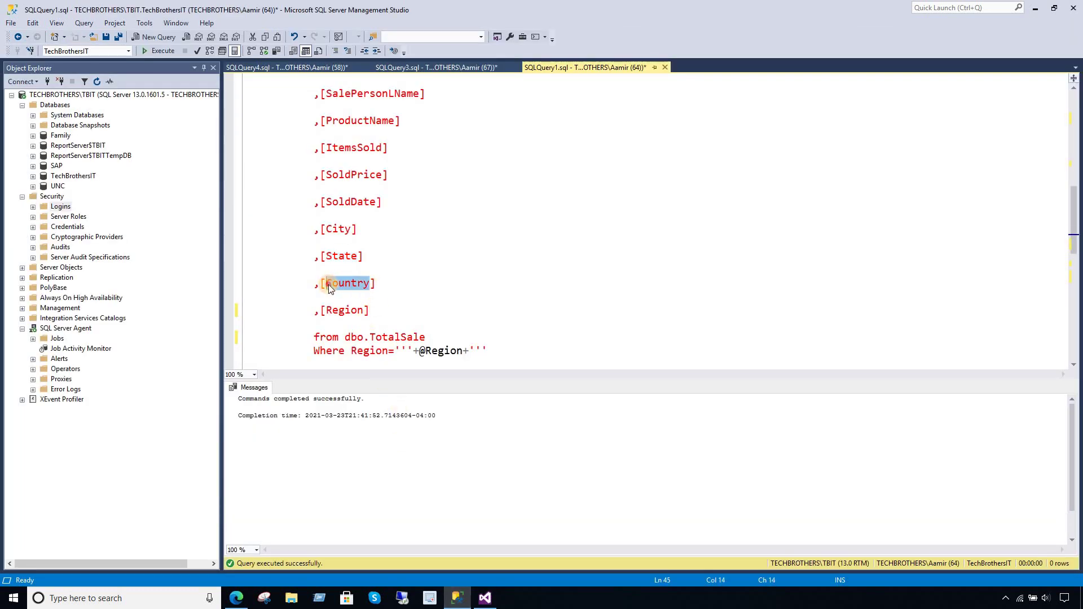
{"action": "right_click", "coordinate": [326, 278]}
{"action": "left_click", "coordinate": [359, 306]}
{"action": "left_click", "coordinate": [486, 598]}
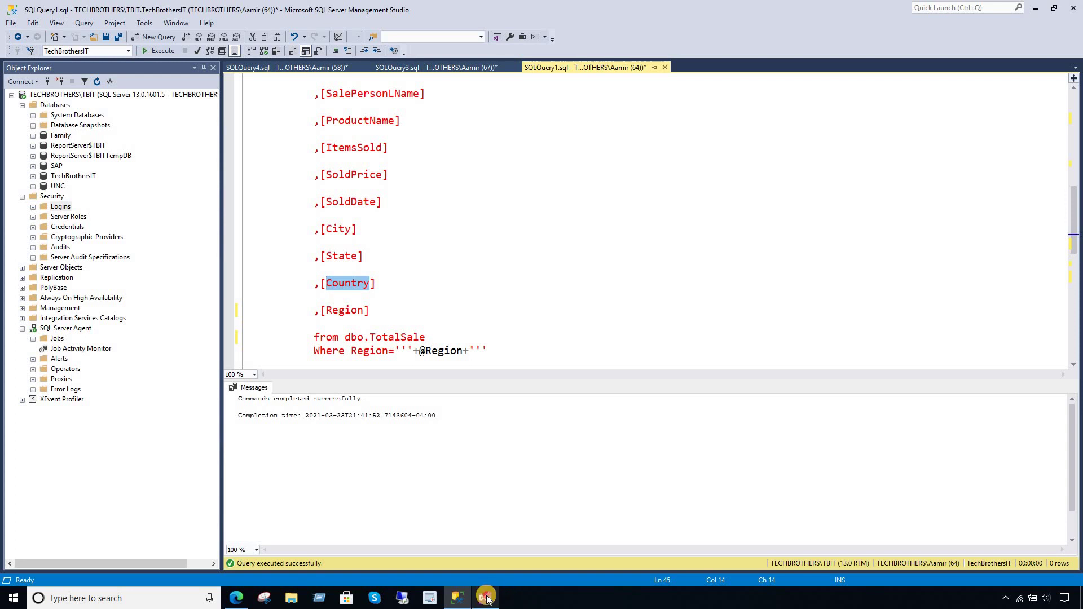
{"action": "left_click", "coordinate": [496, 347]}
{"action": "key", "text": "ctrl+v"}
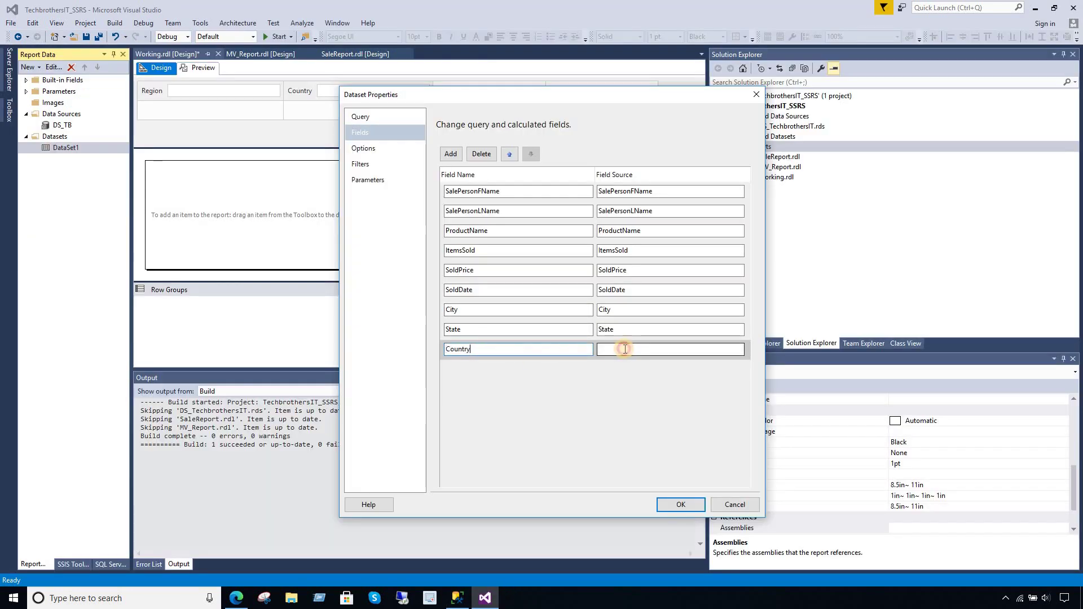
{"action": "left_click", "coordinate": [625, 349]}
{"action": "key", "text": "ctrl+v"}
- Add a Region query field with Region as name and source, then apply the changes
{"action": "left_click", "coordinate": [450, 152]}
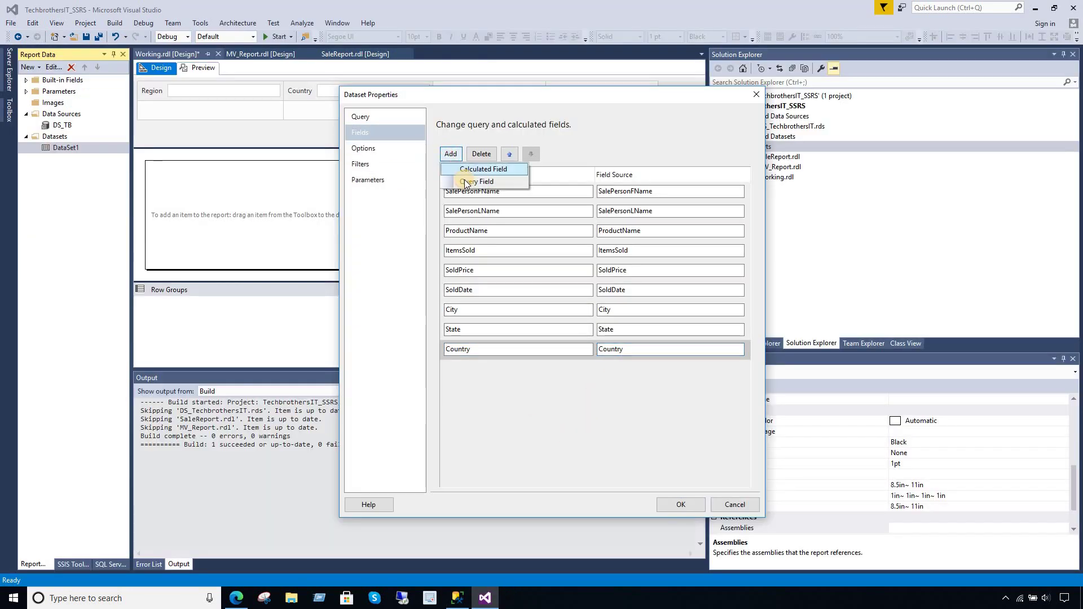
{"action": "left_click", "coordinate": [474, 182]}
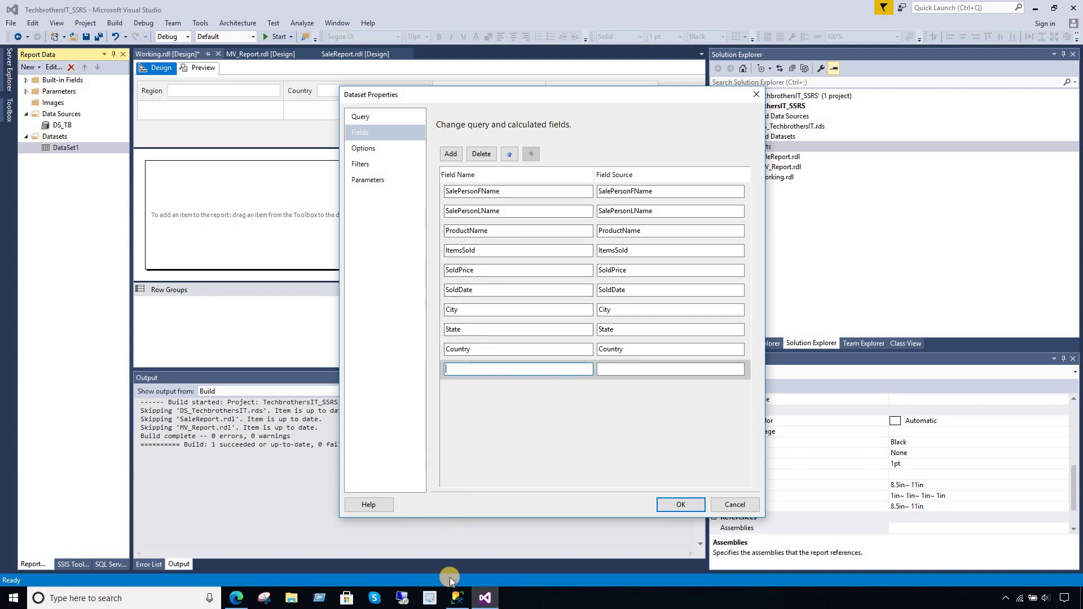
{"action": "left_click", "coordinate": [457, 598]}
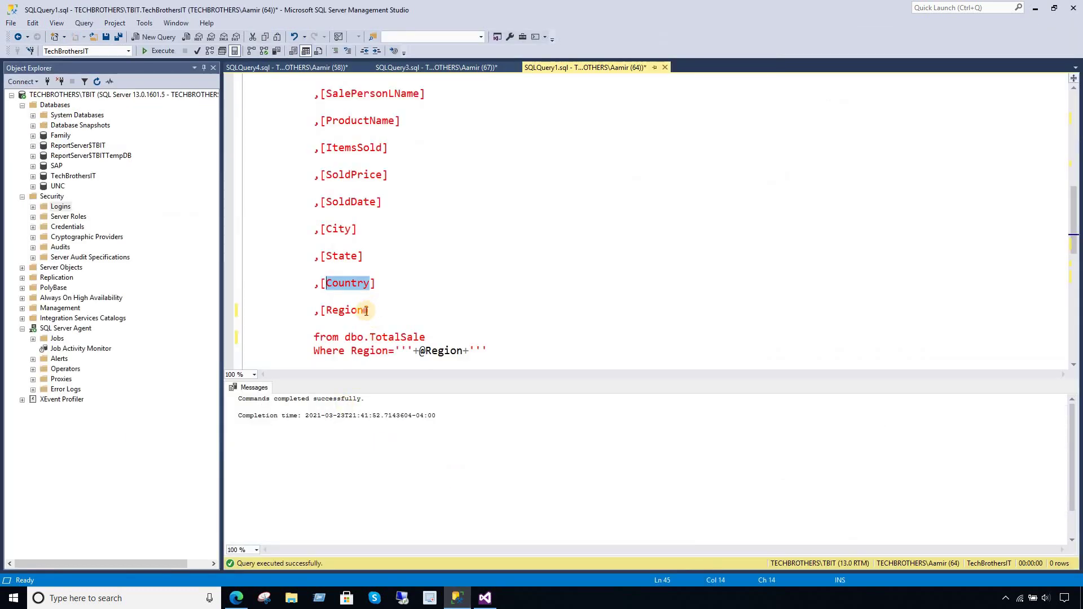
{"action": "left_click_drag", "start_coordinate": [367, 311], "coordinate": [332, 310]}
{"action": "right_click", "coordinate": [335, 314]}
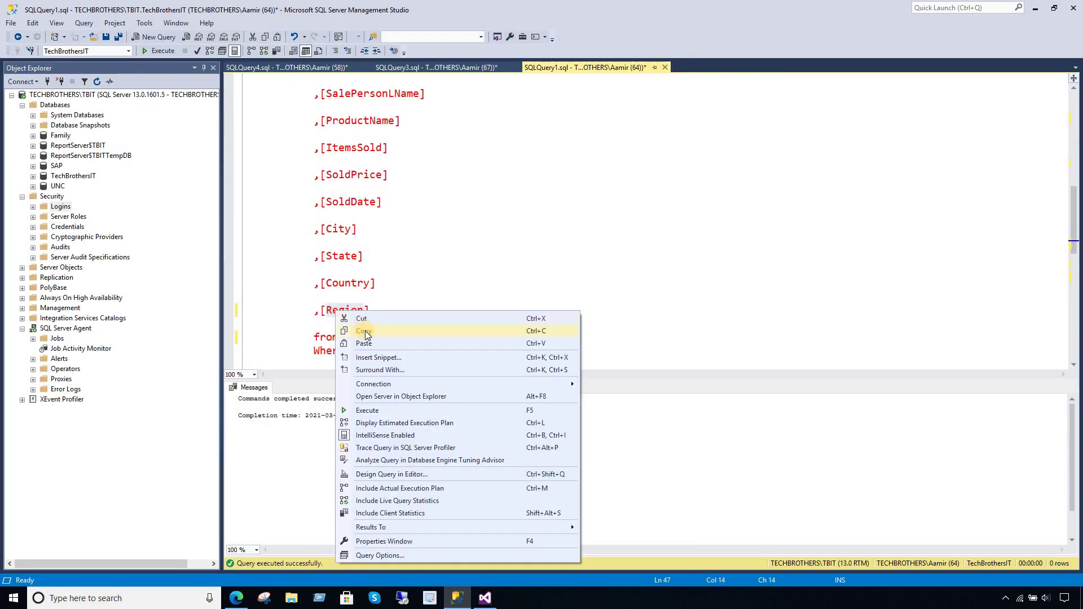
{"action": "left_click", "coordinate": [341, 336]}
{"action": "left_click", "coordinate": [485, 598]}
{"action": "key", "text": "ctrl+v"}
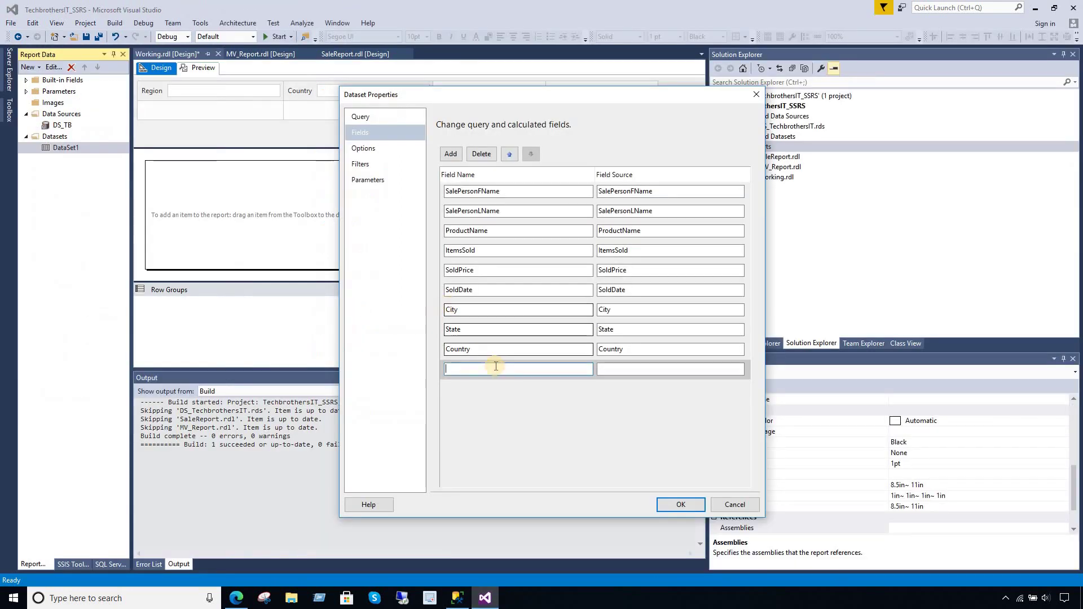
{"action": "left_click", "coordinate": [629, 370]}
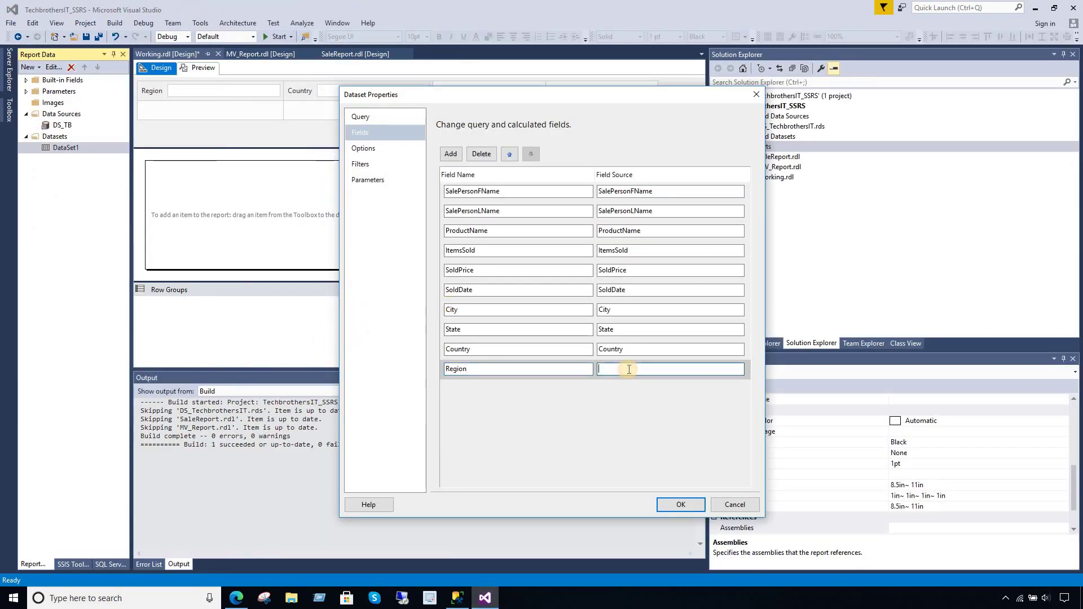
{"action": "key", "text": "ctrl+v"}
{"action": "key", "text": "Return"}
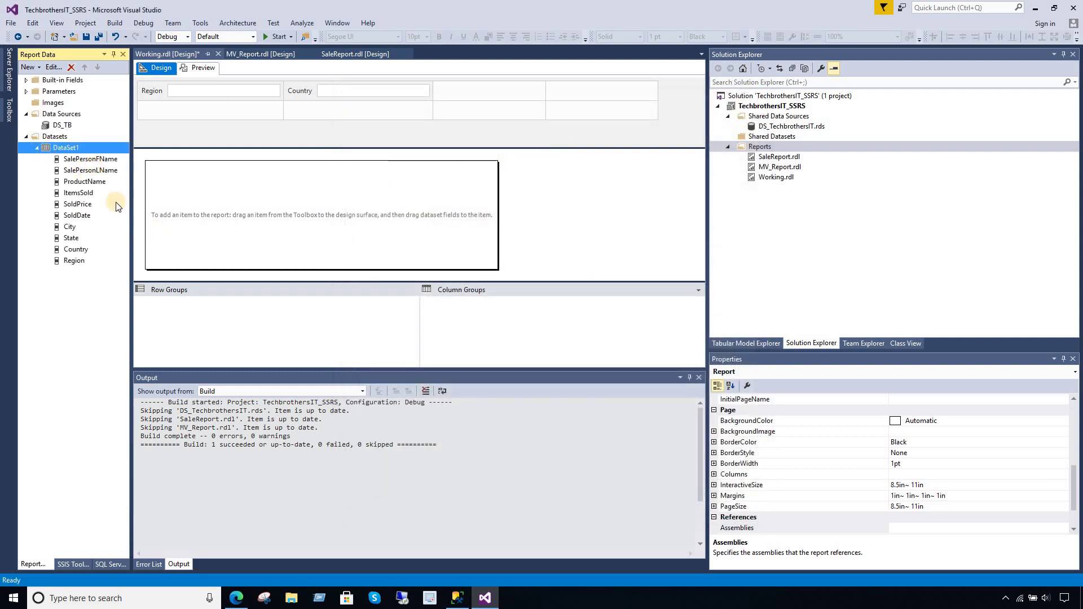
- Expand Datasets and Parameters in Report Data to show DataSet1's fields and the Region and Country parameters
{"action": "left_click", "coordinate": [62, 137]}
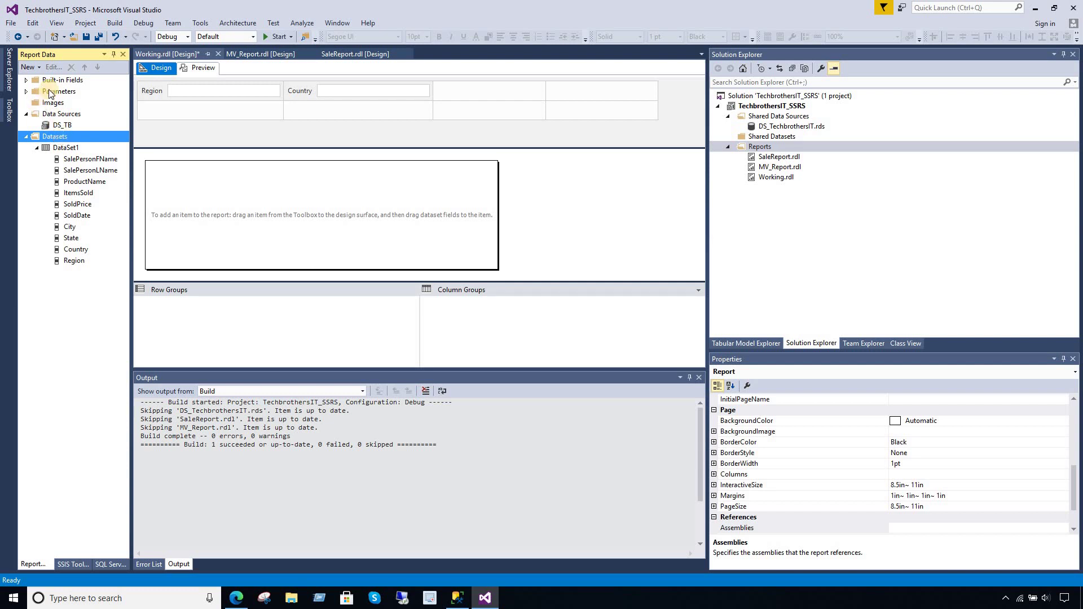
{"action": "left_click", "coordinate": [26, 92]}
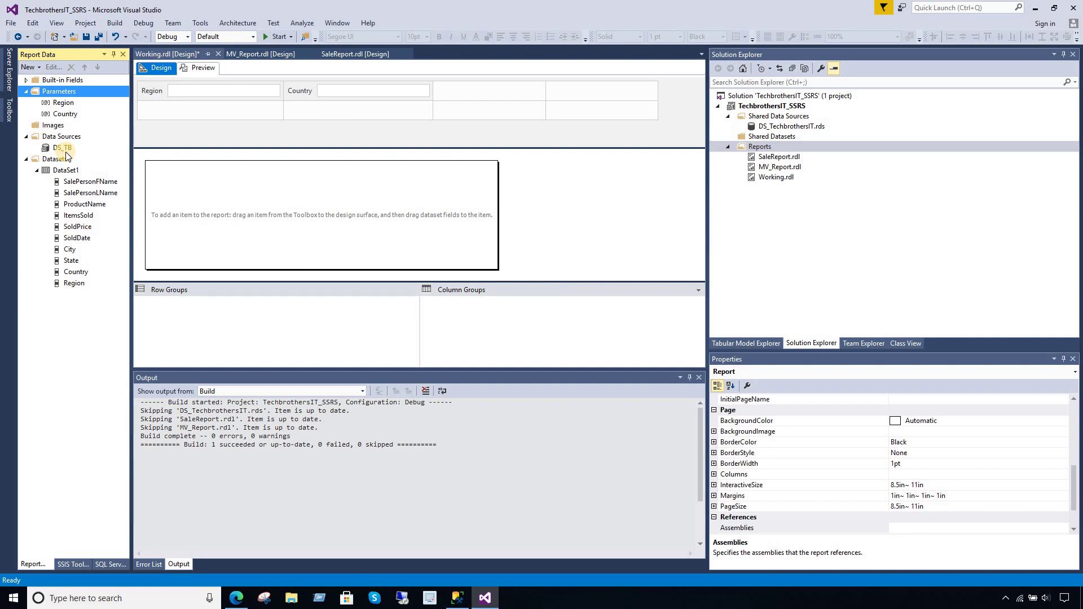
- Insert a table with SalePersonFName, SalePersonLName, ItemsSold, Country and Region columns
{"action": "right_click", "coordinate": [227, 192]}
{"action": "mouse_move", "coordinate": [294, 234]}
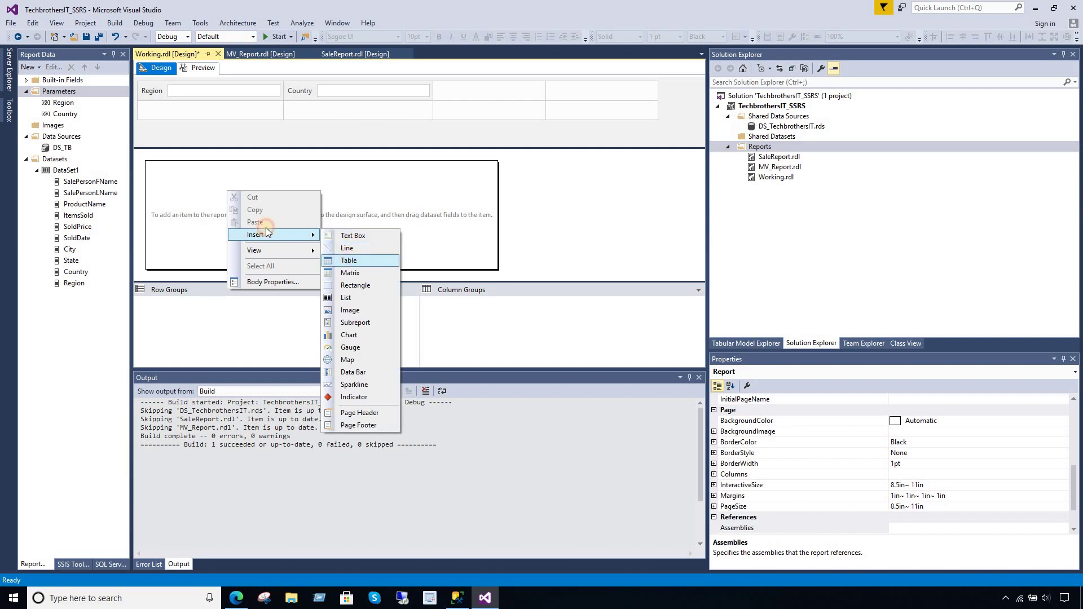
{"action": "left_click", "coordinate": [359, 260]}
{"action": "left_click", "coordinate": [106, 183]}
{"action": "left_click_drag", "start_coordinate": [107, 182], "coordinate": [372, 211]}
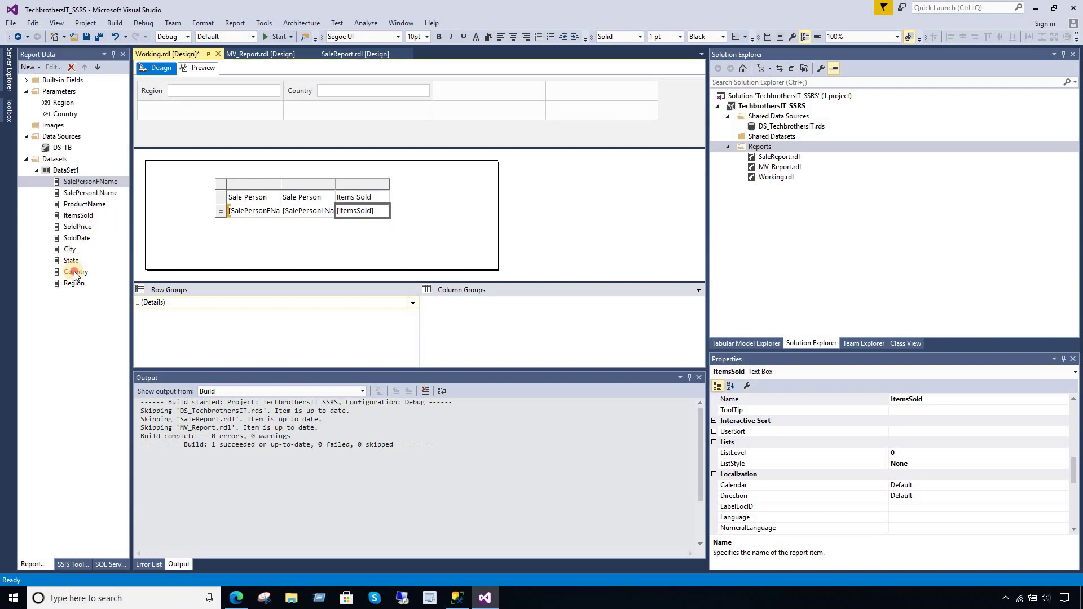
{"action": "left_click_drag", "start_coordinate": [75, 275], "coordinate": [390, 210]}
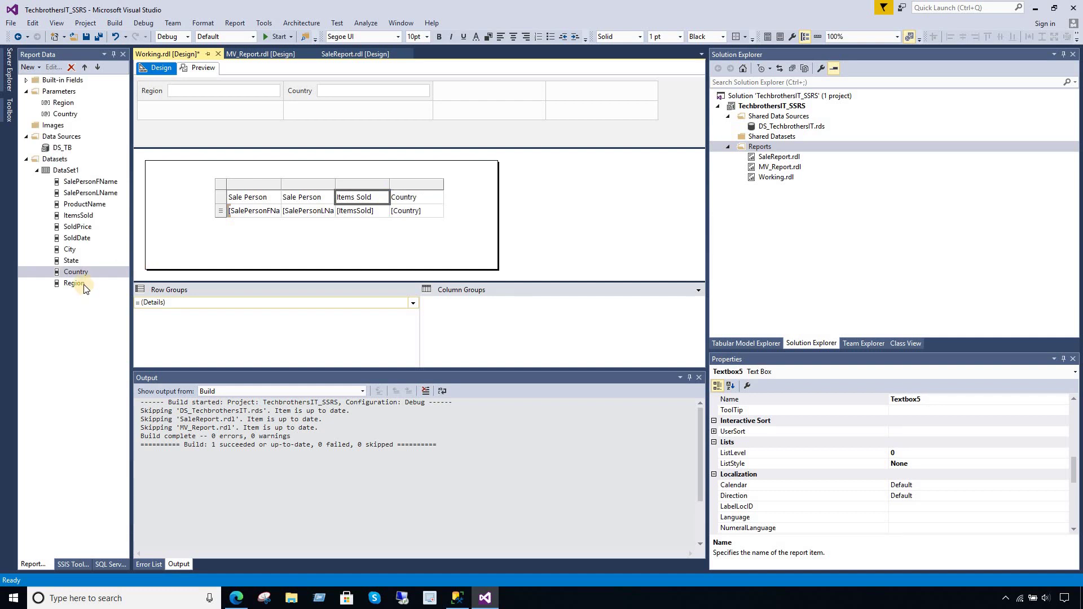
{"action": "left_click_drag", "start_coordinate": [84, 286], "coordinate": [442, 207]}
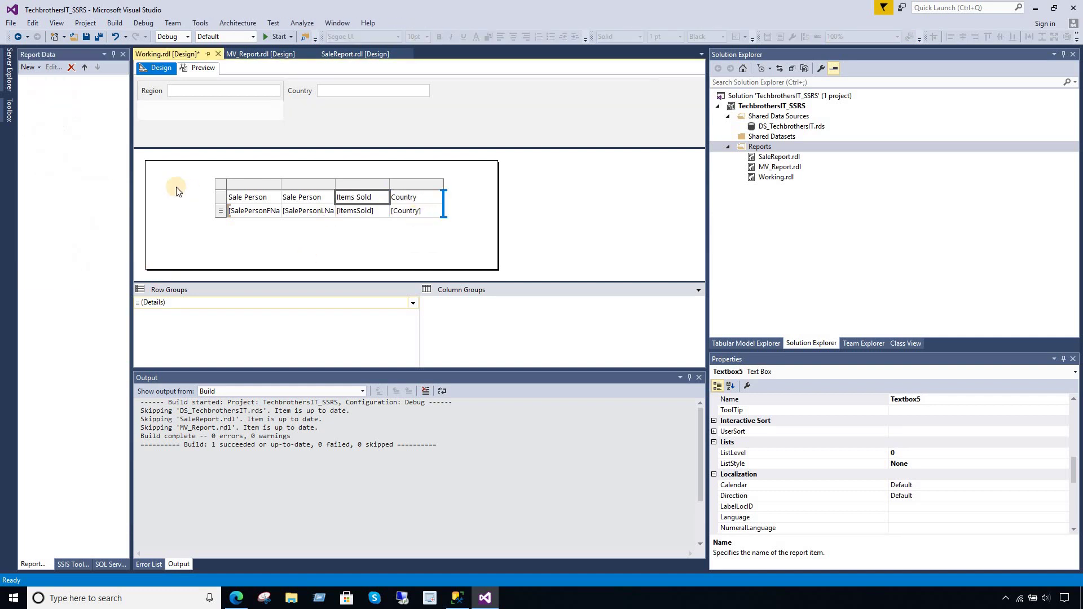
- Move the table to the body's upper-left and make its header row bold
{"action": "left_click", "coordinate": [229, 189]}
{"action": "left_click_drag", "start_coordinate": [225, 197], "coordinate": [156, 179]}
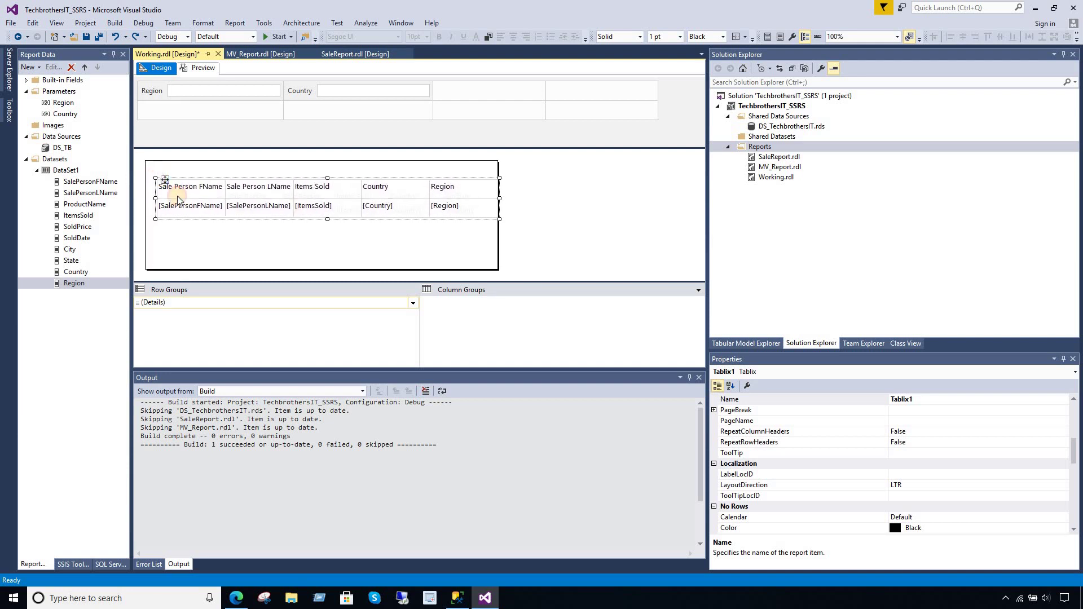
{"action": "left_click", "coordinate": [151, 188]}
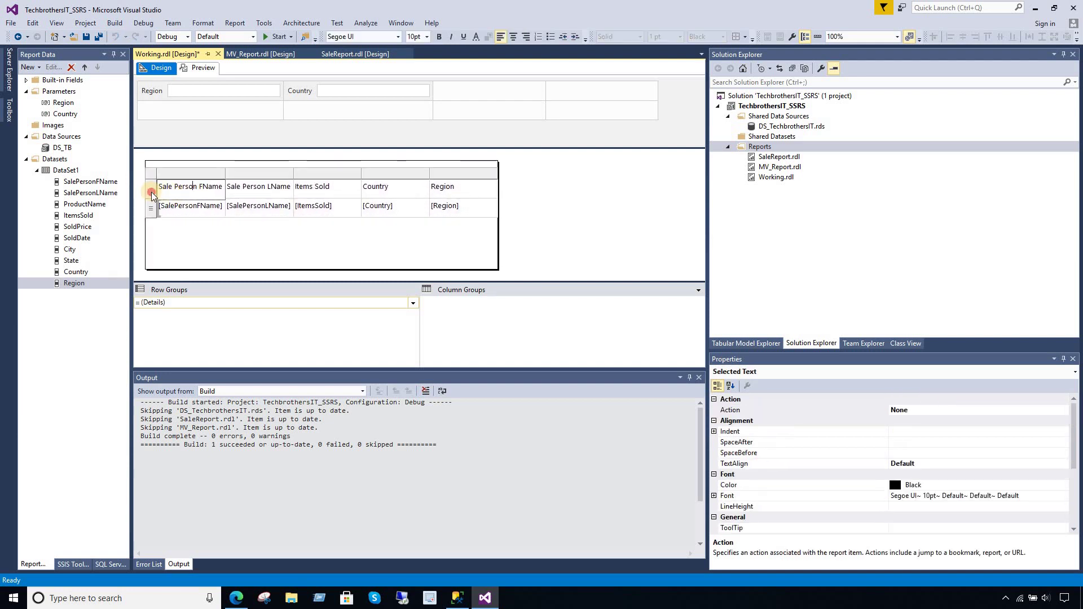
{"action": "left_click", "coordinate": [439, 37]}
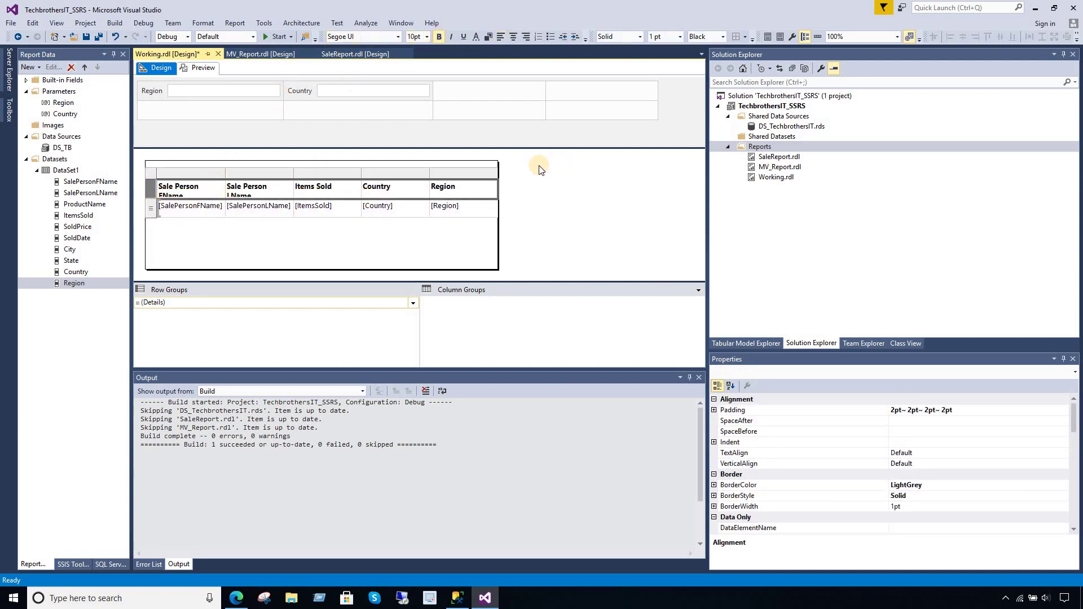
- Widen the report body and the Sale Person LName column, then save the report
{"action": "left_click_drag", "start_coordinate": [498, 227], "coordinate": [616, 214]}
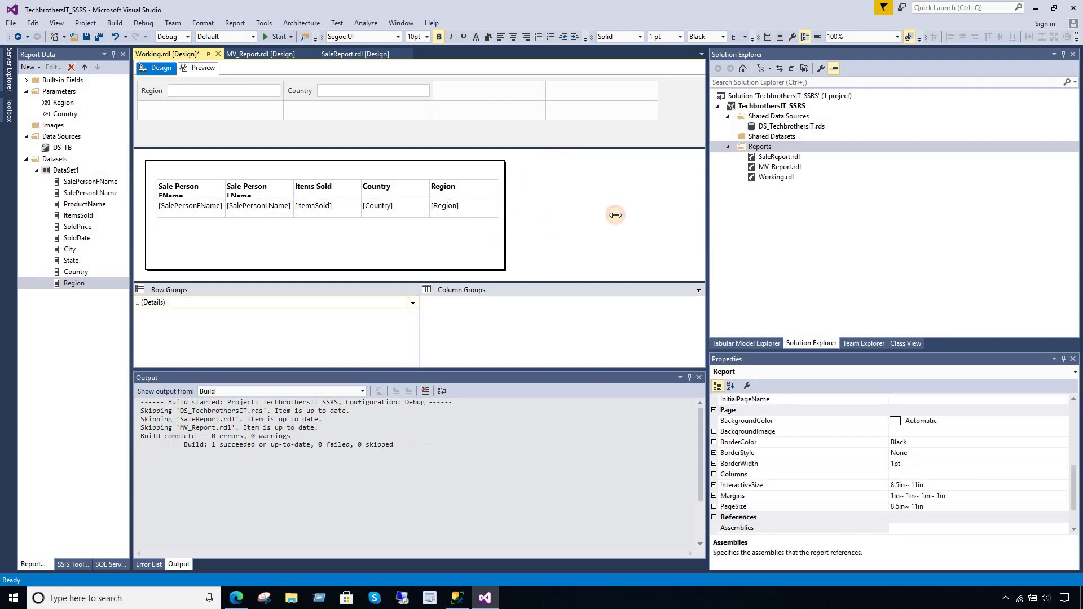
{"action": "left_click", "coordinate": [460, 188]}
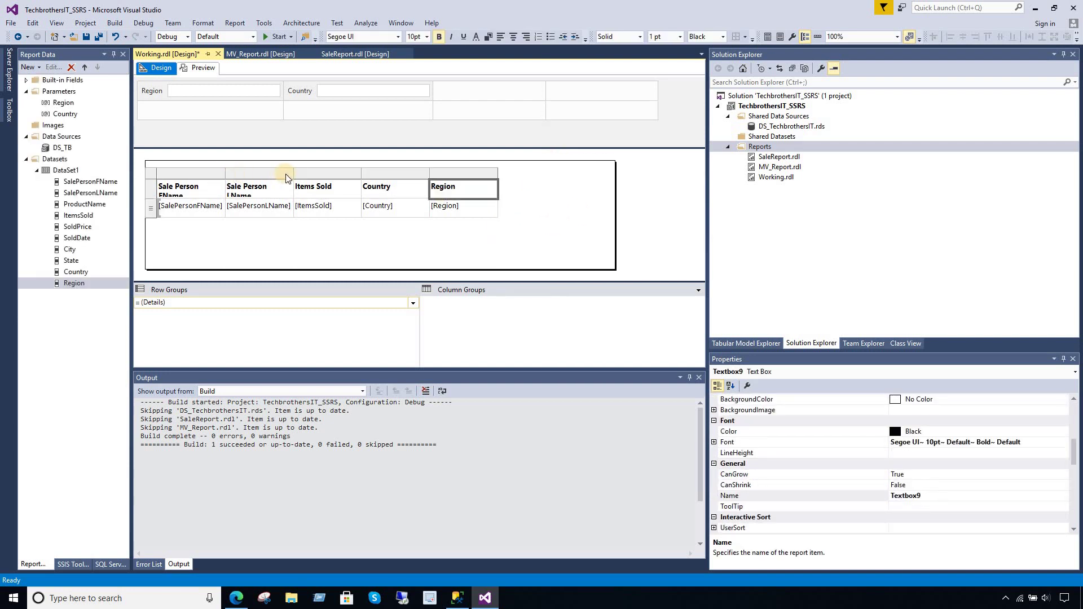
{"action": "left_click_drag", "start_coordinate": [292, 171], "coordinate": [323, 171]}
{"action": "left_click", "coordinate": [564, 237]}
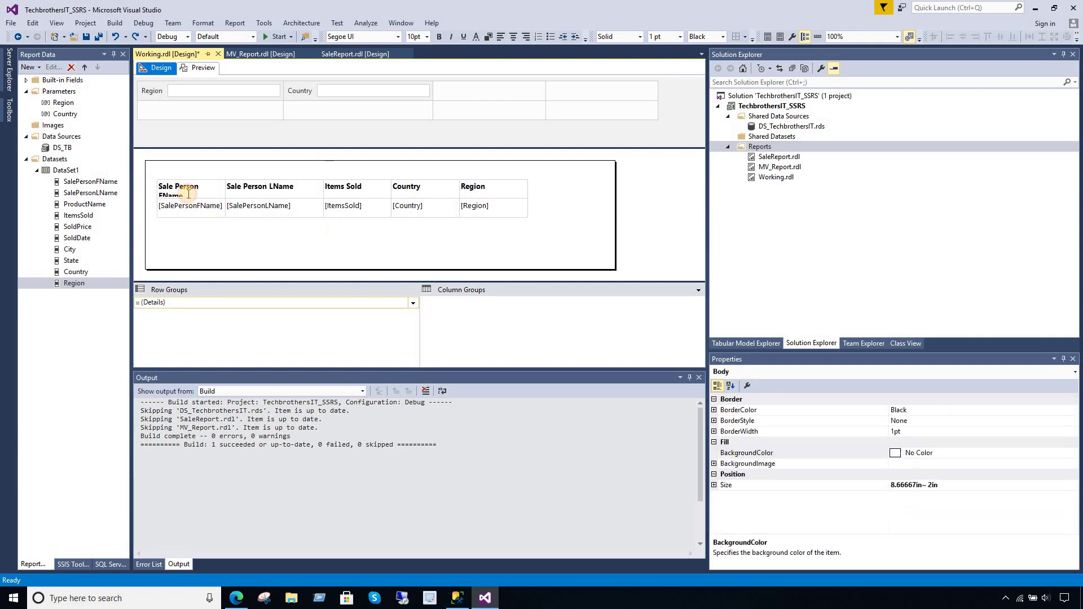
{"action": "left_click", "coordinate": [100, 38]}
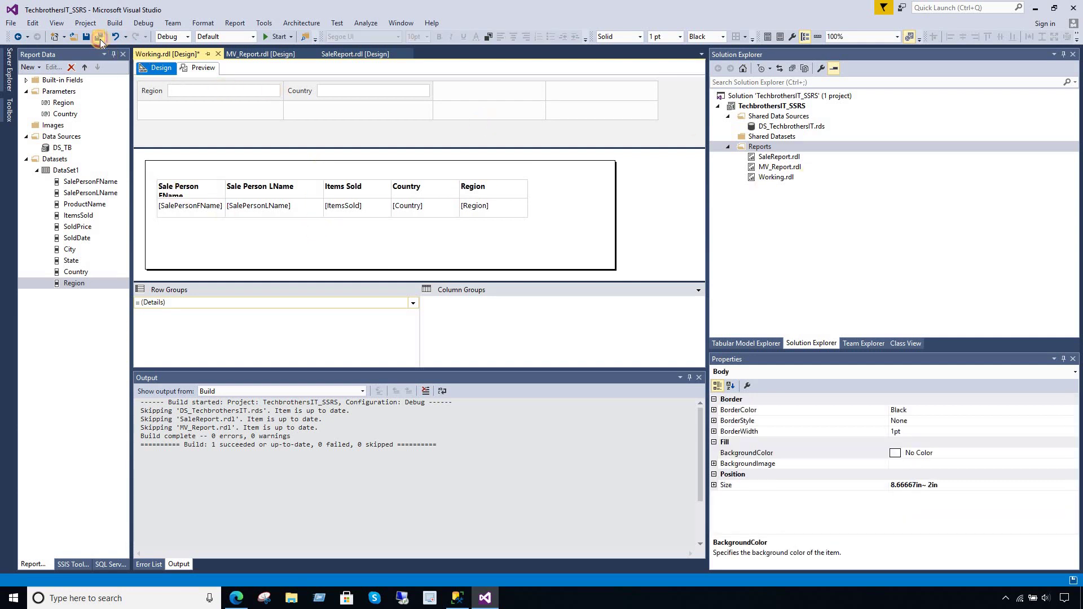
- Deploy Working.rdl to the report server and bring up the report portal in the browser
{"action": "left_click", "coordinate": [773, 178]}
{"action": "right_click", "coordinate": [773, 179]}
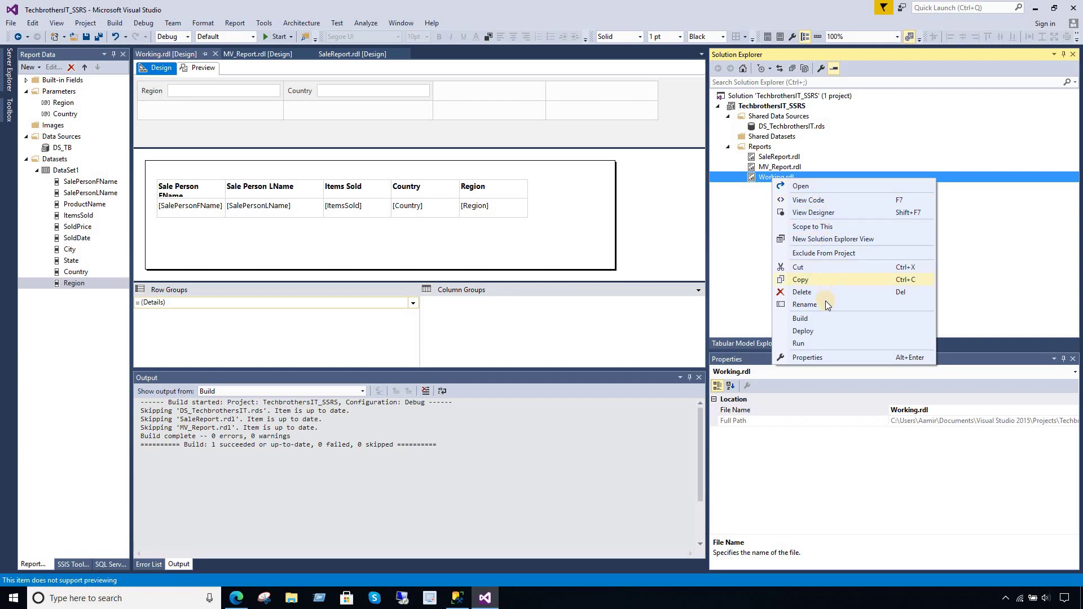
{"action": "left_click", "coordinate": [817, 332]}
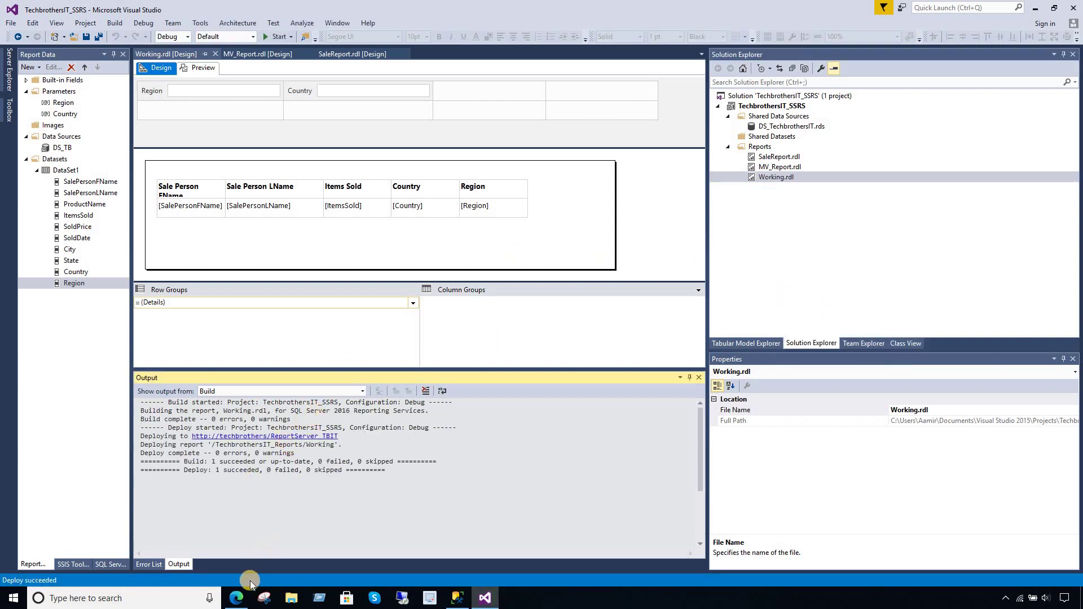
{"action": "left_click", "coordinate": [239, 597]}
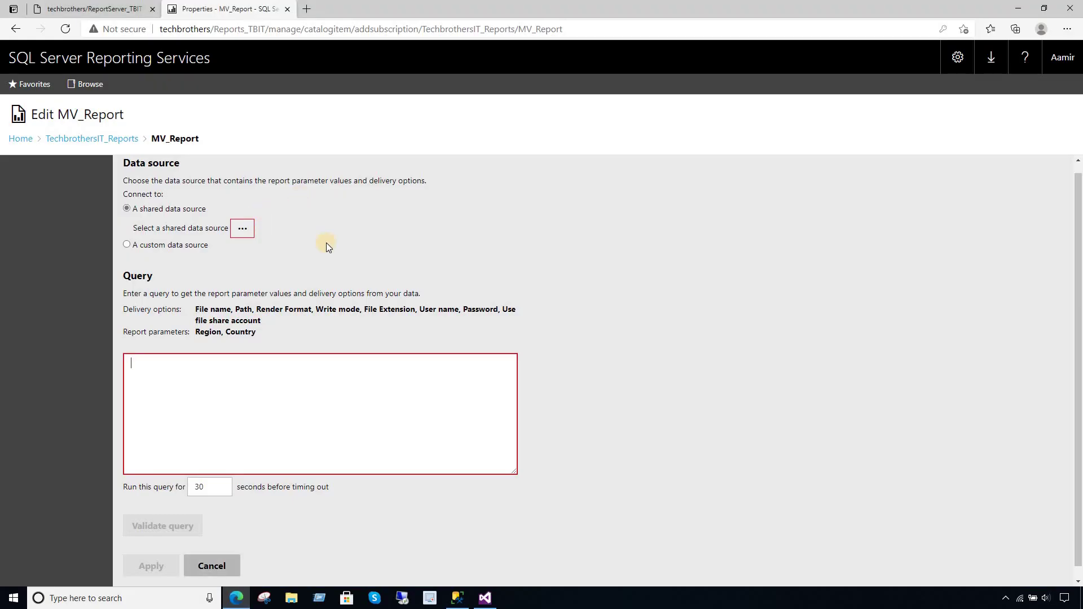
- Open the newly deployed Working report from the TechbrothersIT_Reports folder
{"action": "left_click", "coordinate": [118, 139]}
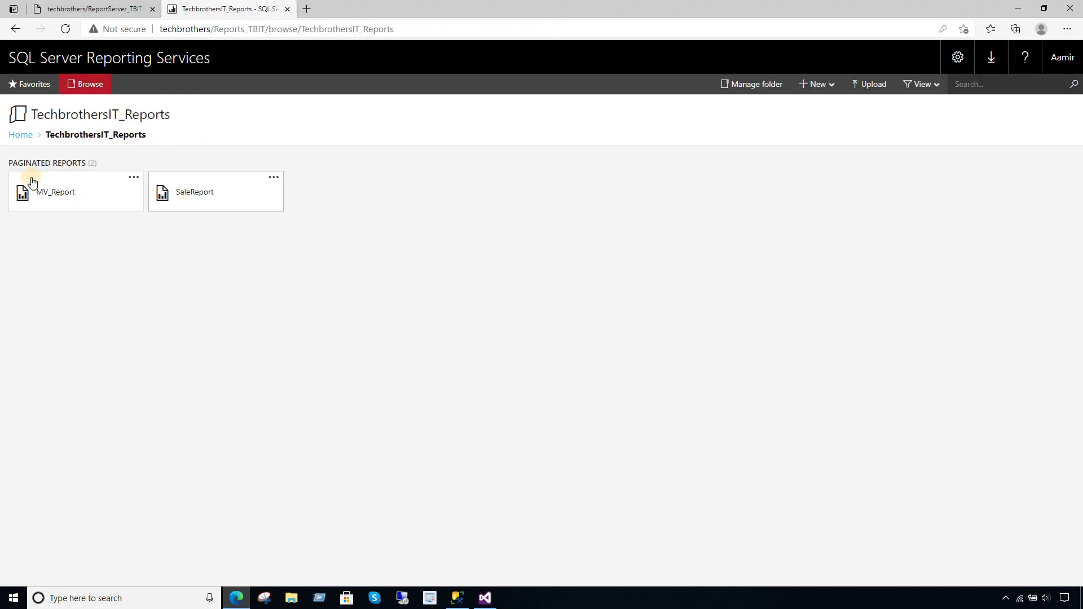
{"action": "left_click", "coordinate": [101, 98]}
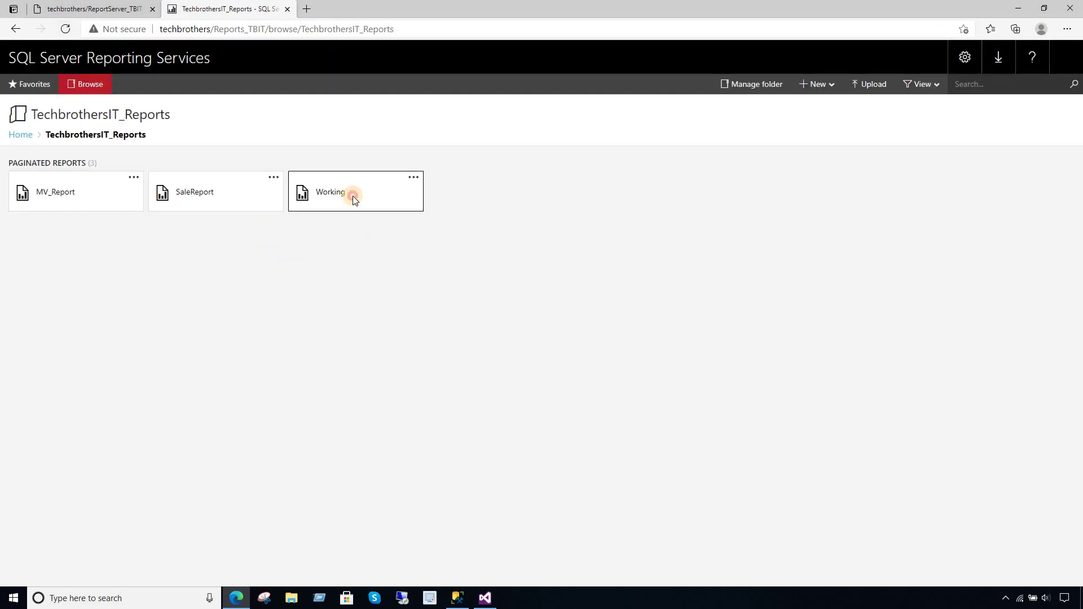
{"action": "left_click", "coordinate": [351, 194]}
- Run the report with Region Asia and Country India,Pakistan
{"action": "left_click", "coordinate": [80, 138]}
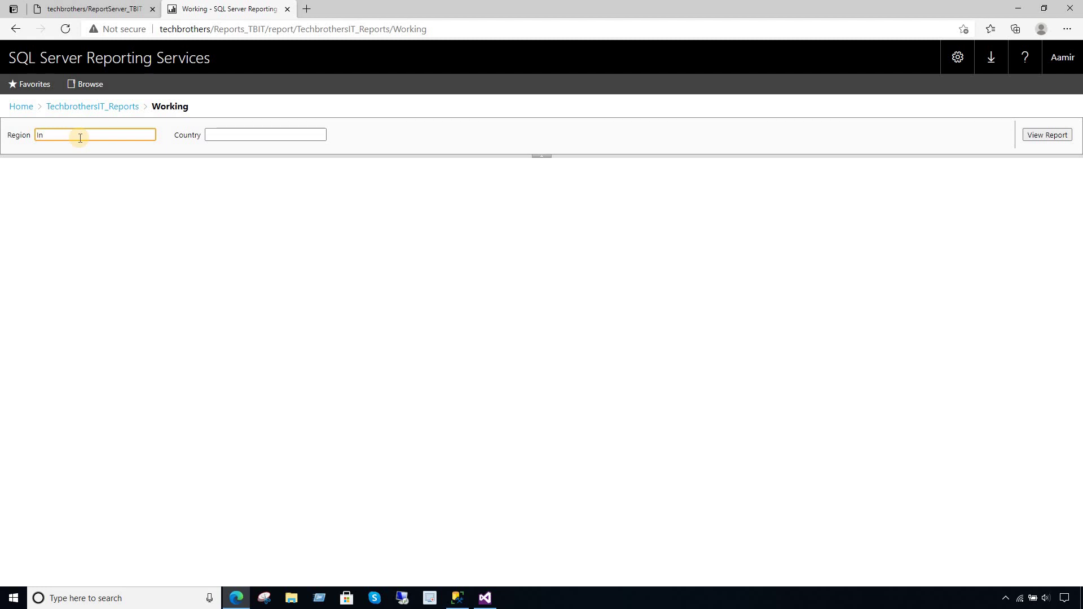
{"action": "left_click", "coordinate": [252, 135]}
{"action": "type", "text": "India,"}
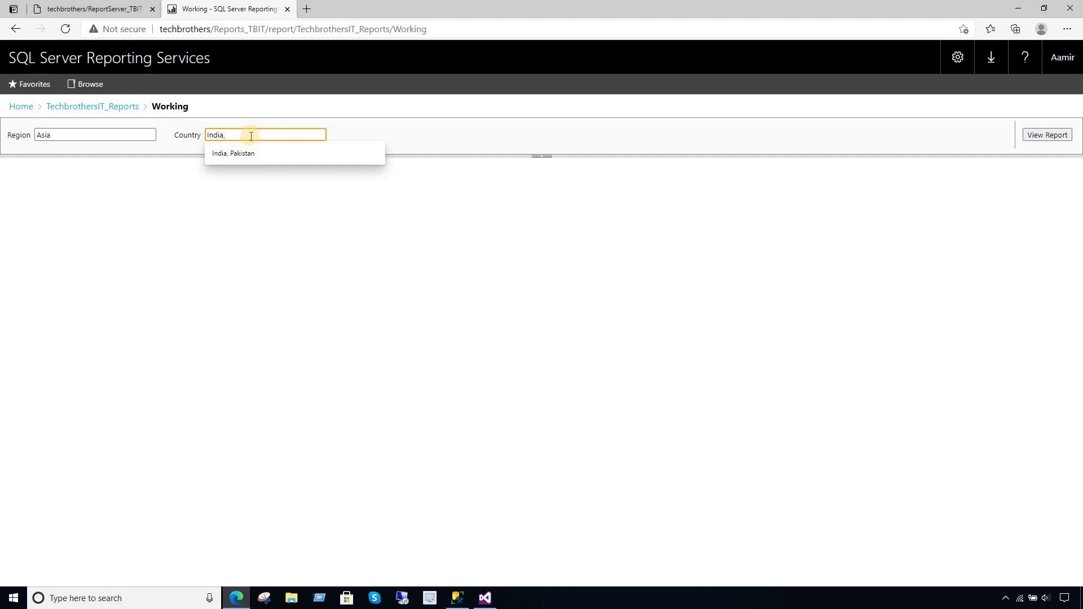
{"action": "left_click", "coordinate": [243, 153]}
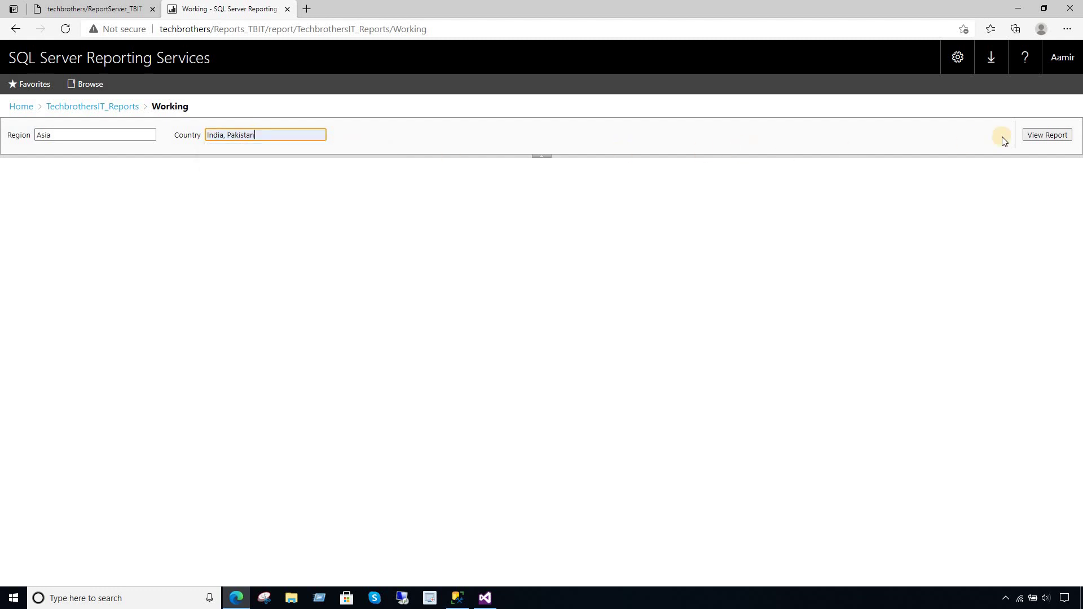
{"action": "left_click", "coordinate": [1048, 134]}
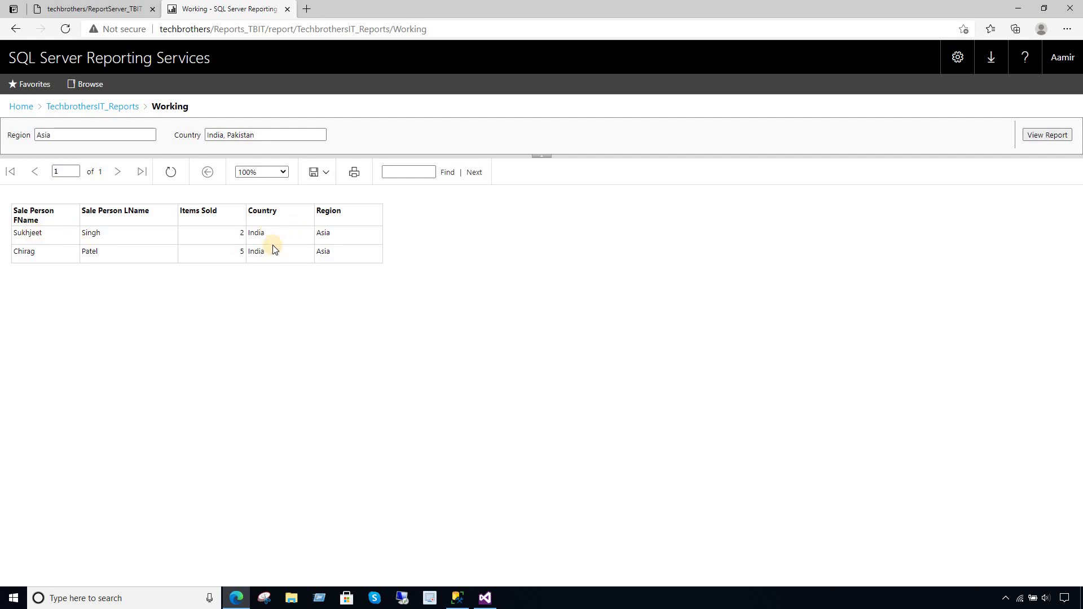
{"action": "left_click", "coordinate": [244, 135]}
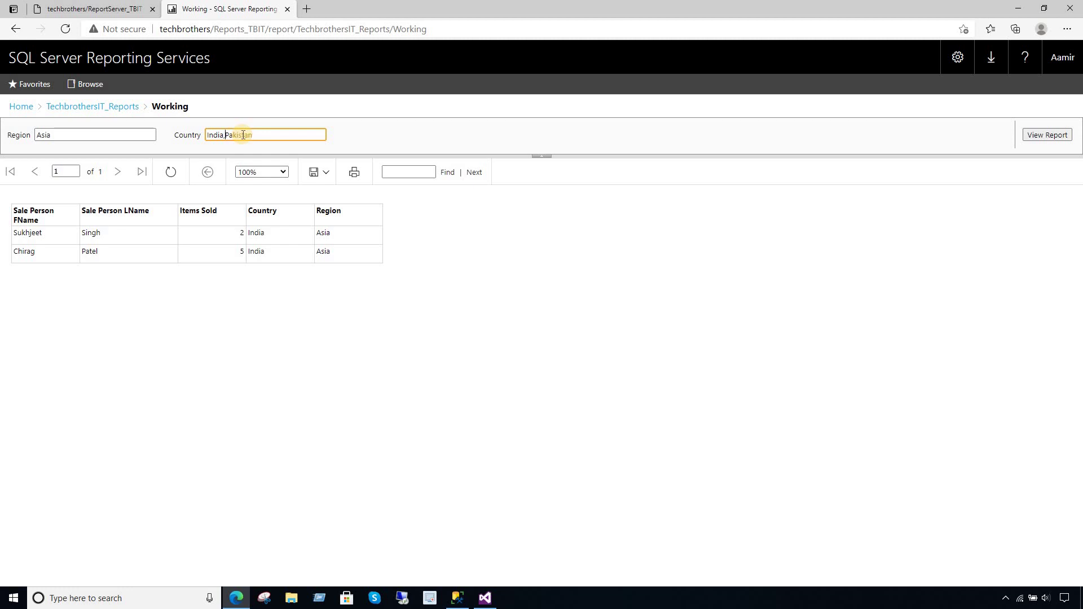
{"action": "left_click", "coordinate": [585, 158]}
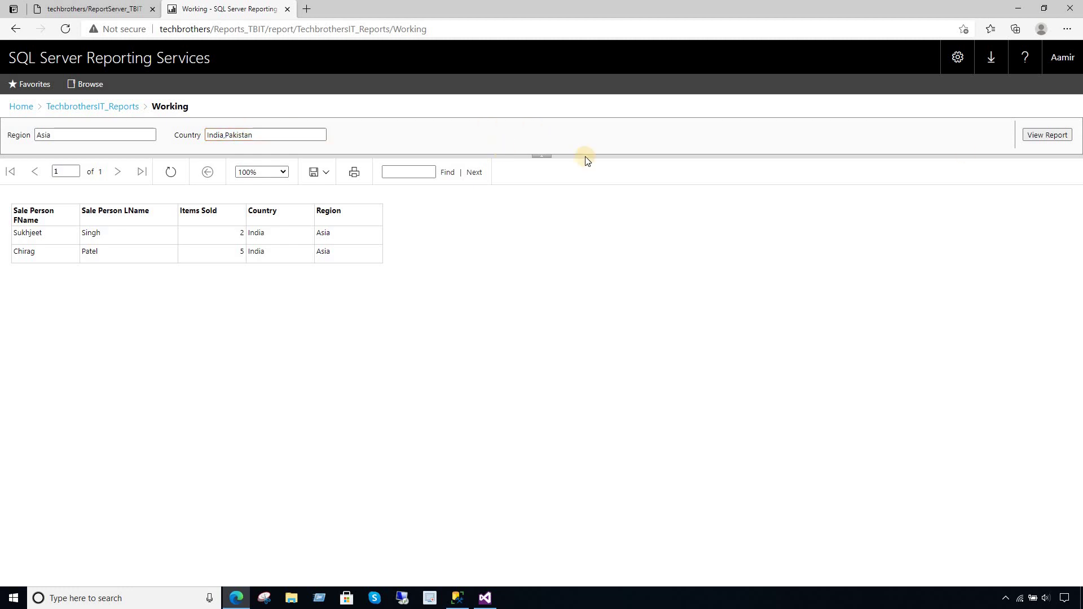
{"action": "left_click", "coordinate": [1047, 135]}
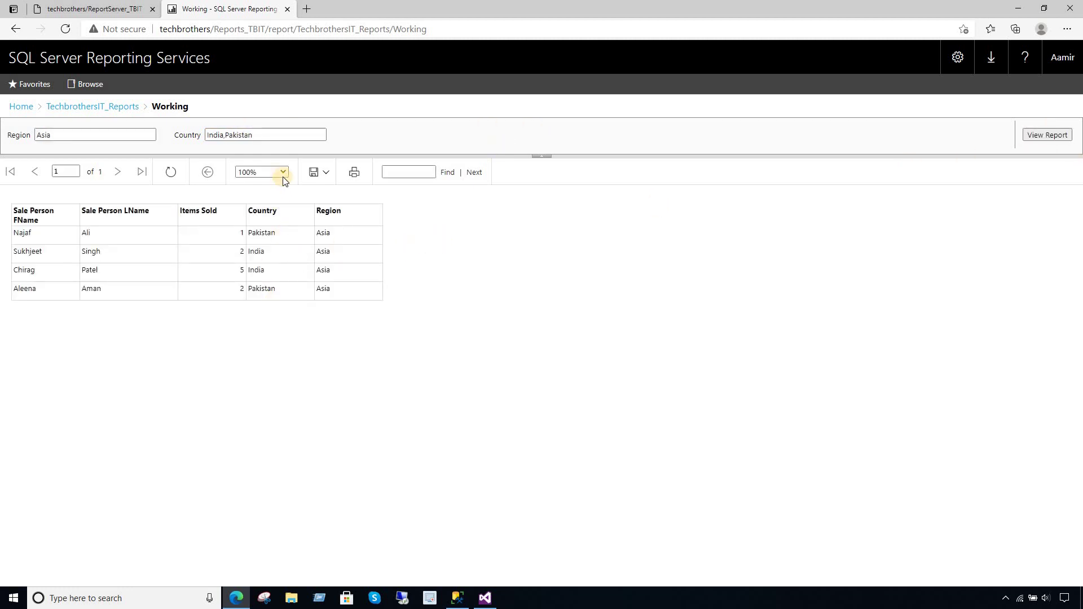
- Rerun the report with Region Europe and Country Germany,France
{"action": "left_click_drag", "start_coordinate": [263, 138], "coordinate": [189, 135]}
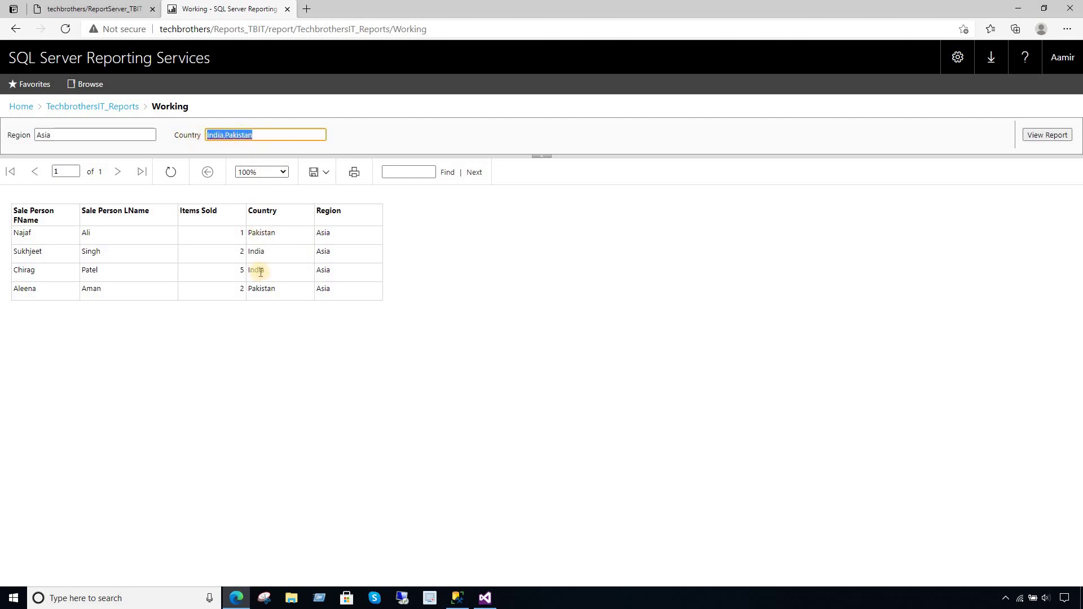
{"action": "left_click_drag", "start_coordinate": [322, 289], "coordinate": [235, 125]}
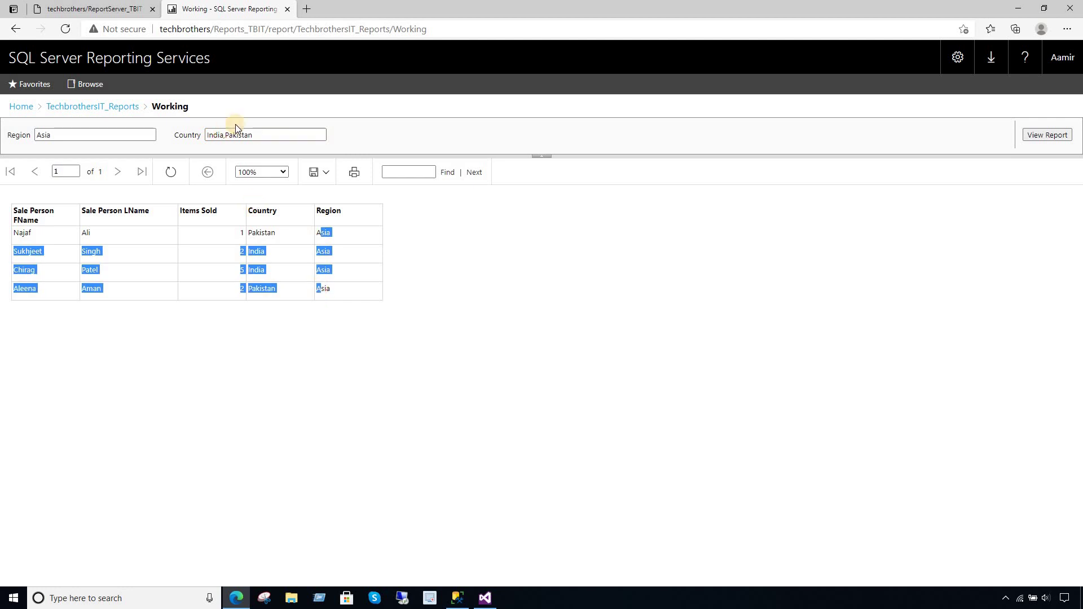
{"action": "left_click", "coordinate": [119, 134]}
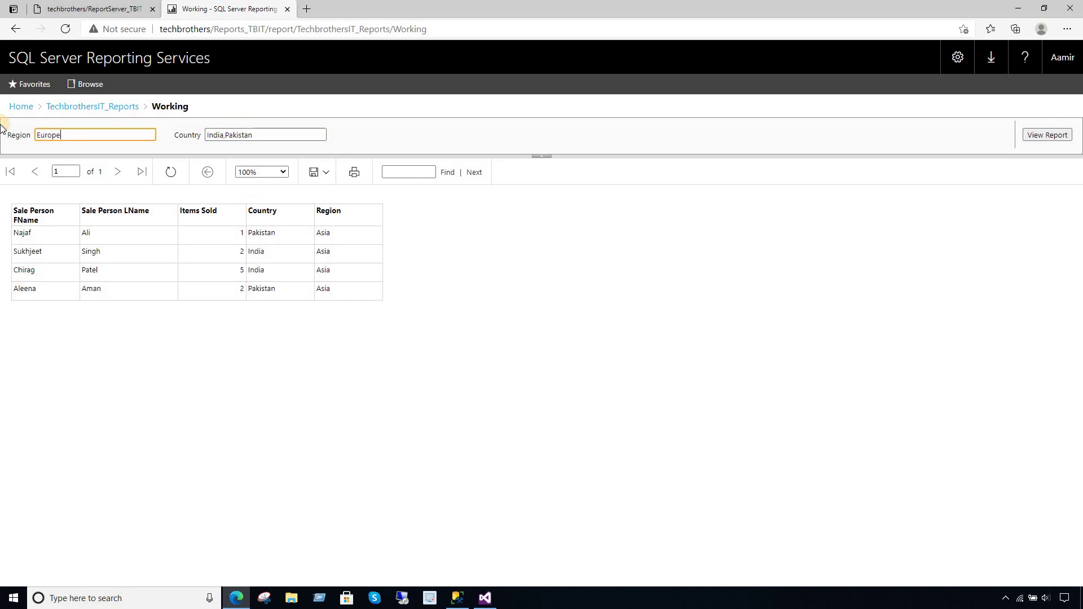
{"action": "left_click", "coordinate": [261, 135]}
{"action": "key", "text": "ctrl+a"}
{"action": "key", "text": "BackSpace"}
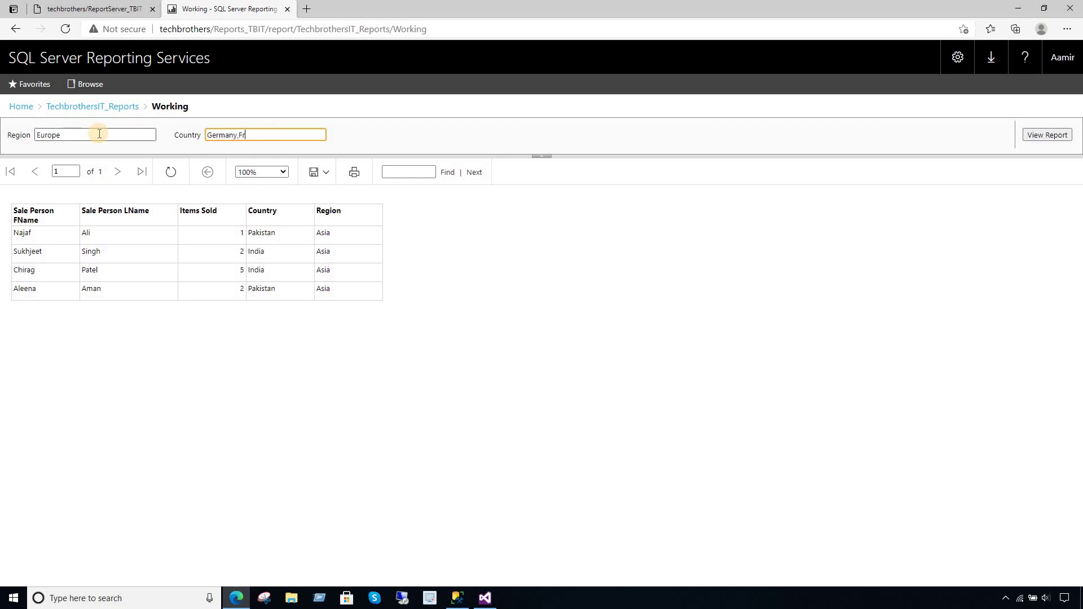
{"action": "left_click", "coordinate": [1037, 135]}
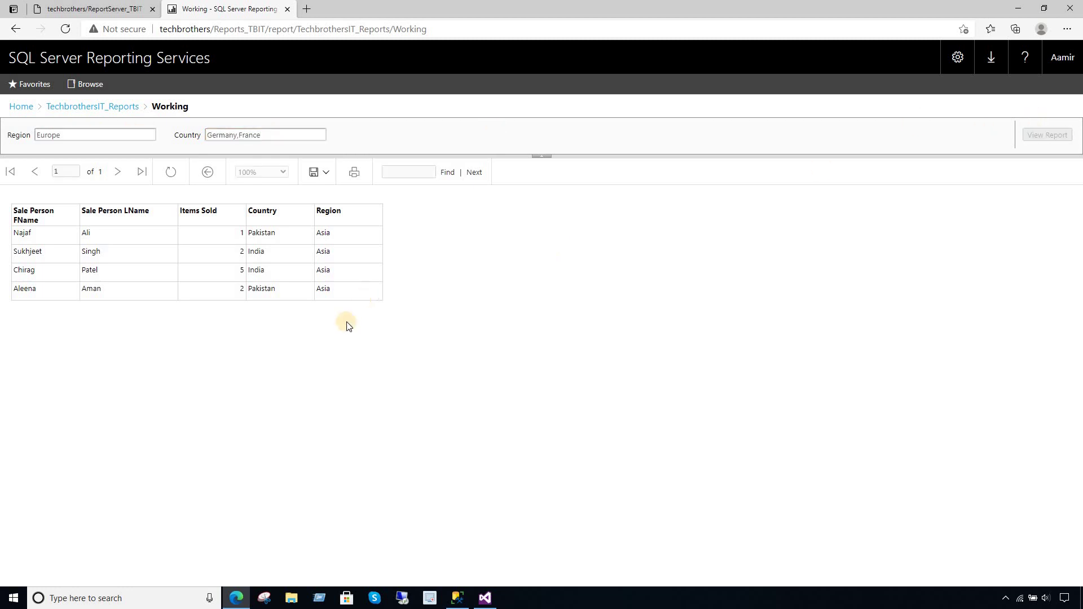
- Preview a new subscription for the Working report with the Data-driven option selected
{"action": "left_click", "coordinate": [89, 108]}
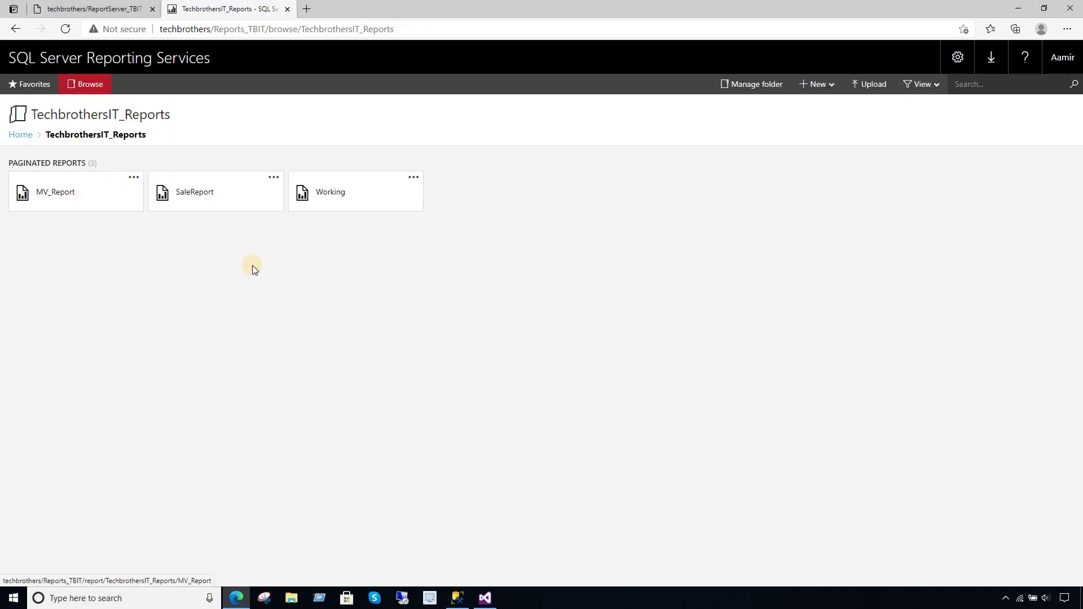
{"action": "left_click", "coordinate": [414, 179]}
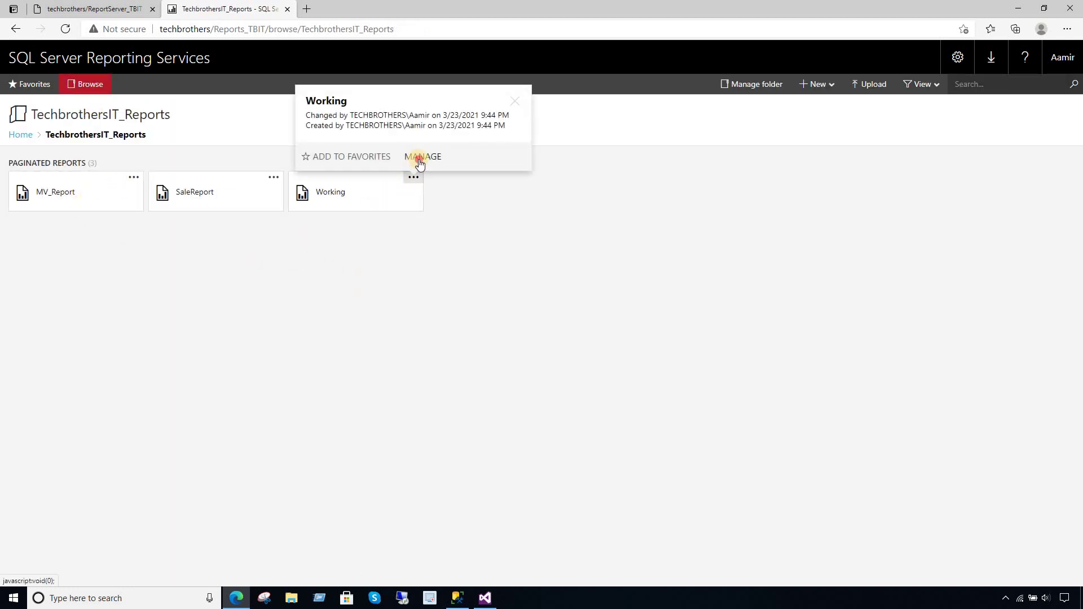
{"action": "left_click", "coordinate": [420, 163]}
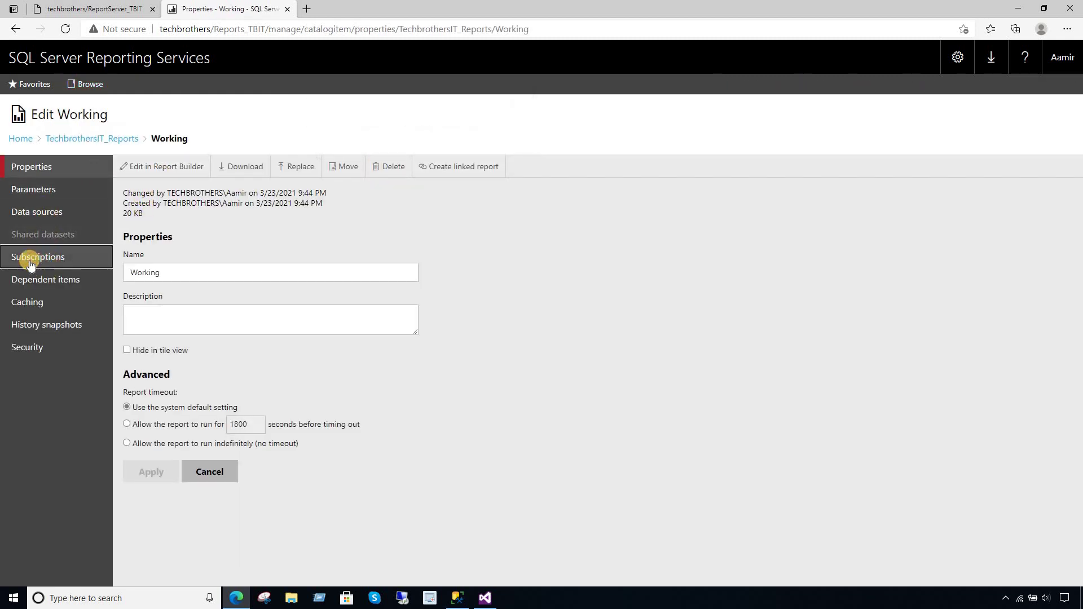
{"action": "left_click", "coordinate": [31, 259]}
{"action": "left_click", "coordinate": [156, 170]}
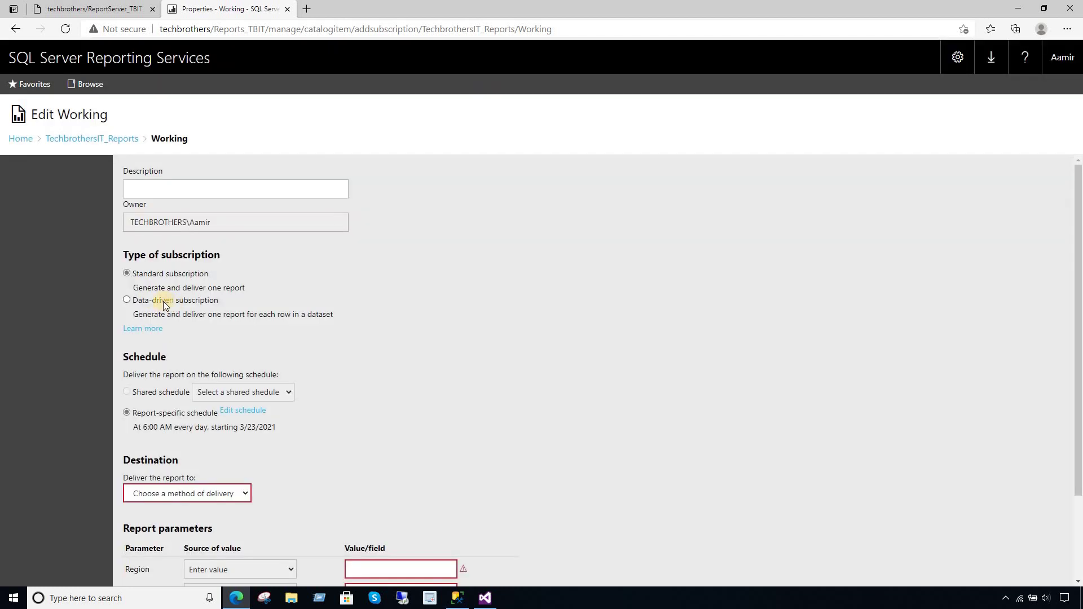
{"action": "left_click", "coordinate": [163, 301]}
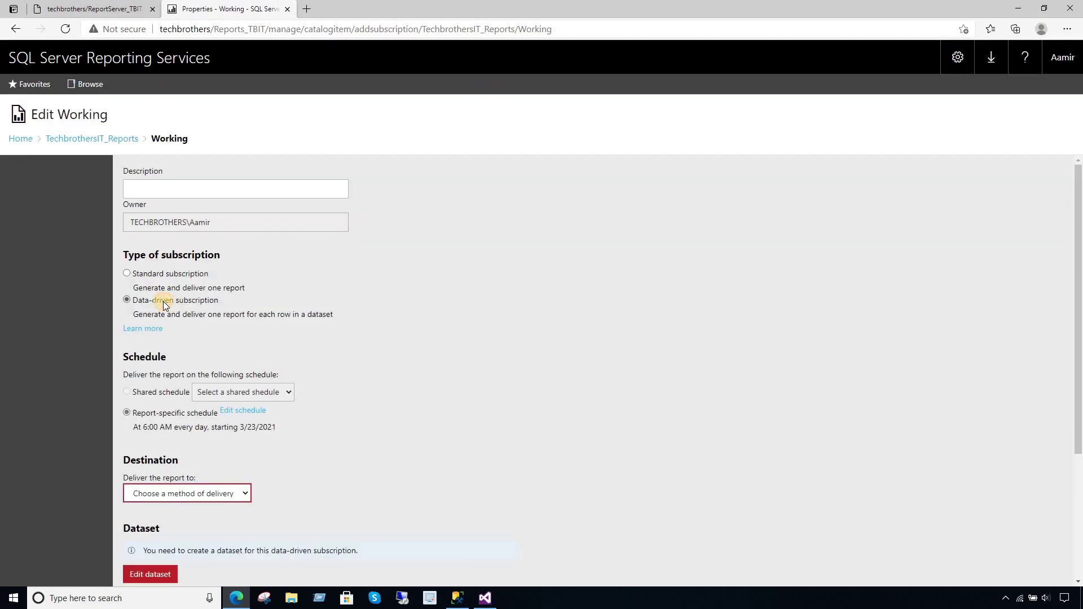
- Navigate back to the Working report's management pages and its data source settings
{"action": "left_click", "coordinate": [109, 141]}
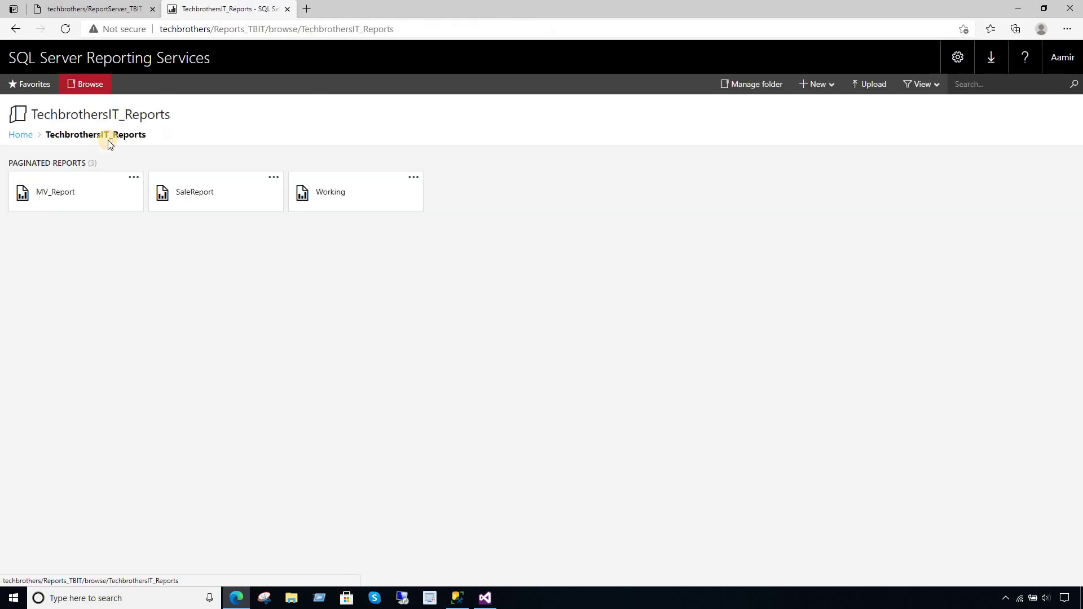
{"action": "left_click", "coordinate": [355, 188]}
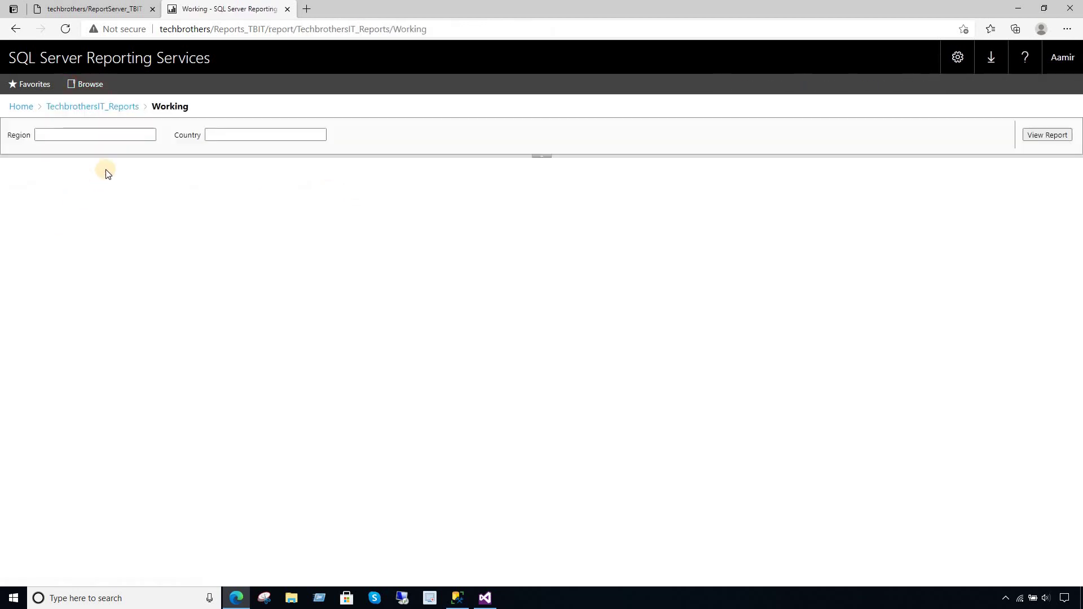
{"action": "left_click", "coordinate": [97, 106]}
{"action": "left_click", "coordinate": [418, 178]}
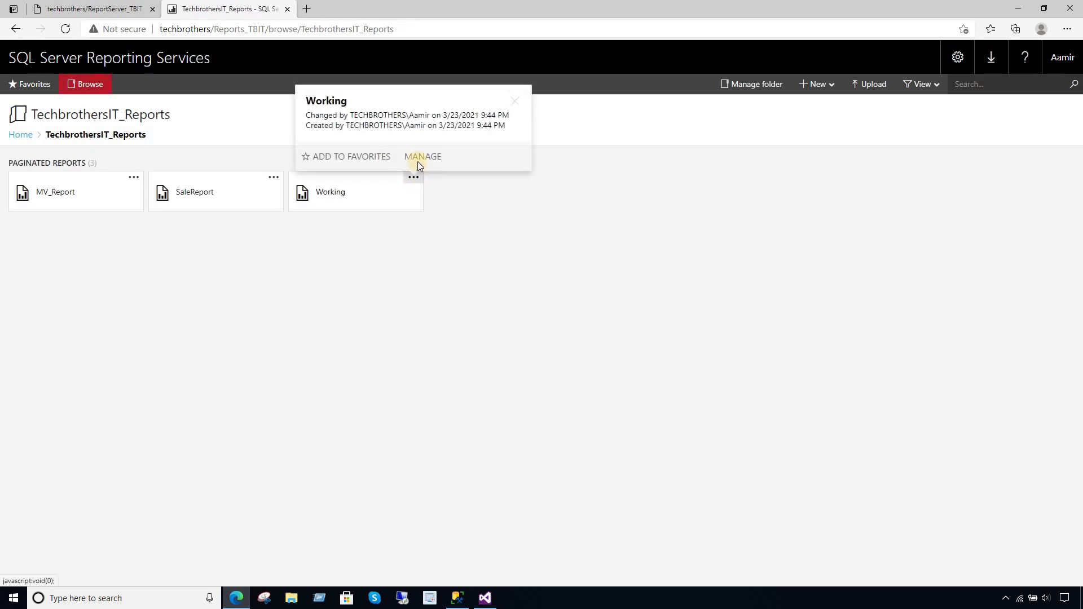
{"action": "left_click", "coordinate": [419, 156]}
{"action": "left_click", "coordinate": [40, 221]}
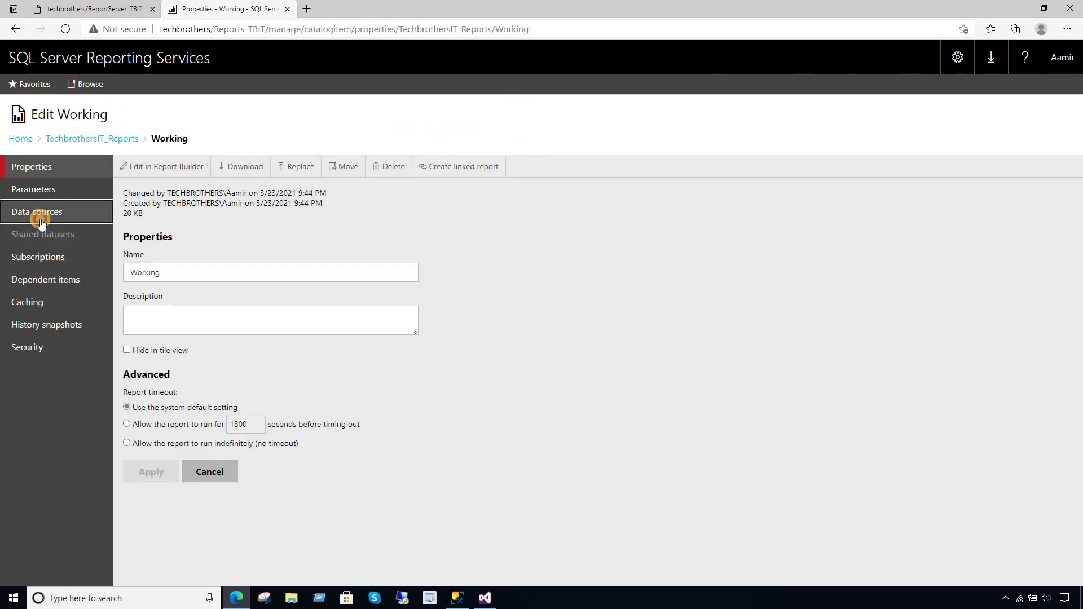
- Point DS_TB at the shared /TB_DataSources/DS_TBIT data source and save
{"action": "left_click", "coordinate": [270, 228]}
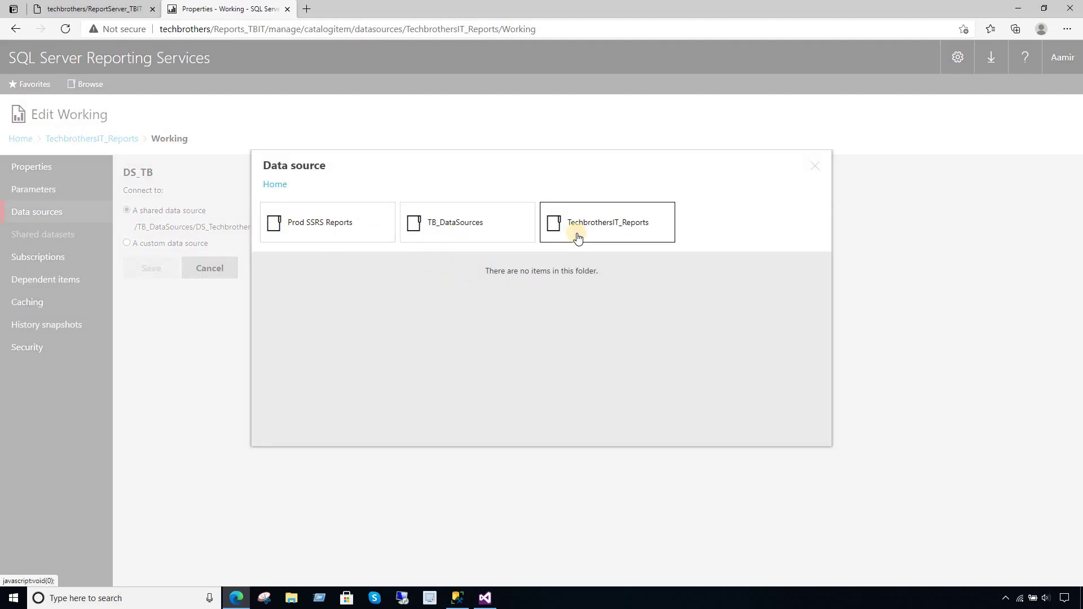
{"action": "left_click", "coordinate": [466, 225]}
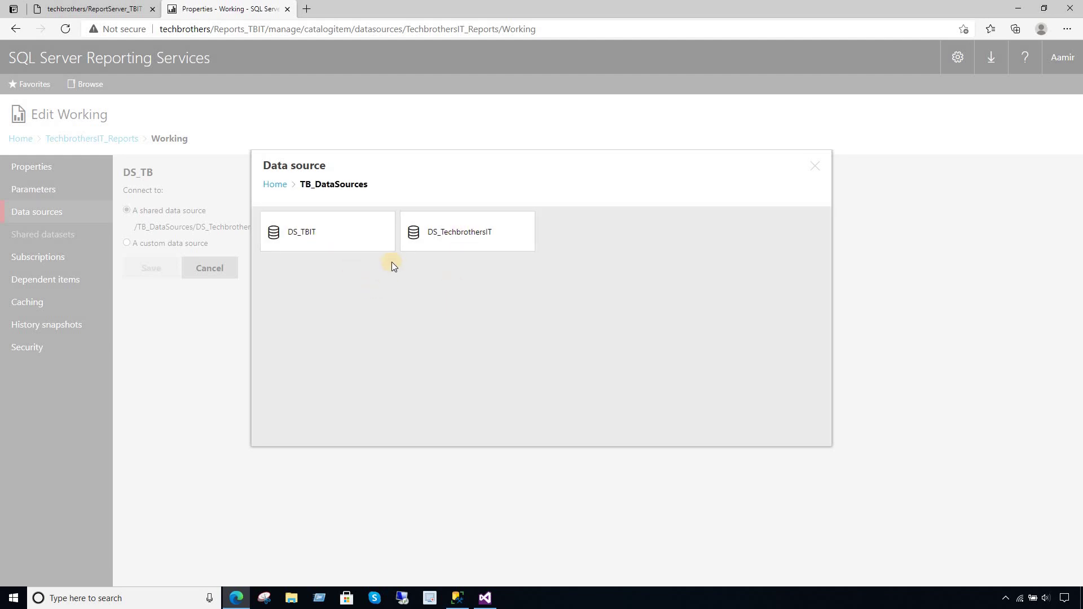
{"action": "left_click", "coordinate": [326, 232]}
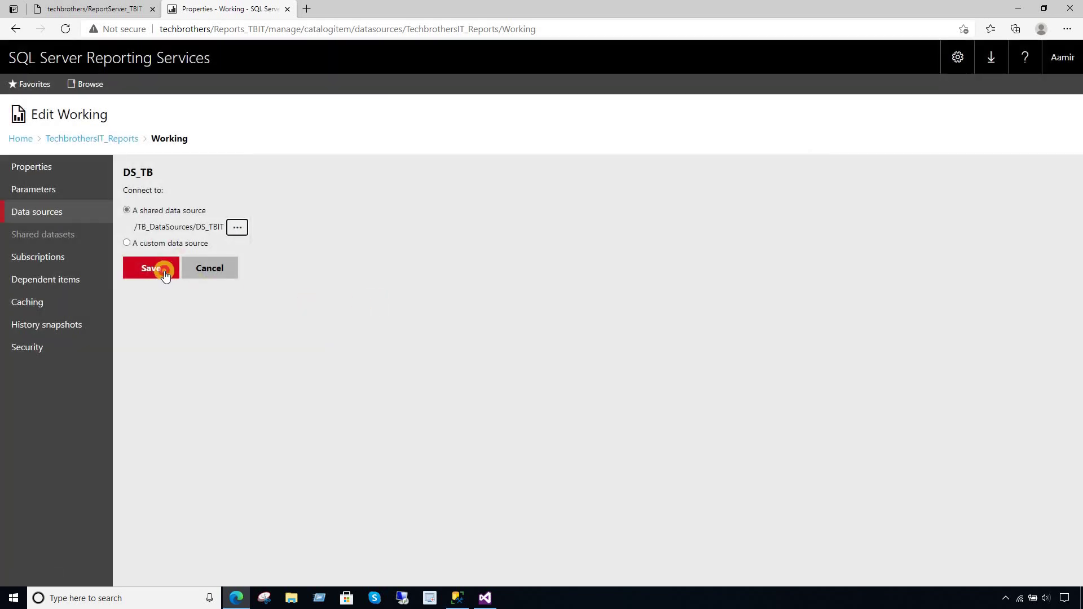
{"action": "left_click", "coordinate": [161, 267]}
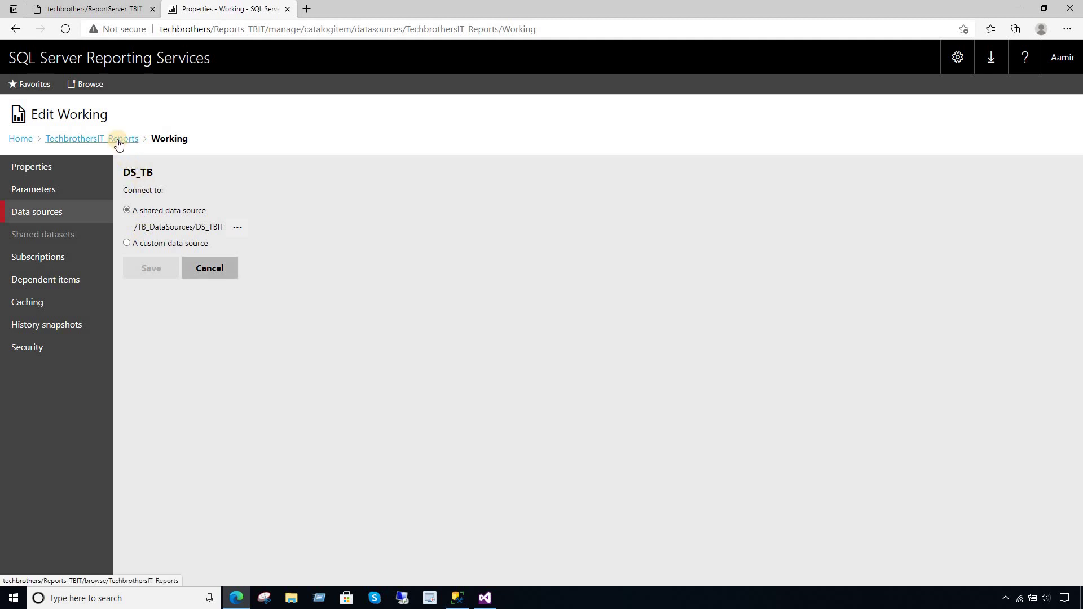
{"action": "left_click", "coordinate": [39, 262]}
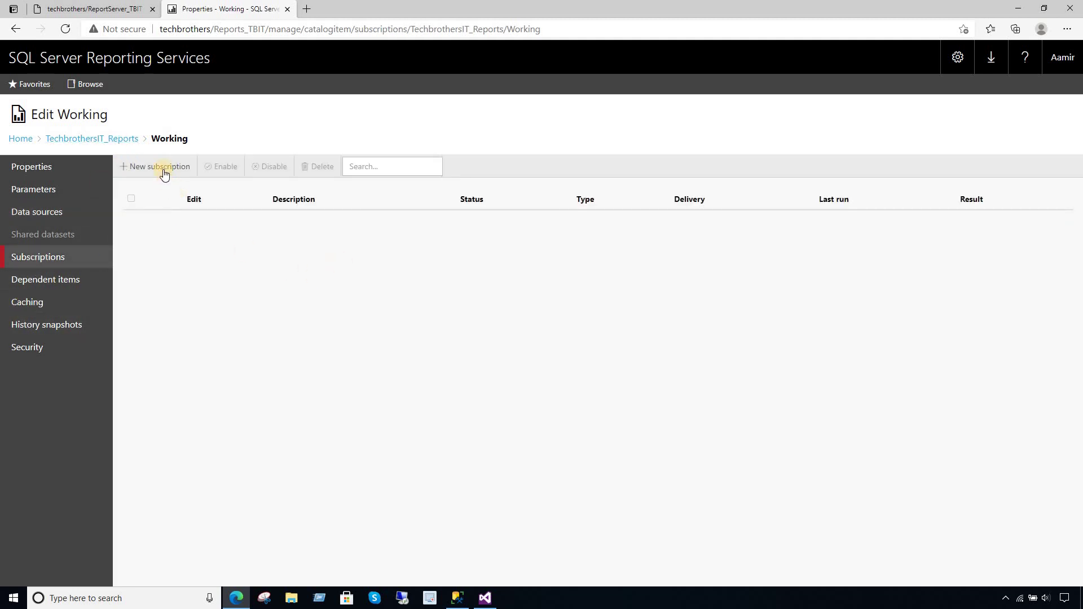
- Start a new subscription and copy its owner account name
{"action": "left_click", "coordinate": [163, 169]}
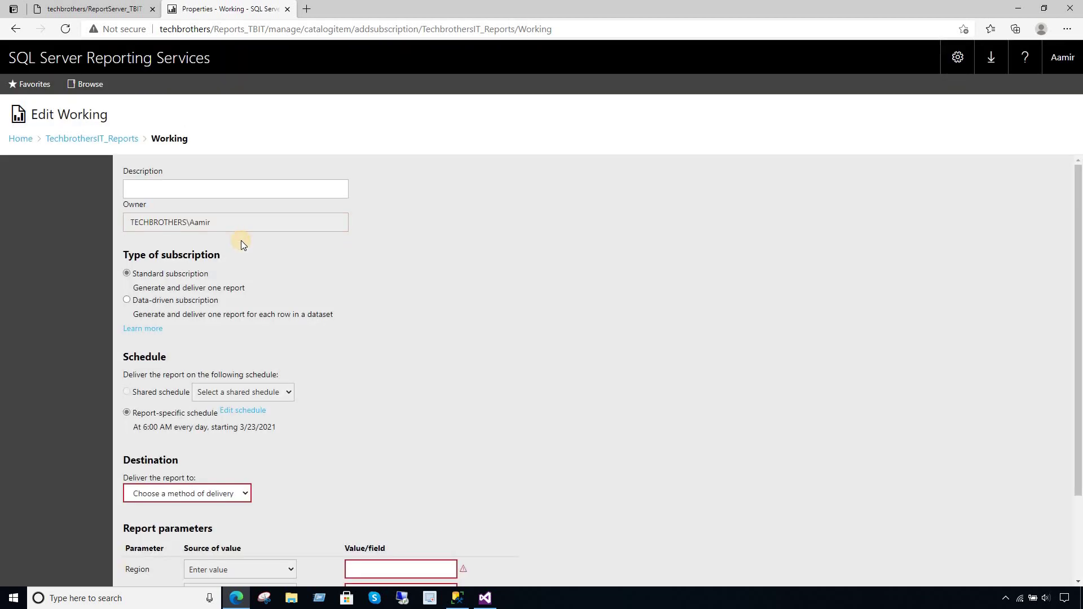
{"action": "left_click_drag", "start_coordinate": [218, 222], "coordinate": [121, 223]}
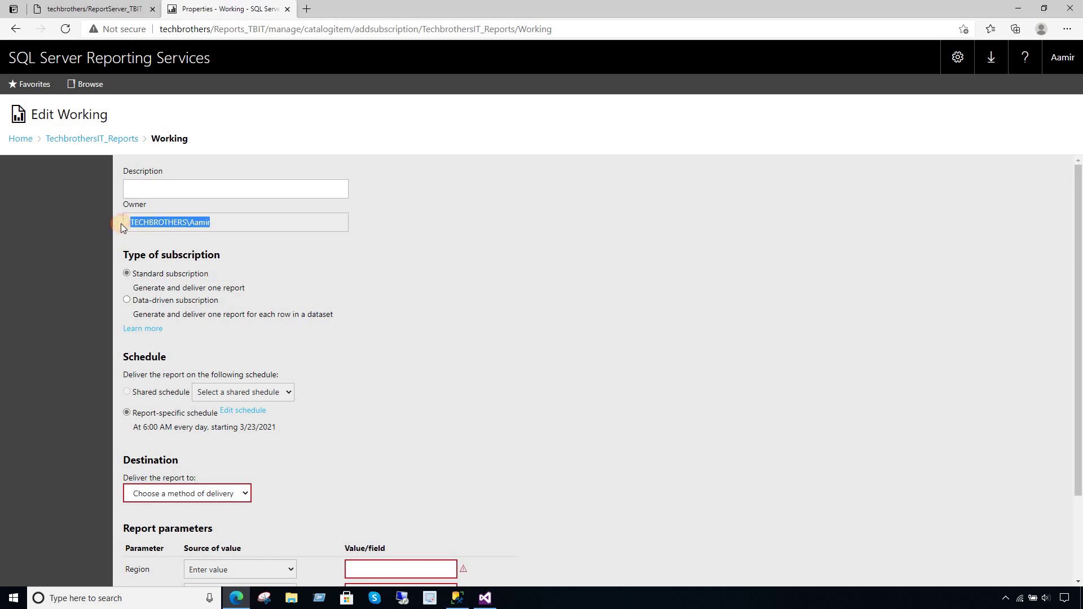
{"action": "right_click", "coordinate": [188, 221]}
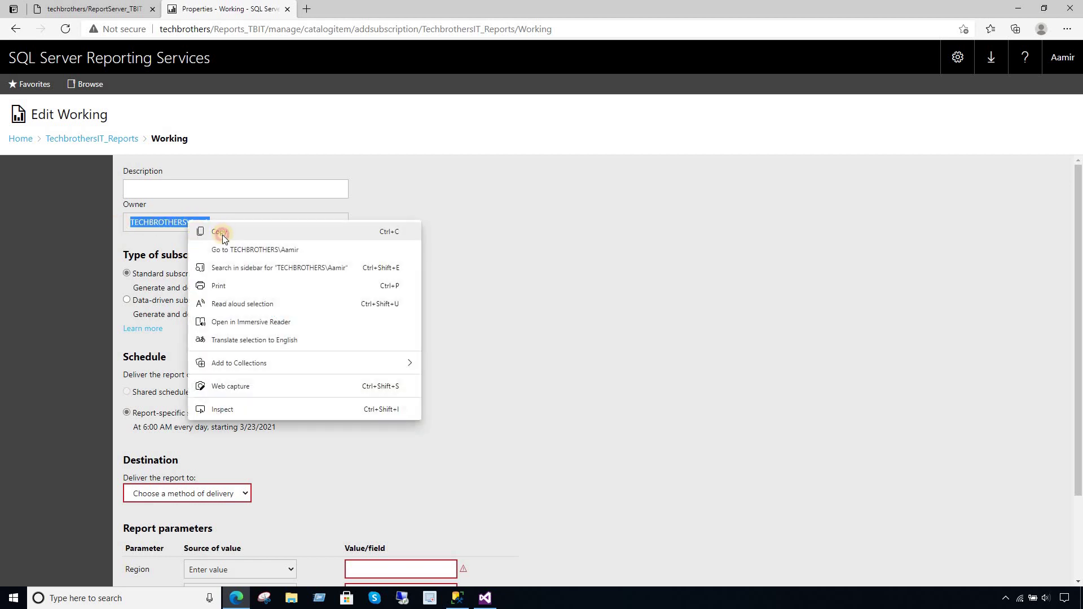
{"action": "left_click", "coordinate": [222, 235]}
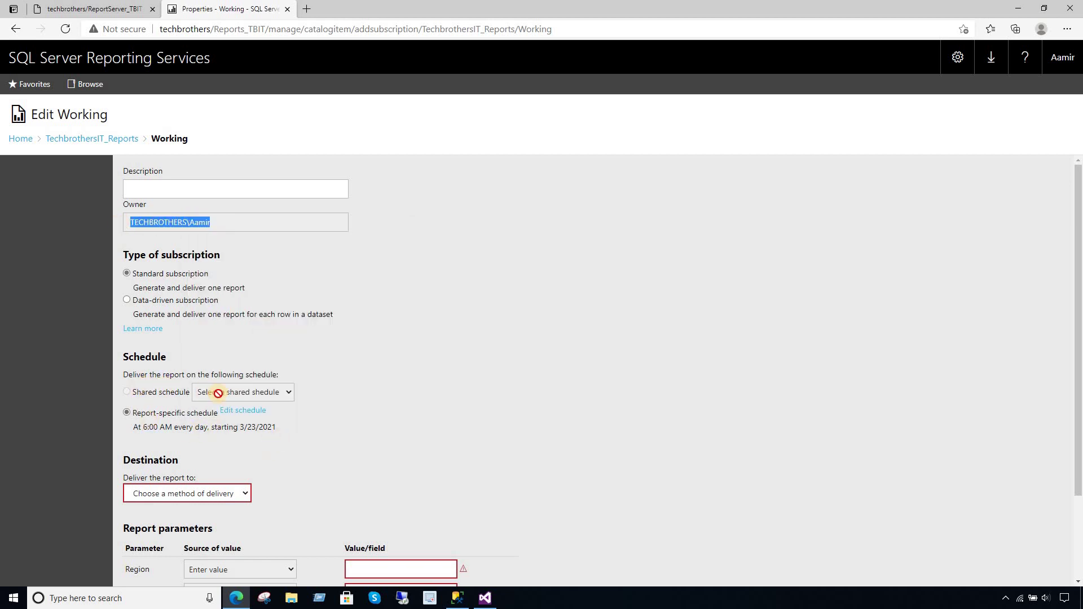
- Make the subscription data-driven with Windows File Share delivery
{"action": "left_click", "coordinate": [147, 304]}
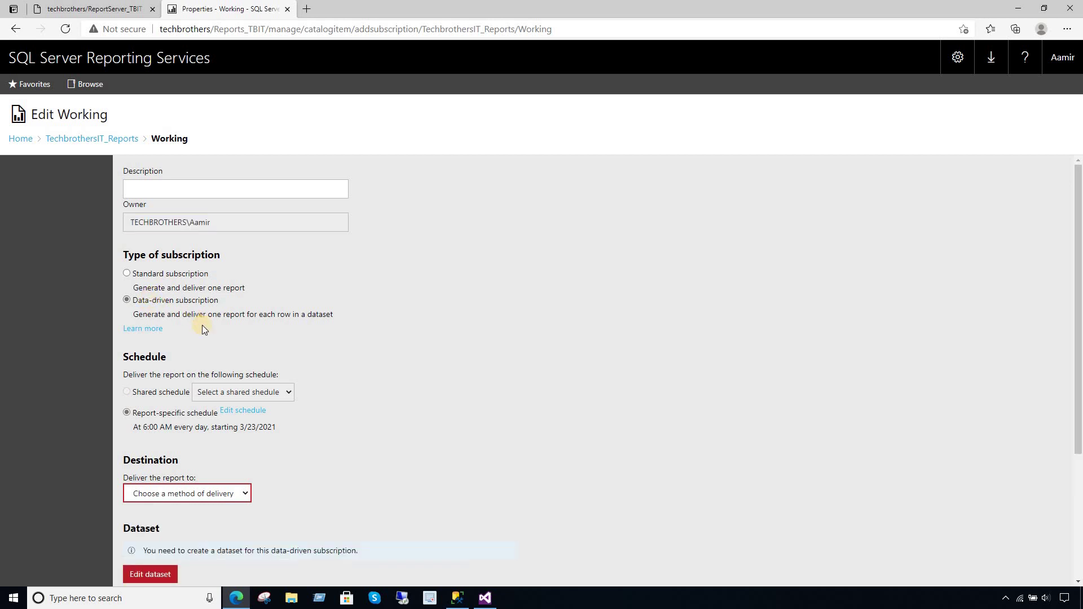
{"action": "left_click", "coordinate": [223, 495]}
{"action": "left_click", "coordinate": [211, 521]}
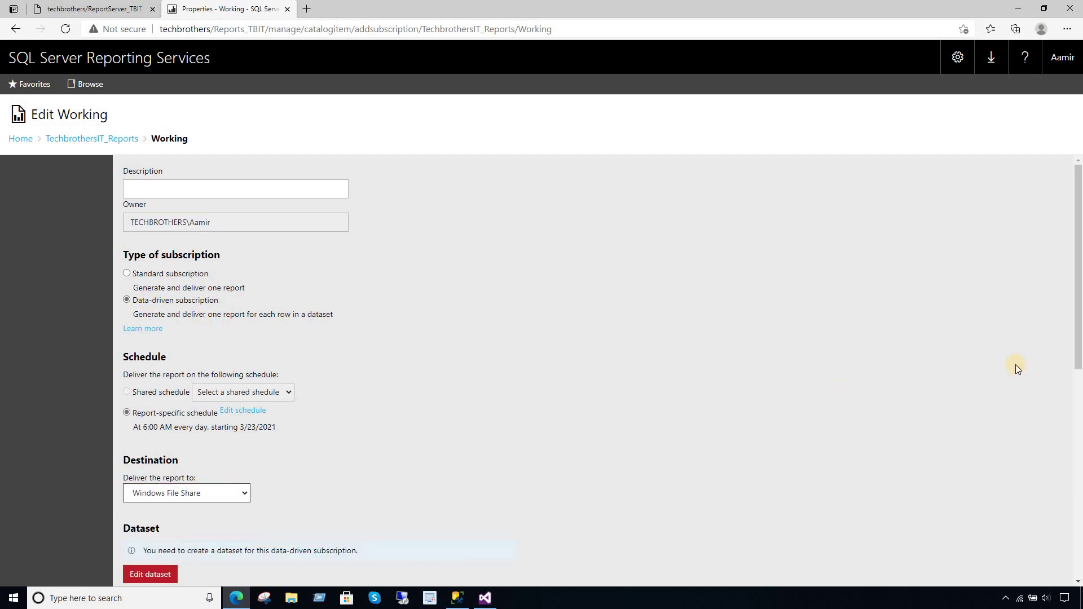
{"action": "scroll", "coordinate": [1066, 282], "scroll_direction": "down", "scroll_amount": 5}
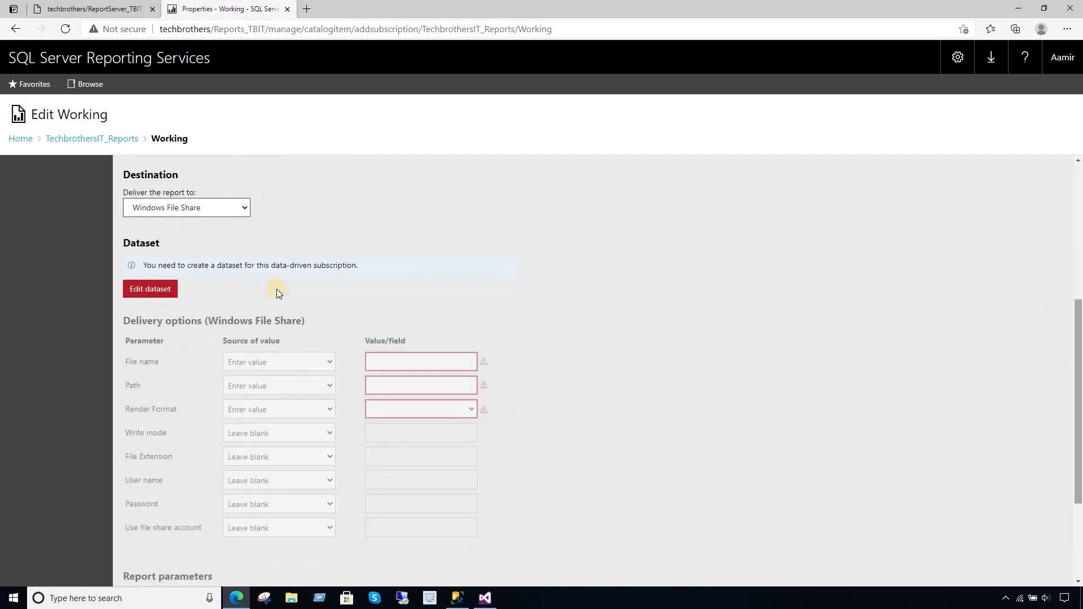
{"action": "left_click", "coordinate": [165, 290]}
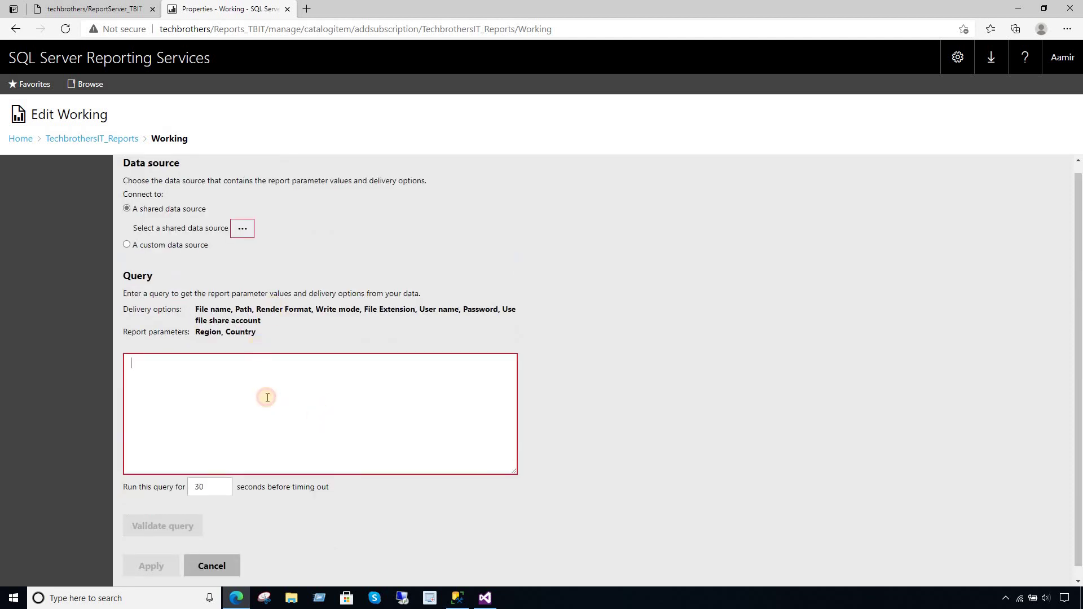
- Review the empty query box, the Region and Country parameters and the File name option
{"action": "left_click", "coordinate": [240, 379]}
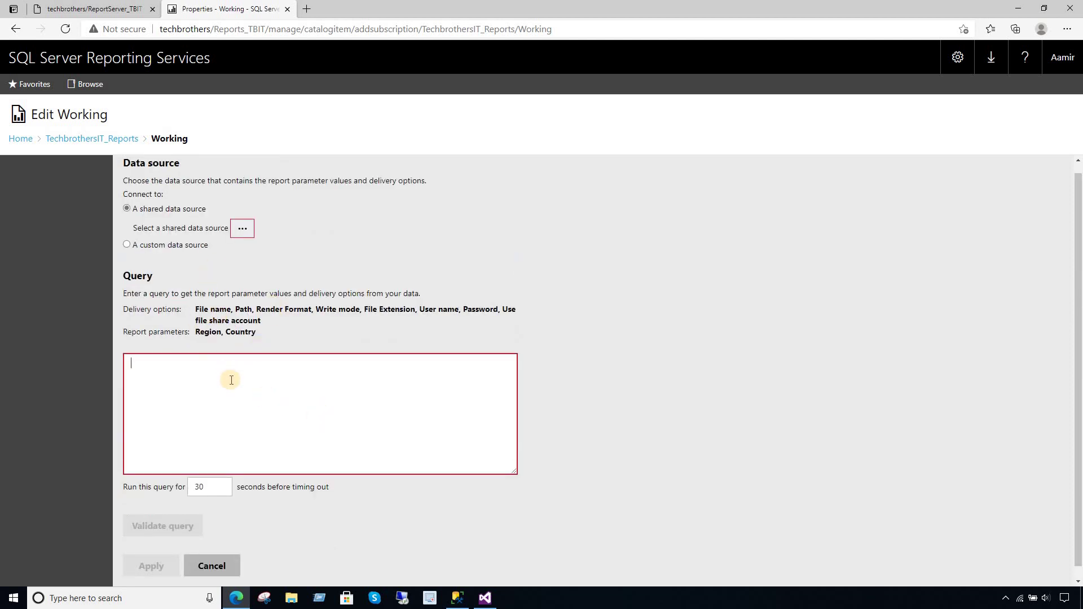
{"action": "double_click", "coordinate": [202, 333]}
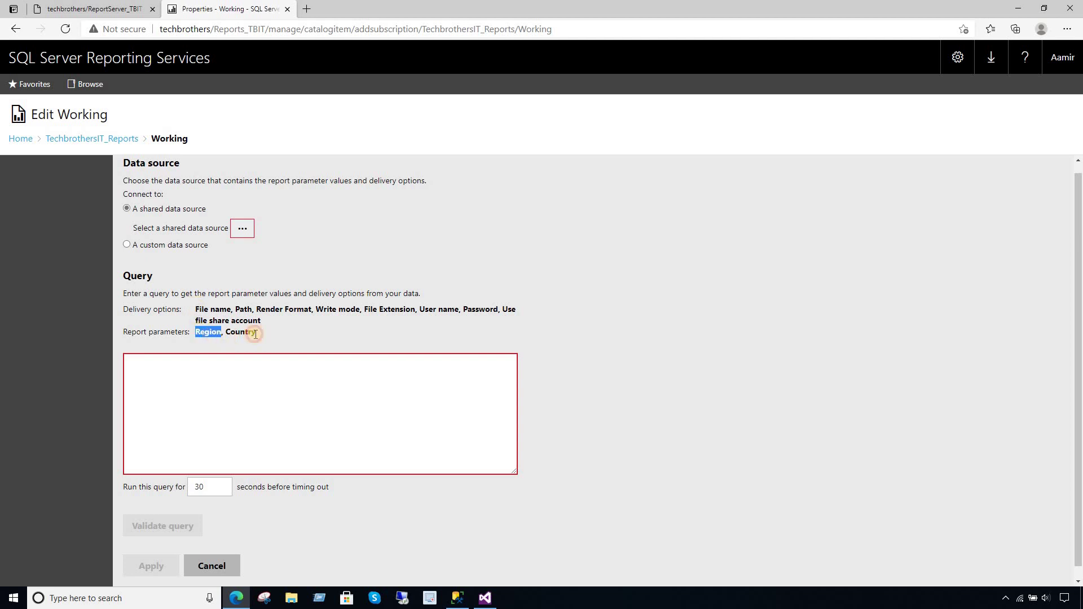
{"action": "left_click", "coordinate": [246, 333]}
{"action": "double_click", "coordinate": [245, 333]}
{"action": "double_click", "coordinate": [220, 310]}
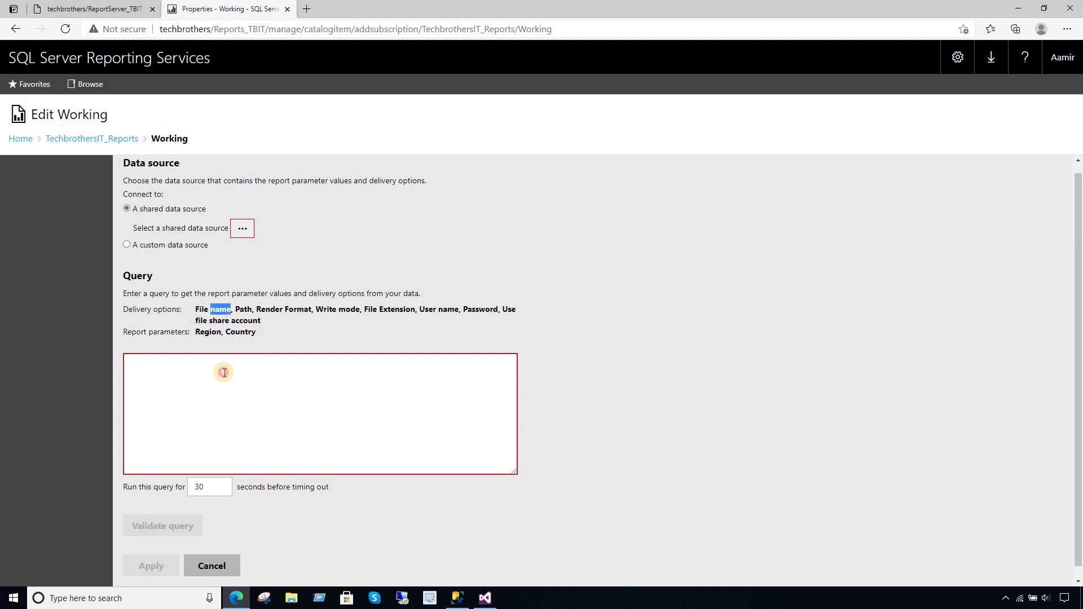
{"action": "left_click", "coordinate": [223, 372]}
{"action": "left_click", "coordinate": [458, 598]}
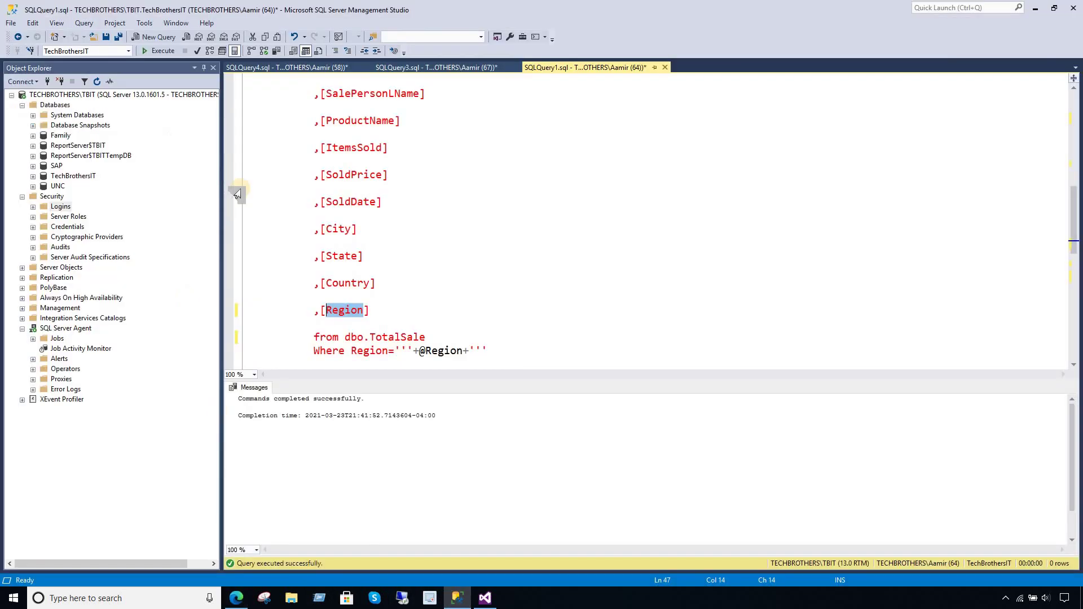
- Run the SQLQuery3 region query and review the Asia row's file name and India,Pakistan countries
{"action": "left_click", "coordinate": [435, 68]}
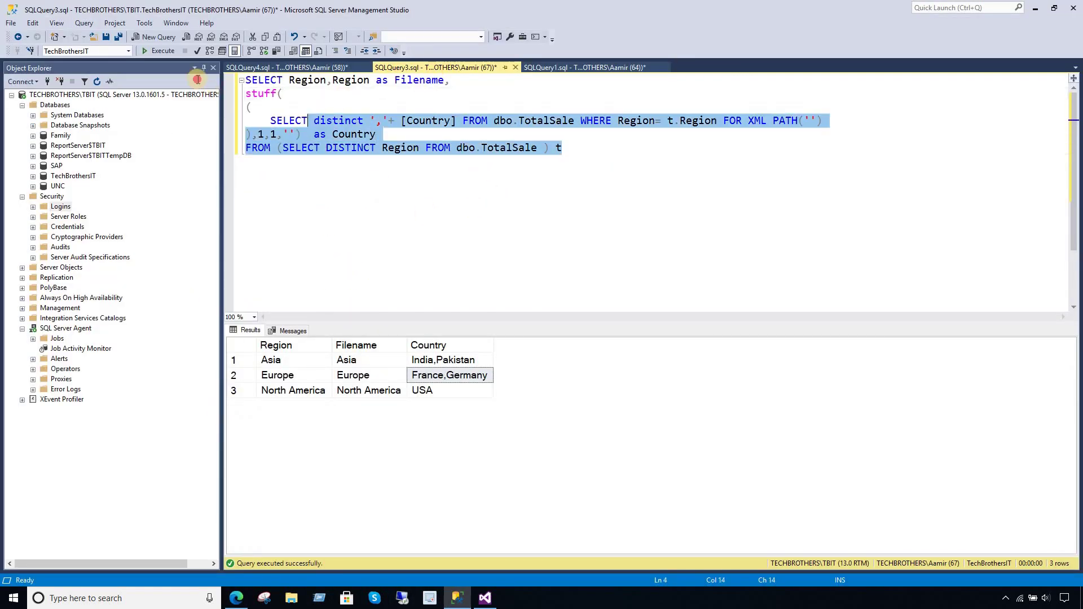
{"action": "left_click_drag", "start_coordinate": [563, 148], "coordinate": [169, 67]}
{"action": "left_click", "coordinate": [160, 51]}
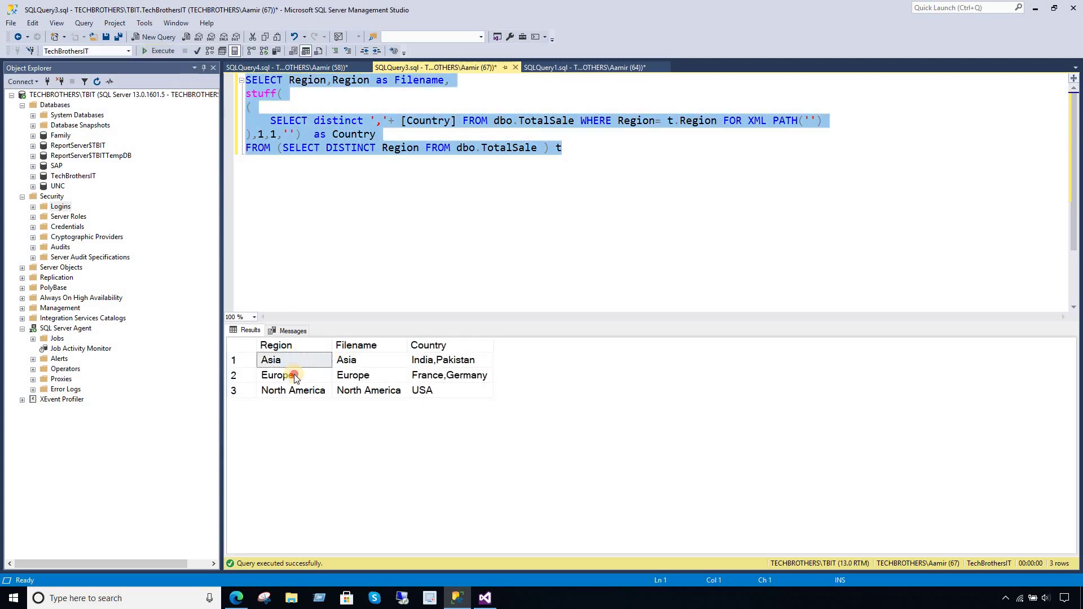
{"action": "left_click", "coordinate": [295, 374]}
{"action": "left_click", "coordinate": [298, 363]}
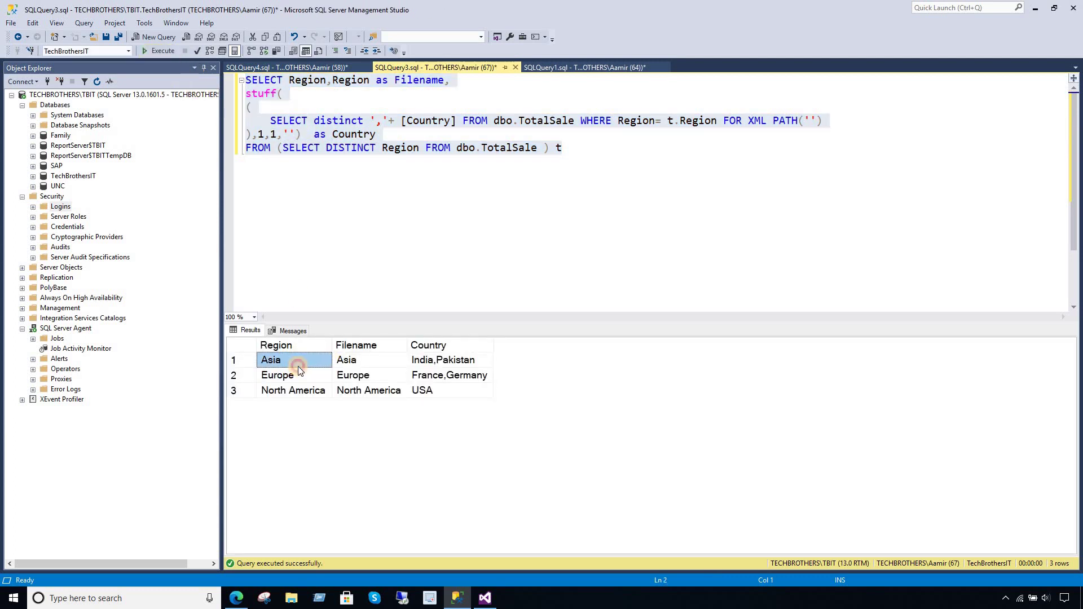
{"action": "left_click", "coordinate": [353, 362]}
{"action": "left_click", "coordinate": [438, 363]}
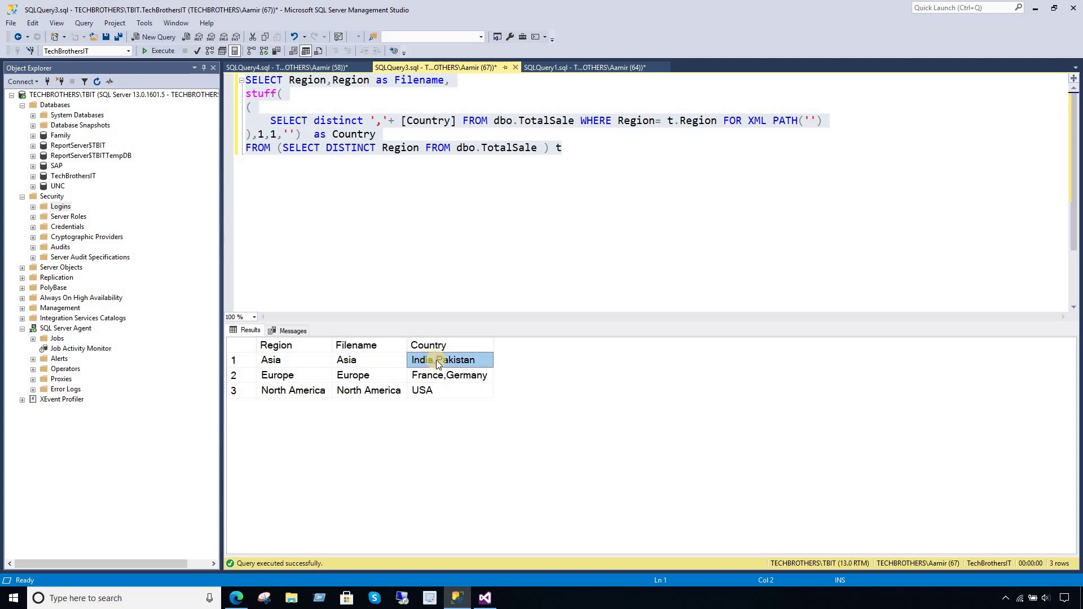
- Copy the whole region query text and return to the browser's subscription page
{"action": "left_click", "coordinate": [381, 129]}
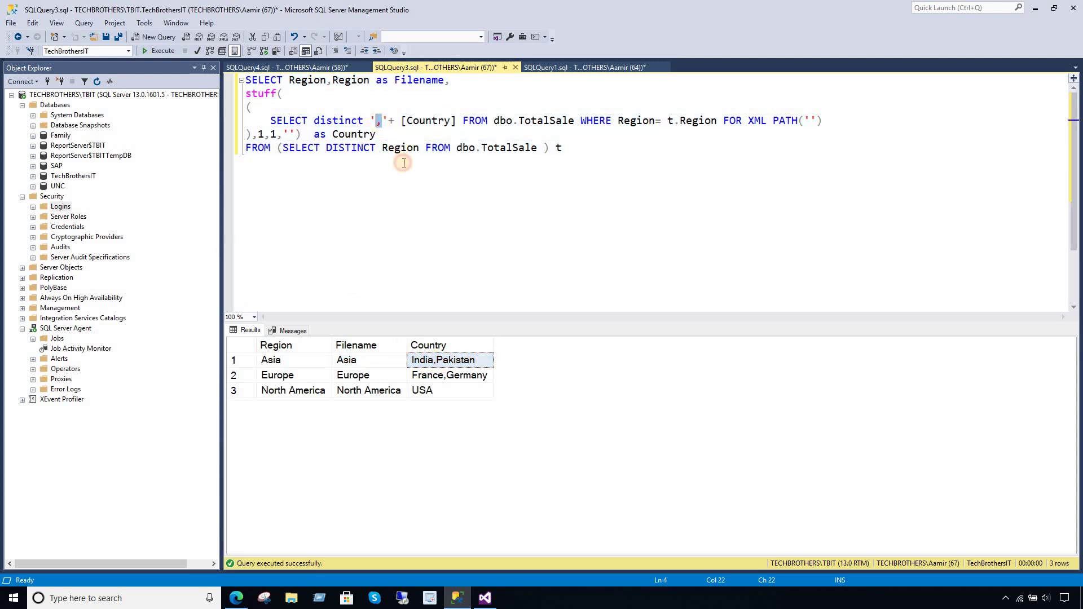
{"action": "left_click_drag", "start_coordinate": [582, 150], "coordinate": [395, 120]}
{"action": "left_click_drag", "start_coordinate": [214, 79], "coordinate": [214, 79]}
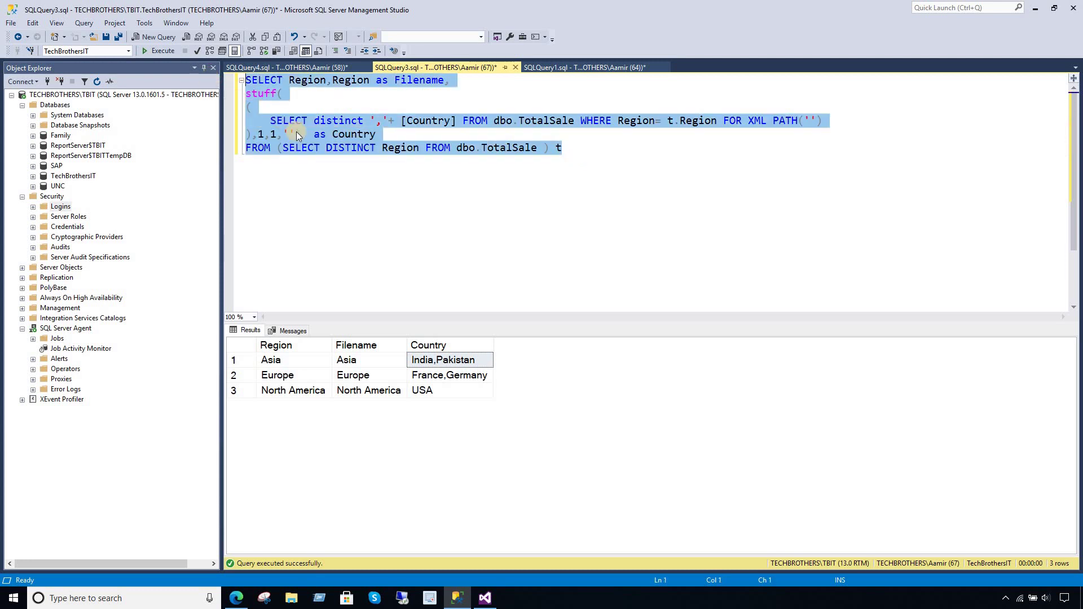
{"action": "right_click", "coordinate": [296, 131]}
{"action": "left_click", "coordinate": [312, 153]}
{"action": "left_click", "coordinate": [485, 597]}
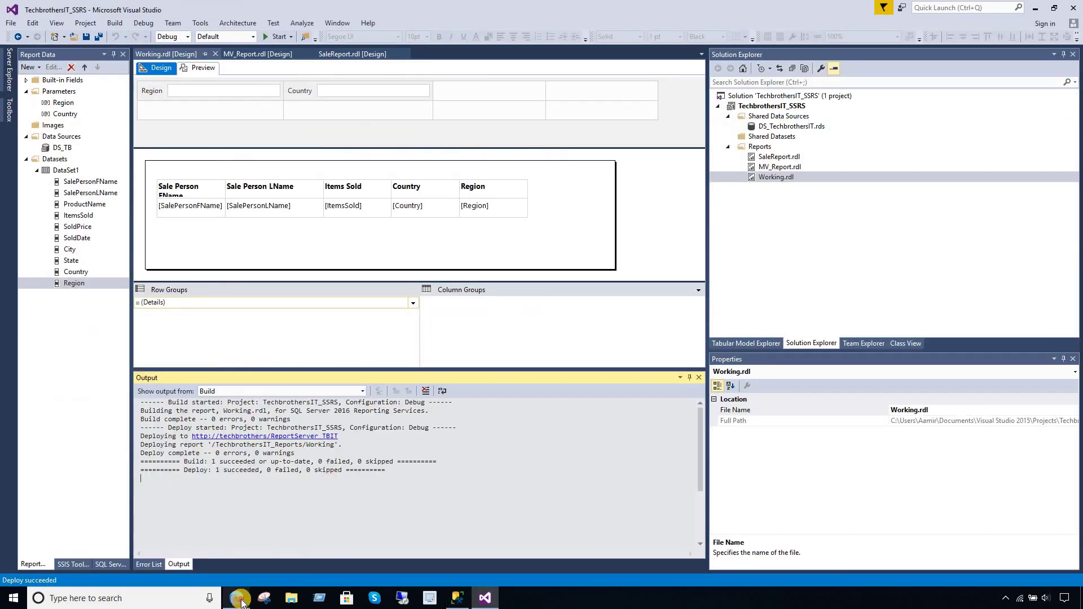
{"action": "left_click", "coordinate": [236, 598]}
- Paste the copied region query into the subscription dataset's query box
{"action": "right_click", "coordinate": [180, 379]}
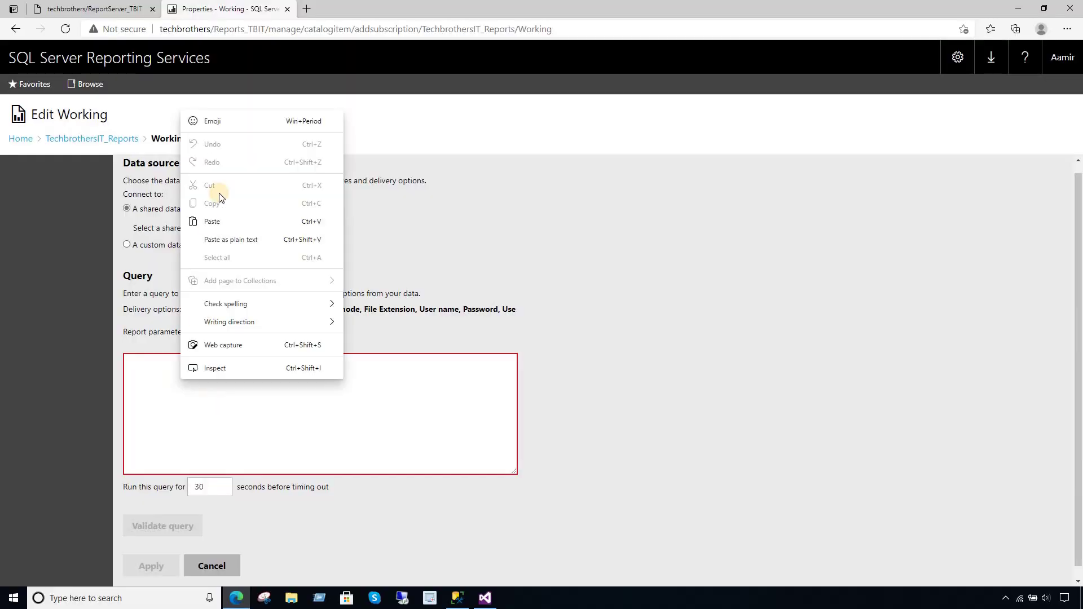
{"action": "left_click", "coordinate": [222, 220]}
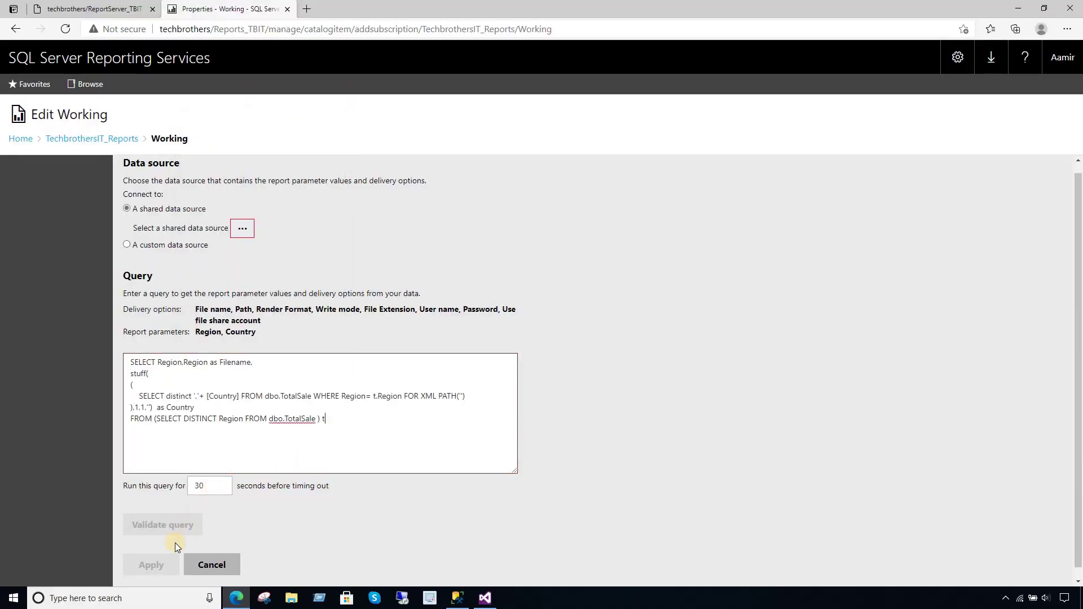
{"action": "left_click", "coordinate": [252, 524]}
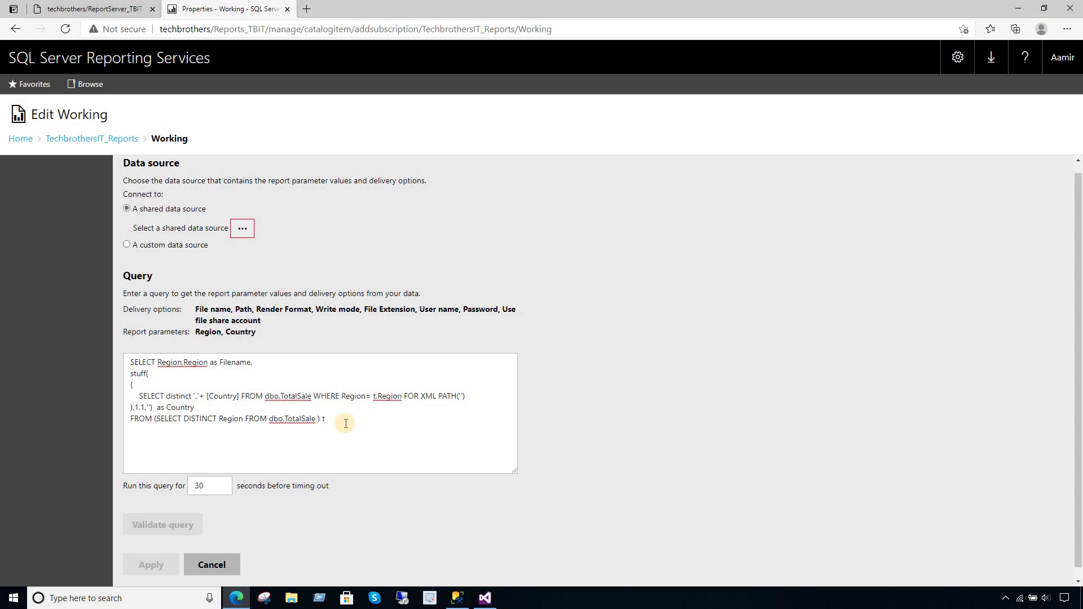
{"action": "left_click", "coordinate": [574, 372]}
- Use the shared DS_TBIT data source, validate the query and apply the dataset
{"action": "left_click", "coordinate": [243, 228]}
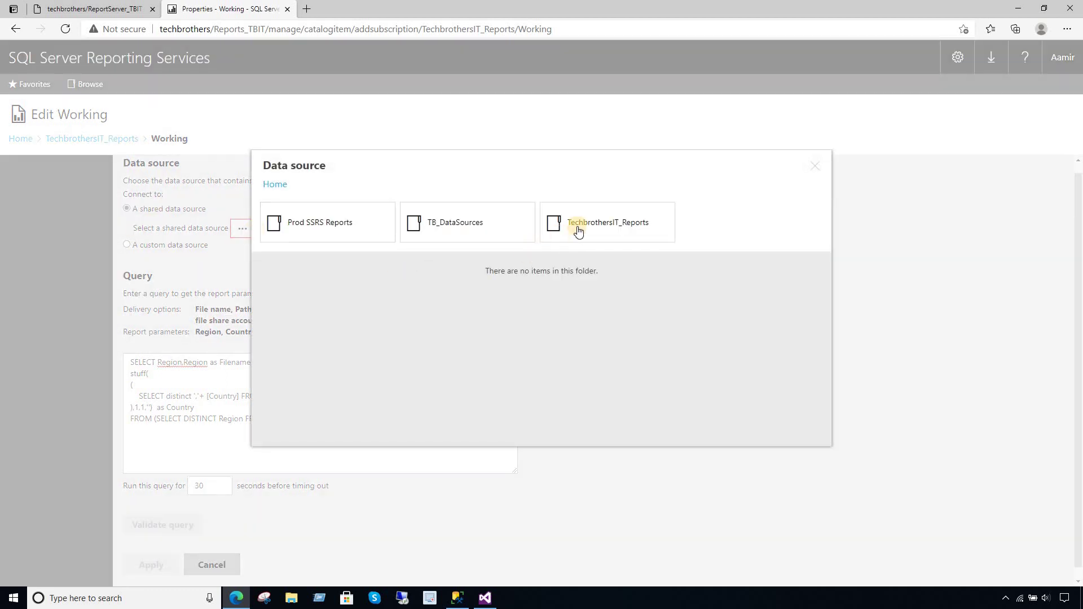
{"action": "left_click", "coordinate": [447, 239]}
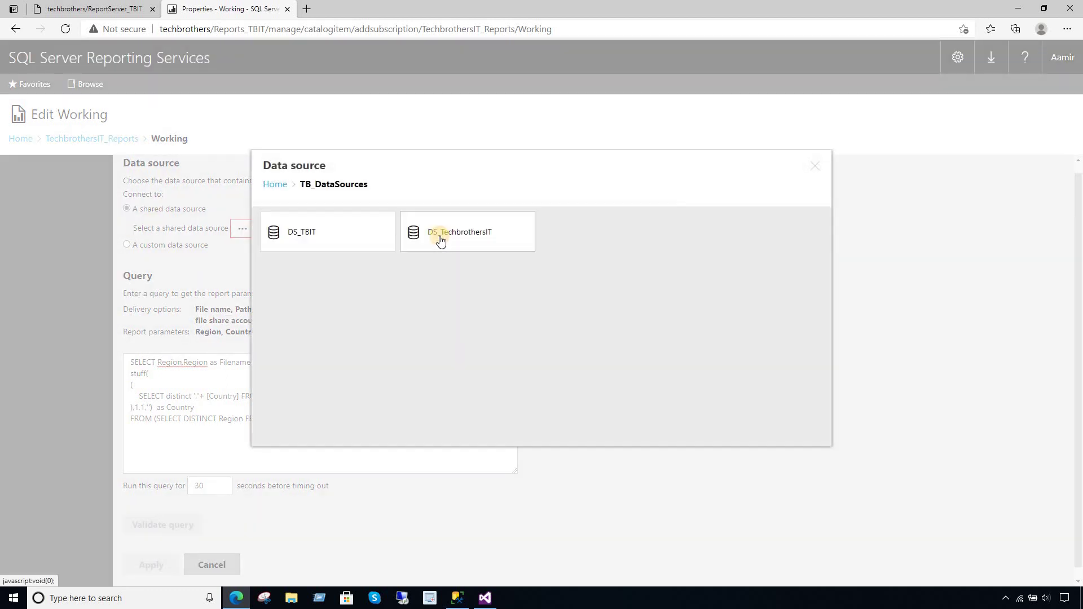
{"action": "left_click", "coordinate": [354, 247]}
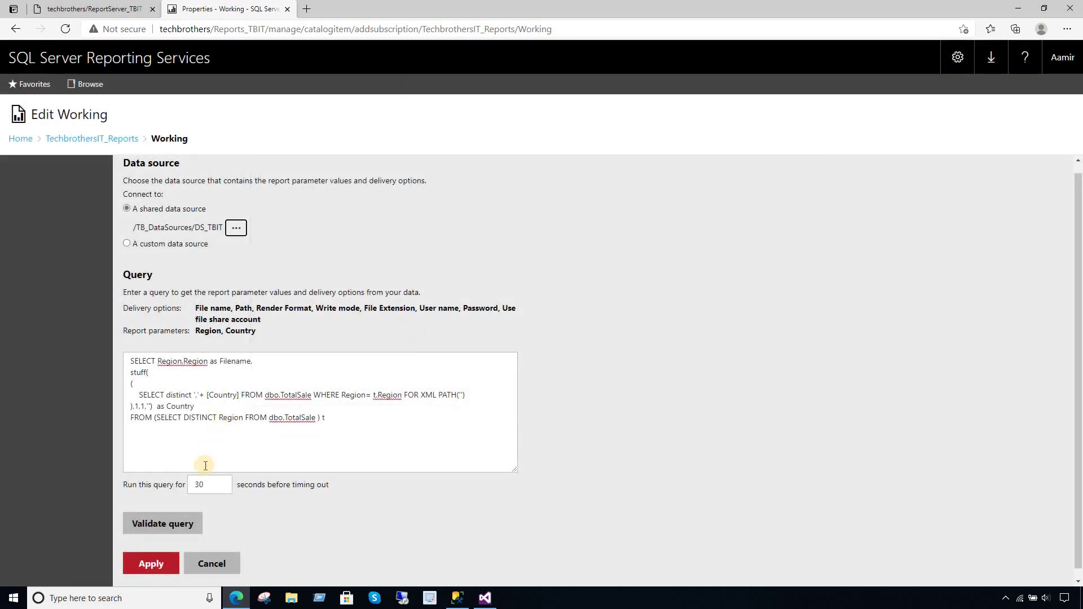
{"action": "left_click", "coordinate": [156, 522]}
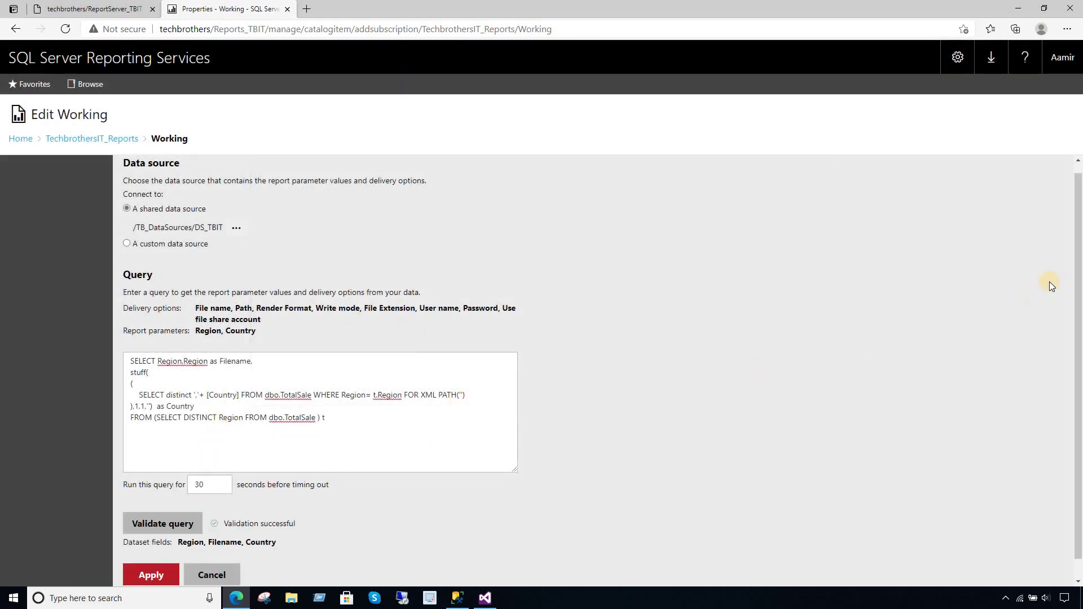
{"action": "scroll", "coordinate": [1076, 230], "scroll_direction": "down", "scroll_amount": 1}
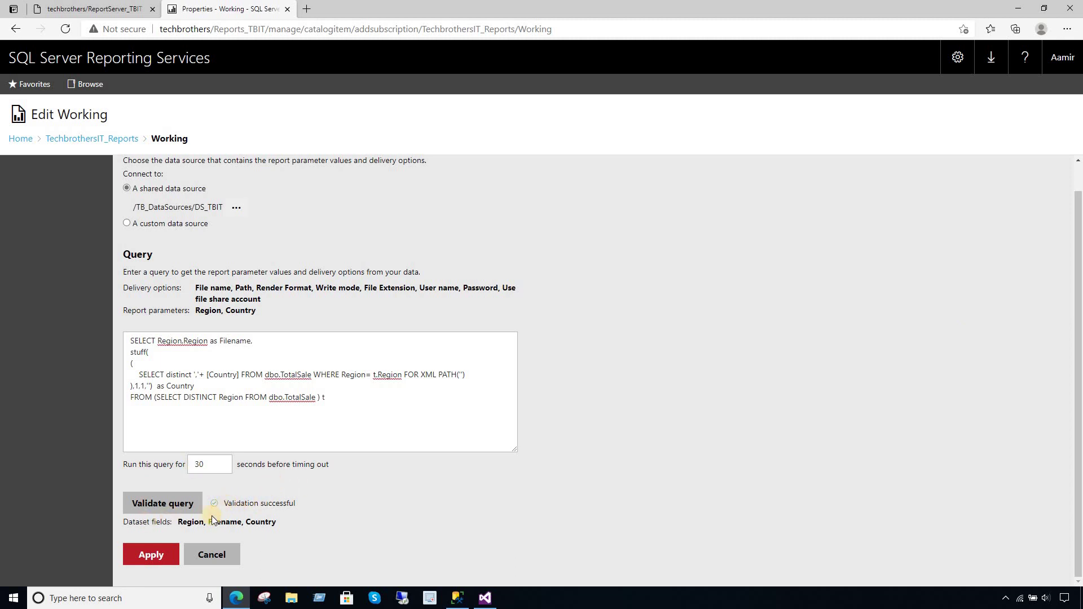
{"action": "left_click", "coordinate": [161, 556]}
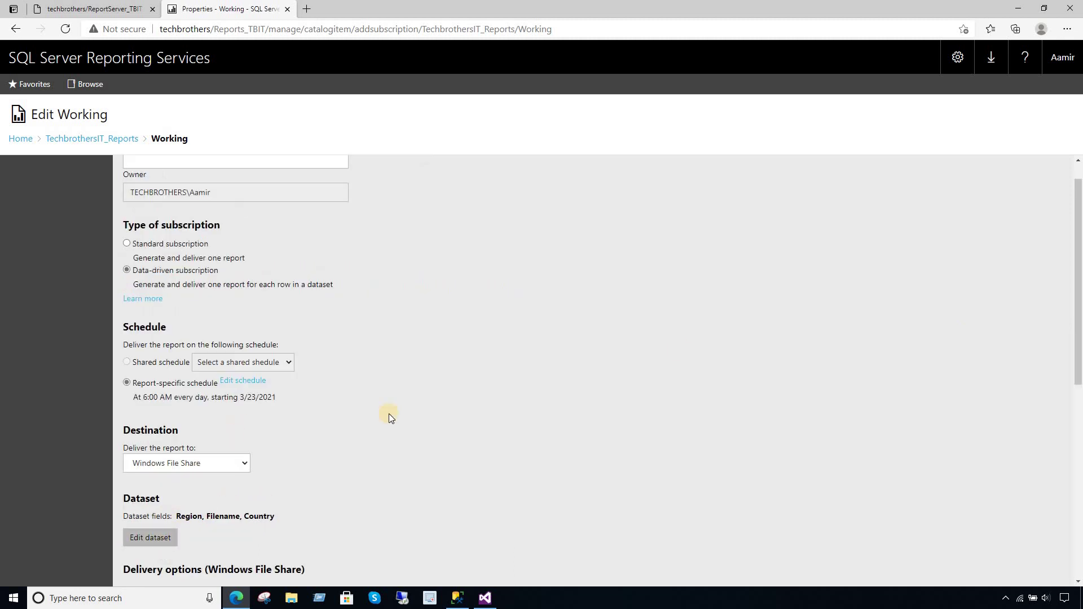
- Set the File name to get its value from the dataset's Filename field
{"action": "left_click_drag", "start_coordinate": [1076, 229], "coordinate": [1076, 404]}
{"action": "left_click", "coordinate": [279, 245]}
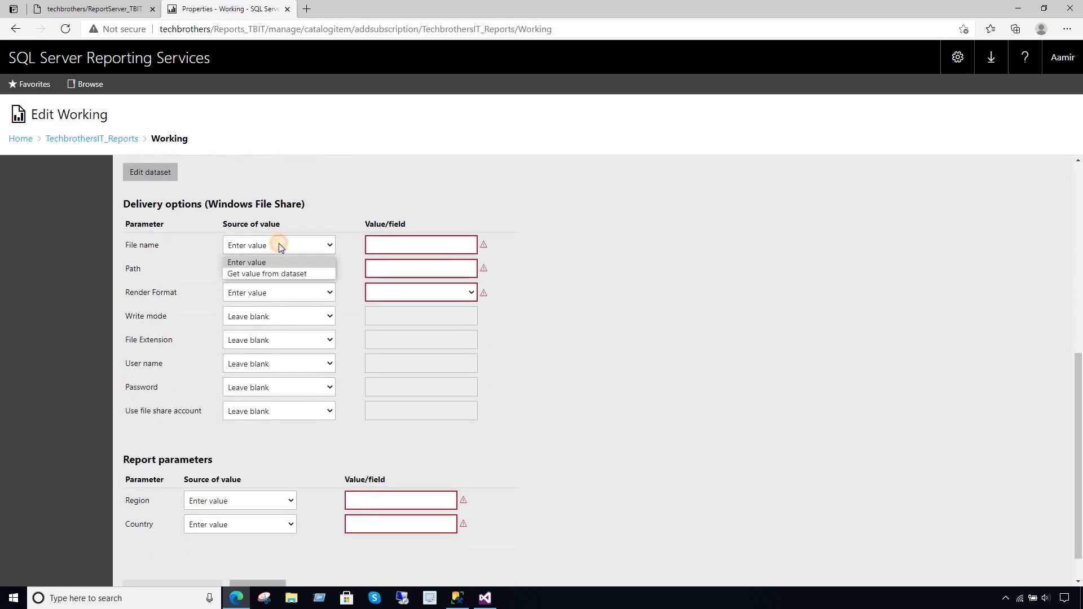
{"action": "left_click", "coordinate": [257, 263]}
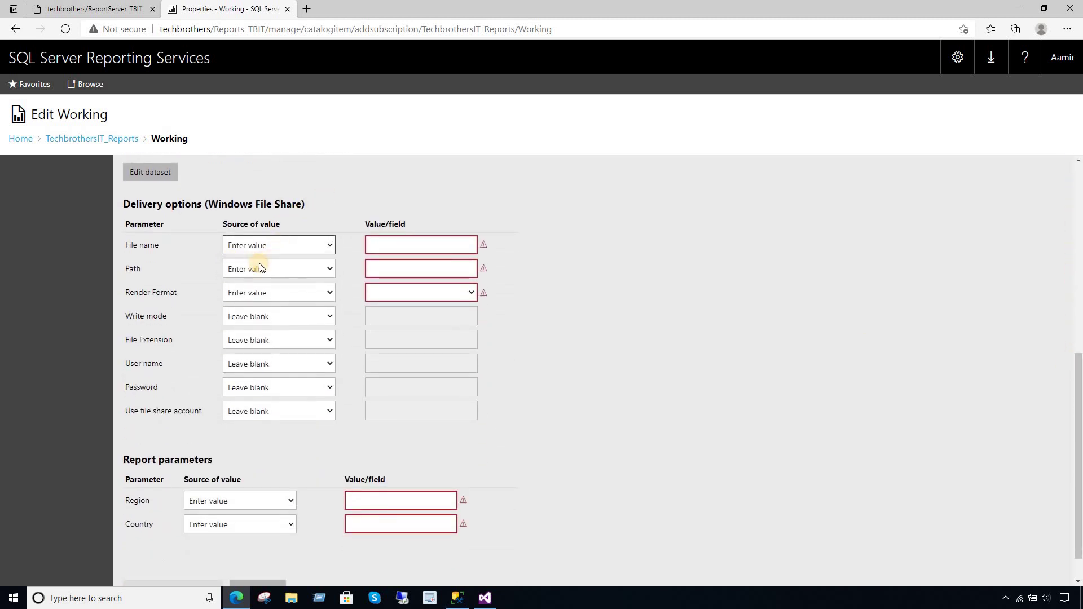
{"action": "left_click", "coordinate": [279, 248]}
{"action": "left_click", "coordinate": [271, 275]}
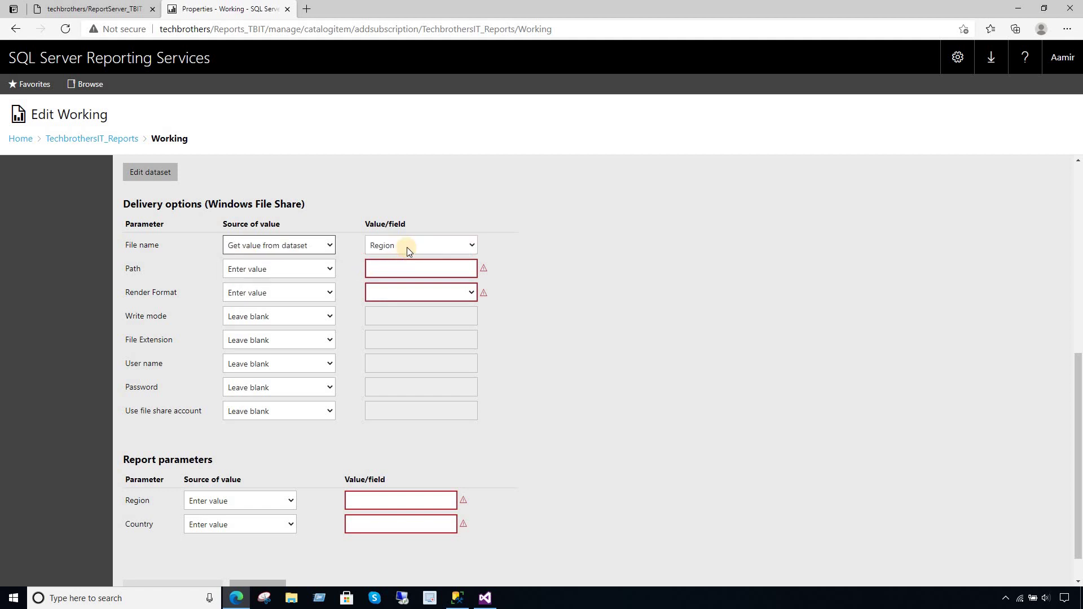
{"action": "left_click", "coordinate": [407, 247]}
{"action": "left_click", "coordinate": [397, 275]}
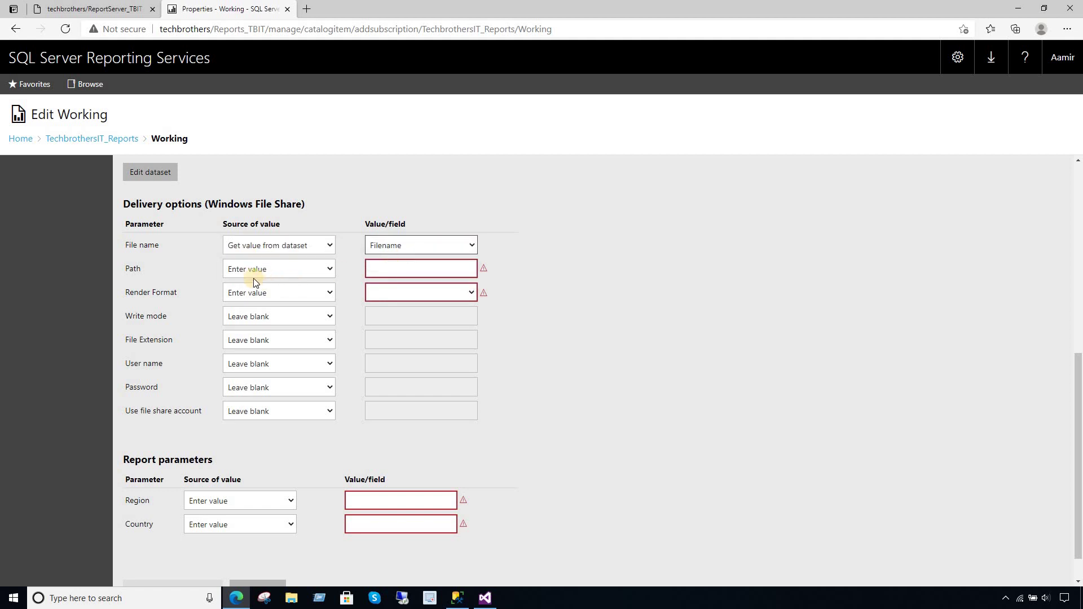
- Keep the Path as a typed value and bring up File Explorer to locate the share
{"action": "left_click", "coordinate": [284, 271]}
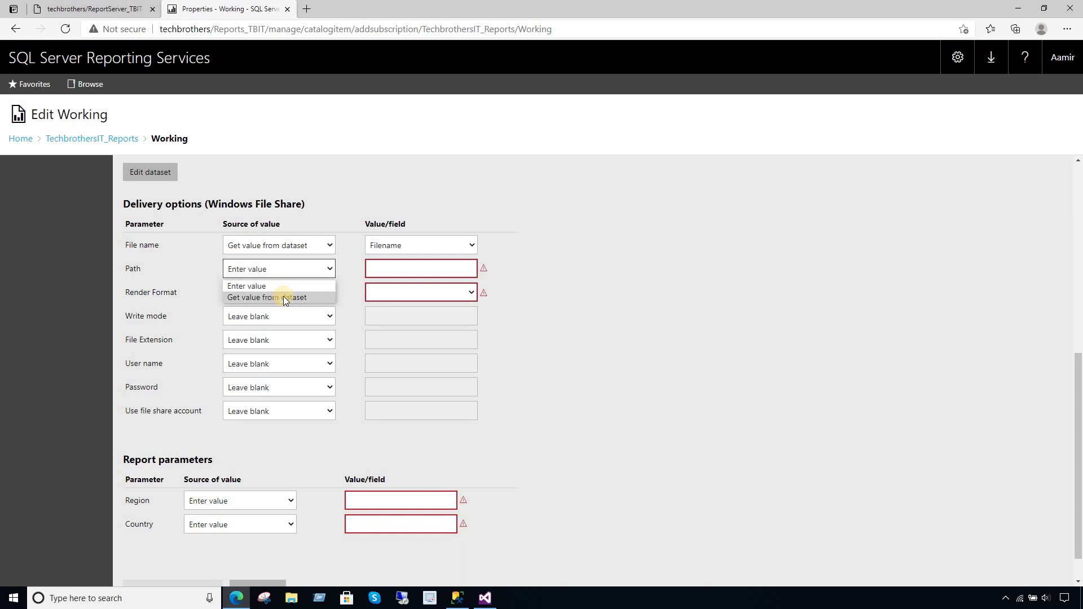
{"action": "left_click", "coordinate": [389, 270]}
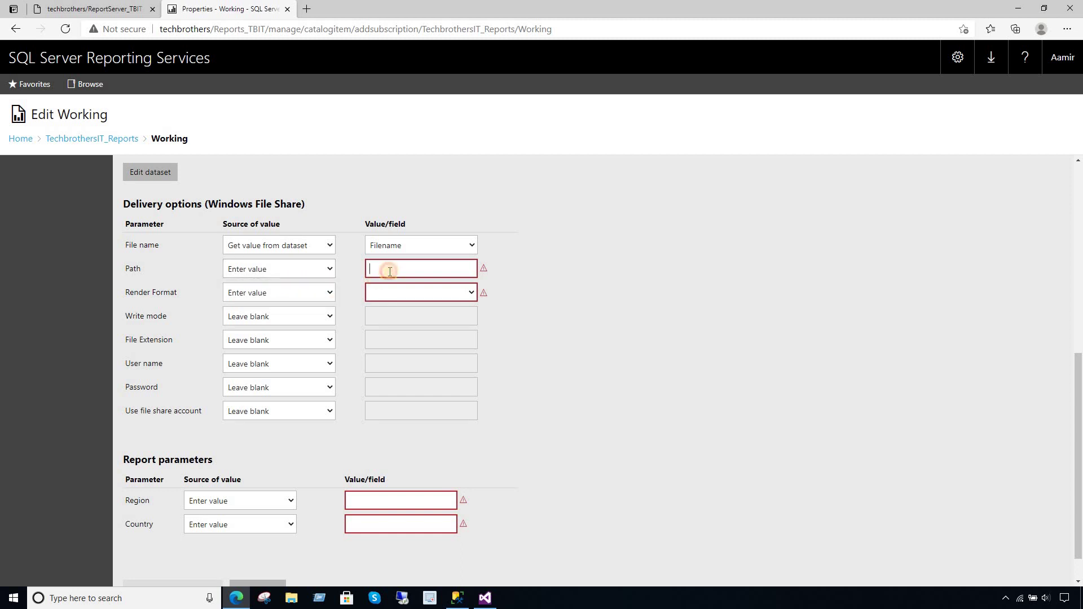
{"action": "left_click", "coordinate": [291, 599]}
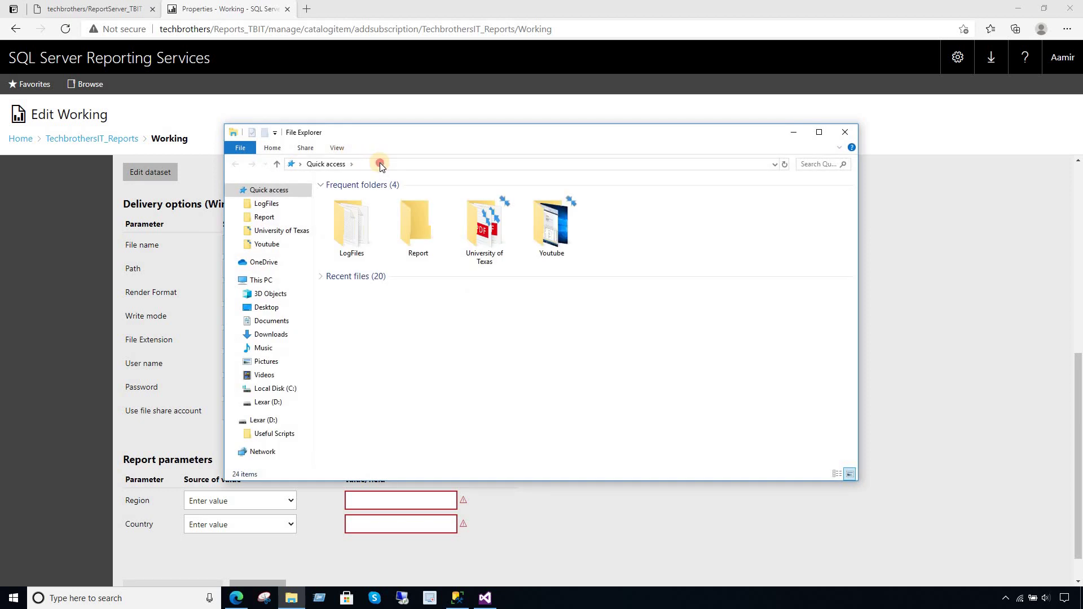
- Browse to the Report folder on the \\TECHBROTHERS\c$ network share
{"action": "left_click", "coordinate": [380, 164]}
{"action": "type", "text": "\\\\tecbrothers\\c$\\report"}
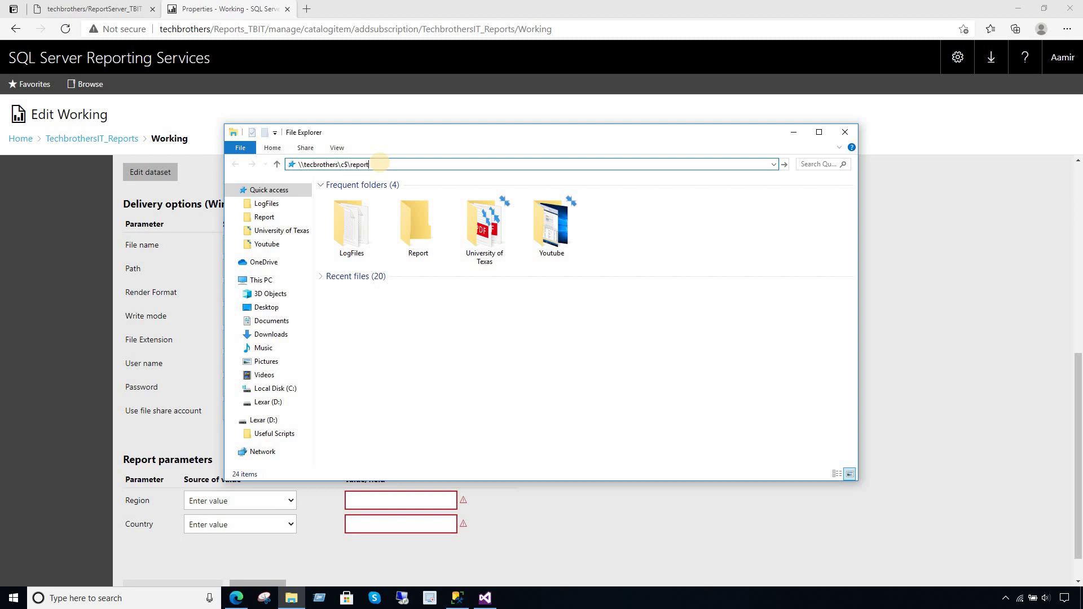
{"action": "key", "text": "ctrl+a"}
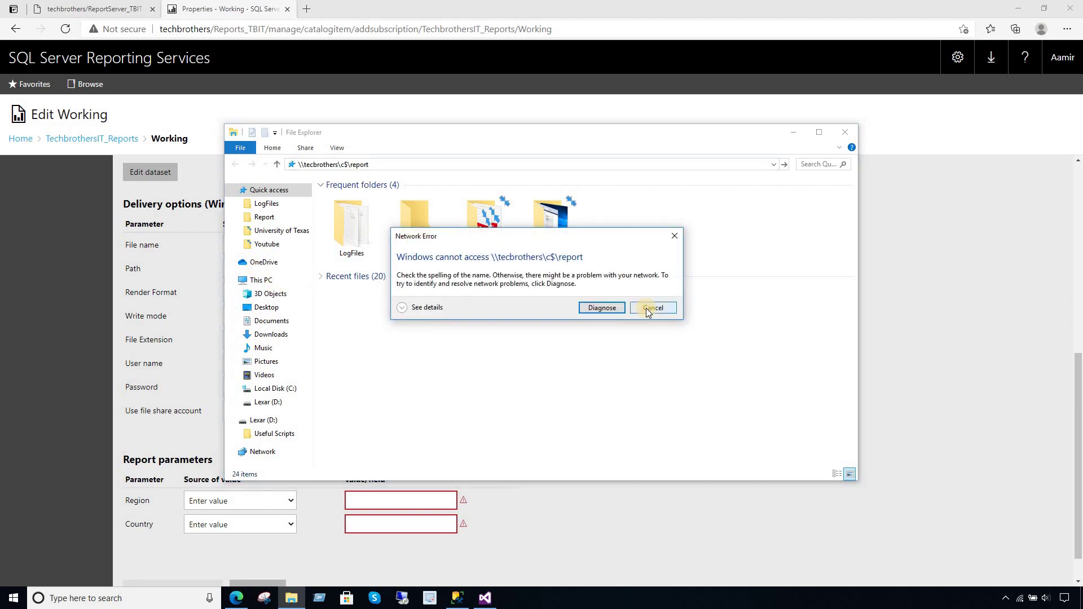
{"action": "left_click", "coordinate": [653, 308]}
{"action": "left_click", "coordinate": [261, 280]}
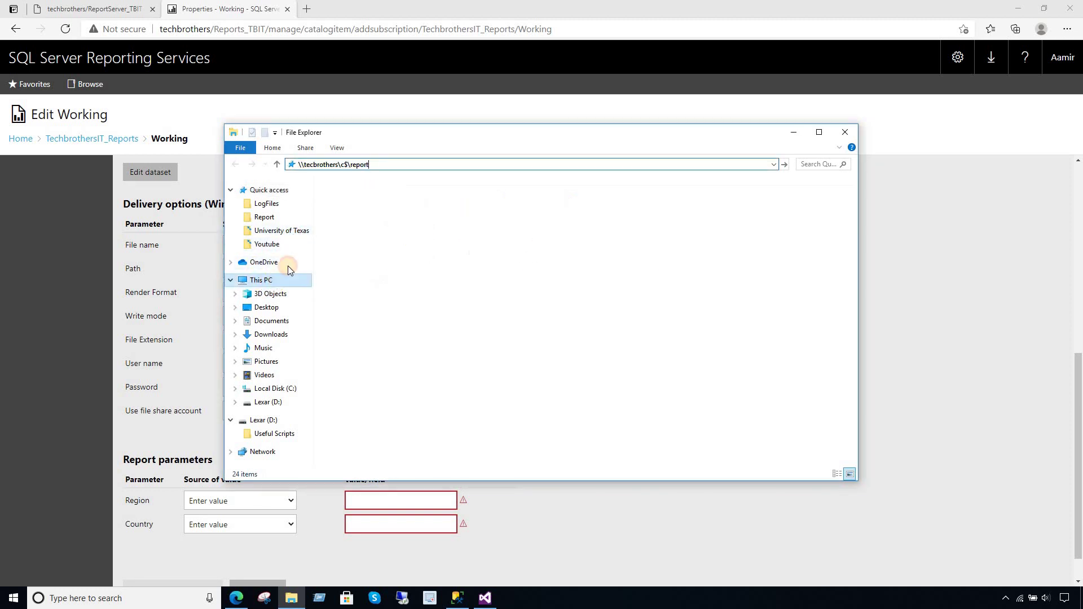
{"action": "left_click", "coordinate": [407, 166]}
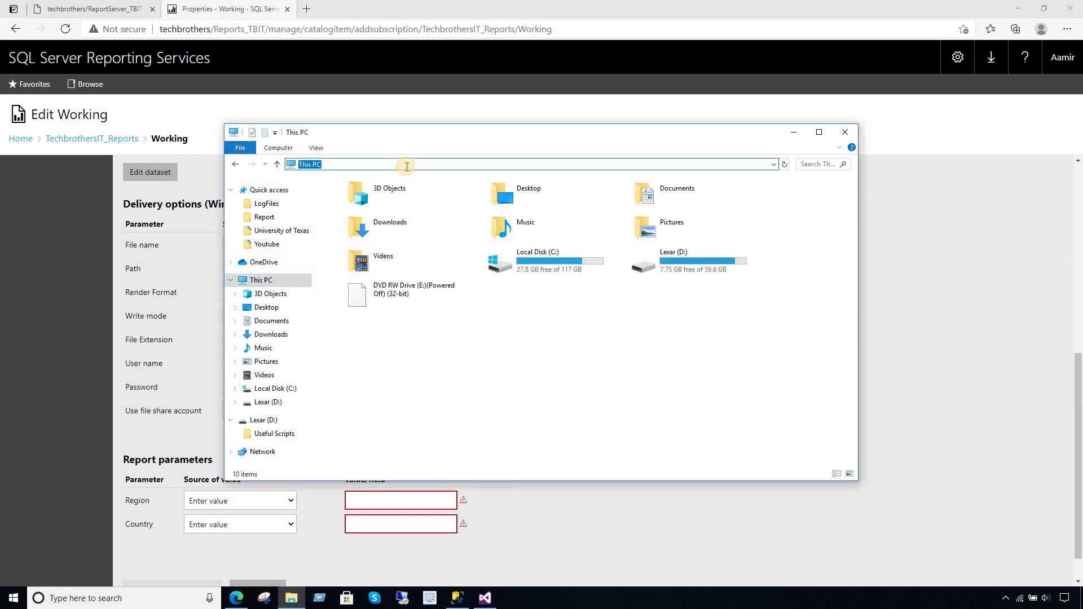
{"action": "type", "text": "\\\\"}
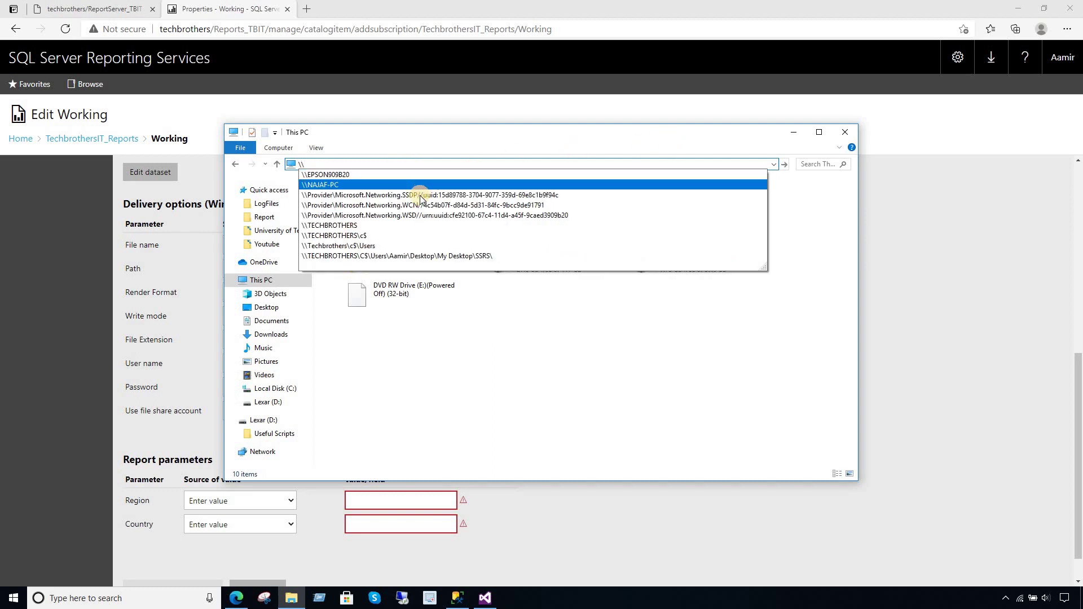
{"action": "left_click", "coordinate": [370, 236]}
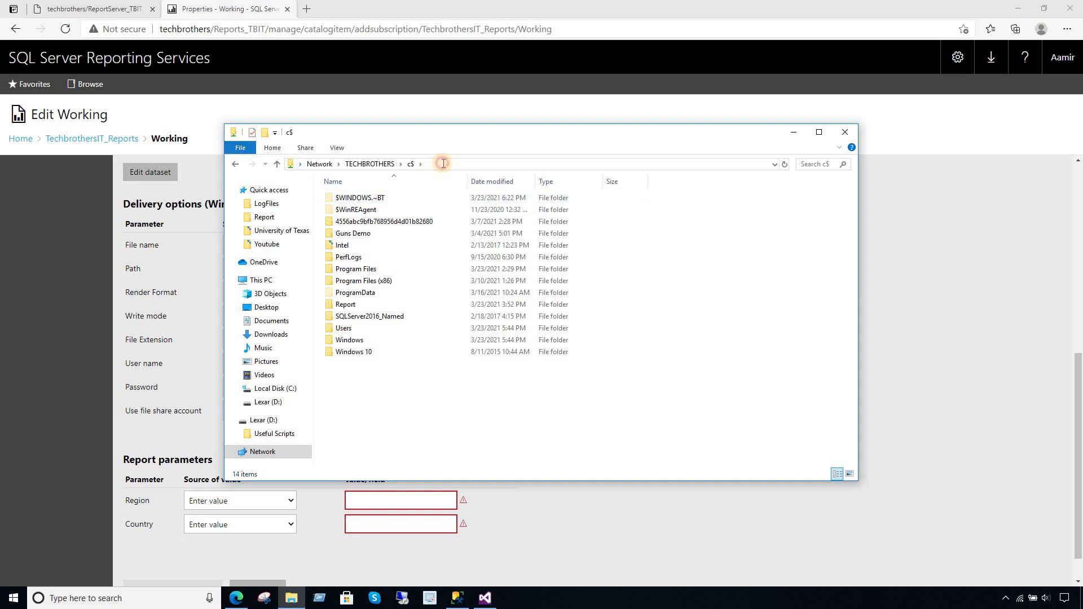
{"action": "double_click", "coordinate": [354, 304]}
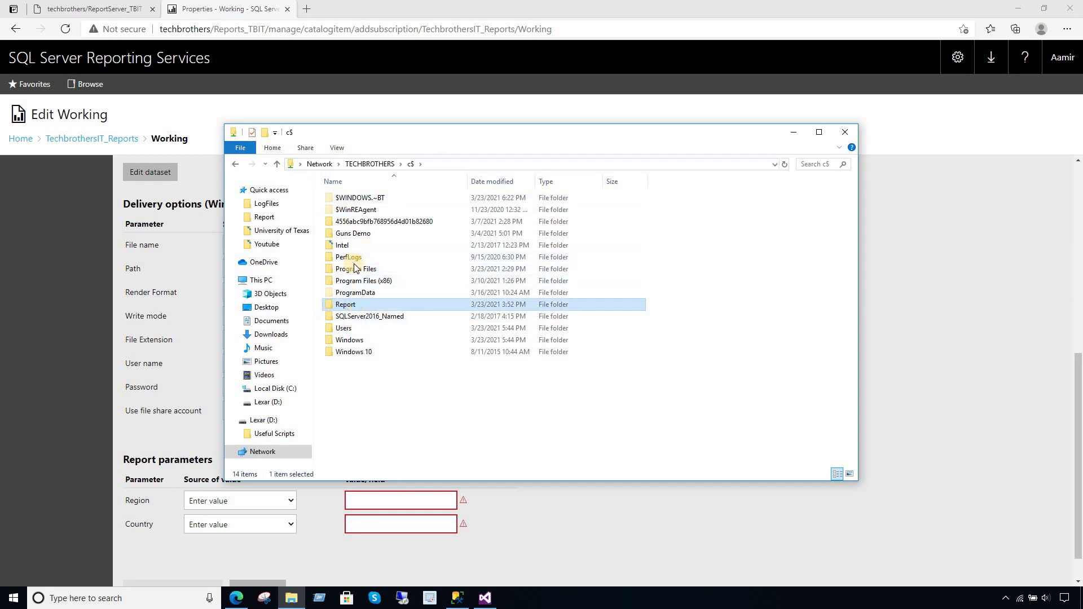
- Copy the Report folder's network path and open the folder's Properties
{"action": "left_click", "coordinate": [481, 163]}
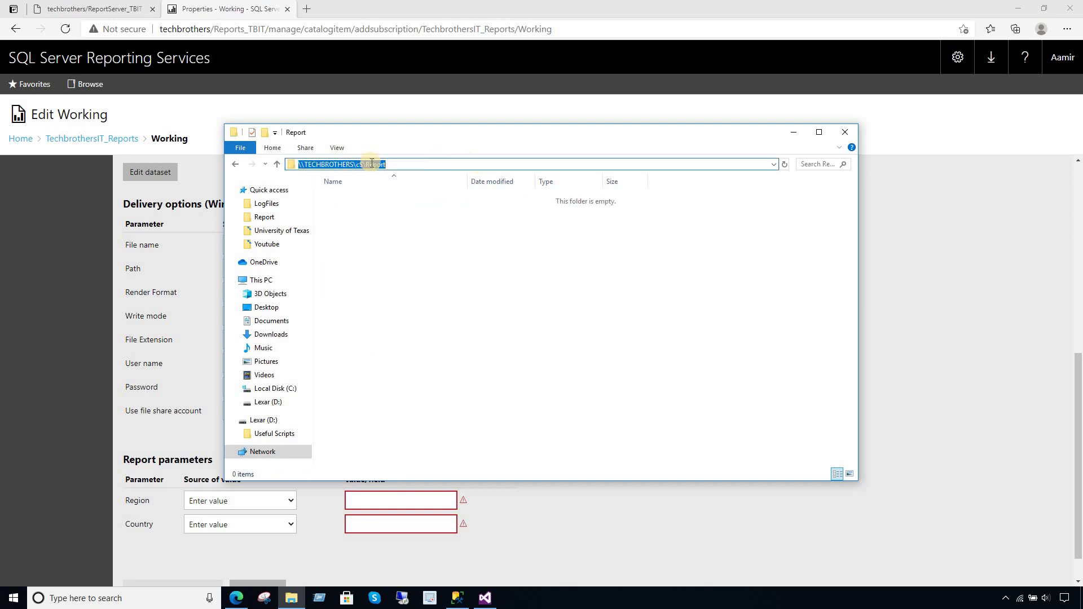
{"action": "right_click", "coordinate": [370, 164]}
{"action": "left_click", "coordinate": [396, 199]}
{"action": "right_click", "coordinate": [388, 225]}
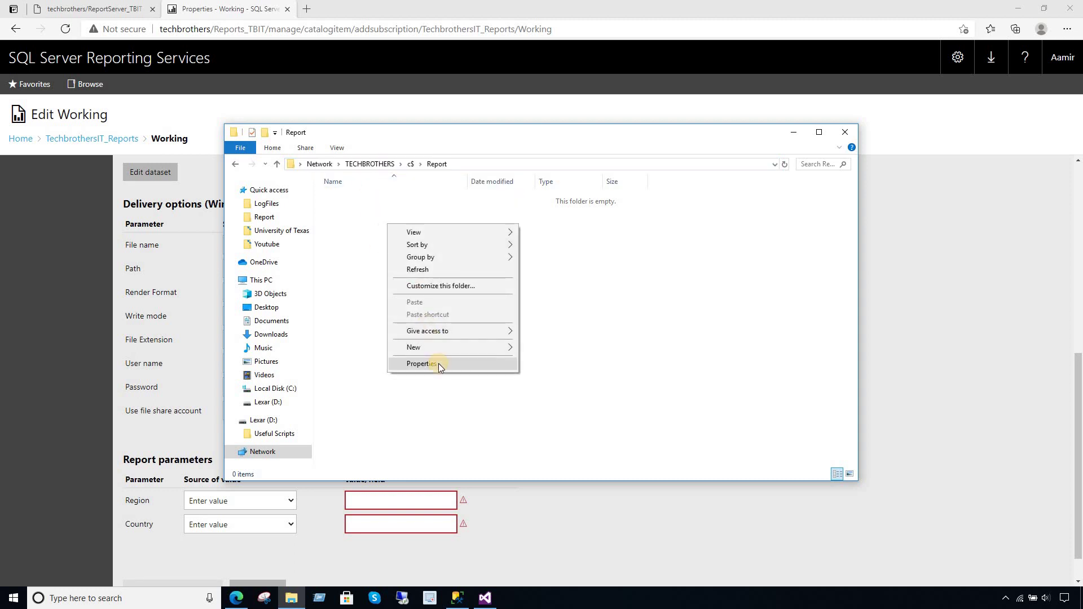
{"action": "left_click", "coordinate": [425, 363]}
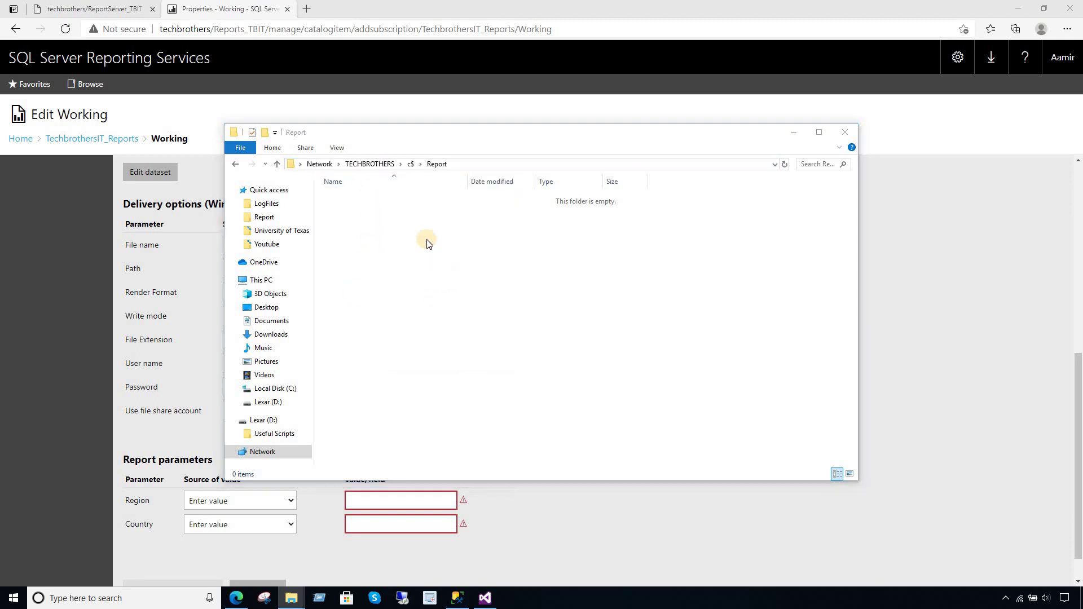
- Verify Report is shared as \\TECHBROTHERS\Report with Everyone at Read/Write, then close Properties
{"action": "left_click", "coordinate": [484, 195]}
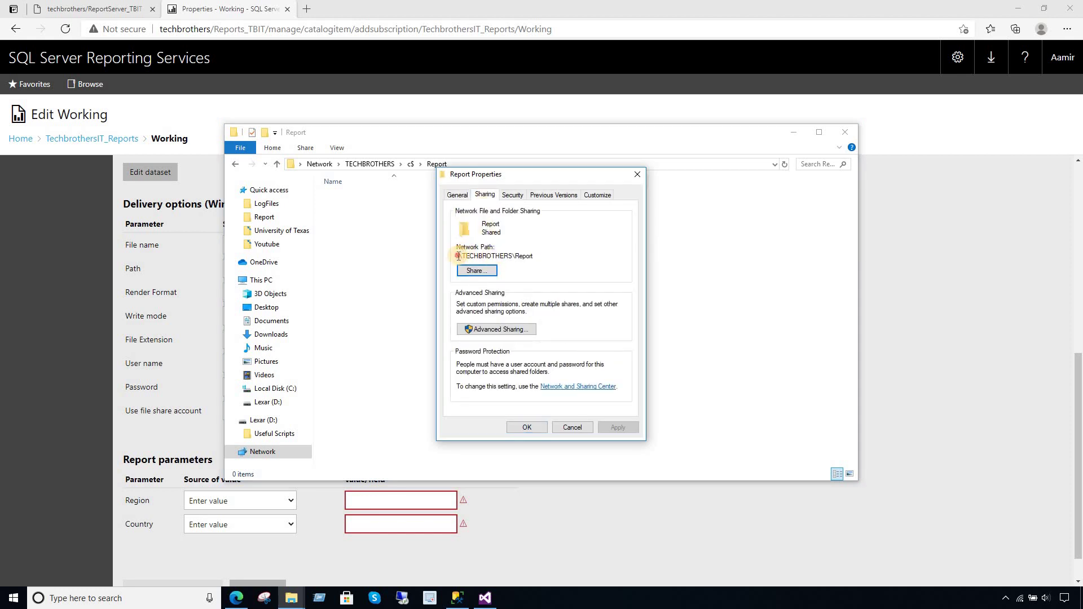
{"action": "left_click_drag", "start_coordinate": [458, 255], "coordinate": [546, 257]}
{"action": "left_click", "coordinate": [477, 271]}
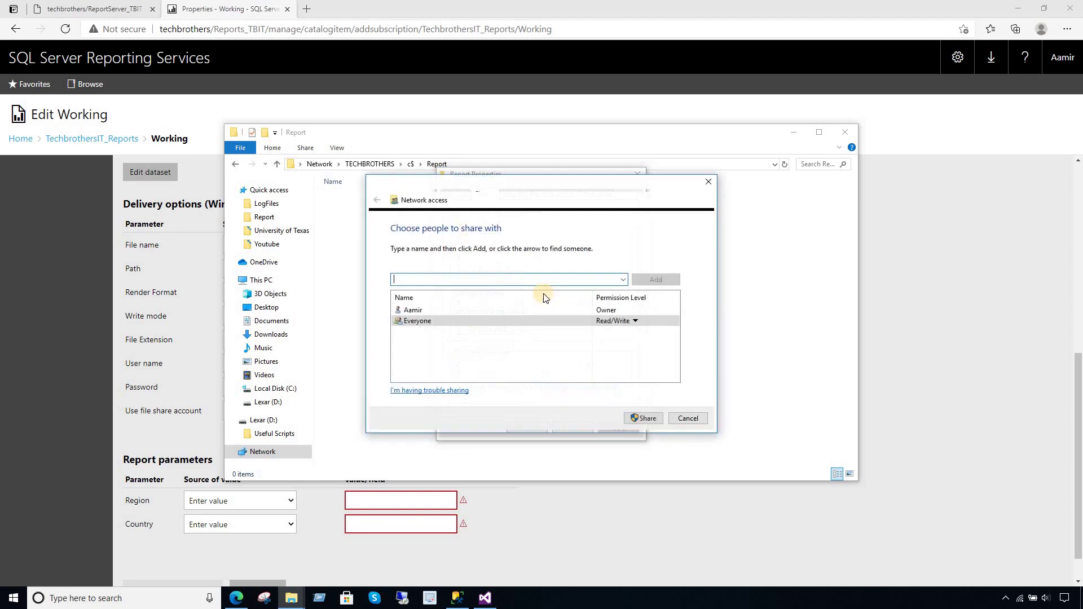
{"action": "left_click", "coordinate": [427, 310]}
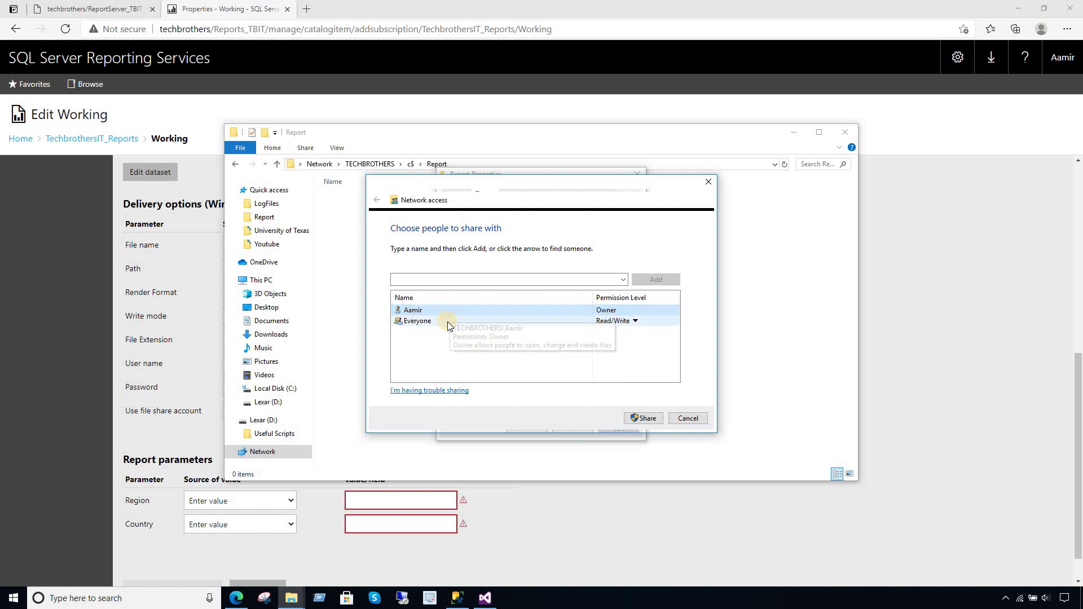
{"action": "left_click", "coordinate": [689, 419]}
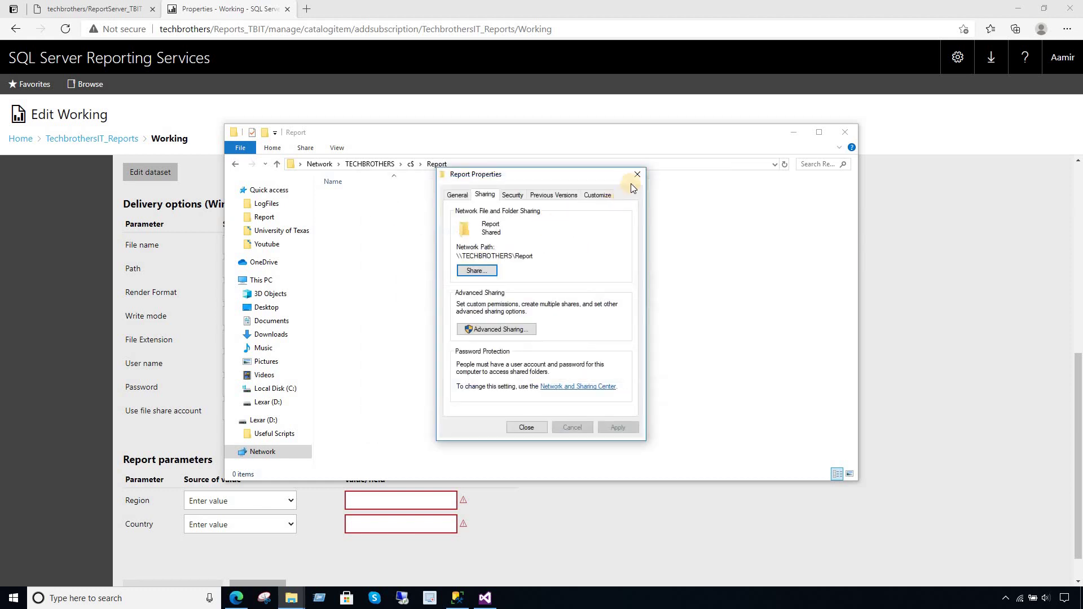
{"action": "key", "text": "Escape"}
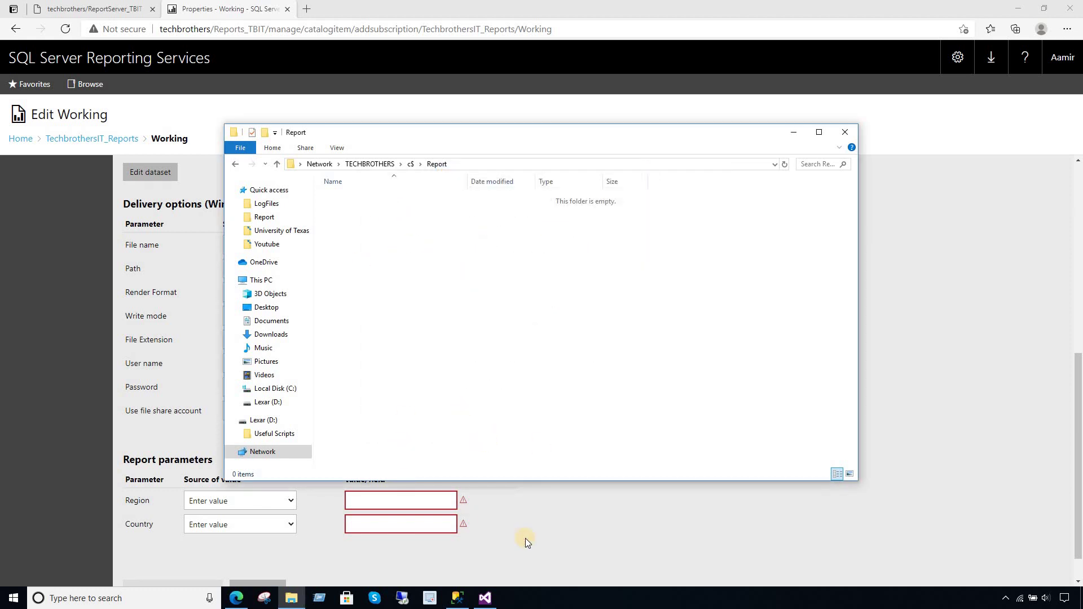
{"action": "left_click", "coordinate": [520, 536]}
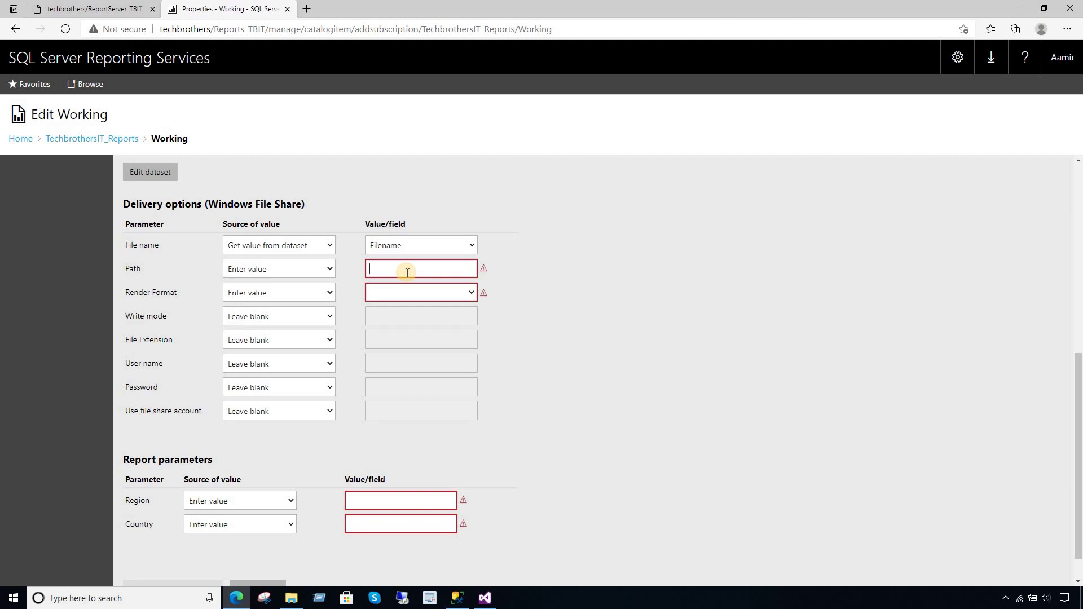
- Paste the share path into Path, choose PDF render format, Overwrite write mode, and a blank extension
{"action": "left_click", "coordinate": [407, 273]}
{"action": "key", "text": "ctrl+v"}
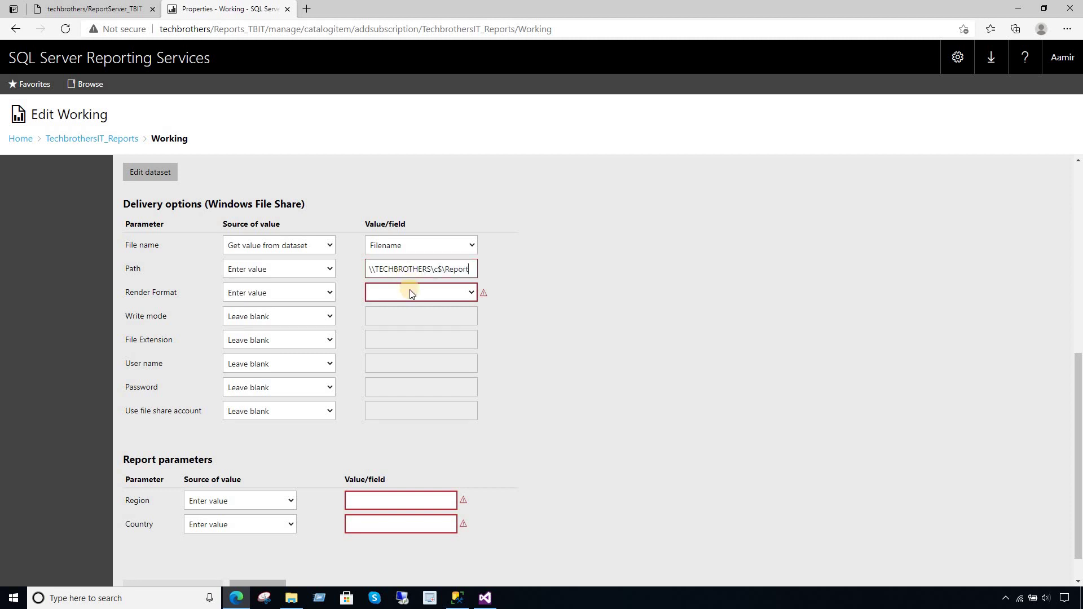
{"action": "left_click", "coordinate": [262, 293]}
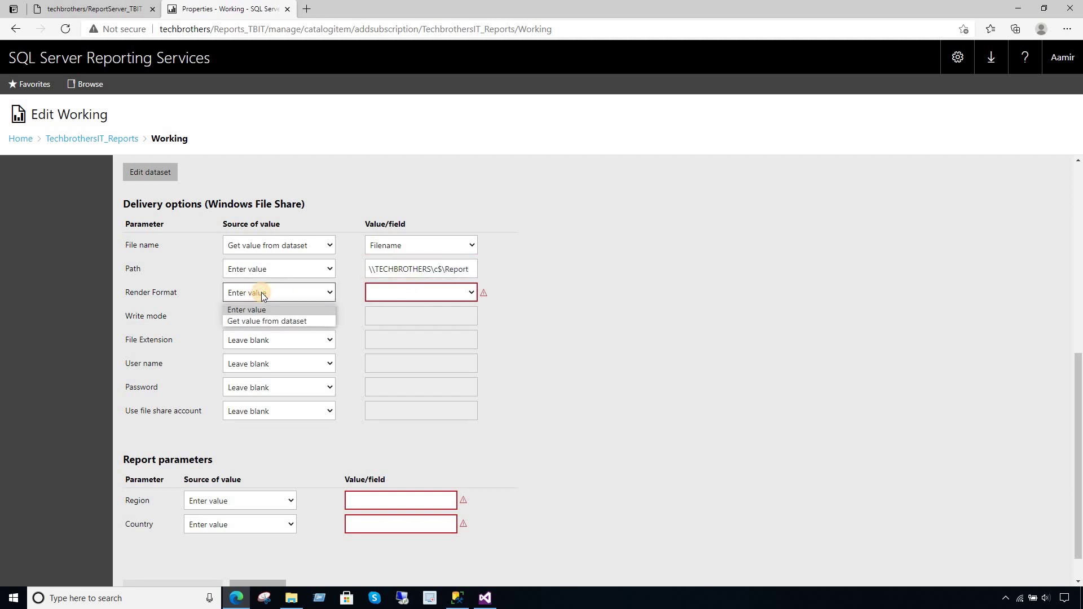
{"action": "left_click", "coordinate": [377, 291]}
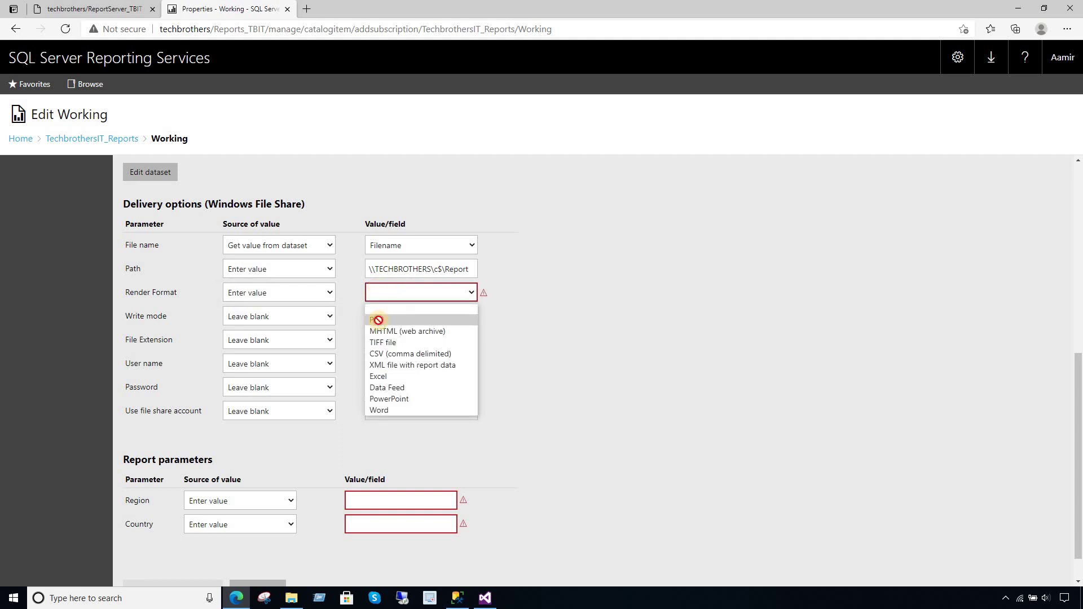
{"action": "left_click", "coordinate": [377, 314]}
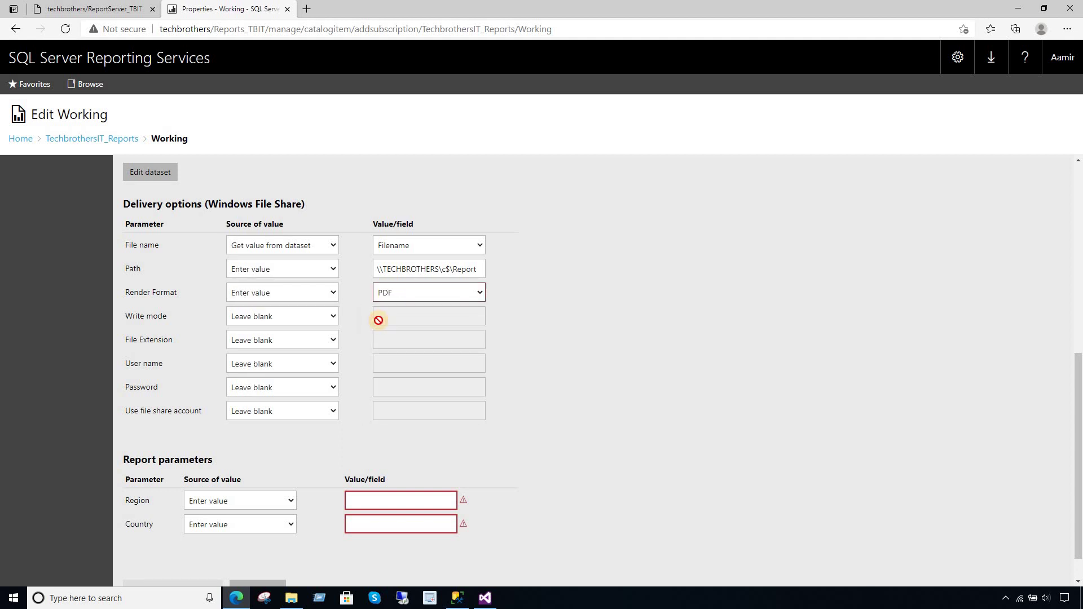
{"action": "left_click", "coordinate": [287, 318]}
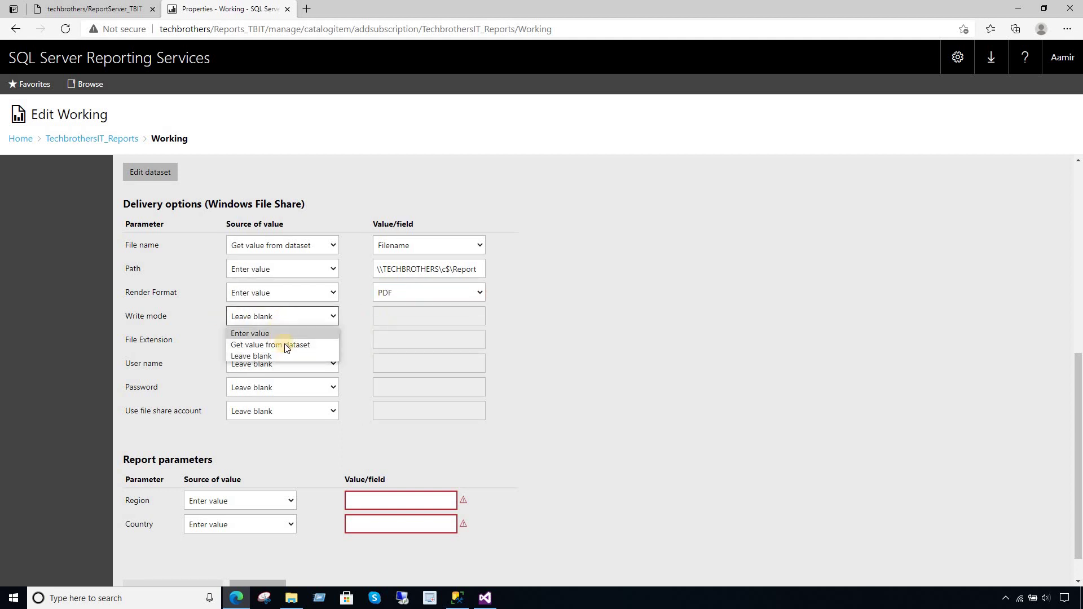
{"action": "left_click", "coordinate": [283, 334]}
{"action": "left_click", "coordinate": [419, 317]}
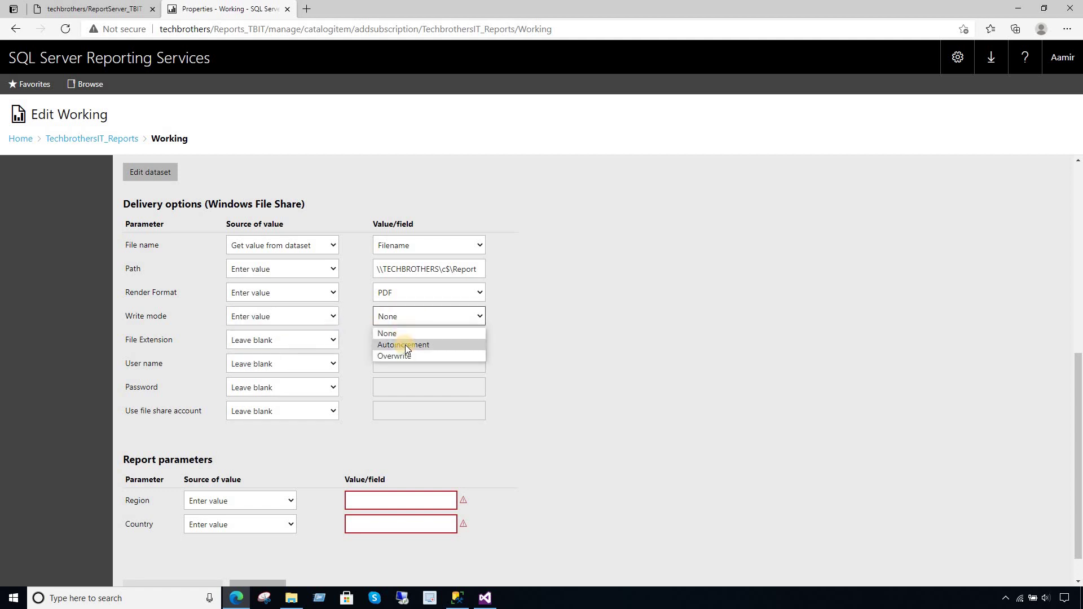
{"action": "left_click", "coordinate": [410, 357]}
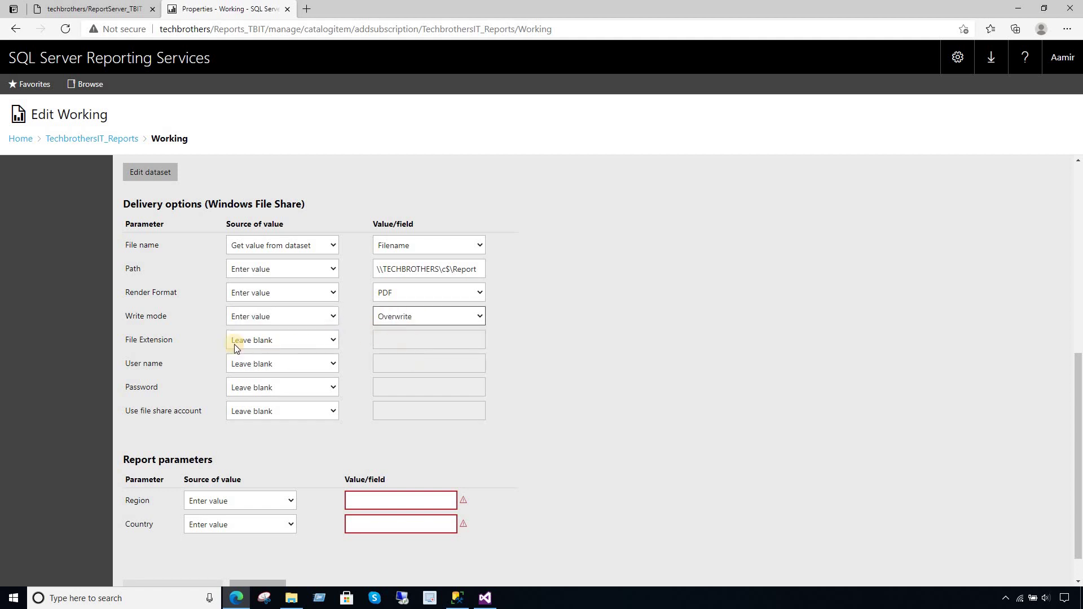
{"action": "left_click", "coordinate": [270, 338]}
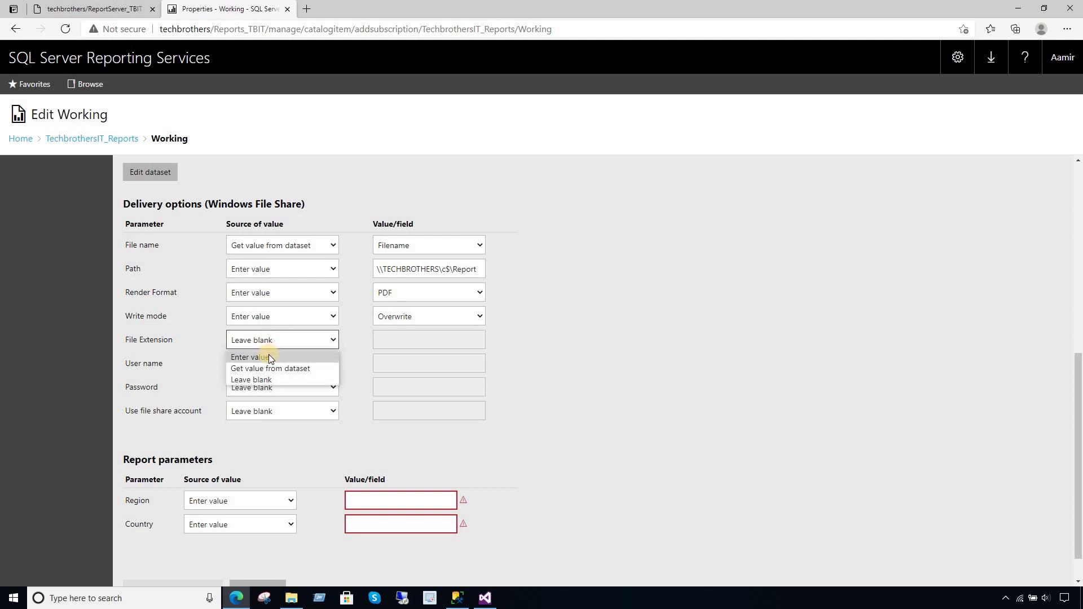
{"action": "left_click", "coordinate": [261, 341]}
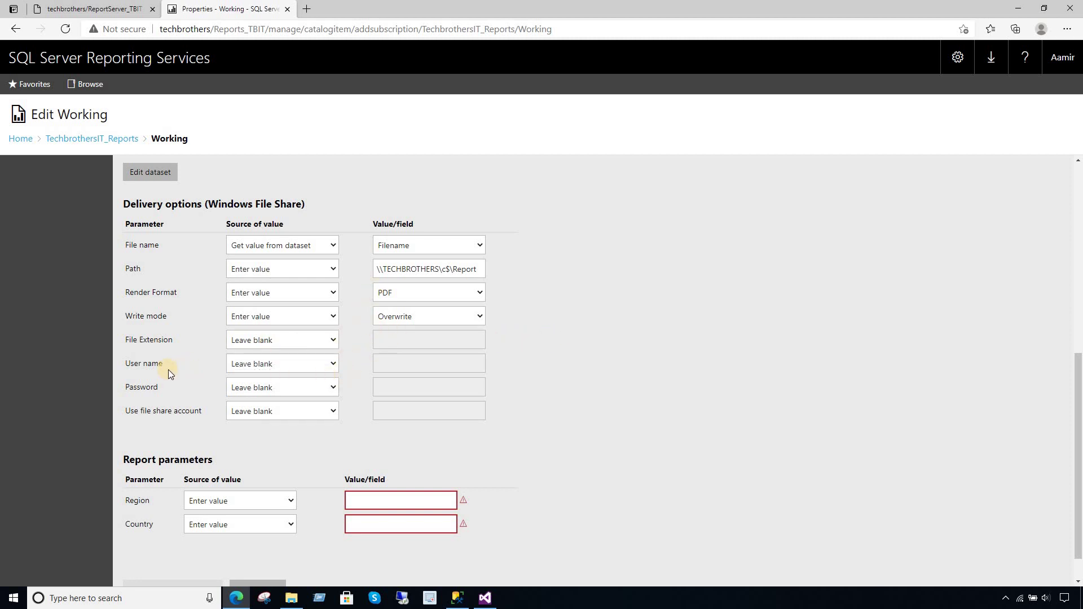
- Enter the file-share account's user name and password as fixed values
{"action": "left_click", "coordinate": [281, 365]}
{"action": "left_click", "coordinate": [267, 378]}
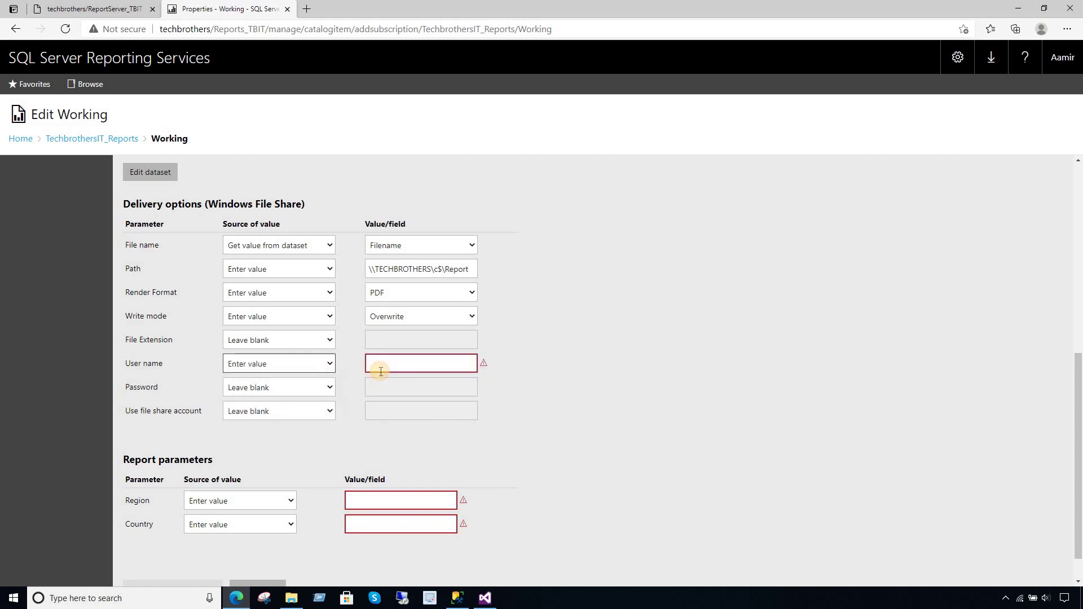
{"action": "left_click", "coordinate": [401, 365]}
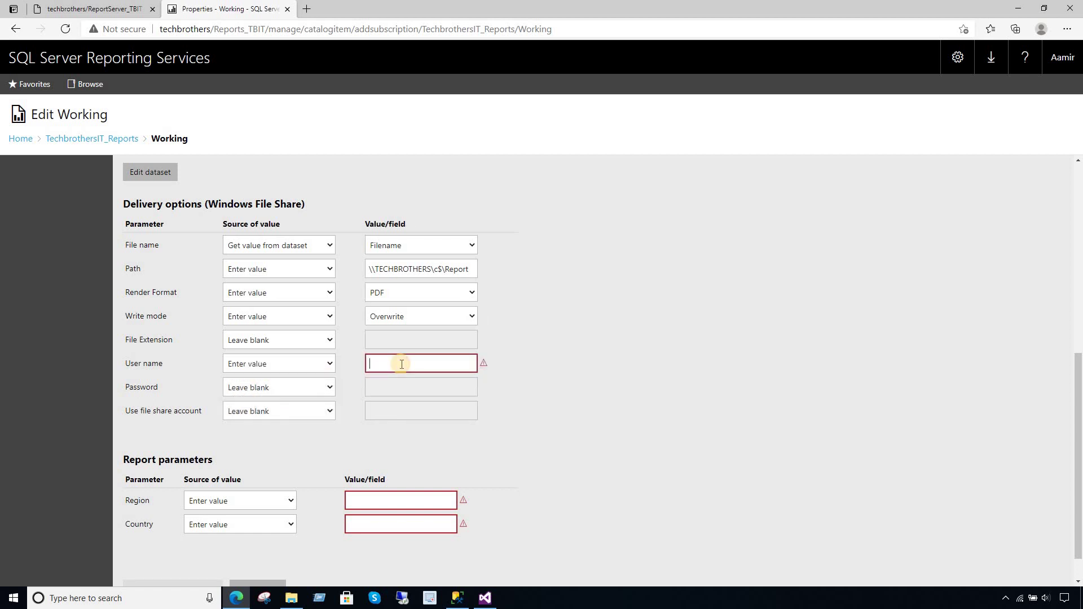
{"action": "type", "text": "Te"}
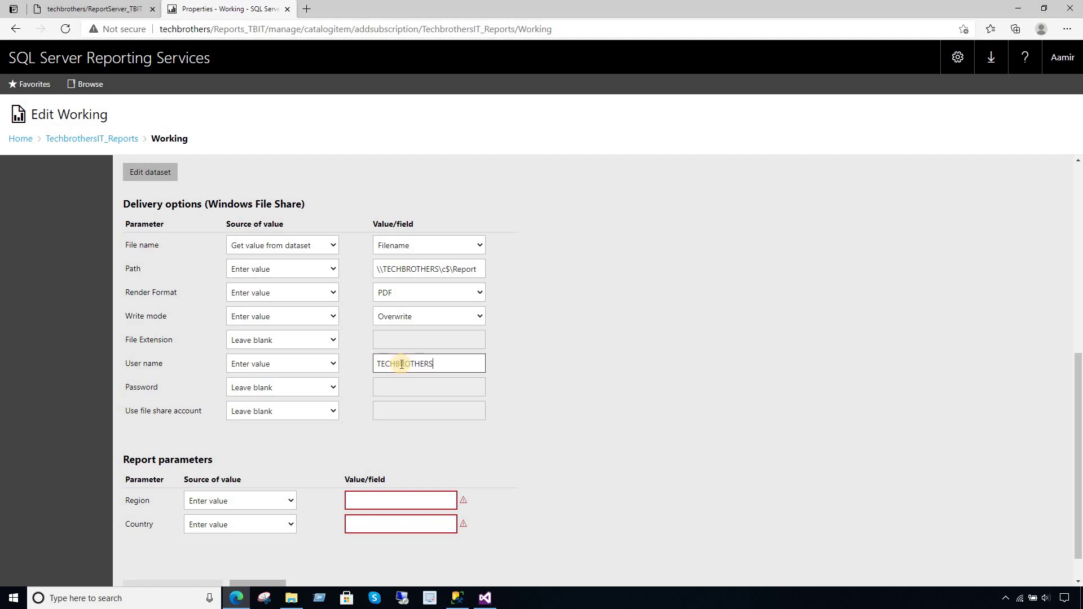
{"action": "left_click", "coordinate": [303, 388]}
{"action": "left_click", "coordinate": [283, 404]}
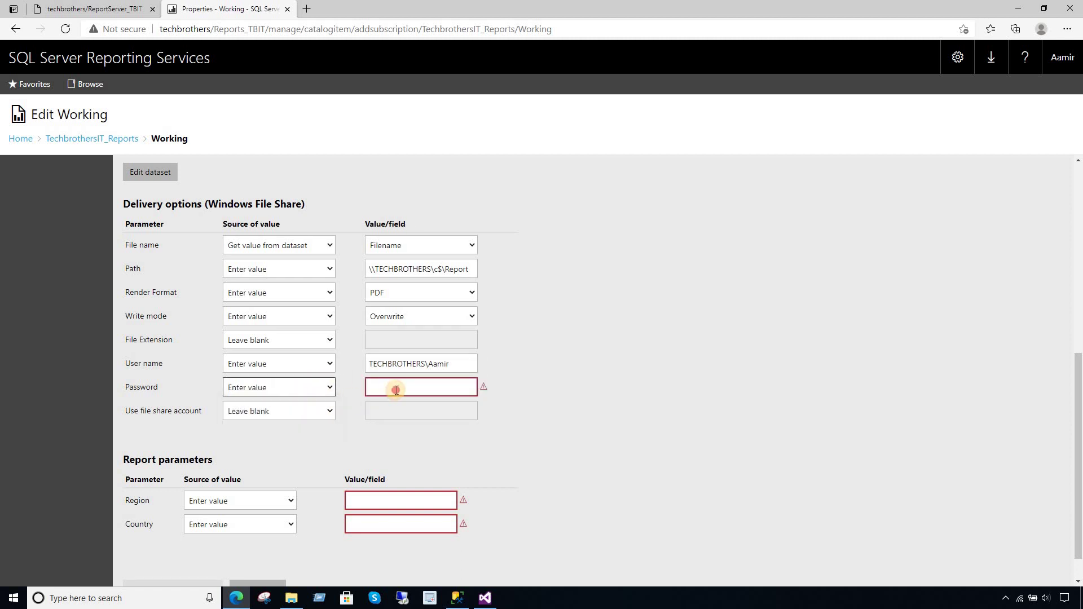
{"action": "left_click", "coordinate": [396, 389]}
{"action": "type", "text": "p"}
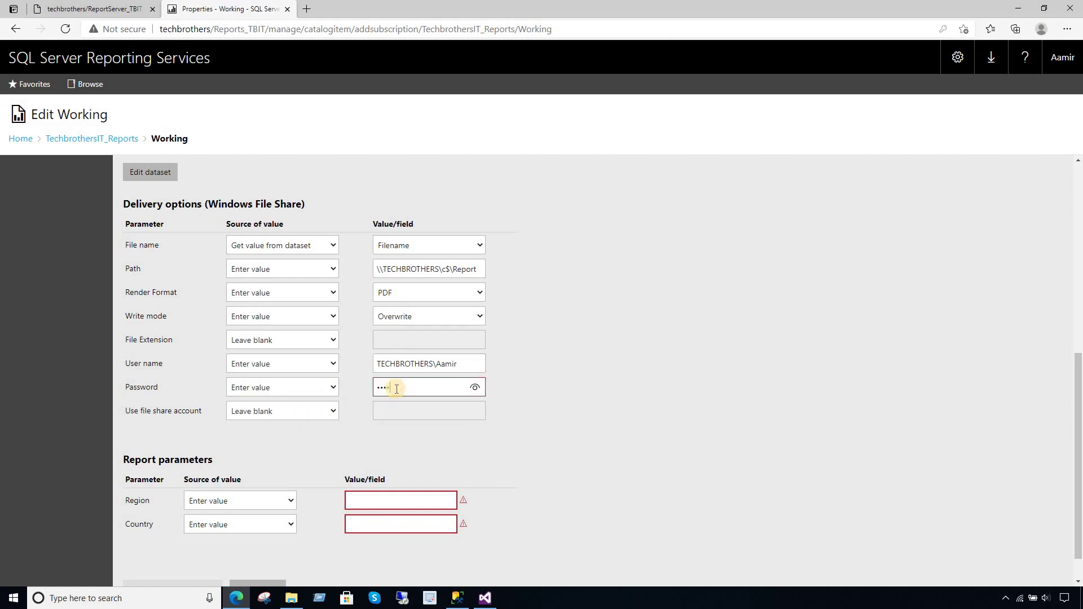
{"action": "left_click", "coordinate": [503, 439]}
- Map the Region and Country parameters to the dataset's Region and Country fields
{"action": "left_click", "coordinate": [252, 501]}
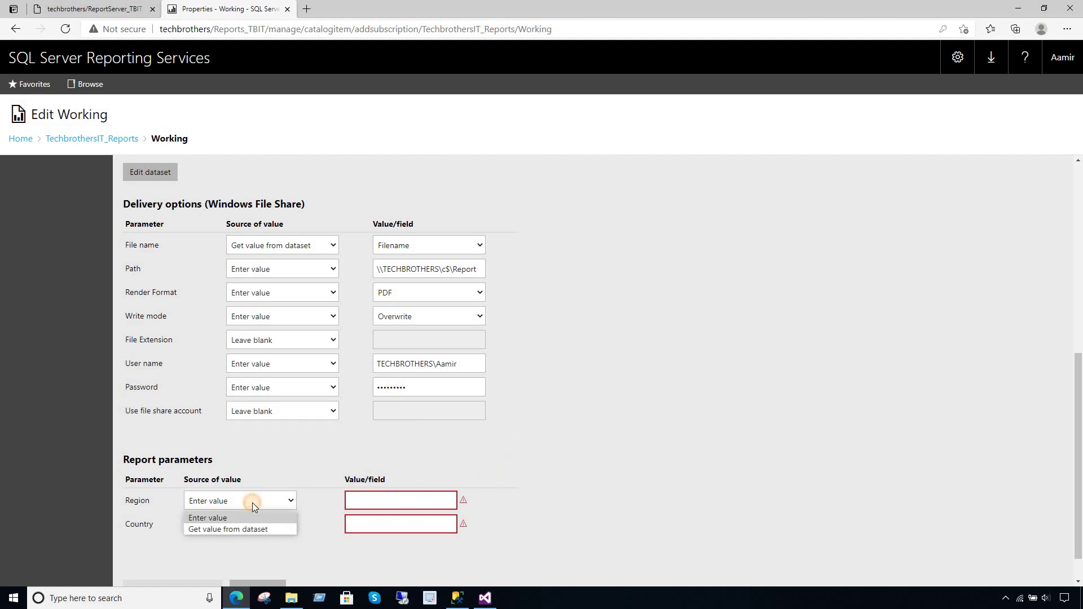
{"action": "left_click", "coordinate": [235, 526]}
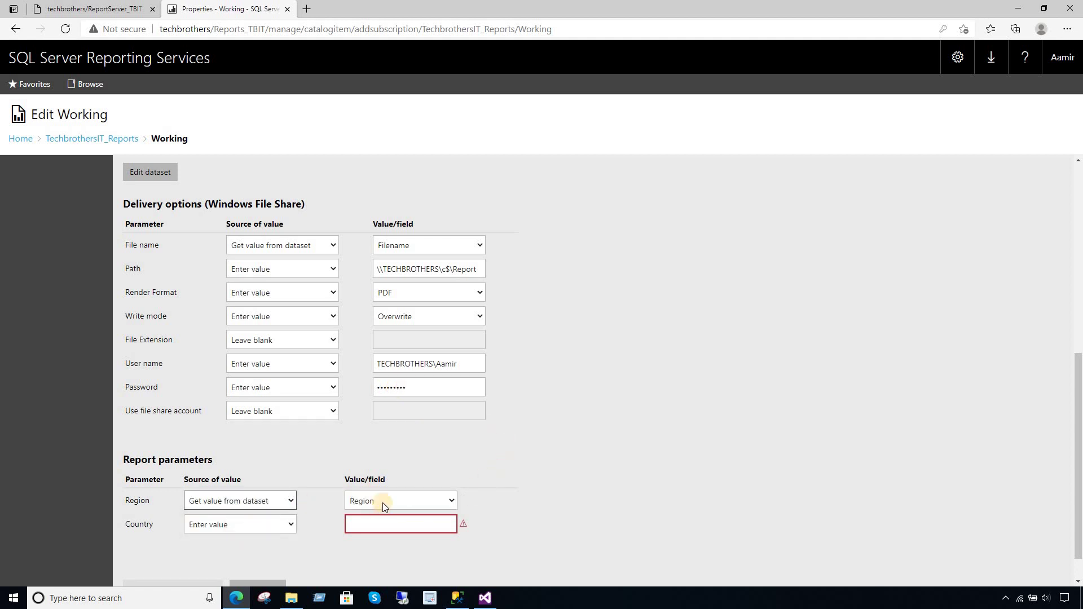
{"action": "left_click", "coordinate": [262, 530]}
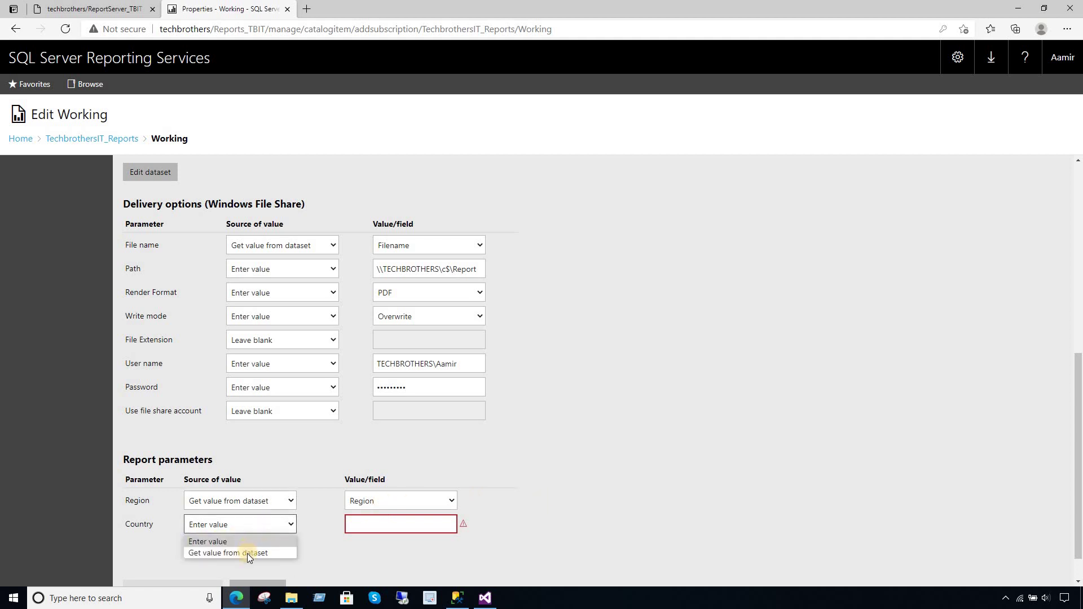
{"action": "left_click", "coordinate": [247, 553]}
{"action": "left_click", "coordinate": [394, 525]}
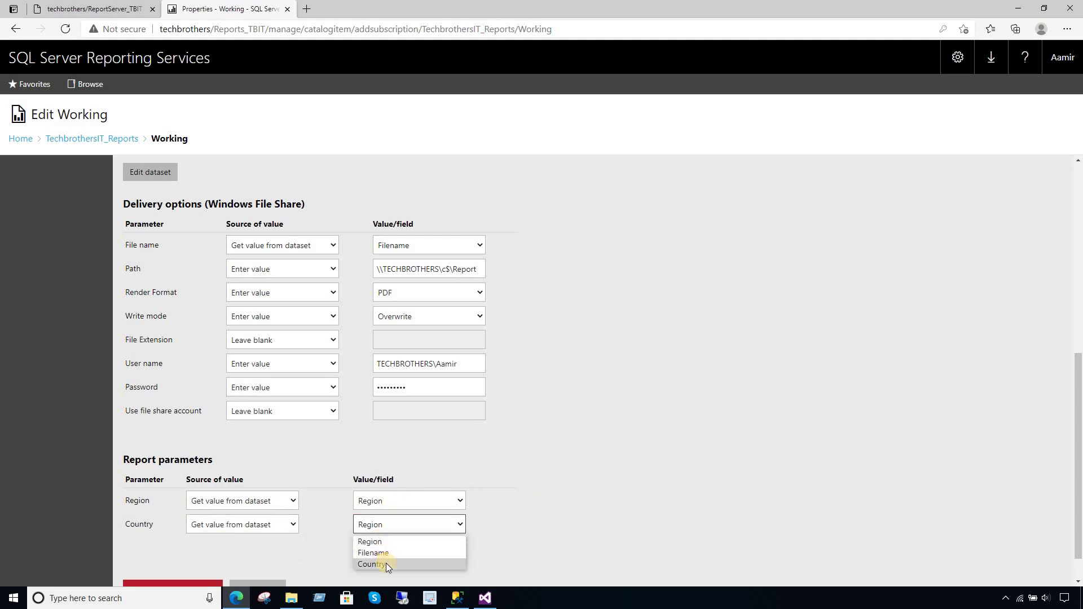
{"action": "left_click", "coordinate": [386, 563]}
- Create the data-driven subscription, then select SQL Server Agent in Management Studio
{"action": "scroll", "coordinate": [931, 409], "scroll_direction": "down", "scroll_amount": 1}
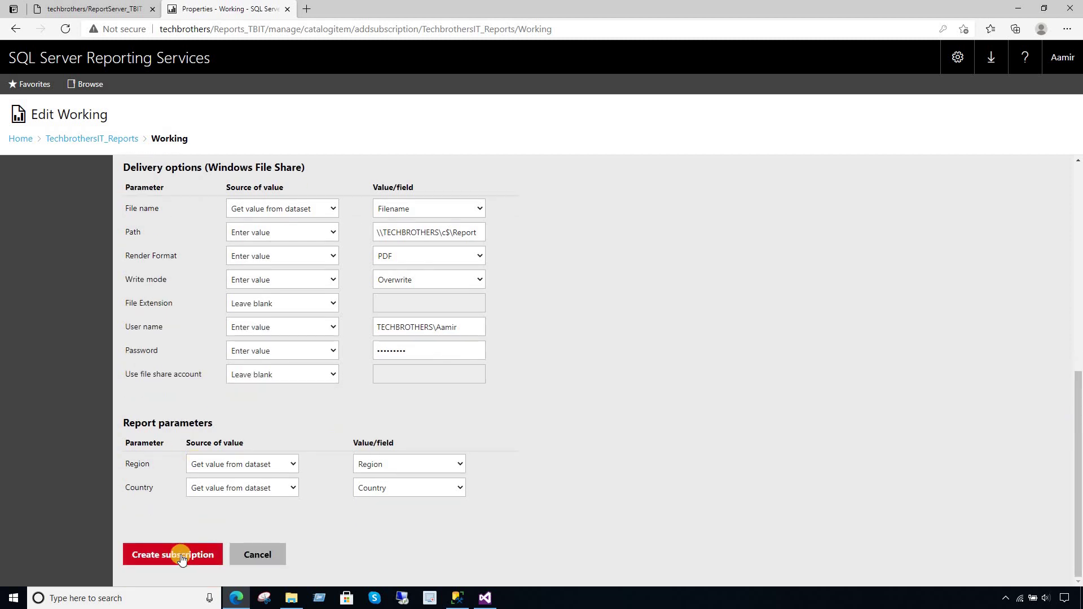
{"action": "left_click", "coordinate": [181, 559]}
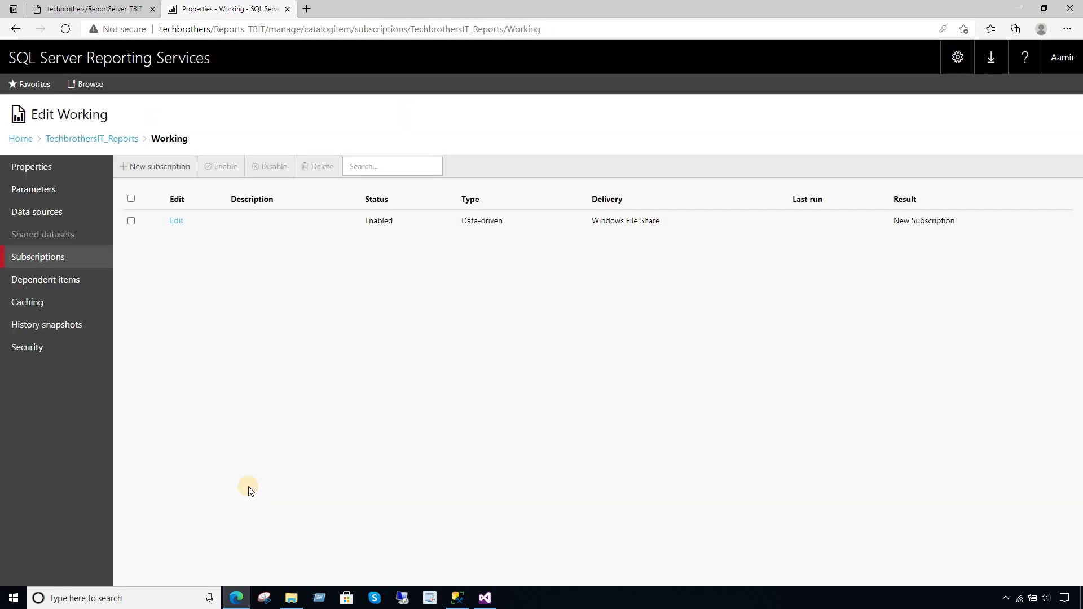
{"action": "left_click", "coordinate": [458, 598]}
{"action": "left_click", "coordinate": [57, 339]}
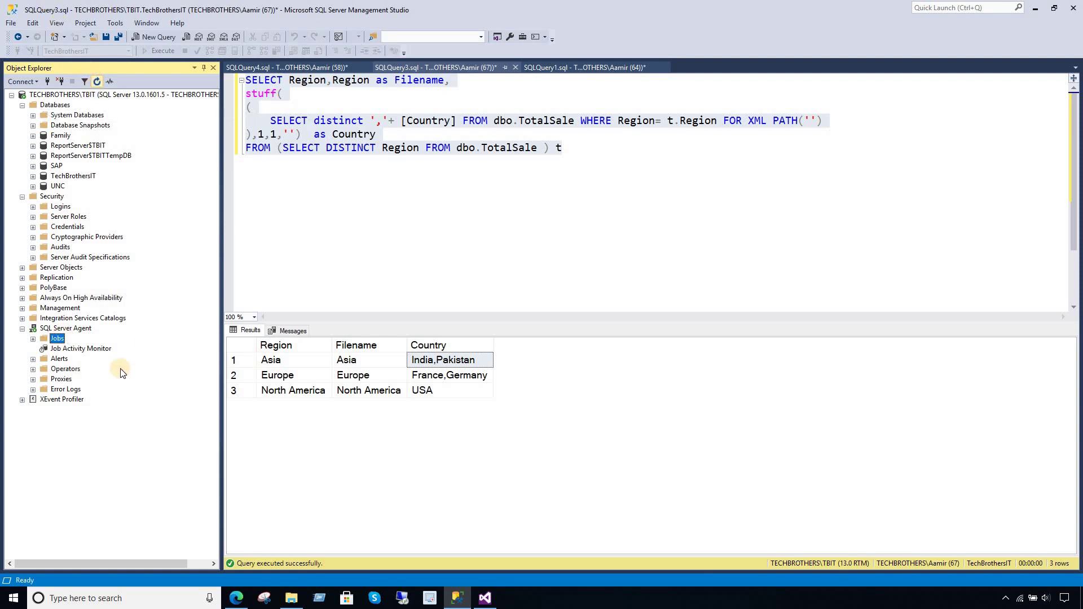
- Run the Working subscription's agent job under Jobs with Start Job at Step
{"action": "left_click", "coordinate": [33, 338]}
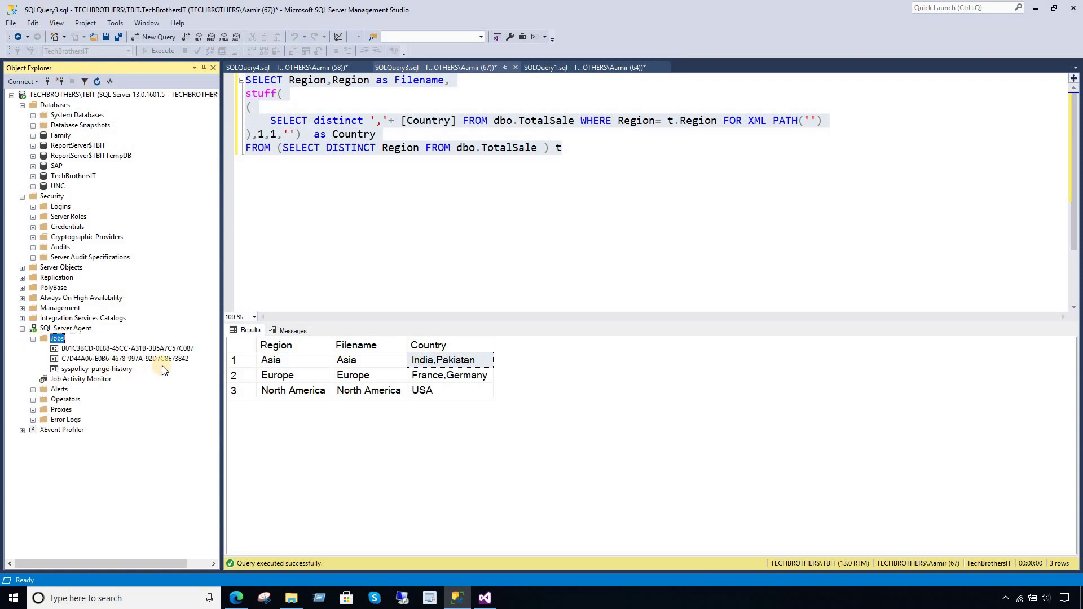
{"action": "left_click", "coordinate": [148, 361]}
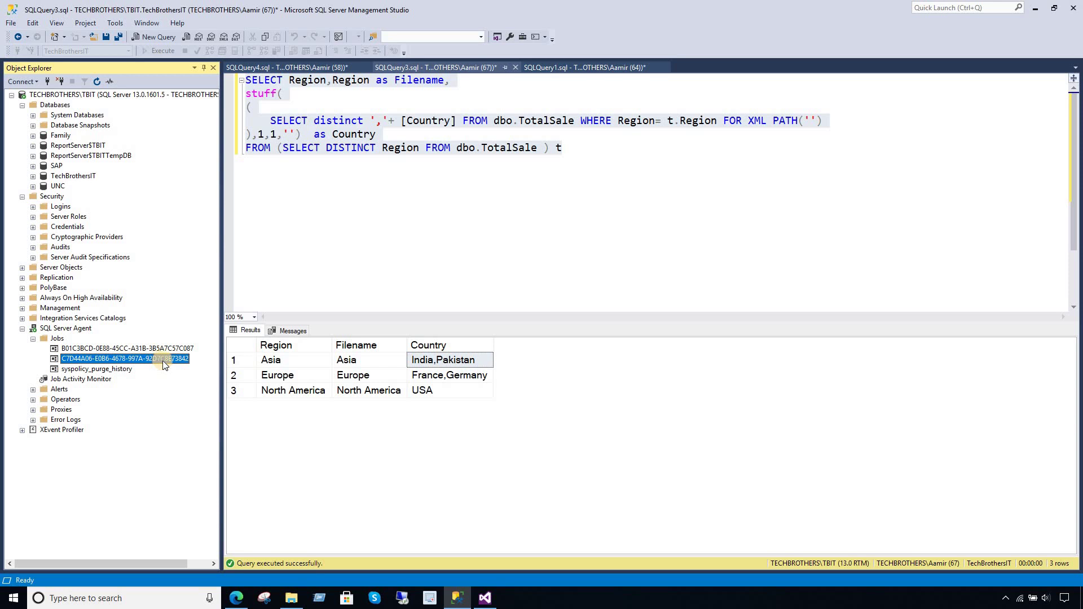
{"action": "left_click", "coordinate": [136, 351]}
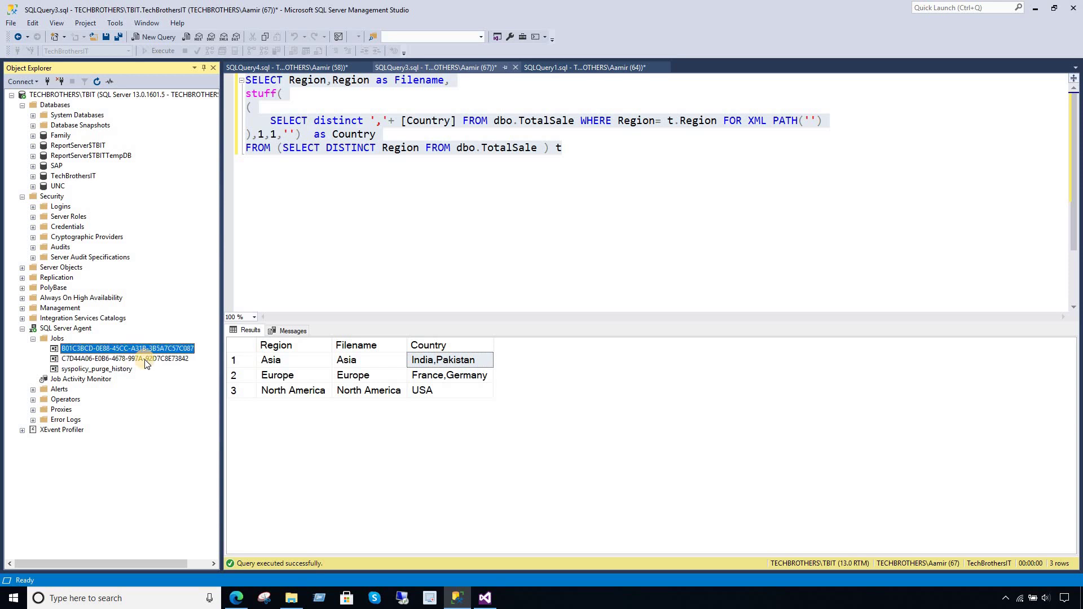
{"action": "left_click", "coordinate": [148, 361]}
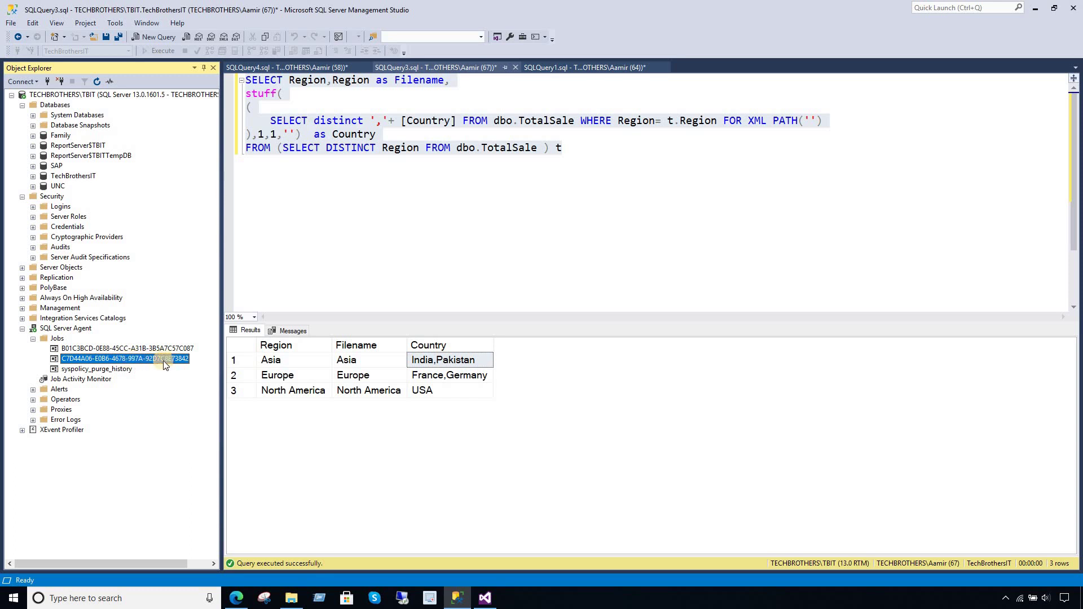
{"action": "right_click", "coordinate": [167, 364]}
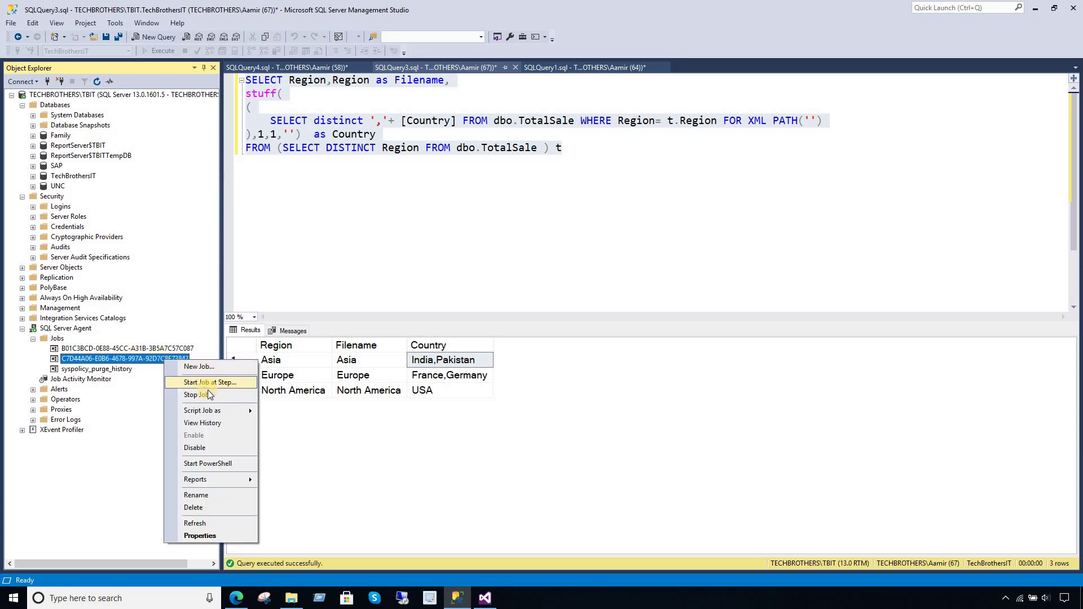
{"action": "left_click", "coordinate": [249, 391]}
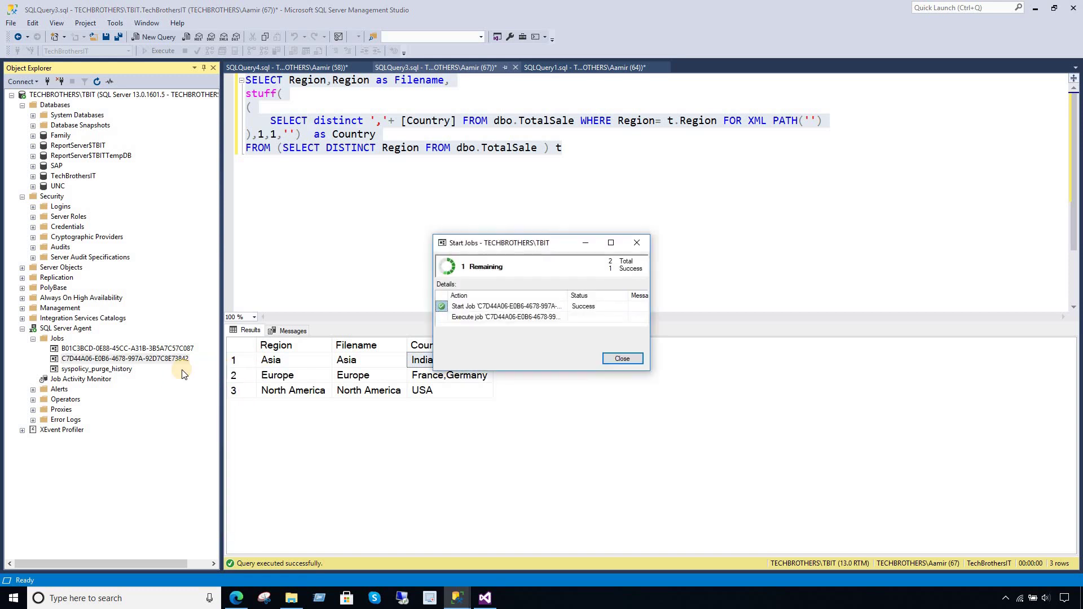
{"action": "left_click", "coordinate": [237, 598]}
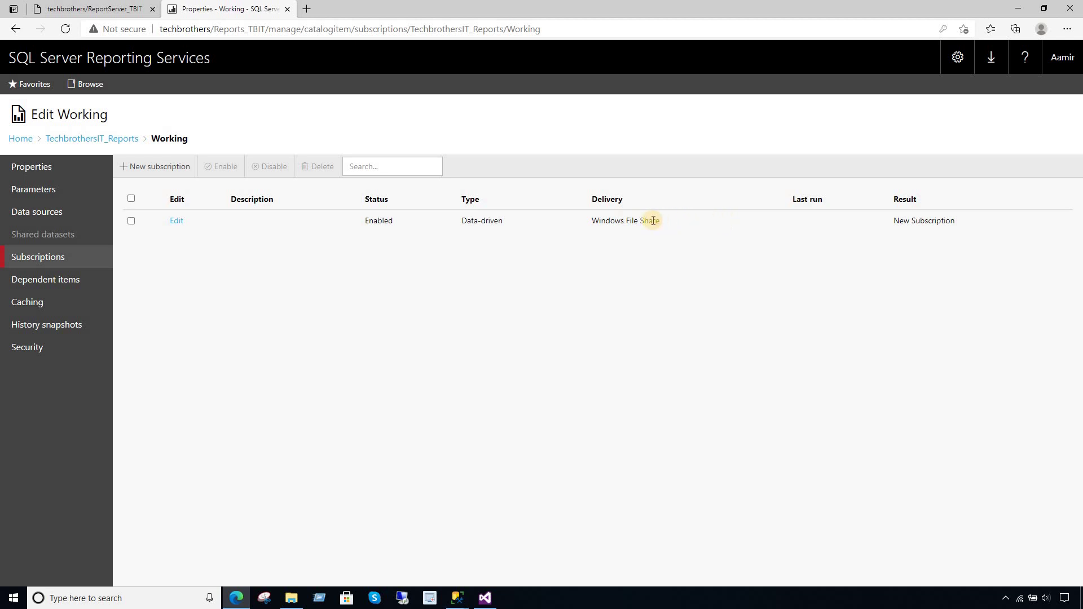
- Refresh the Subscriptions page until the last run shows Processing: 0 of 3 processed, 0 errors
{"action": "left_click", "coordinate": [66, 28]}
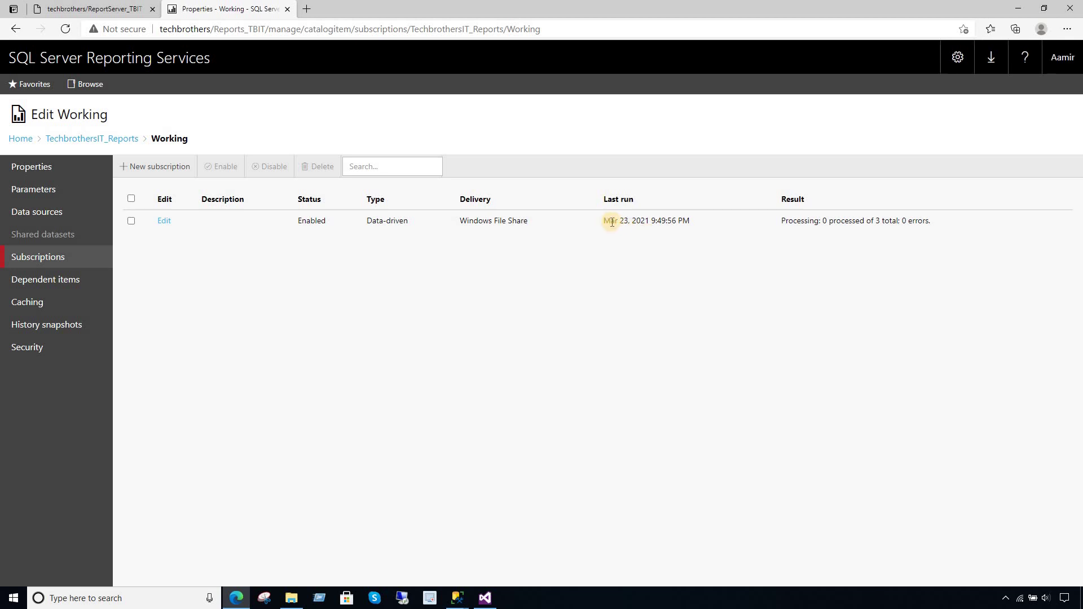
{"action": "left_click_drag", "start_coordinate": [602, 221], "coordinate": [709, 225]}
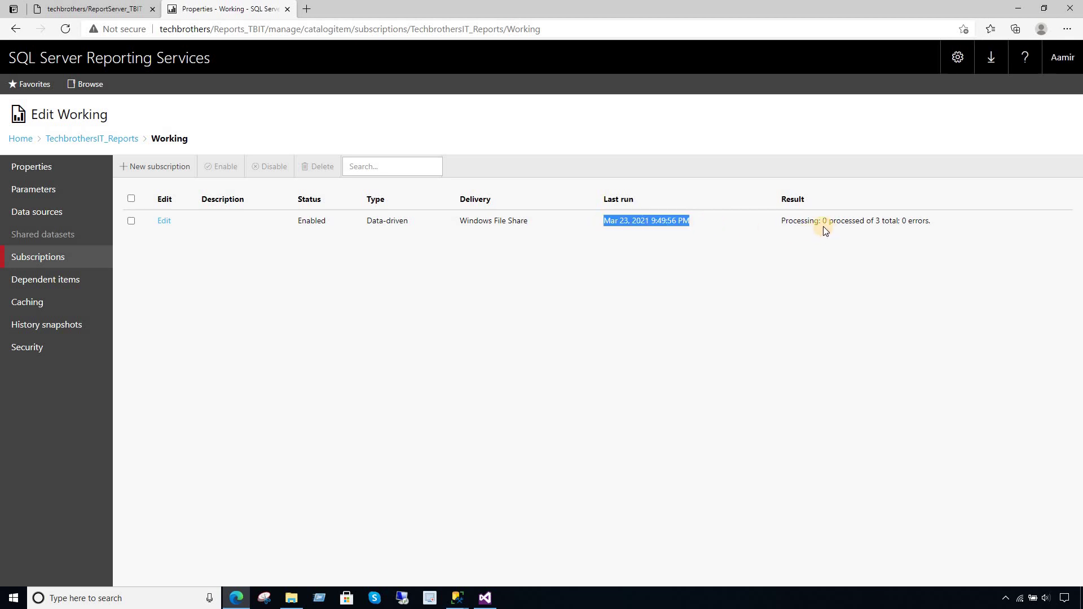
{"action": "left_click", "coordinate": [838, 221]}
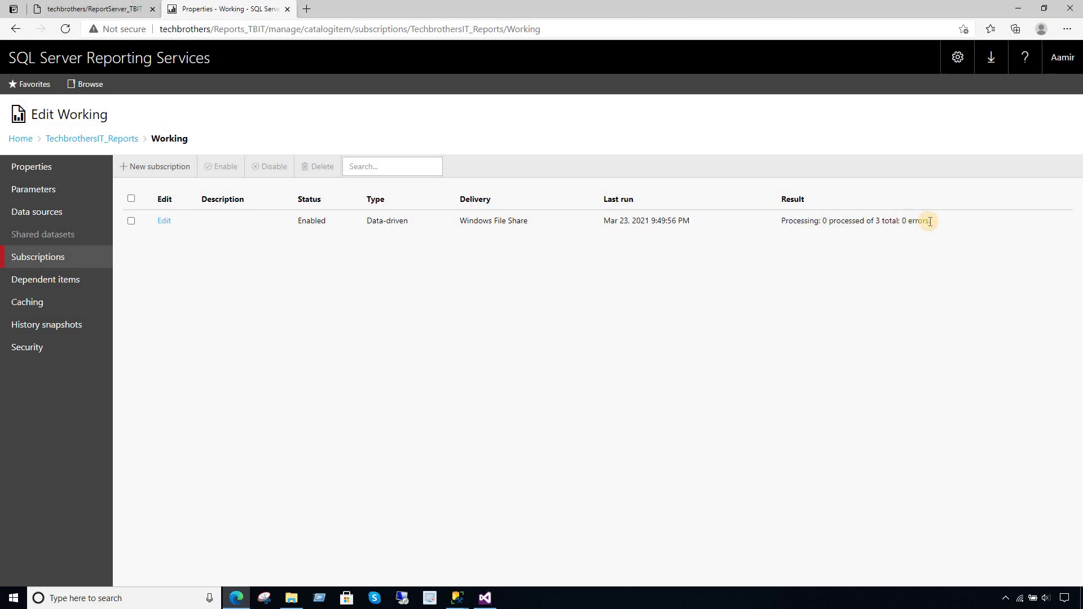
{"action": "left_click_drag", "start_coordinate": [934, 221], "coordinate": [721, 219]}
{"action": "left_click", "coordinate": [649, 275]}
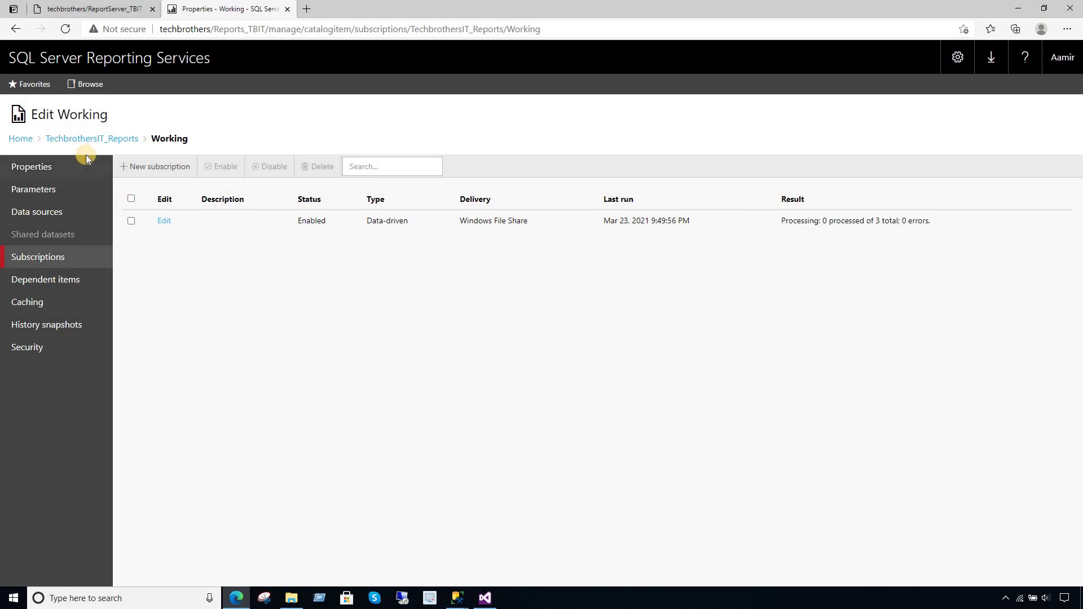
{"action": "left_click", "coordinate": [70, 29]}
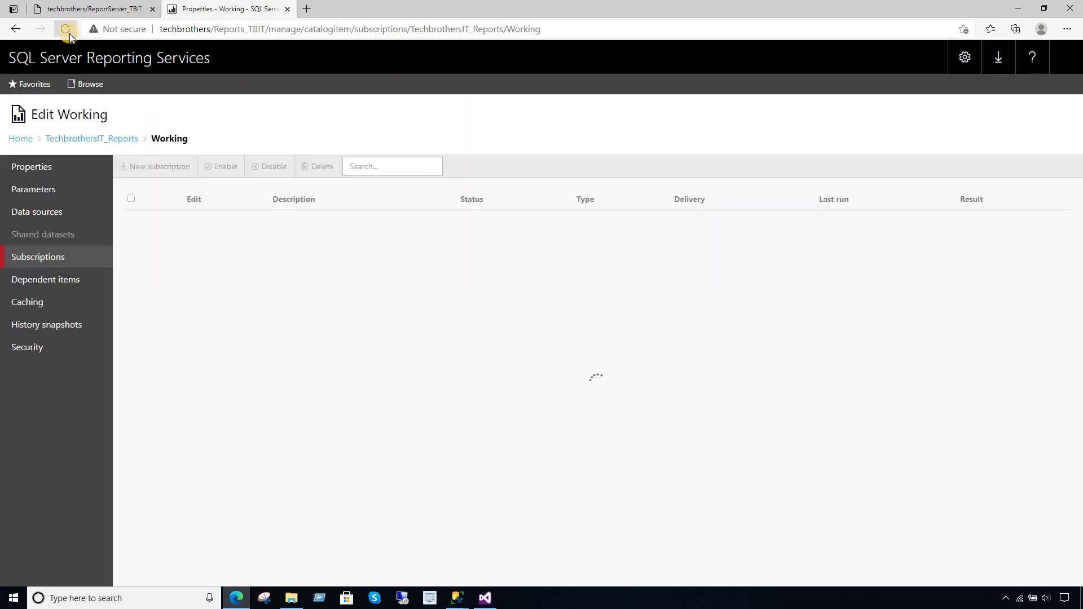
{"action": "left_click", "coordinate": [69, 33]}
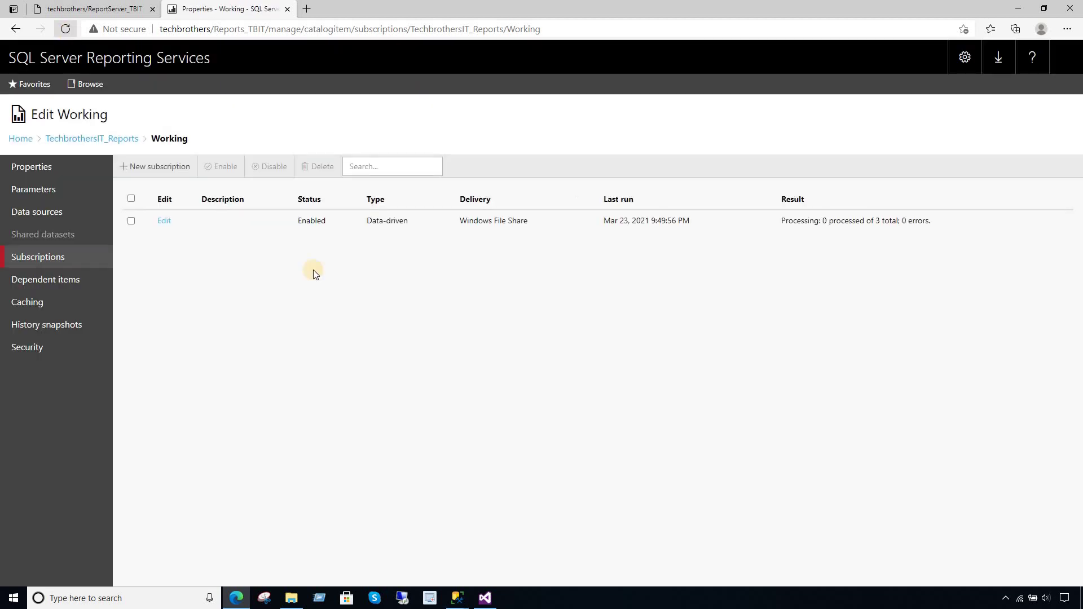
{"action": "left_click", "coordinate": [291, 598]}
{"action": "right_click", "coordinate": [472, 330]}
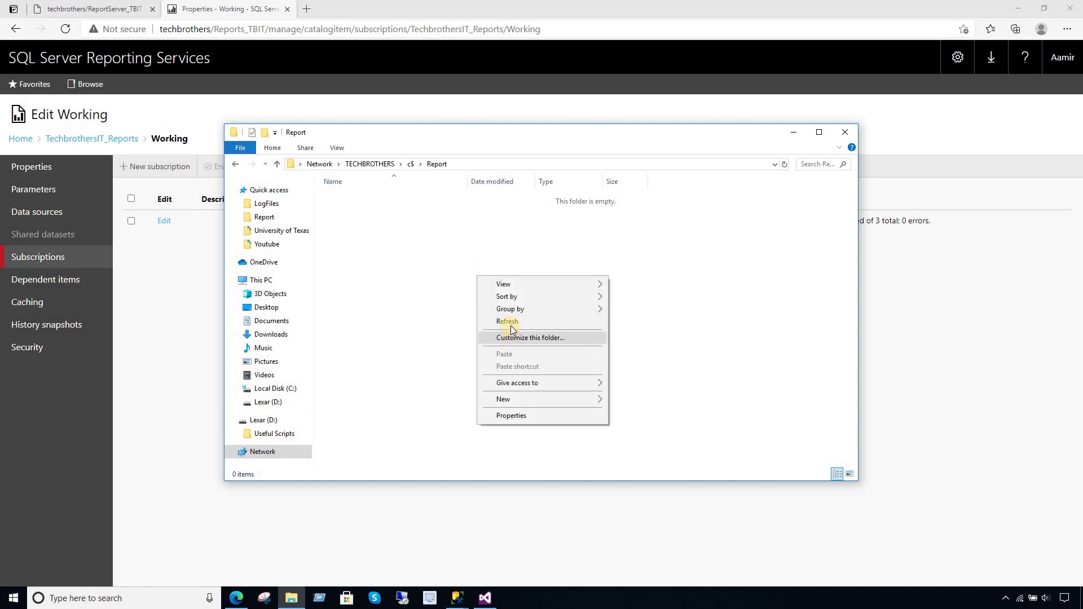
{"action": "left_click", "coordinate": [510, 323]}
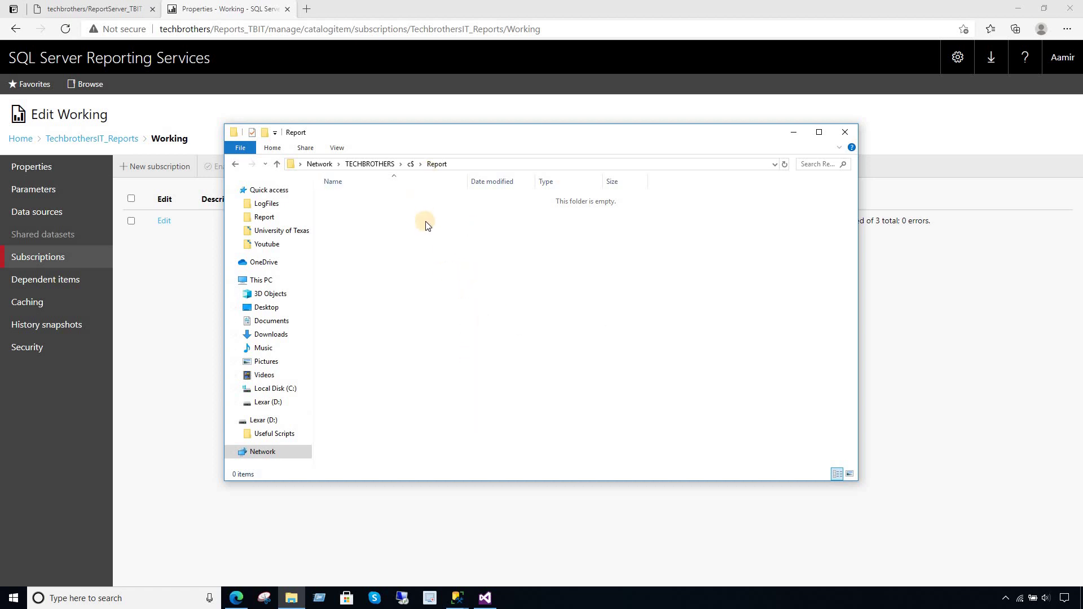
{"action": "right_click", "coordinate": [541, 280]}
{"action": "left_click", "coordinate": [571, 326]}
{"action": "right_click", "coordinate": [468, 253]}
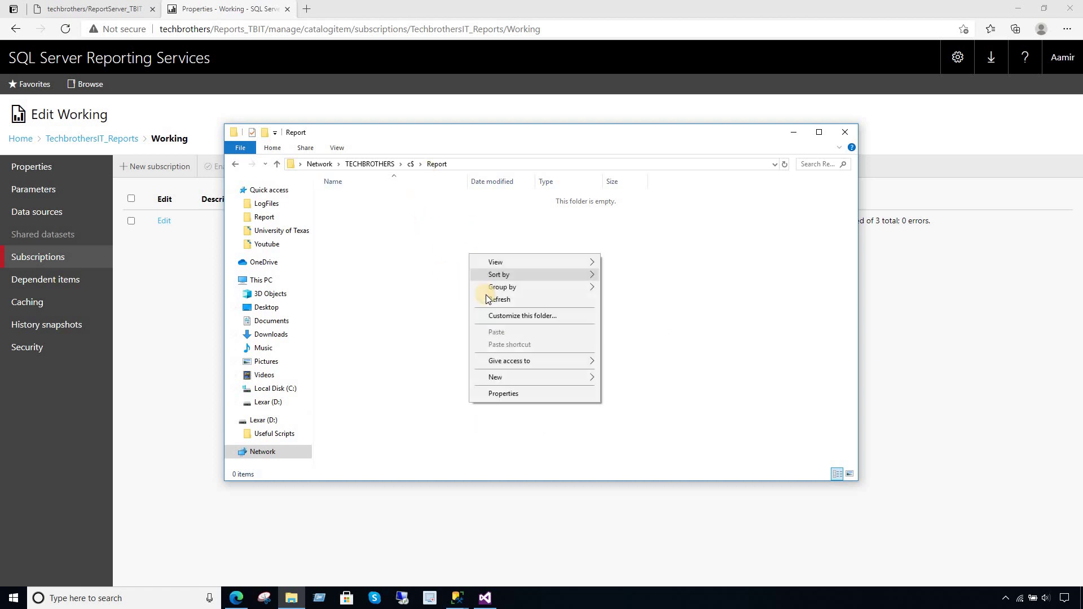
{"action": "left_click", "coordinate": [479, 298]}
{"action": "right_click", "coordinate": [466, 302]}
{"action": "left_click", "coordinate": [491, 347]}
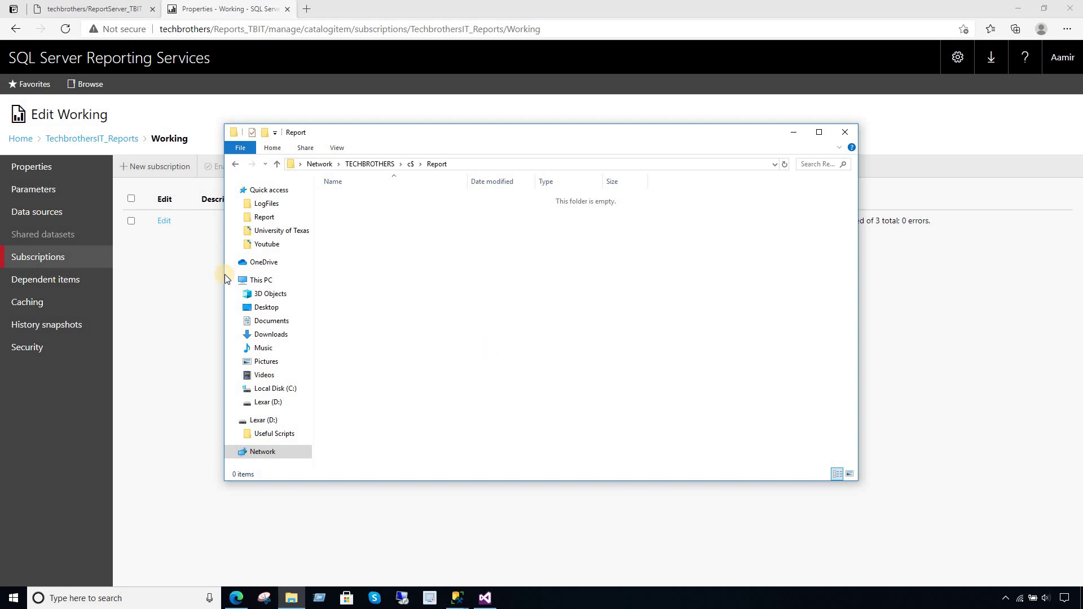
{"action": "left_click", "coordinate": [198, 282]}
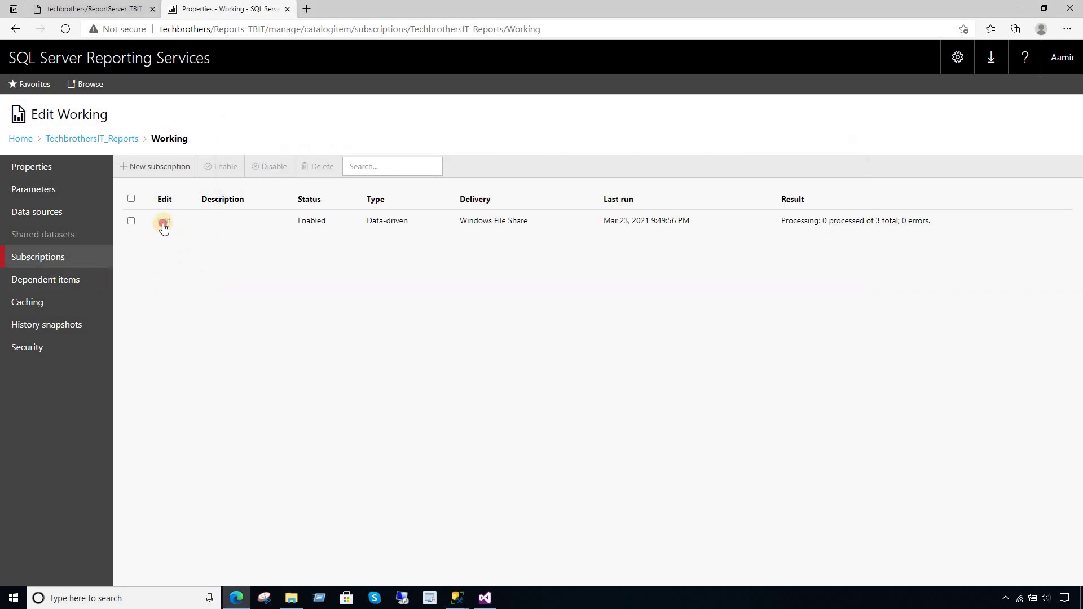
- Change the file share user name to a .\ local account, re-enter the password, and apply
{"action": "left_click", "coordinate": [164, 222]}
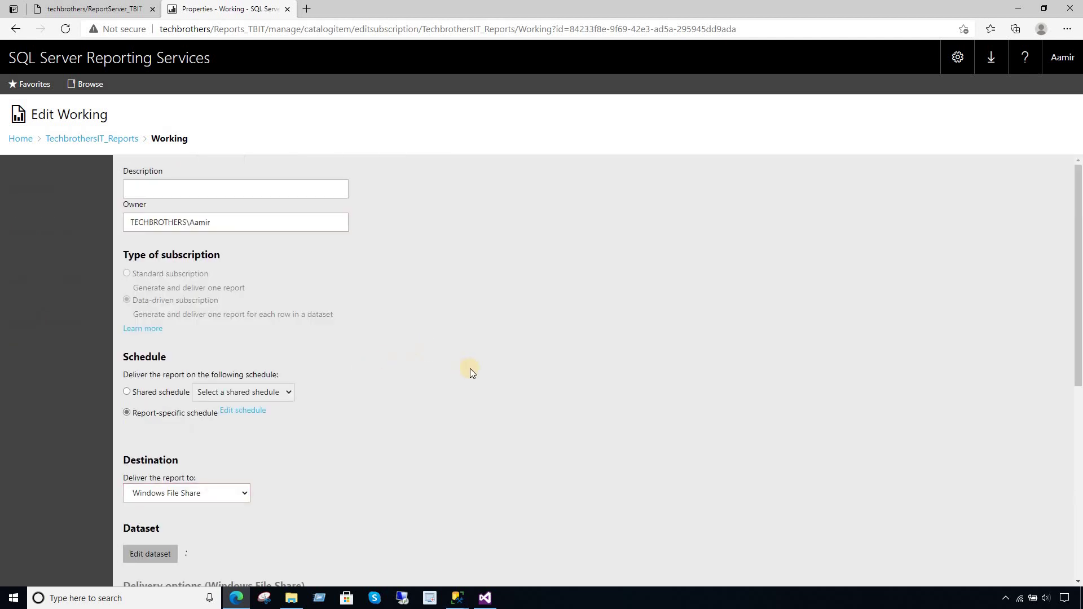
{"action": "scroll", "coordinate": [470, 368], "scroll_direction": "down", "scroll_amount": 10}
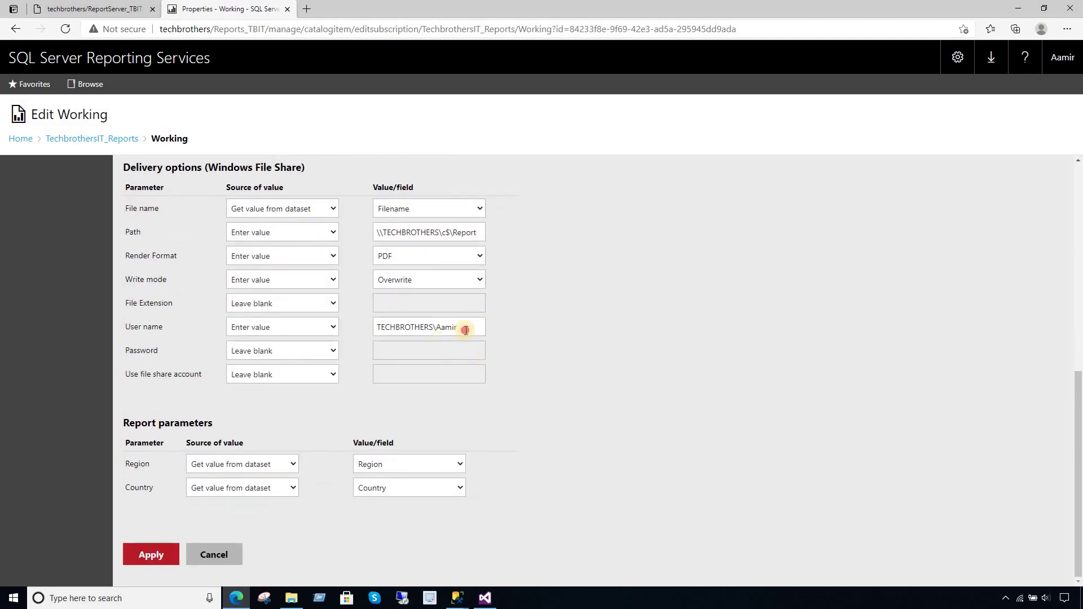
{"action": "left_click_drag", "start_coordinate": [466, 328], "coordinate": [293, 333]}
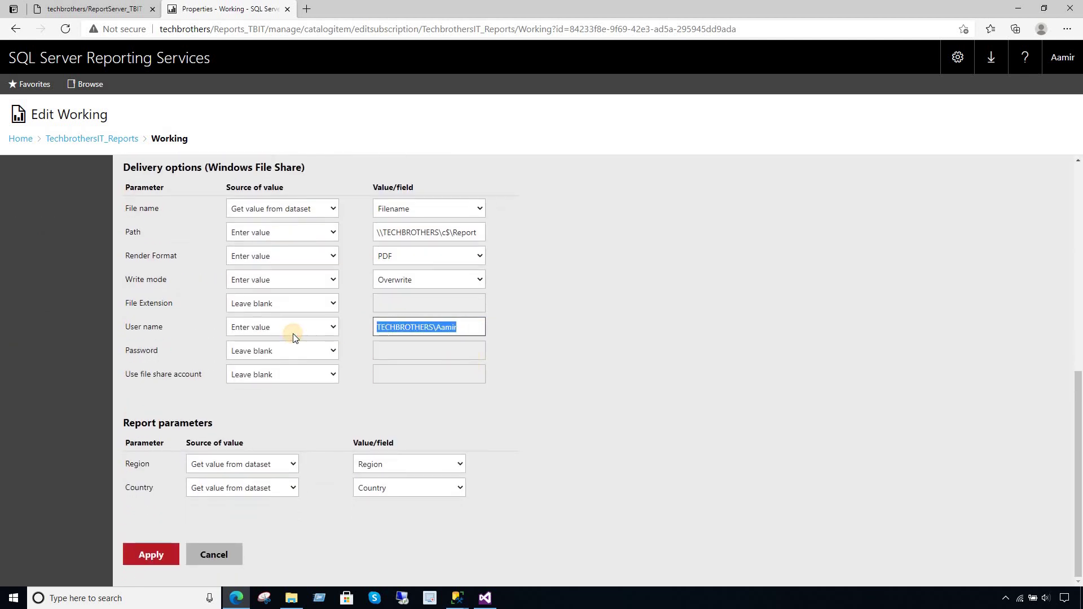
{"action": "type", "text": ".\\Aamir"}
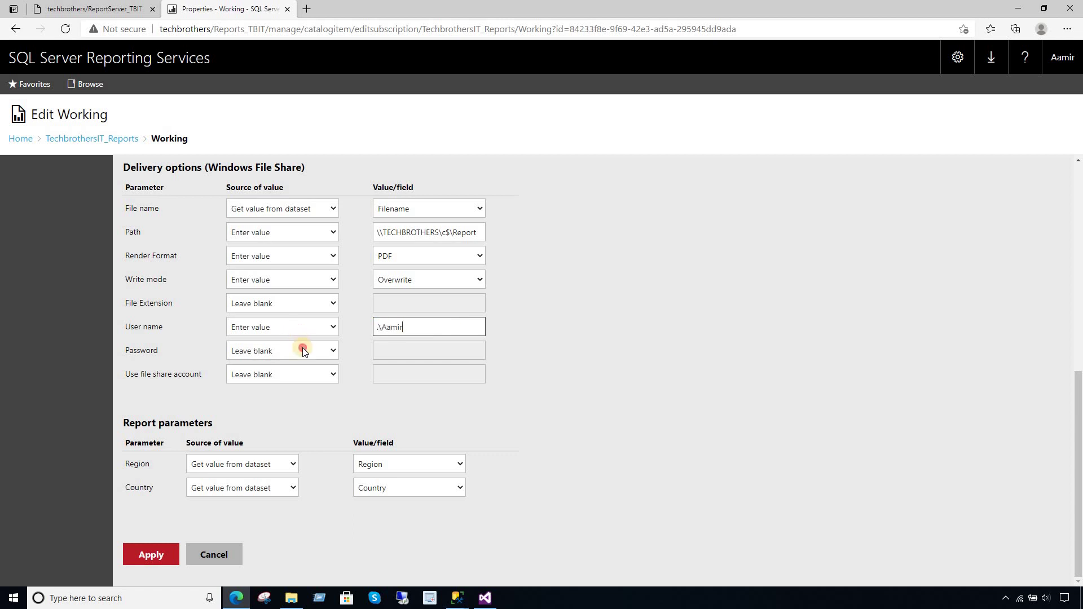
{"action": "left_click", "coordinate": [302, 350]}
{"action": "left_click", "coordinate": [292, 367]}
{"action": "left_click", "coordinate": [413, 351]}
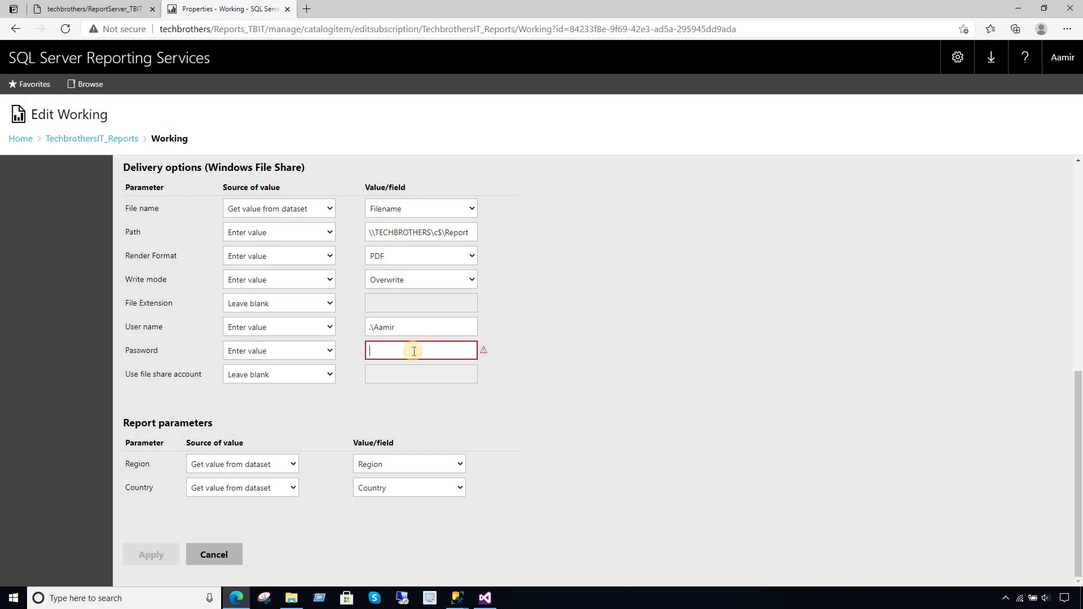
{"action": "type", "text": "p"}
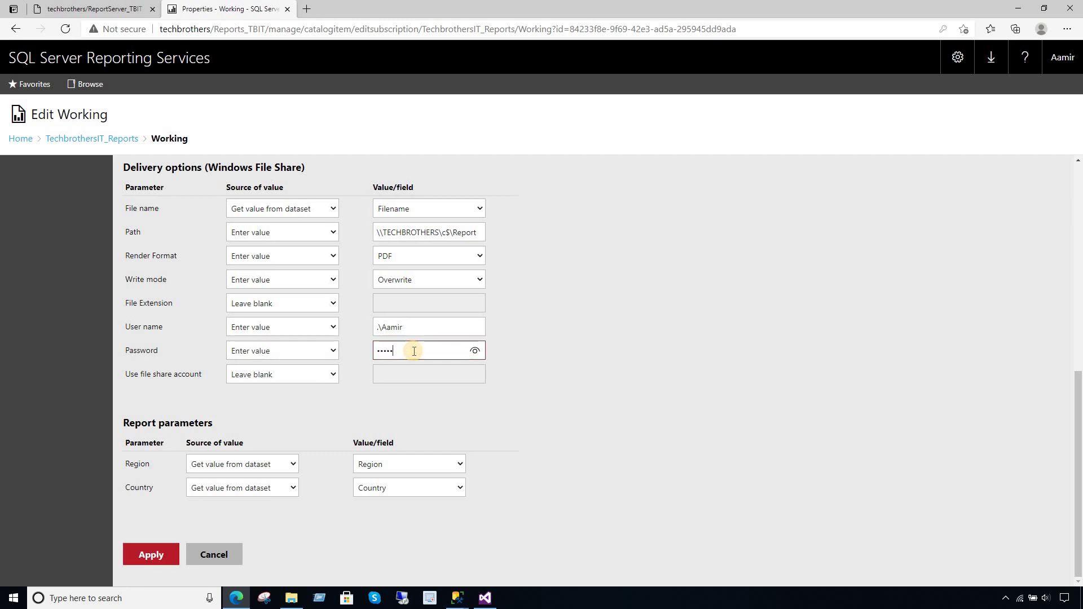
{"action": "left_click", "coordinate": [605, 381]}
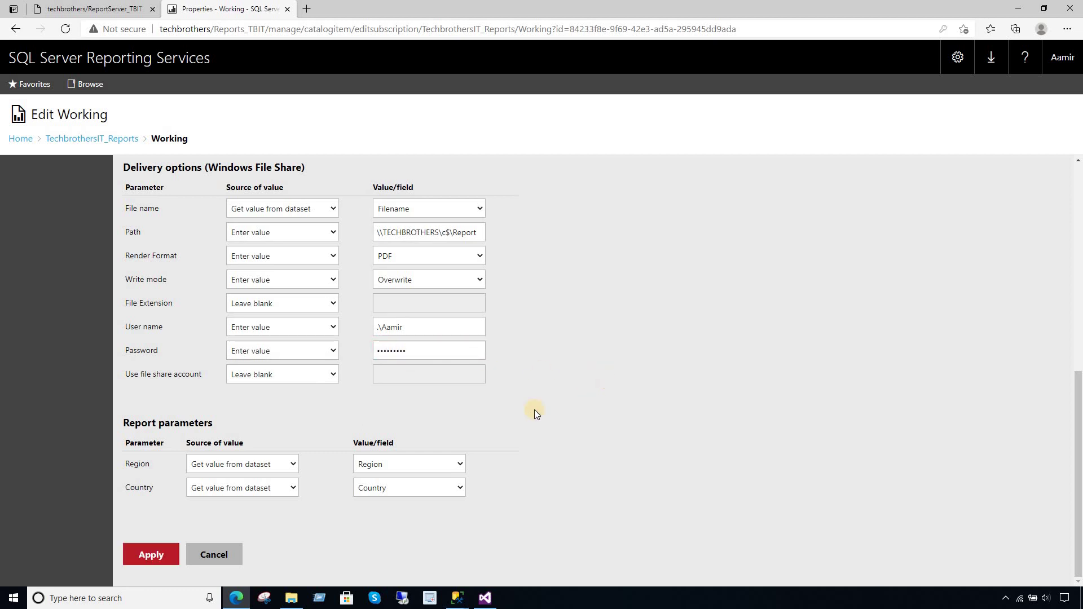
{"action": "left_click", "coordinate": [160, 552]}
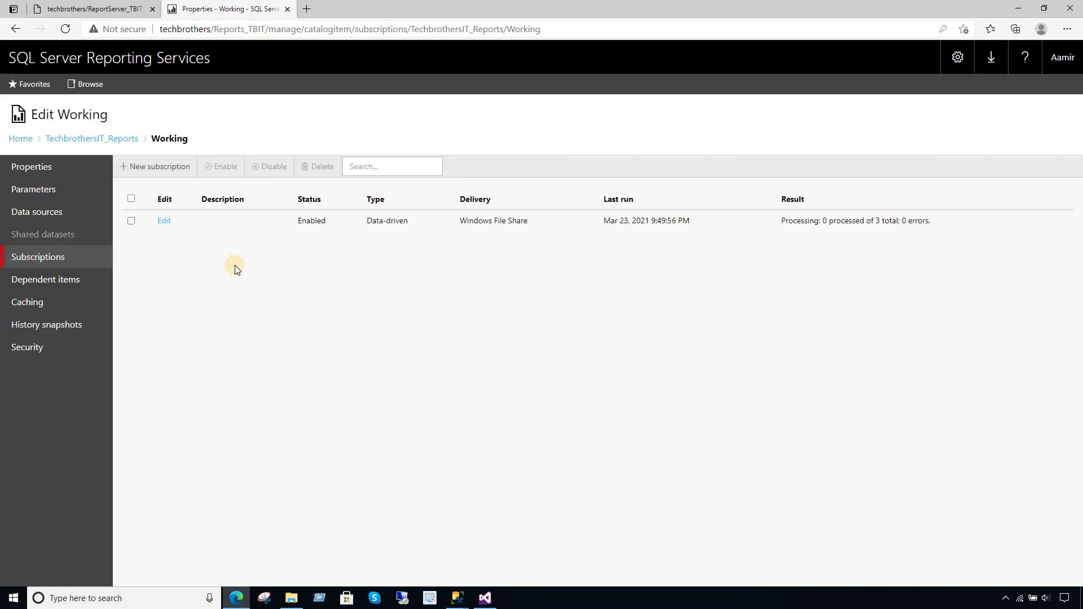
- Close the Start Jobs result dialog in SQL Server Management Studio
{"action": "mouse_move", "coordinate": [450, 589]}
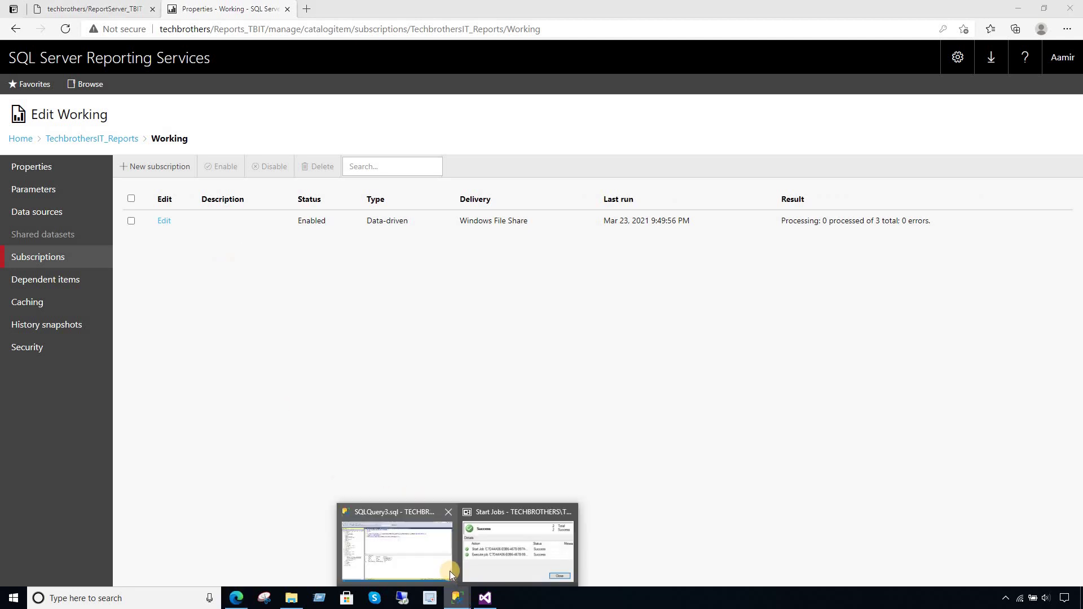
{"action": "left_click", "coordinate": [524, 563]}
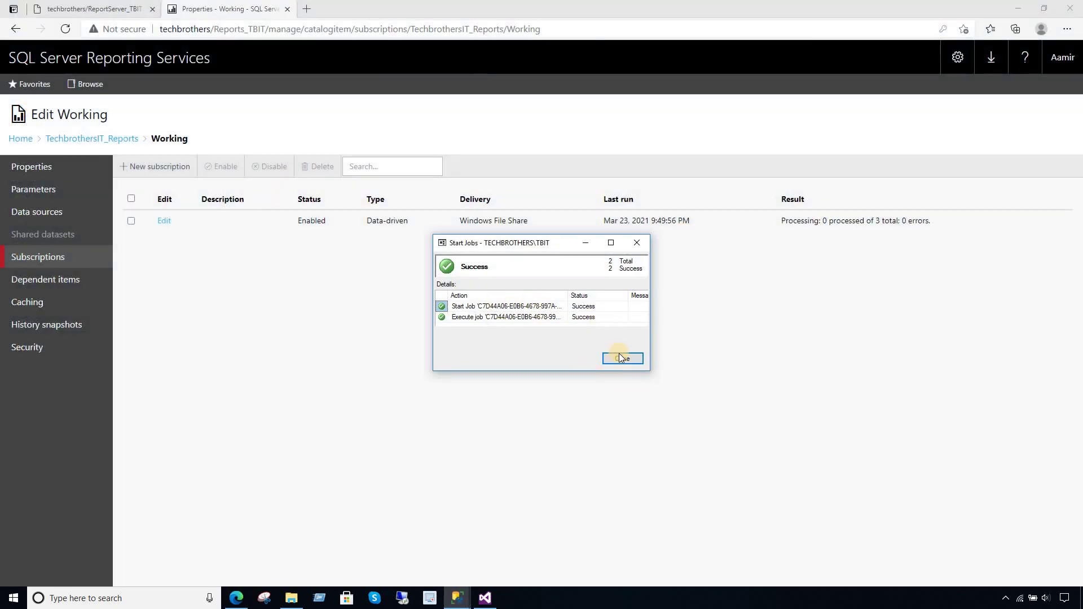
{"action": "left_click", "coordinate": [620, 359]}
{"action": "left_click", "coordinate": [458, 598]}
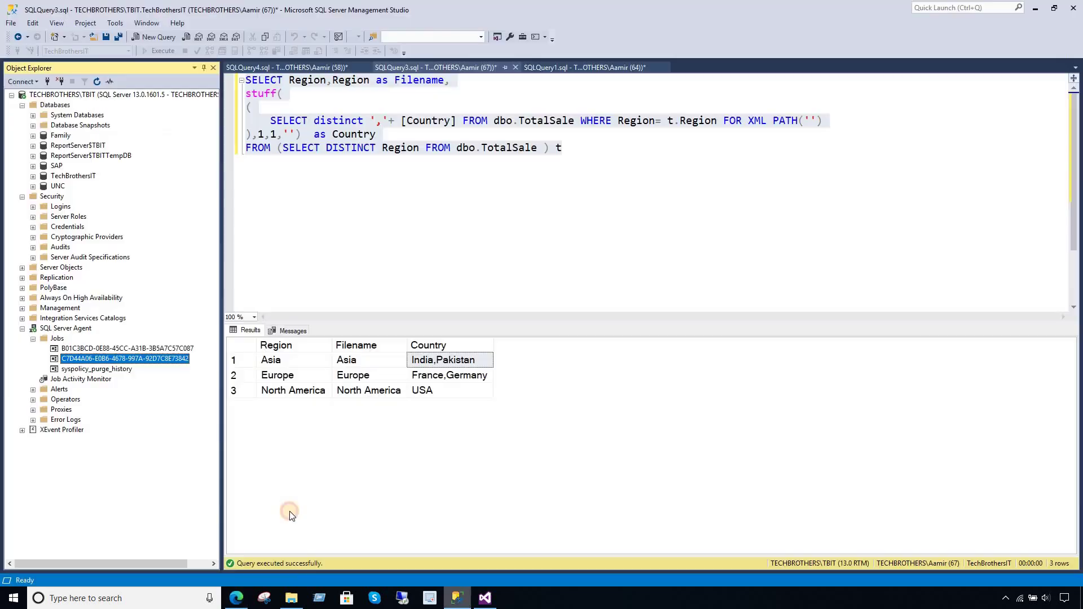
- Rerun the subscription's agent job with Start Job at Step and close the Success dialog
{"action": "right_click", "coordinate": [174, 359]}
{"action": "left_click", "coordinate": [220, 385]}
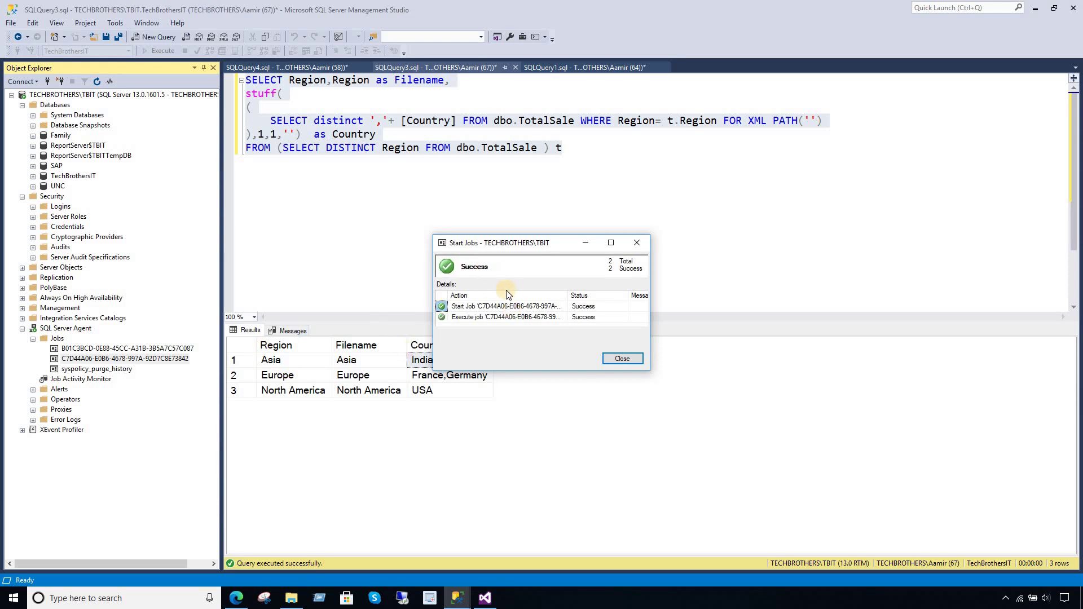
{"action": "left_click", "coordinate": [622, 359]}
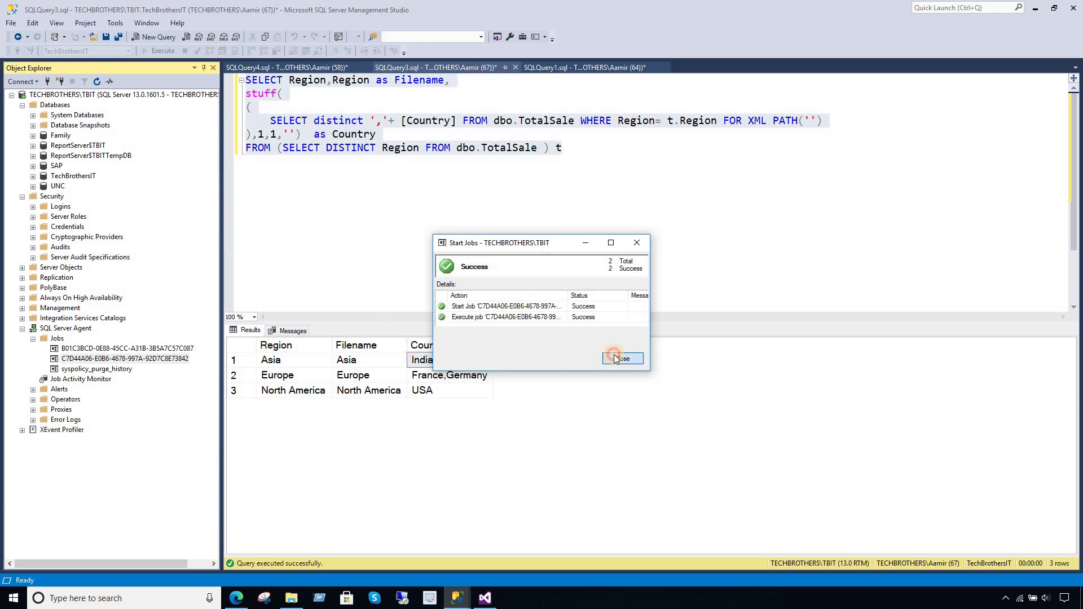
{"action": "left_click", "coordinate": [291, 598]}
- Refresh the Report share folder several times to check for output files
{"action": "right_click", "coordinate": [536, 259]}
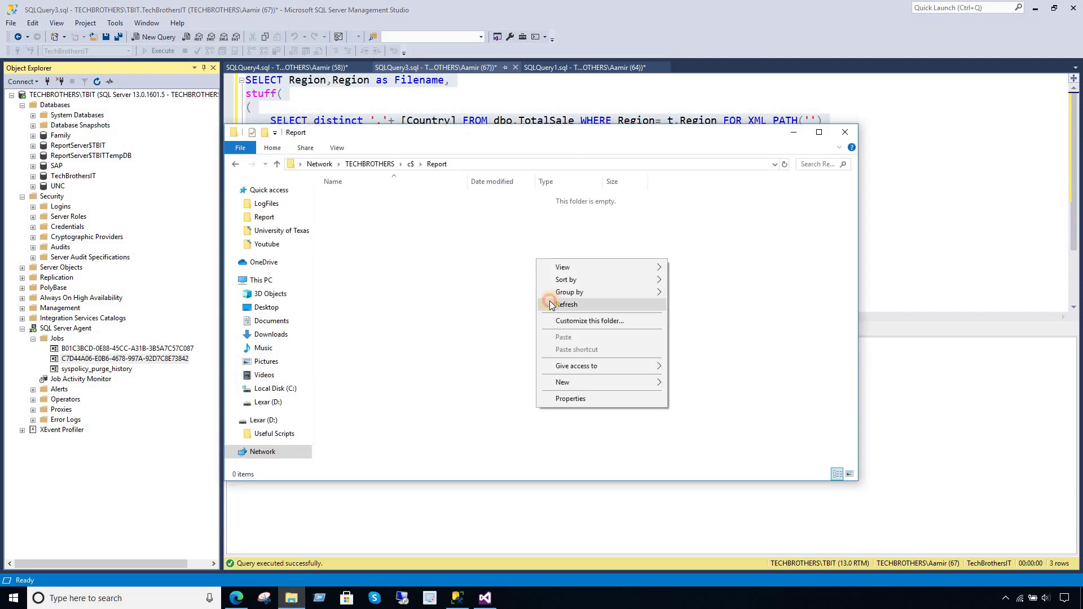
{"action": "left_click", "coordinate": [551, 304]}
{"action": "right_click", "coordinate": [482, 267]}
{"action": "left_click", "coordinate": [500, 314]}
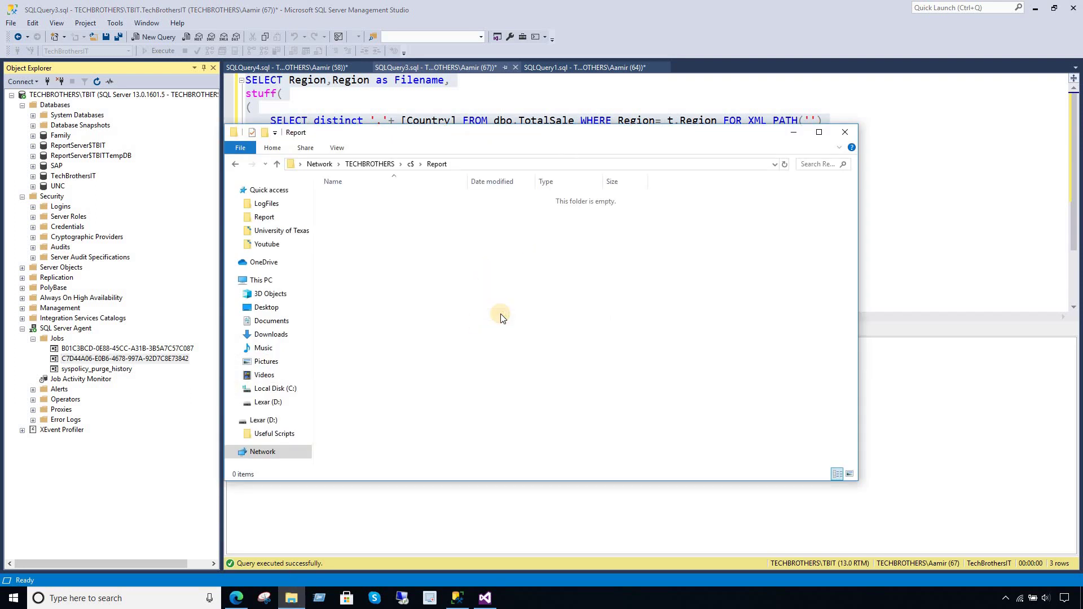
{"action": "right_click", "coordinate": [500, 277]}
{"action": "left_click", "coordinate": [528, 324]}
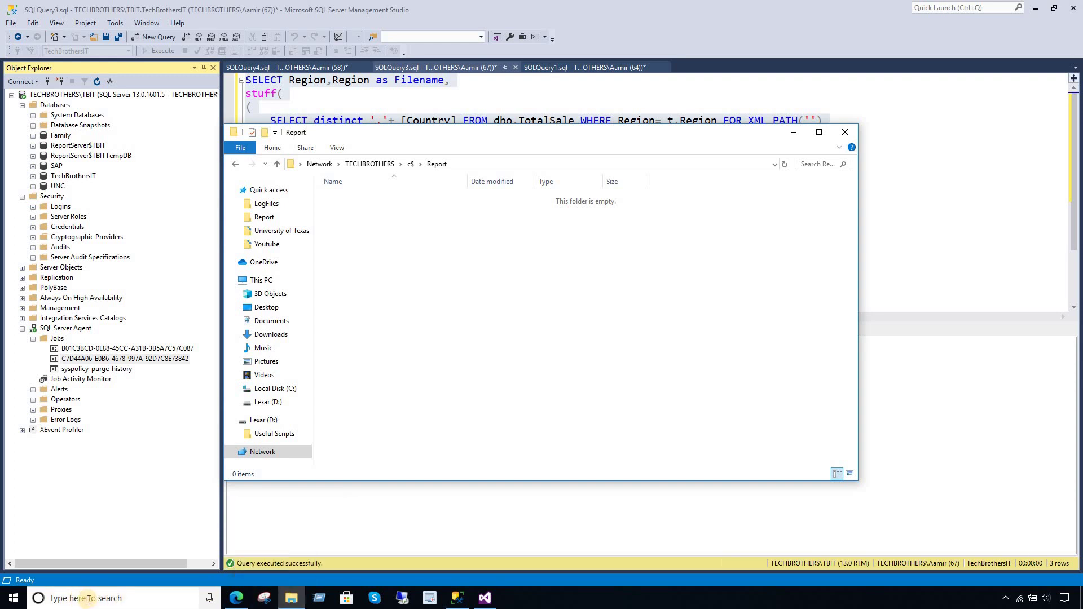
- Open C:\Program Files\Microsoft SQL Server\MSRS13.TBIT\Reporting Services\LogFiles in a new Explorer window
{"action": "right_click", "coordinate": [17, 603]}
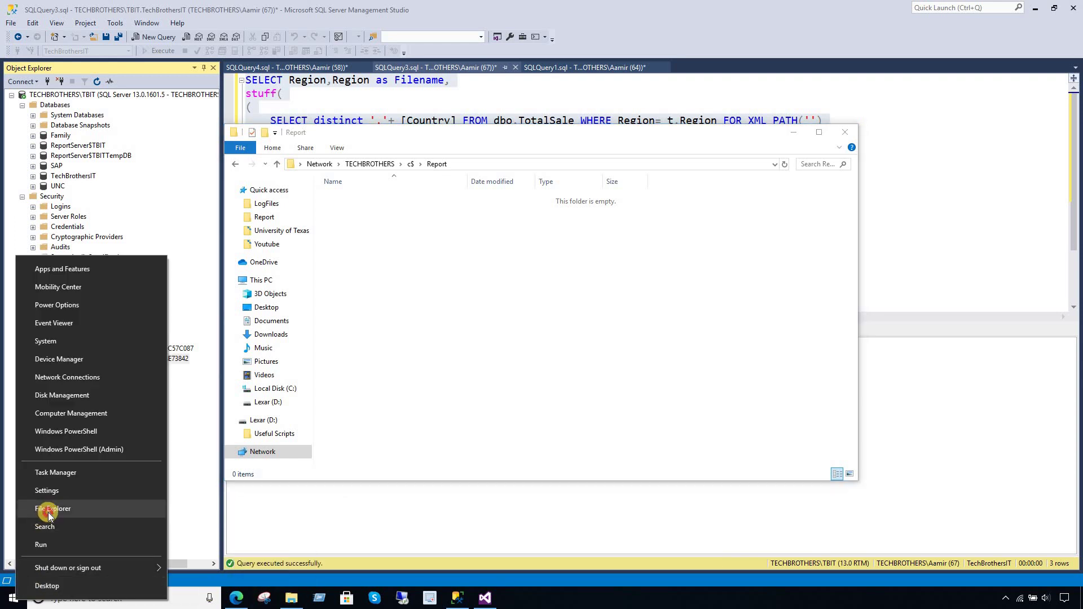
{"action": "left_click", "coordinate": [49, 513]}
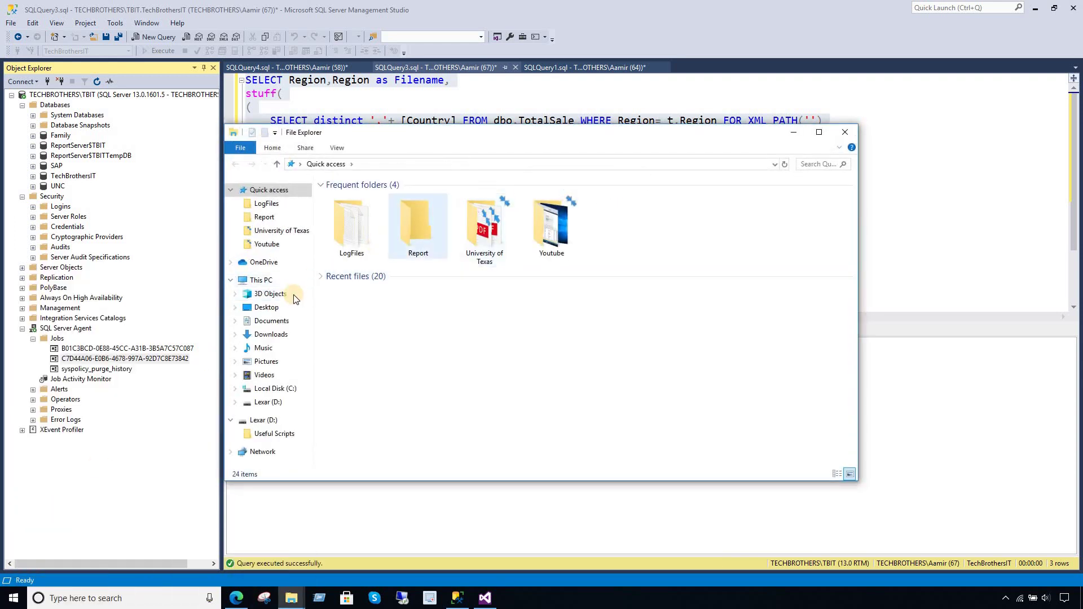
{"action": "left_click", "coordinate": [281, 282]}
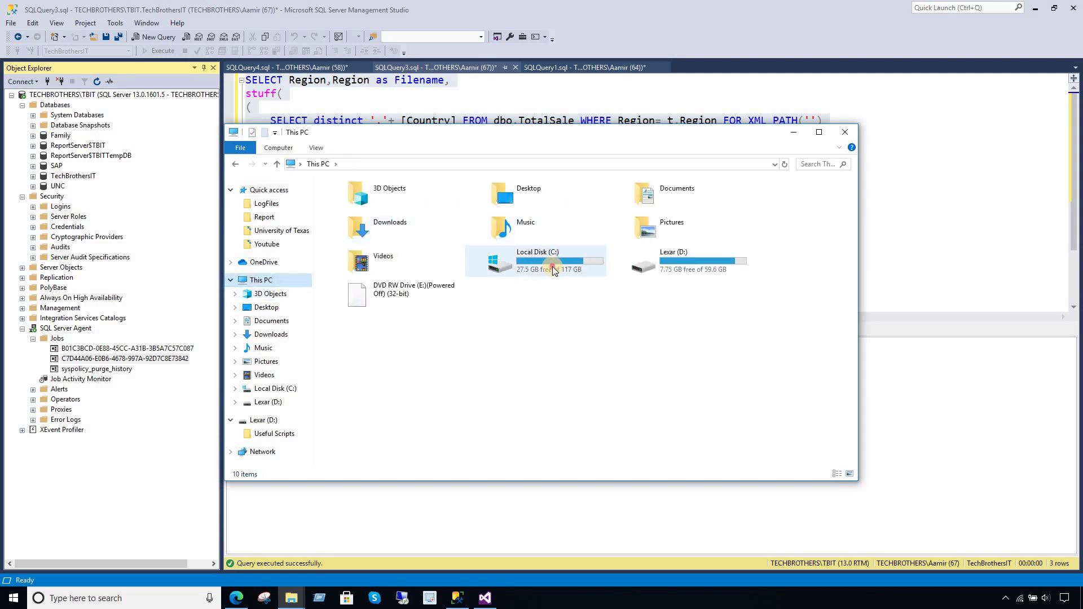
{"action": "left_click", "coordinate": [553, 269]}
{"action": "double_click", "coordinate": [553, 268]}
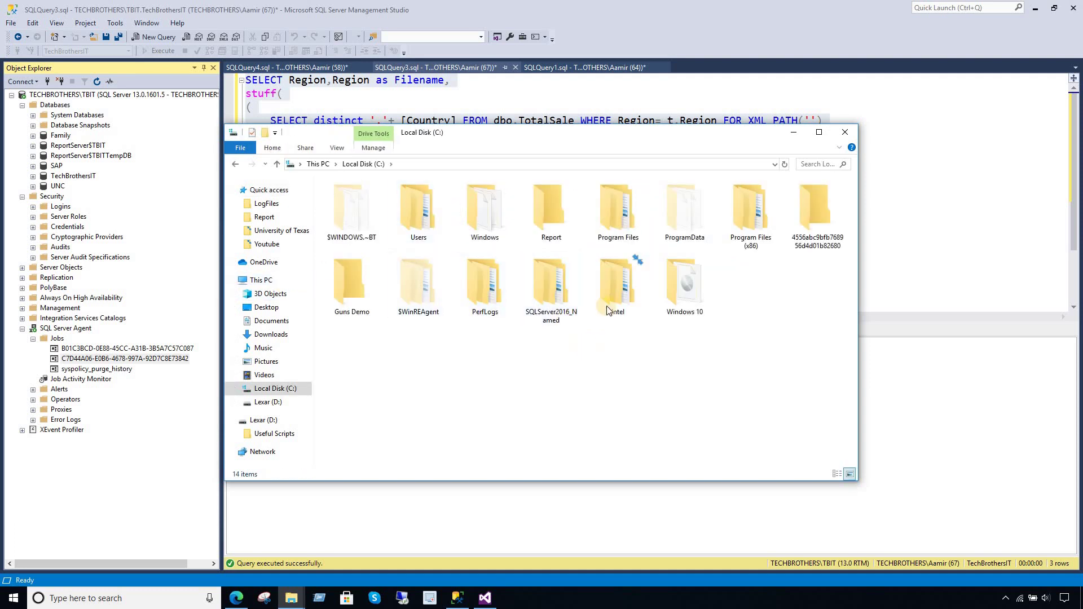
{"action": "double_click", "coordinate": [638, 231]}
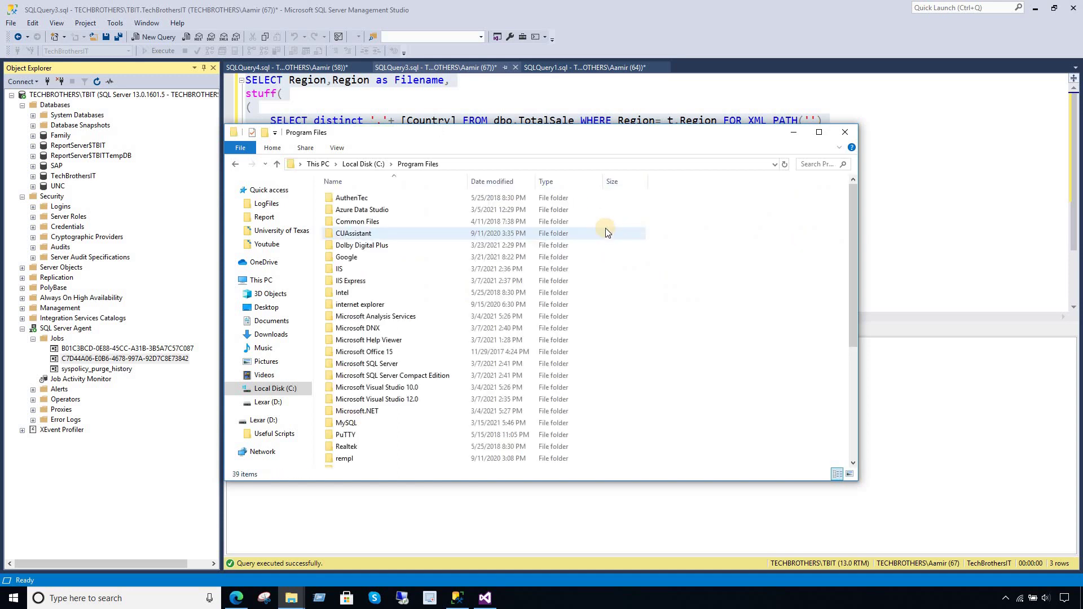
{"action": "double_click", "coordinate": [388, 364]}
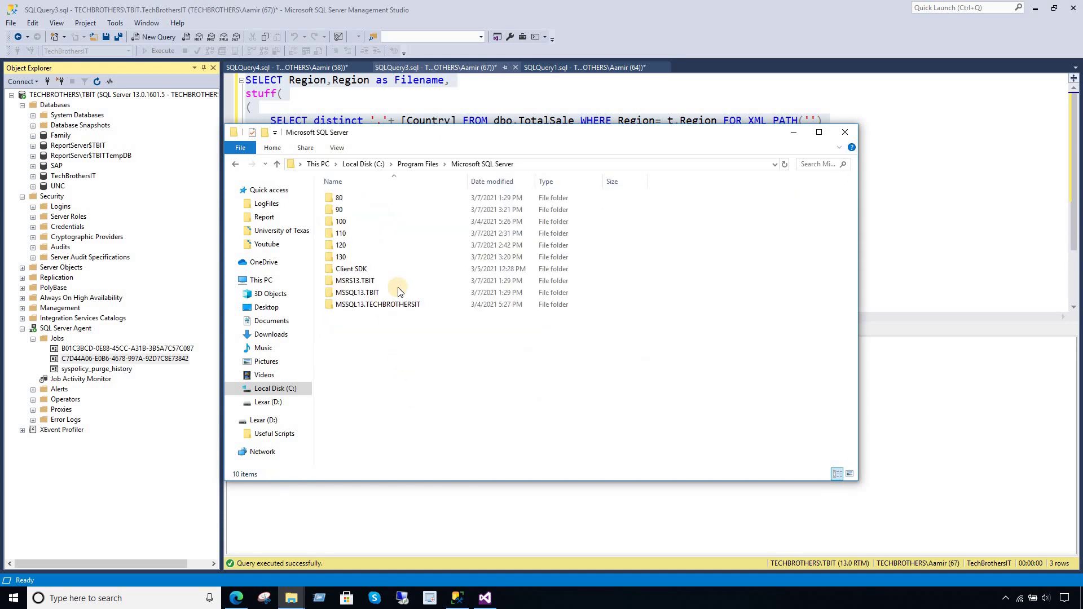
{"action": "double_click", "coordinate": [369, 281]}
{"action": "double_click", "coordinate": [373, 198]}
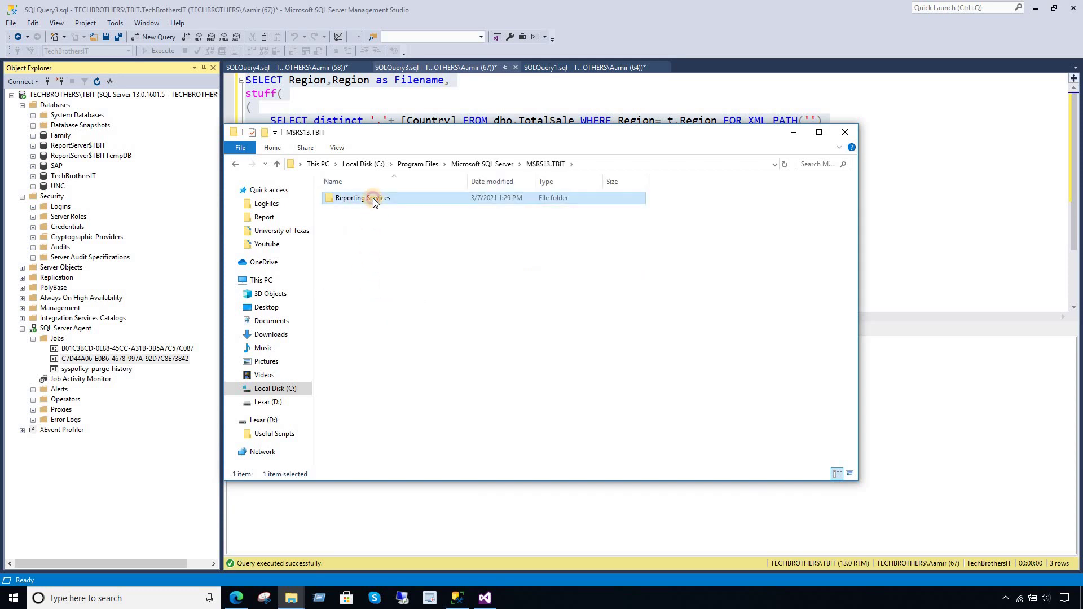
{"action": "double_click", "coordinate": [373, 198]}
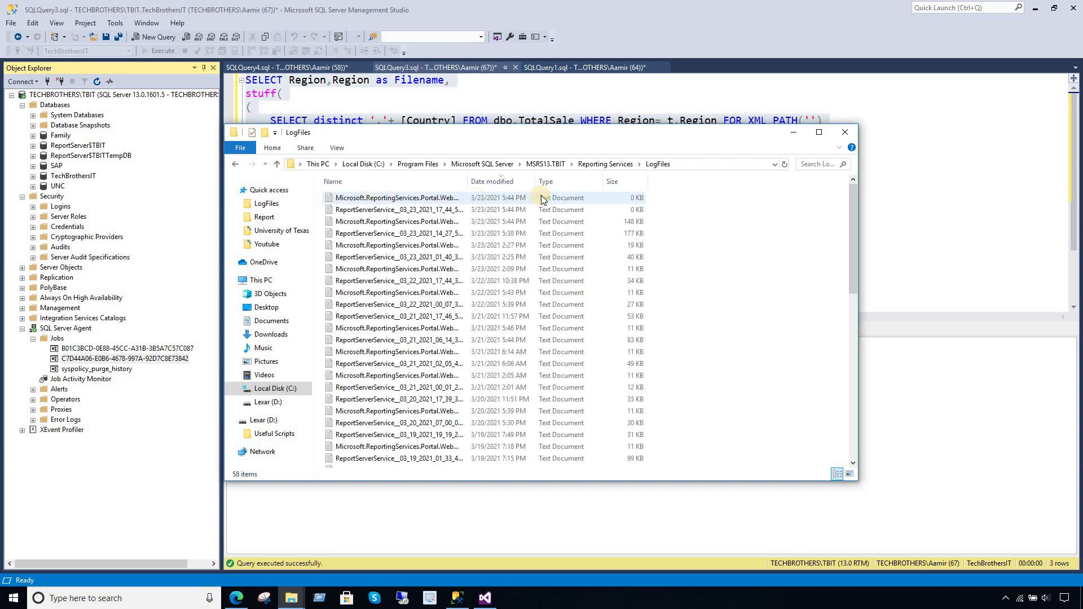
- Sort logs by date modified and open the first ReportServerService log maximized in Notepad
{"action": "left_click", "coordinate": [474, 181]}
{"action": "double_click", "coordinate": [448, 198]}
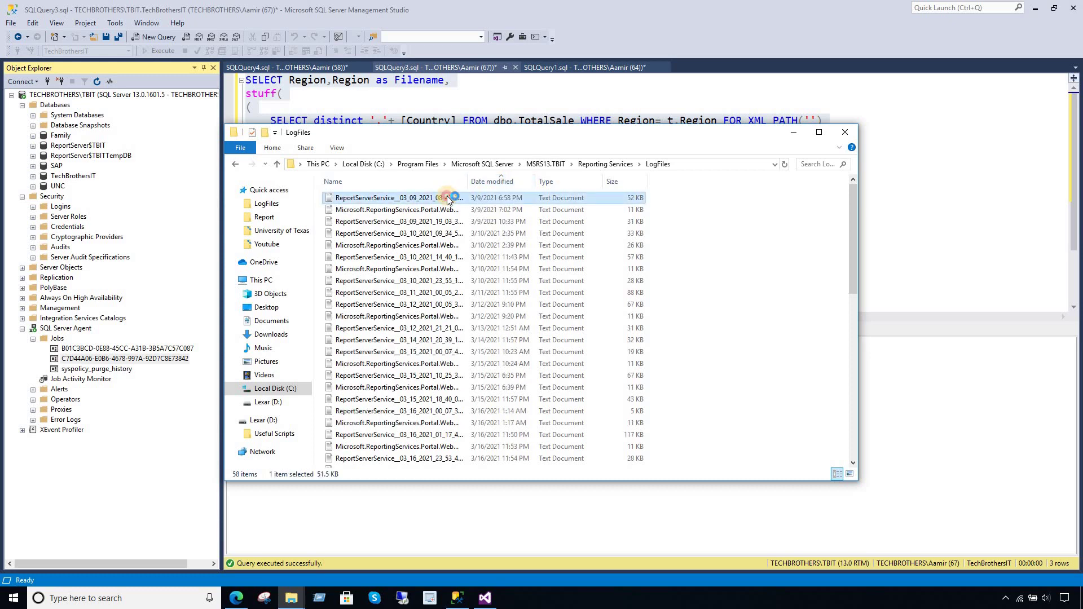
{"action": "left_click", "coordinate": [734, 202]}
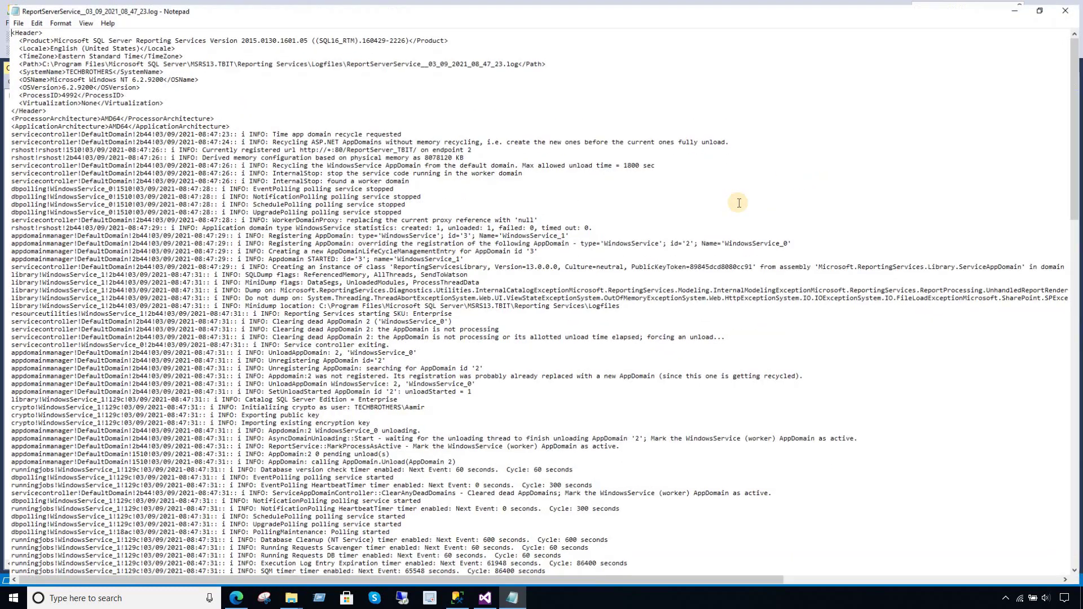
- Read the ReportServerService_03_09_2021_08_47_23.log entries on AppDomain recycling and CleanBatch calls, then close Notepad
{"action": "scroll", "coordinate": [1078, 389], "scroll_direction": "down", "scroll_amount": 2}
{"action": "left_click_drag", "start_coordinate": [1079, 389], "coordinate": [1079, 574]}
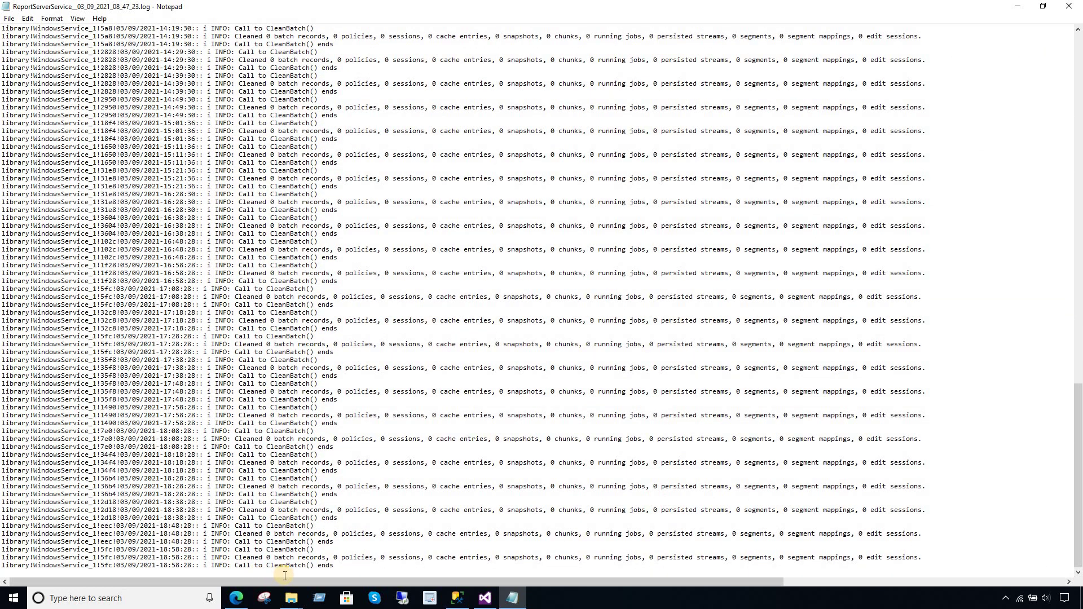
{"action": "scroll", "coordinate": [527, 484], "scroll_direction": "up", "scroll_amount": 11}
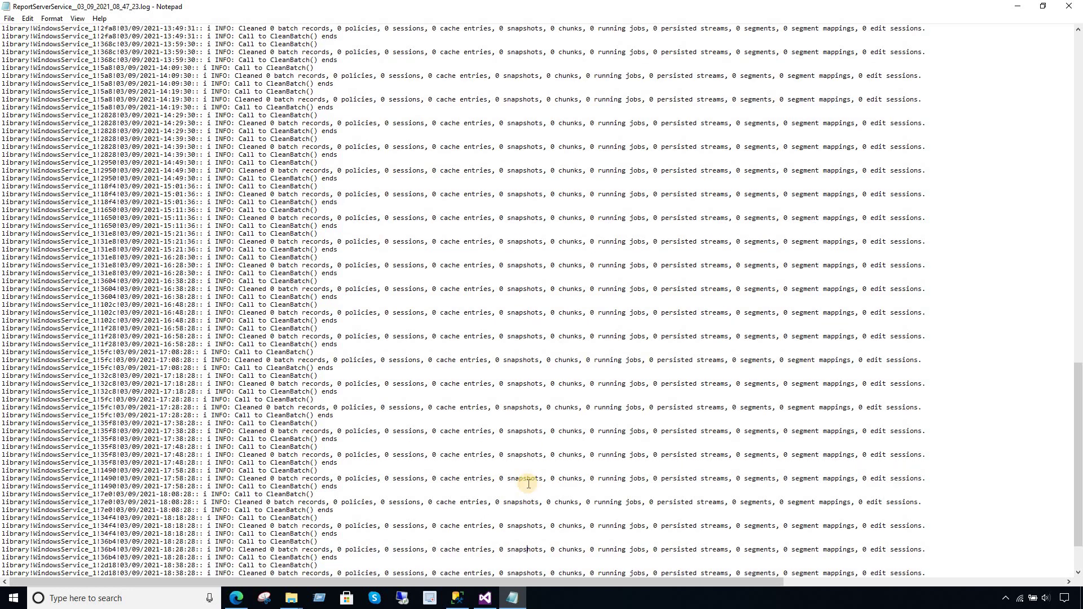
{"action": "scroll", "coordinate": [528, 484], "scroll_direction": "up", "scroll_amount": 5}
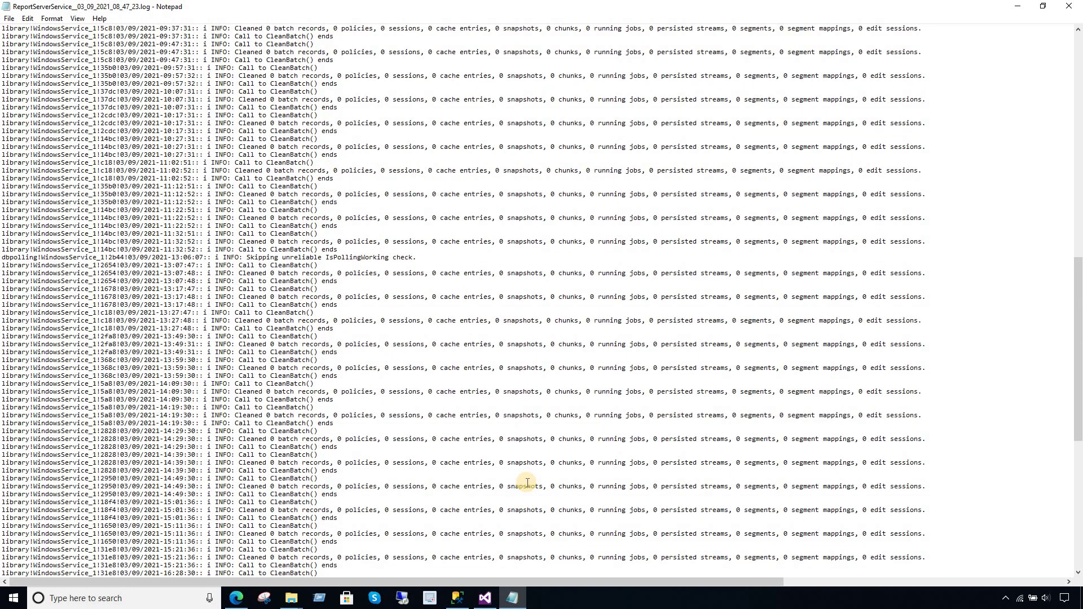
{"action": "scroll", "coordinate": [526, 482], "scroll_direction": "up", "scroll_amount": 11}
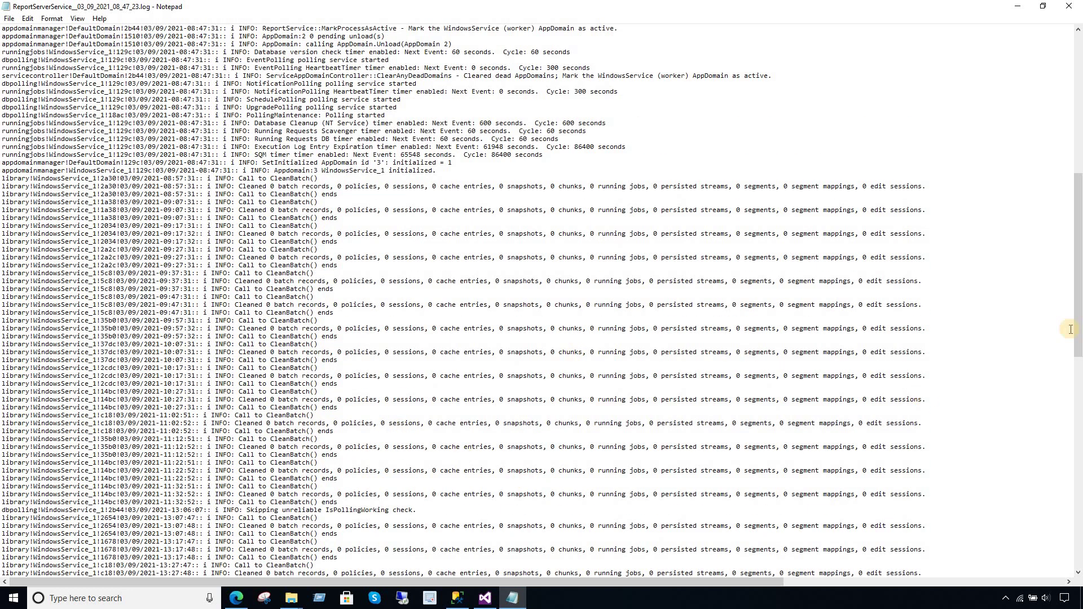
{"action": "left_click_drag", "start_coordinate": [1077, 250], "coordinate": [1078, 209]}
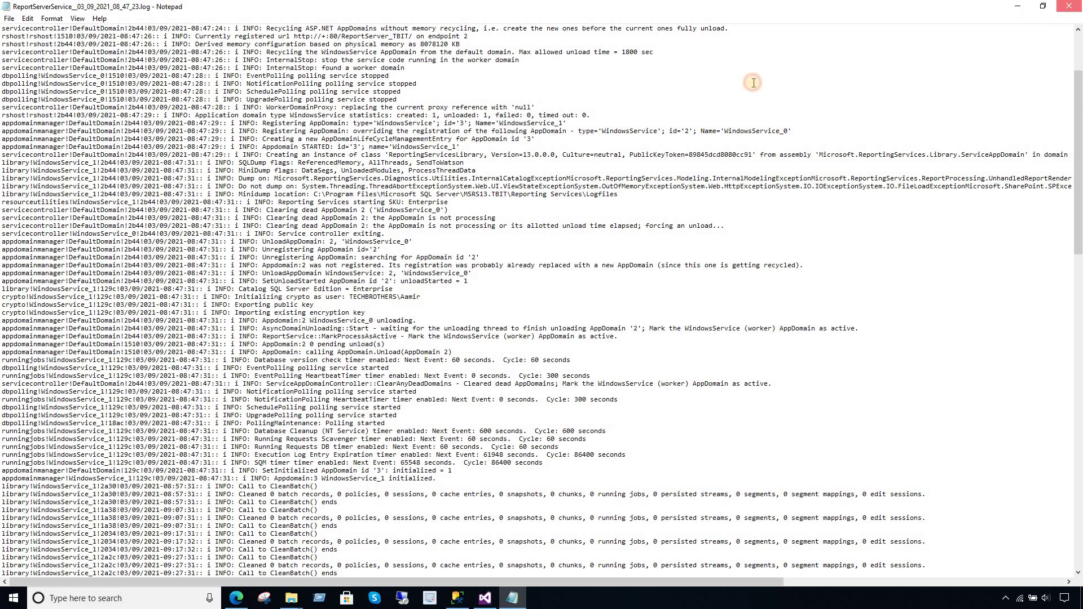
{"action": "key", "text": "alt+F4"}
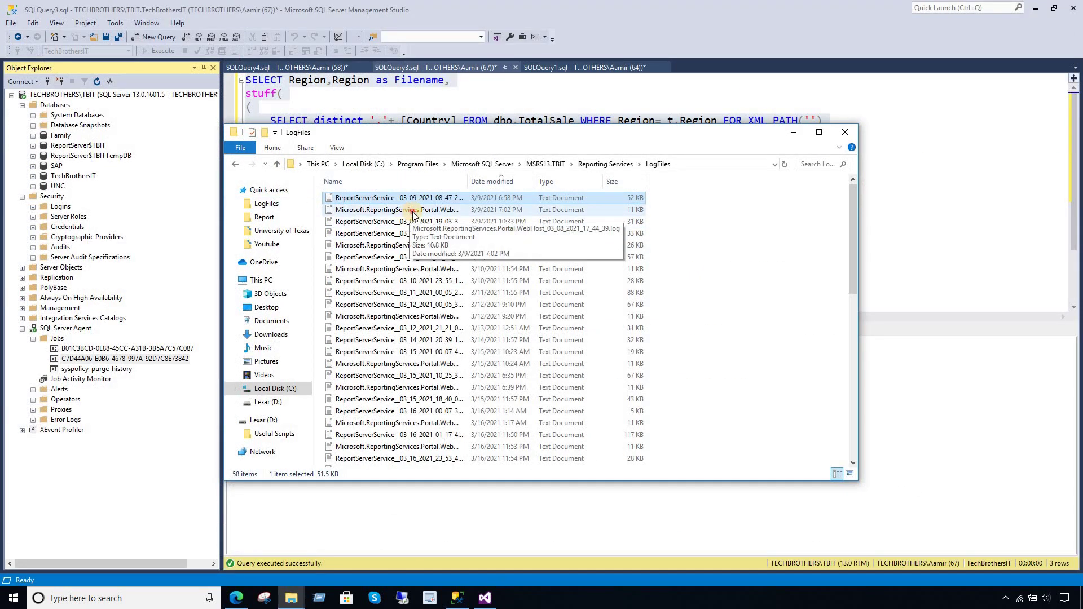
{"action": "double_click", "coordinate": [411, 212]}
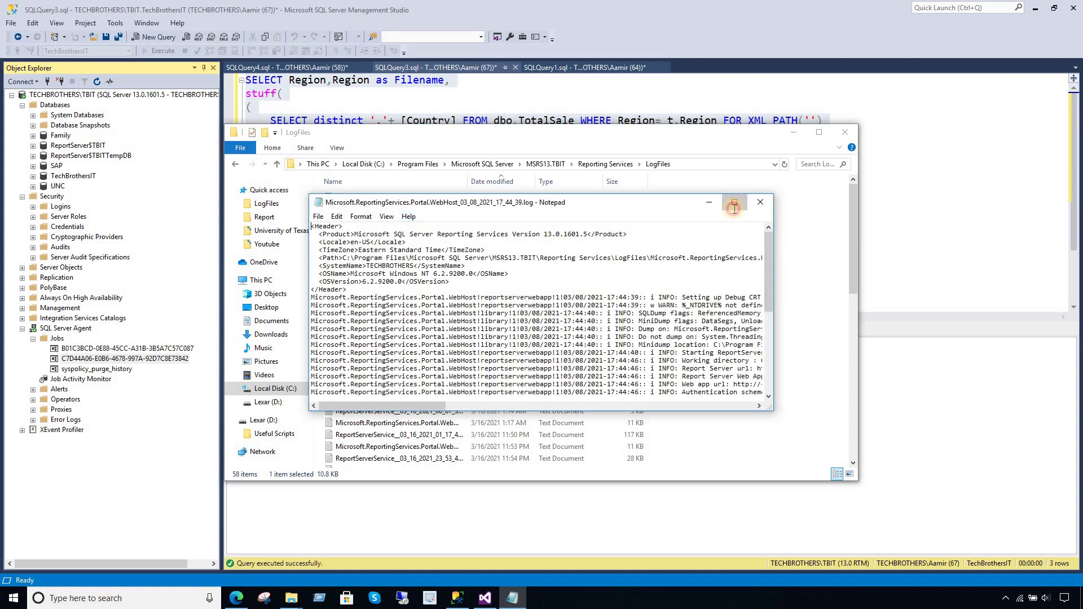
{"action": "left_click", "coordinate": [735, 202]}
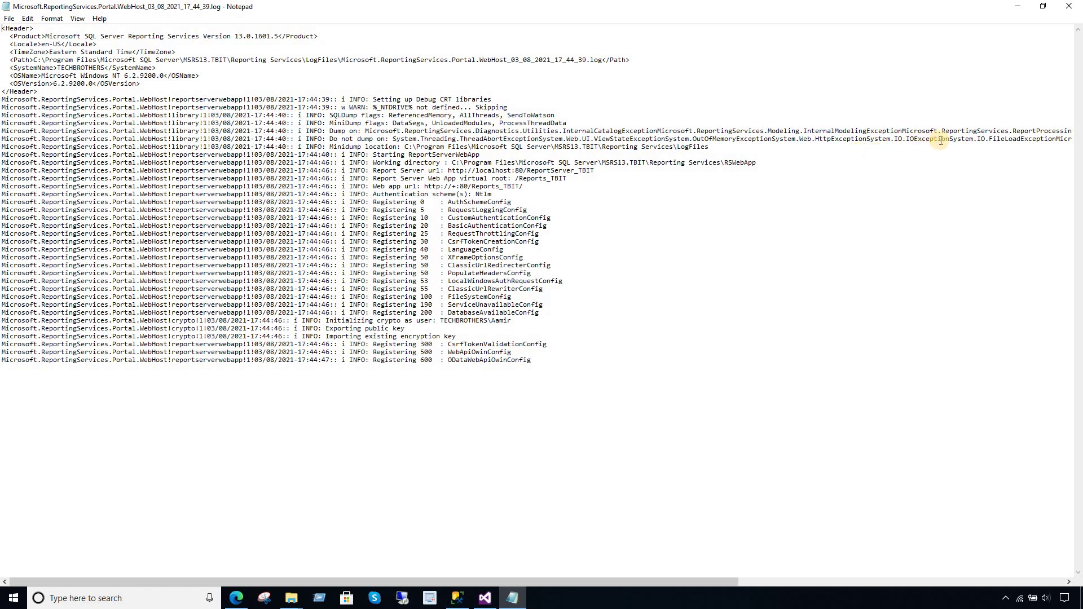
{"action": "left_click", "coordinate": [1068, 11]}
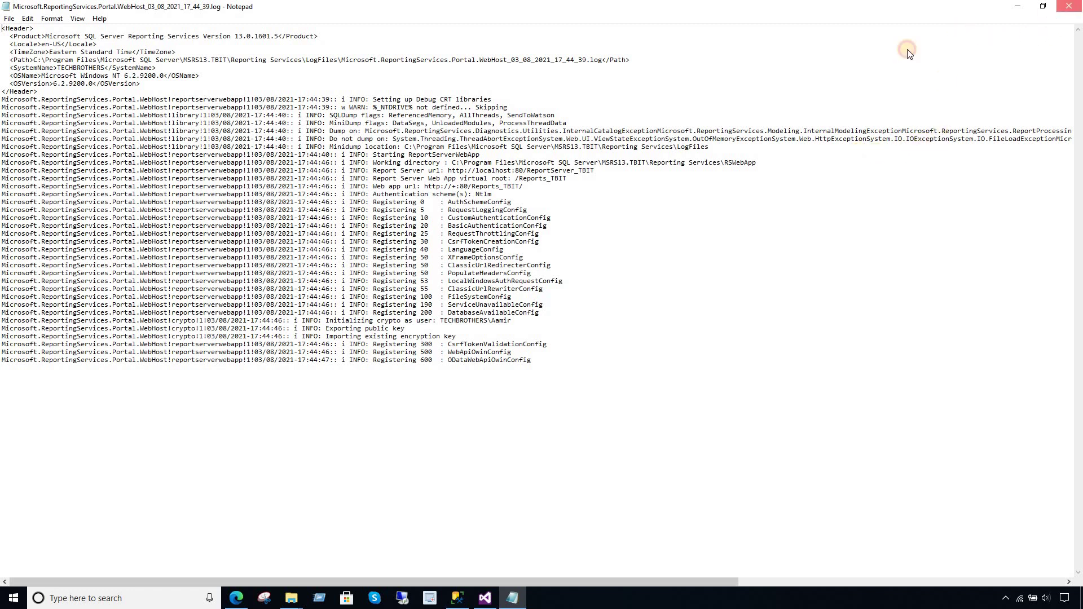
{"action": "double_click", "coordinate": [393, 198]}
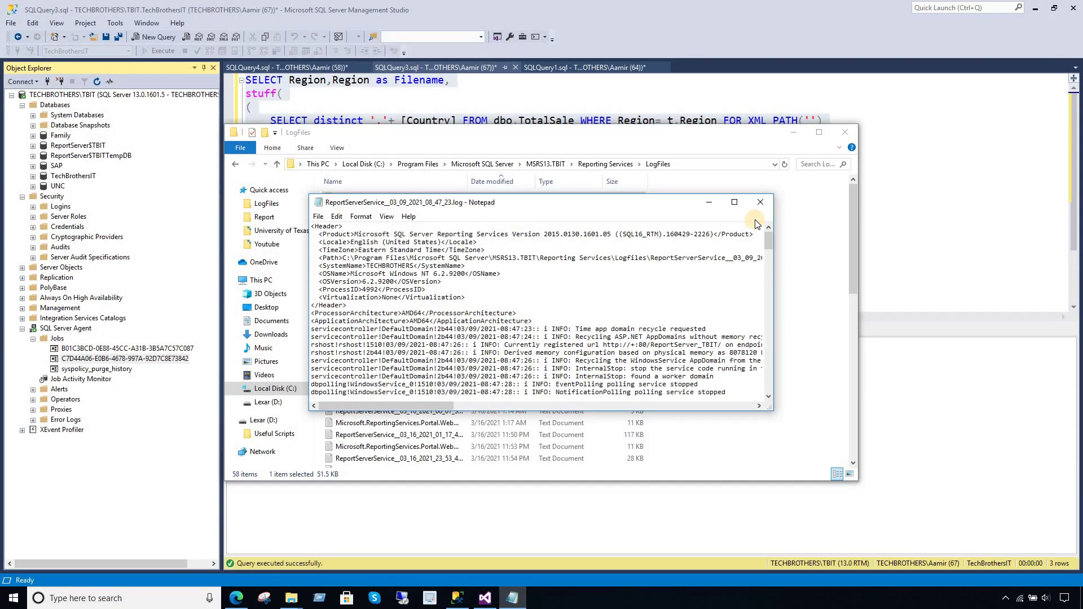
{"action": "left_click", "coordinate": [734, 202]}
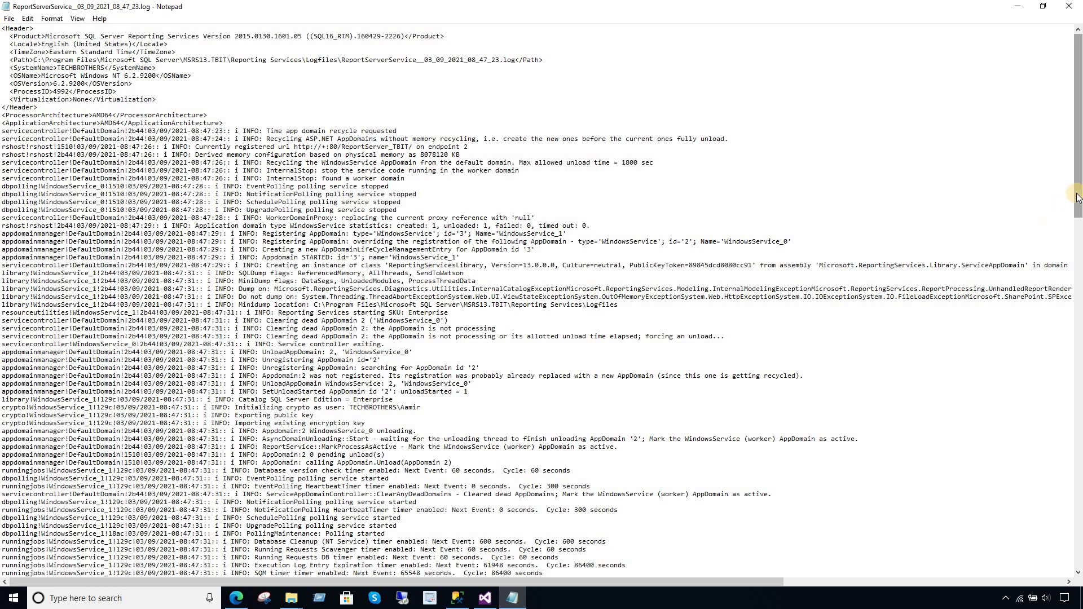
{"action": "left_click_drag", "start_coordinate": [1078, 197], "coordinate": [1078, 310]}
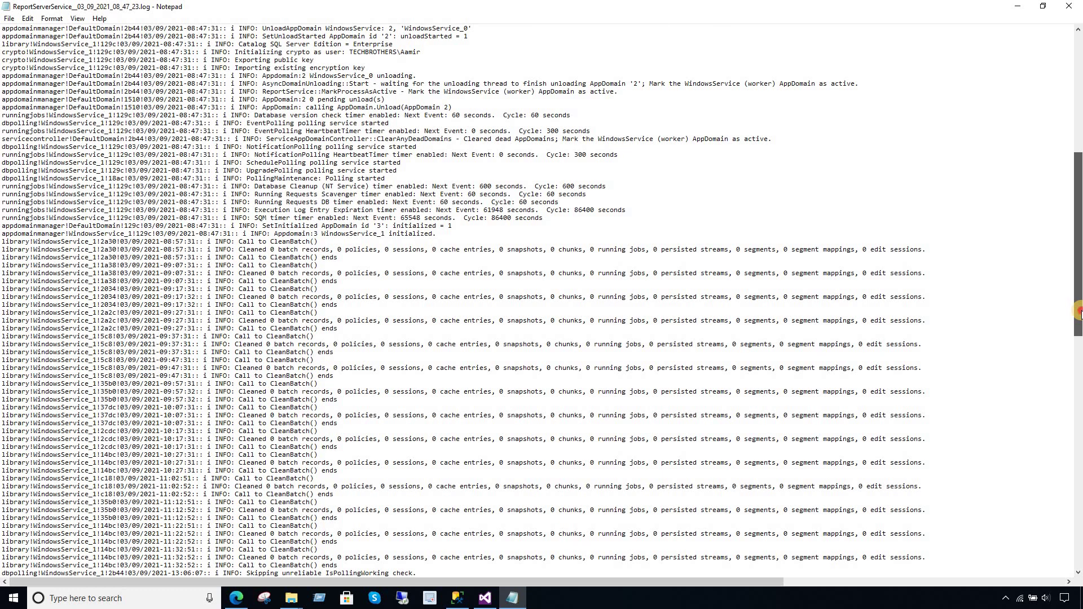
{"action": "left_click_drag", "start_coordinate": [1078, 311], "coordinate": [1074, 134]}
{"action": "left_click", "coordinate": [1069, 6]}
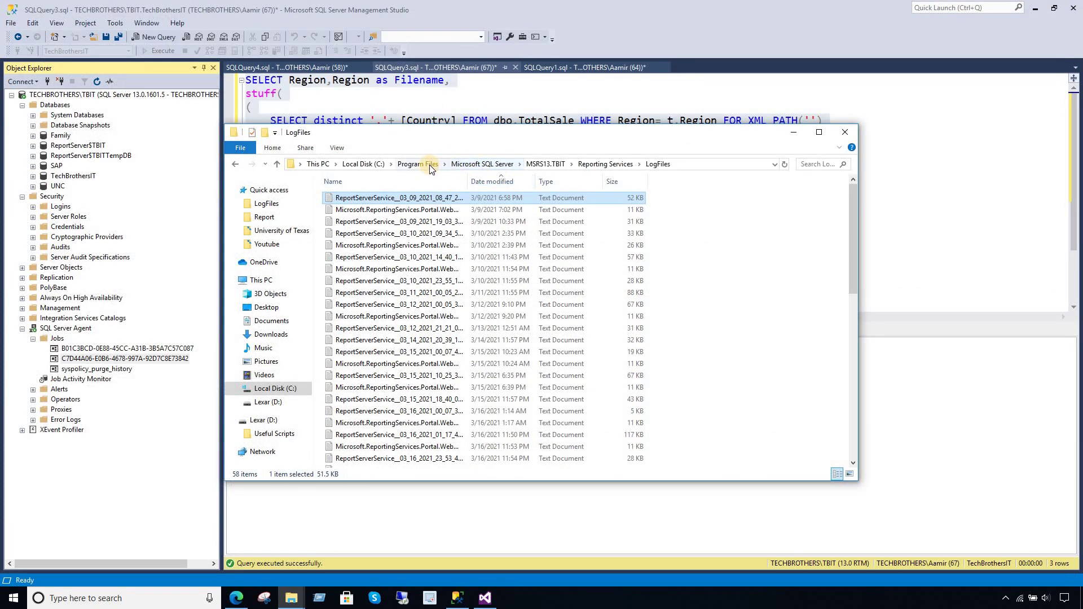
- Browse the Microsoft SQL Server 130 and 120 folders under Program Files (x86)
{"action": "left_click", "coordinate": [429, 165]}
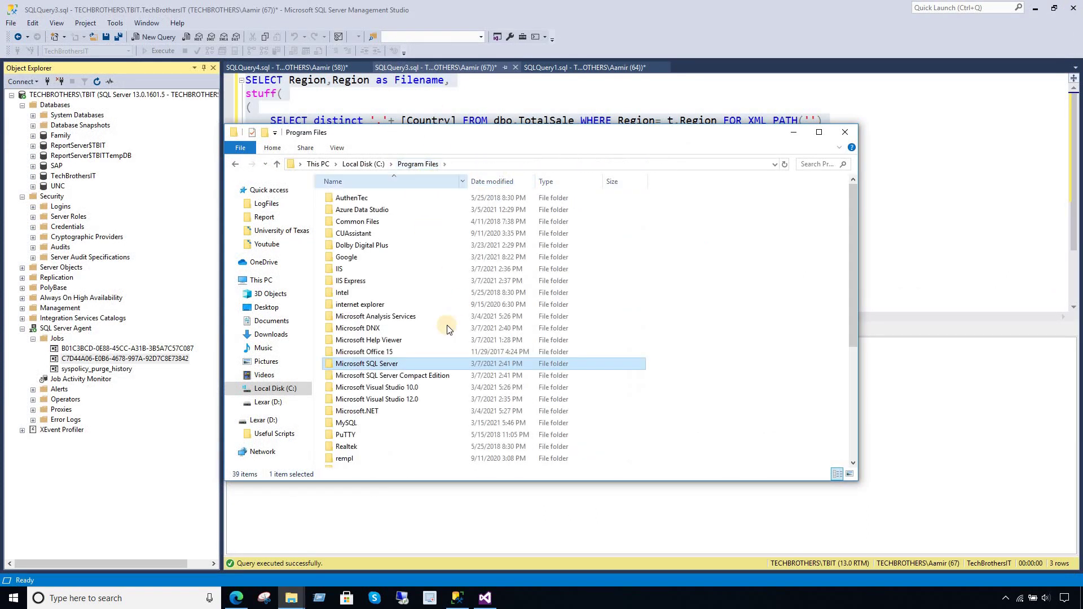
{"action": "left_click", "coordinate": [371, 164]}
{"action": "left_click", "coordinate": [735, 231]}
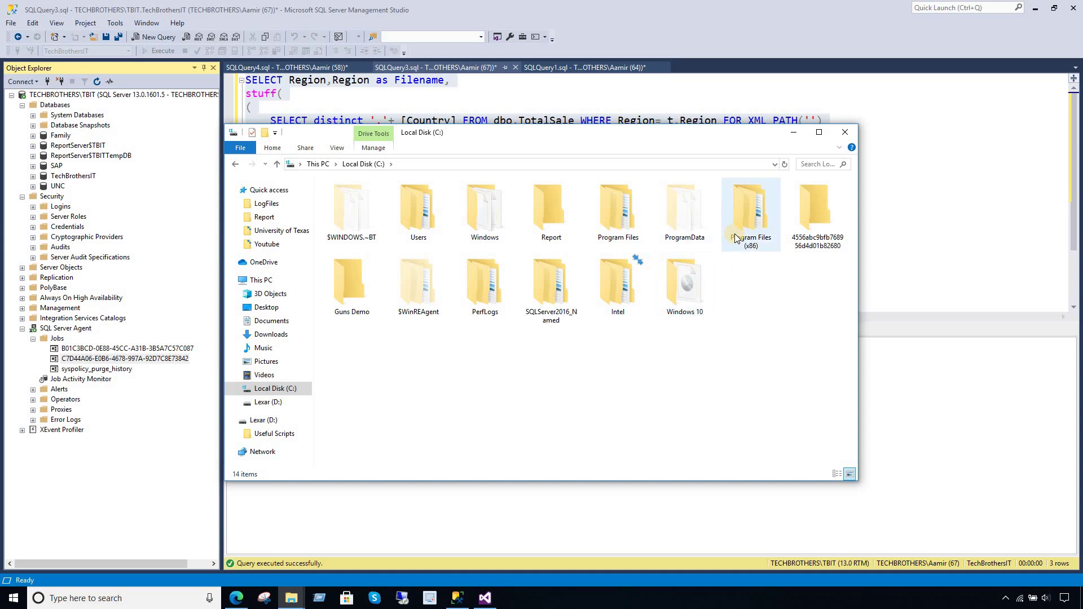
{"action": "double_click", "coordinate": [405, 400]}
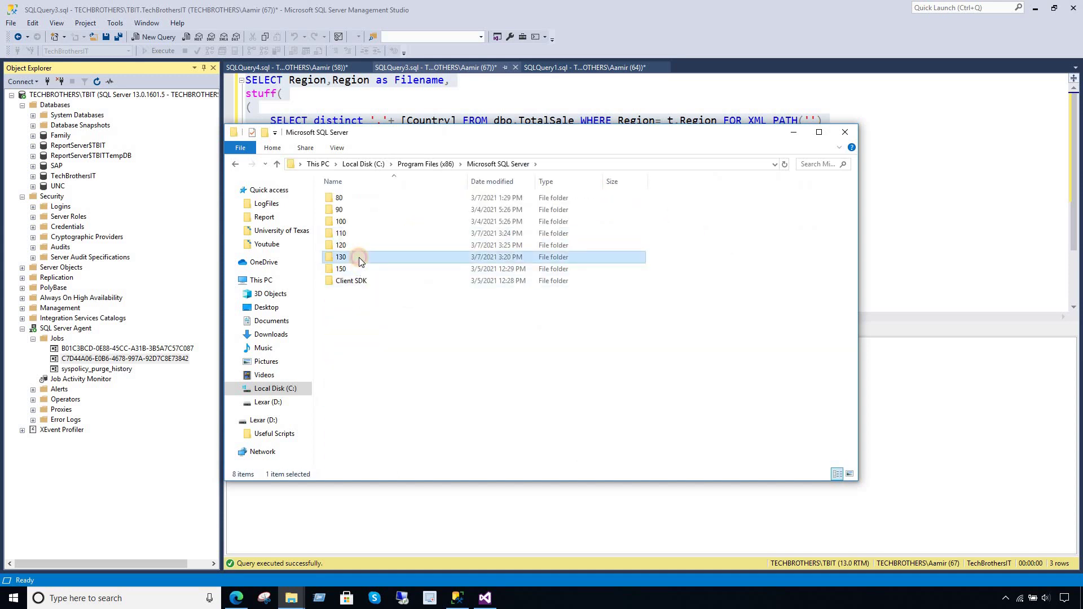
{"action": "double_click", "coordinate": [358, 258]}
{"action": "left_click", "coordinate": [439, 164]}
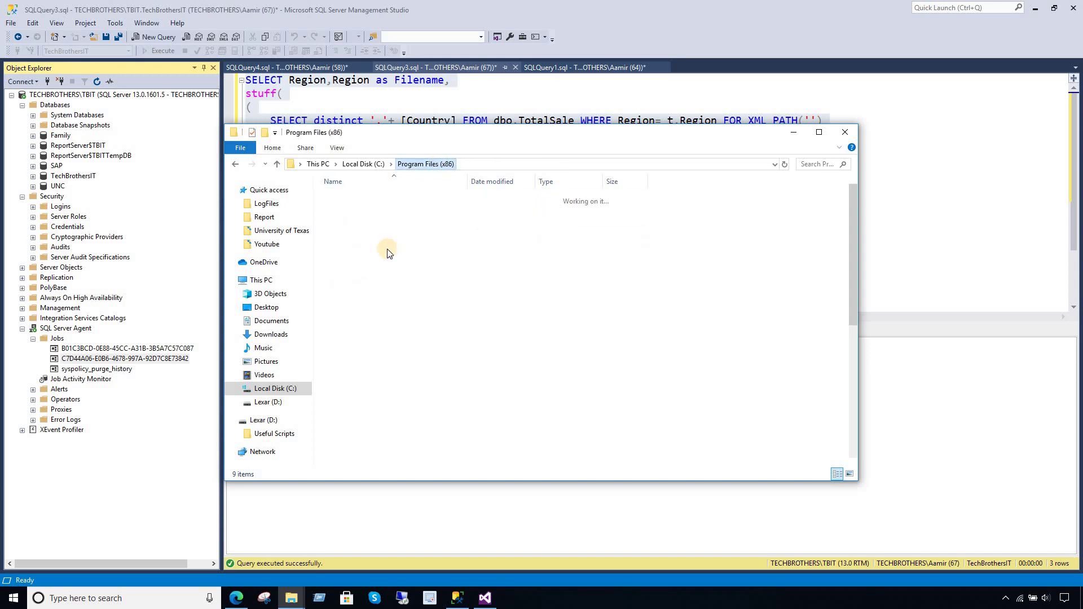
{"action": "left_click", "coordinate": [380, 400]}
{"action": "double_click", "coordinate": [380, 399]}
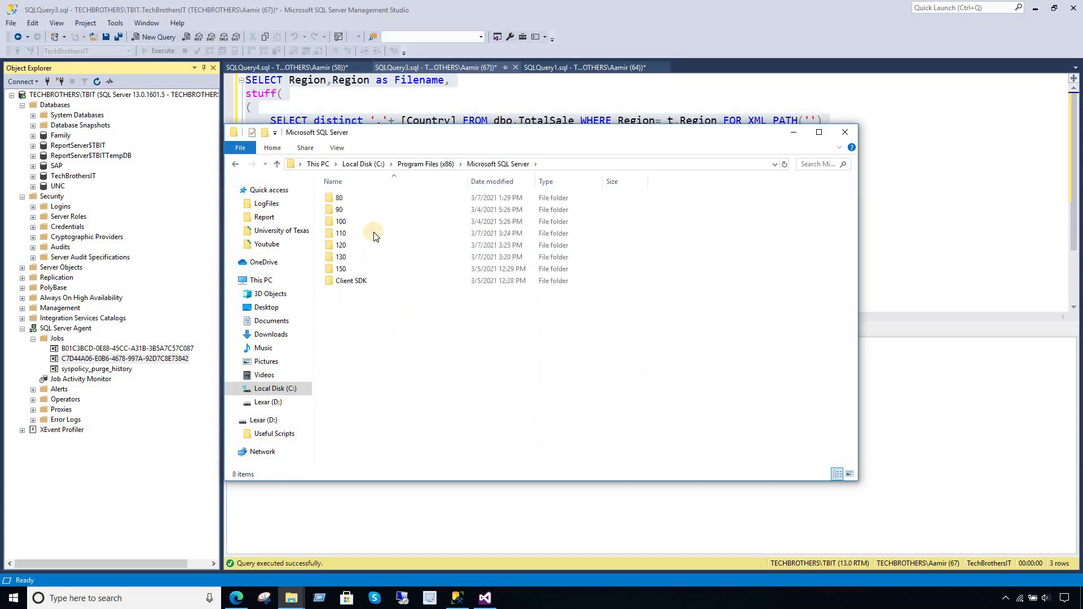
{"action": "double_click", "coordinate": [349, 245]}
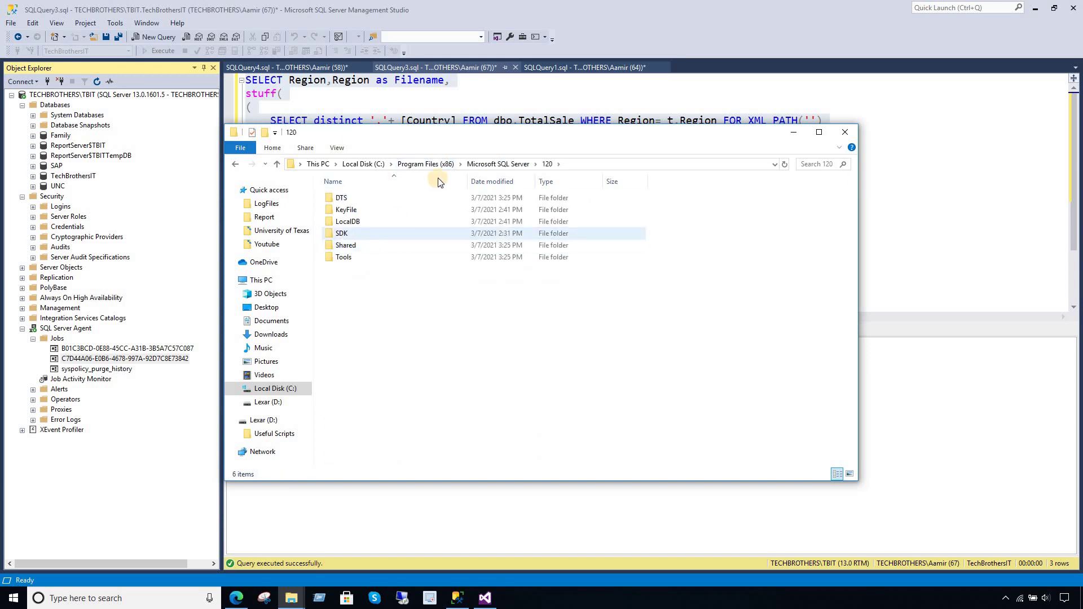
- Check ProgramData and the MSSQL13.TBIT\MSSQL instance folder under Program Files
{"action": "left_click", "coordinate": [363, 164]}
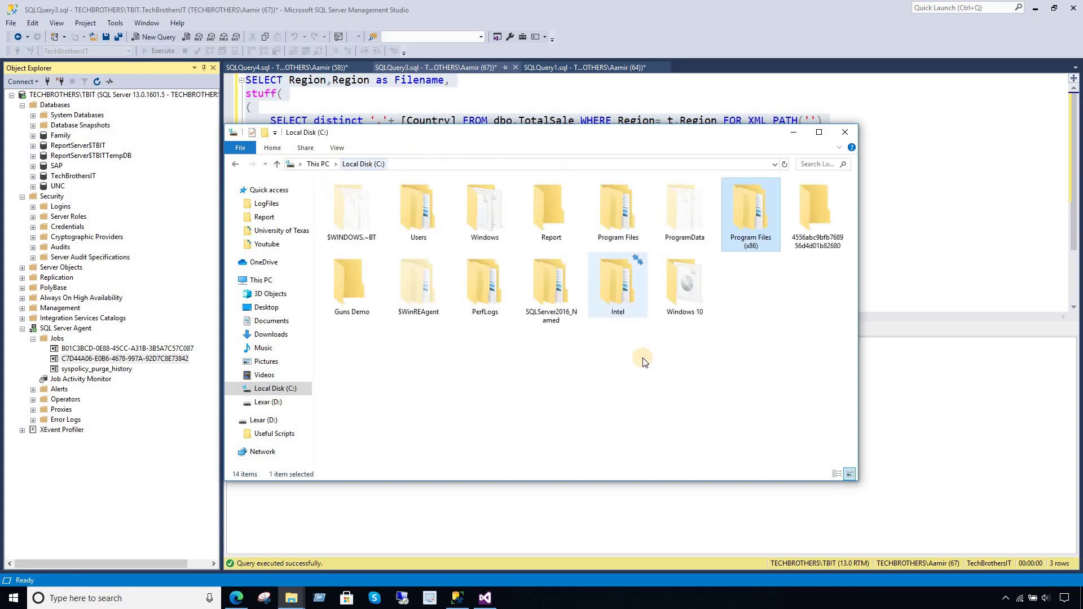
{"action": "double_click", "coordinate": [672, 227]}
{"action": "left_click", "coordinate": [364, 164]}
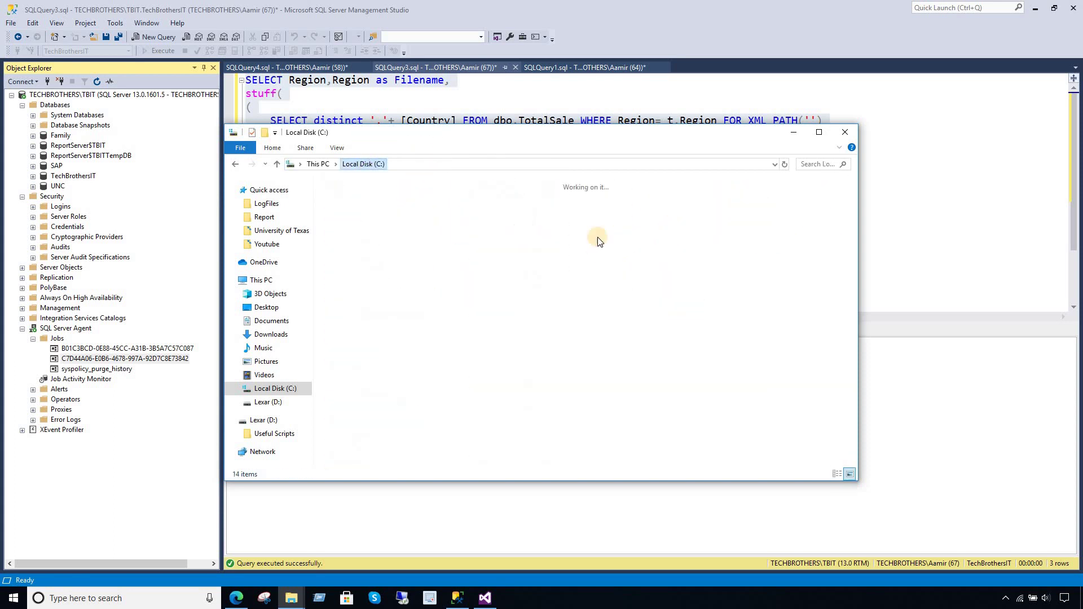
{"action": "double_click", "coordinate": [617, 212]}
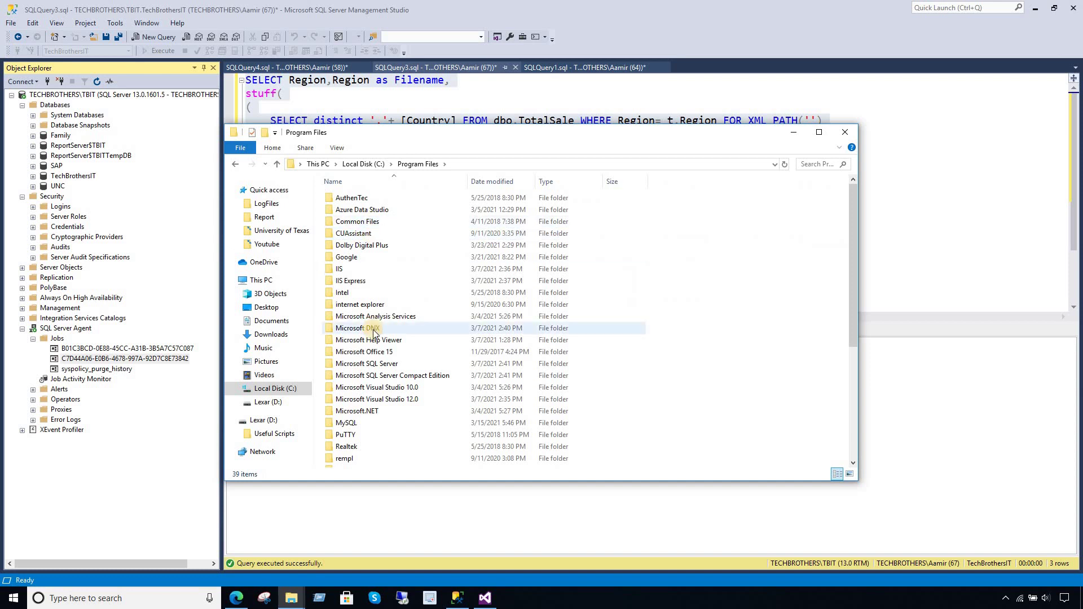
{"action": "double_click", "coordinate": [398, 365]}
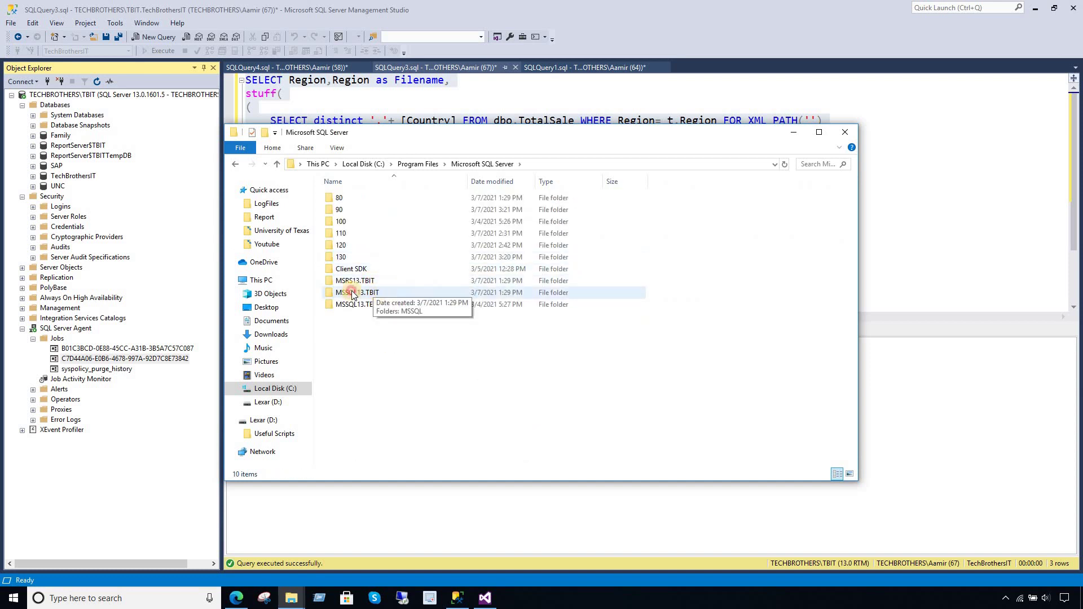
{"action": "double_click", "coordinate": [353, 293]}
{"action": "double_click", "coordinate": [353, 193]}
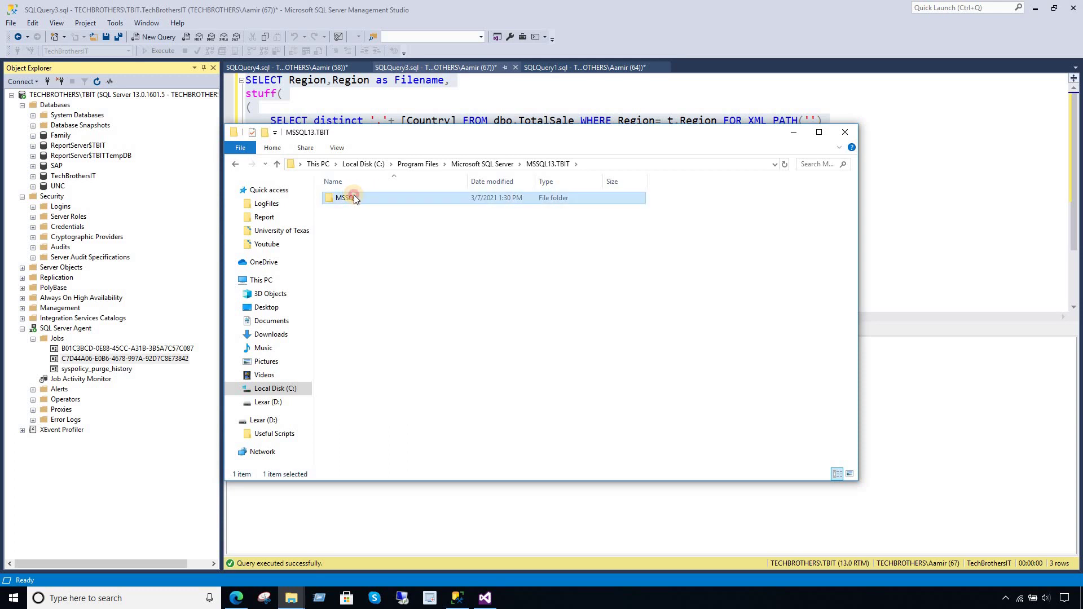
- Go to MSRS13.TBIT\Reporting Services\LogFiles, sort newest first, and open ReportServerService_03_23_2021_17_44_53.log
{"action": "left_click", "coordinate": [476, 164]}
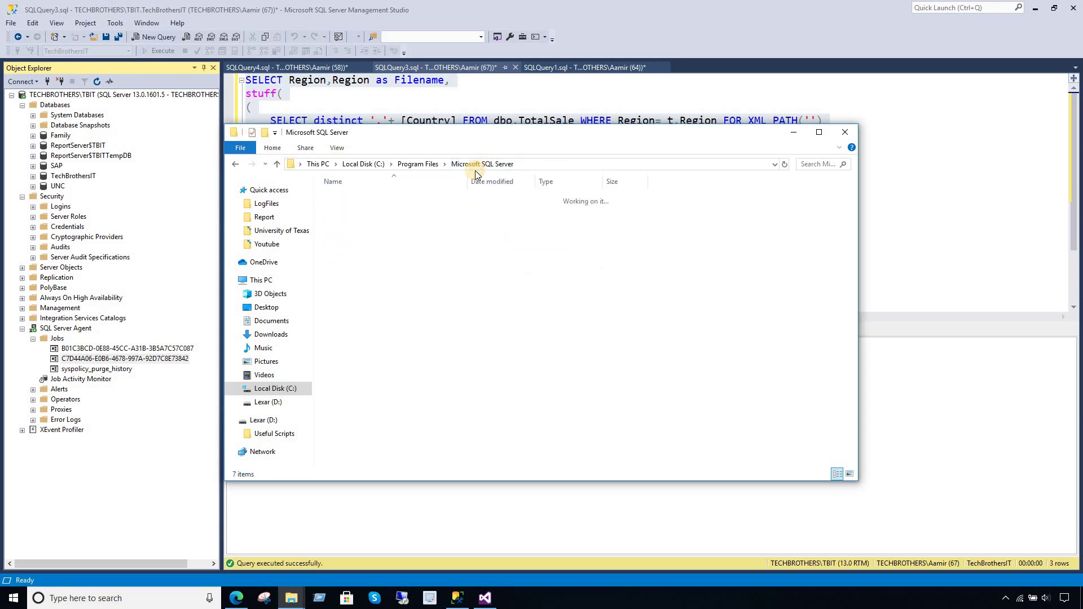
{"action": "double_click", "coordinate": [361, 281]}
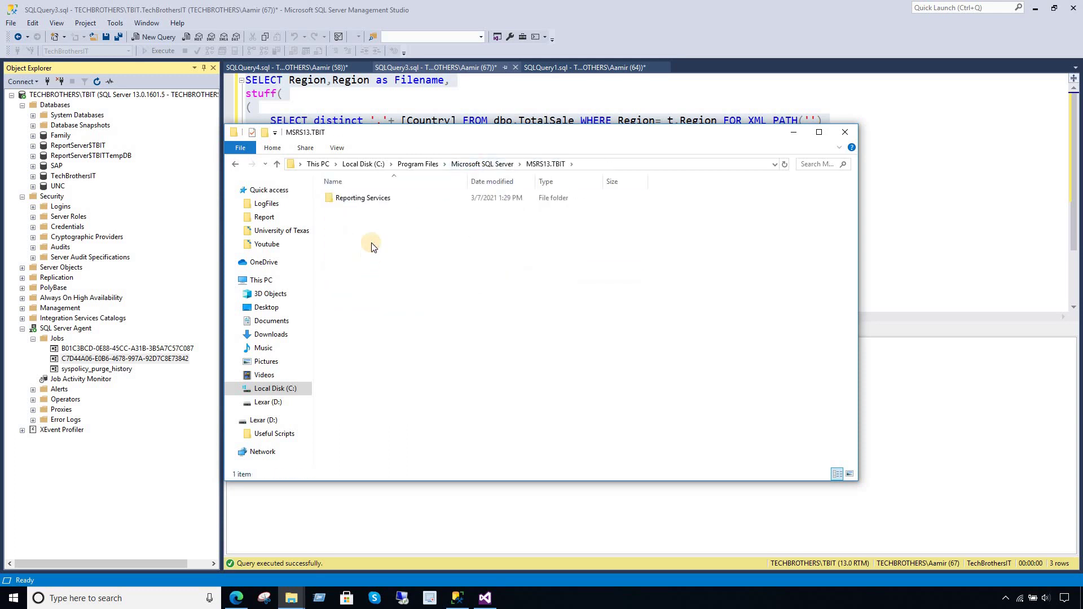
{"action": "double_click", "coordinate": [369, 202]}
{"action": "double_click", "coordinate": [374, 201]}
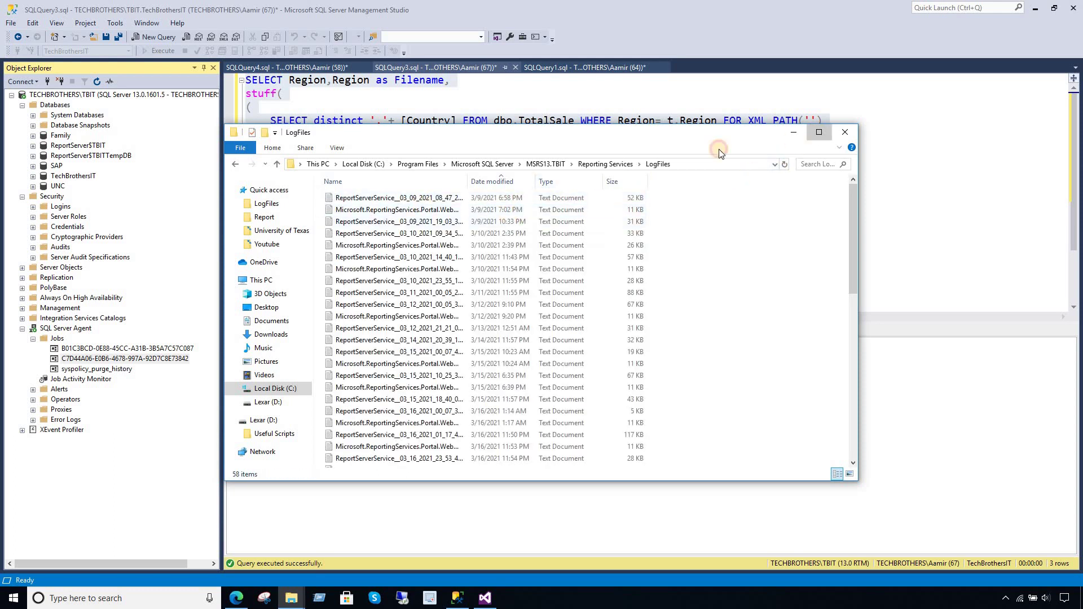
{"action": "left_click", "coordinate": [820, 132]}
{"action": "left_click", "coordinate": [278, 54]}
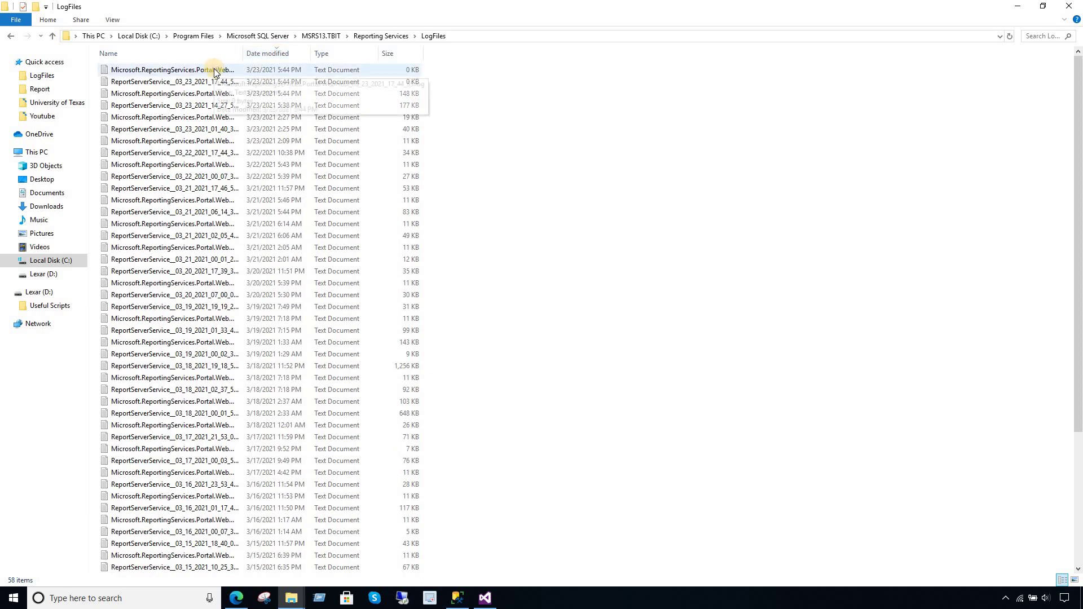
{"action": "double_click", "coordinate": [184, 82]}
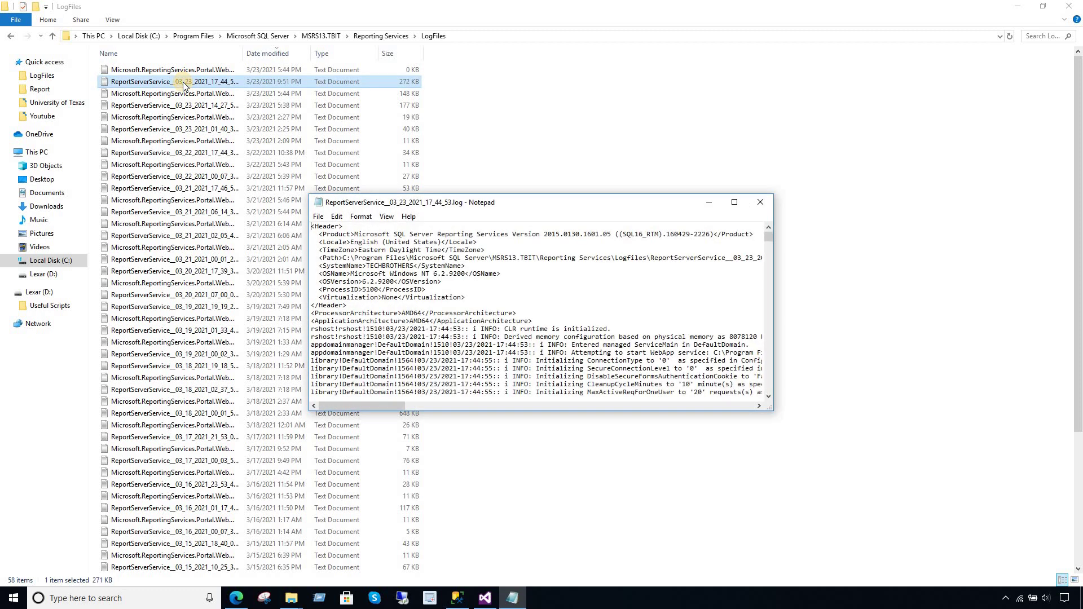
- Read the EXECUTE permission denied error on 'sp_TotalSale' at the log's end, then close Notepad
{"action": "left_click", "coordinate": [734, 202]}
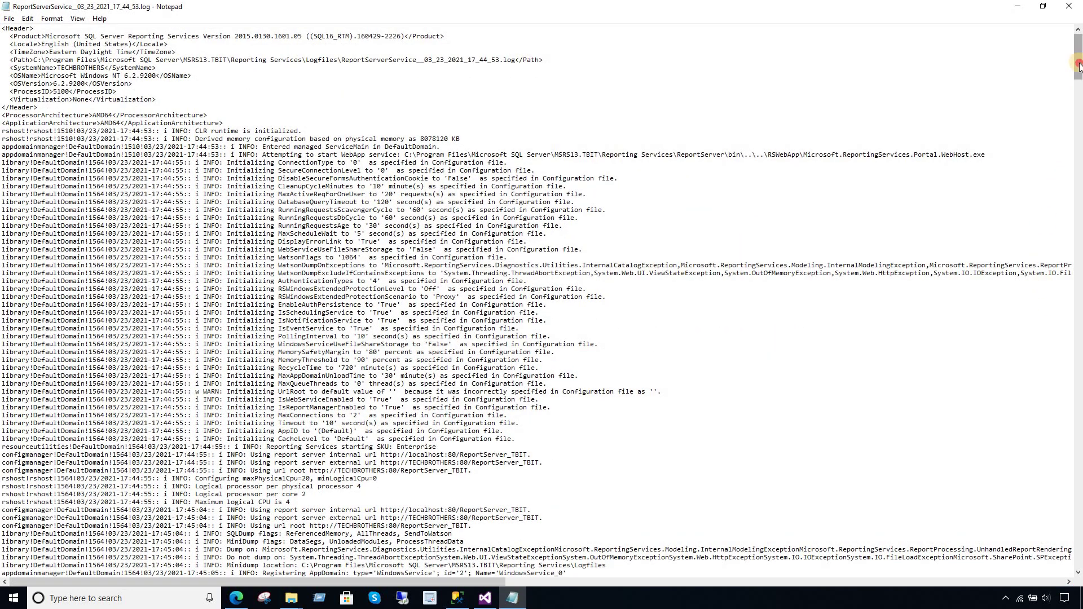
{"action": "left_click_drag", "start_coordinate": [1078, 66], "coordinate": [1078, 571]}
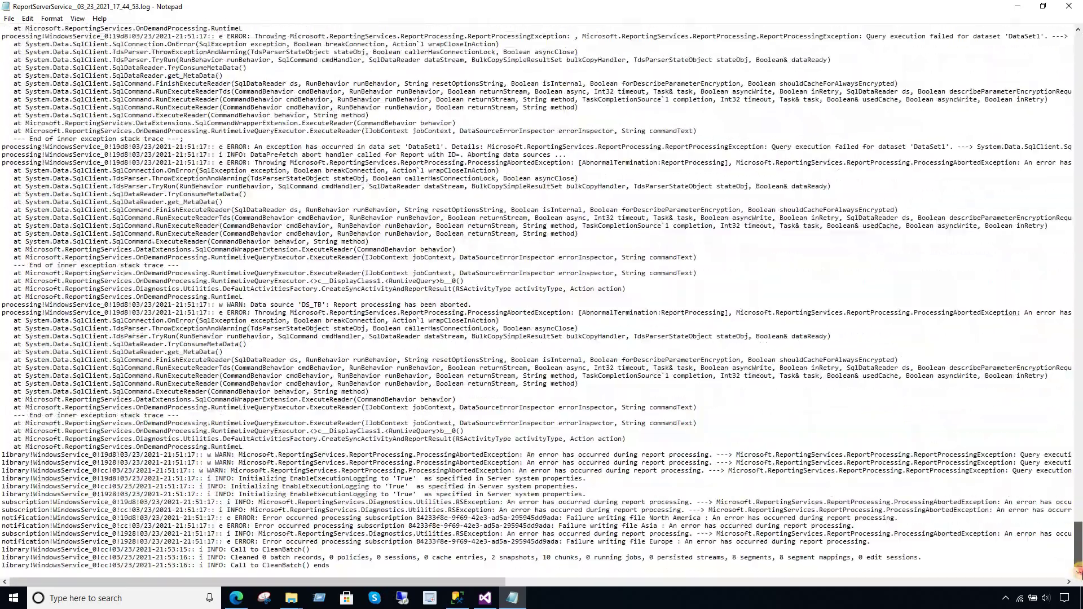
{"action": "left_click_drag", "start_coordinate": [347, 582], "coordinate": [843, 567]}
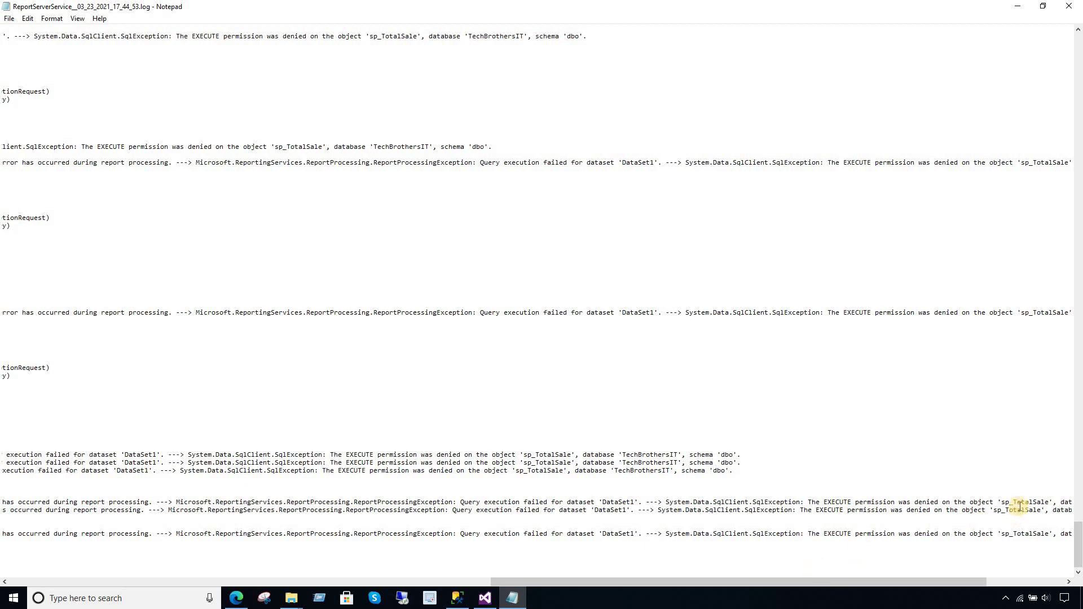
{"action": "left_click_drag", "start_coordinate": [1049, 502], "coordinate": [1002, 502]}
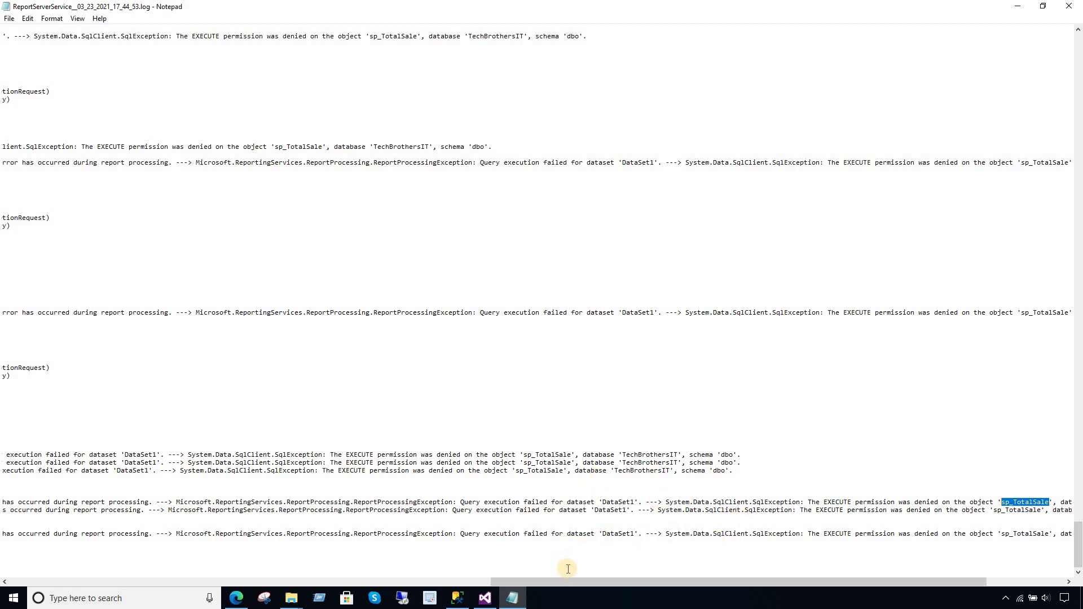
{"action": "left_click_drag", "start_coordinate": [566, 582], "coordinate": [687, 587]}
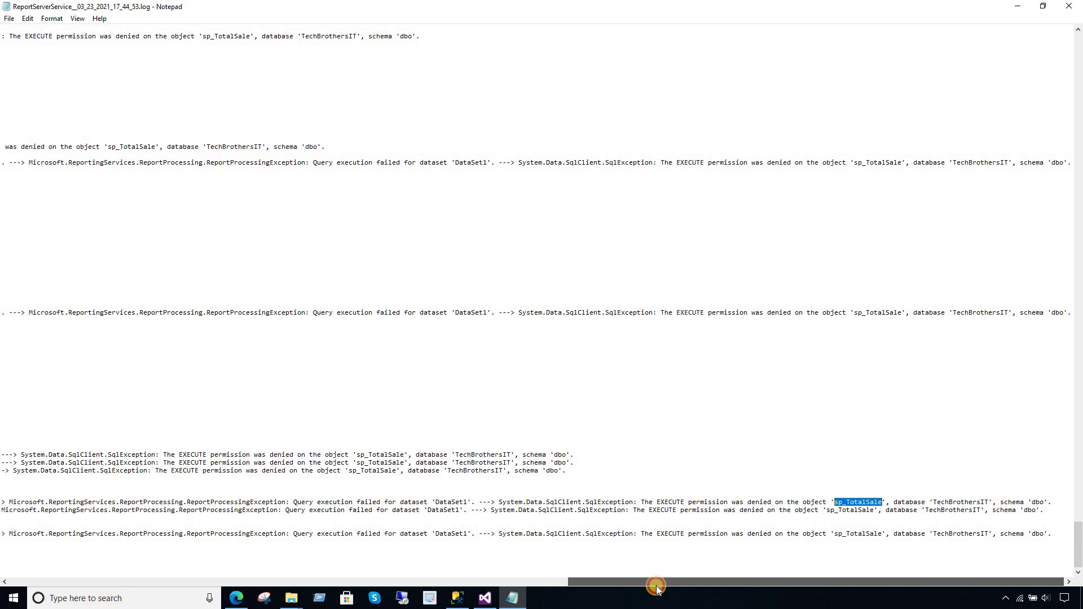
{"action": "left_click_drag", "start_coordinate": [656, 588], "coordinate": [339, 553]}
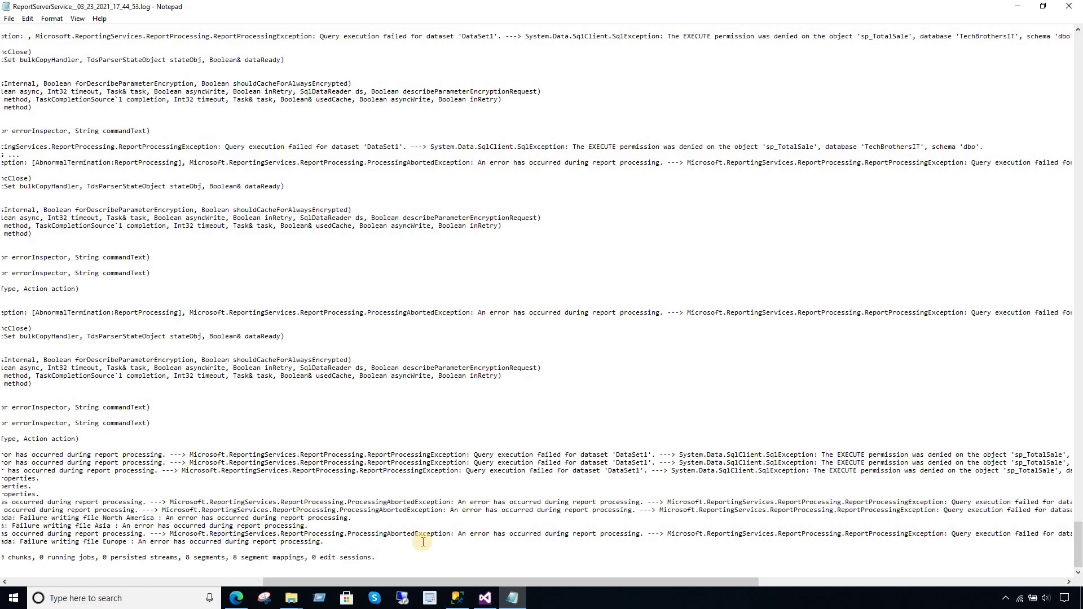
{"action": "left_click", "coordinate": [1069, 6]}
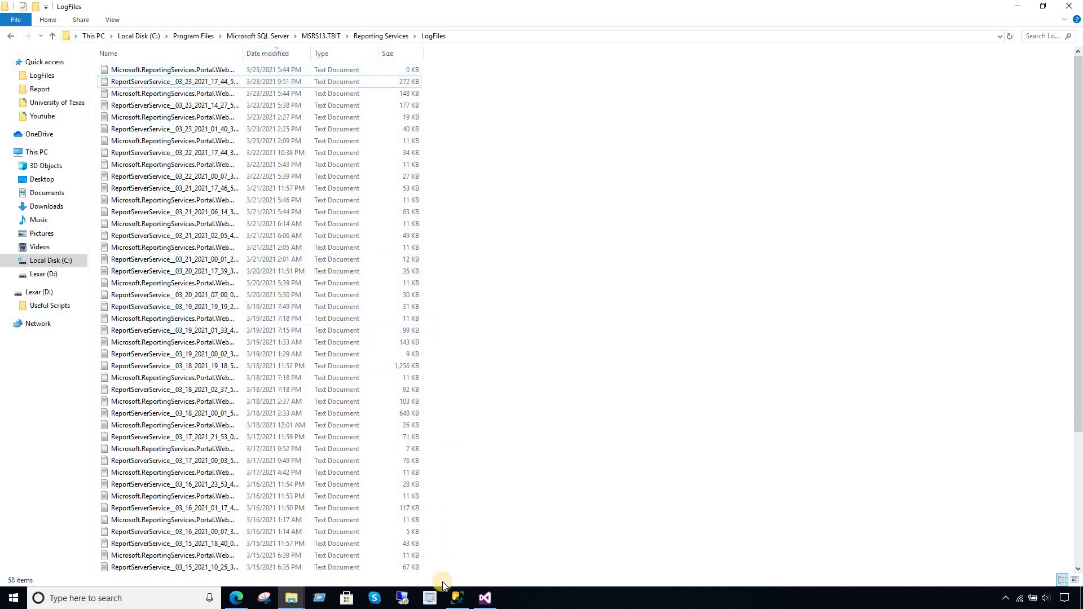
- Go from Working's data source settings to TB_DataSources and inspect DS_TBIT's stored credentials
{"action": "left_click", "coordinate": [236, 599]}
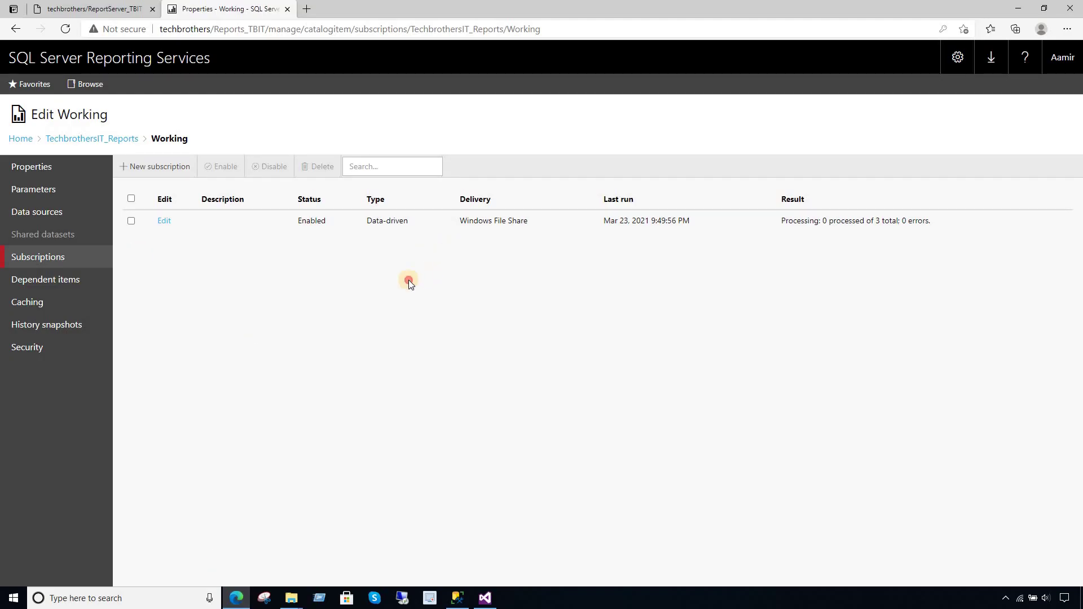
{"action": "left_click", "coordinate": [48, 219]}
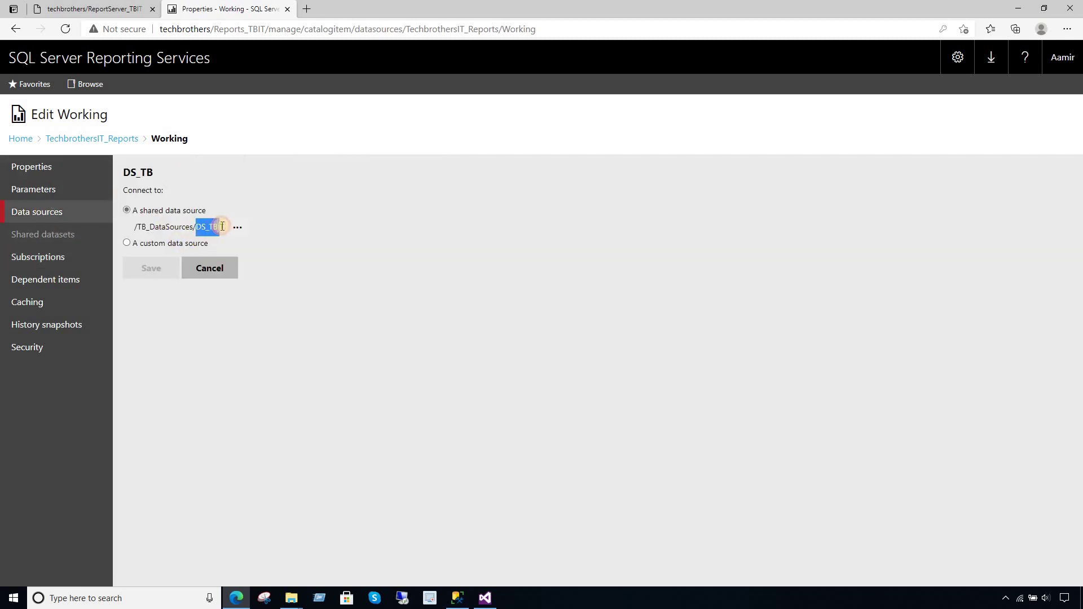
{"action": "left_click", "coordinate": [103, 139]}
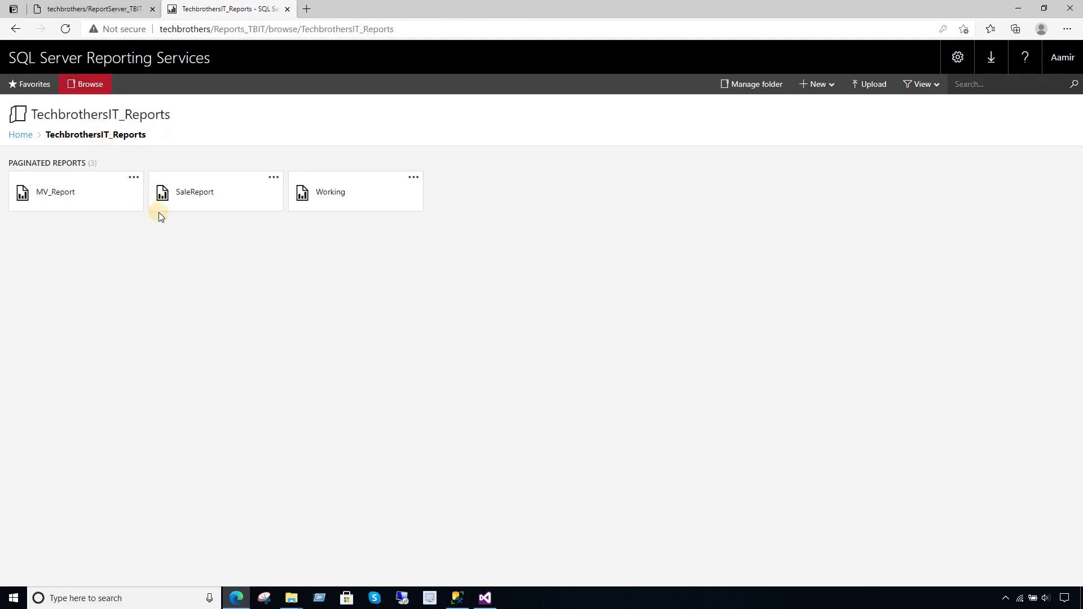
{"action": "left_click", "coordinate": [23, 136]}
{"action": "left_click", "coordinate": [210, 194]}
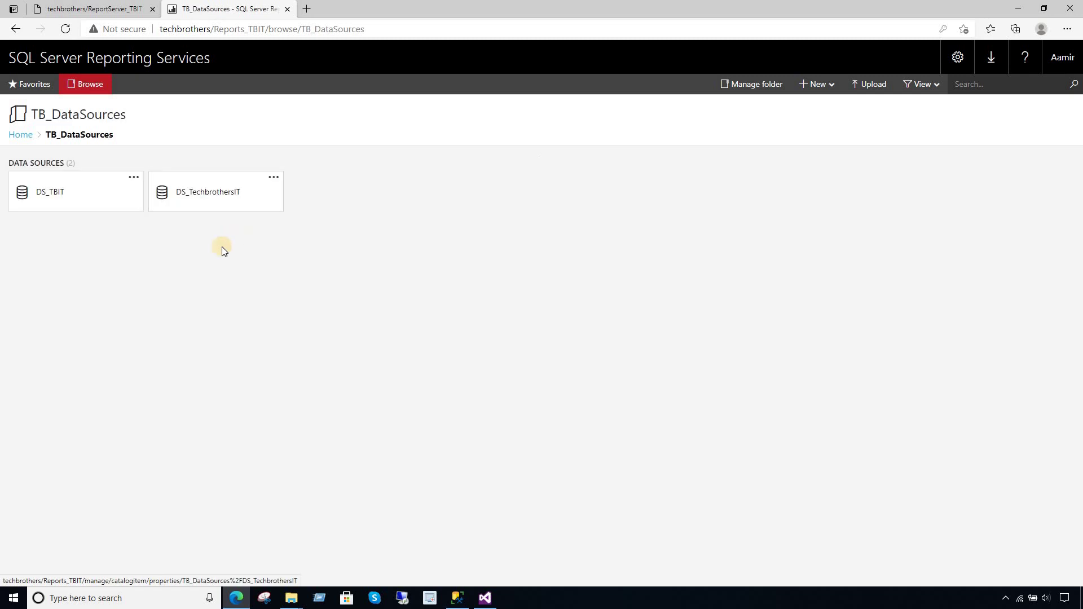
{"action": "left_click", "coordinate": [134, 179]}
{"action": "left_click", "coordinate": [144, 158]}
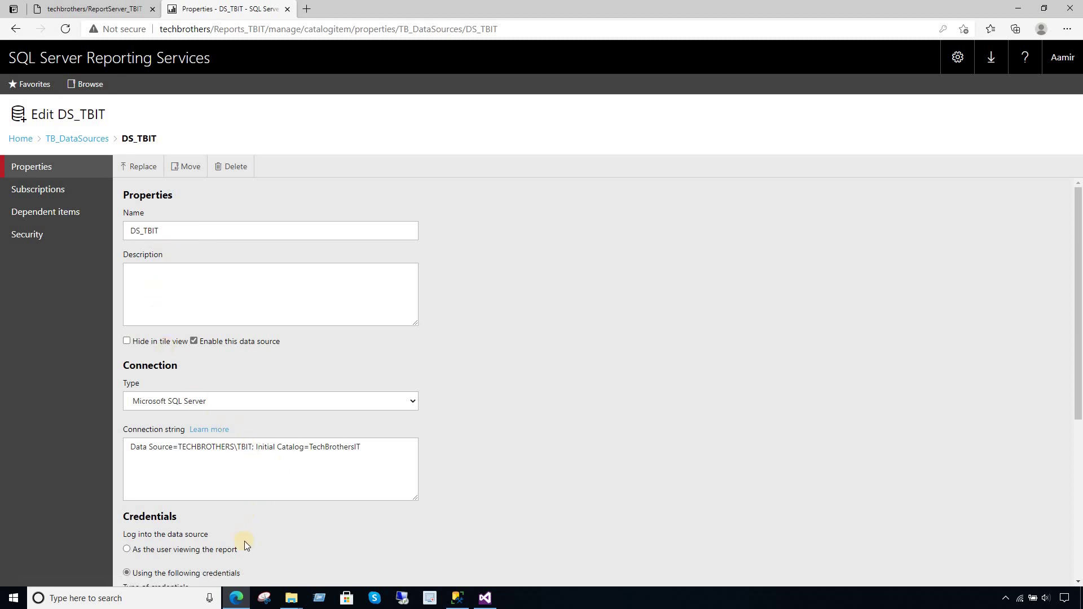
{"action": "left_click_drag", "start_coordinate": [1080, 219], "coordinate": [1080, 305]}
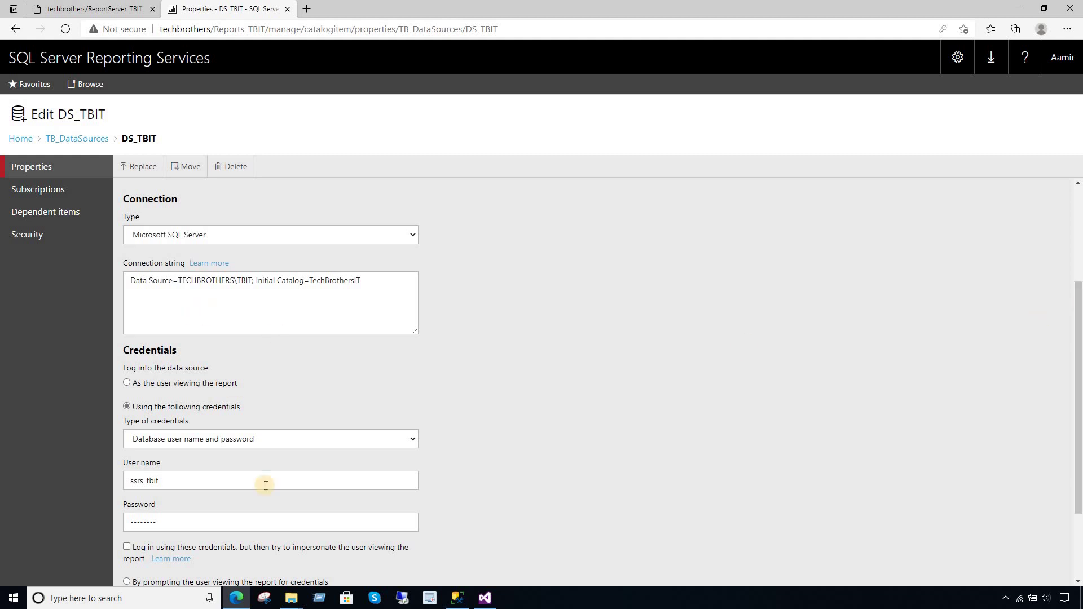
{"action": "left_click", "coordinate": [67, 139]}
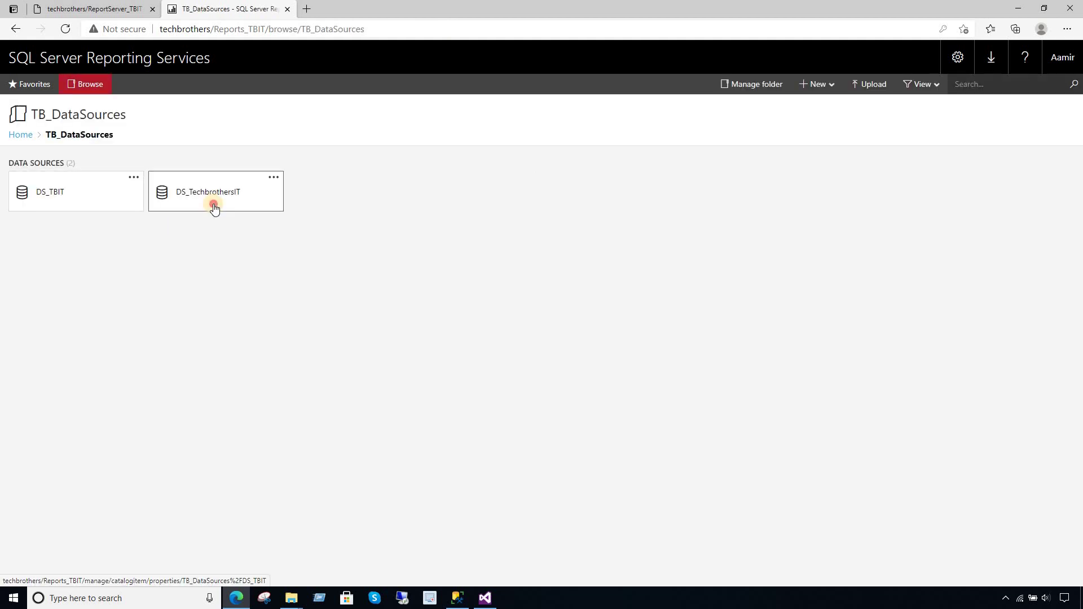
- Check the stored database credentials of the DS_TechbrothersIT data source
{"action": "left_click", "coordinate": [216, 208]}
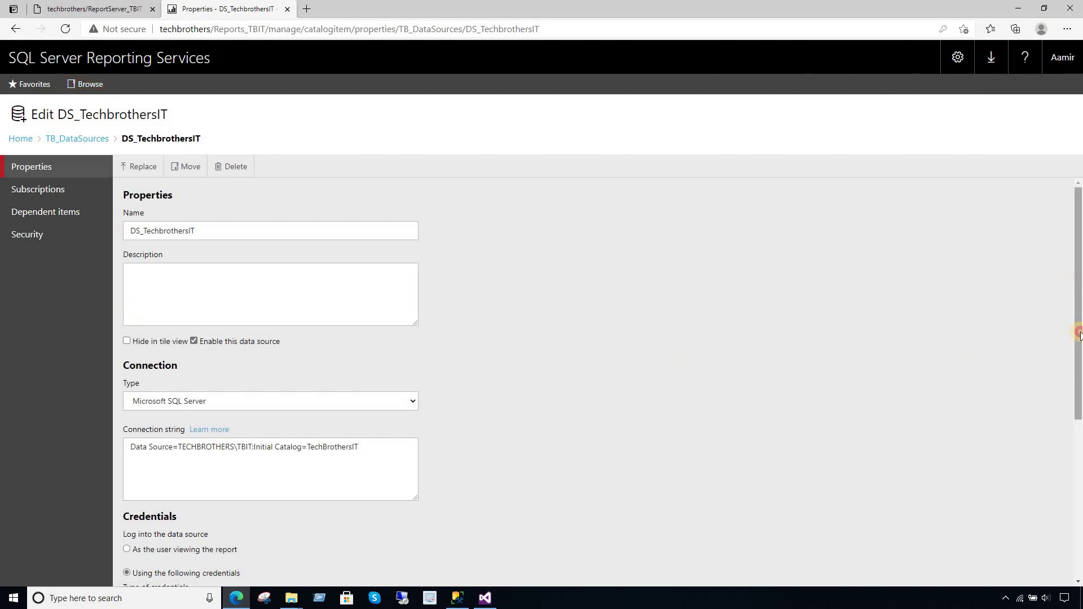
{"action": "scroll", "coordinate": [1079, 334], "scroll_direction": "down", "scroll_amount": 4}
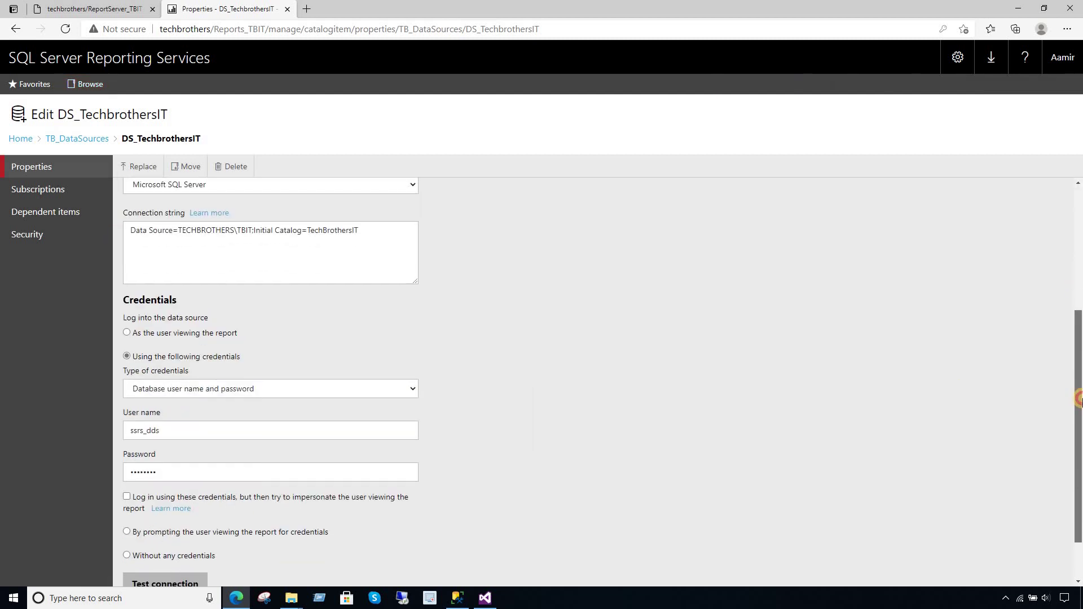
{"action": "double_click", "coordinate": [173, 426]}
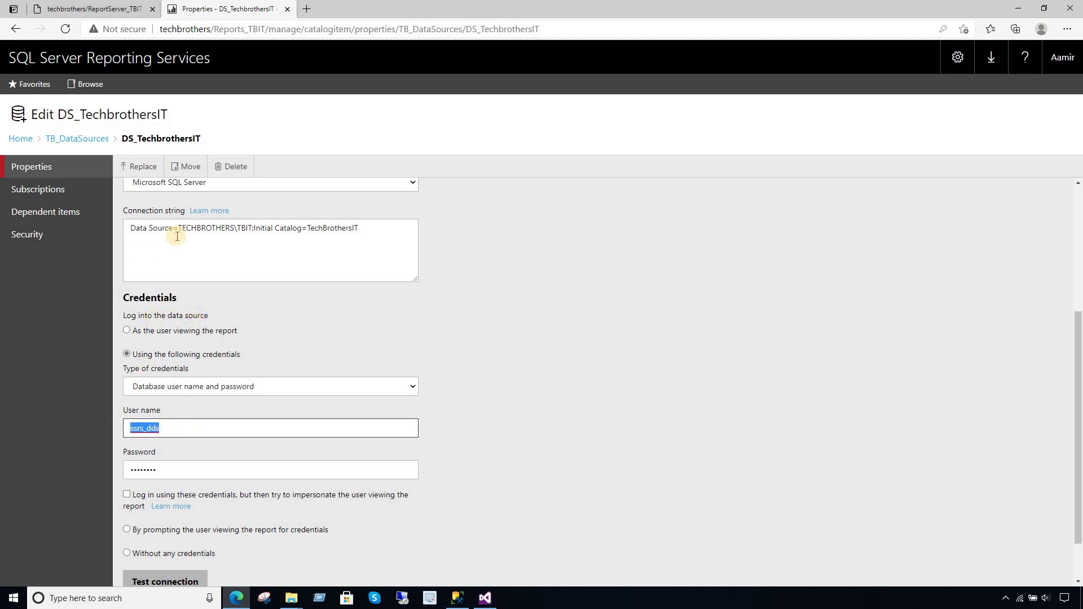
{"action": "left_click", "coordinate": [503, 346]}
{"action": "scroll", "coordinate": [502, 346], "scroll_direction": "up", "scroll_amount": 4}
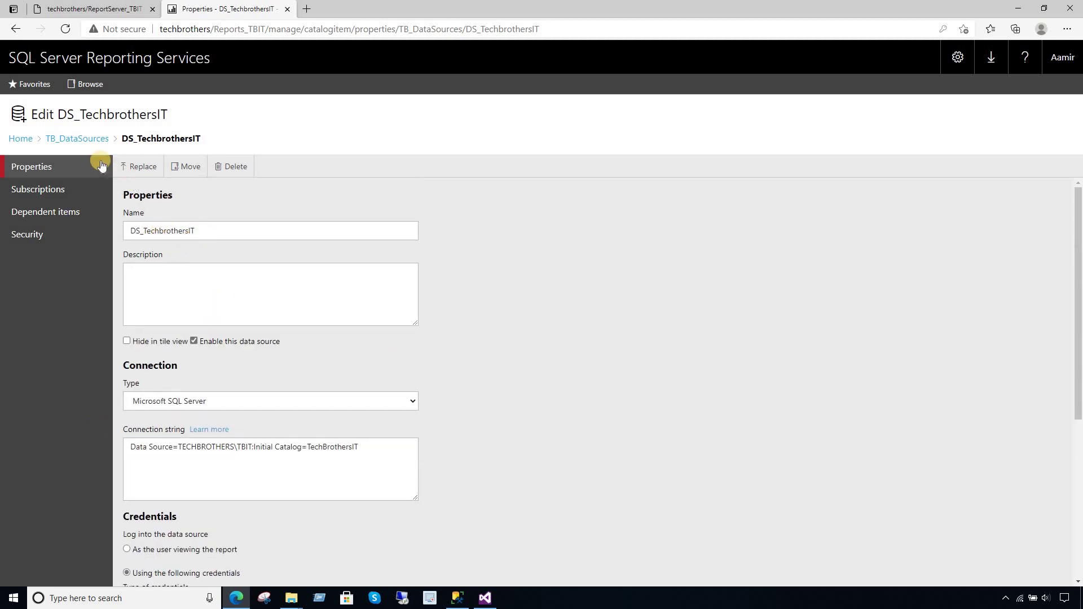
- Open the Working report's data source settings in the TechbrothersIT_Reports folder
{"action": "left_click", "coordinate": [20, 138]}
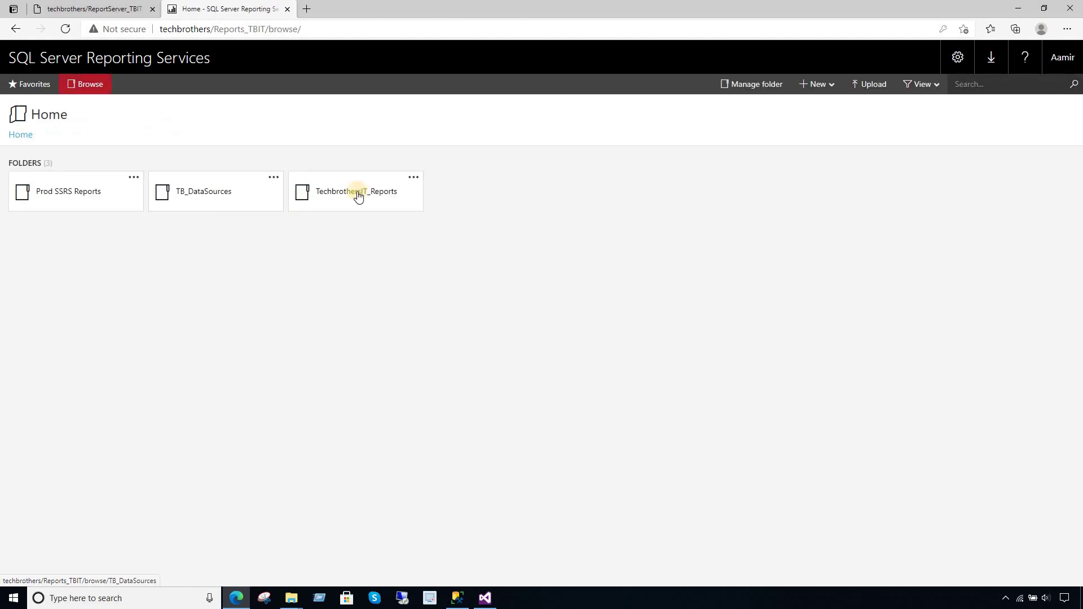
{"action": "left_click", "coordinate": [358, 203]}
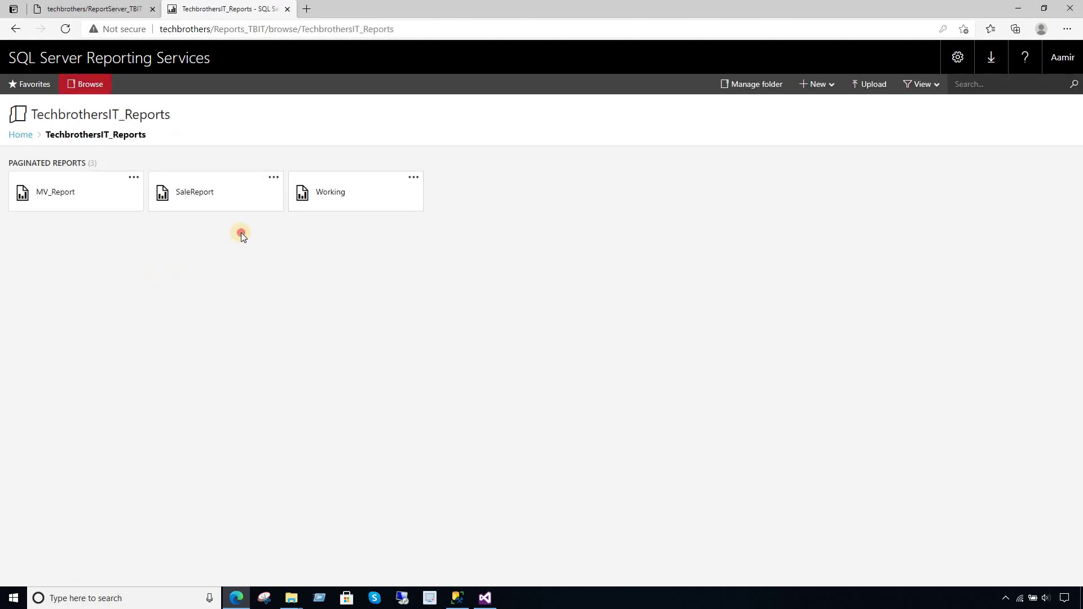
{"action": "left_click", "coordinate": [325, 208]}
{"action": "left_click", "coordinate": [138, 107]}
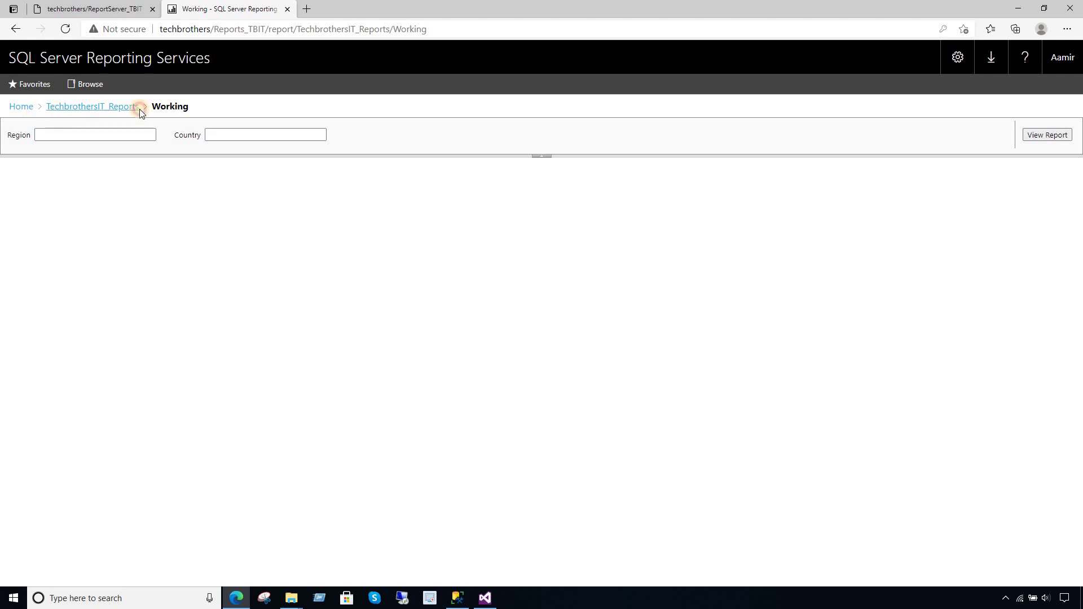
{"action": "left_click", "coordinate": [413, 177]}
{"action": "left_click", "coordinate": [424, 157]}
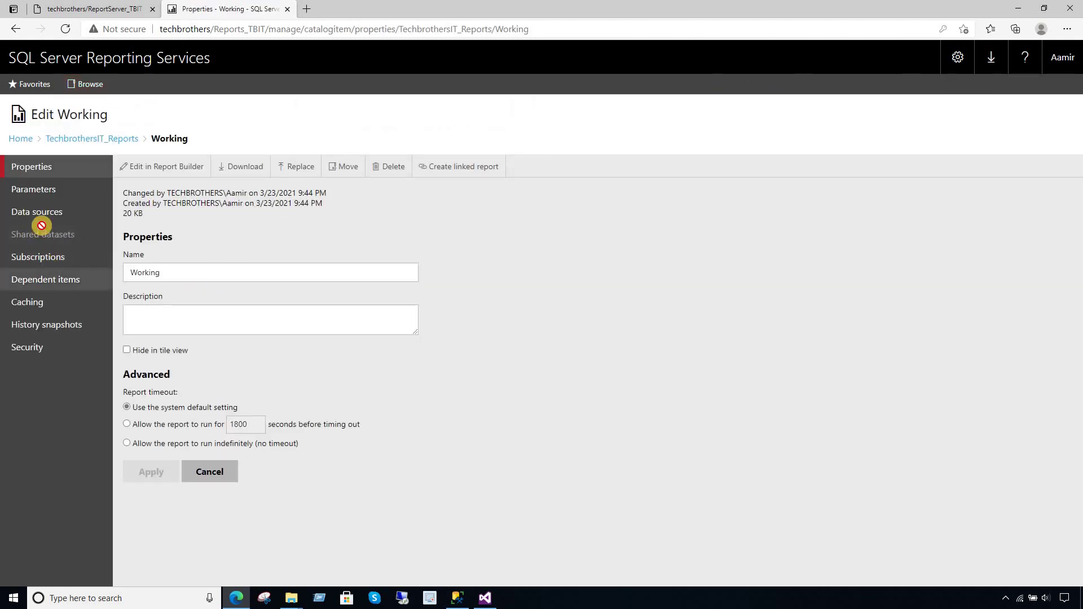
{"action": "left_click", "coordinate": [44, 217]}
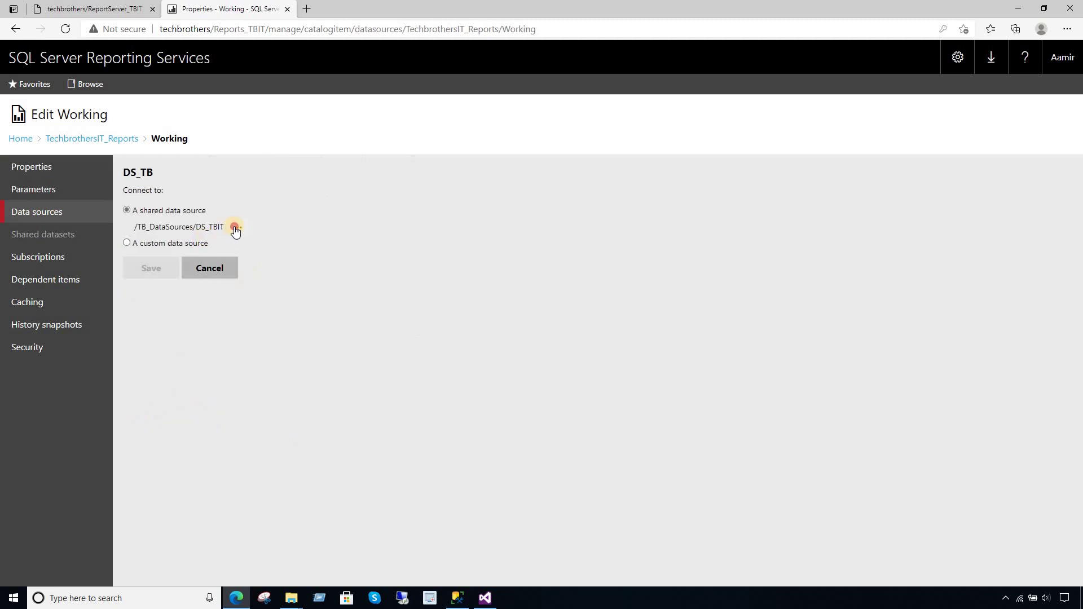
- Point DS_TB at /TB_DataSources/DS_TechbrothersIT and save the change
{"action": "left_click", "coordinate": [235, 228]}
{"action": "left_click", "coordinate": [476, 242]}
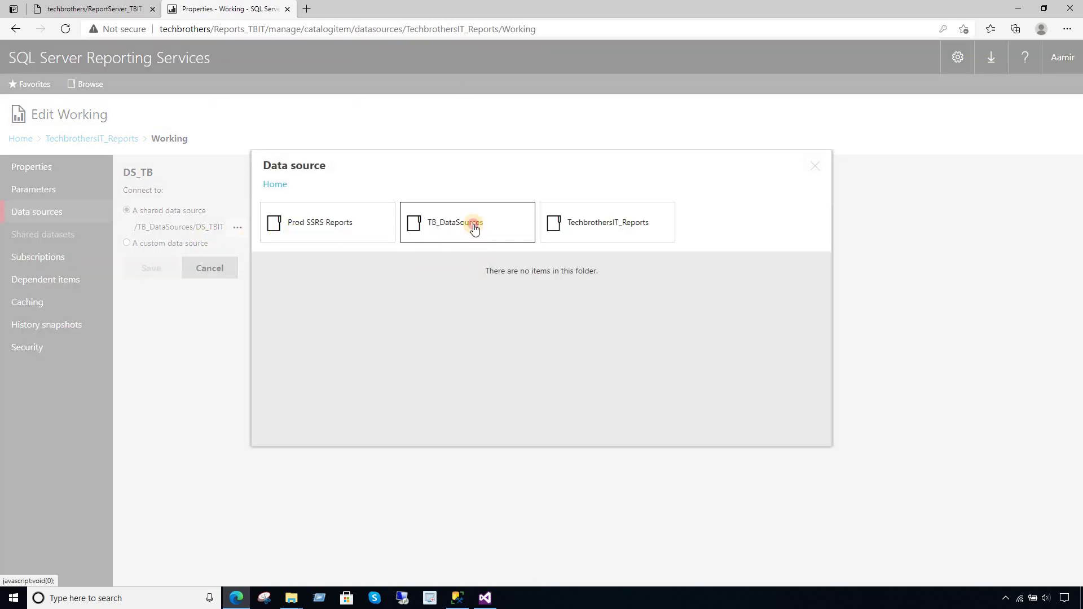
{"action": "left_click", "coordinate": [468, 234]}
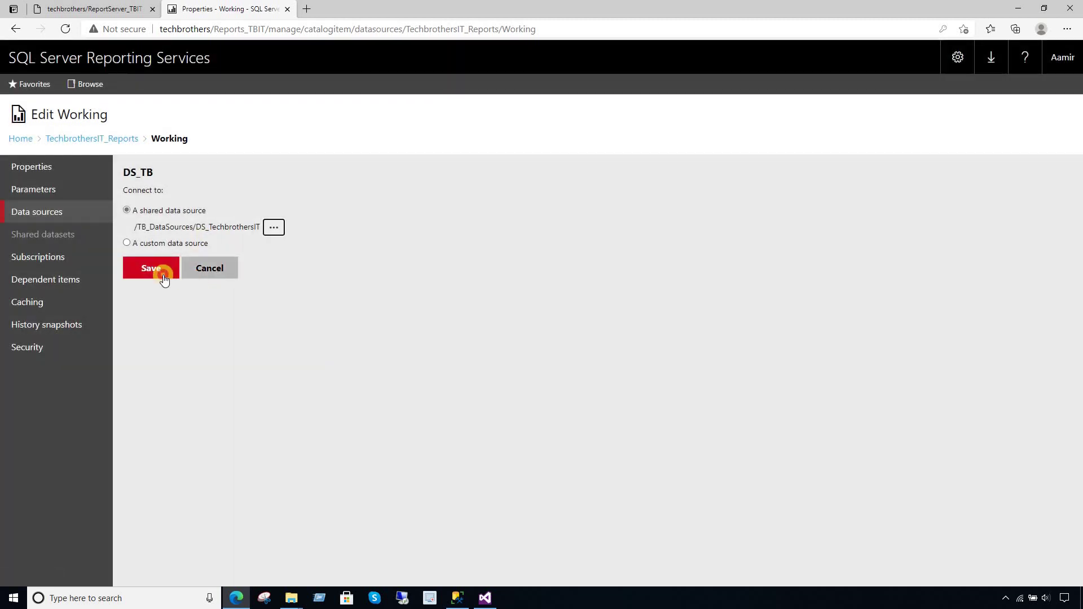
{"action": "left_click", "coordinate": [162, 276]}
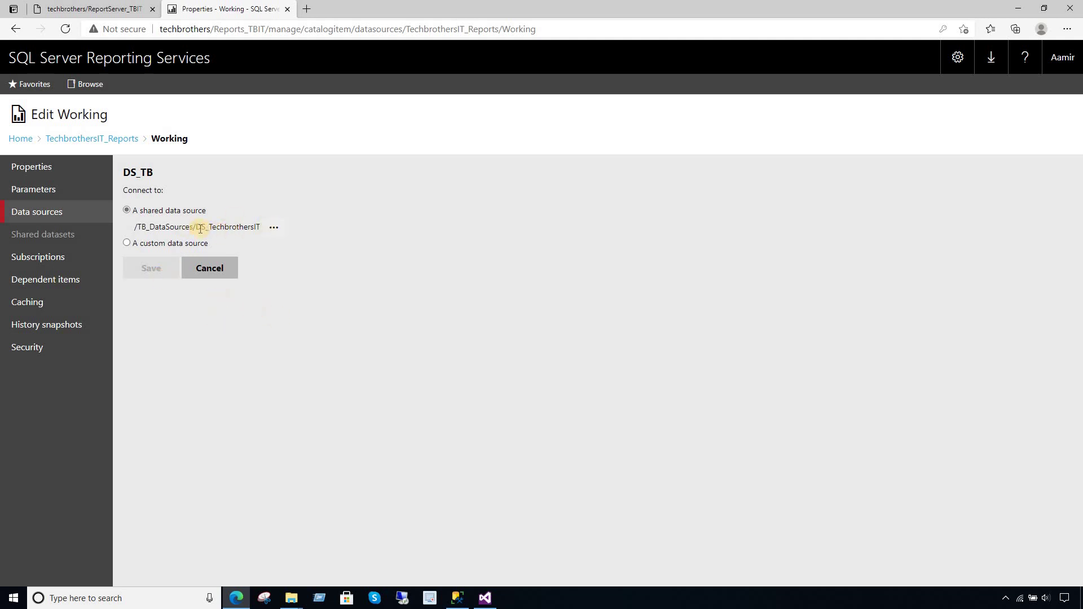
{"action": "double_click", "coordinate": [258, 226]}
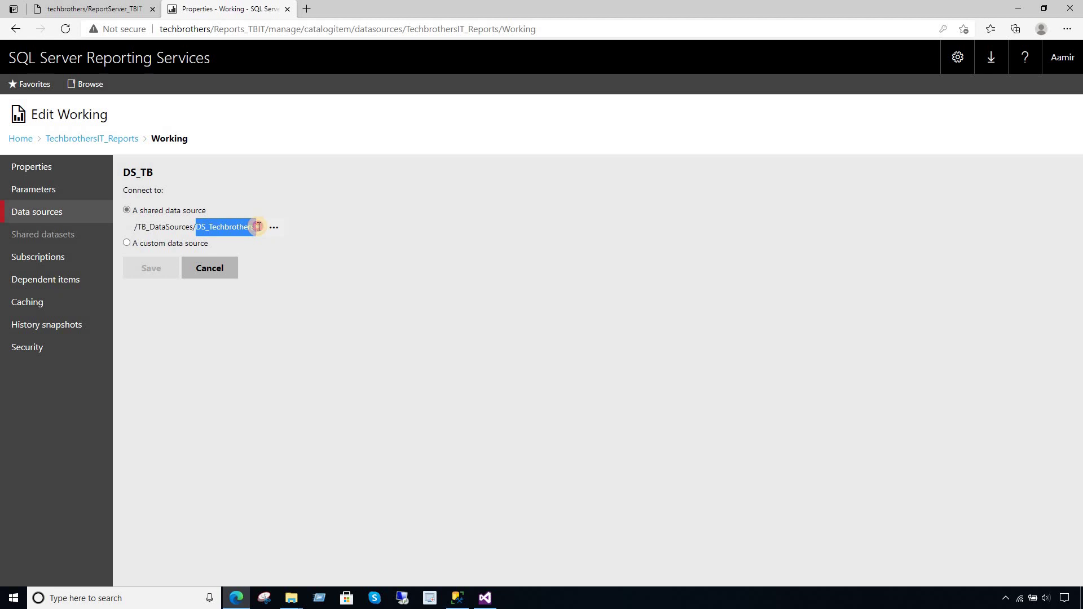
{"action": "left_click", "coordinate": [259, 319]}
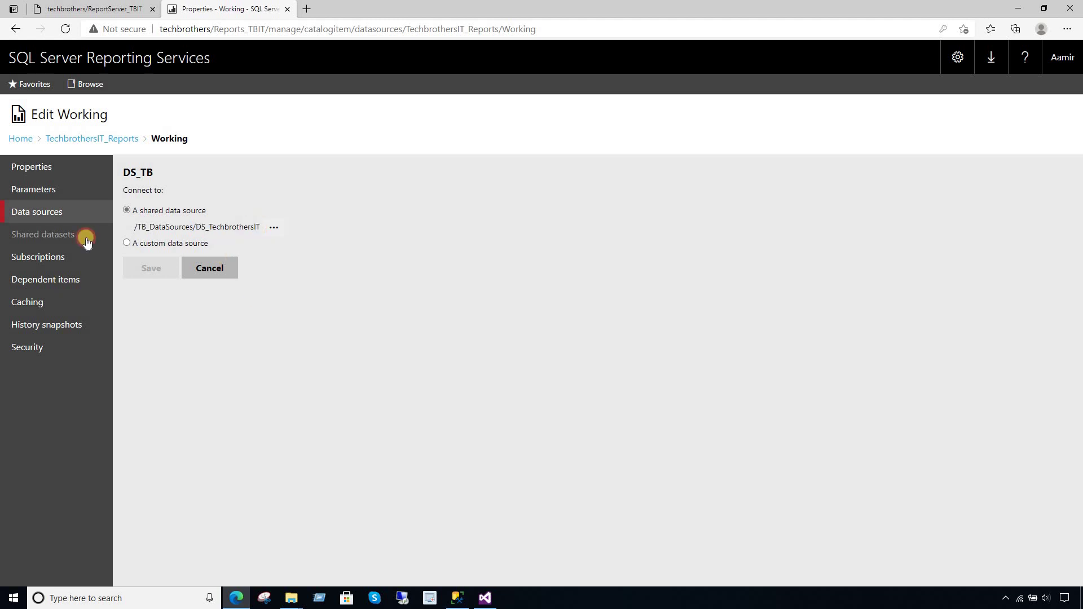
{"action": "left_click", "coordinate": [89, 139]}
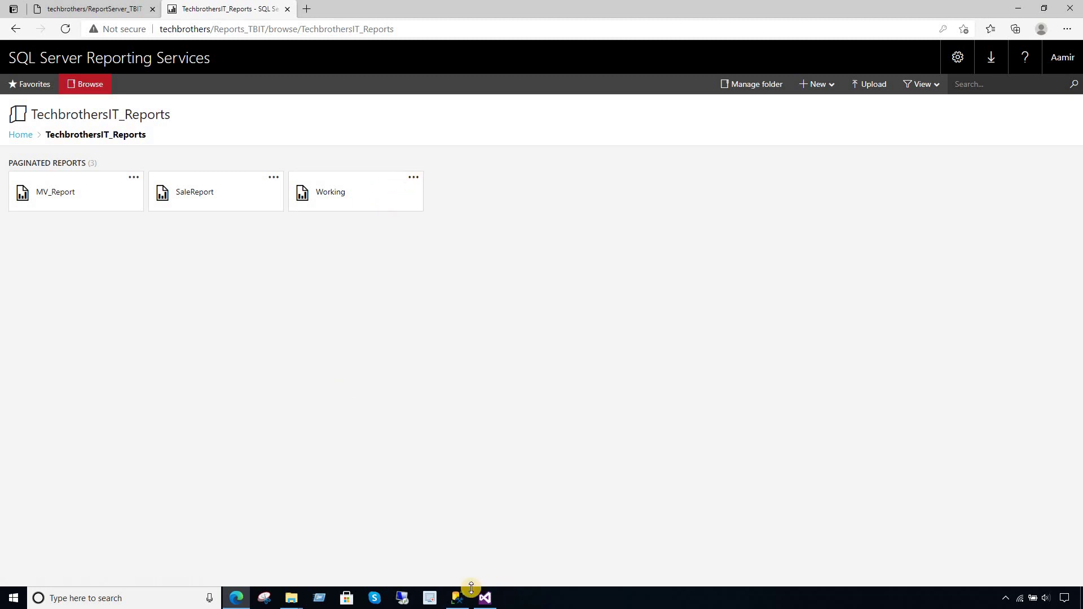
- Start the subscription's SQL Agent job from SQL Server Management Studio
{"action": "left_click", "coordinate": [455, 596]}
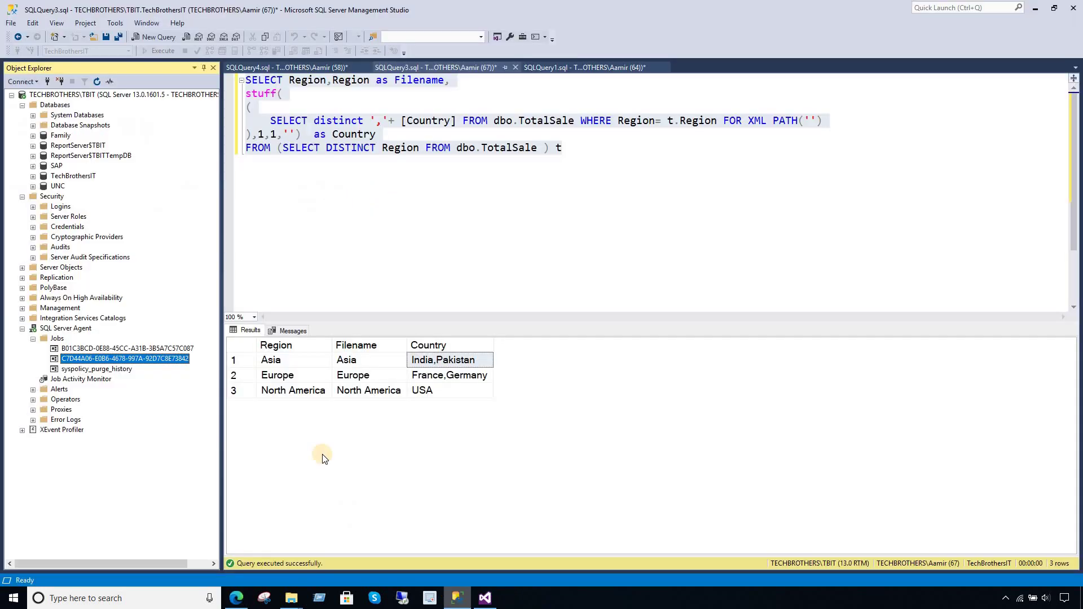
{"action": "right_click", "coordinate": [181, 360]}
{"action": "left_click", "coordinate": [208, 382]}
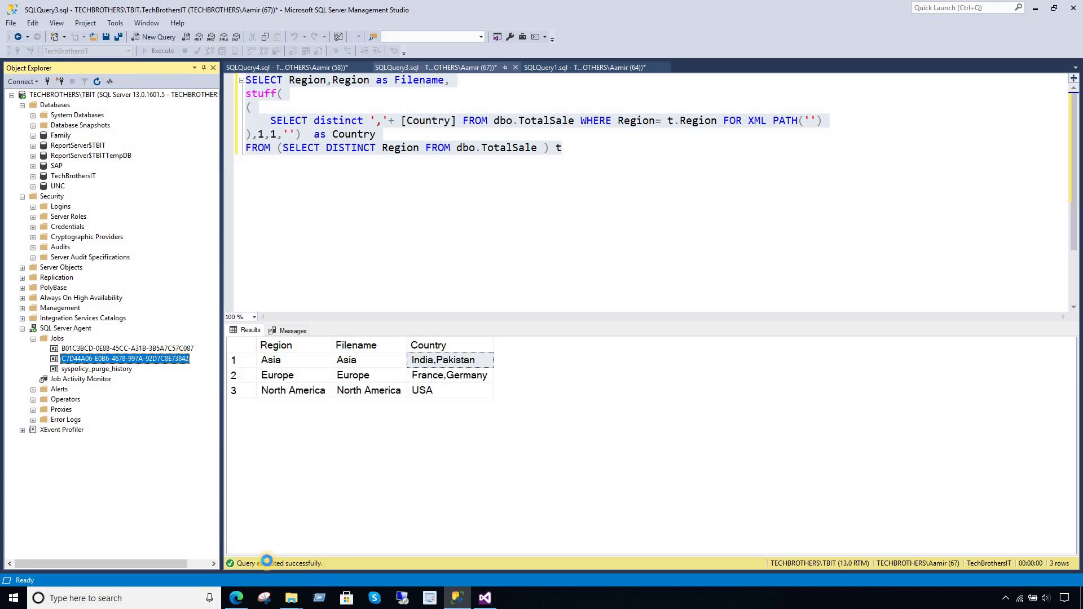
- Refresh the Report folder until Asia.pdf, Europe.pdf and North America.pdf appear, then select Asia.pdf
{"action": "mouse_move", "coordinate": [291, 598]}
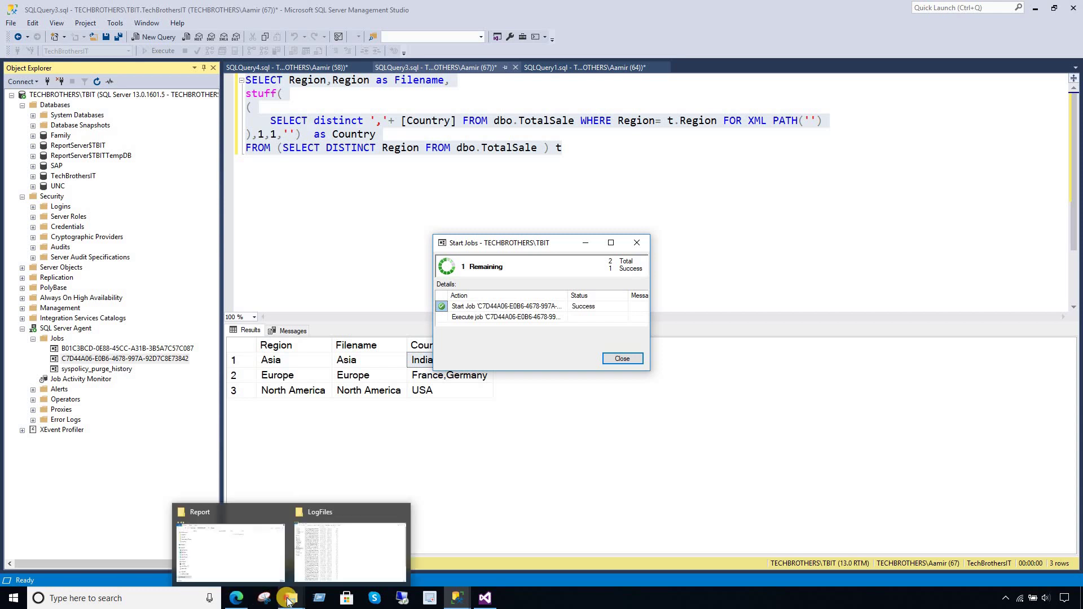
{"action": "left_click", "coordinate": [259, 562]}
{"action": "right_click", "coordinate": [577, 293]}
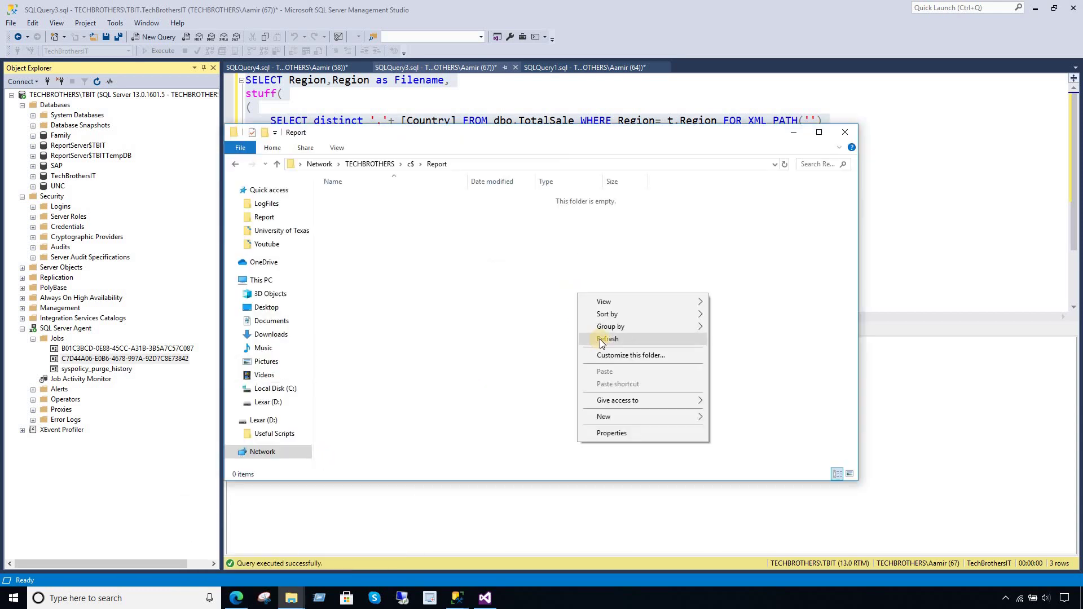
{"action": "left_click", "coordinate": [601, 340]}
{"action": "right_click", "coordinate": [492, 319]}
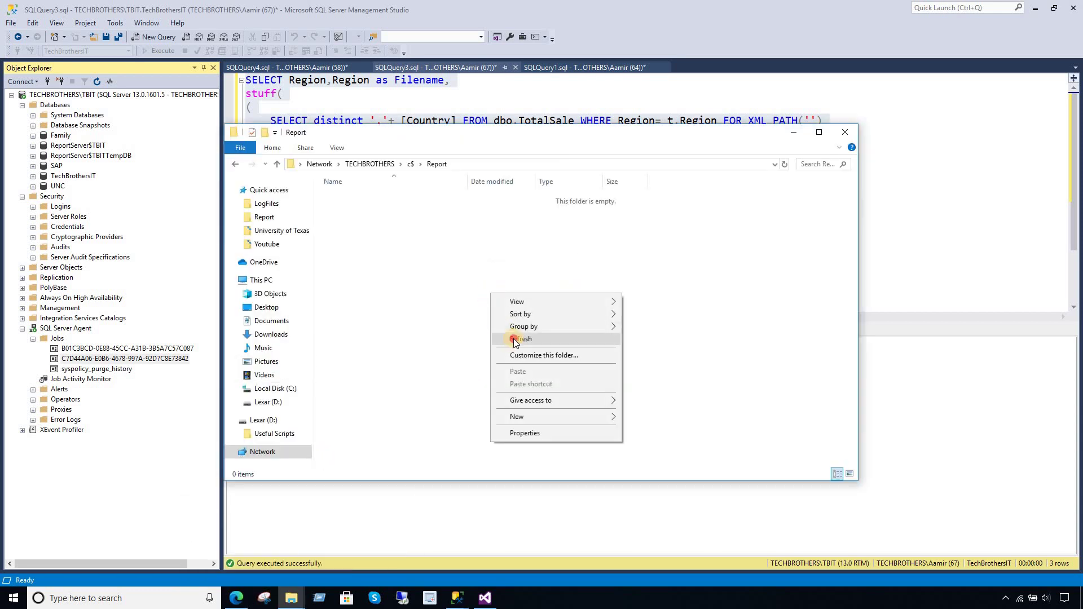
{"action": "left_click", "coordinate": [507, 340]}
{"action": "right_click", "coordinate": [505, 320]}
{"action": "left_click", "coordinate": [533, 356]}
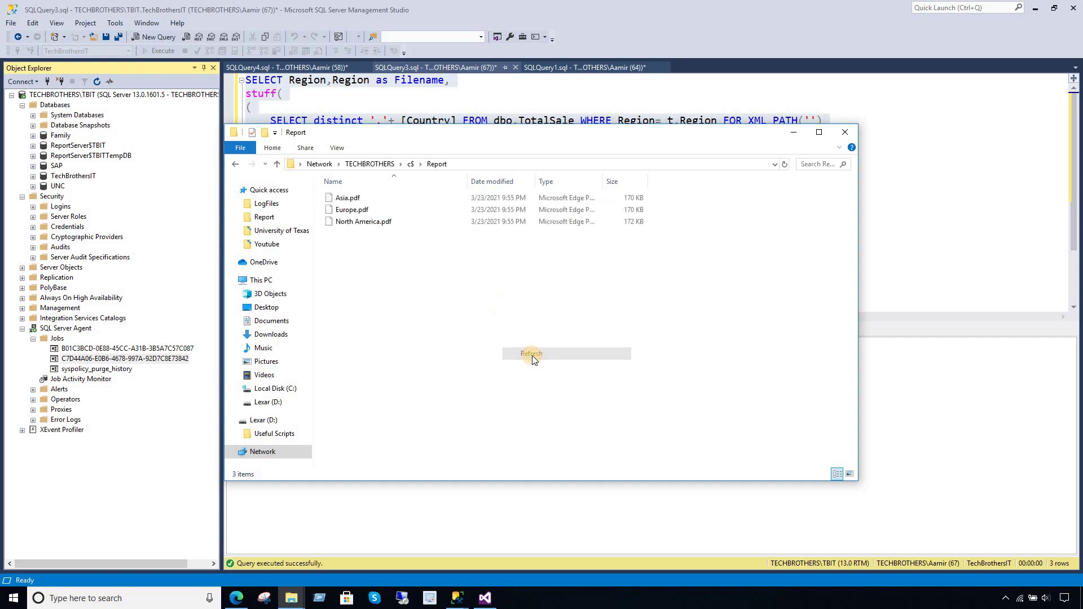
{"action": "right_click", "coordinate": [506, 320]}
{"action": "left_click", "coordinate": [533, 362]}
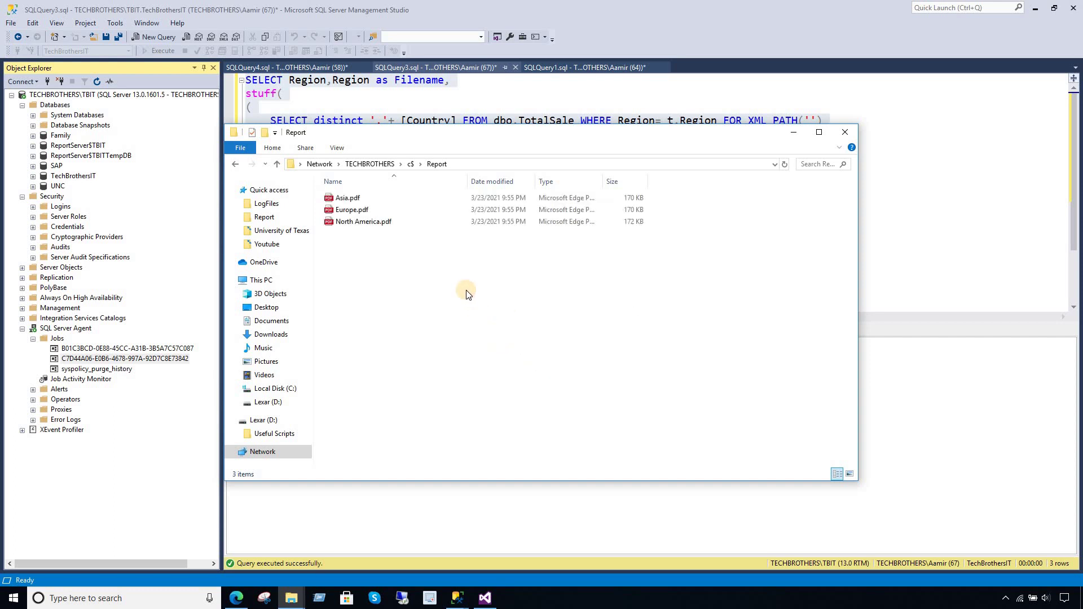
{"action": "left_click", "coordinate": [354, 200]}
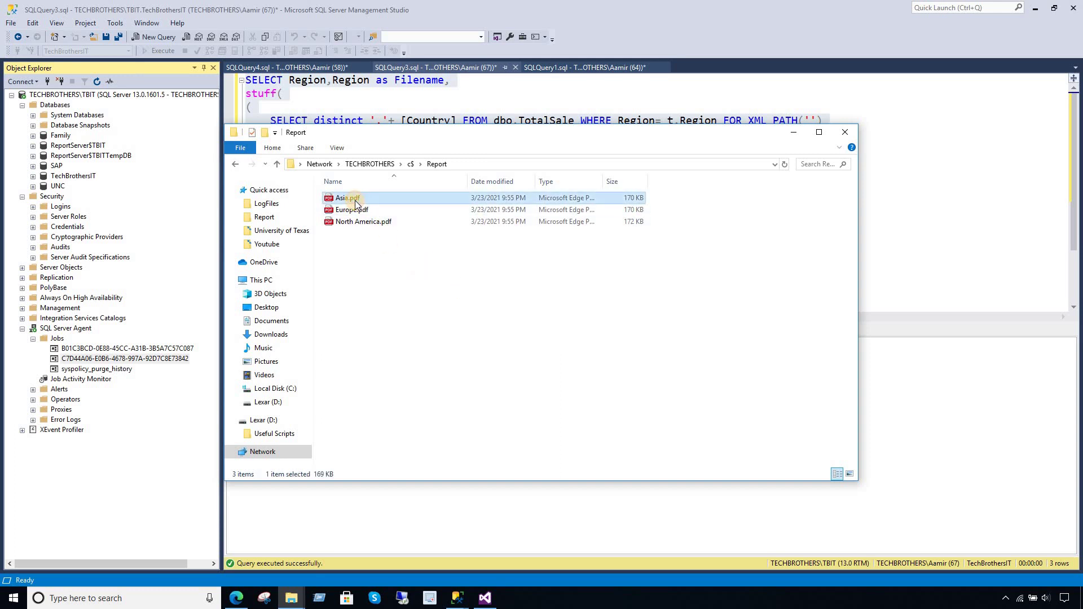
{"action": "double_click", "coordinate": [354, 199]}
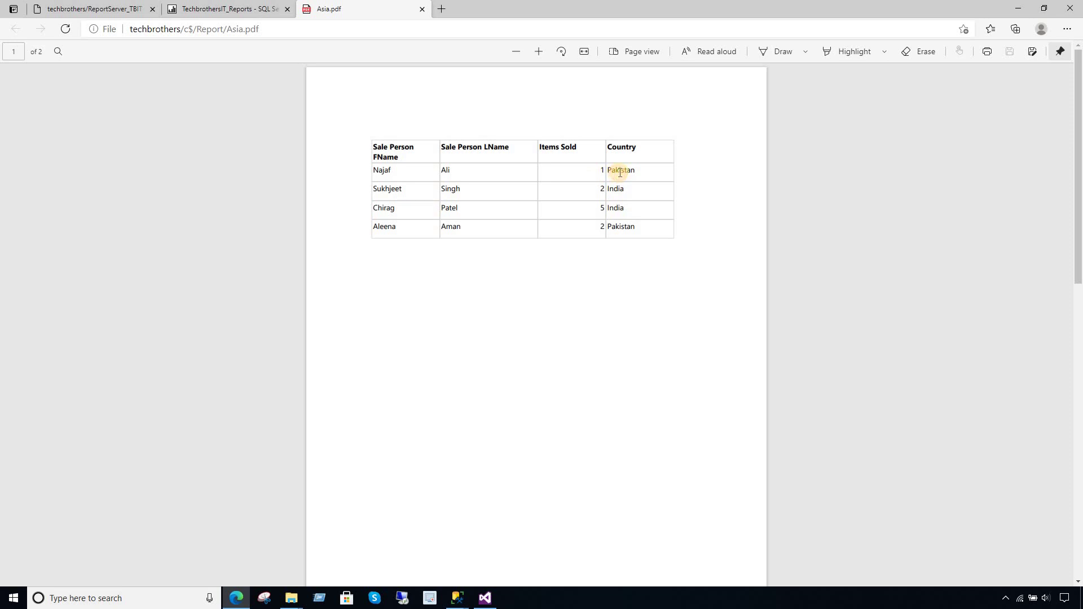
{"action": "double_click", "coordinate": [622, 170]}
{"action": "double_click", "coordinate": [617, 189]}
{"action": "double_click", "coordinate": [615, 208]}
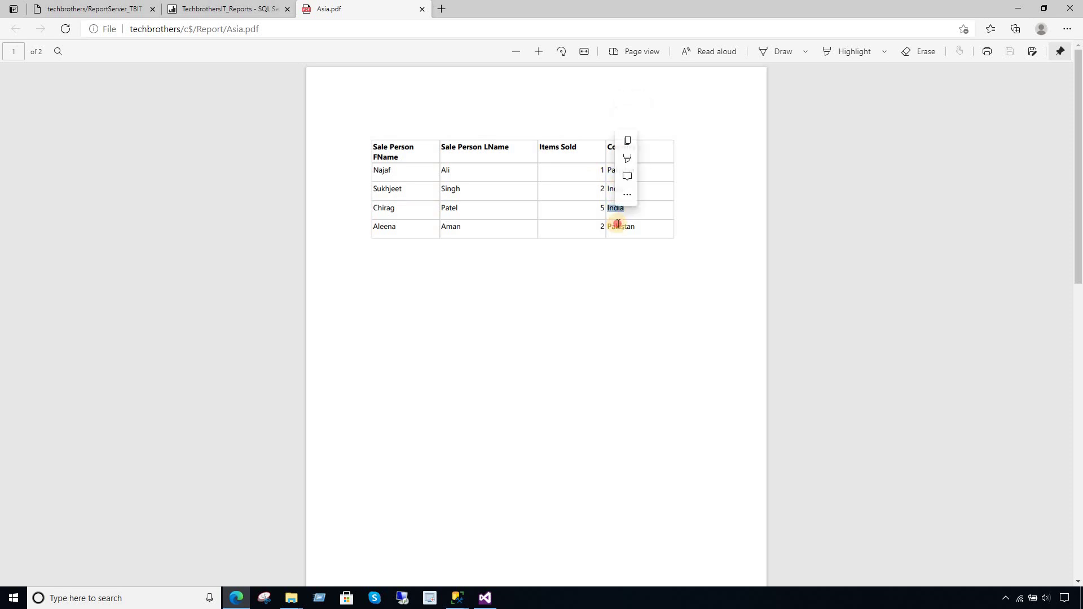
{"action": "left_click", "coordinate": [617, 225]}
{"action": "left_click_drag", "start_coordinate": [608, 165], "coordinate": [635, 227]}
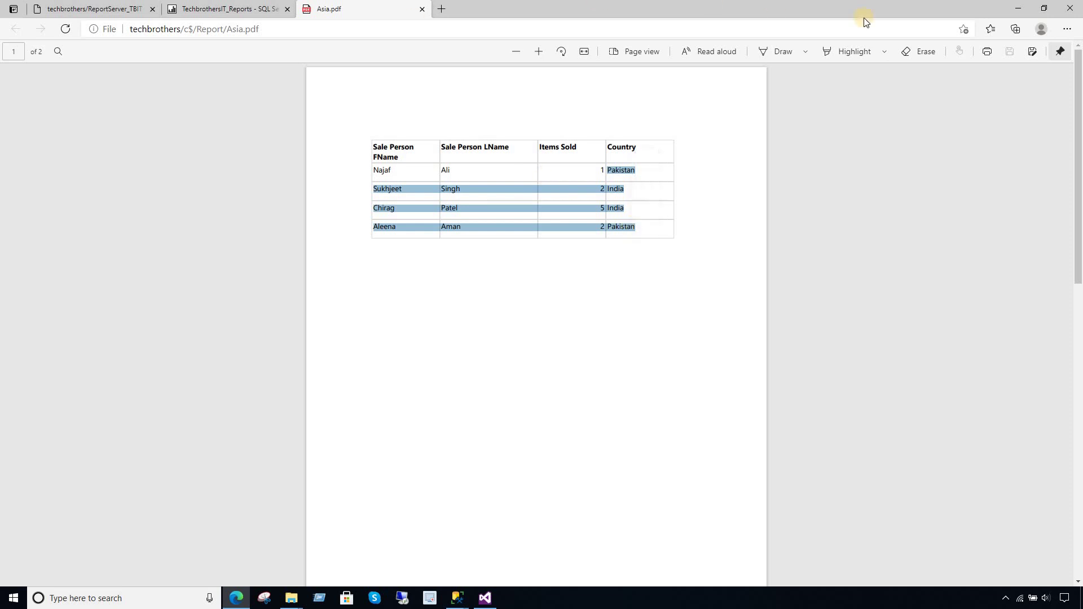
{"action": "left_click", "coordinate": [1011, 9]}
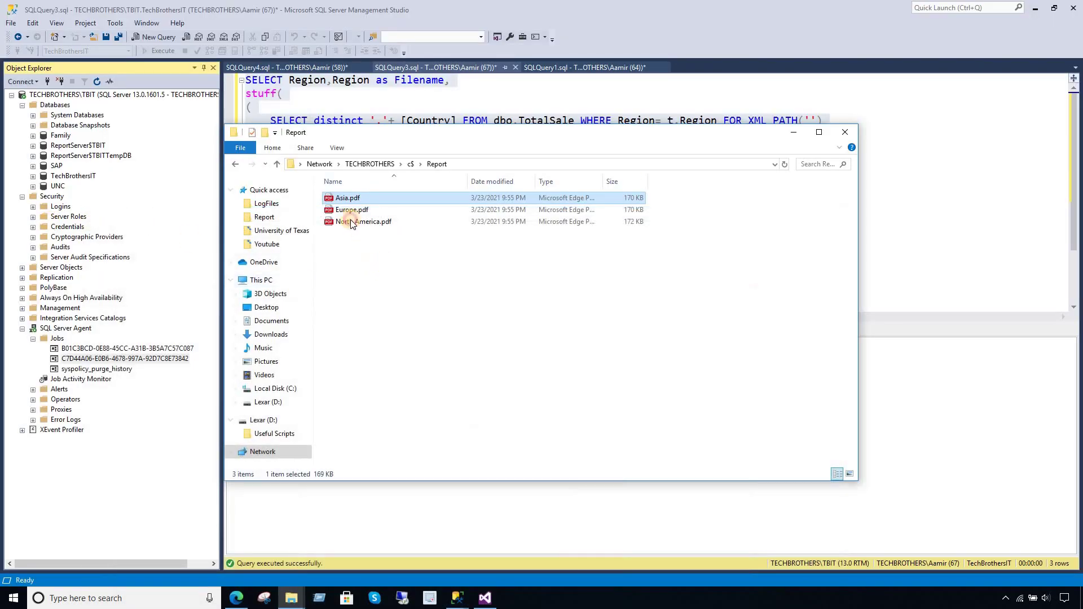
{"action": "double_click", "coordinate": [351, 215]}
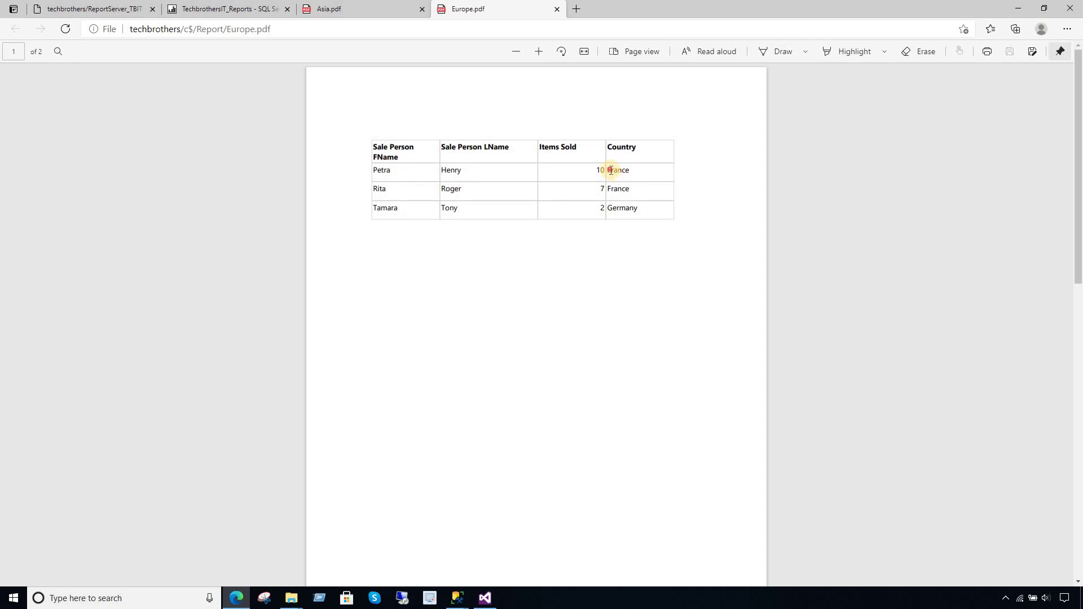
{"action": "left_click_drag", "start_coordinate": [610, 170], "coordinate": [604, 210]}
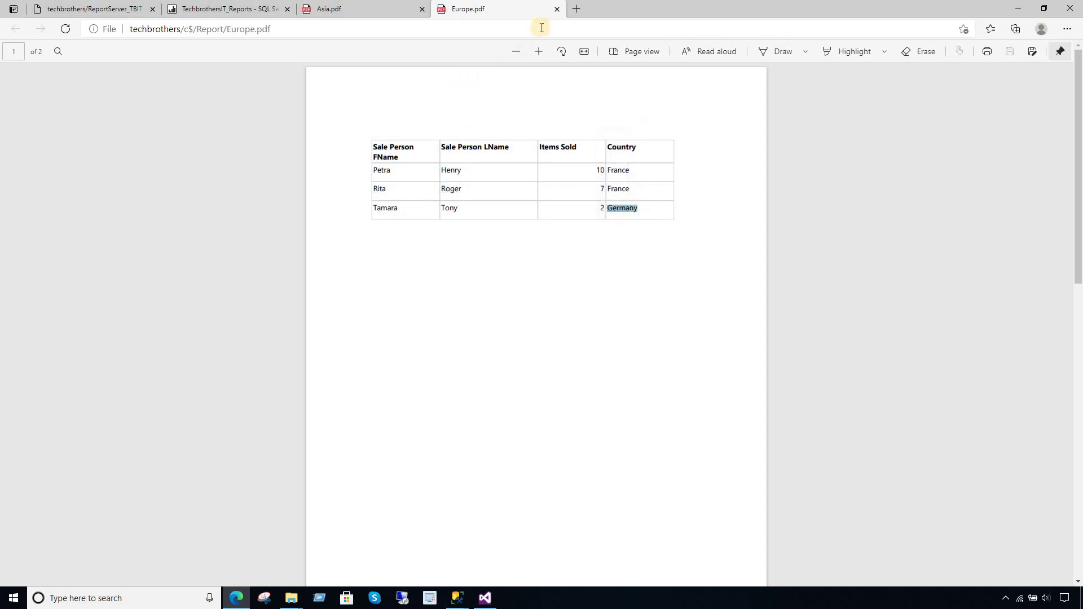
{"action": "left_click", "coordinate": [557, 9]}
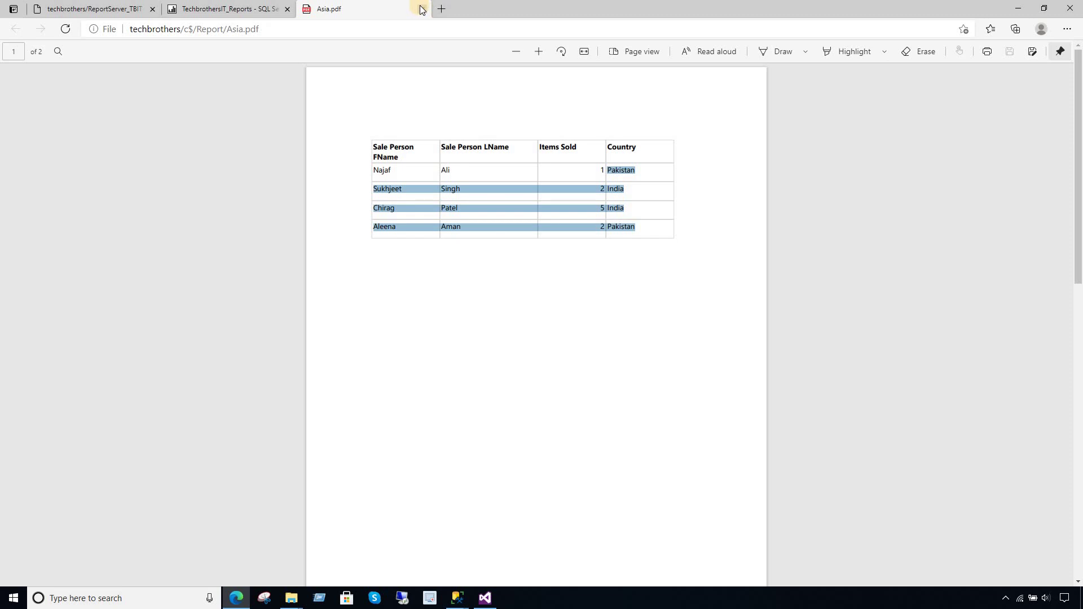
{"action": "left_click", "coordinate": [421, 10]}
{"action": "left_click", "coordinate": [1018, 8]}
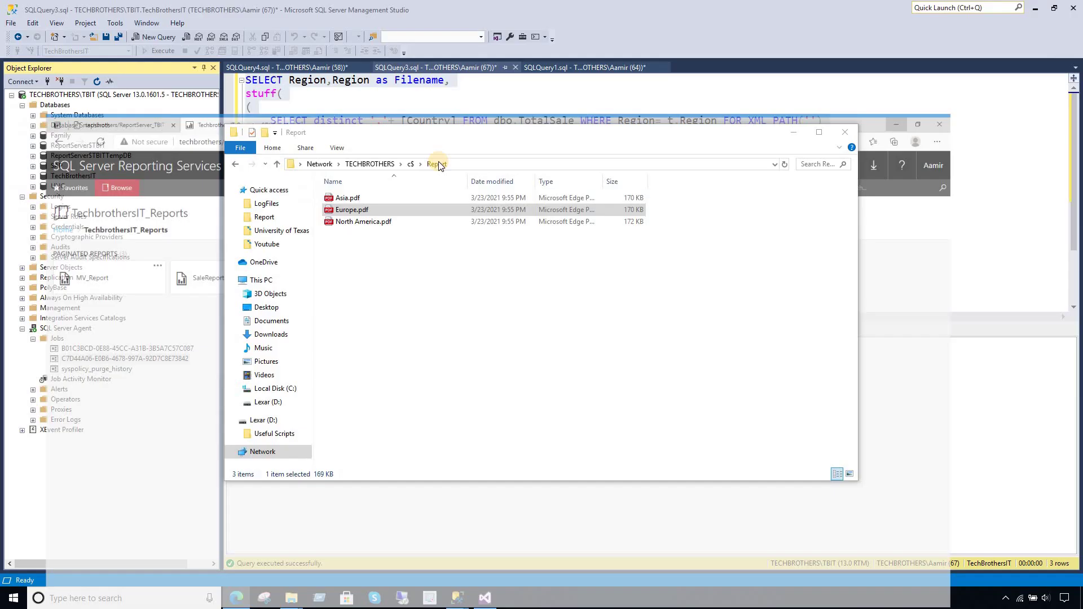
{"action": "left_click", "coordinate": [414, 254]}
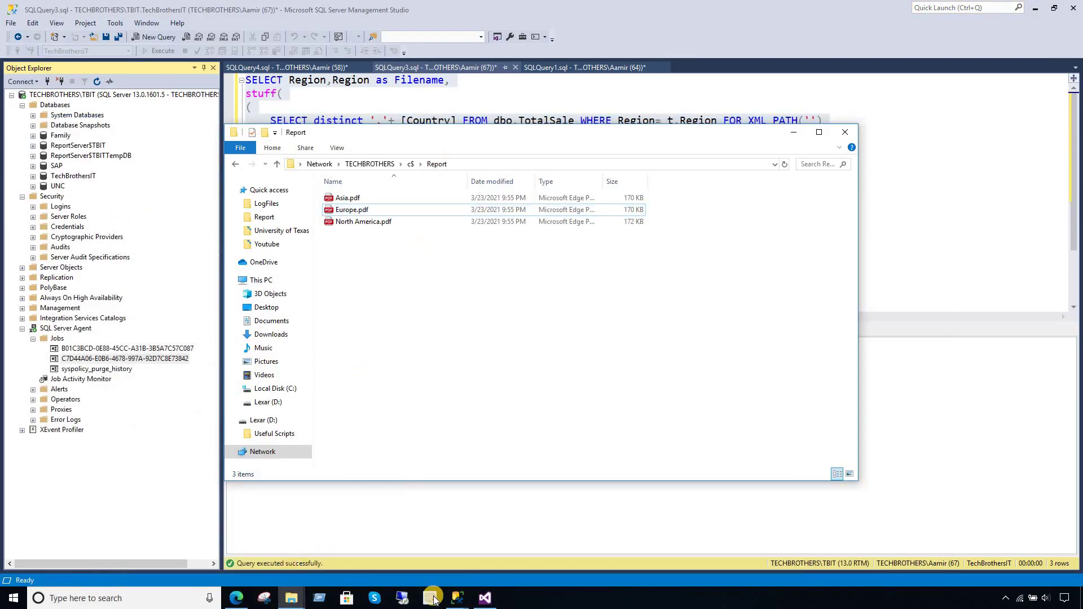
- Switch SSMS to the SQLQuery1 tab holding the sp_TotalSale ALTER Procedure script
{"action": "mouse_move", "coordinate": [457, 600]}
{"action": "left_click", "coordinate": [437, 561]}
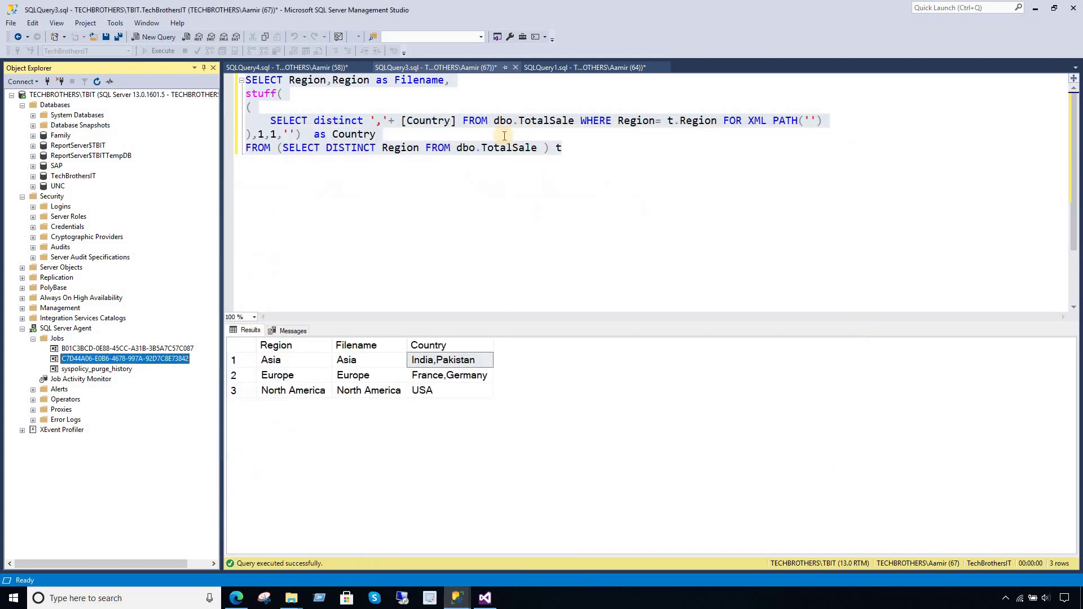
{"action": "left_click", "coordinate": [559, 67]}
{"action": "left_click", "coordinate": [567, 186]}
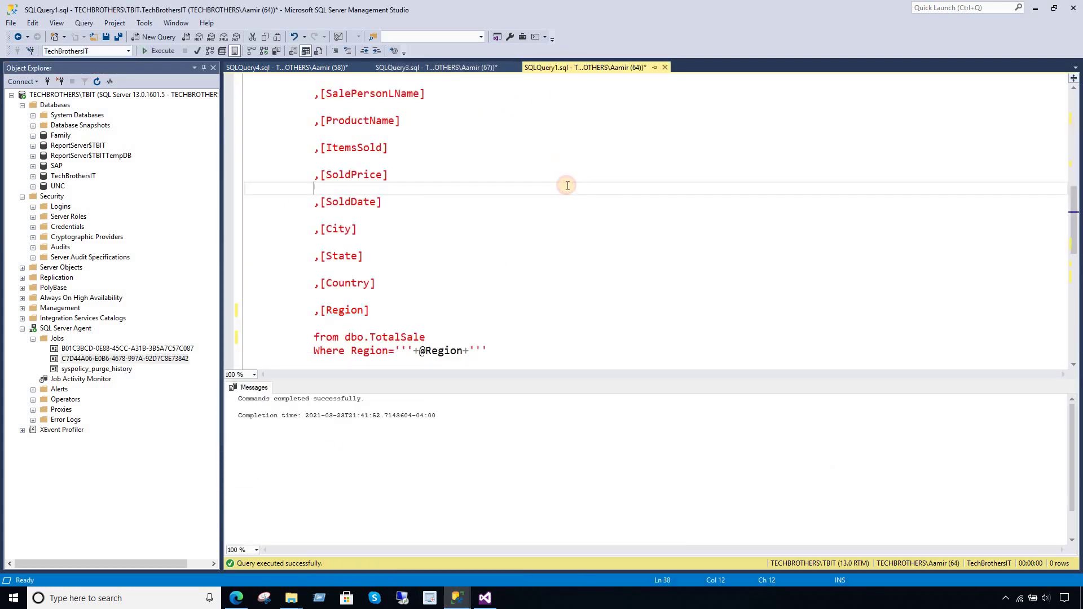
{"action": "scroll", "coordinate": [568, 186], "scroll_direction": "up", "scroll_amount": 10}
{"action": "left_click_drag", "start_coordinate": [506, 177], "coordinate": [450, 177]}
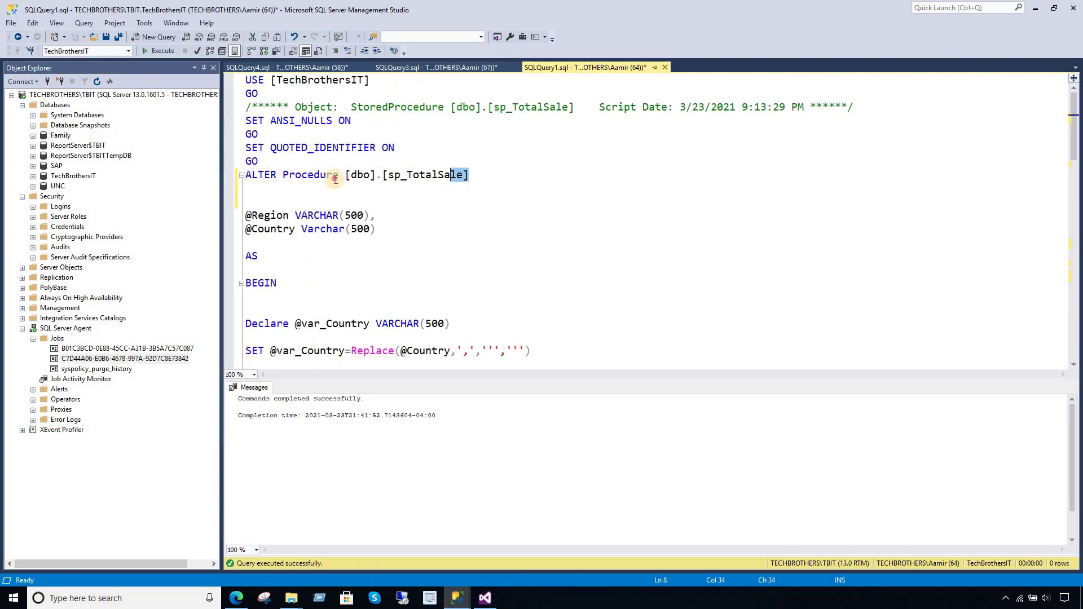
{"action": "left_click_drag", "start_coordinate": [335, 179], "coordinate": [243, 176]}
{"action": "left_click", "coordinate": [289, 215]}
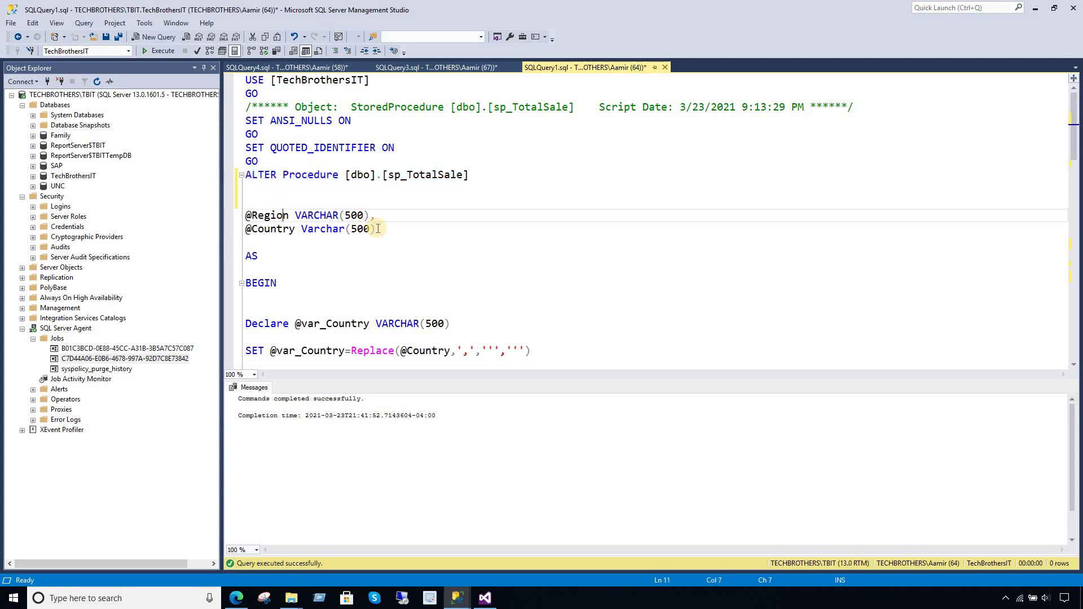
{"action": "left_click_drag", "start_coordinate": [378, 229], "coordinate": [247, 215]}
{"action": "left_click", "coordinate": [273, 216]}
{"action": "left_click_drag", "start_coordinate": [369, 216], "coordinate": [237, 216]}
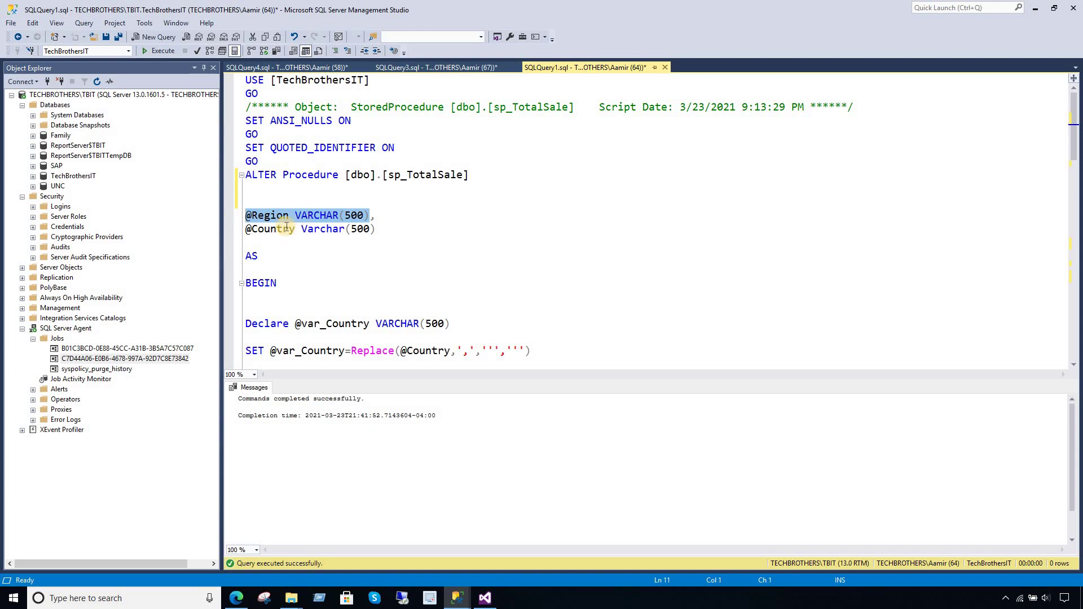
{"action": "left_click", "coordinate": [333, 228]}
{"action": "left_click_drag", "start_coordinate": [376, 228], "coordinate": [245, 230]}
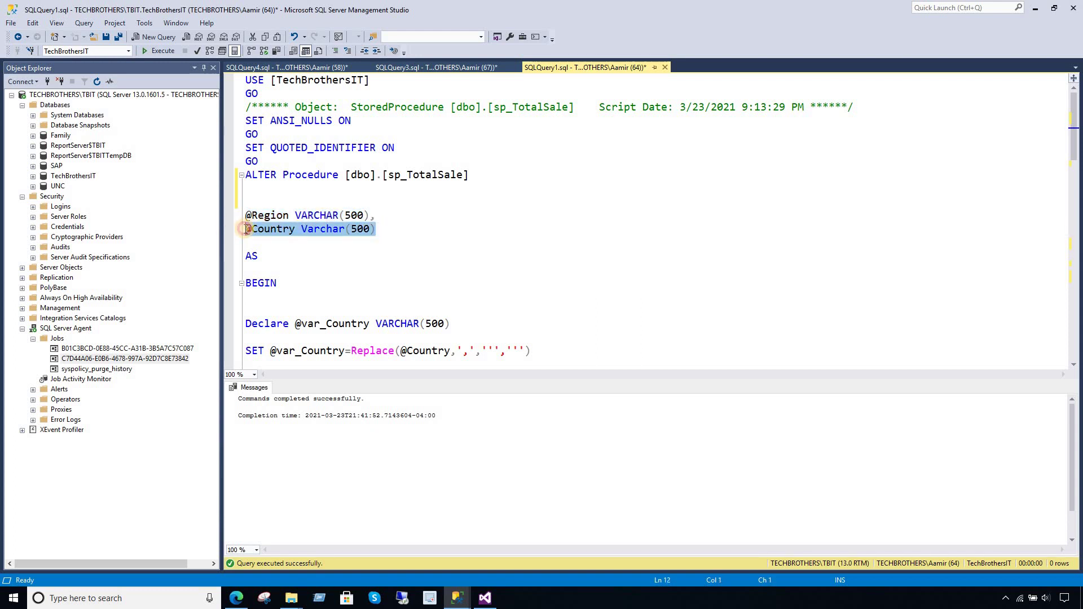
{"action": "left_click", "coordinate": [304, 243]}
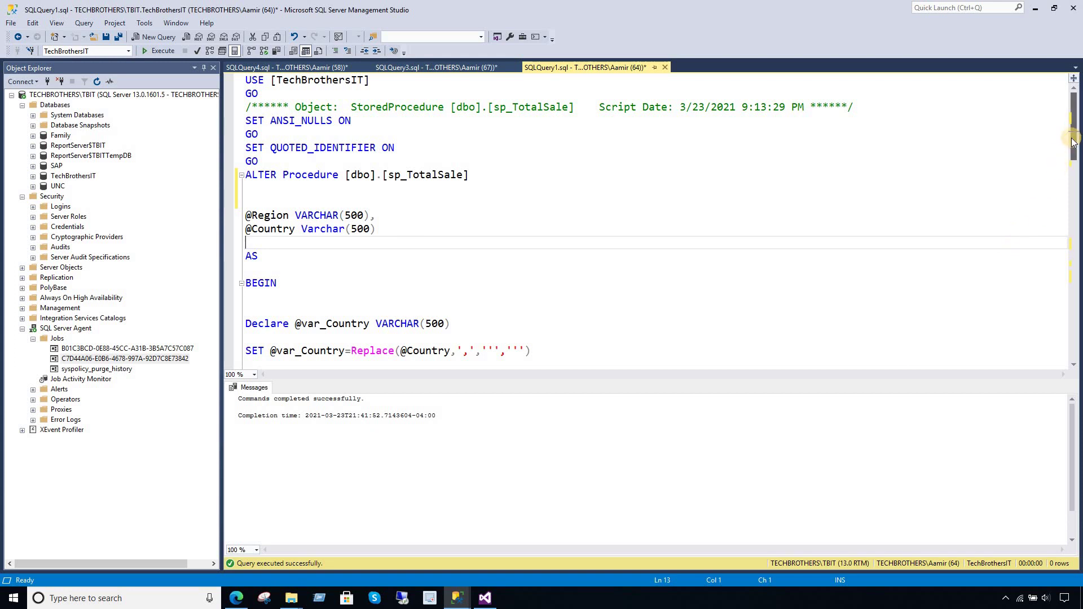
- Examine the SET Replace statement that swaps the commas in the country list
{"action": "left_click_drag", "start_coordinate": [1070, 141], "coordinate": [1070, 198]}
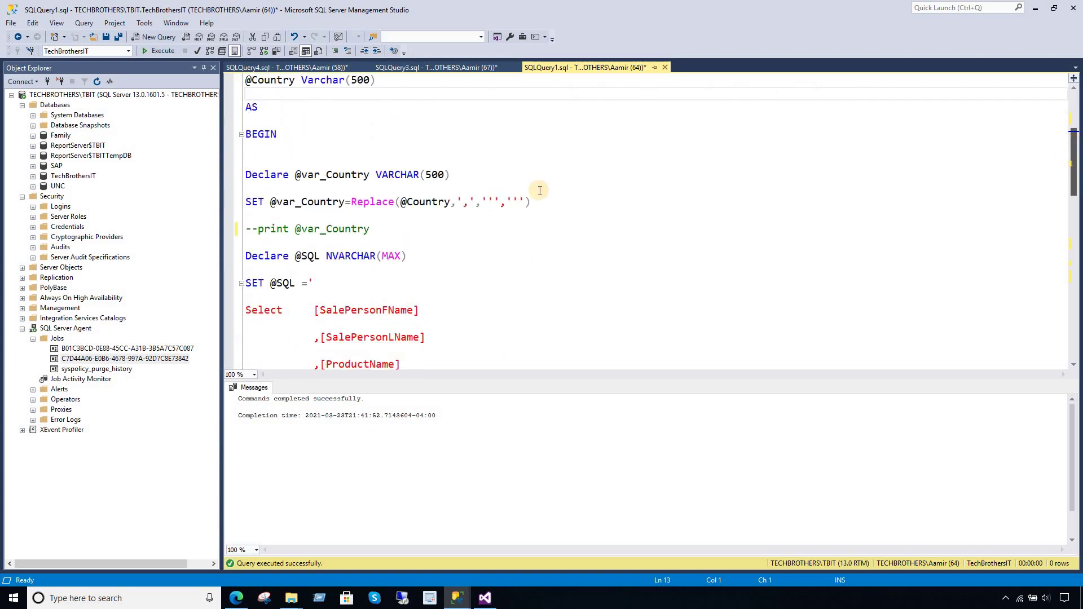
{"action": "left_click", "coordinate": [466, 204]}
{"action": "left_click_drag", "start_coordinate": [466, 203], "coordinate": [464, 204]}
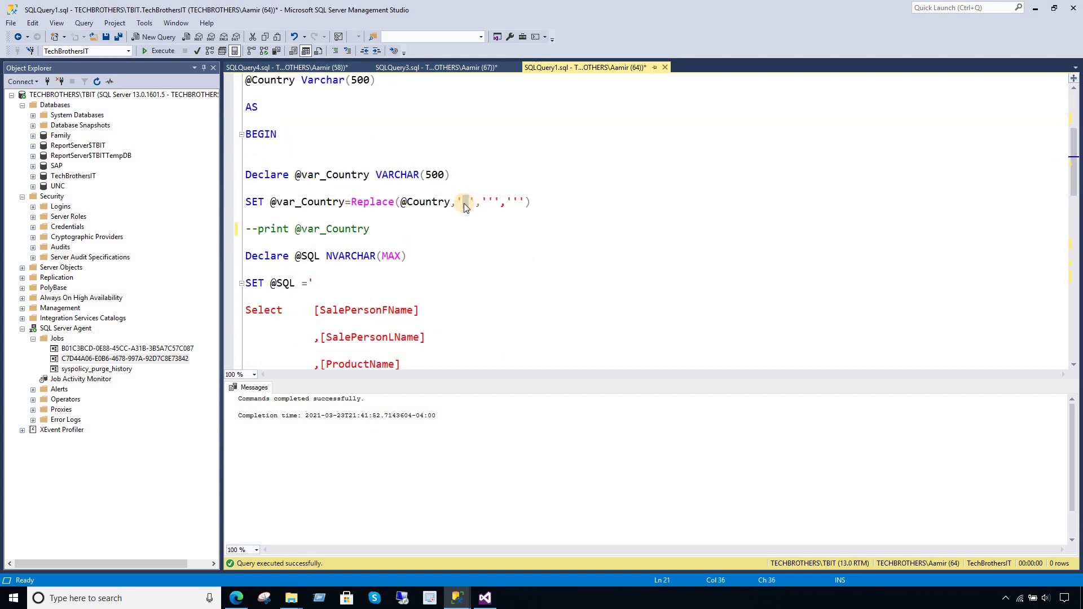
{"action": "left_click", "coordinate": [519, 202]}
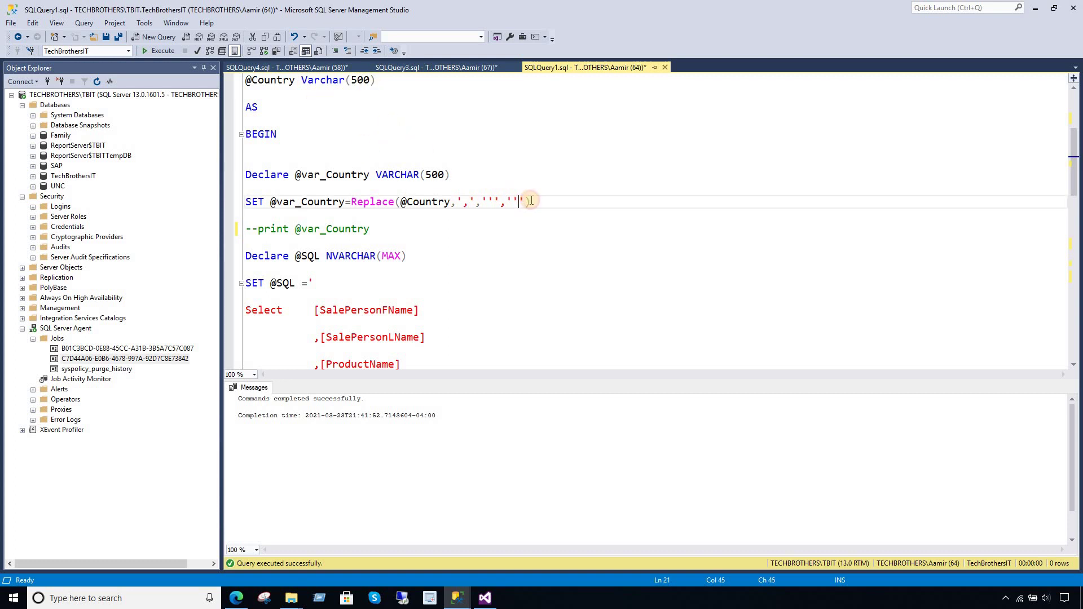
{"action": "left_click_drag", "start_coordinate": [533, 202], "coordinate": [241, 190]}
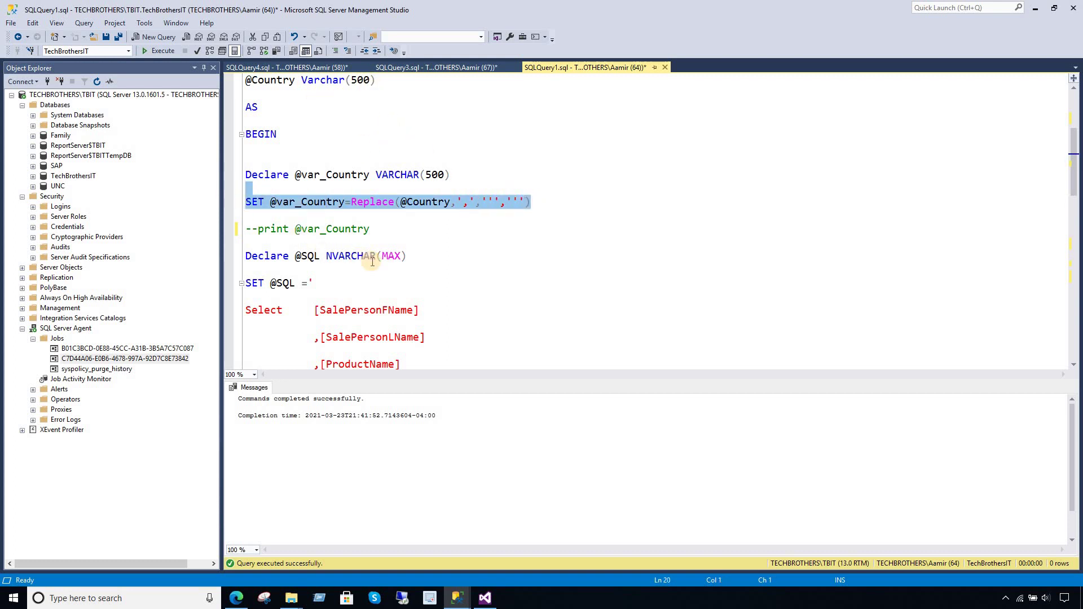
- Inspect the Region filter and Country IN list, adding a closing parenthesis at its end
{"action": "left_click_drag", "start_coordinate": [1073, 168], "coordinate": [1078, 231]}
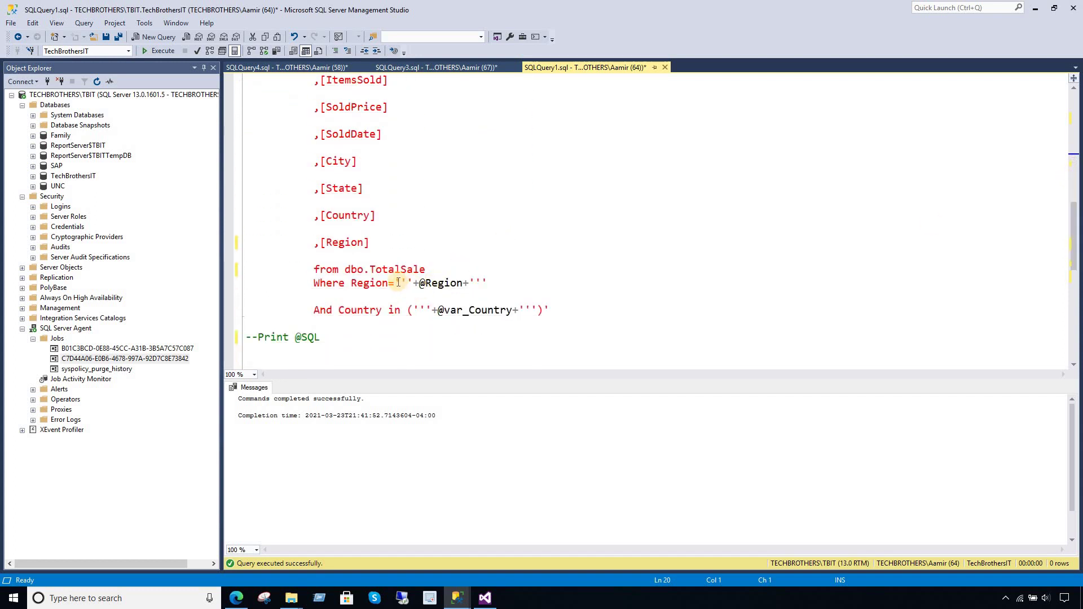
{"action": "left_click_drag", "start_coordinate": [351, 283], "coordinate": [498, 284]}
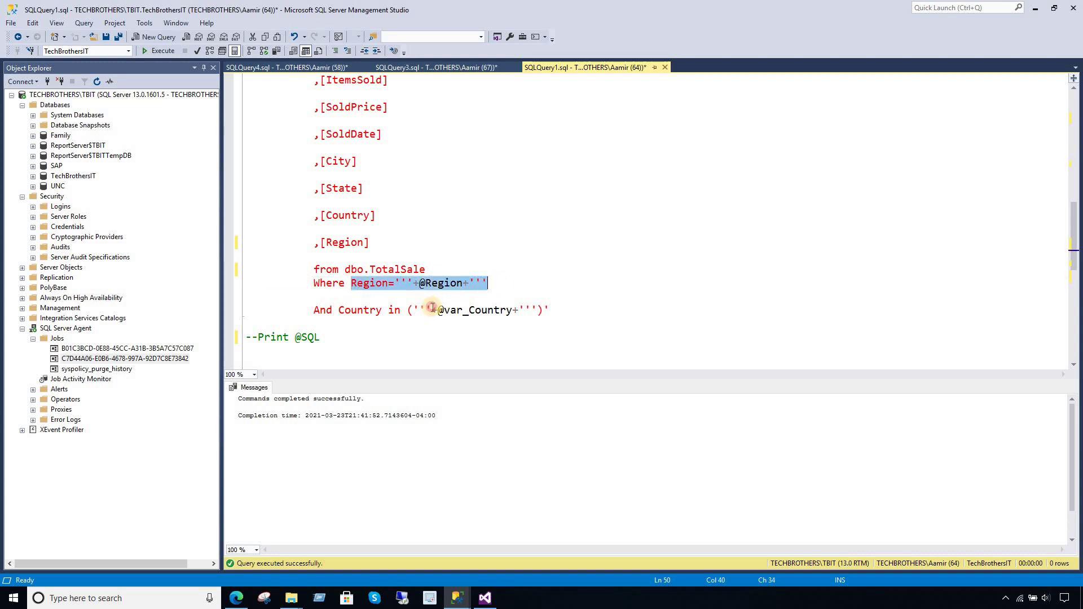
{"action": "left_click_drag", "start_coordinate": [432, 308], "coordinate": [413, 310]}
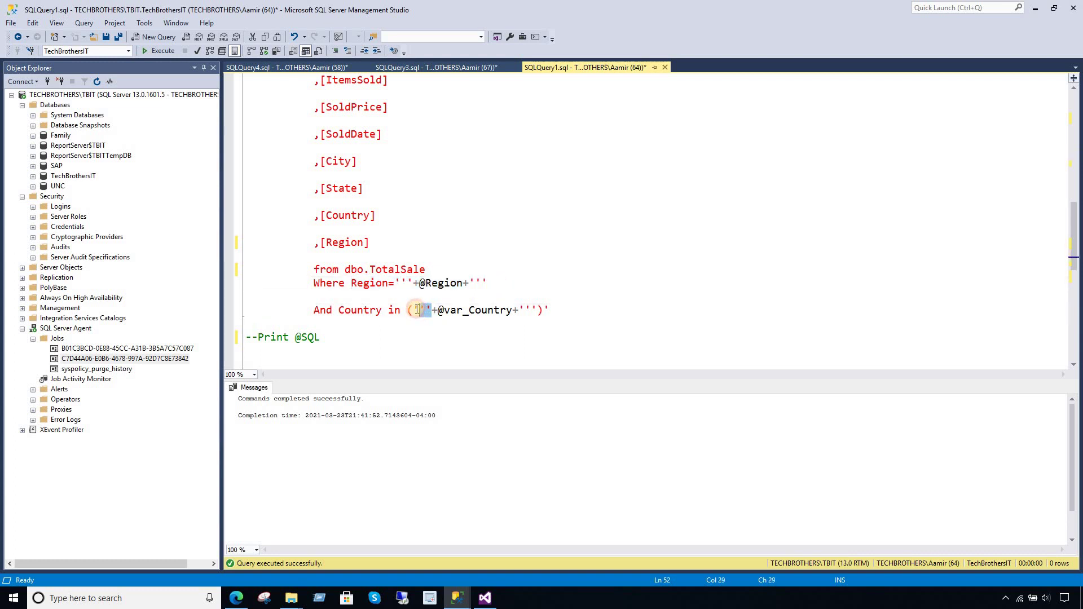
{"action": "left_click_drag", "start_coordinate": [533, 310], "coordinate": [311, 311]}
{"action": "left_click", "coordinate": [538, 309]}
{"action": "type", "text": ")"}
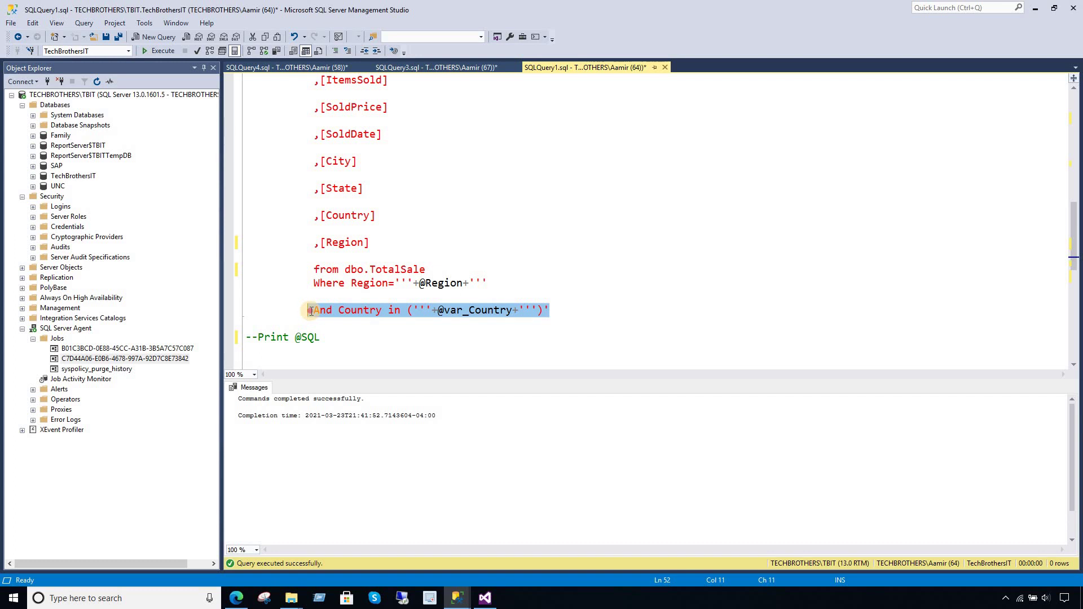
{"action": "left_click", "coordinate": [379, 276]}
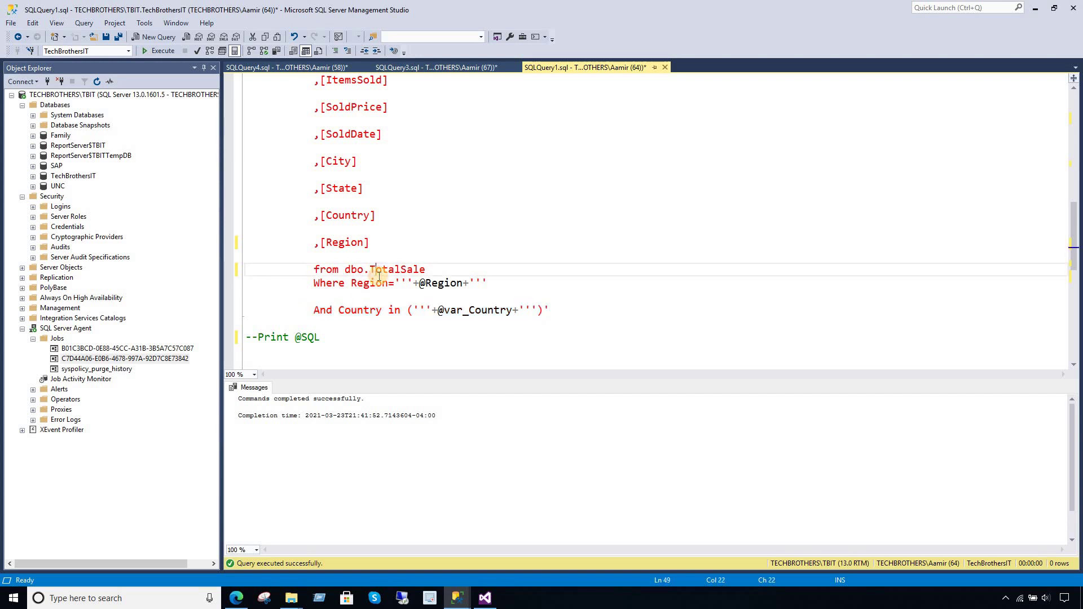
{"action": "scroll", "coordinate": [379, 276], "scroll_direction": "down", "scroll_amount": 5}
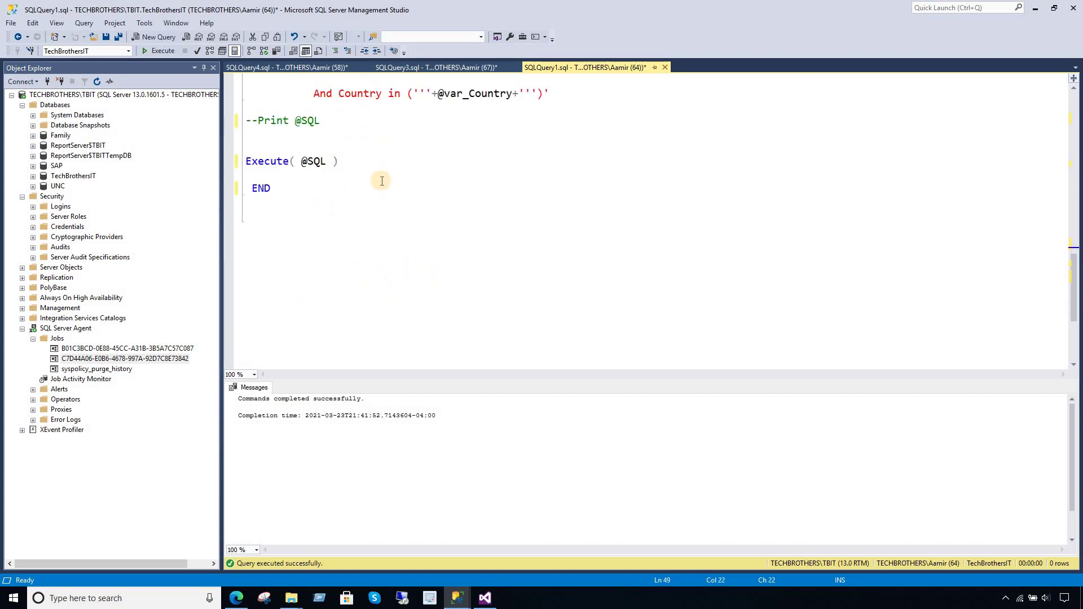
- Switch to the region query and review its India,Pakistan, France,Germany and USA country results
{"action": "left_click", "coordinate": [458, 69]}
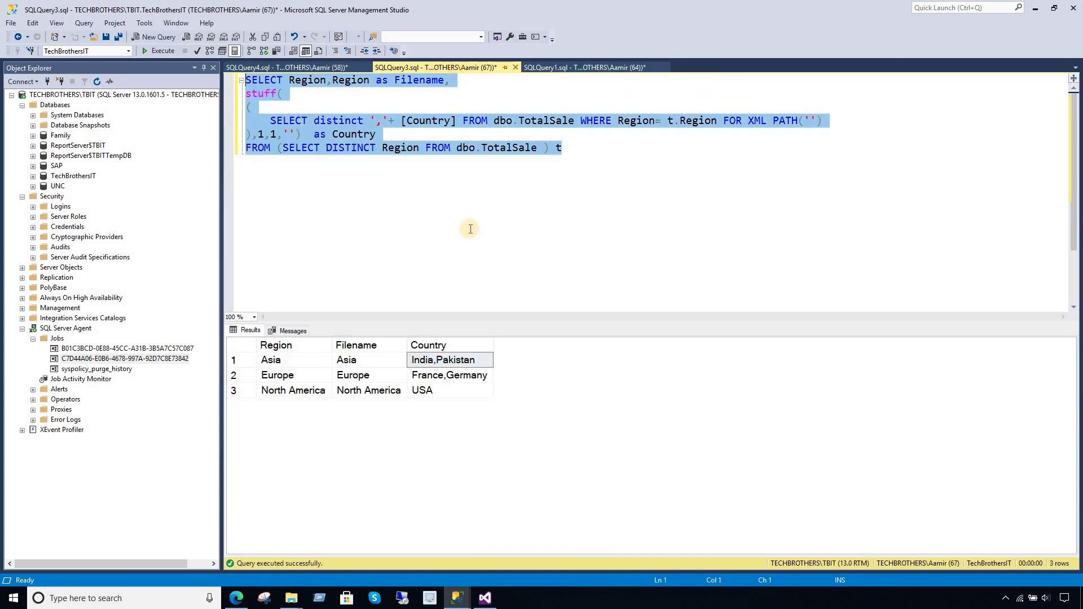
{"action": "left_click", "coordinate": [466, 174]}
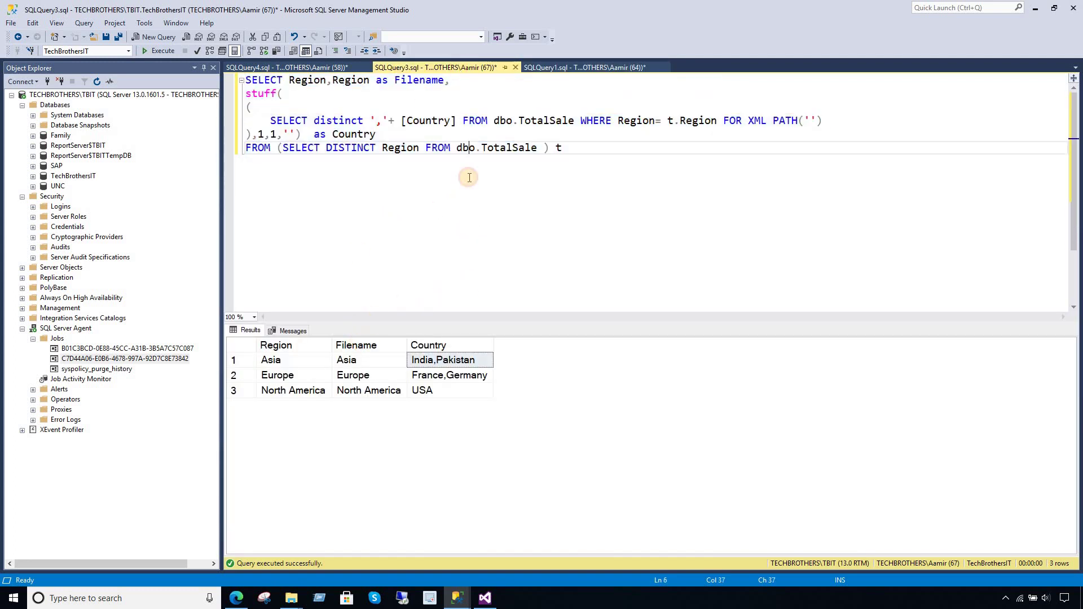
{"action": "left_click_drag", "start_coordinate": [583, 147], "coordinate": [445, 121]}
{"action": "left_click_drag", "start_coordinate": [309, 97], "coordinate": [247, 81]}
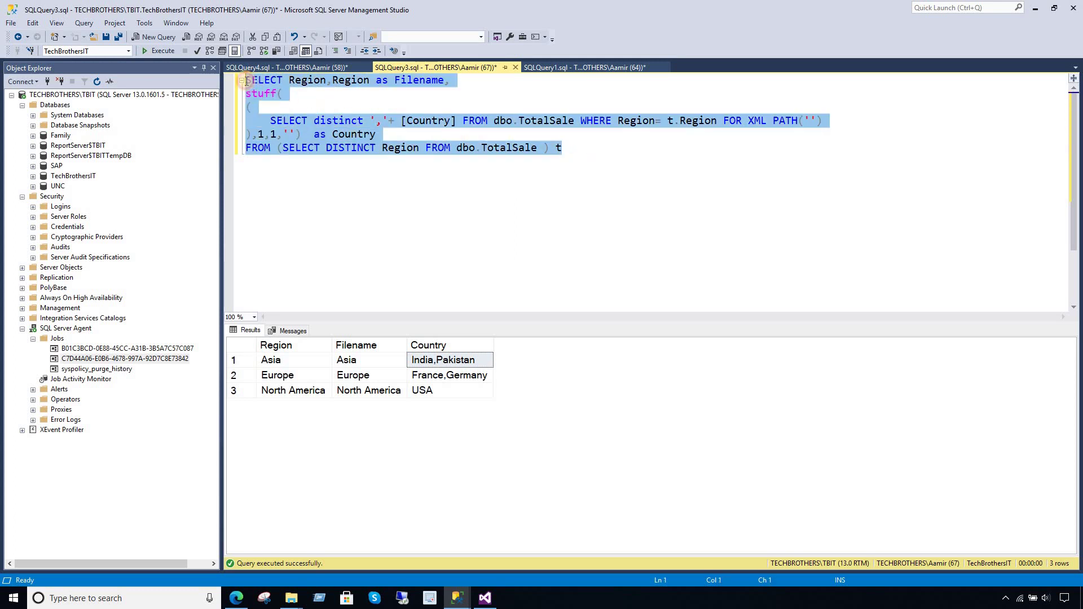
{"action": "left_click", "coordinate": [381, 124]}
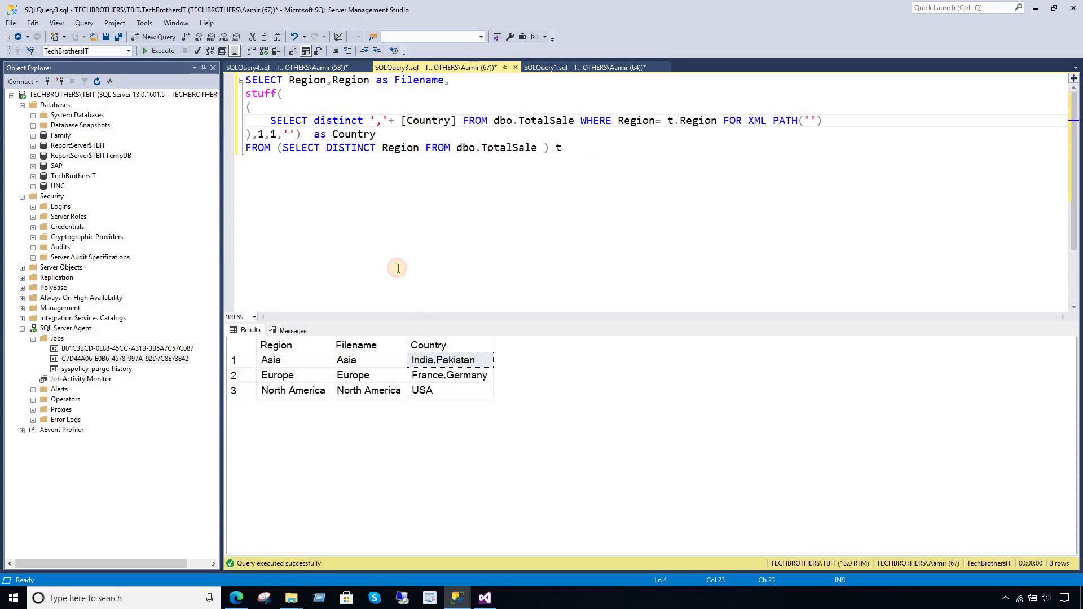
{"action": "left_click", "coordinate": [451, 375]}
{"action": "left_click", "coordinate": [451, 389]}
{"action": "left_click", "coordinate": [448, 359]}
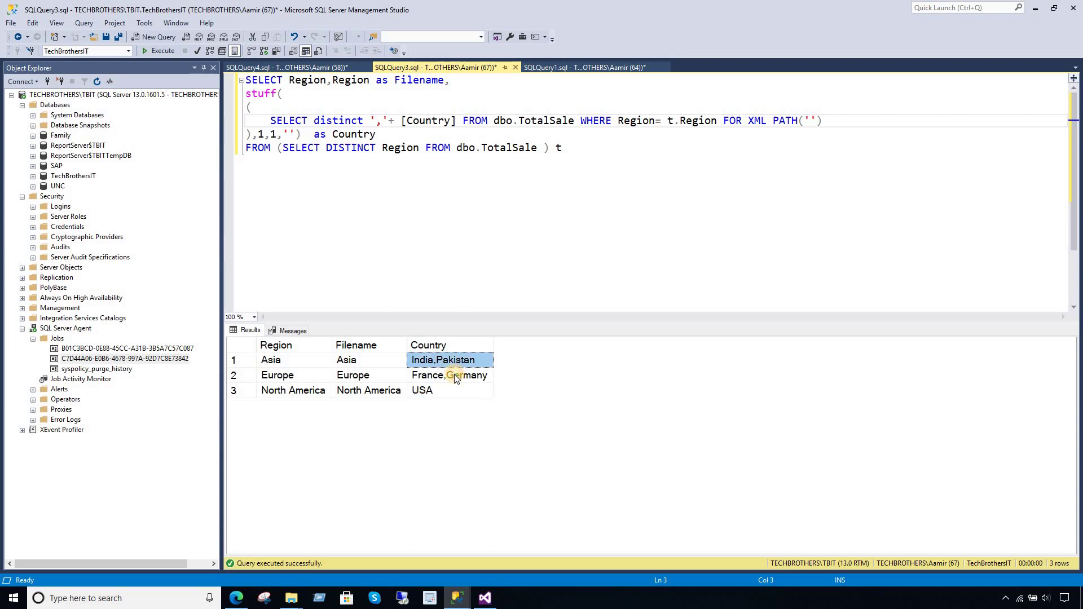
{"action": "left_click", "coordinate": [451, 374]}
{"action": "left_click", "coordinate": [447, 359]}
{"action": "left_click", "coordinate": [451, 375], "text": "shift"}
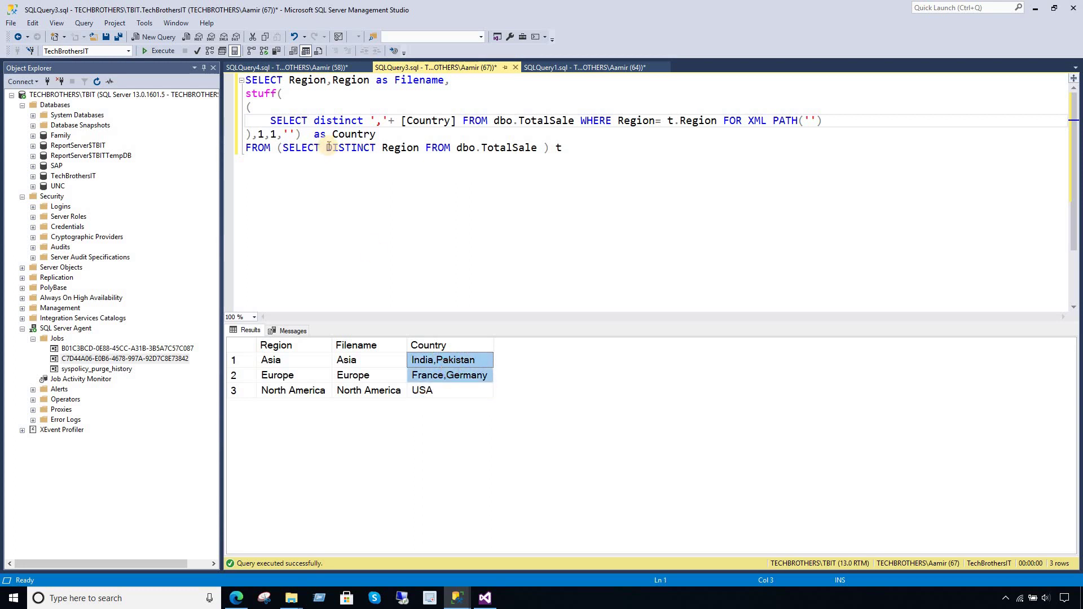
{"action": "left_click", "coordinate": [374, 129]}
- Examine the Region and Filename columns and the STUFF expression joining the countries
{"action": "double_click", "coordinate": [308, 80]}
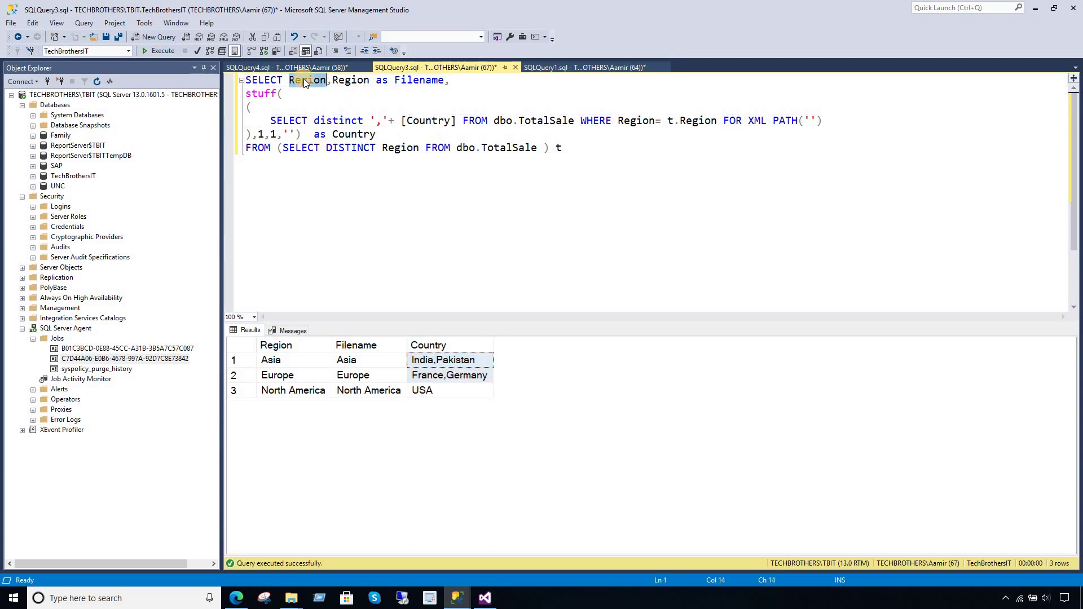
{"action": "double_click", "coordinate": [350, 80]}
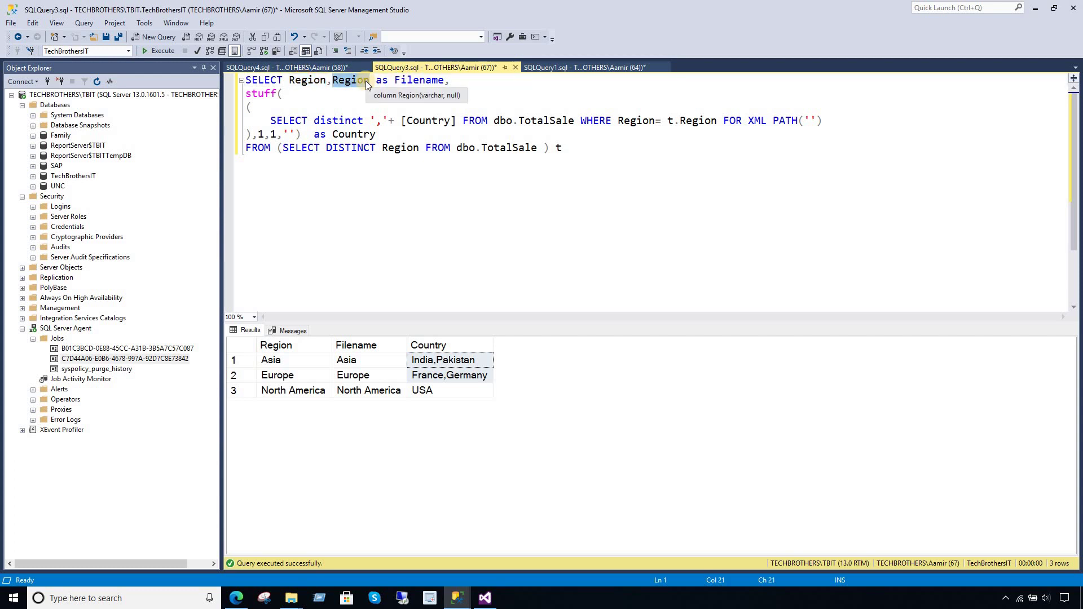
{"action": "left_click", "coordinate": [403, 81]}
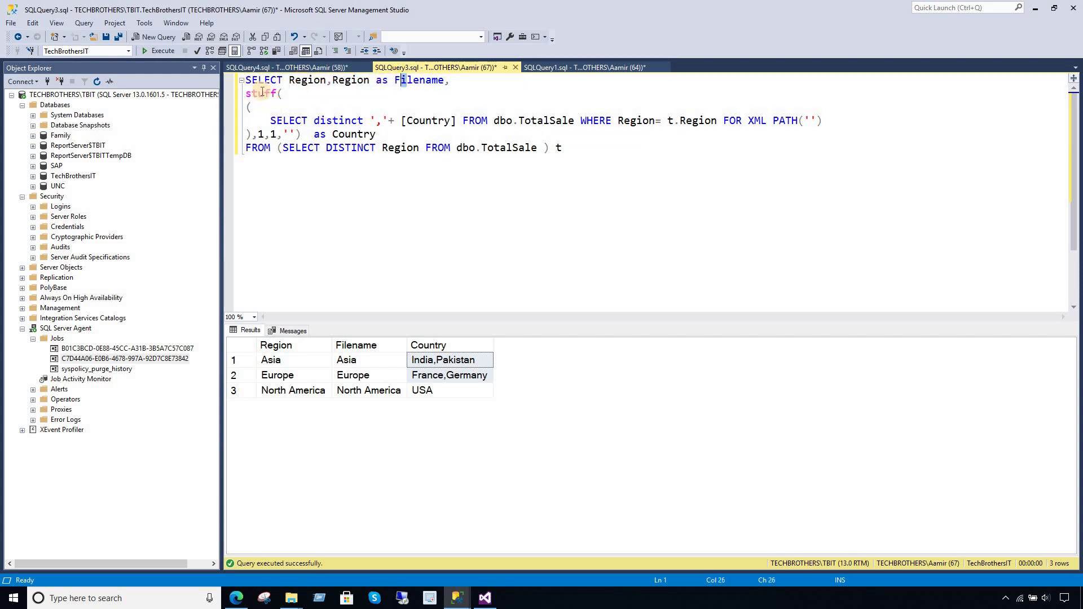
{"action": "left_click_drag", "start_coordinate": [247, 93], "coordinate": [563, 149]}
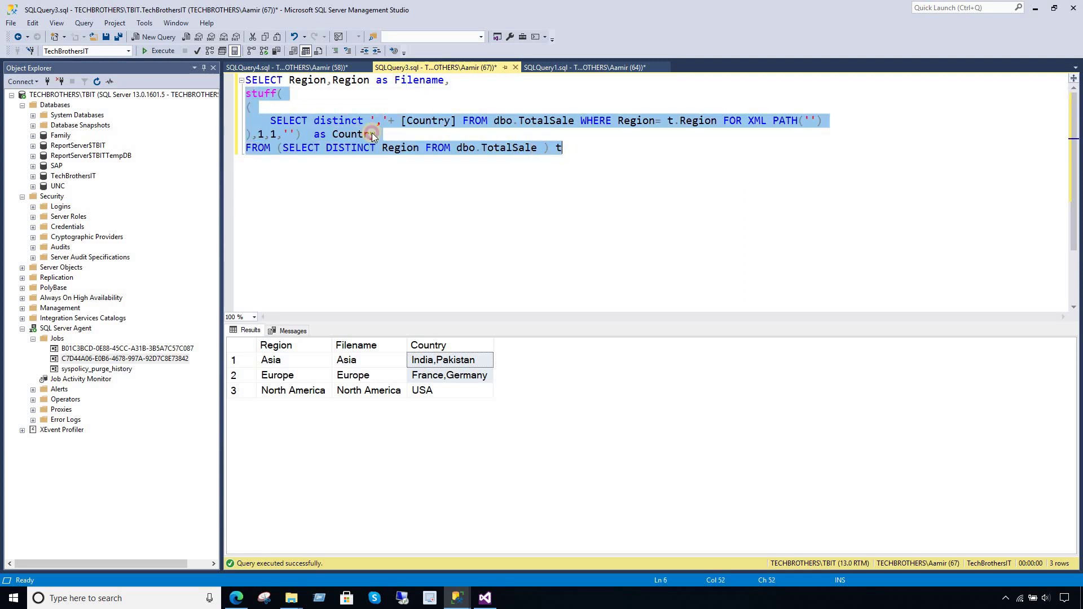
{"action": "left_click", "coordinate": [386, 123]}
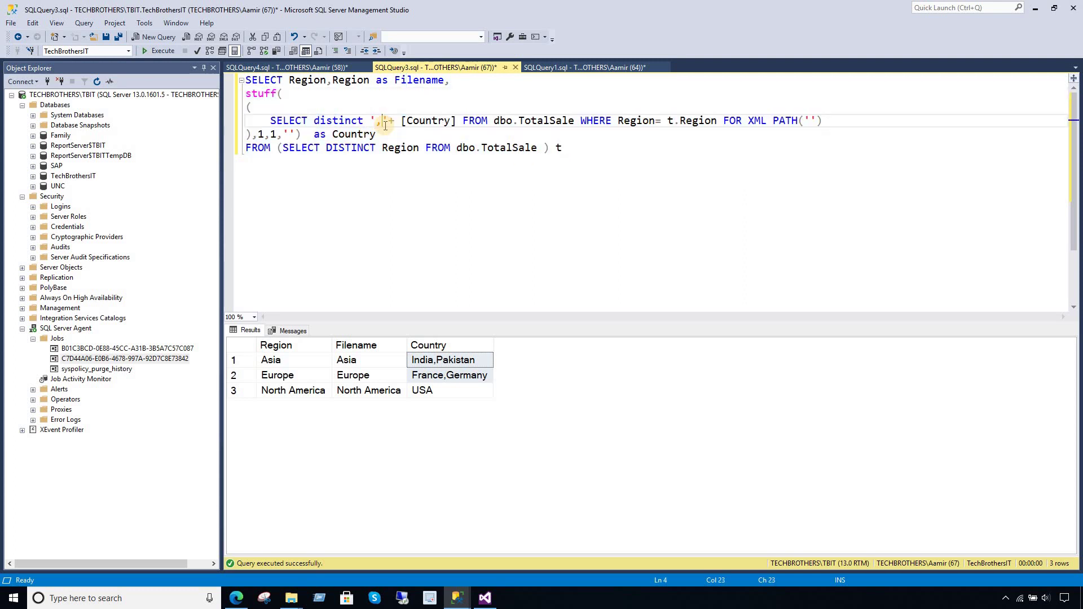
{"action": "left_click", "coordinate": [457, 376]}
{"action": "left_click", "coordinate": [459, 360], "text": "shift"}
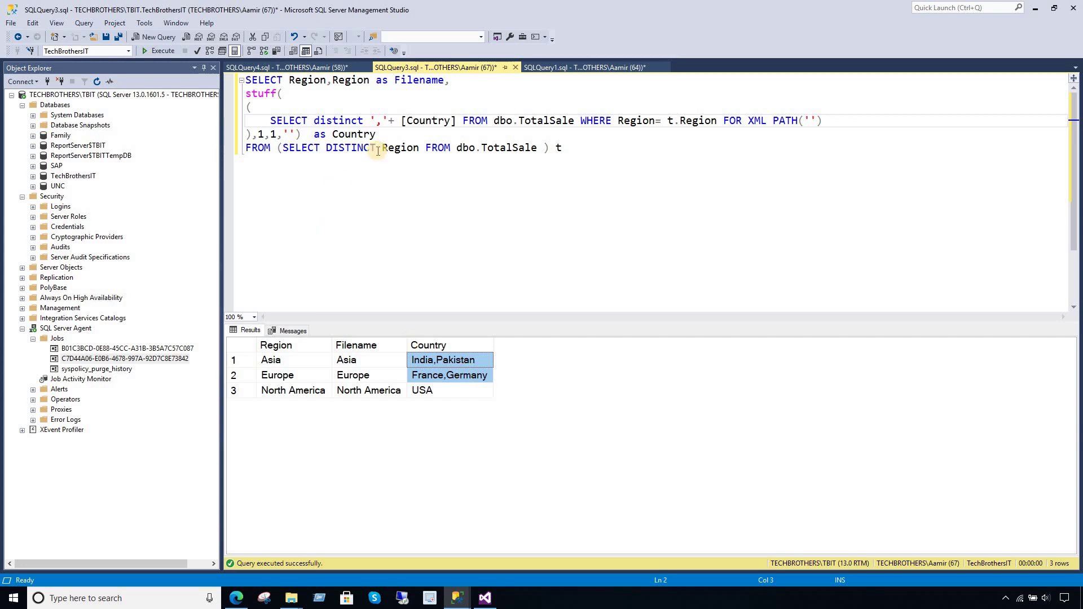
{"action": "left_click", "coordinate": [434, 165]}
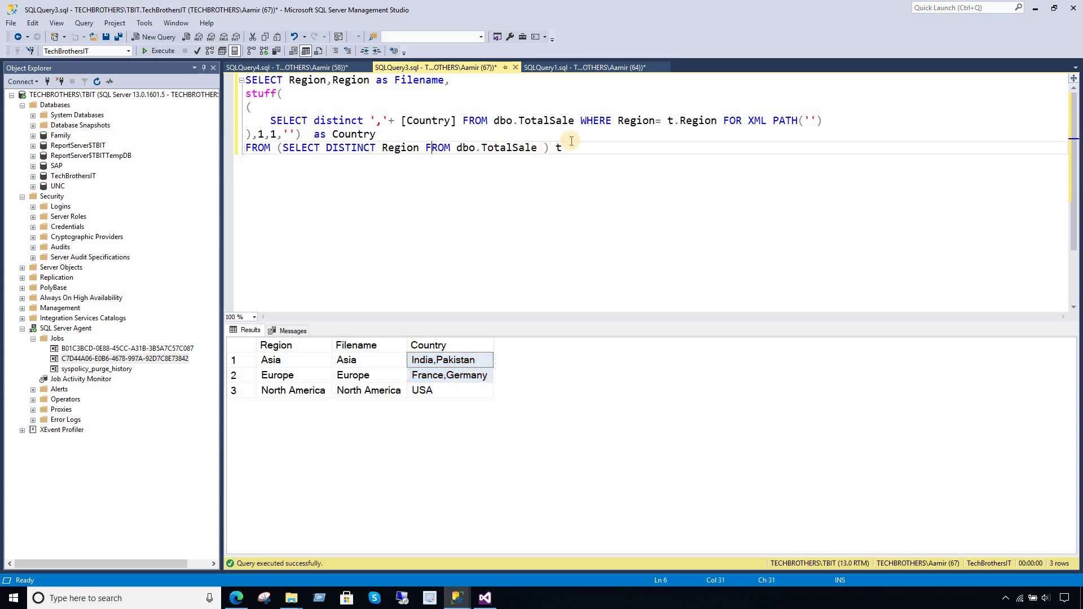
- Rerun the whole query and bring up the SSRS TechbrothersIT_Reports folder in Edge
{"action": "left_click_drag", "start_coordinate": [562, 148], "coordinate": [219, 75]}
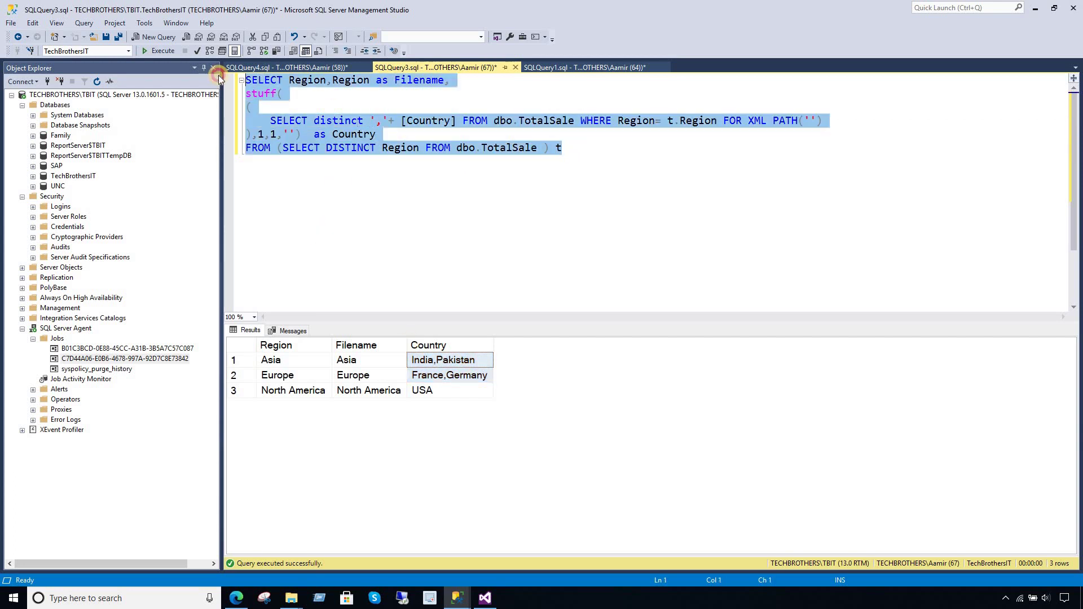
{"action": "left_click", "coordinate": [164, 51]}
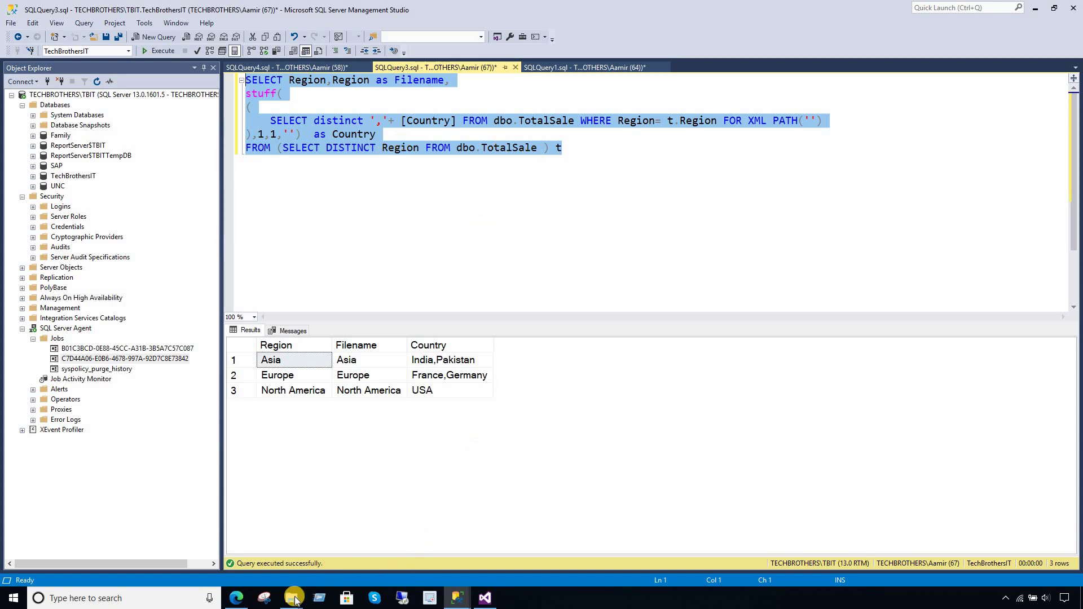
{"action": "left_click", "coordinate": [236, 598]}
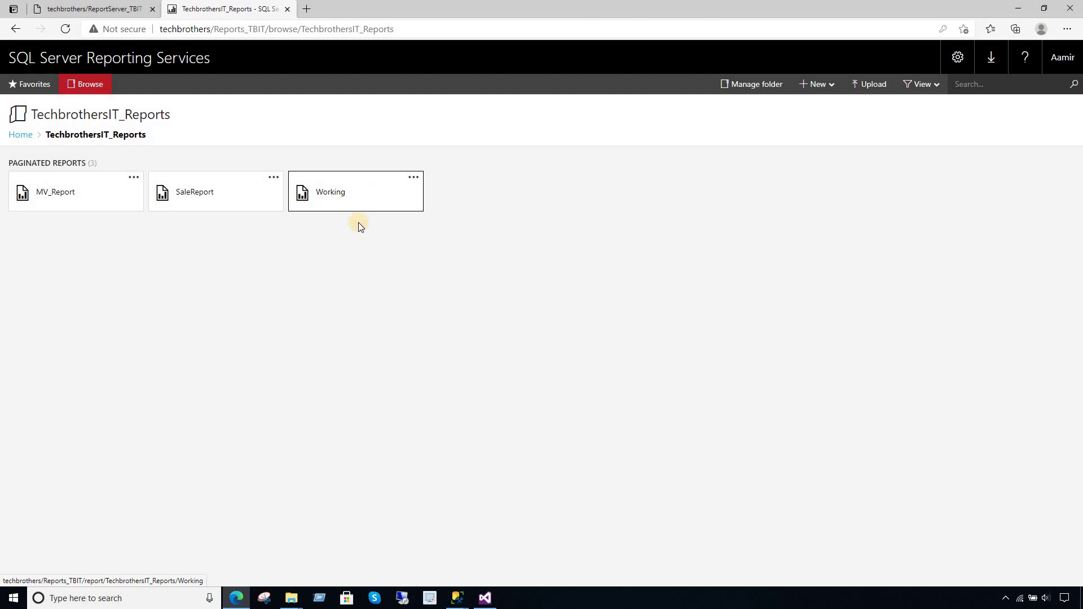
{"action": "left_click", "coordinate": [485, 598]}
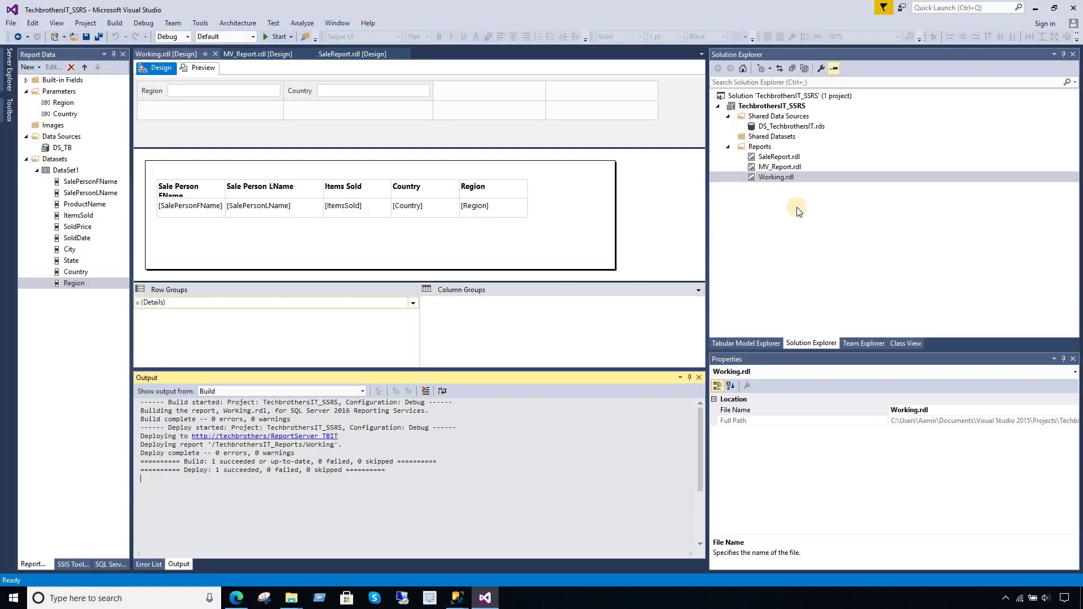
{"action": "left_click", "coordinate": [787, 177]}
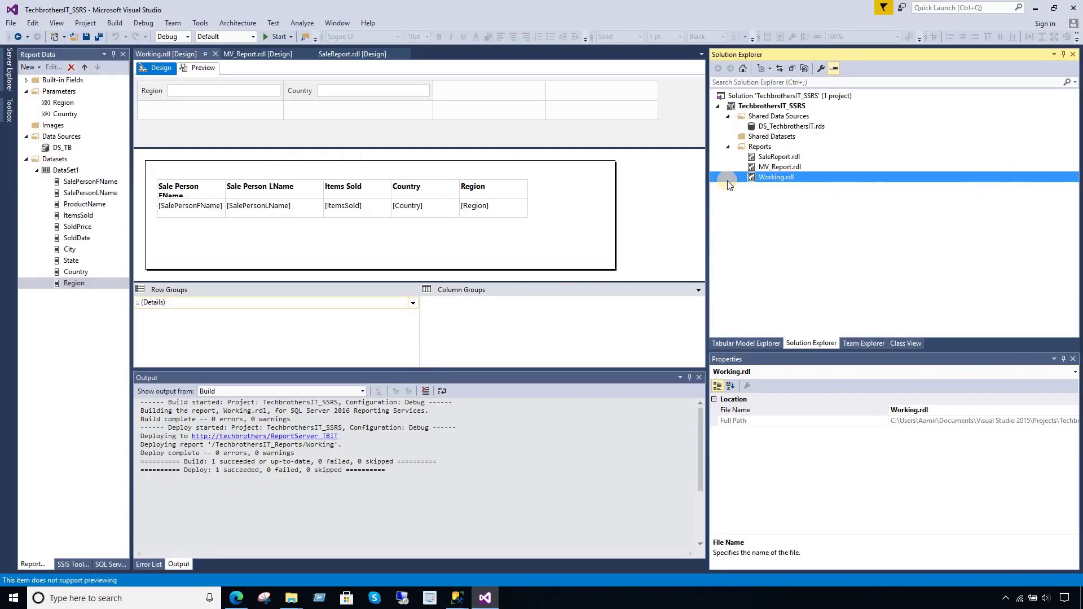
{"action": "left_click", "coordinate": [66, 172]}
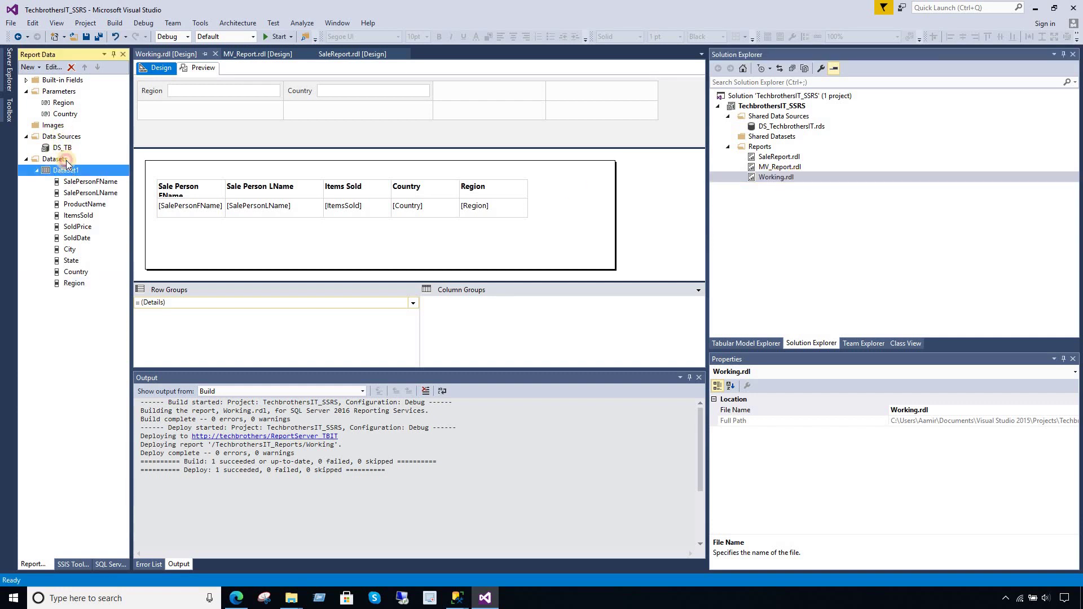
{"action": "left_click", "coordinate": [63, 103]}
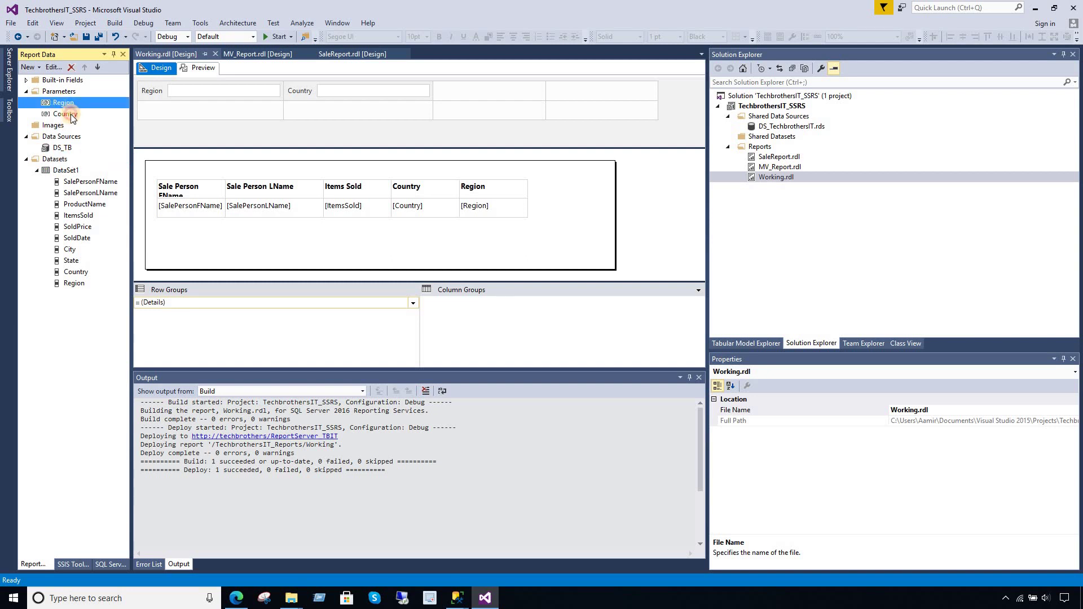
{"action": "left_click", "coordinate": [72, 171]}
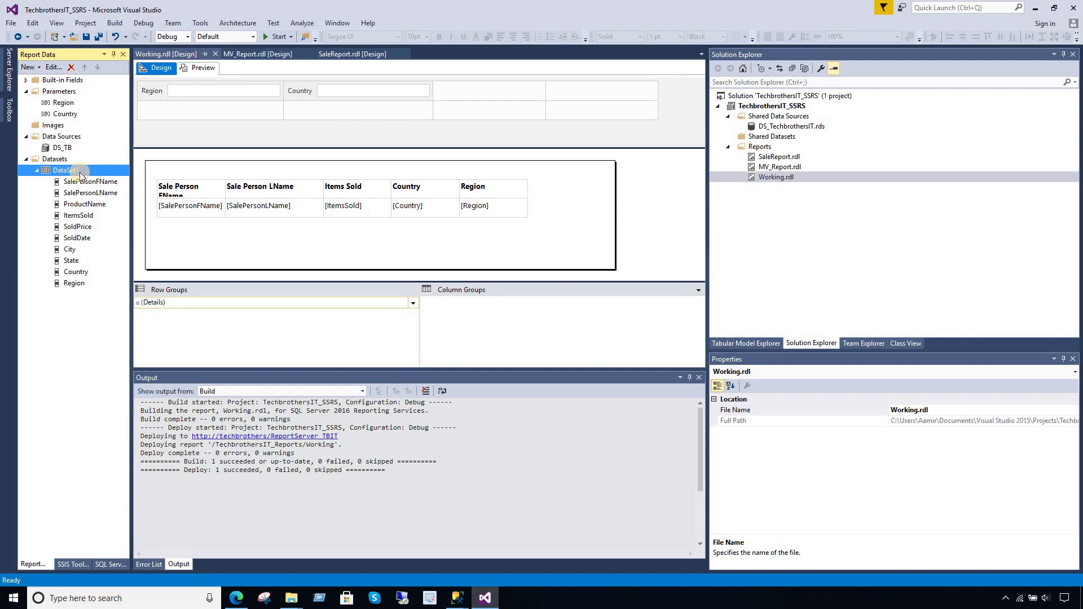
{"action": "left_click", "coordinate": [67, 105]}
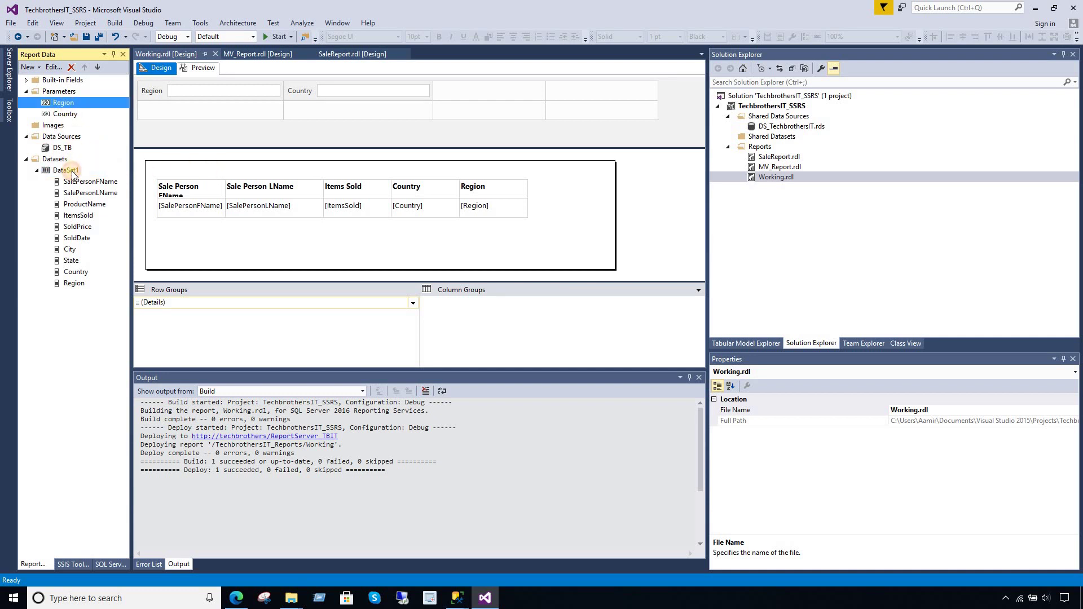
{"action": "left_click", "coordinate": [71, 172]}
{"action": "double_click", "coordinate": [63, 103]}
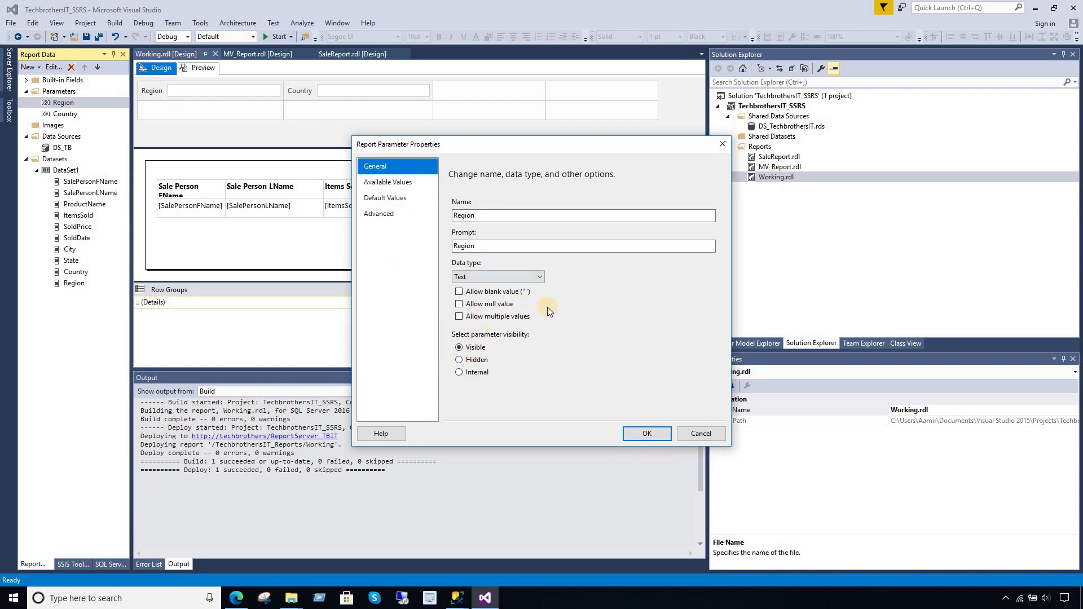
{"action": "left_click", "coordinate": [647, 434]}
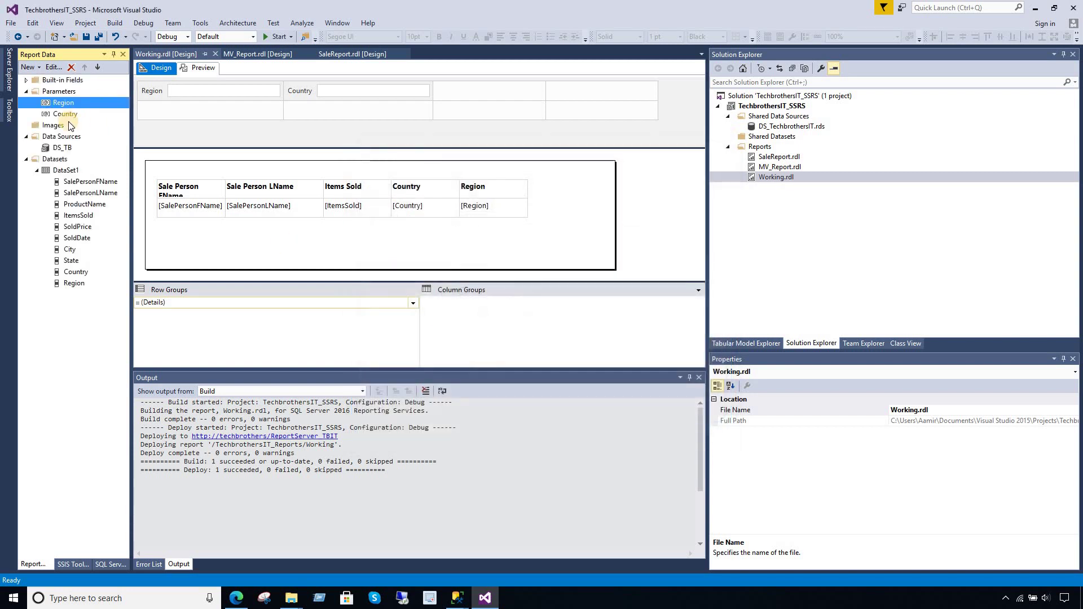
{"action": "double_click", "coordinate": [65, 114]}
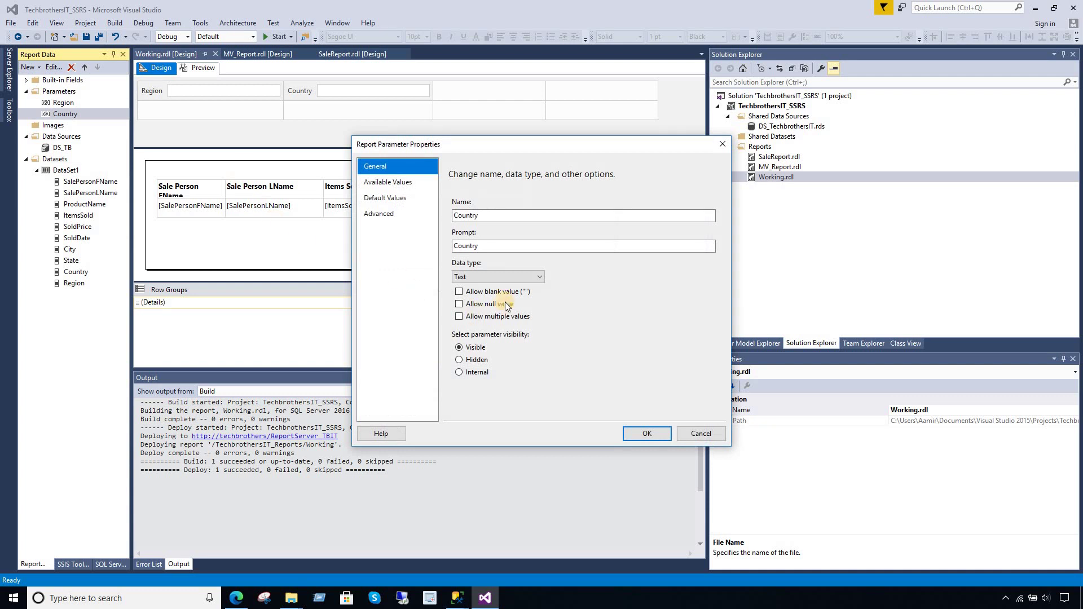
{"action": "left_click", "coordinate": [698, 433]}
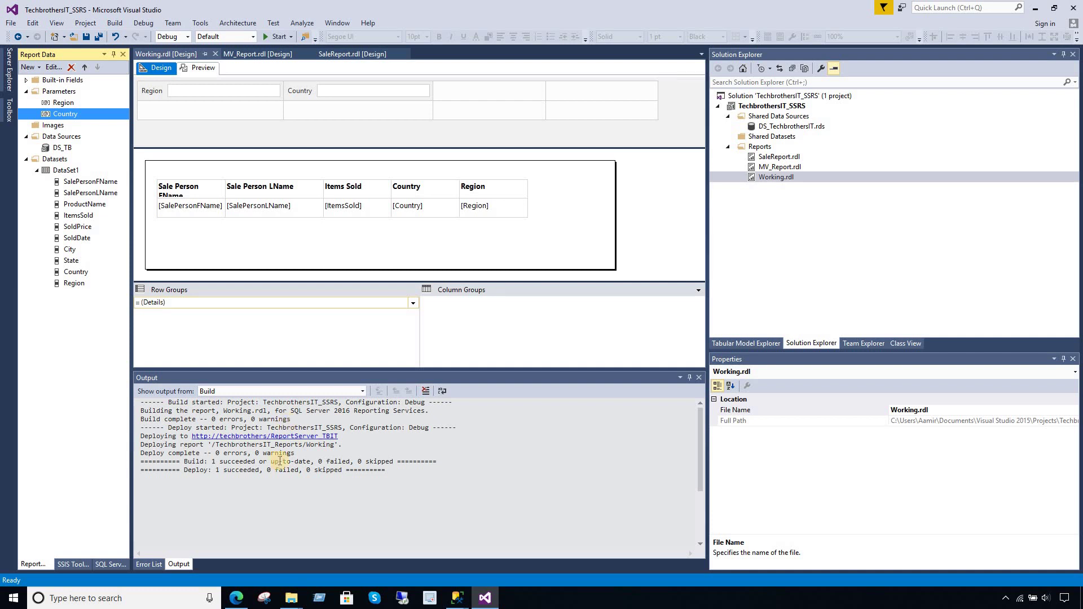
{"action": "left_click", "coordinate": [237, 598]}
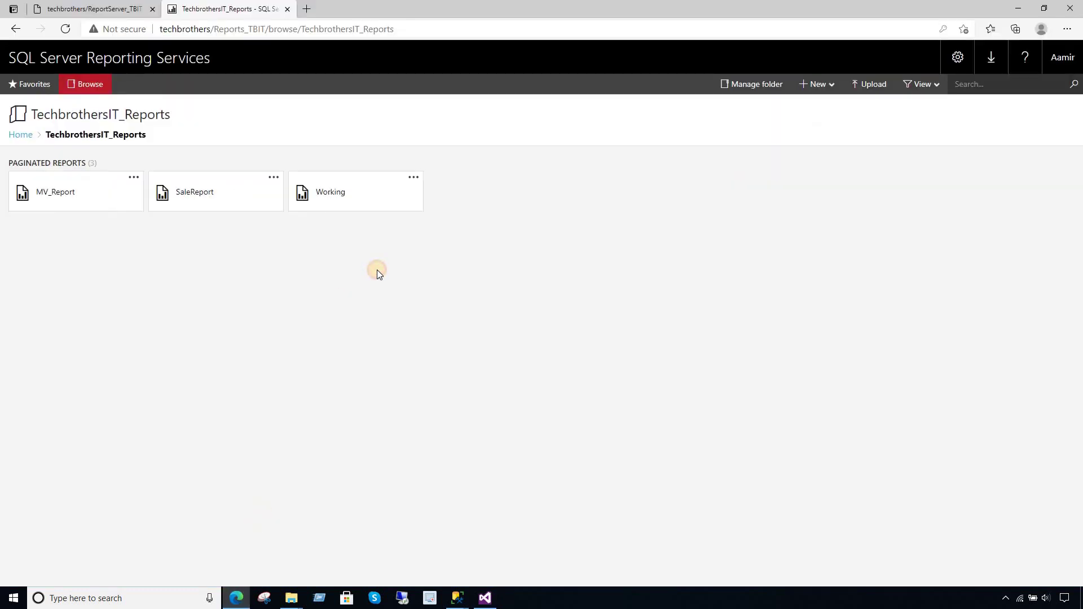